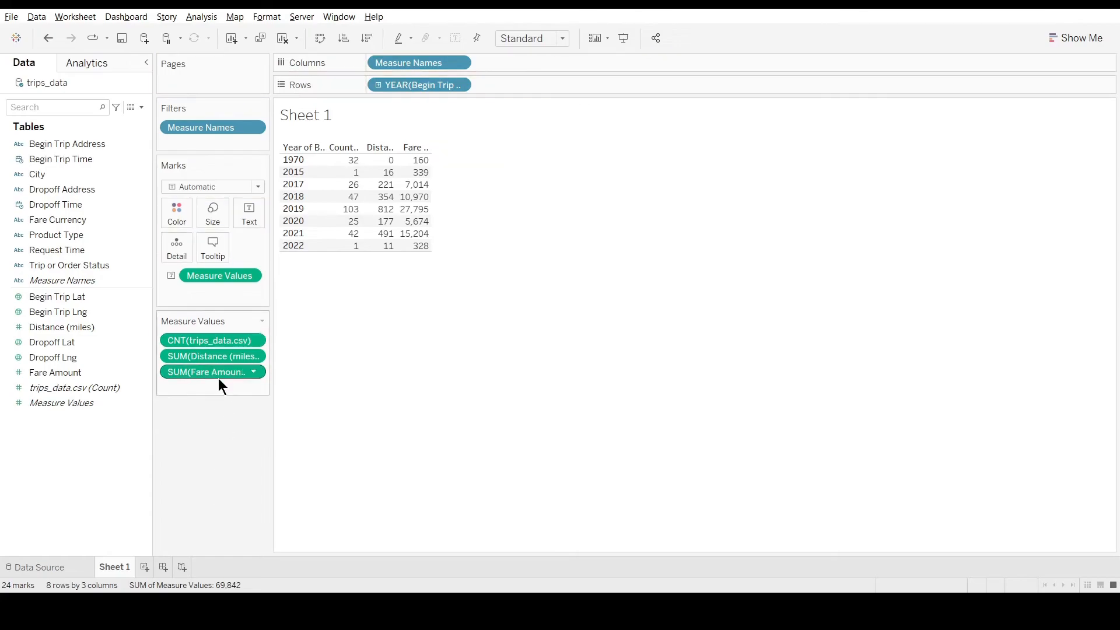
# - Colour the marks by Measure Names, move Measure Values to Columns, and add an AVG(0) measure beside it
pyautogui.moveTo(361, 147); pyautogui.dragTo(481, 152)
pyautogui.moveTo(418, 63); pyautogui.dragTo(177, 211)
pyautogui.moveTo(220, 291); pyautogui.dragTo(440, 62)
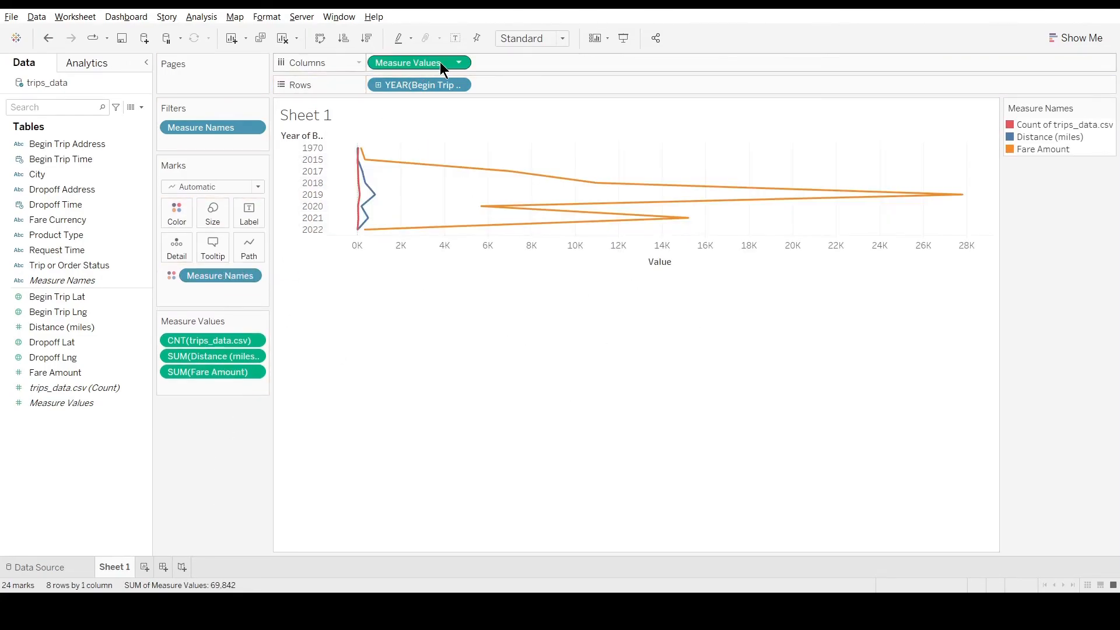
pyautogui.press('Return')
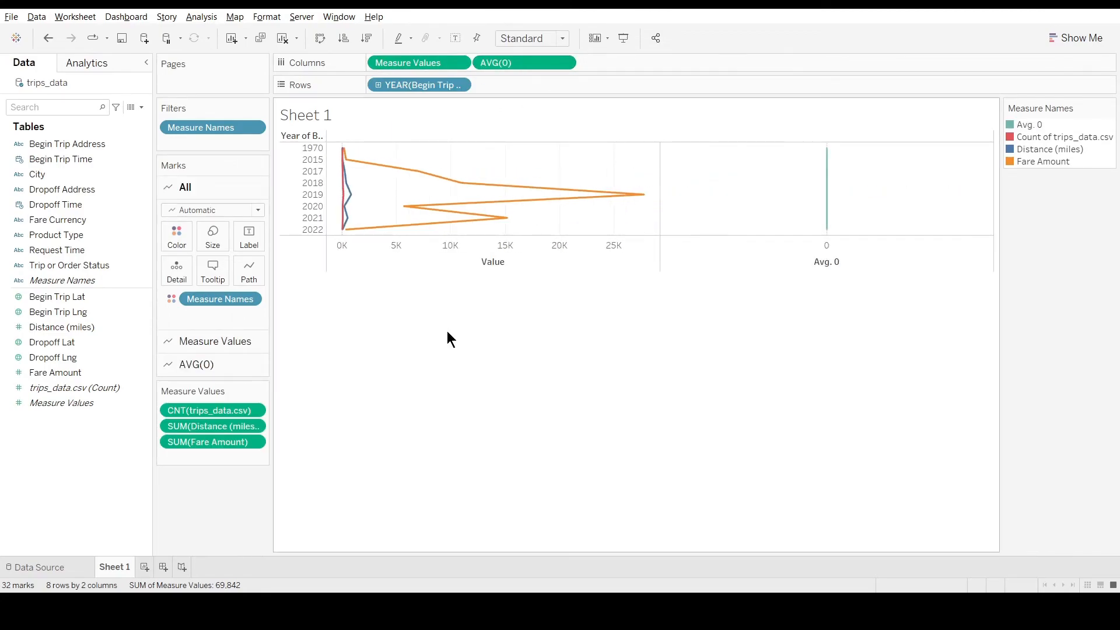
# - Combine Measure Values and AVG(0) into a dual-axis chart with synchronized axes
pyautogui.click(723, 156)
pyautogui.rightClick(652, 150)
pyautogui.click(647, 204)
pyautogui.click(598, 393)
# - Reverse the scale of the value axis and set the view fit to Entire View
pyautogui.rightClick(586, 143)
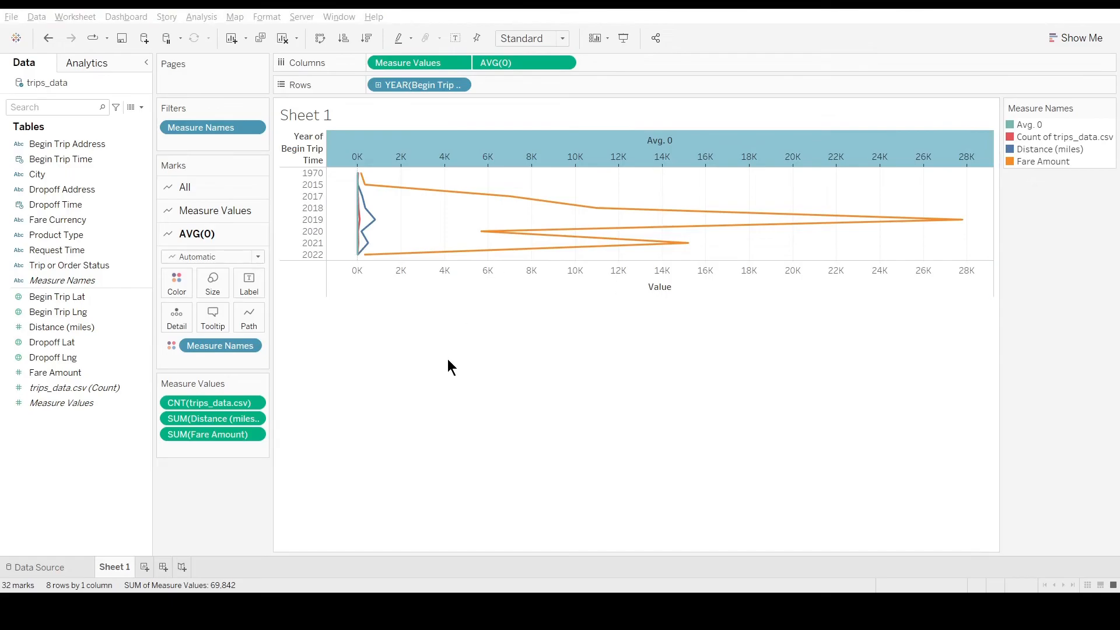
pyautogui.click(448, 359)
pyautogui.click(705, 43)
pyautogui.click(817, 326)
pyautogui.click(562, 38)
pyautogui.click(556, 88)
# - Change the Measure Values mark type to Bar and remove Measure Names from its colour encoding
pyautogui.click(227, 211)
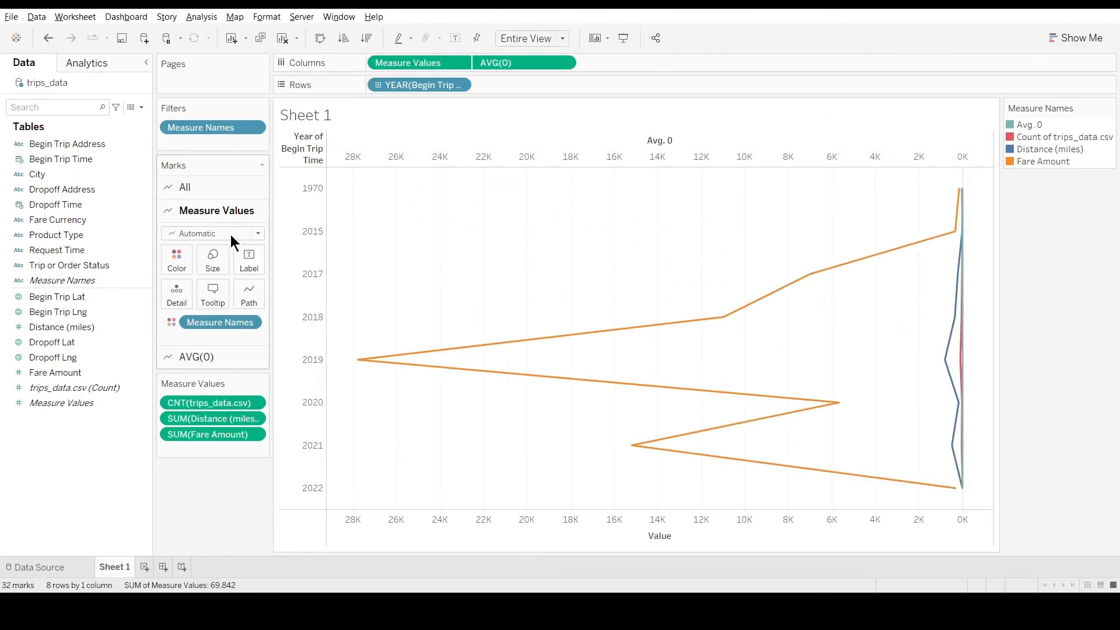
pyautogui.click(231, 233)
pyautogui.click(210, 273)
pyautogui.moveTo(219, 322); pyautogui.dragTo(217, 519)
# - Place Measure Names on Columns before Measure Values and change the AVG(0) mark type to Text
pyautogui.click(204, 356)
pyautogui.moveTo(245, 128); pyautogui.dragTo(379, 63)
pyautogui.click(211, 210)
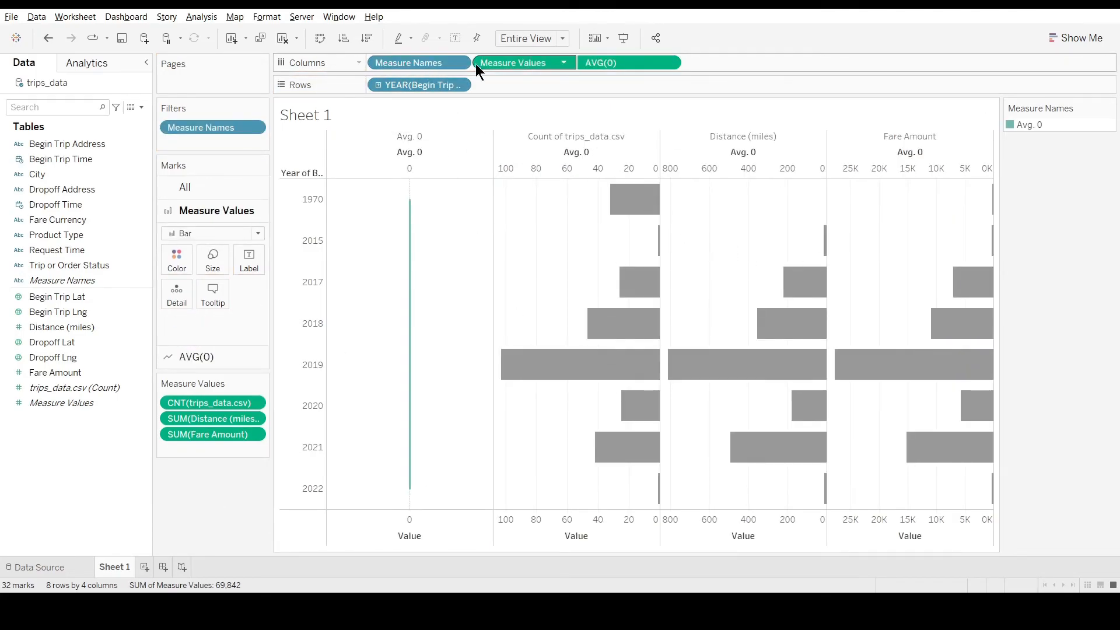
pyautogui.click(196, 356)
pyautogui.click(234, 253)
pyautogui.click(204, 386)
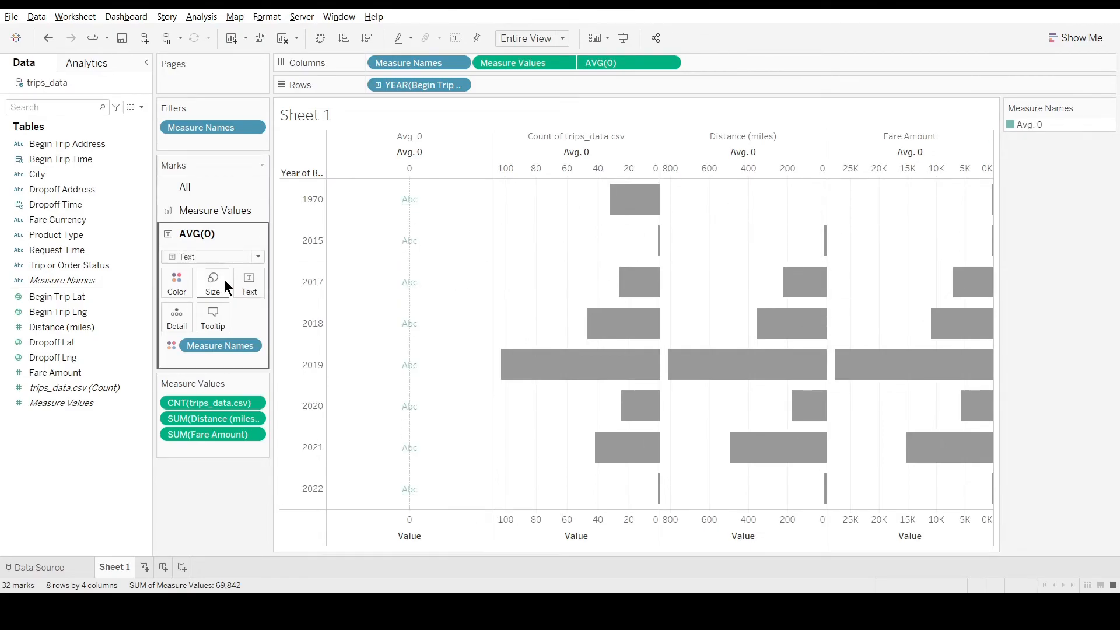
# - Show bold, right-aligned mark labels on the Measure Values bars
pyautogui.click(215, 210)
pyautogui.click(249, 260)
pyautogui.click(280, 289)
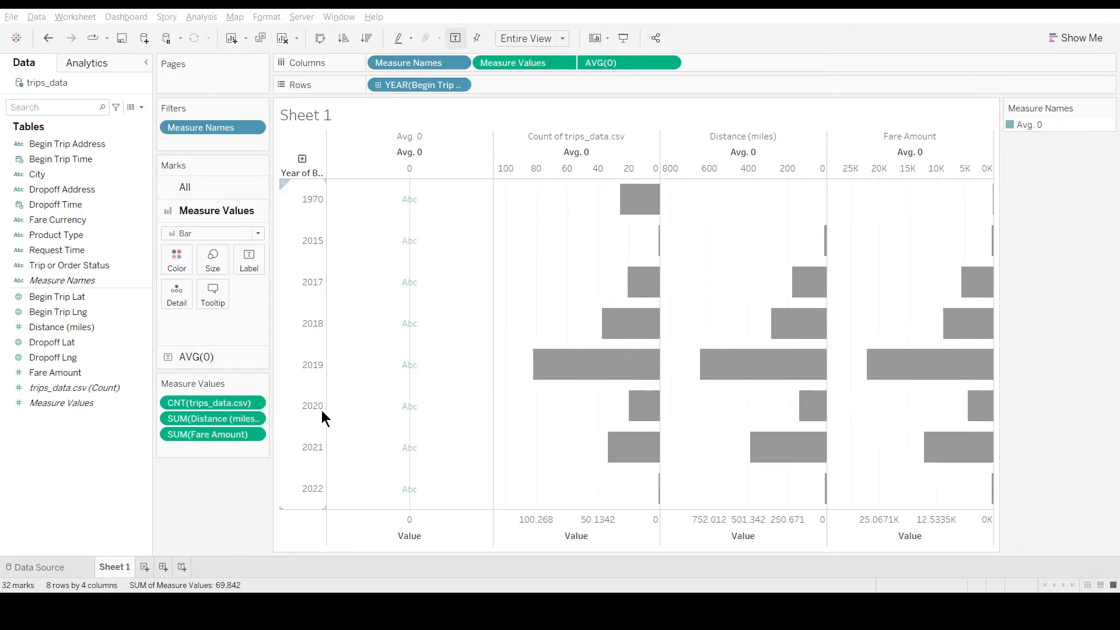
pyautogui.click(337, 374)
pyautogui.click(300, 432)
# - Put Measure Values as text on the AVG(0) marks and remove AVG(0) from Columns
pyautogui.click(197, 357)
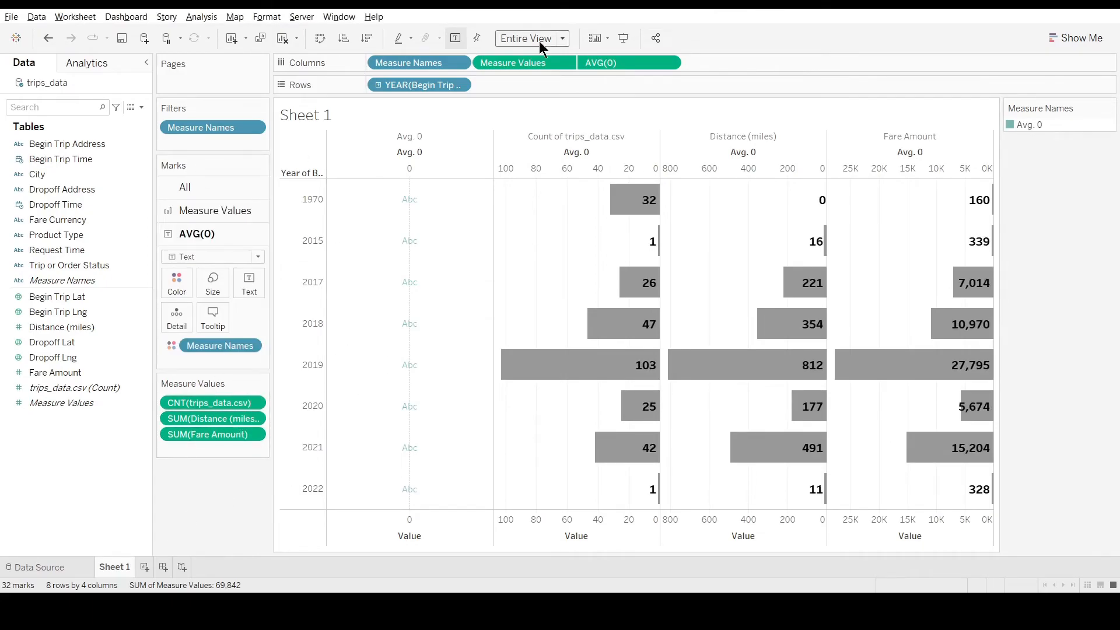
pyautogui.moveTo(531, 63); pyautogui.dragTo(249, 284)
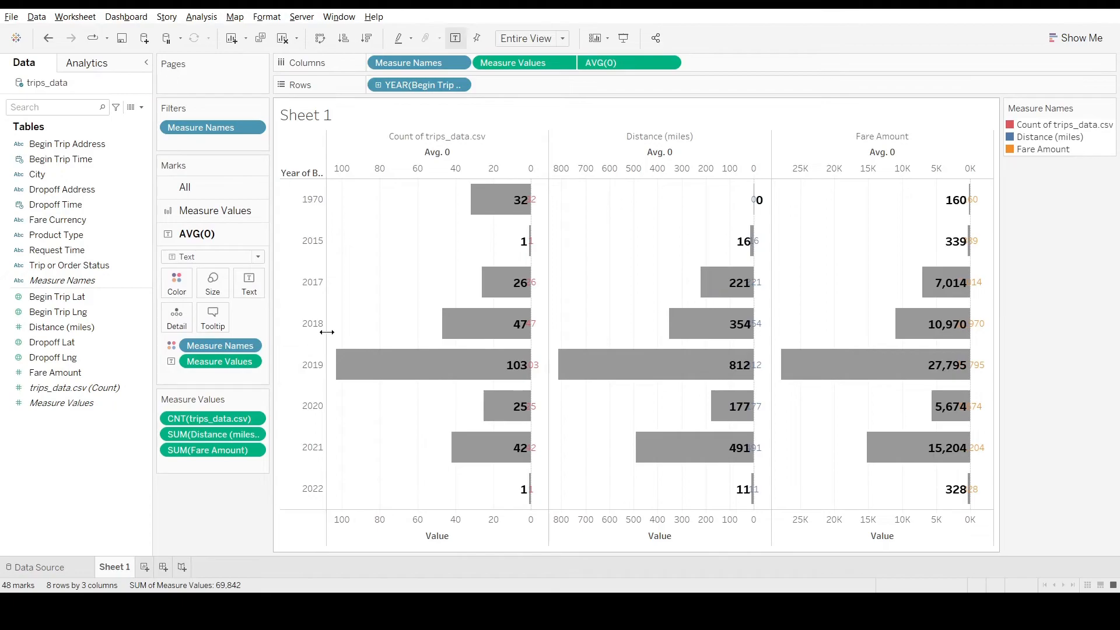
pyautogui.moveTo(624, 63); pyautogui.dragTo(730, 48)
# - Colour the bars by Measure Names and lower their opacity to a pale tint
pyautogui.moveTo(63, 281); pyautogui.dragTo(177, 214)
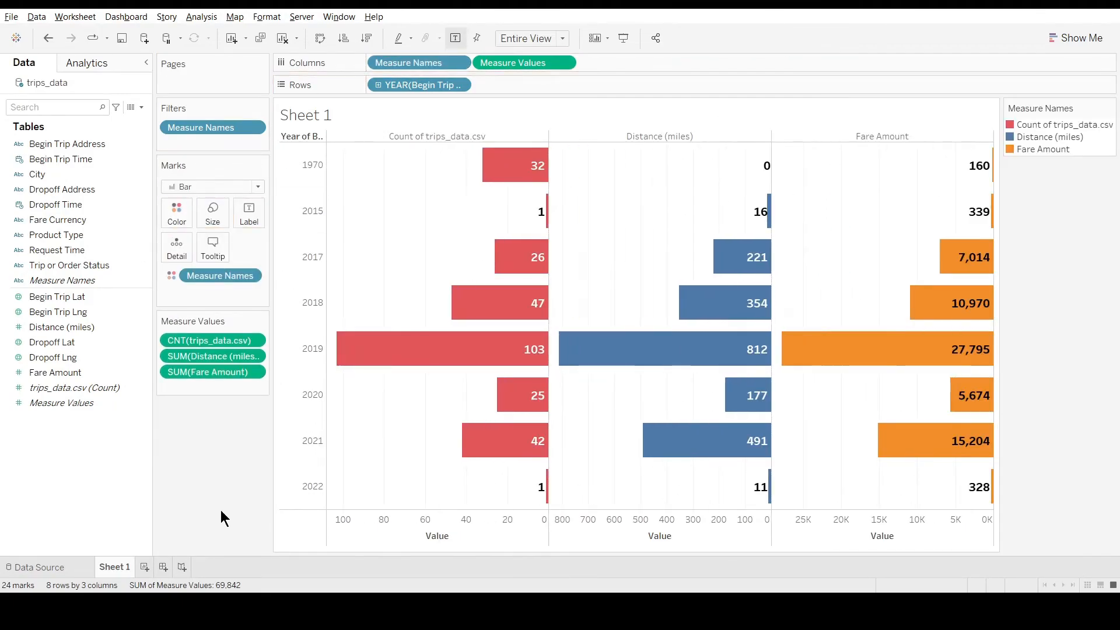
pyautogui.click(176, 214)
pyautogui.moveTo(243, 287); pyautogui.dragTo(198, 287)
pyautogui.click(235, 487)
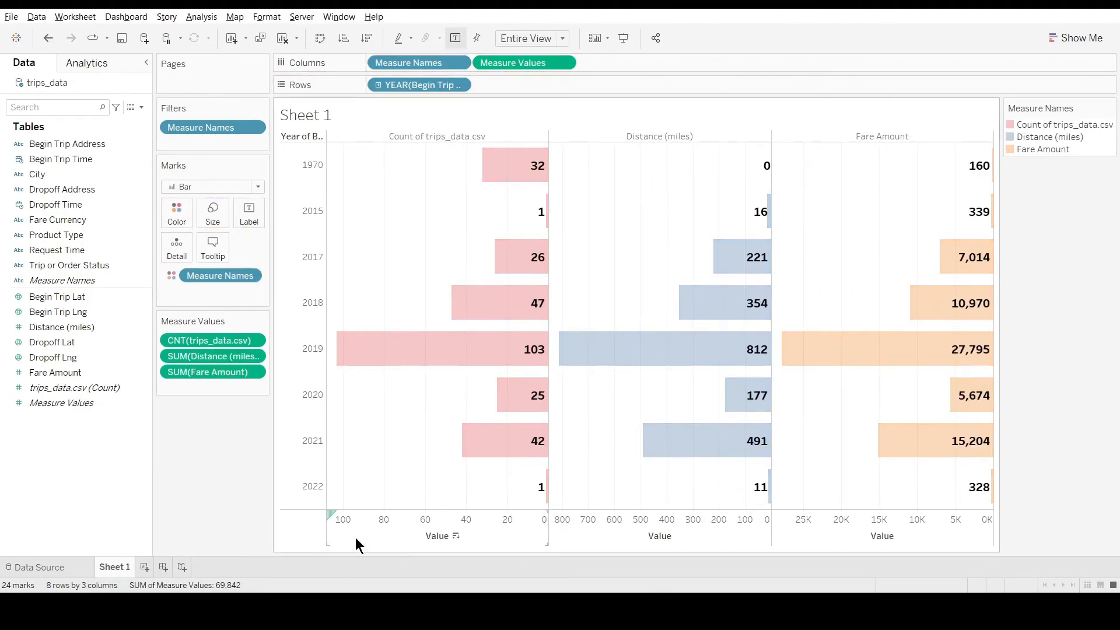
# - Duplicate Sheet 1 and remove Measure Values from Columns in the copy
pyautogui.click(309, 166)
pyautogui.click(276, 197)
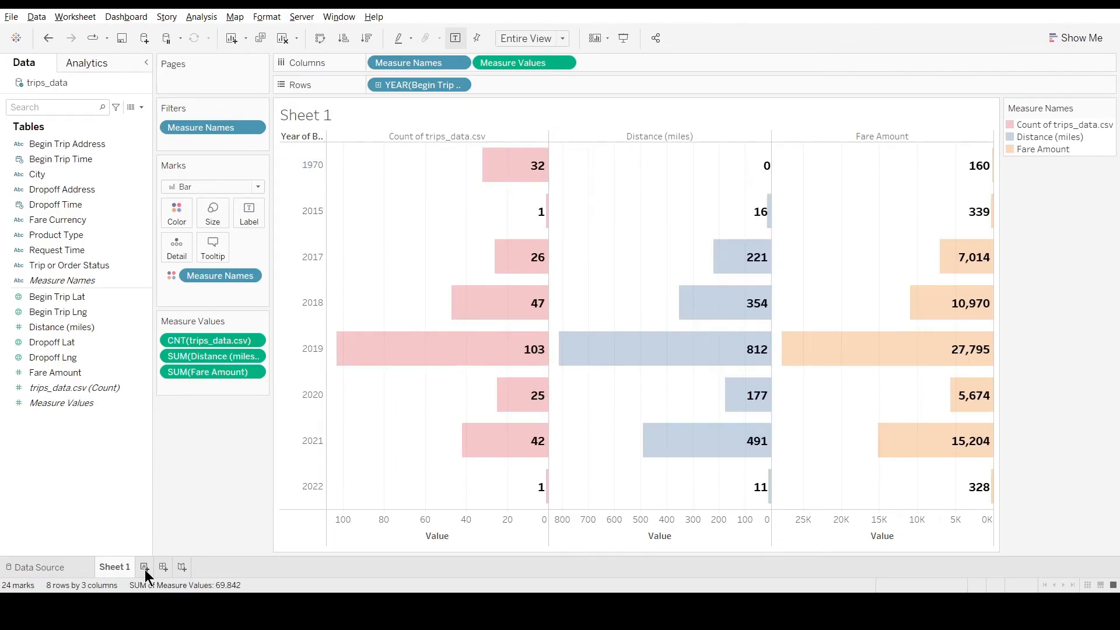
pyautogui.rightClick(123, 568)
pyautogui.click(174, 528)
pyautogui.moveTo(513, 63); pyautogui.dragTo(339, 309)
# - In the duplicate sheet, place Trip or Order Status on Columns in place of Measure Names and show the trips_data.csv count as text
pyautogui.click(86, 107)
pyautogui.write('sta')
pyautogui.moveTo(69, 143); pyautogui.dragTo(415, 61)
pyautogui.click(102, 108)
pyautogui.moveTo(93, 385); pyautogui.dragTo(249, 214)
pyautogui.moveTo(219, 275); pyautogui.dragTo(221, 341)
# - Examine the yearly trip counts for each Trip or Order Status
pyautogui.click(293, 178)
pyautogui.click(670, 257)
pyautogui.click(615, 145)
pyautogui.click(770, 375)
pyautogui.click(505, 315)
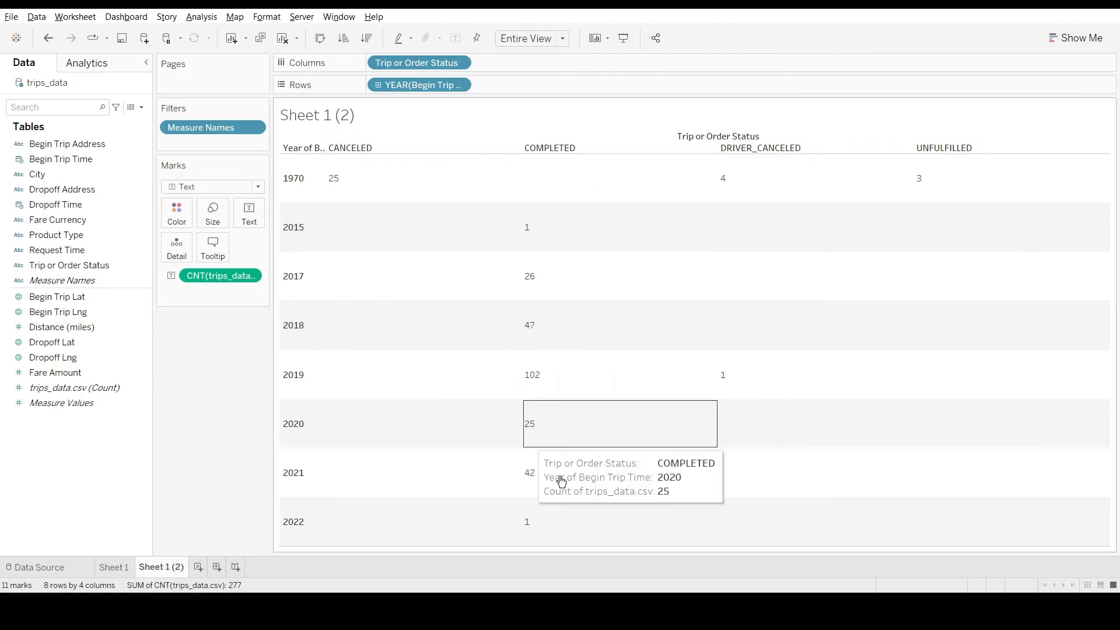
# - On Sheet 1, keep only COMPLETED trips with a Trip or Order Status filter and hide the value axes
pyautogui.click(114, 567)
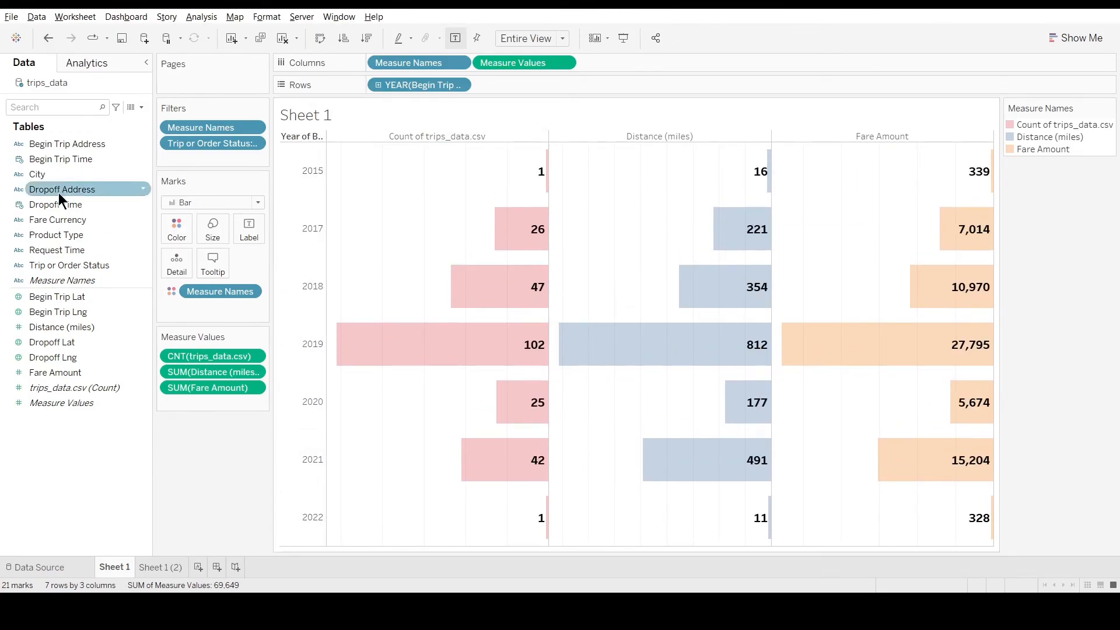
# - Create a Distance KM calculated field from Distance (miles) and add it to Measure Values above Fare Amount
pyautogui.click(52, 107)
pyautogui.write('dis')
pyautogui.click(65, 153)
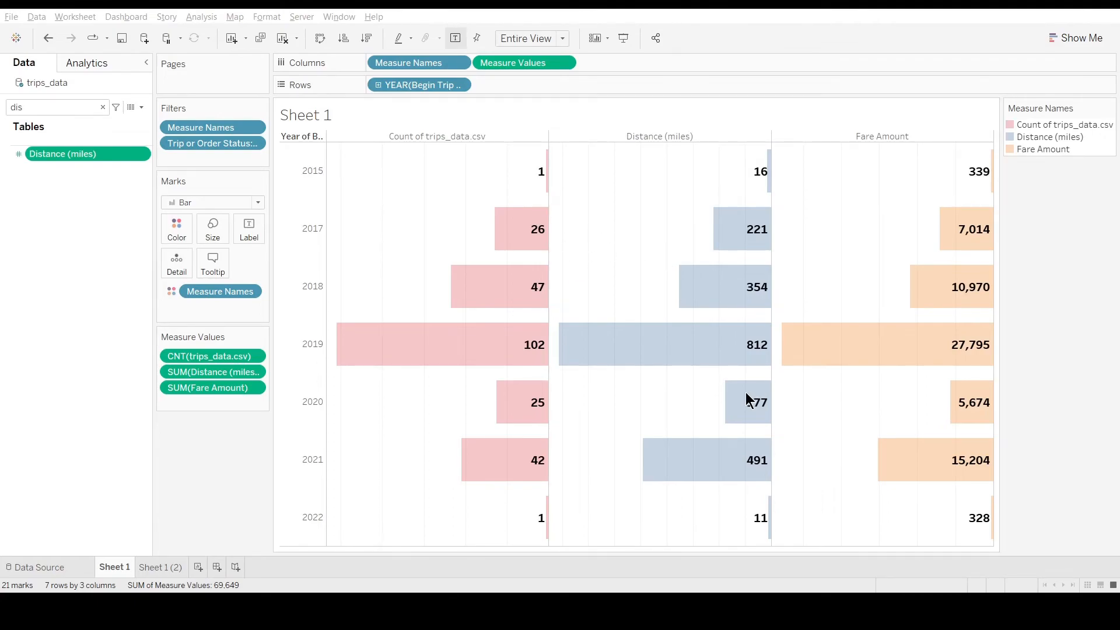
pyautogui.moveTo(67, 177); pyautogui.dragTo(192, 384)
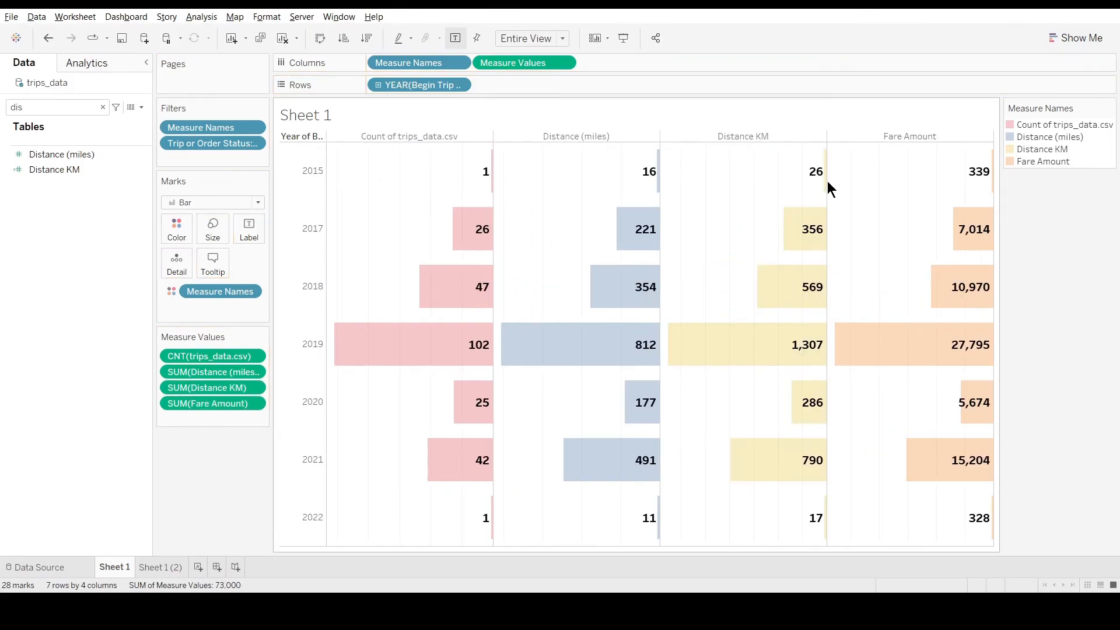
# - Show column grand totals and remove Distance (miles) from Measure Values
pyautogui.click(446, 147)
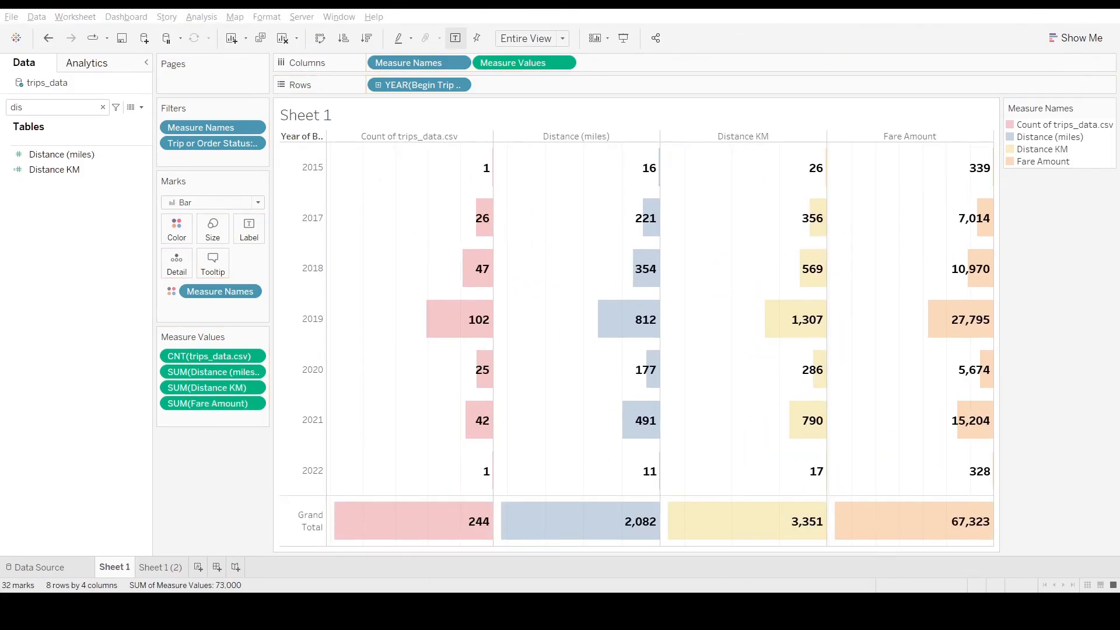
pyautogui.moveTo(213, 372); pyautogui.dragTo(235, 501)
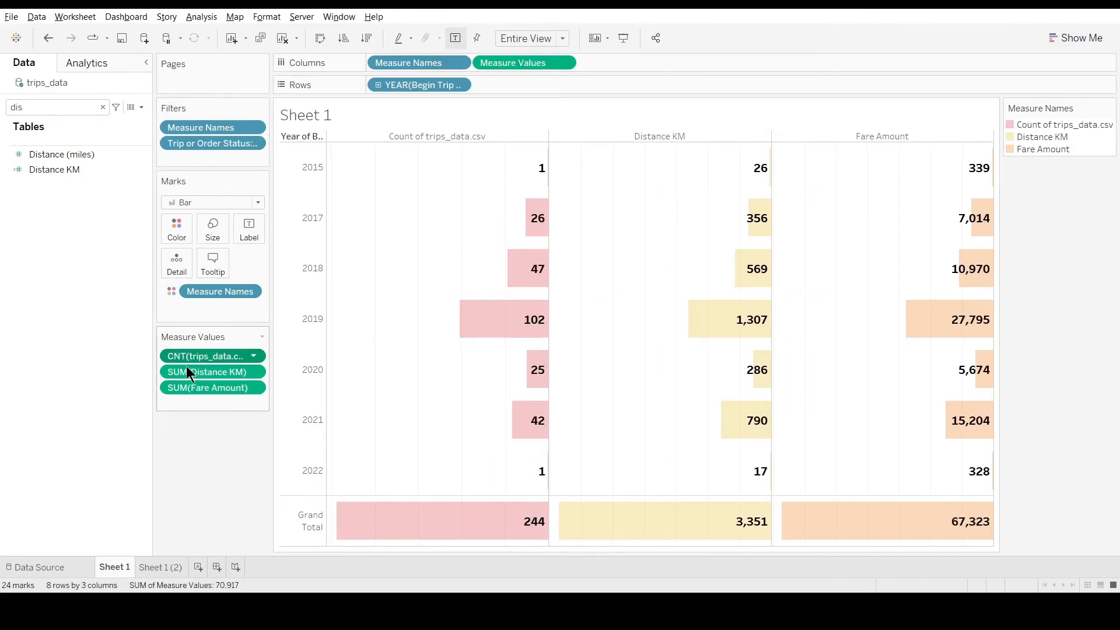
# - Set the trip count column's alias to #Trips and the Distance KM column's alias to Distance travelled in KM
pyautogui.click(452, 138)
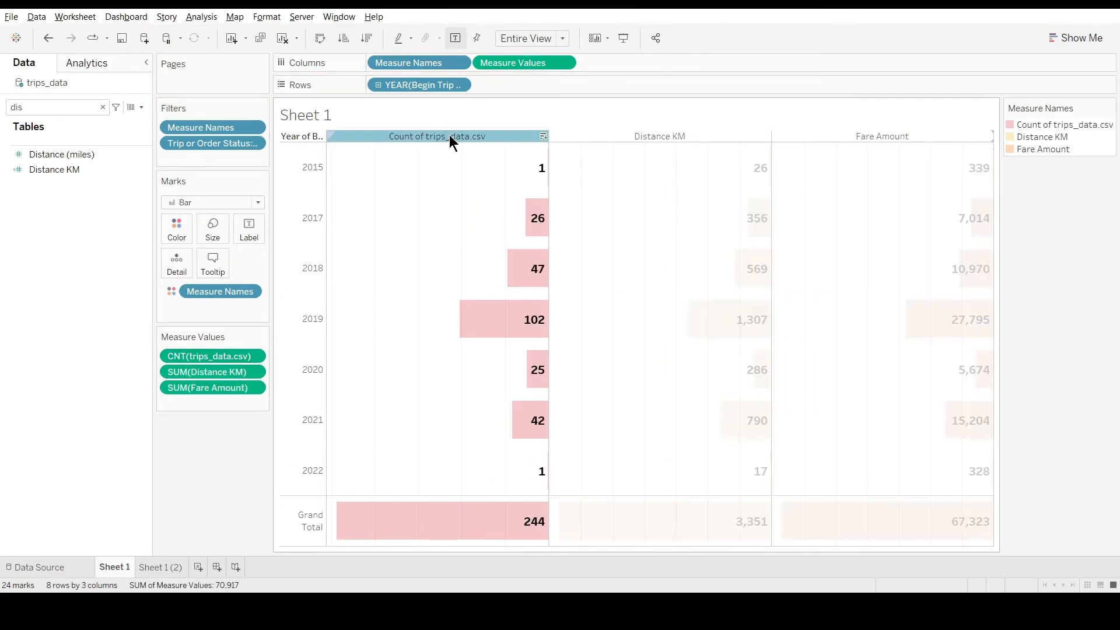
pyautogui.click(492, 243)
pyautogui.click(690, 136)
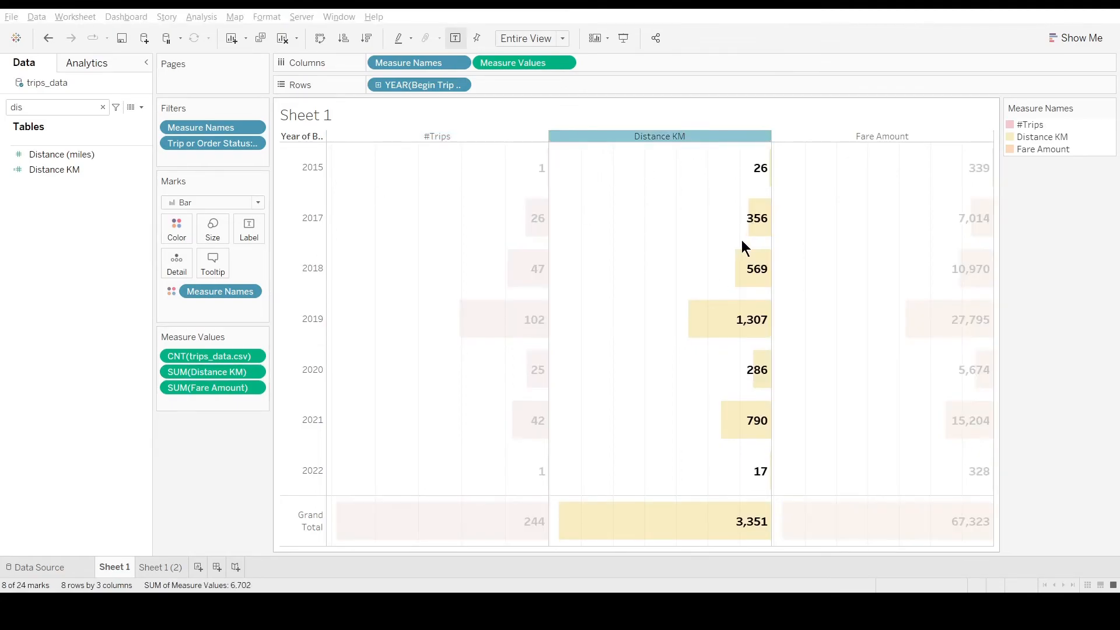
pyautogui.press('Return')
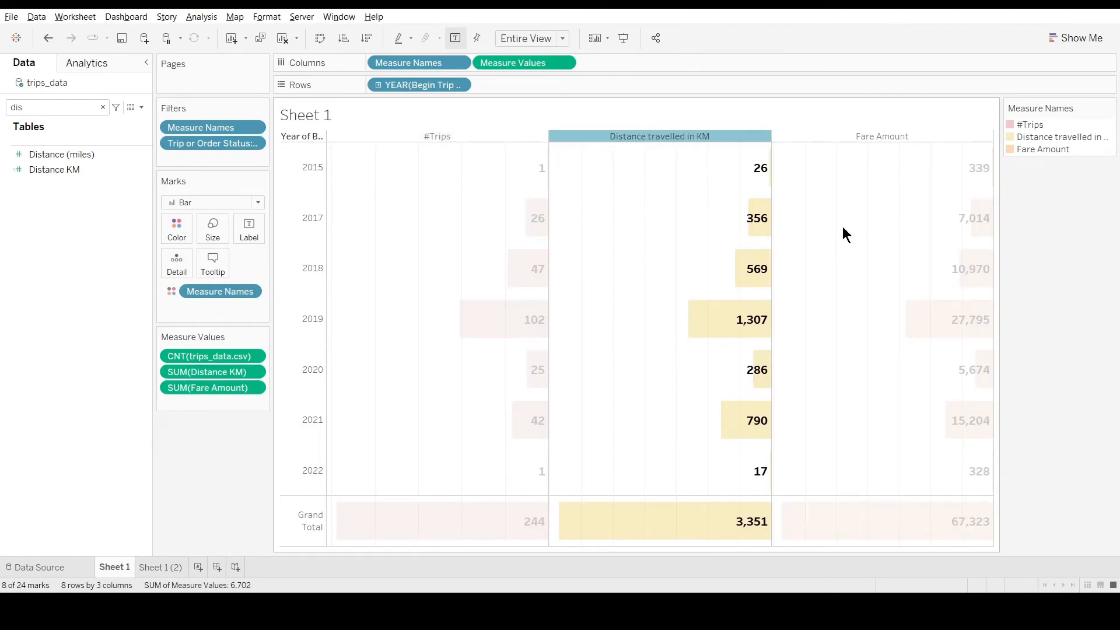
# - Set the Fare Amount column's alias to Fare Amount INR
pyautogui.rightClick(886, 137)
pyautogui.click(933, 240)
pyautogui.write('INR')
pyautogui.press('Return')
pyautogui.click(819, 324)
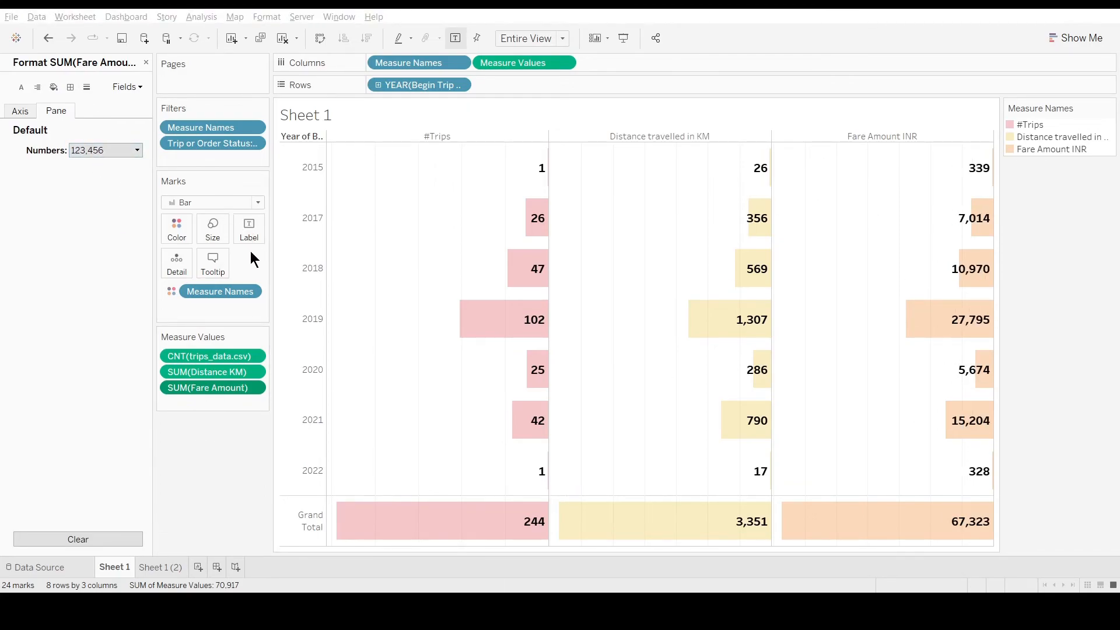
# - Format the Fare Amount values as whole numbers with a thousands separator, in the 123,456 style
pyautogui.moveTo(211, 282); pyautogui.dragTo(132, 277)
pyautogui.press('BackSpace')
pyautogui.click(222, 471)
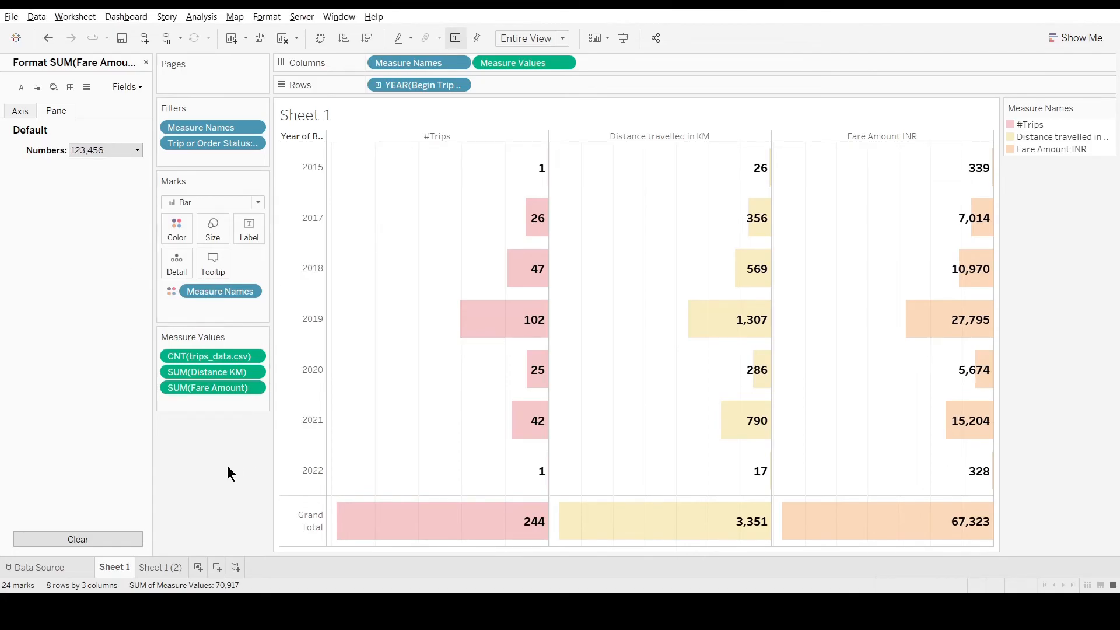
pyautogui.click(146, 62)
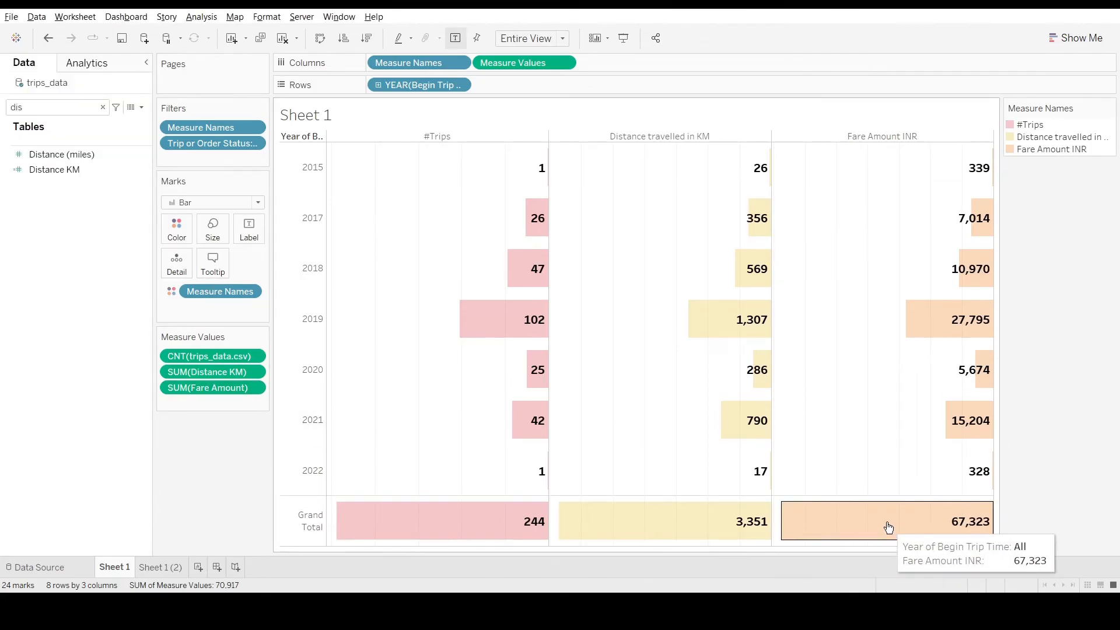
# - Change the label of the grand total row to Total
pyautogui.click(323, 533)
pyautogui.click(358, 483)
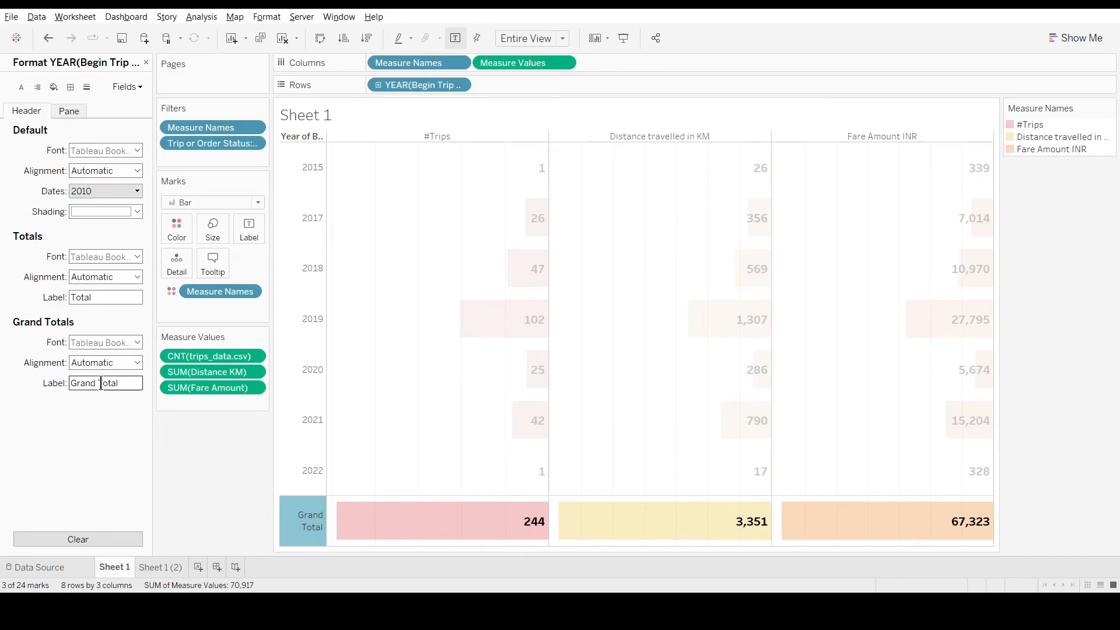
pyautogui.press('Left')
pyautogui.hotkey('shift', 'Home')
pyautogui.press('BackSpace')
pyautogui.click(384, 454)
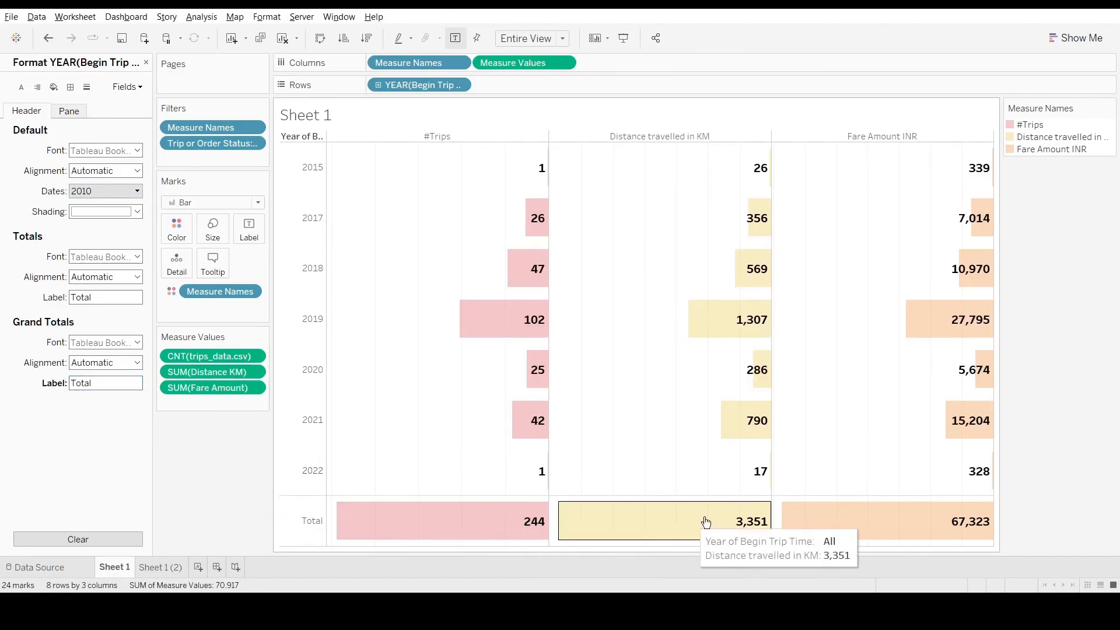
pyautogui.click(146, 62)
# - Move the column totals to the top of the chart and turn off the column grid lines
pyautogui.click(204, 19)
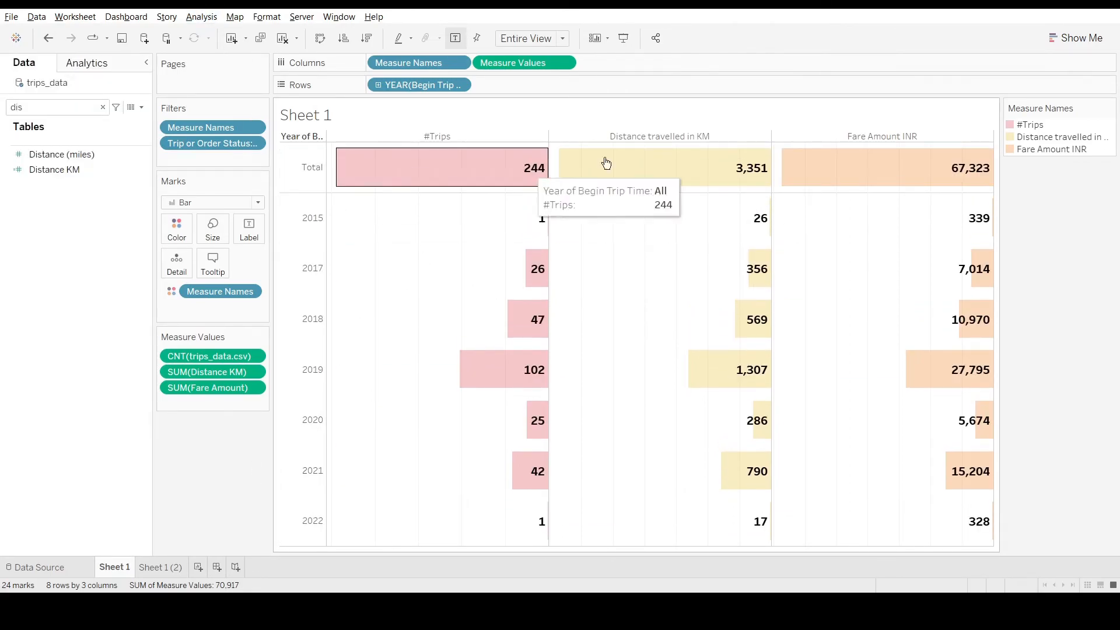
pyautogui.click(87, 88)
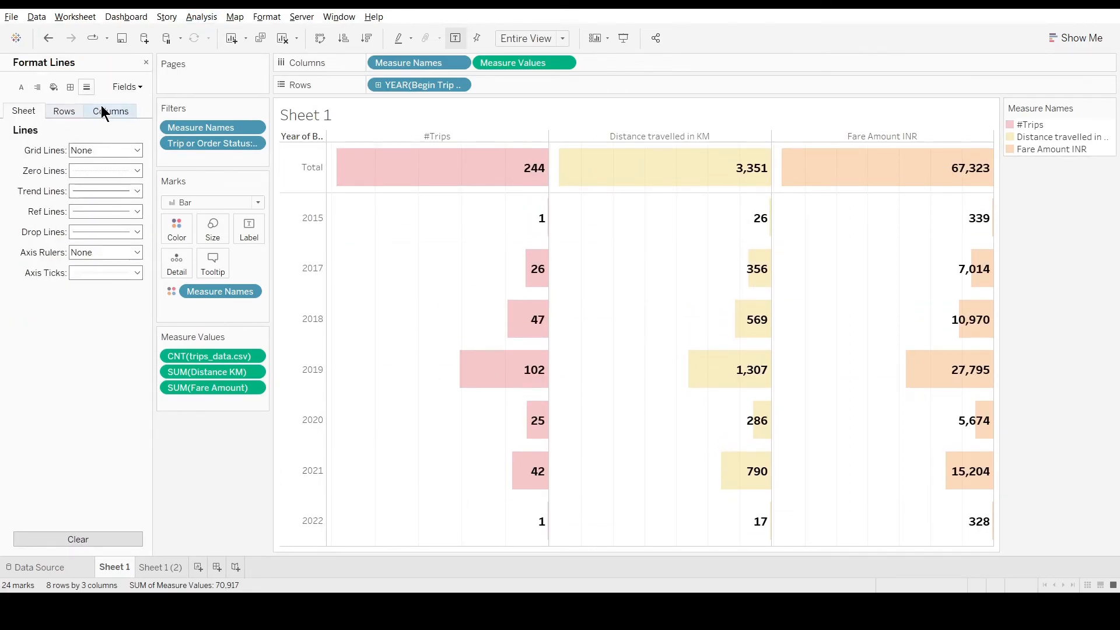
pyautogui.click(101, 111)
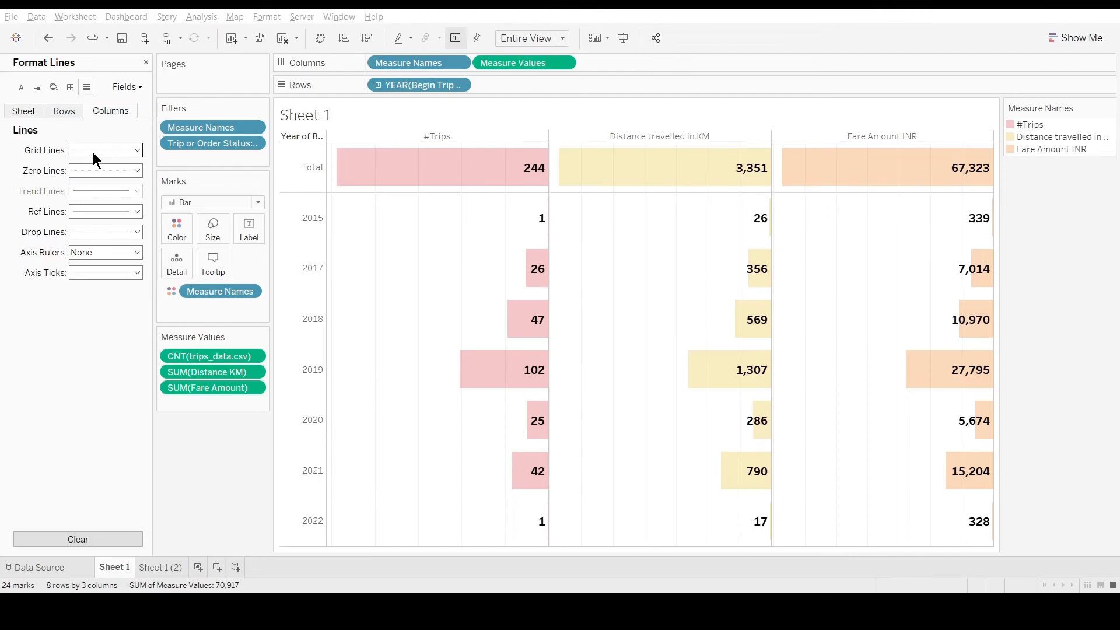
pyautogui.click(146, 62)
# - Set the year headers and the Total row header to a bold font
pyautogui.click(304, 231)
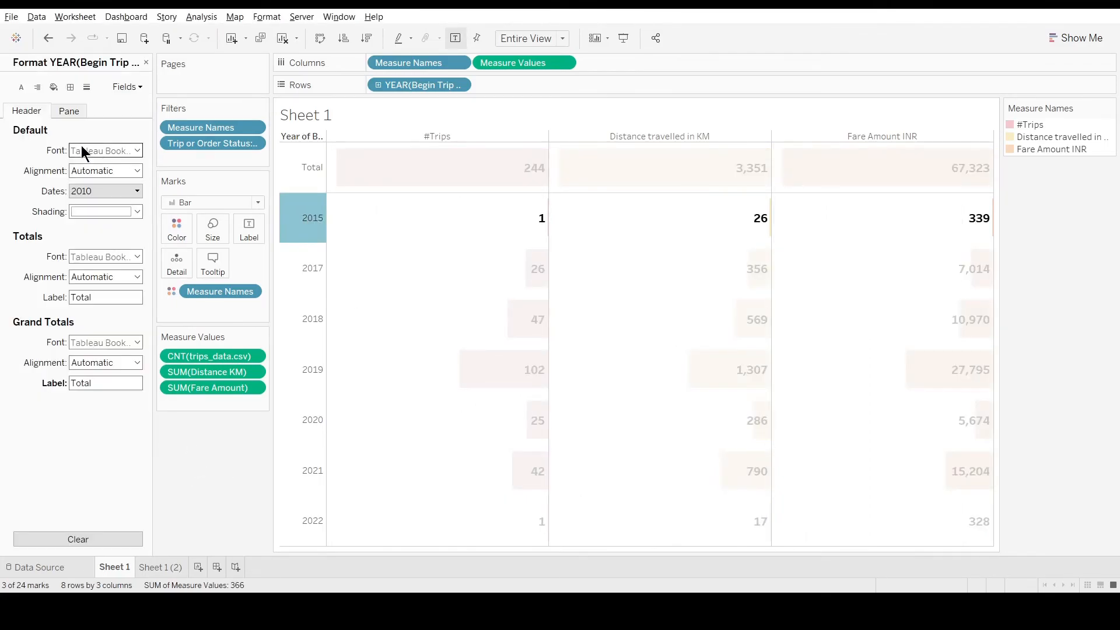
pyautogui.click(101, 155)
pyautogui.click(169, 170)
pyautogui.click(90, 256)
pyautogui.click(90, 256)
pyautogui.click(456, 236)
pyautogui.click(305, 168)
pyautogui.click(106, 153)
pyautogui.click(403, 233)
# - Set the measure name column headers to the Tableau Bold font
pyautogui.click(384, 136)
pyautogui.click(106, 152)
pyautogui.click(173, 167)
pyautogui.click(90, 255)
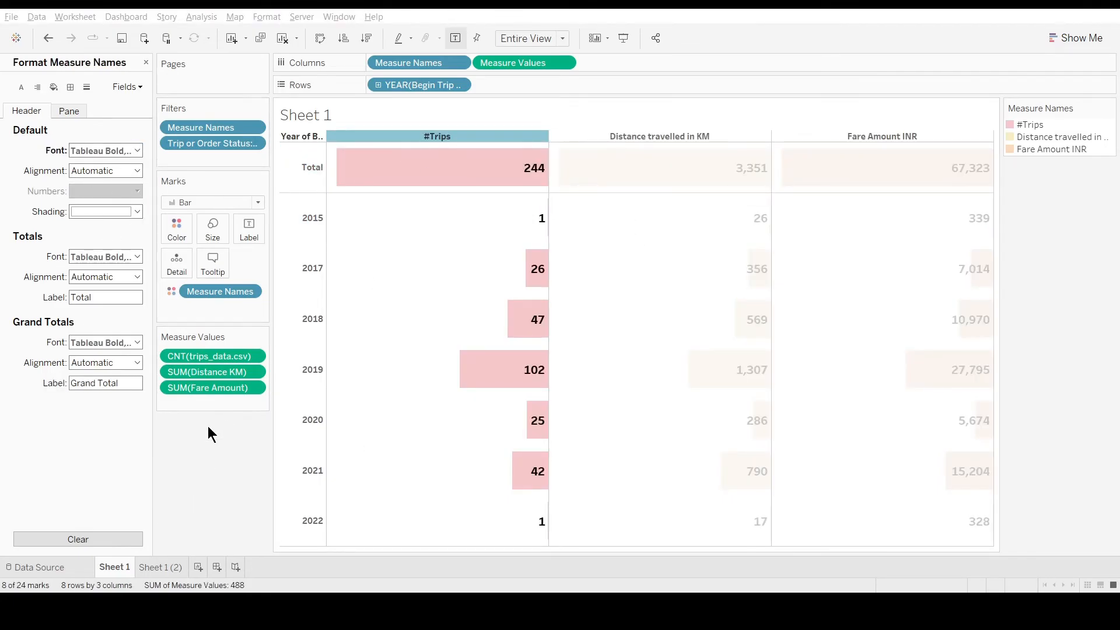
pyautogui.click(374, 234)
# - Hide the field label of the year rows and rename the worksheet as KPI summary
pyautogui.rightClick(290, 136)
pyautogui.click(327, 154)
pyautogui.doubleClick(121, 570)
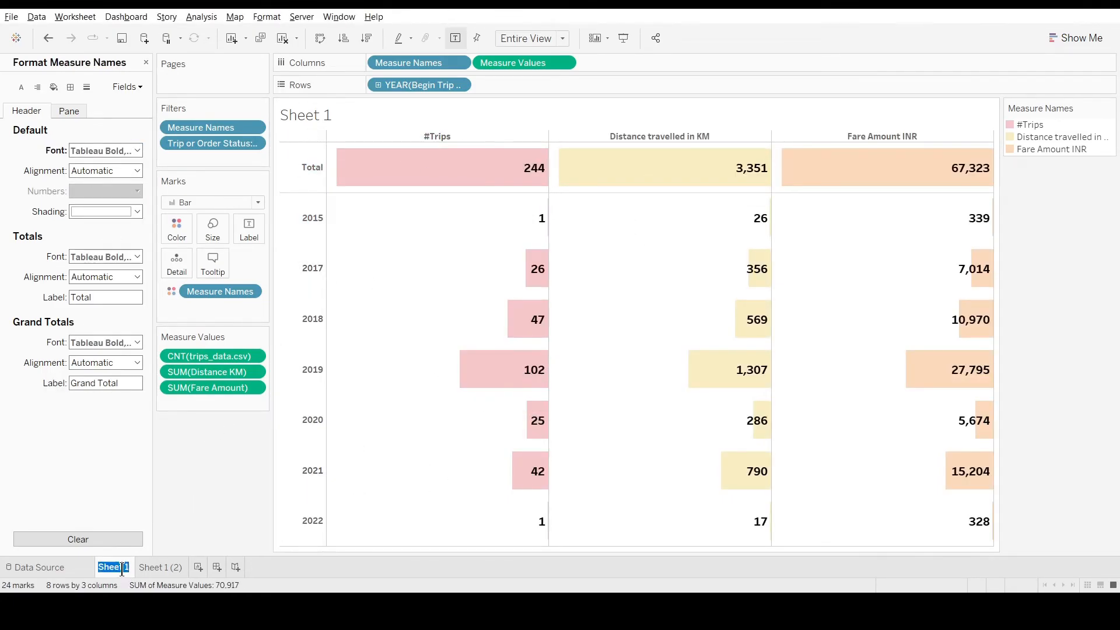
pyautogui.write('KPI summary')
pyautogui.press('Return')
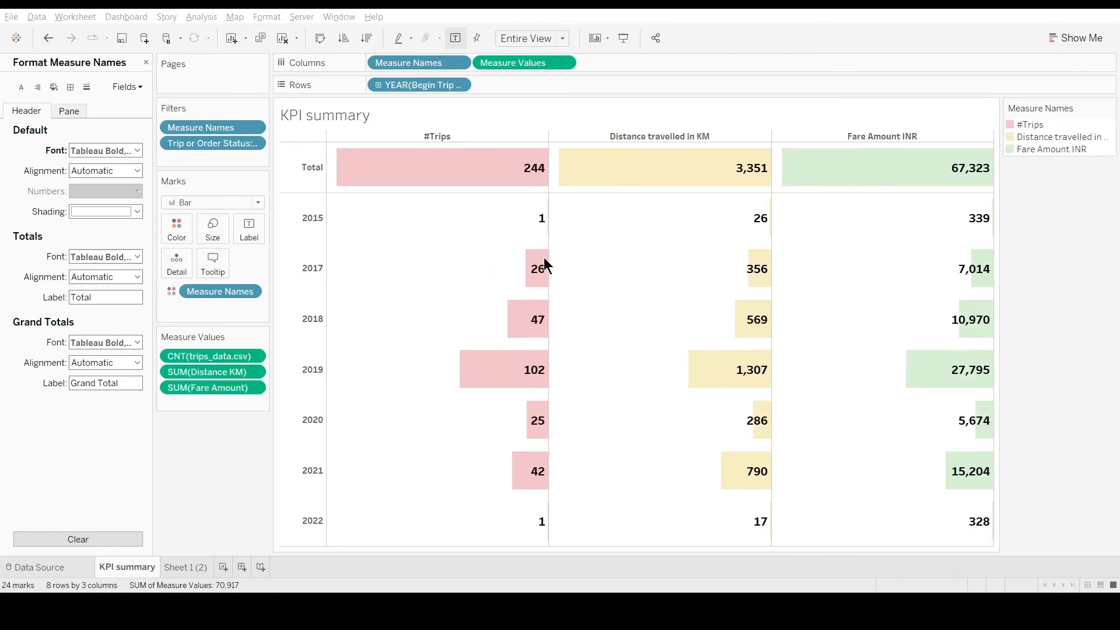
# - Recolour the trips, distance and fare bars light purple, light orange and light green, and delete the Sheet 1 (2) worksheet
pyautogui.click(548, 235)
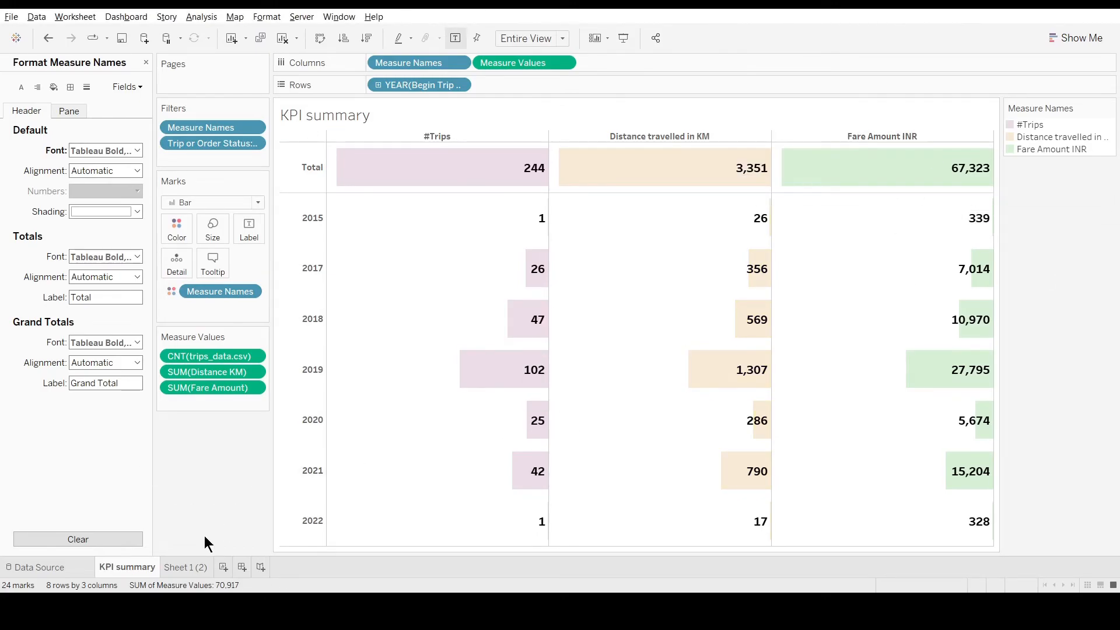
pyautogui.click(171, 568)
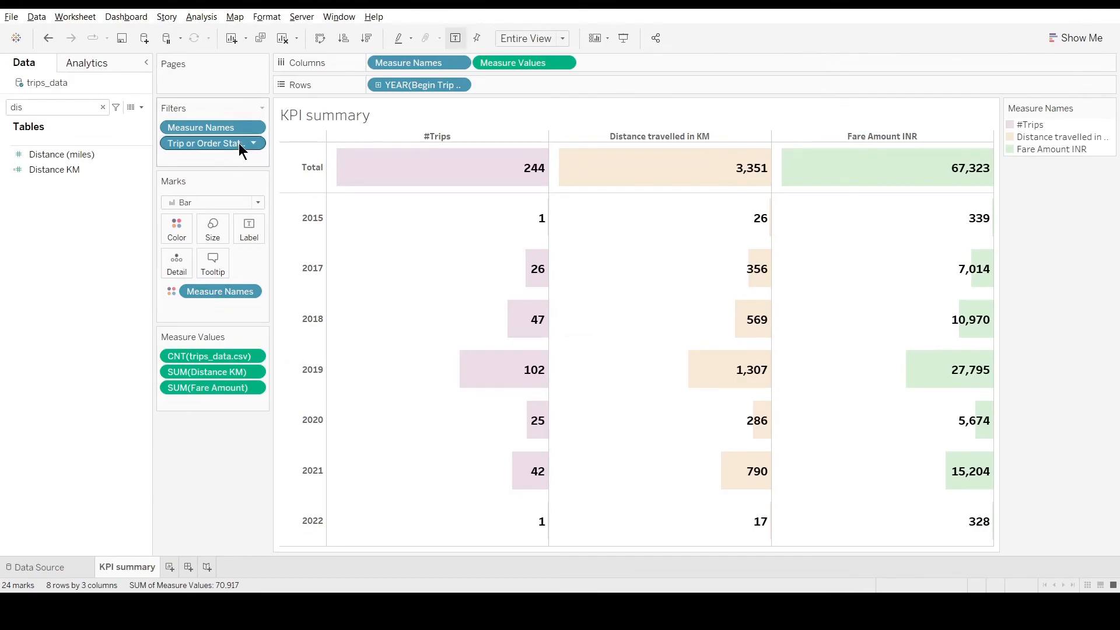
# - Add a new worksheet and place the Product Type field on the rows
pyautogui.click(169, 567)
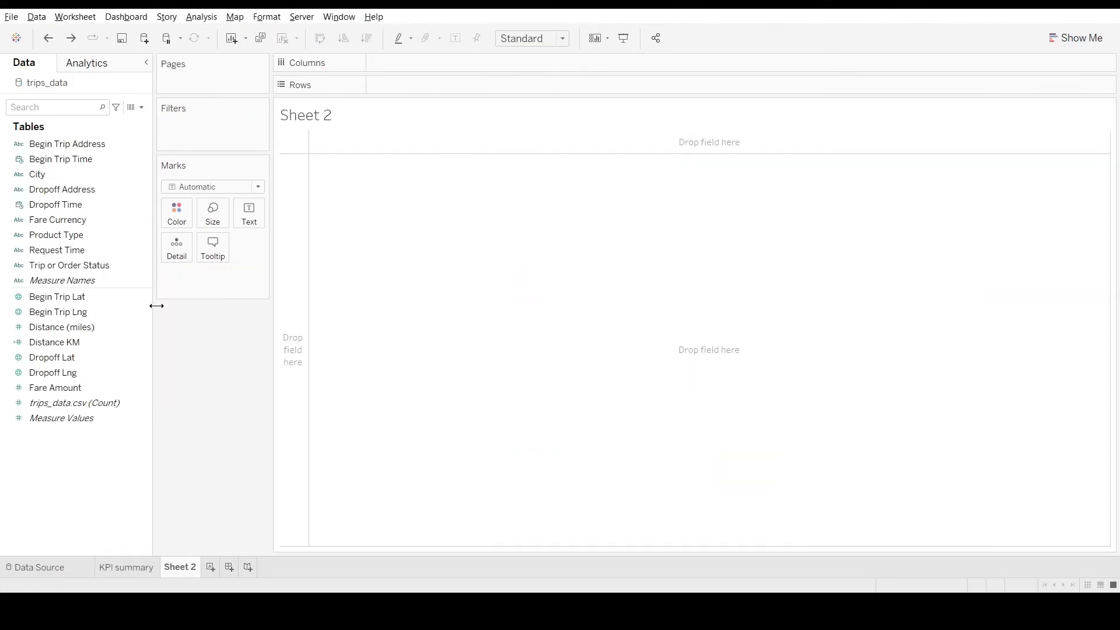
pyautogui.click(58, 106)
pyautogui.write('prod')
pyautogui.moveTo(54, 143); pyautogui.dragTo(447, 83)
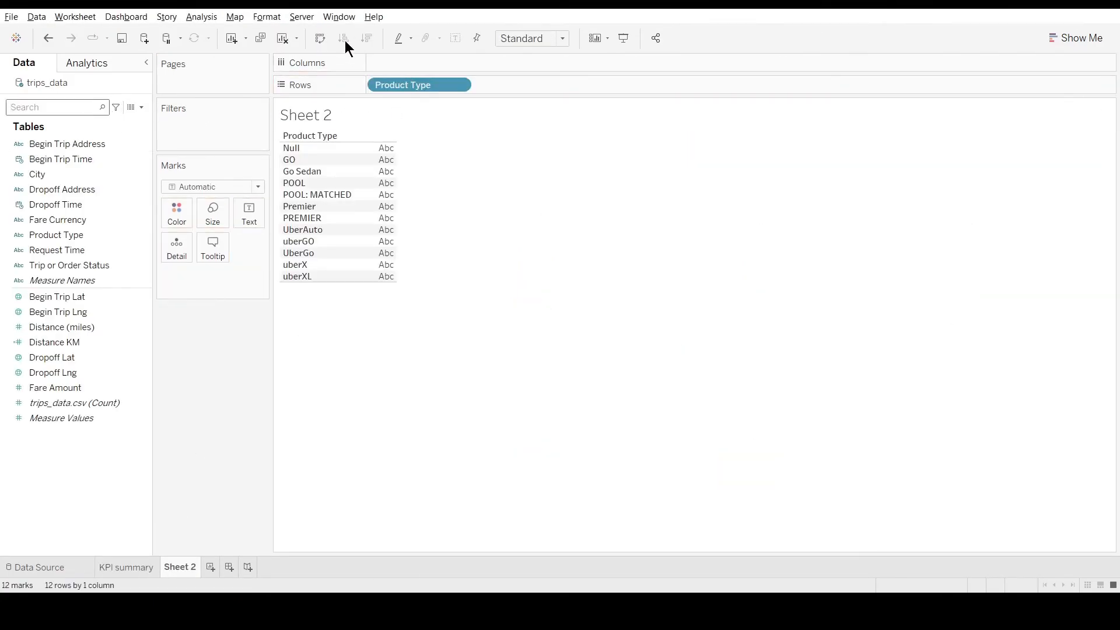
# - Swap Product Type to the columns in Entire View and chart the trips_data.csv count as labelled bars
pyautogui.click(320, 38)
pyautogui.click(531, 38)
pyautogui.click(526, 93)
pyautogui.moveTo(75, 403); pyautogui.dragTo(249, 214)
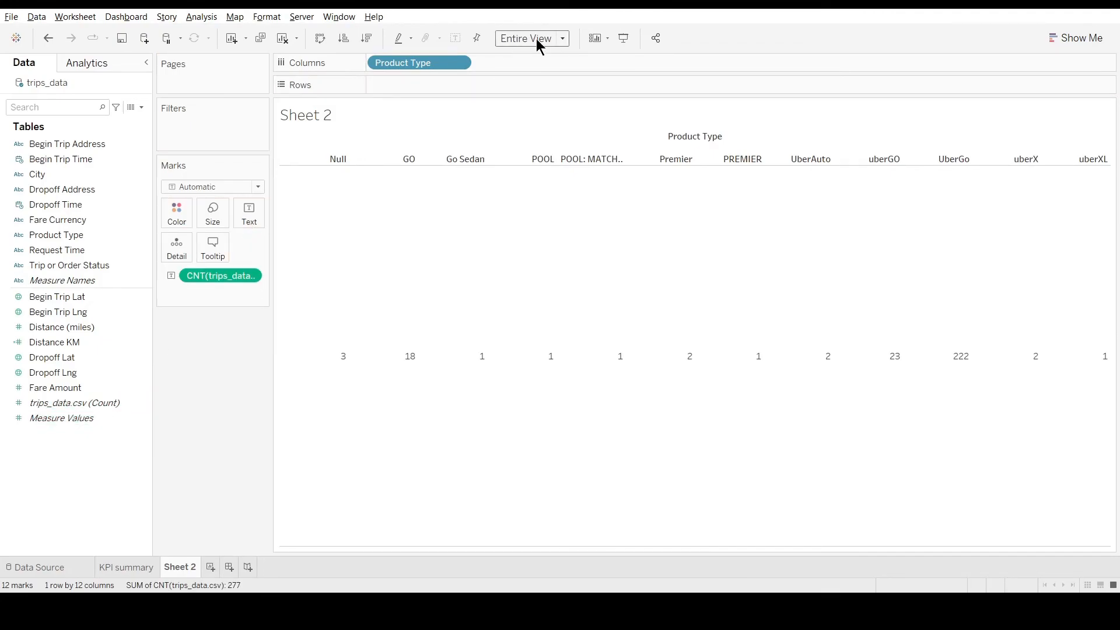
pyautogui.moveTo(219, 276); pyautogui.dragTo(421, 85)
pyautogui.click(455, 38)
# - Add Trip or Order Status to the rows and keep only the COMPLETED trips
pyautogui.click(57, 107)
pyautogui.write('sta')
pyautogui.moveTo(68, 143); pyautogui.dragTo(367, 88)
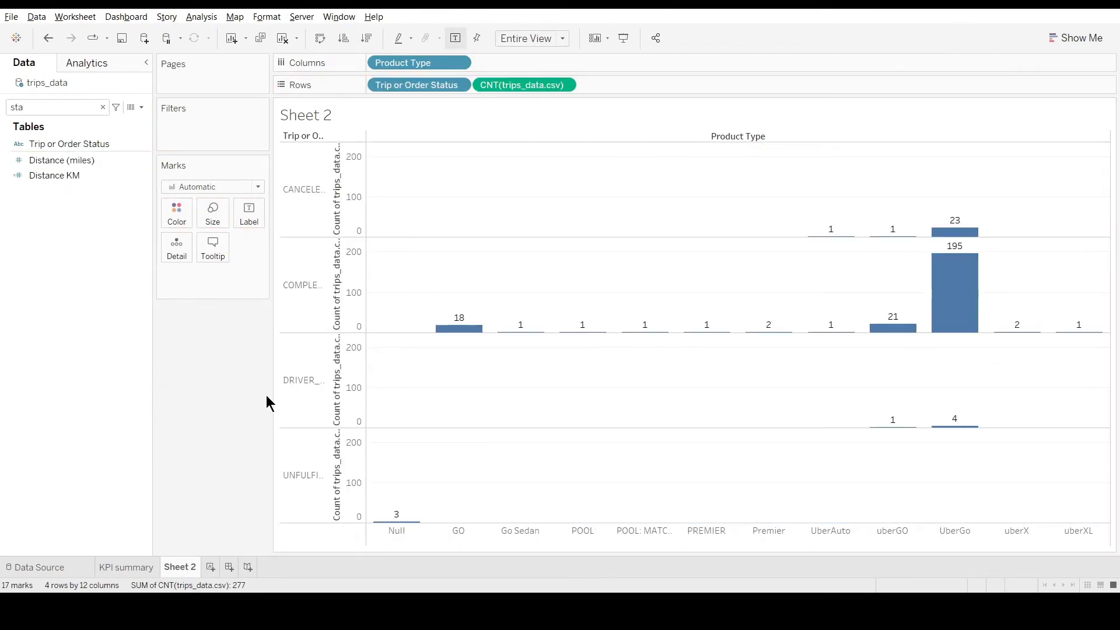
pyautogui.click(307, 178)
pyautogui.click(290, 494)
pyautogui.click(210, 404)
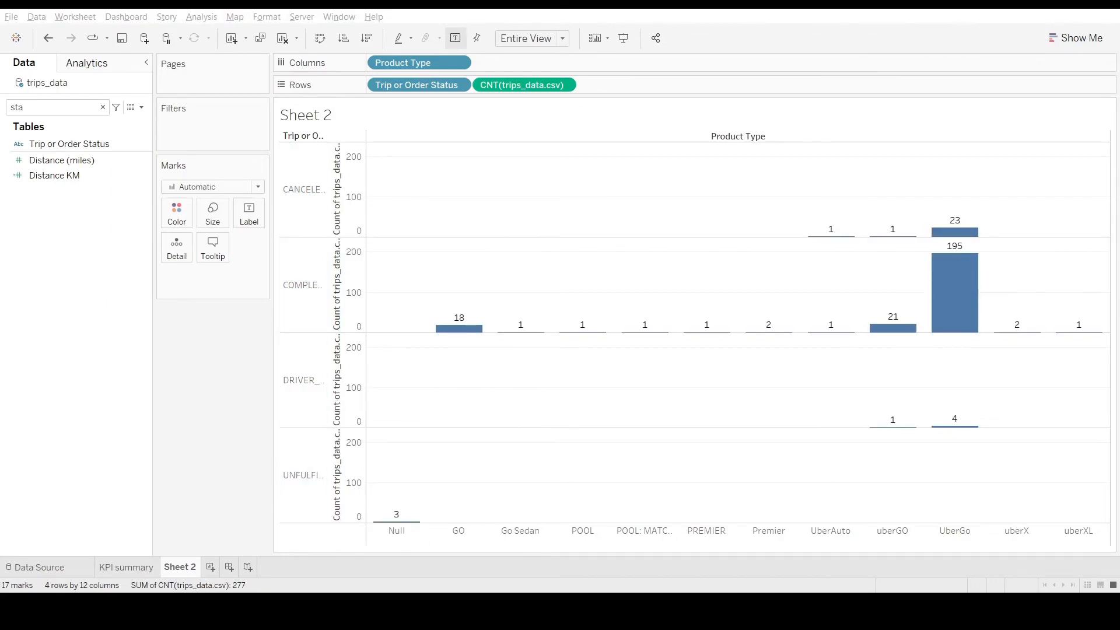
pyautogui.click(312, 271)
pyautogui.click(343, 289)
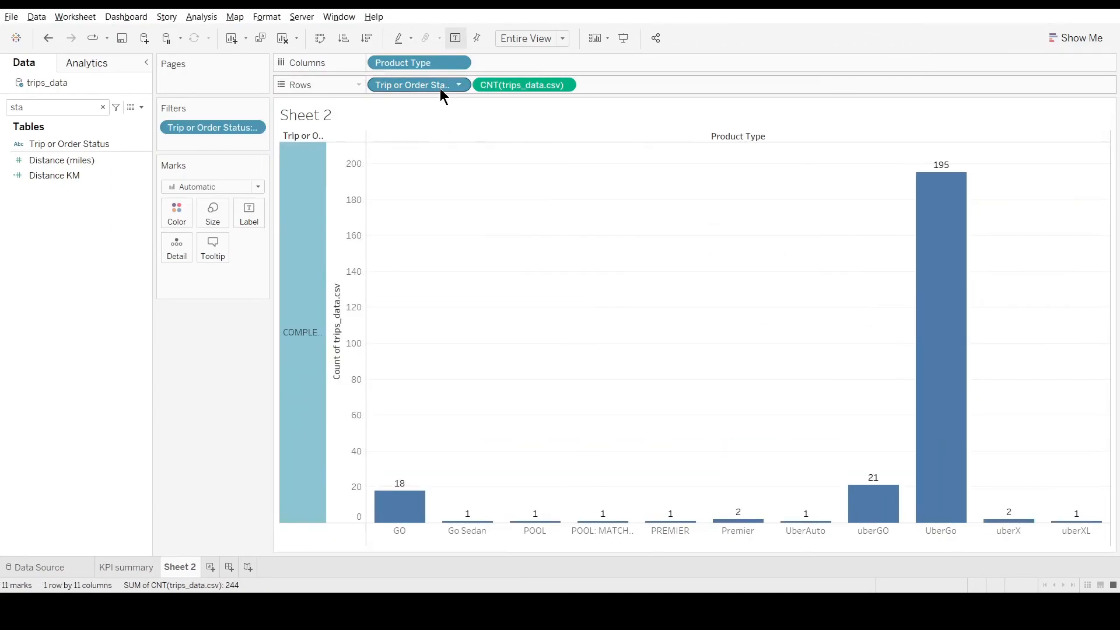
# - Remove Trip or Order Status from the rows and turn the chart into horizontal bars sorted in descending order
pyautogui.moveTo(444, 88); pyautogui.dragTo(431, 175)
pyautogui.click(320, 38)
pyautogui.click(367, 38)
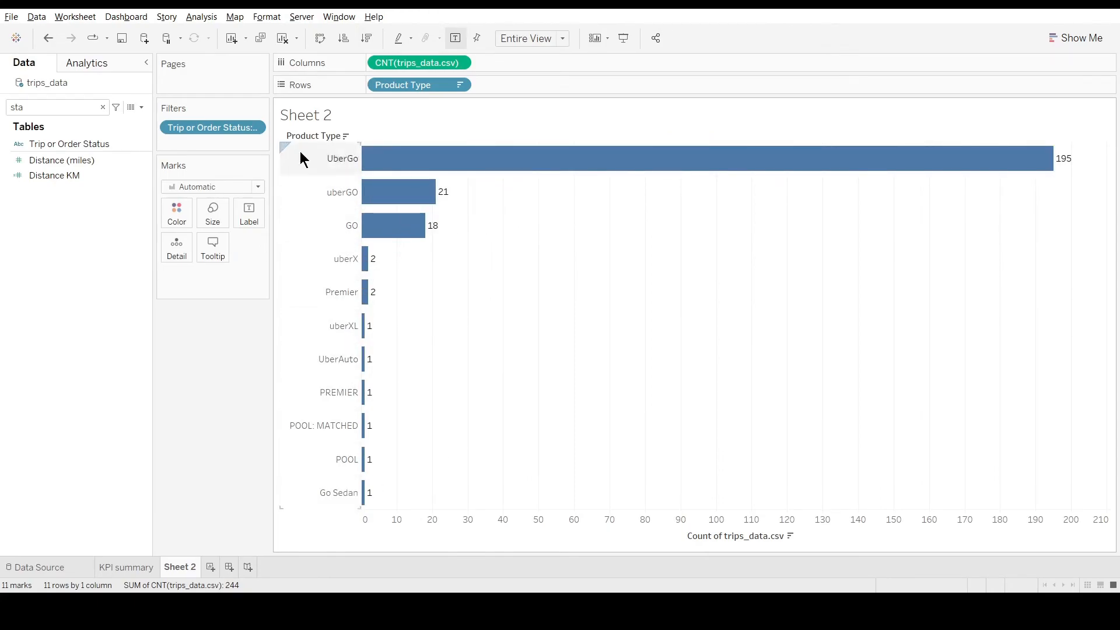
# - Group the UberGo, uberGO and GO product types and sort the bars in descending order
pyautogui.click(102, 107)
pyautogui.click(78, 107)
pyautogui.write('Type')
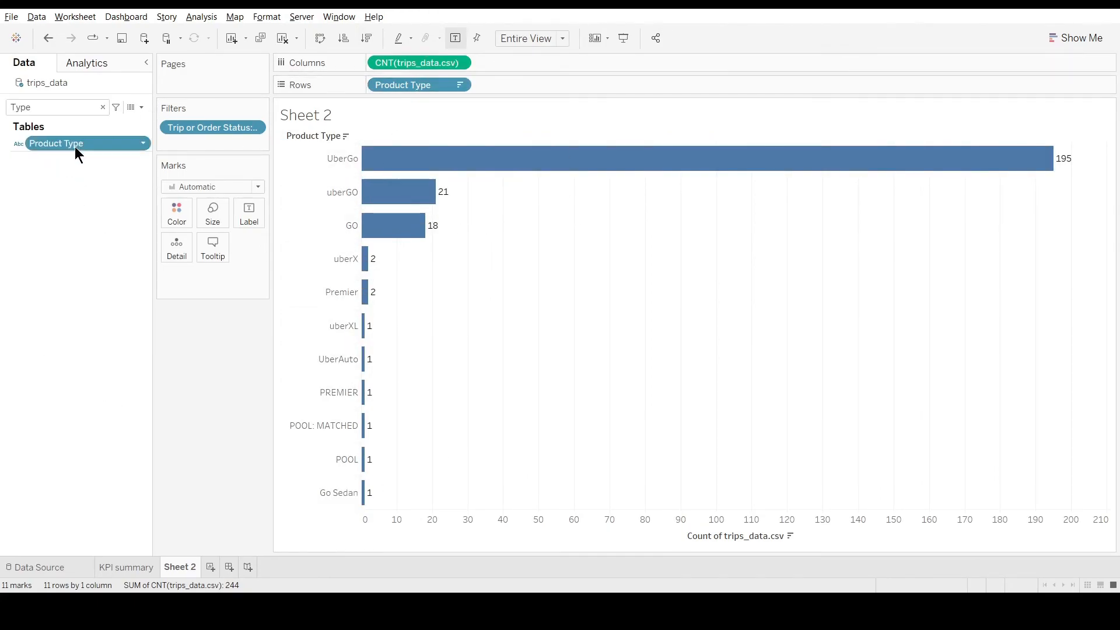
pyautogui.moveTo(325, 160); pyautogui.dragTo(325, 208)
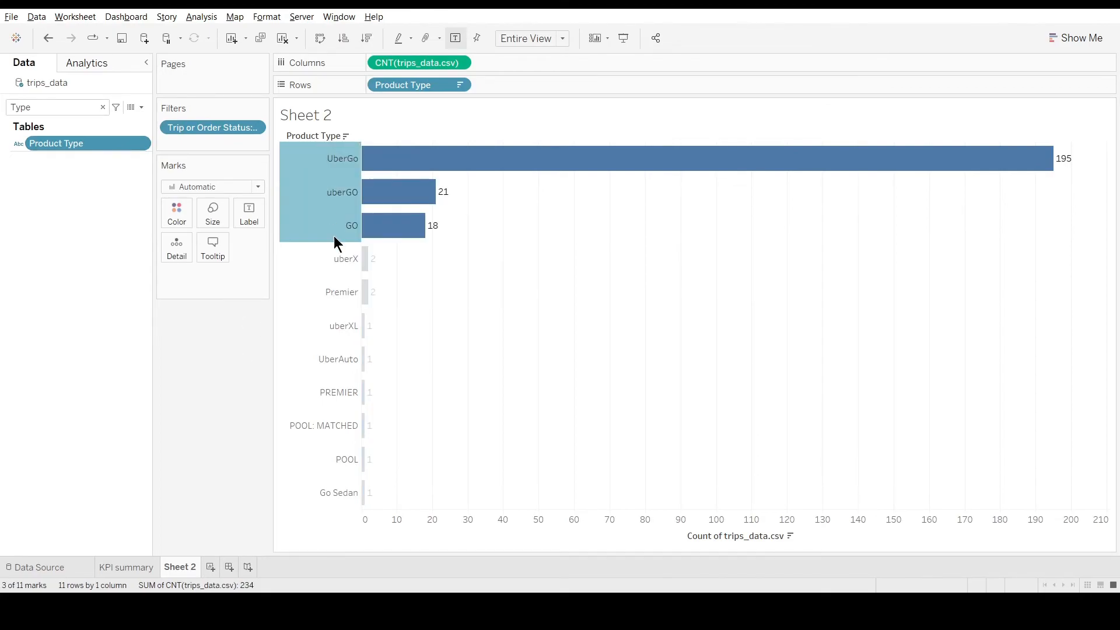
pyautogui.click(347, 197)
pyautogui.click(367, 38)
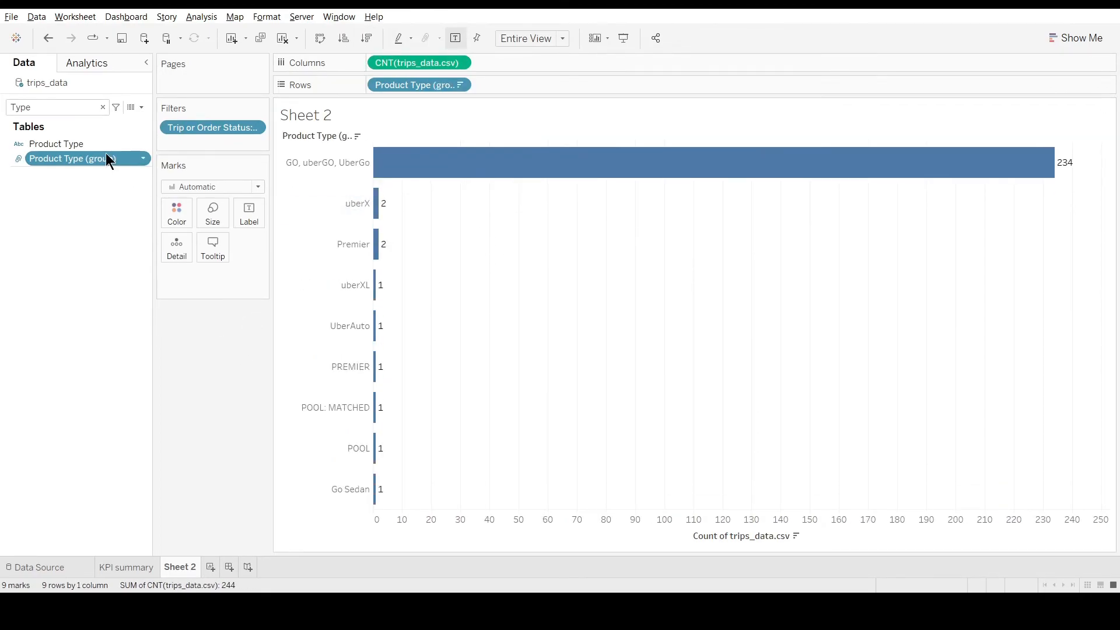
# - Group the Premier and PREMIER product types
pyautogui.click(370, 367)
pyautogui.keyDown('ctrl'); pyautogui.click(348, 250); pyautogui.keyUp('ctrl')
pyautogui.rightClick(348, 250)
pyautogui.click(275, 390)
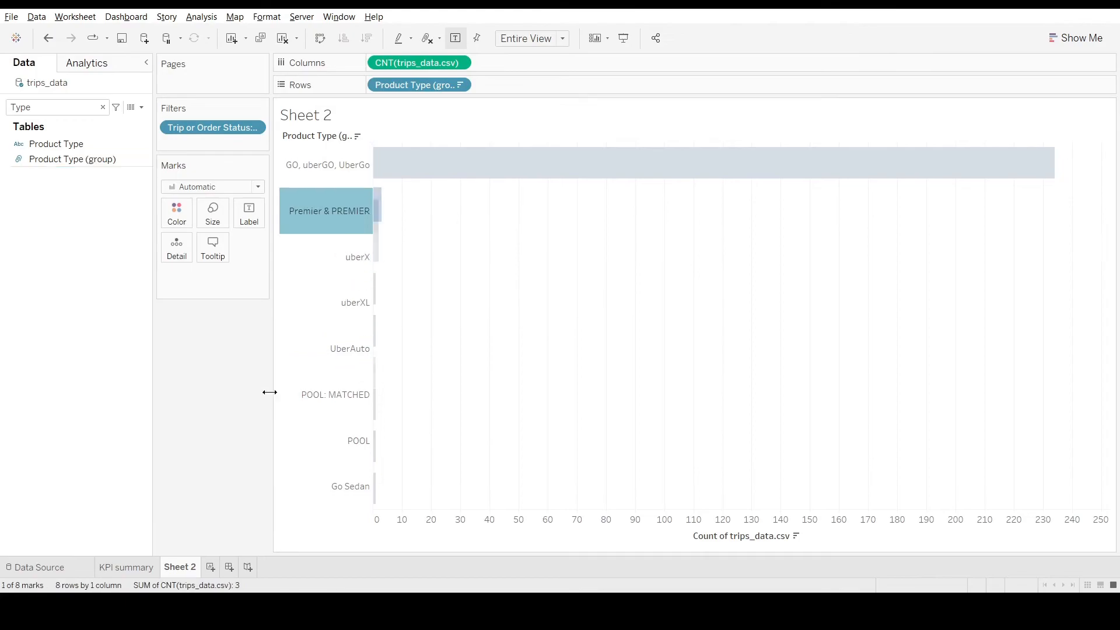
# - Group the POOL and POOL: MATCHED product types
pyautogui.moveTo(344, 397); pyautogui.dragTo(338, 443)
pyautogui.rightClick(339, 443)
pyautogui.click(278, 492)
pyautogui.click(414, 427)
# - Rename the product type groups as Uber GO, Premier and POOL, and adjust the row header width
pyautogui.click(96, 158)
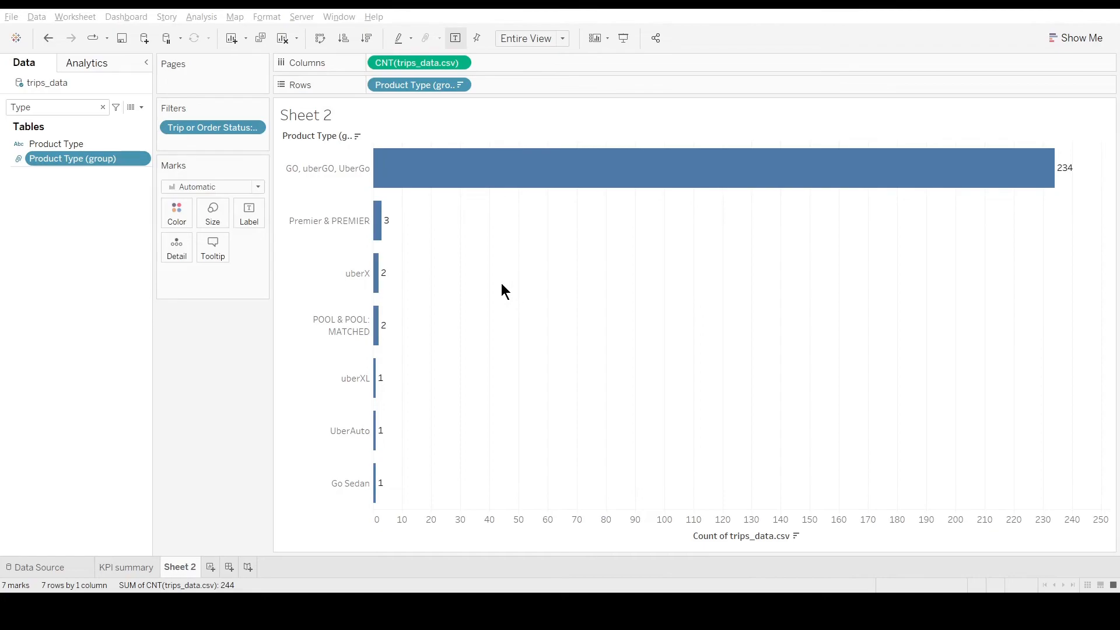
pyautogui.click(607, 413)
pyautogui.moveTo(327, 242); pyautogui.dragTo(365, 242)
pyautogui.moveTo(419, 63); pyautogui.dragTo(176, 214)
pyautogui.hotkey('ctrl', 'z')
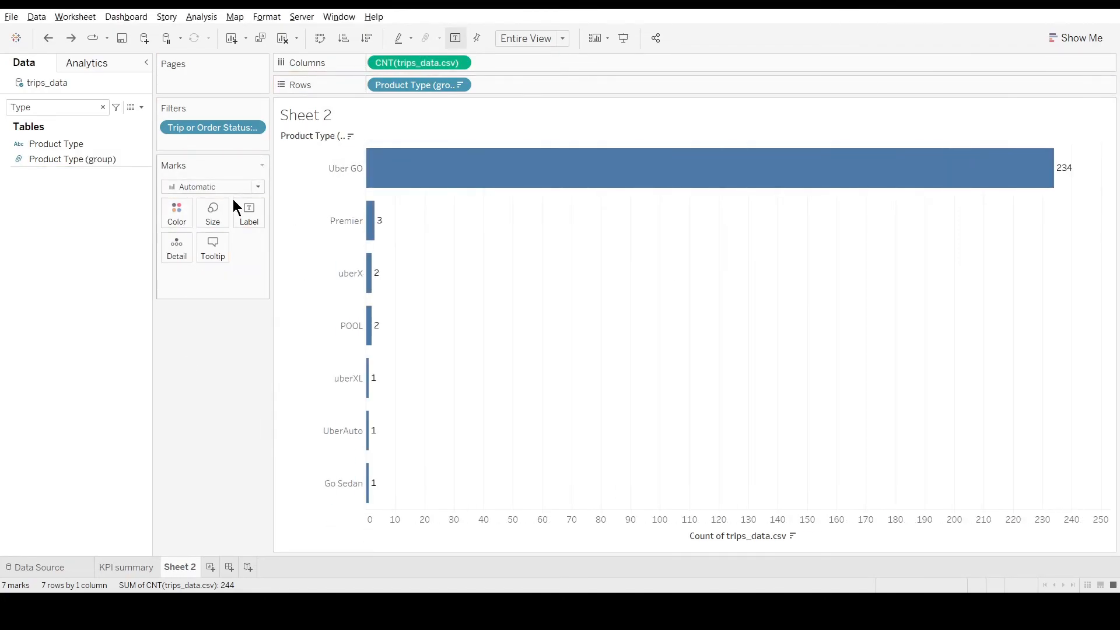
pyautogui.click(1074, 38)
pyautogui.click(1005, 177)
pyautogui.hotkey('ctrl', 'z')
pyautogui.click(629, 355)
# - Rename the worksheet as Product Used and add another blank worksheet
pyautogui.doubleClick(180, 567)
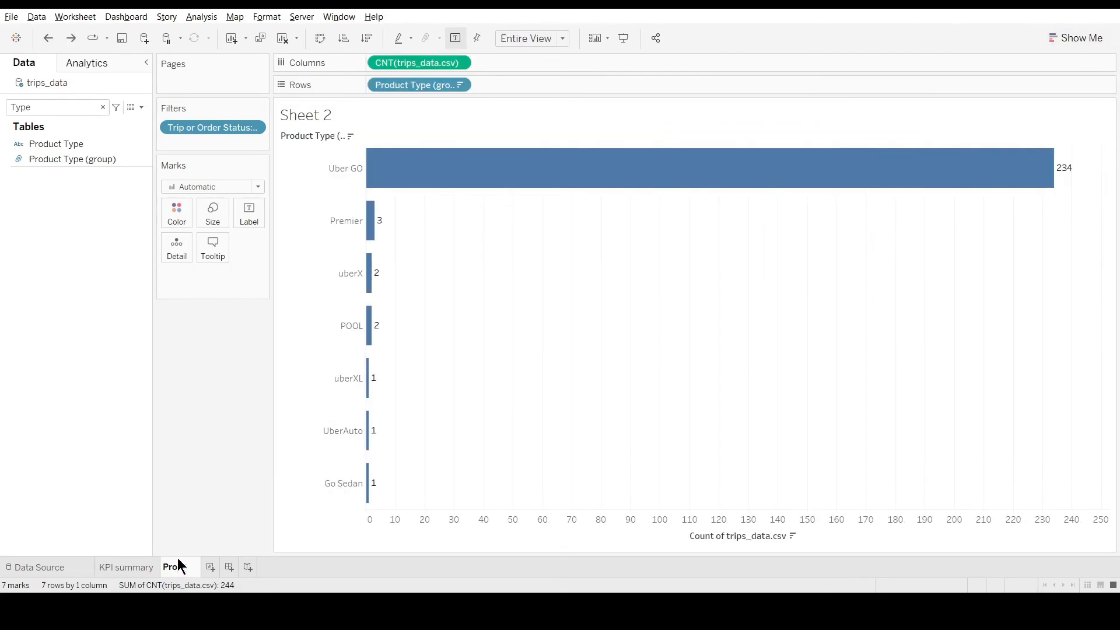
pyautogui.click(139, 567)
pyautogui.click(194, 563)
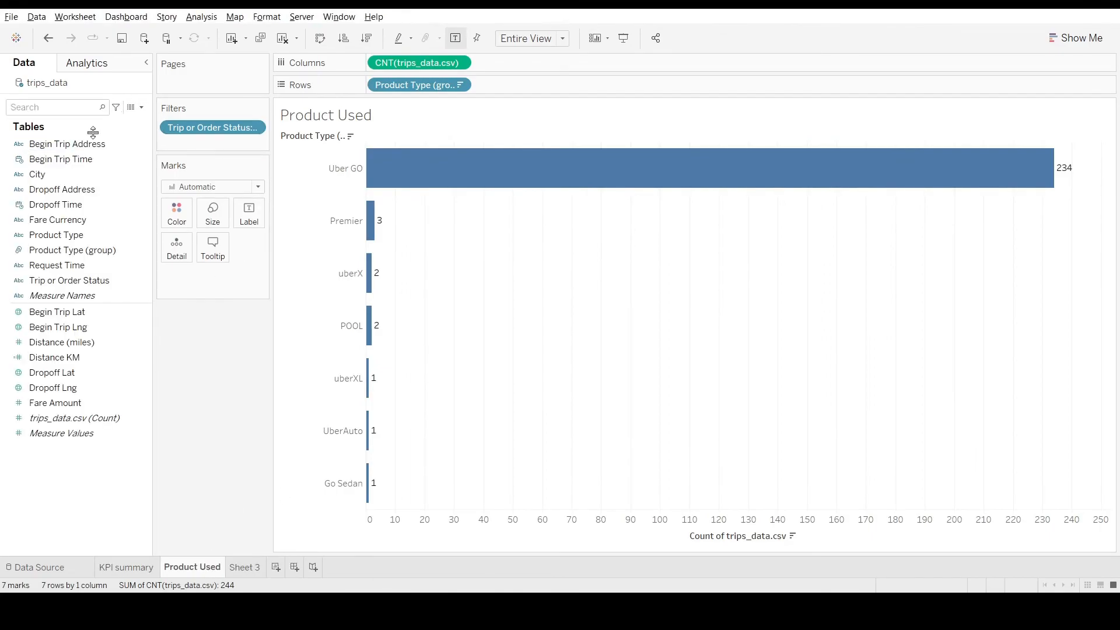
# - Edit Product Type (group) so that Go Sedan belongs to the Uber GO group
pyautogui.click(73, 250)
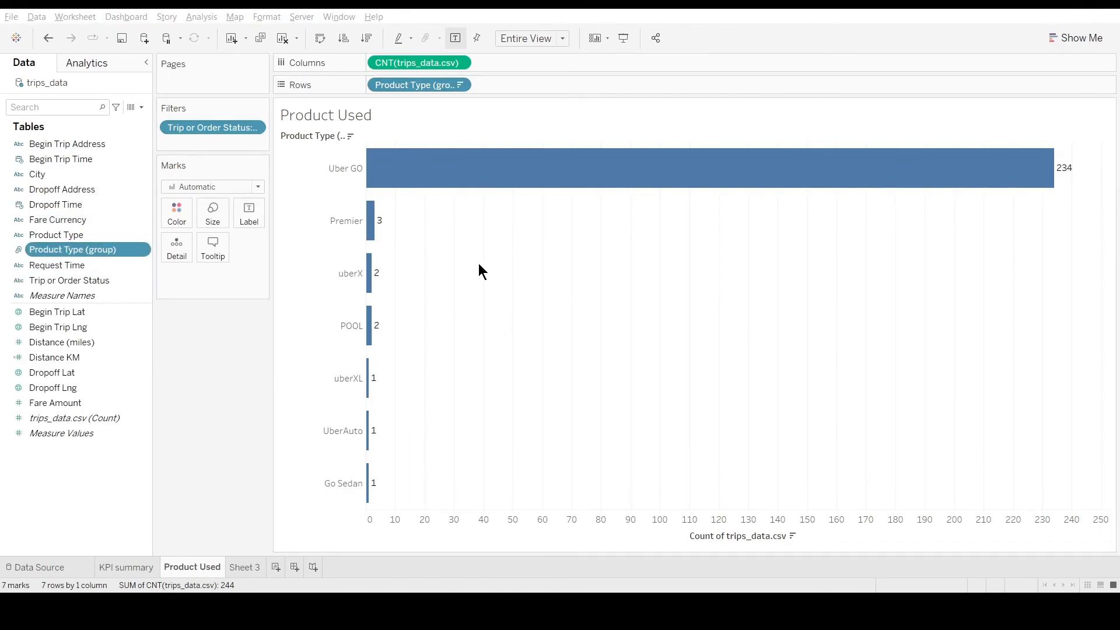
pyautogui.click(590, 394)
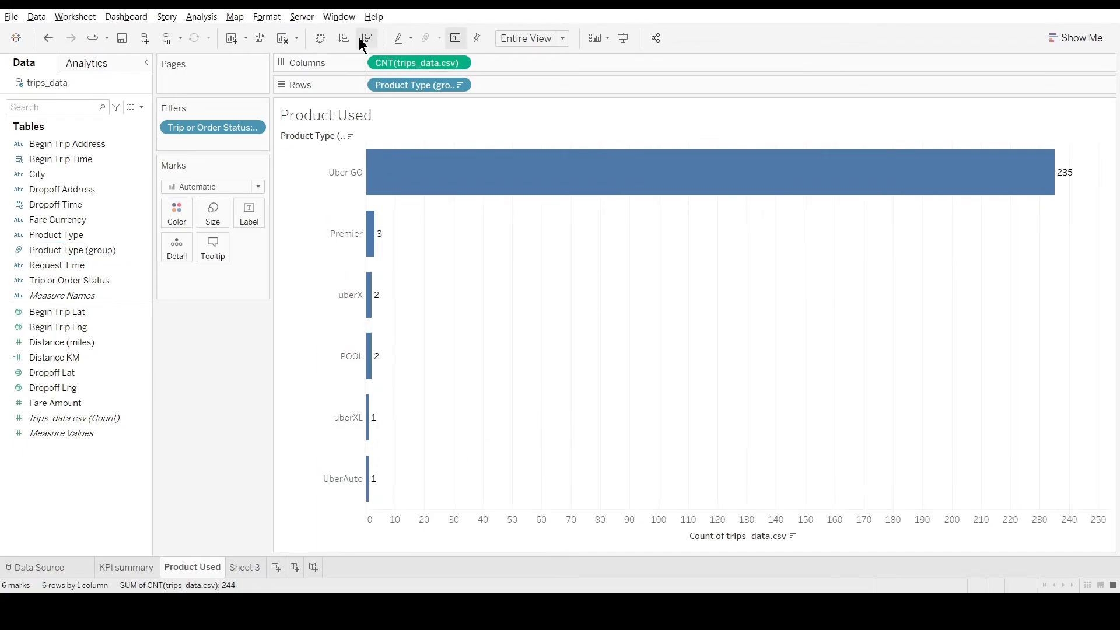
# - Swap the product types to the columns and show their trip counts as centred text
pyautogui.click(321, 38)
pyautogui.moveTo(425, 85); pyautogui.dragTo(249, 214)
pyautogui.click(249, 214)
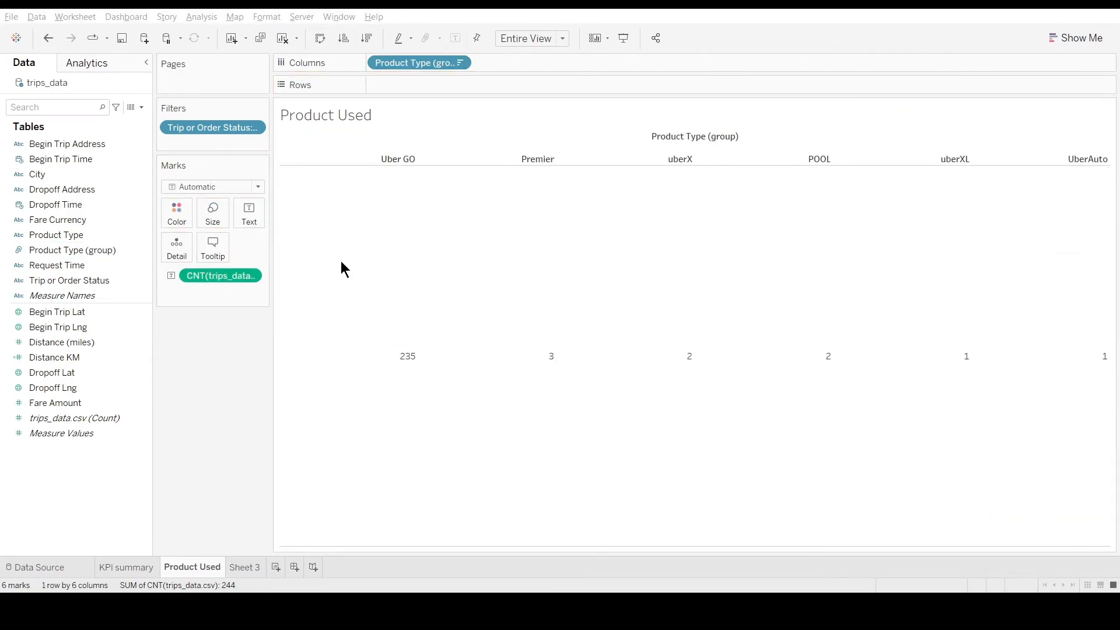
pyautogui.click(340, 260)
pyautogui.click(321, 303)
# - Add Product Type (group) to the text labels beneath the trip counts and make the labels bold
pyautogui.moveTo(414, 62); pyautogui.dragTo(249, 214)
pyautogui.click(249, 213)
pyautogui.click(346, 236)
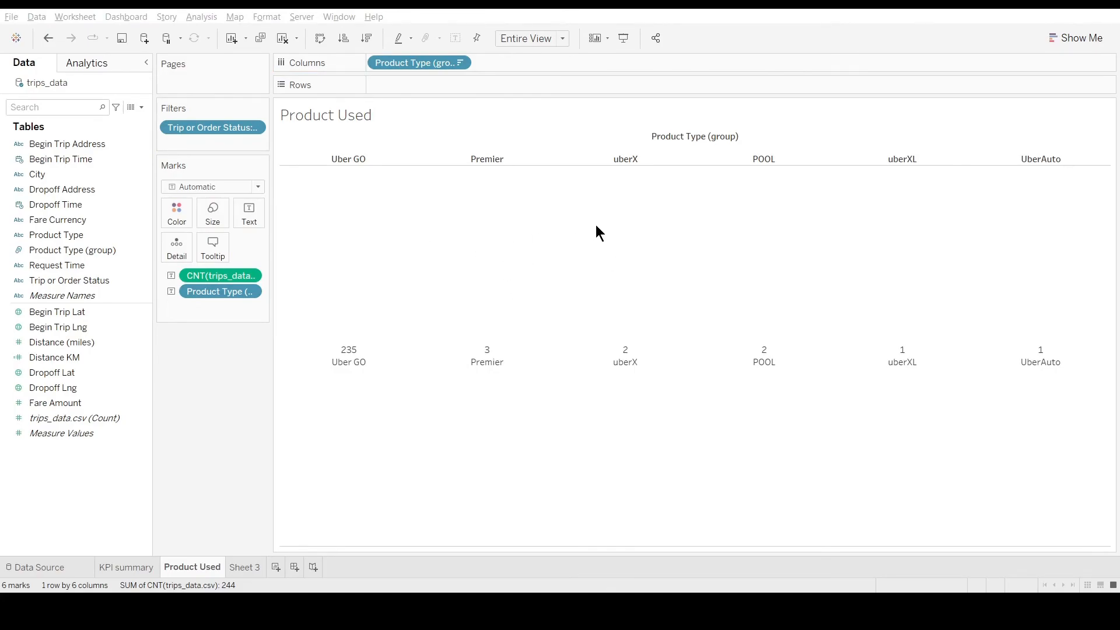
pyautogui.click(683, 390)
pyautogui.click(579, 378)
# - Hide the product type column headers and merge uberX and uberXL into one group named uber XL
pyautogui.rightClick(421, 63)
pyautogui.click(440, 184)
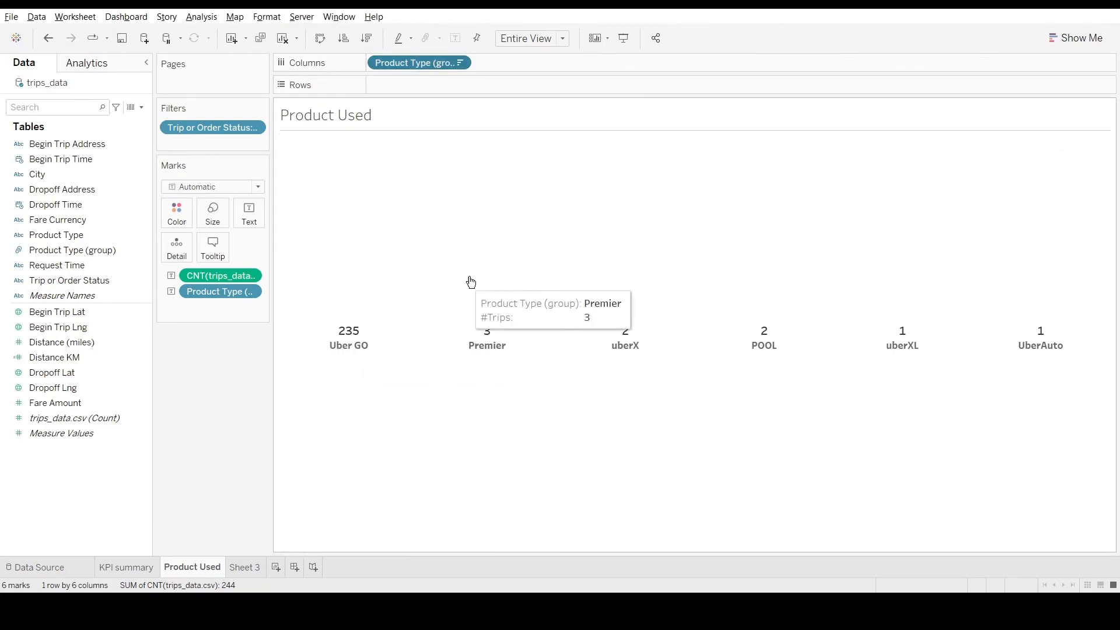
pyautogui.click(80, 251)
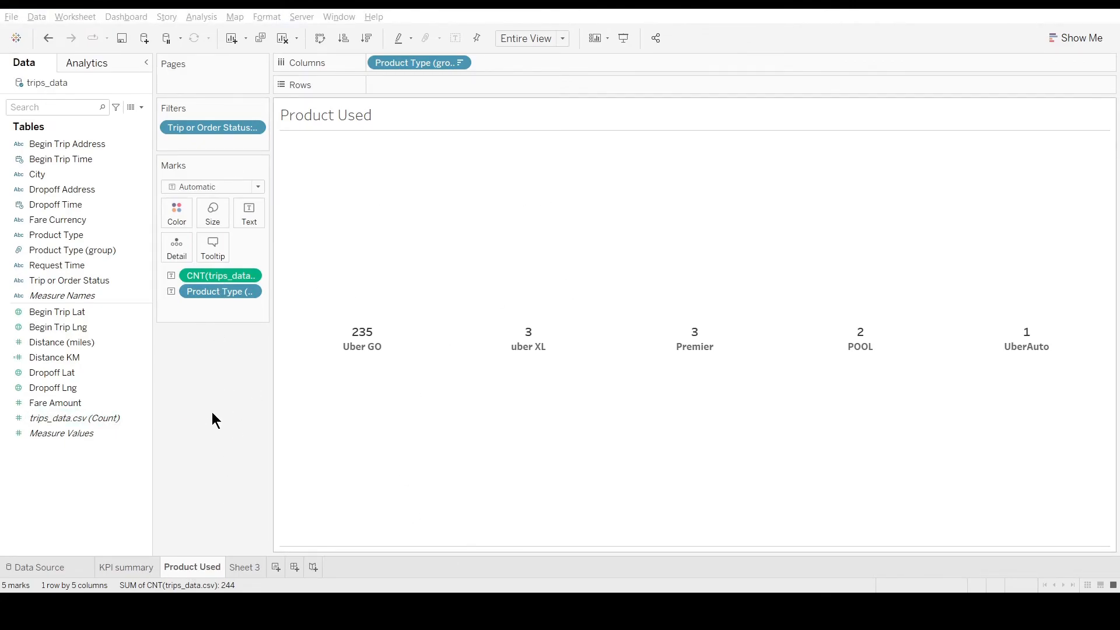
# - Rename Sheet 3 as Trip Status and chart the trip count per Trip or Order Status as labelled horizontal bars in Entire View
pyautogui.click(240, 566)
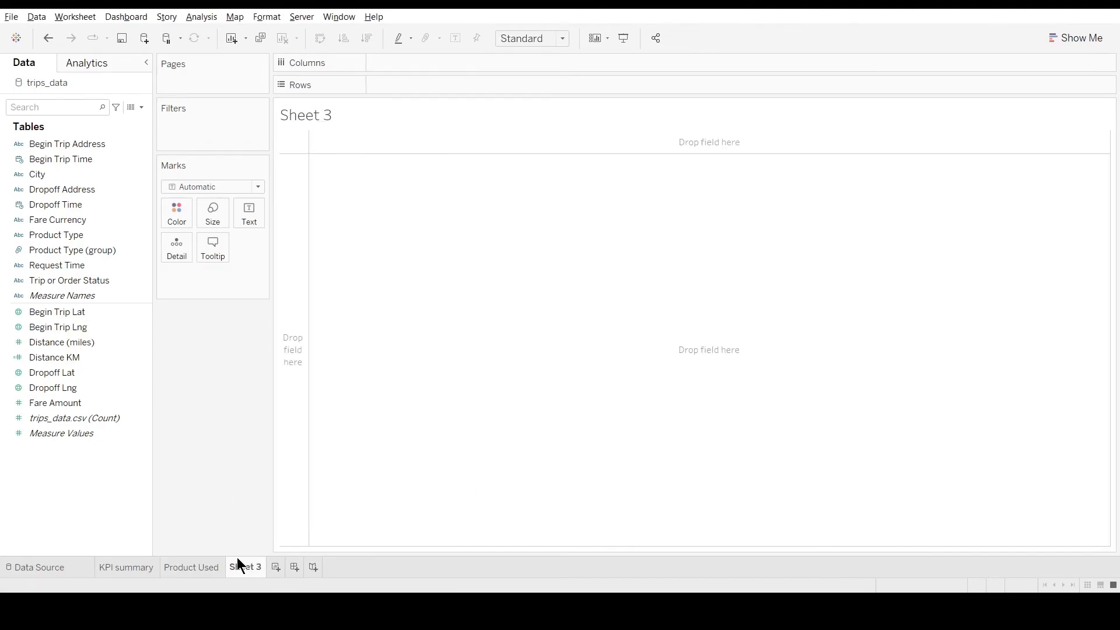
pyautogui.moveTo(69, 280); pyautogui.dragTo(461, 87)
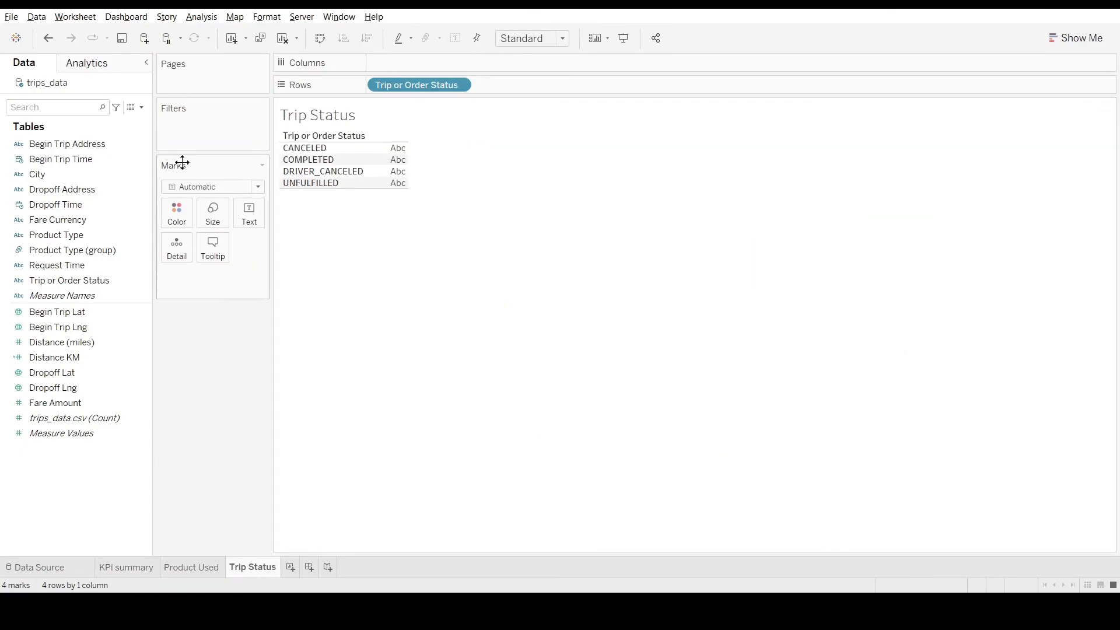
pyautogui.moveTo(75, 417); pyautogui.dragTo(514, 63)
pyautogui.click(456, 38)
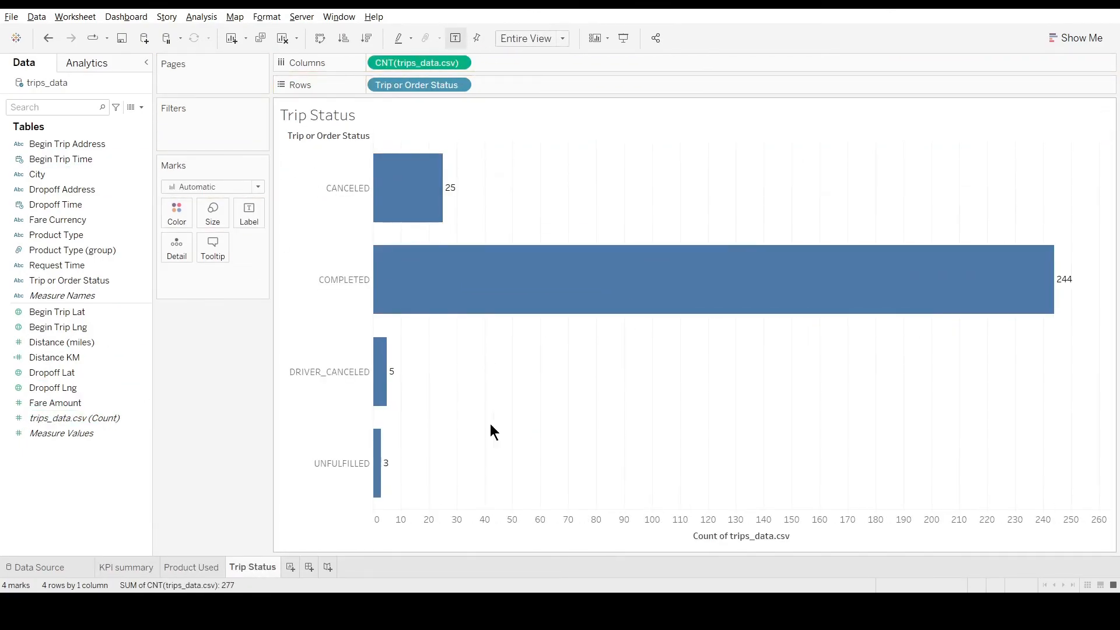
# - Stack the bars by moving Trip or Order Status to colour and show the count as percent of total
pyautogui.moveTo(416, 85); pyautogui.dragTo(177, 212)
pyautogui.rightClick(429, 63)
pyautogui.click(617, 282)
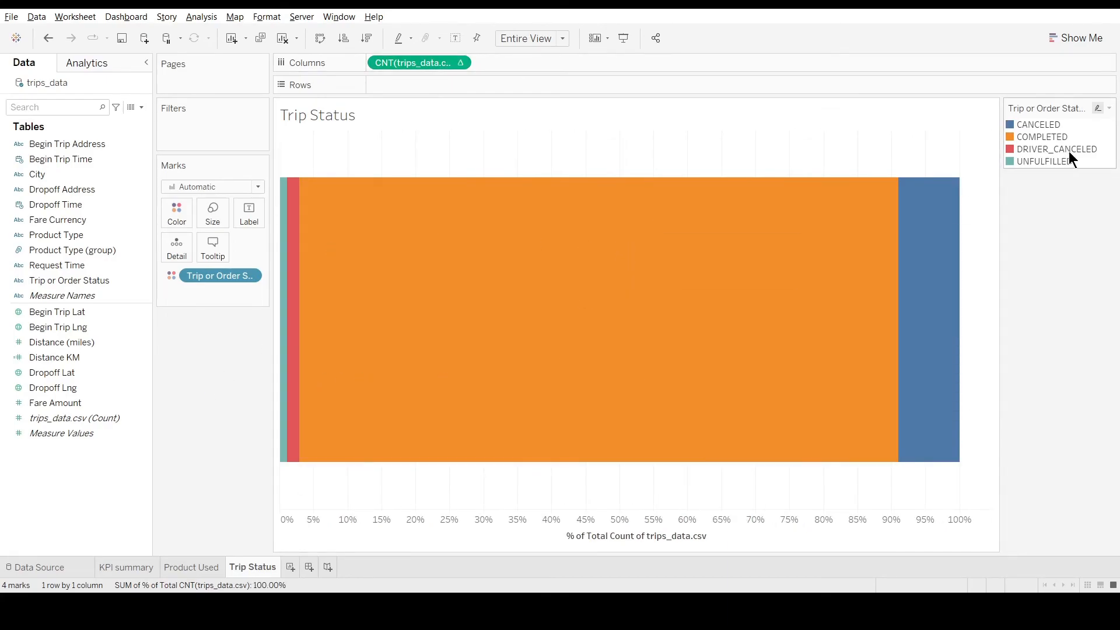
# - Reorder the status legend as DRIVER_CANCELED, UNFULFILLED, CANCELED, COMPLETED and colour COMPLETED green
pyautogui.moveTo(1043, 137); pyautogui.dragTo(1047, 166)
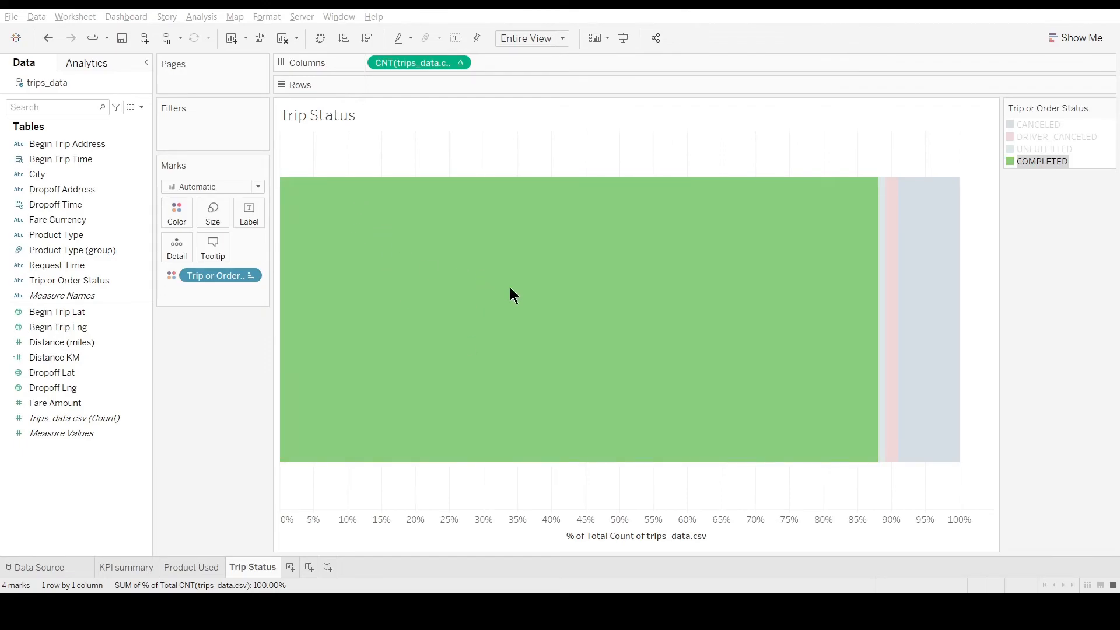
pyautogui.click(1054, 326)
pyautogui.moveTo(1063, 137)
pyautogui.mouseDown()
pyautogui.moveTo(1060, 123)
pyautogui.moveTo(1055, 151)
pyautogui.mouseUp()
pyautogui.click(1071, 215)
pyautogui.click(1080, 217)
# - Recolour COMPLETED light grey and CANCELED, UNFULFILLED and DRIVER_CANCELED in progressively darker reds
pyautogui.click(1044, 137)
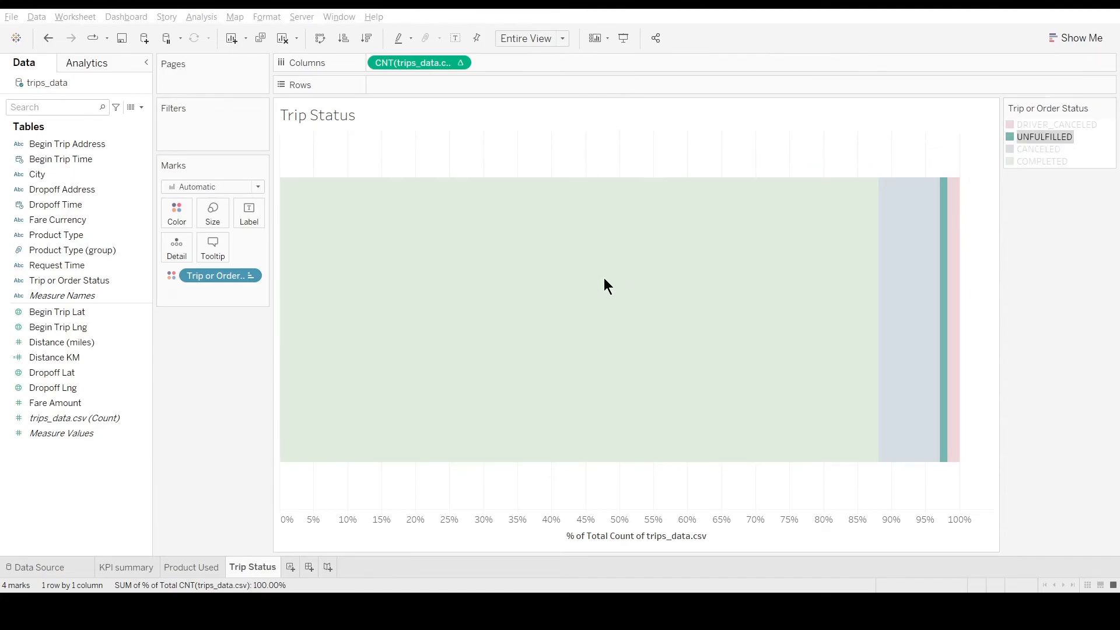
pyautogui.click(1083, 303)
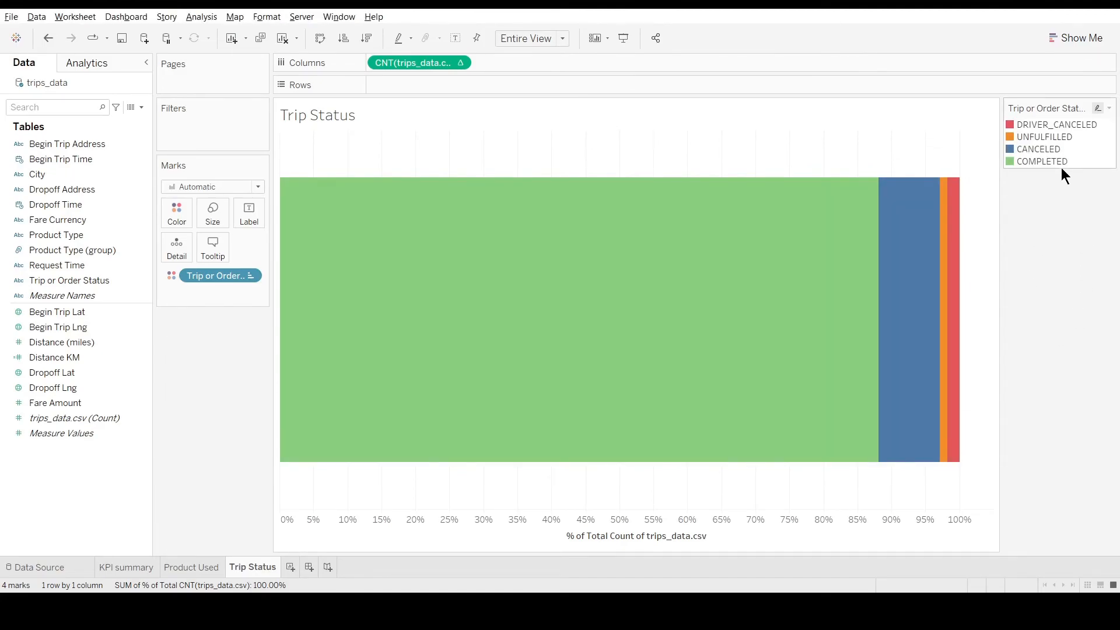
pyautogui.click(1042, 161)
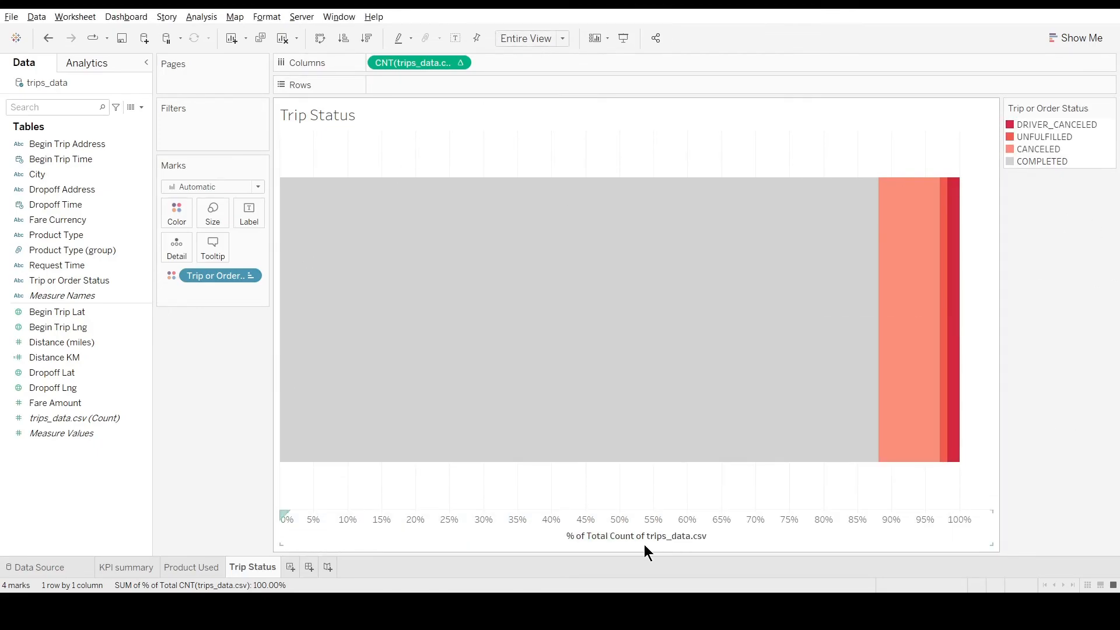
# - Label the status segments with their percent of total without decimals and hide the percentage axis
pyautogui.moveTo(746, 509); pyautogui.dragTo(252, 216)
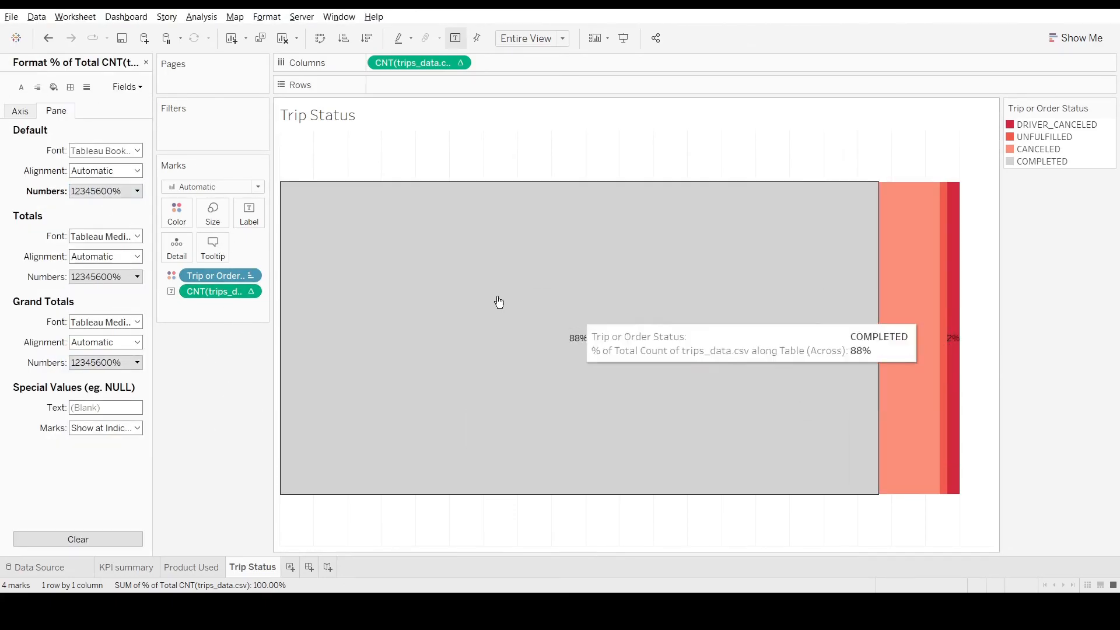
pyautogui.click(225, 424)
pyautogui.click(146, 62)
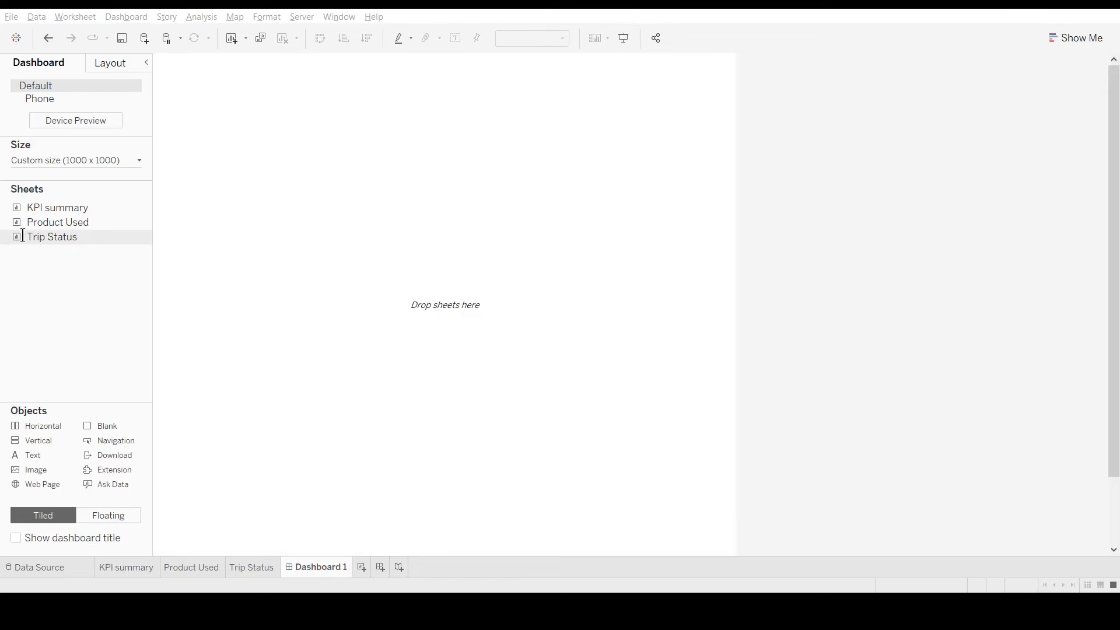
# - Set the new dashboard's size to 800 x 1000 and delete the trial Blank object placed on it
pyautogui.moveTo(106, 425); pyautogui.dragTo(385, 303)
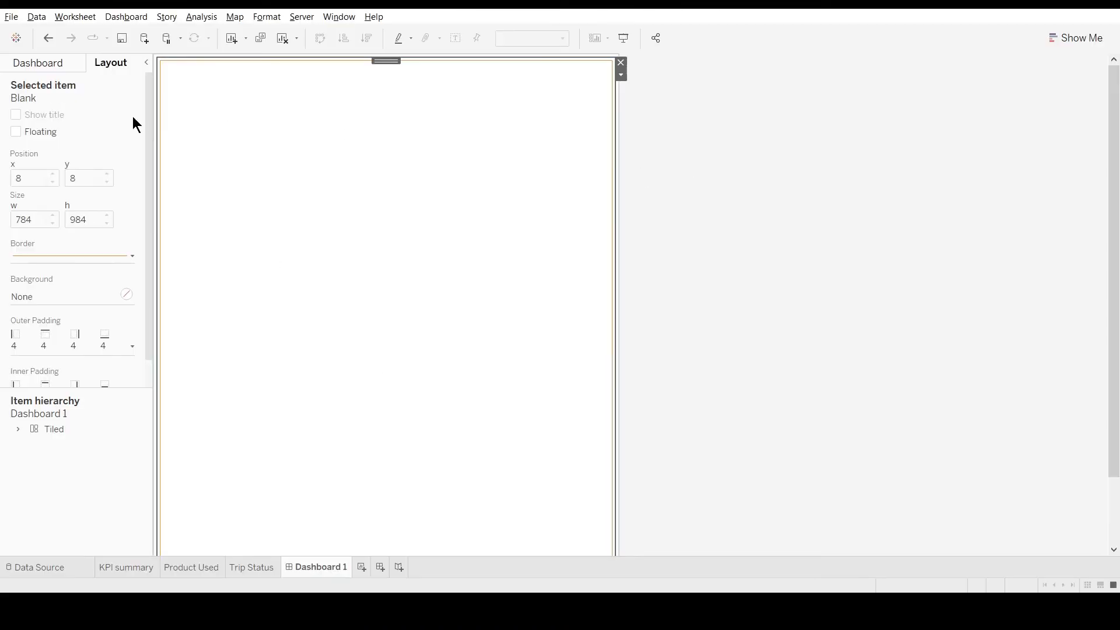
pyautogui.press('Delete')
pyautogui.click(38, 63)
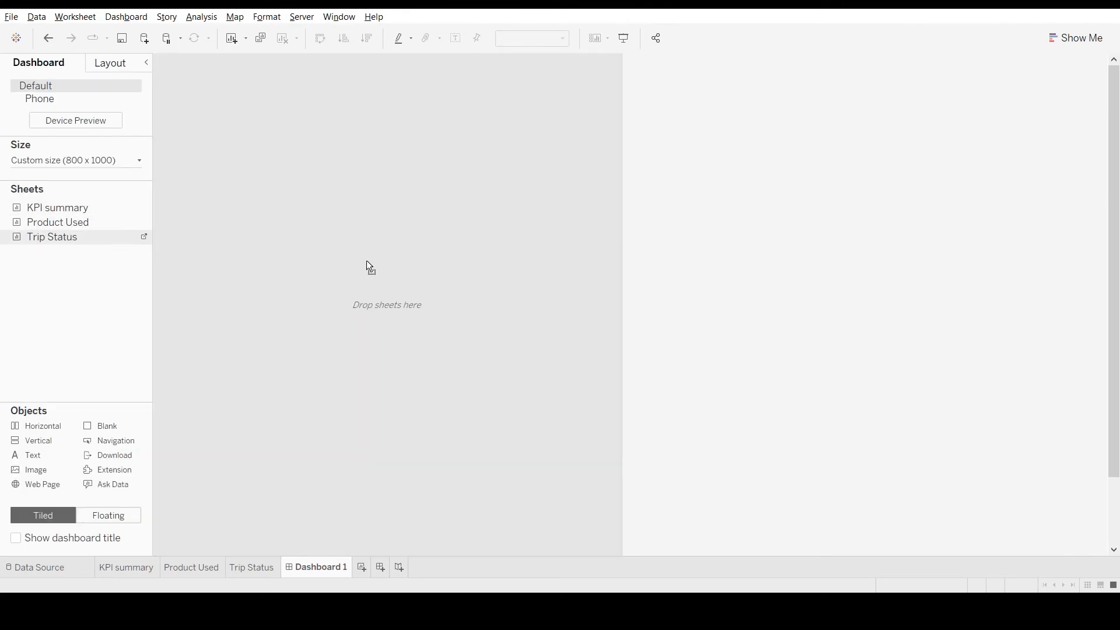
# - Add the Trip Status sheet to the dashboard and place its colour legend above the chart
pyautogui.moveTo(358, 259); pyautogui.dragTo(360, 262)
pyautogui.moveTo(568, 60); pyautogui.dragTo(386, 175)
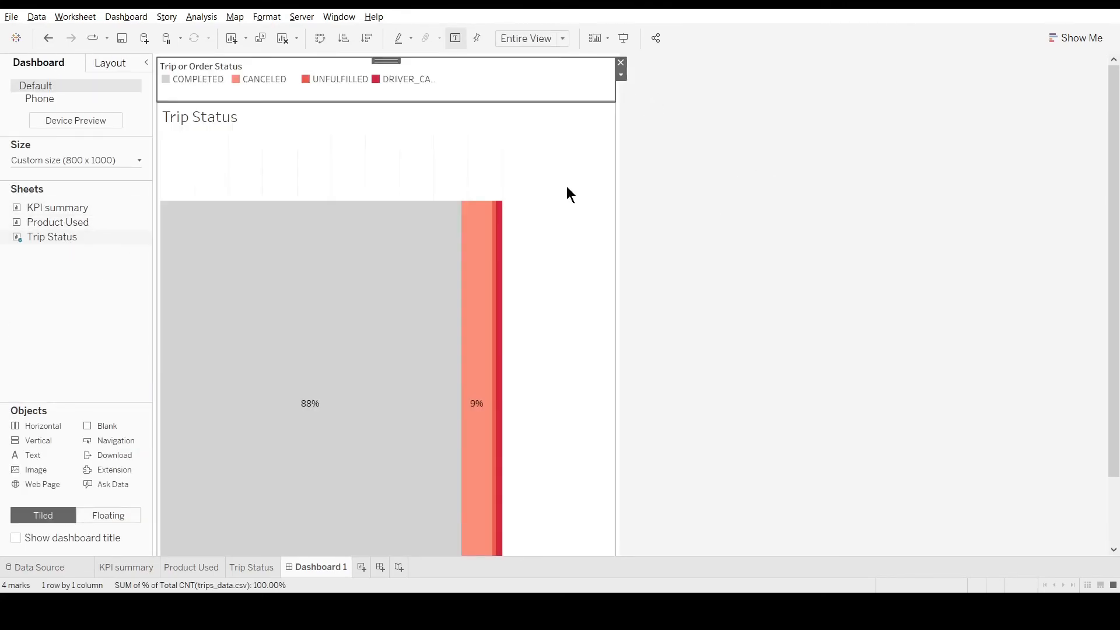
pyautogui.moveTo(447, 84); pyautogui.dragTo(496, 85)
# - Place the KPI summary sheet at the top of the dashboard and move the status legend below the Trip Status chart
pyautogui.moveTo(57, 208); pyautogui.dragTo(350, 70)
pyautogui.moveTo(531, 352); pyautogui.dragTo(403, 359)
pyautogui.click(780, 376)
pyautogui.scroll(-2, 779, 376)
pyautogui.click(407, 267)
pyautogui.moveTo(386, 260); pyautogui.dragTo(396, 540)
# - Format the Trip Status chart's lines by setting the column grid lines to None
pyautogui.rightClick(604, 396)
pyautogui.click(662, 417)
pyautogui.click(86, 88)
pyautogui.click(111, 111)
pyautogui.click(96, 150)
pyautogui.click(88, 166)
pyautogui.click(64, 111)
pyautogui.click(700, 327)
pyautogui.scroll(2, 700, 327)
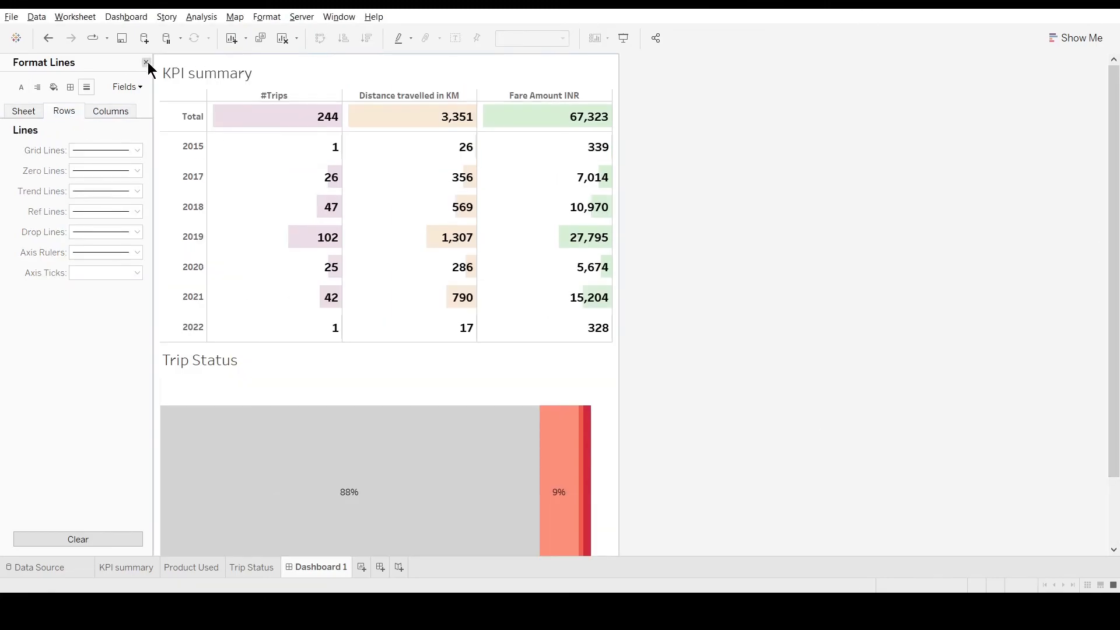
# - Place the Product Used sheet between the KPI summary and Trip Status, then check the layout in presentation mode
pyautogui.click(146, 63)
pyautogui.moveTo(57, 222); pyautogui.dragTo(559, 403)
pyautogui.moveTo(498, 248); pyautogui.dragTo(499, 293)
pyautogui.click(634, 431)
pyautogui.click(633, 40)
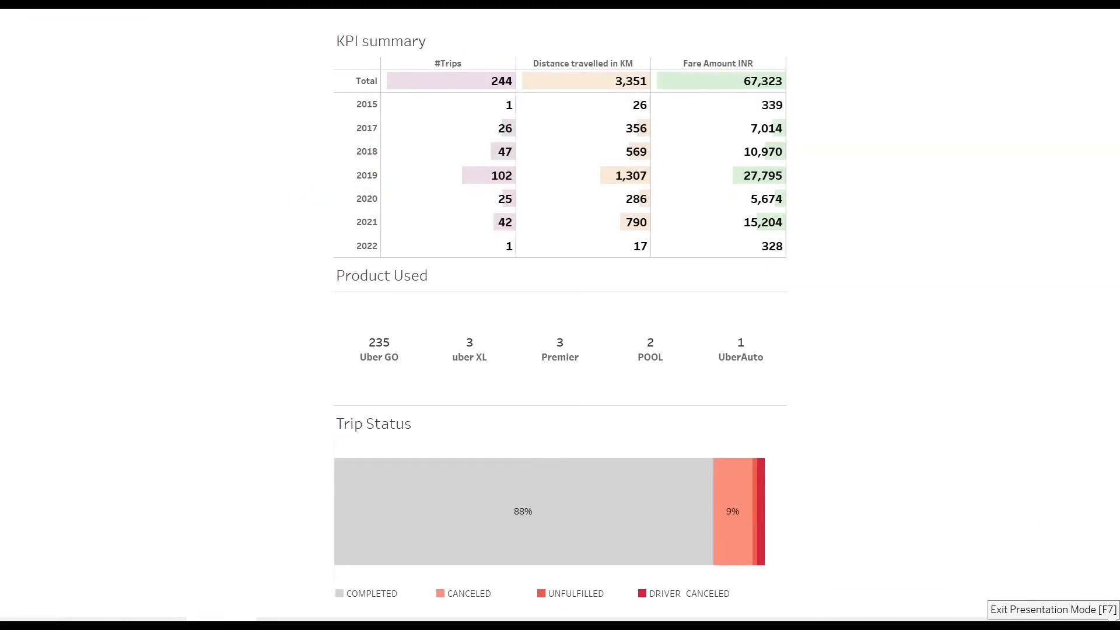
pyautogui.click(1111, 622)
# - Turn the Trip Status chart into a vertical stacked bar and reverse the status order so DRIVER_CANCELED comes first and COMPLETED last
pyautogui.click(568, 373)
pyautogui.click(622, 378)
pyautogui.moveTo(1042, 162); pyautogui.dragTo(1058, 132)
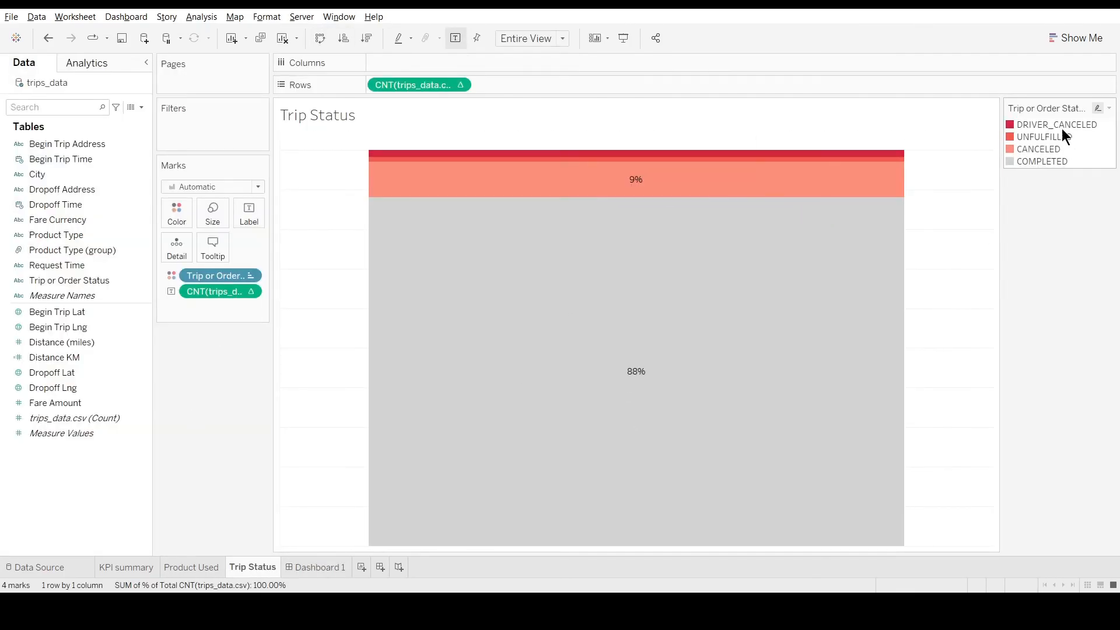
# - Move the Trip Status chart beside the KPI summary on the dashboard, narrow it to a slim column and hide its title
pyautogui.click(315, 567)
pyautogui.scroll(3, 739, 242)
pyautogui.moveTo(500, 59); pyautogui.dragTo(175, 169)
pyautogui.moveTo(386, 170); pyautogui.dragTo(543, 170)
pyautogui.rightClick(567, 76)
pyautogui.click(592, 111)
pyautogui.click(771, 303)
pyautogui.click(428, 75)
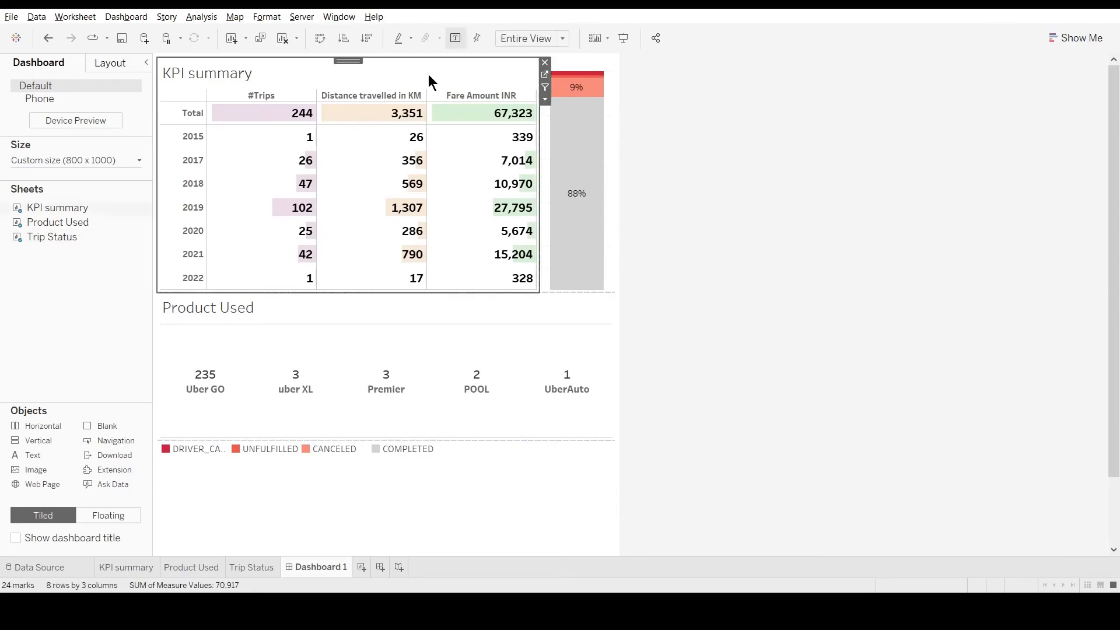
# - Remove the status colour legend from the dashboard and check the result in presentation mode
pyautogui.click(680, 331)
pyautogui.scroll(-1, 680, 331)
pyautogui.click(513, 435)
pyautogui.click(573, 412)
pyautogui.moveTo(1113, 315); pyautogui.dragTo(1113, 280)
pyautogui.click(623, 38)
pyautogui.press('Escape')
# - Move the Trip Status chart beside the Product Used sheet and narrow it to a slim column
pyautogui.click(576, 65)
pyautogui.moveTo(577, 59); pyautogui.dragTo(600, 428)
pyautogui.click(680, 445)
pyautogui.moveTo(388, 396); pyautogui.dragTo(525, 396)
pyautogui.scroll(-1, 719, 388)
pyautogui.scroll(1, 720, 387)
pyautogui.click(624, 38)
pyautogui.click(1110, 618)
# - Use the KPI summary sheet as a filter for the dashboard and test it on several year rows
pyautogui.click(580, 73)
pyautogui.click(622, 93)
pyautogui.click(195, 160)
pyautogui.click(193, 207)
pyautogui.click(179, 231)
# - Test the year filter in presentation mode by selecting the 2022 and 2015 rows, and clear the selection
pyautogui.click(623, 38)
pyautogui.click(355, 246)
pyautogui.click(355, 108)
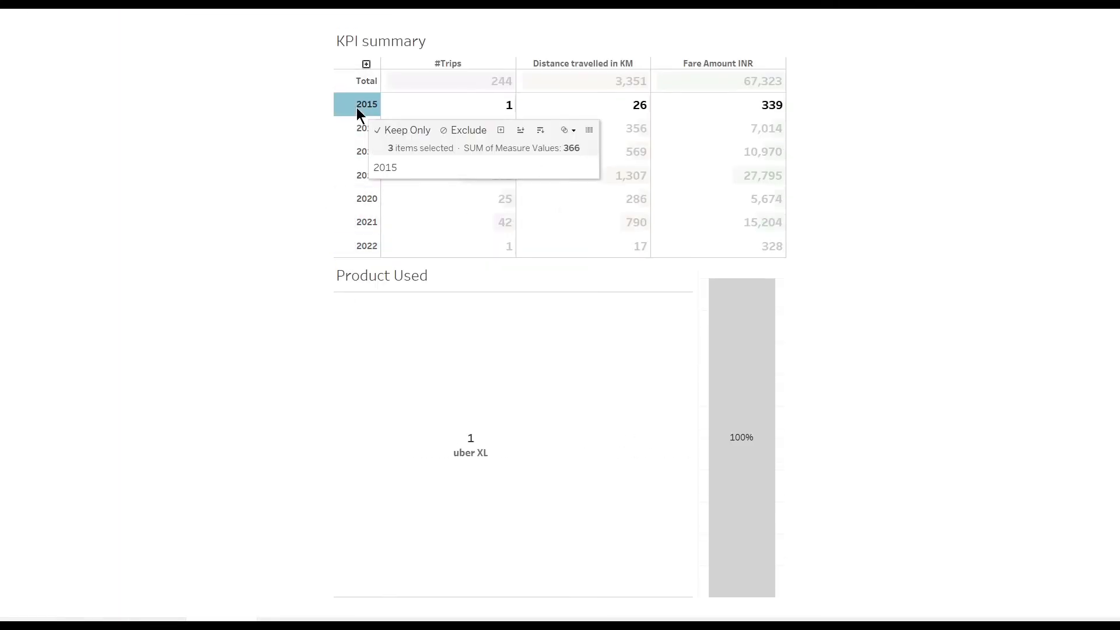
pyautogui.click(355, 107)
pyautogui.click(767, 301)
pyautogui.click(767, 302)
pyautogui.press('Escape')
pyautogui.click(873, 254)
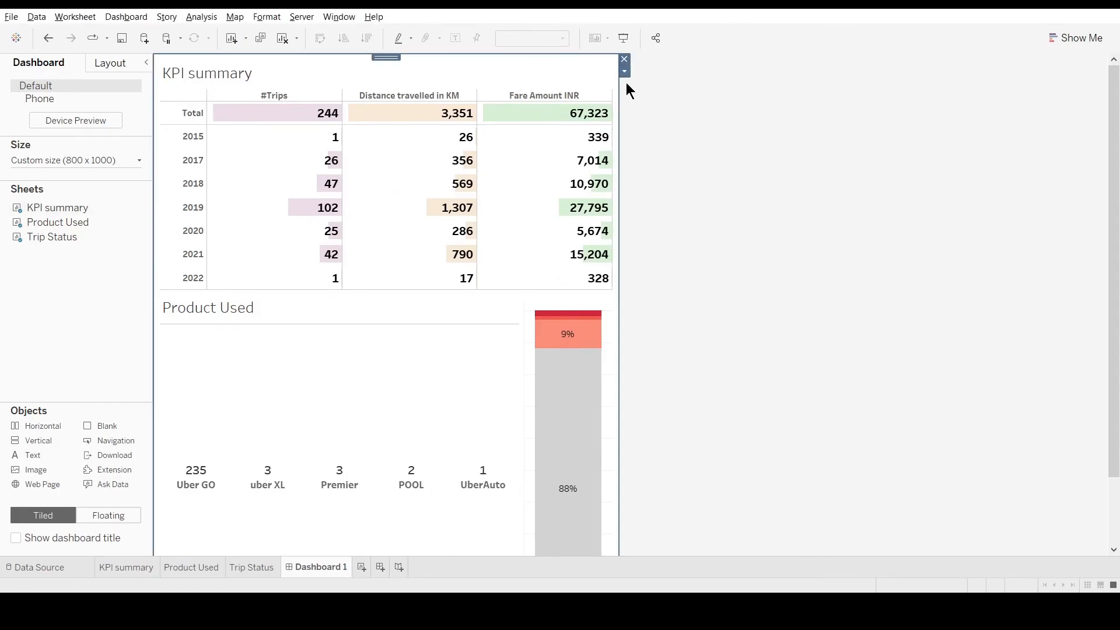
# - Sort the years in the KPI summary sheet in descending order and return to the dashboard
pyautogui.click(624, 82)
pyautogui.click(509, 294)
pyautogui.click(402, 356)
pyautogui.click(316, 567)
# - Examine how the Product Used and Trip Status sheets react when individual years in the KPI summary are selected
pyautogui.click(665, 254)
pyautogui.click(181, 161)
pyautogui.click(179, 179)
pyautogui.click(178, 206)
pyautogui.click(174, 232)
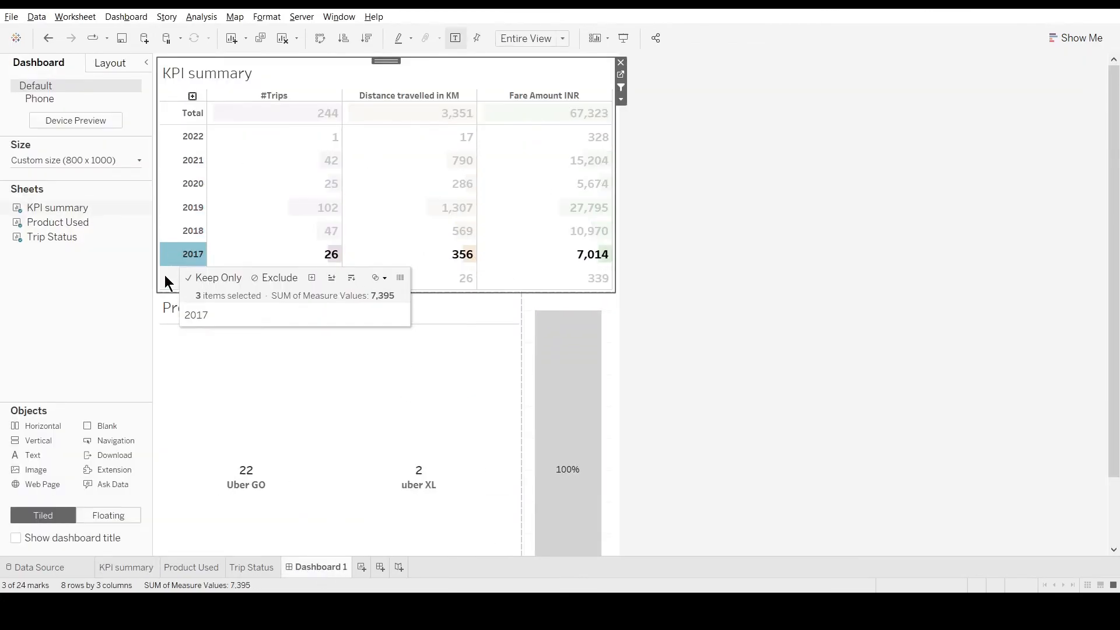
pyautogui.click(172, 234)
pyautogui.click(632, 343)
pyautogui.scroll(-3, 745, 319)
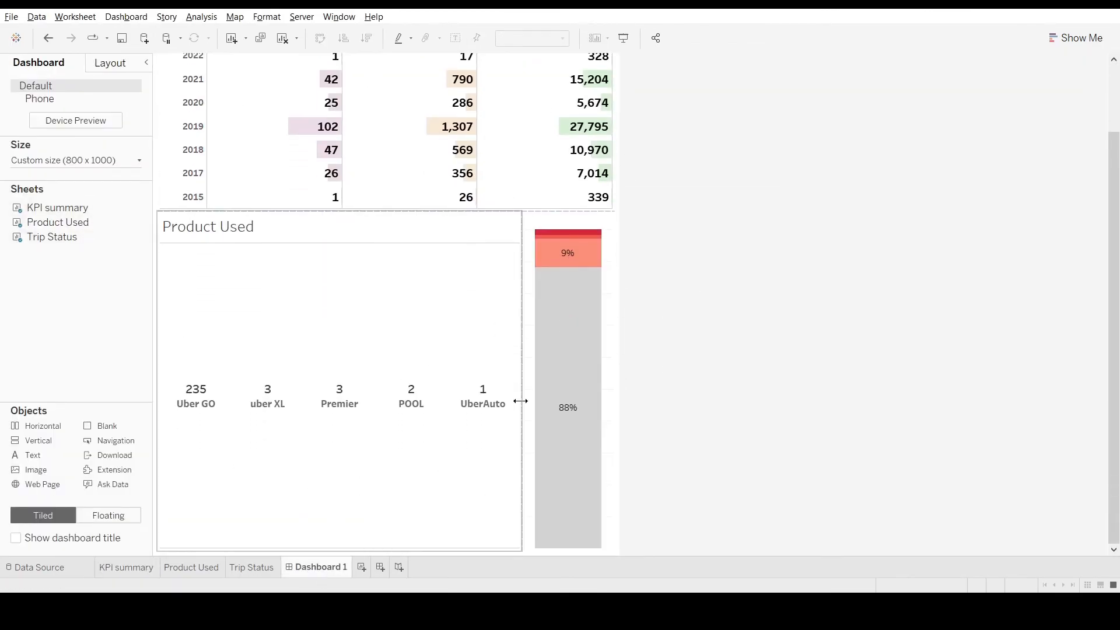
pyautogui.scroll(3, 684, 317)
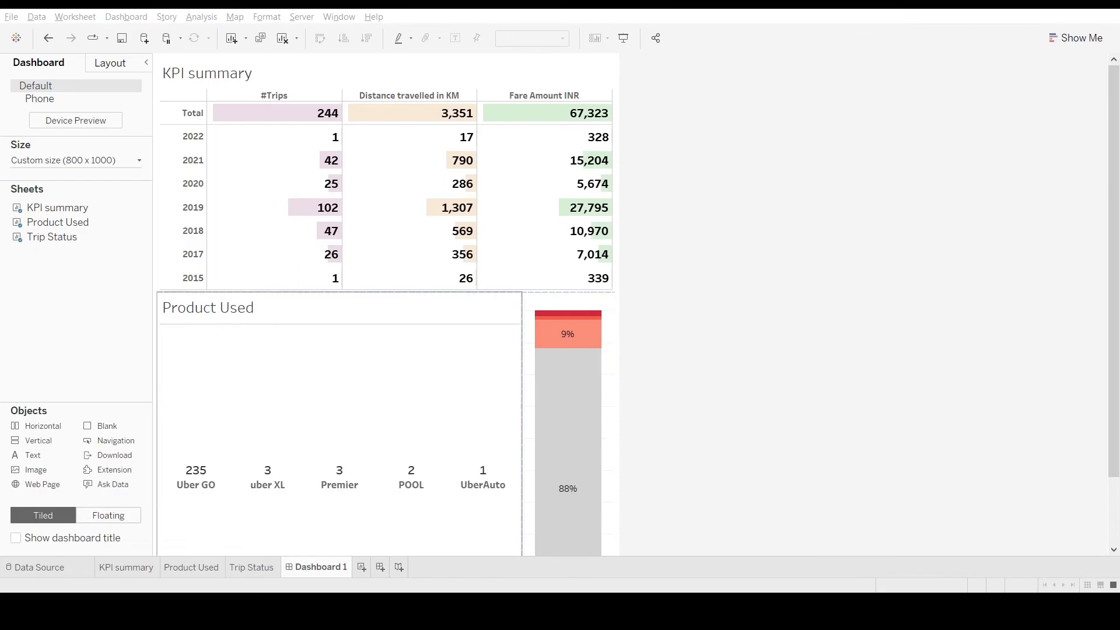
# - Change the Trip Status sheet to a pie chart, with the trips_data.csv count percentage as the slice angle
pyautogui.click(601, 305)
pyautogui.click(625, 313)
pyautogui.click(258, 186)
pyautogui.click(192, 333)
pyautogui.moveTo(414, 85); pyautogui.dragTo(249, 248)
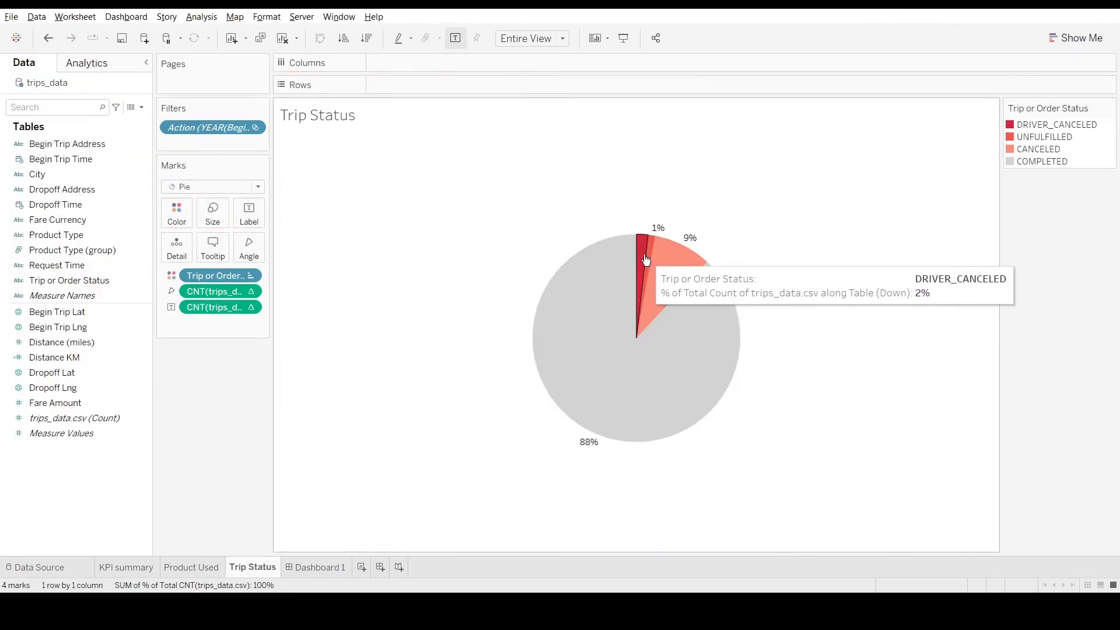
# - Move CANCELED to the start of the status order and change the COMPLETED colour to a very light grey
pyautogui.moveTo(1045, 150); pyautogui.dragTo(1041, 125)
pyautogui.click(1042, 162)
pyautogui.click(891, 261)
pyautogui.doubleClick(1042, 161)
pyautogui.click(631, 402)
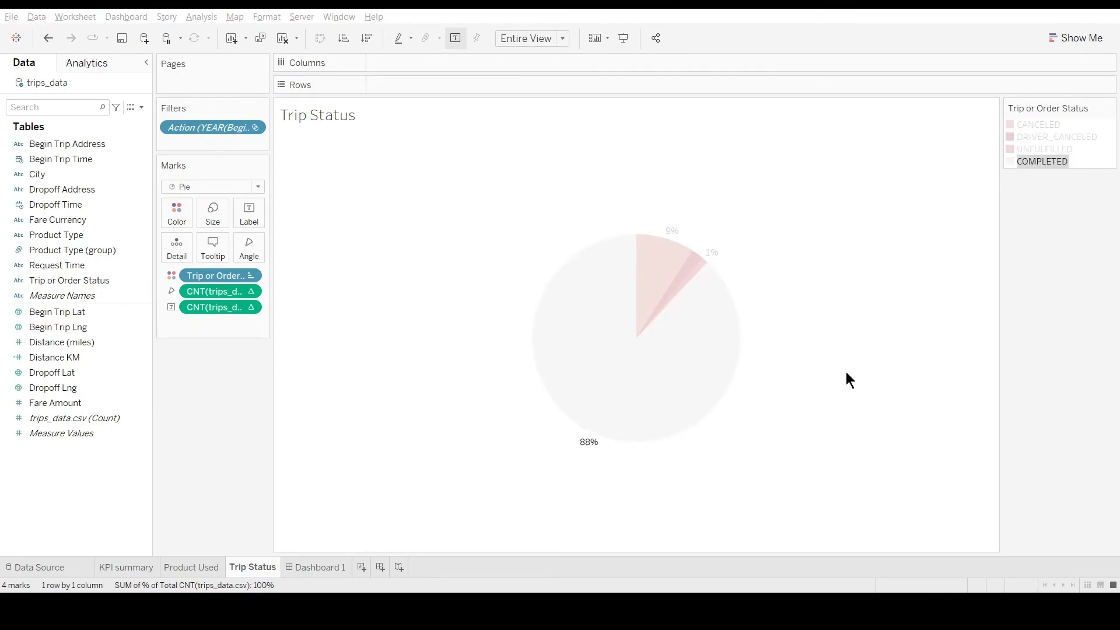
pyautogui.click(859, 352)
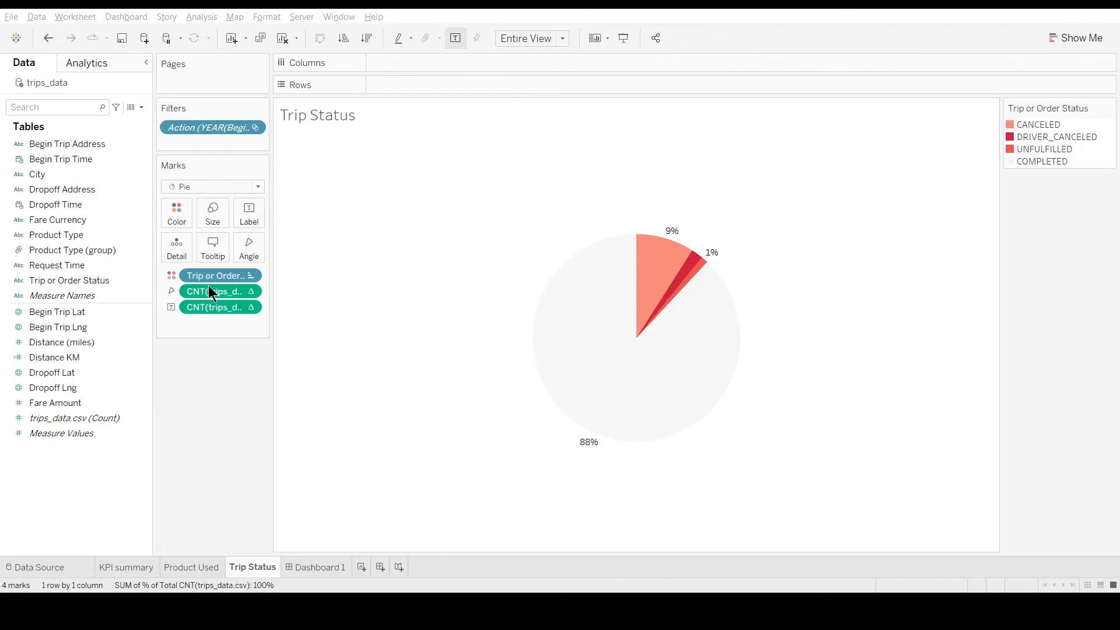
# - Give the pie slices a dark border and show separate percentage labels for the DRIVER_CANCELED and UNFULFILLED slices
pyautogui.click(223, 415)
pyautogui.click(1023, 302)
pyautogui.click(249, 213)
pyautogui.click(712, 256)
pyautogui.click(702, 245)
pyautogui.moveTo(712, 256); pyautogui.dragTo(702, 240)
pyautogui.click(748, 258)
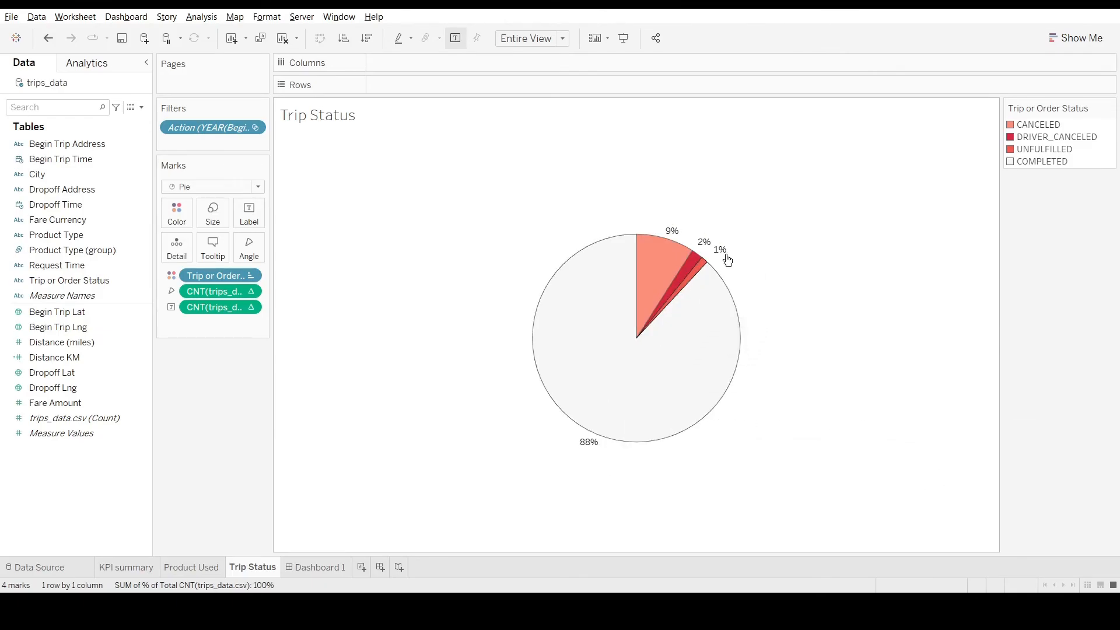
# - Move the Trip Status pie chart below the Product Used sheet on the dashboard
pyautogui.click(319, 567)
pyautogui.click(563, 403)
pyautogui.moveTo(528, 401); pyautogui.dragTo(334, 516)
pyautogui.scroll(-3, 665, 412)
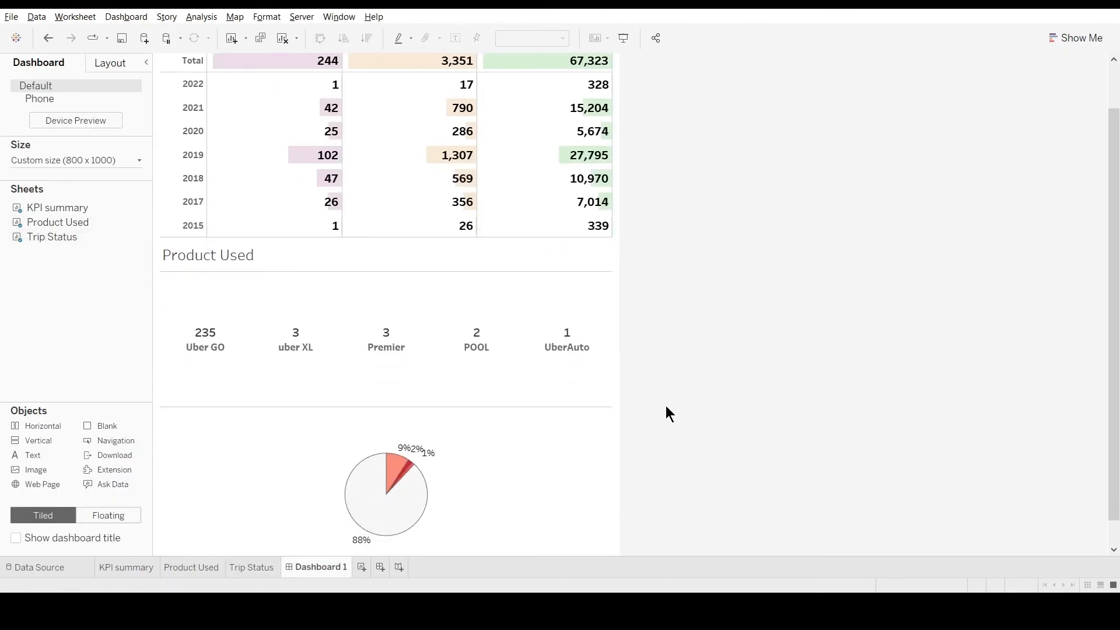
# - Hide the titles of the Product Used and KPI summary sheets and reduce the height of Product Used
pyautogui.rightClick(227, 228)
pyautogui.click(282, 284)
pyautogui.click(736, 357)
pyautogui.scroll(3, 736, 357)
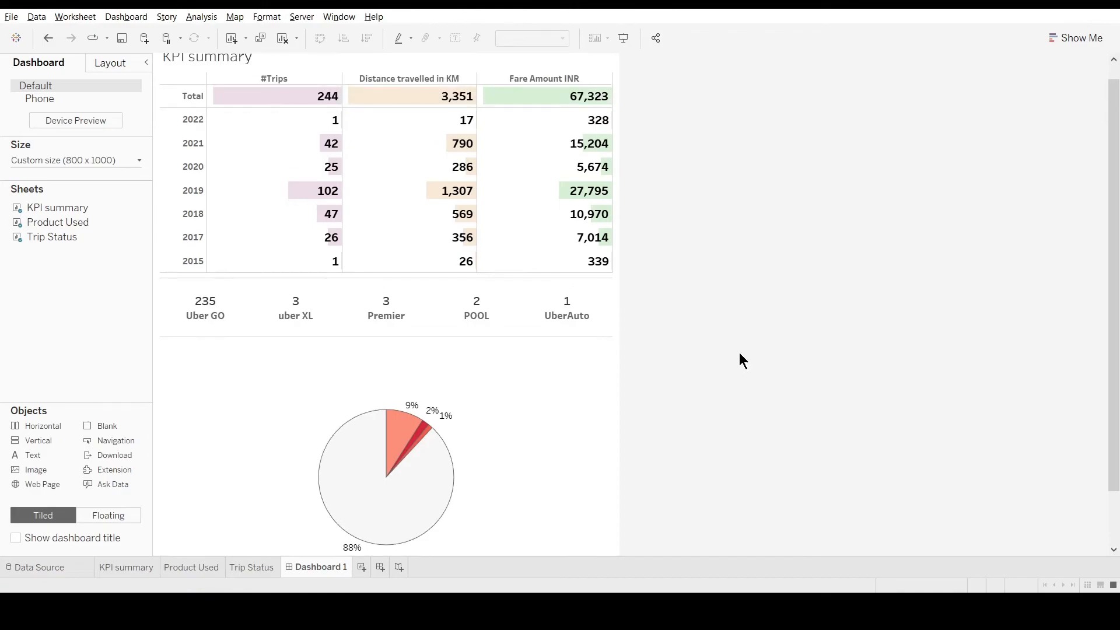
pyautogui.rightClick(202, 81)
pyautogui.click(254, 137)
pyautogui.click(828, 260)
# - Remove the grand total row from the KPI summary sheet and return to the dashboard
pyautogui.click(547, 197)
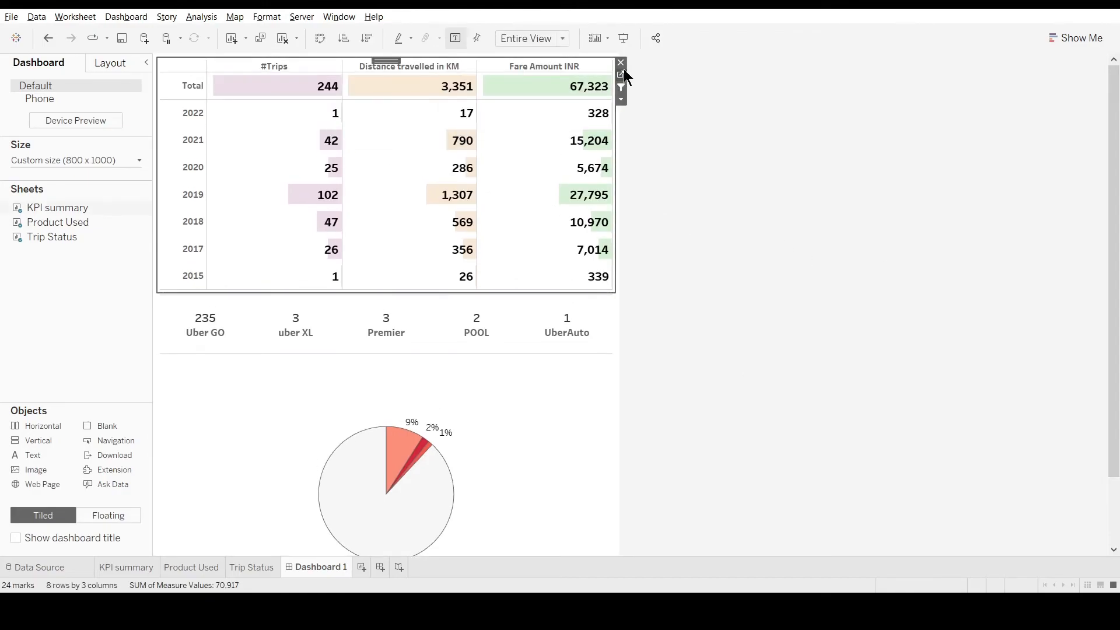
pyautogui.click(622, 69)
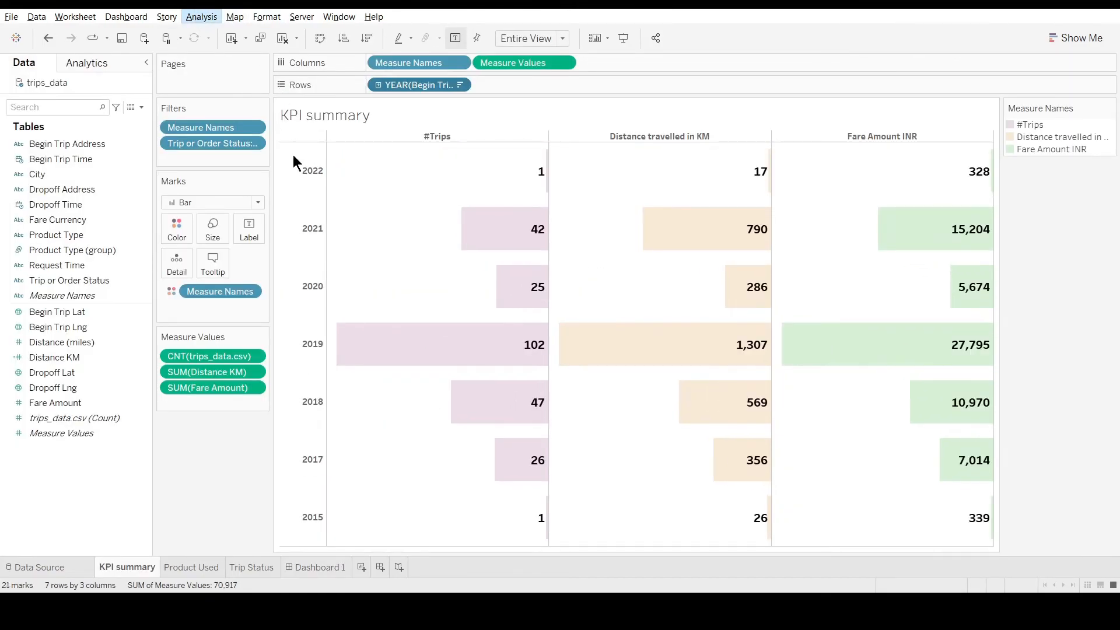
pyautogui.click(318, 569)
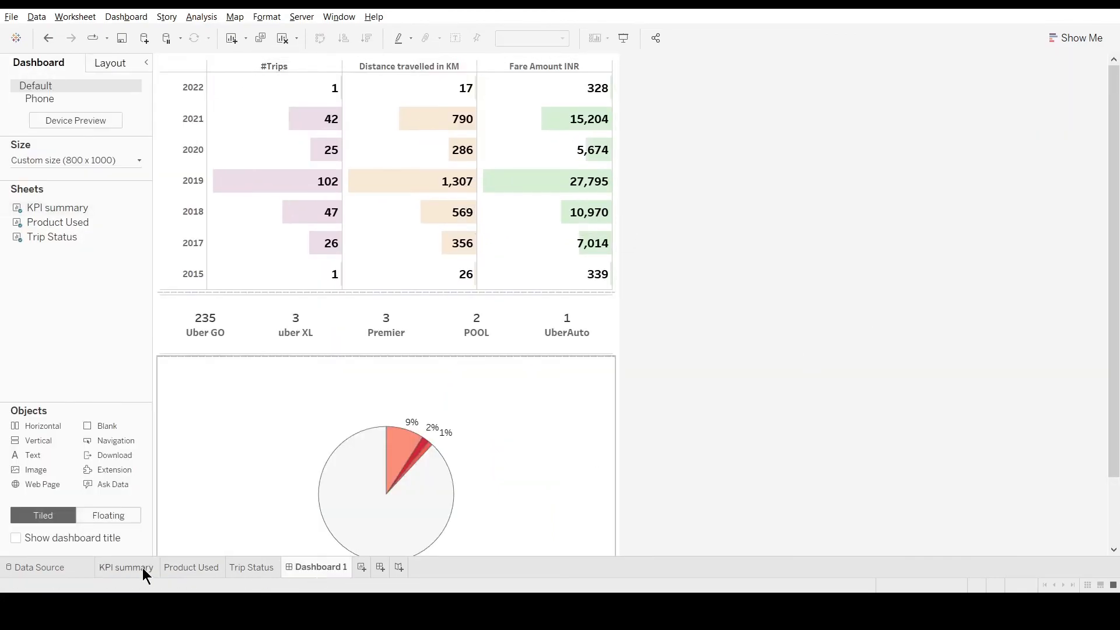
# - Create a new worksheet and place it directly after the KPI summary sheet
pyautogui.click(142, 568)
pyautogui.click(362, 567)
pyautogui.moveTo(370, 568); pyautogui.dragTo(169, 567)
pyautogui.click(140, 567)
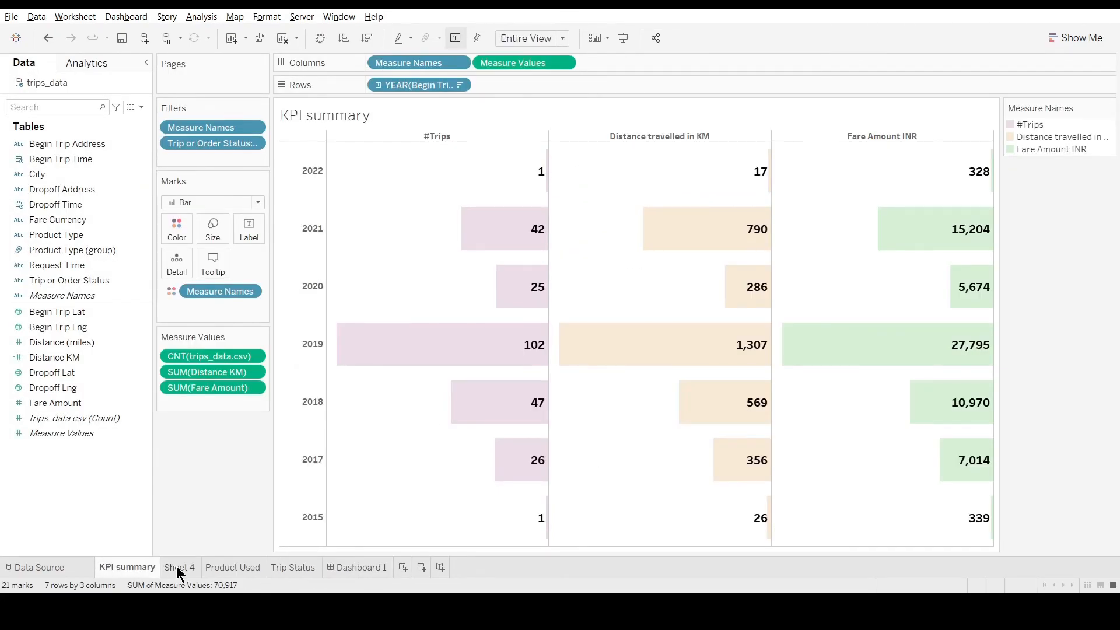
# - Show the trips_data.csv count as right-aligned text labelled "No of Trips Completed" on Sheet 4, fitted to Entire View
pyautogui.click(178, 567)
pyautogui.doubleClick(87, 417)
pyautogui.click(124, 566)
pyautogui.click(179, 567)
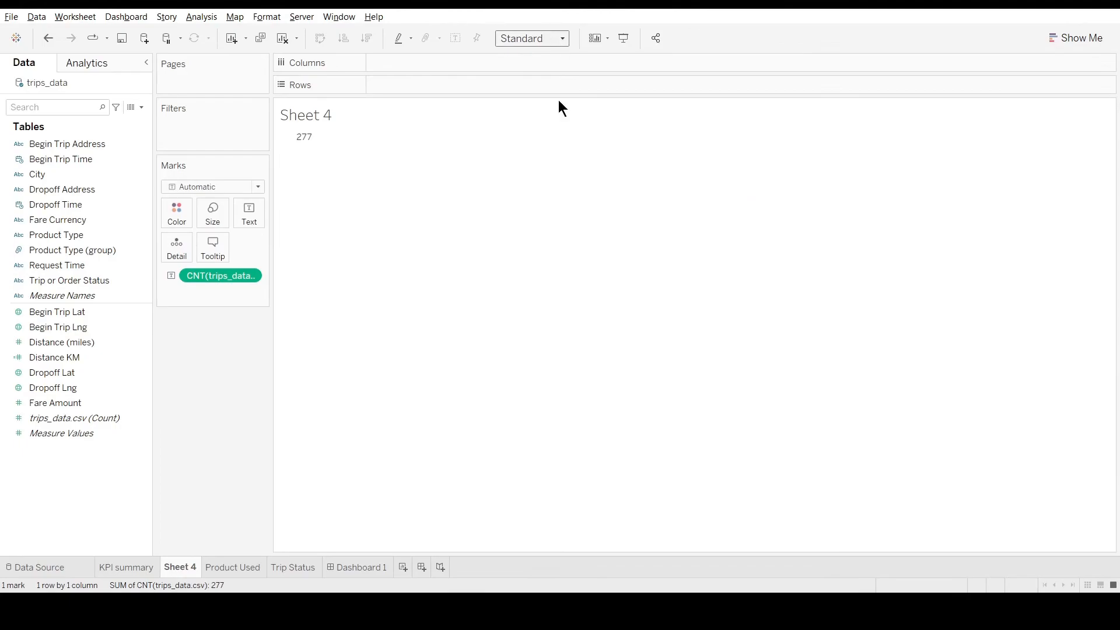
pyautogui.click(143, 567)
# - Rename Sheet 4 as KPI_Trips and duplicate it
pyautogui.click(176, 568)
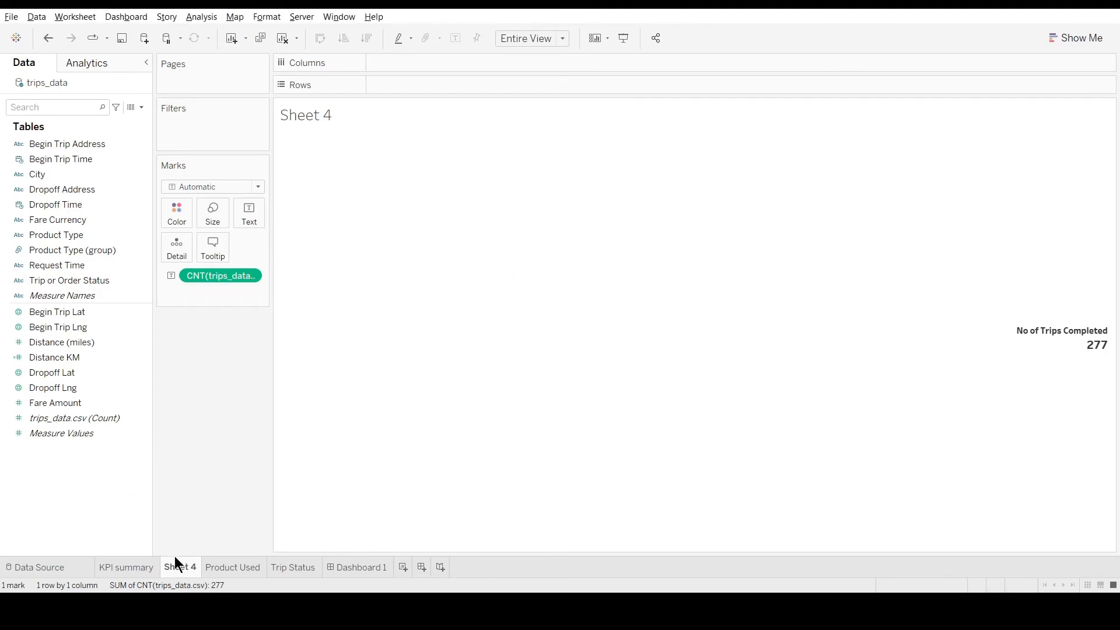
pyautogui.write('KPI_Trips')
pyautogui.press('Return')
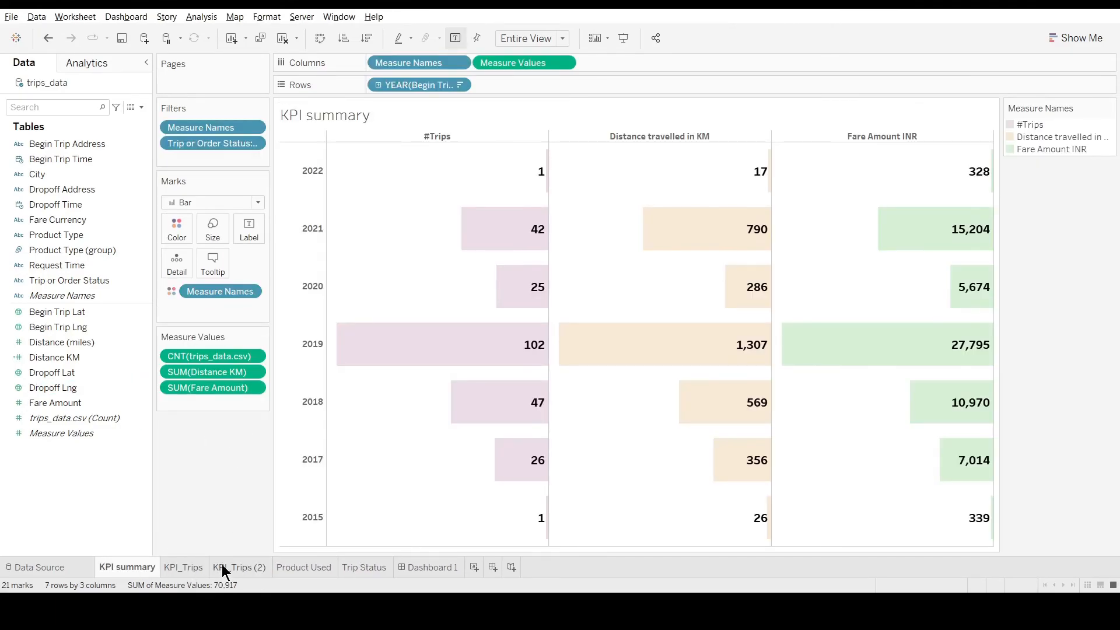
# - On the duplicated sheet, replace the trip count with Distance KM and change its text to "Distance Travelled" with the unit KM
pyautogui.click(224, 569)
pyautogui.moveTo(54, 357); pyautogui.dragTo(218, 275)
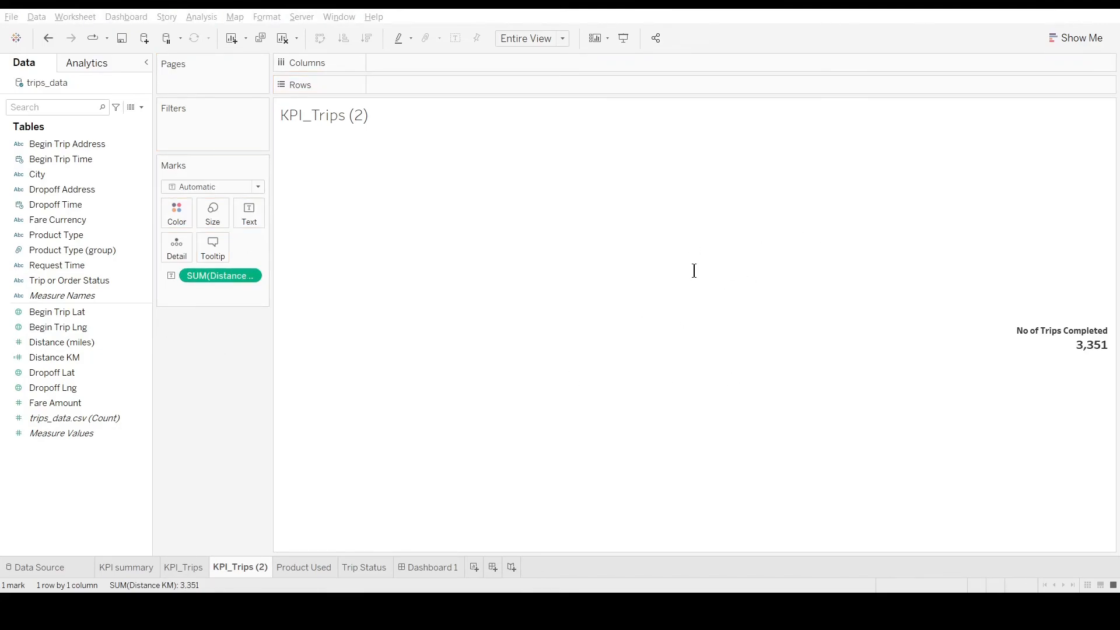
# - Give the distance value a custom 123,456 number format, undoing the trial display in thousands (K)
pyautogui.rightClick(224, 276)
pyautogui.click(294, 338)
pyautogui.click(106, 191)
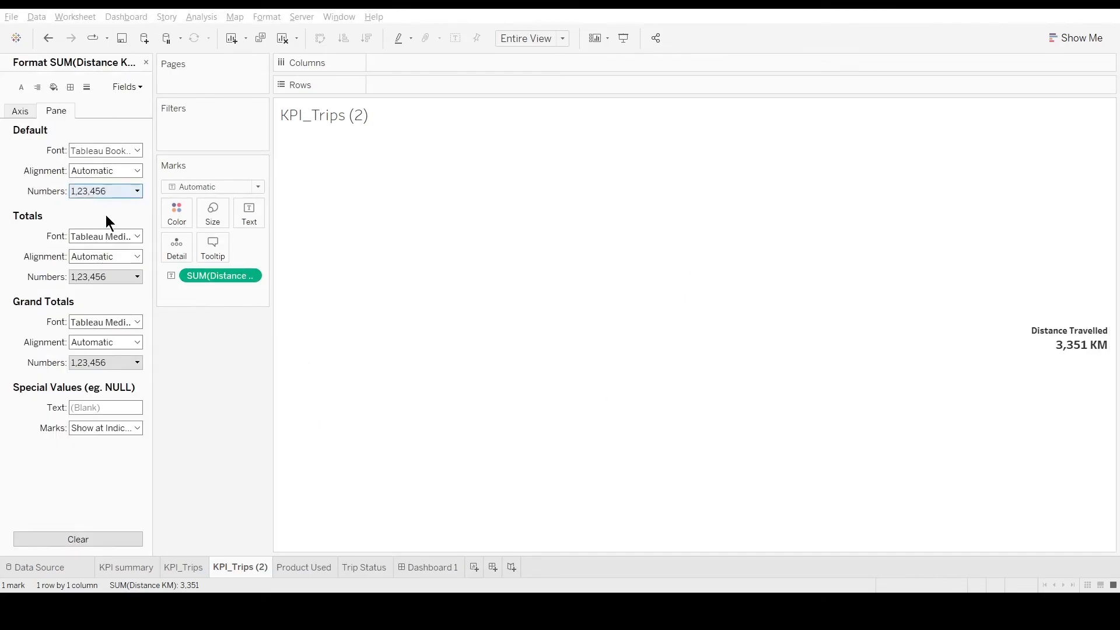
pyautogui.click(226, 230)
pyautogui.click(227, 229)
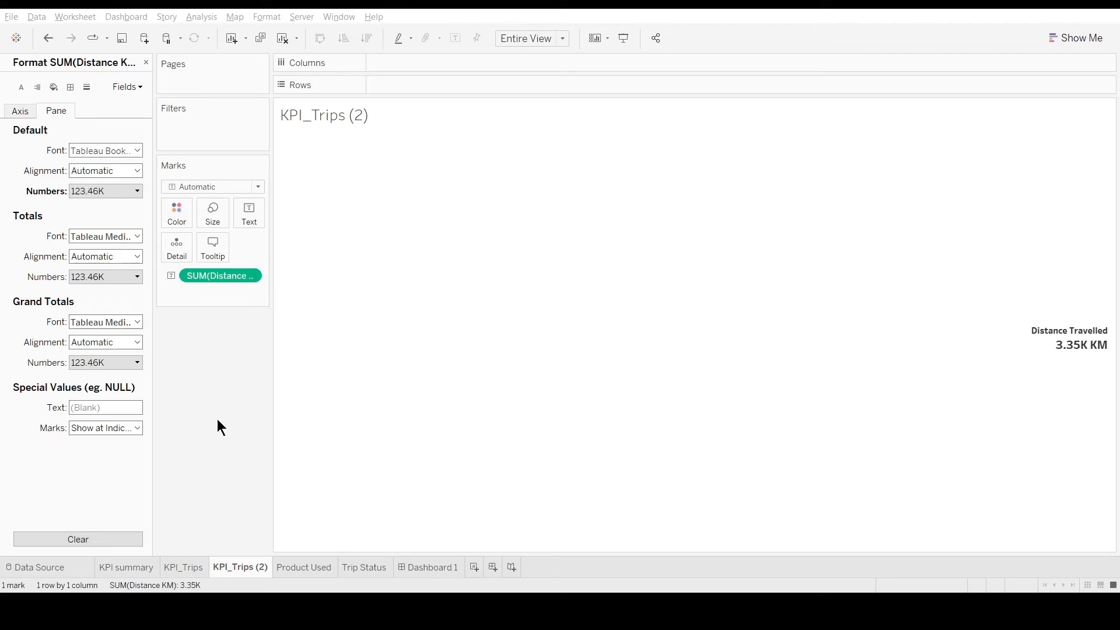
pyautogui.click(225, 365)
pyautogui.hotkey('ctrl', 'z')
pyautogui.hotkey('ctrl', 'z')
pyautogui.hotkey('ctrl', 'z')
# - Rename the distance sheet as KPI_distance and duplicate it
pyautogui.click(126, 568)
pyautogui.doubleClick(236, 568)
pyautogui.moveTo(235, 567); pyautogui.dragTo(282, 566)
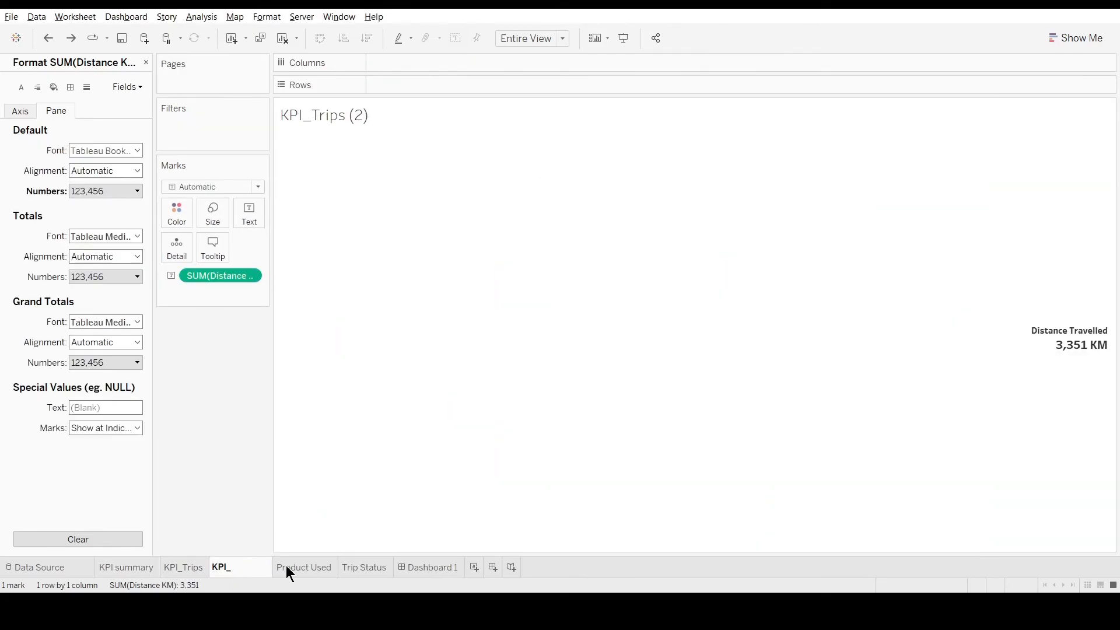
pyautogui.press('Return')
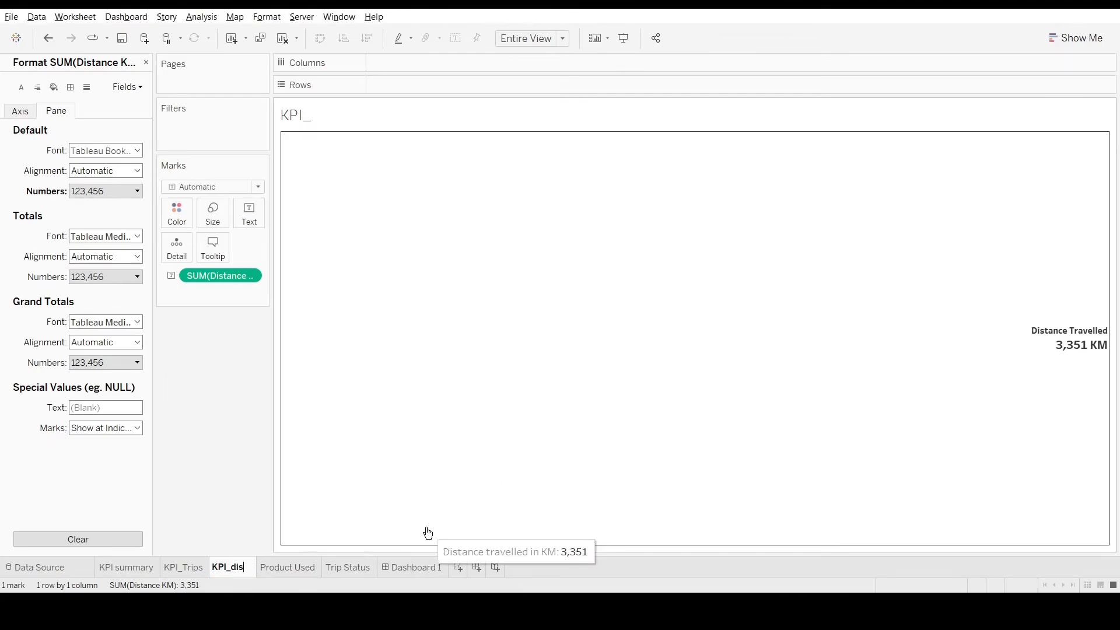
pyautogui.press('Return')
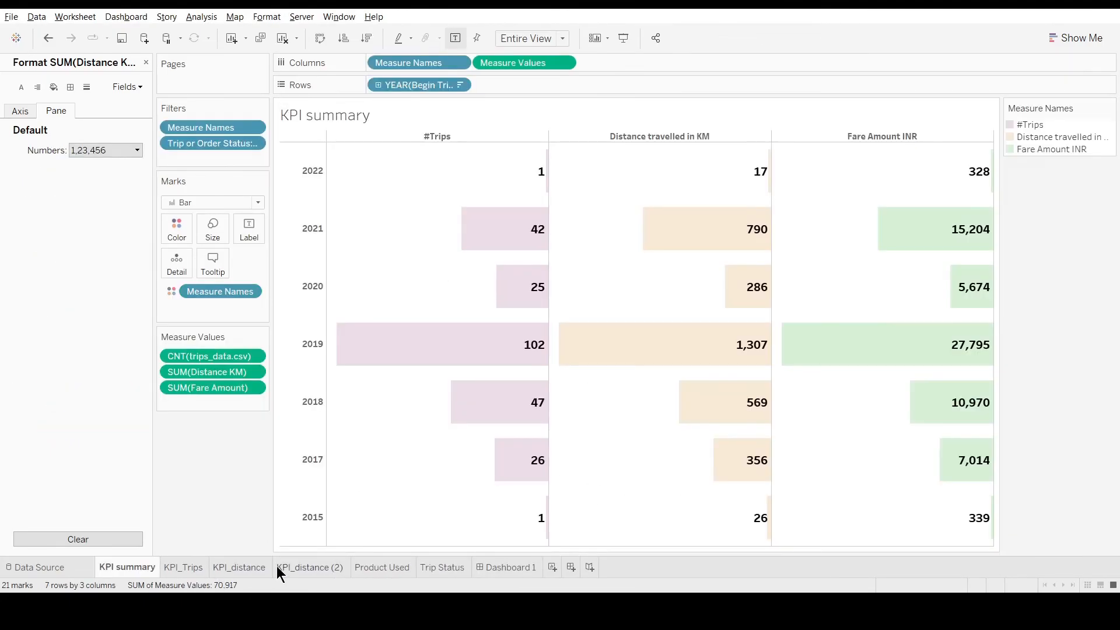
# - On the KPI_distance copy, replace the measure with Fare Amount and change its text to "Fare Amount" with the prefix Rs
pyautogui.click(278, 567)
pyautogui.moveTo(220, 275); pyautogui.dragTo(222, 278)
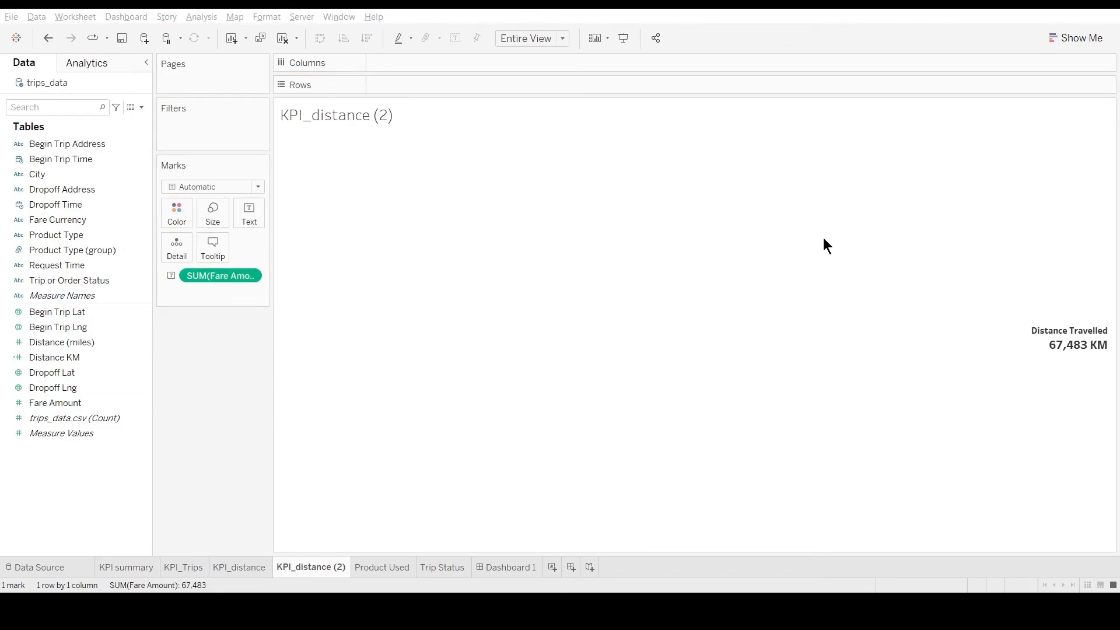
# - Add a horizontal container at the top of the dashboard and place the trips, distance and fare KPI sheets in it
pyautogui.click(507, 567)
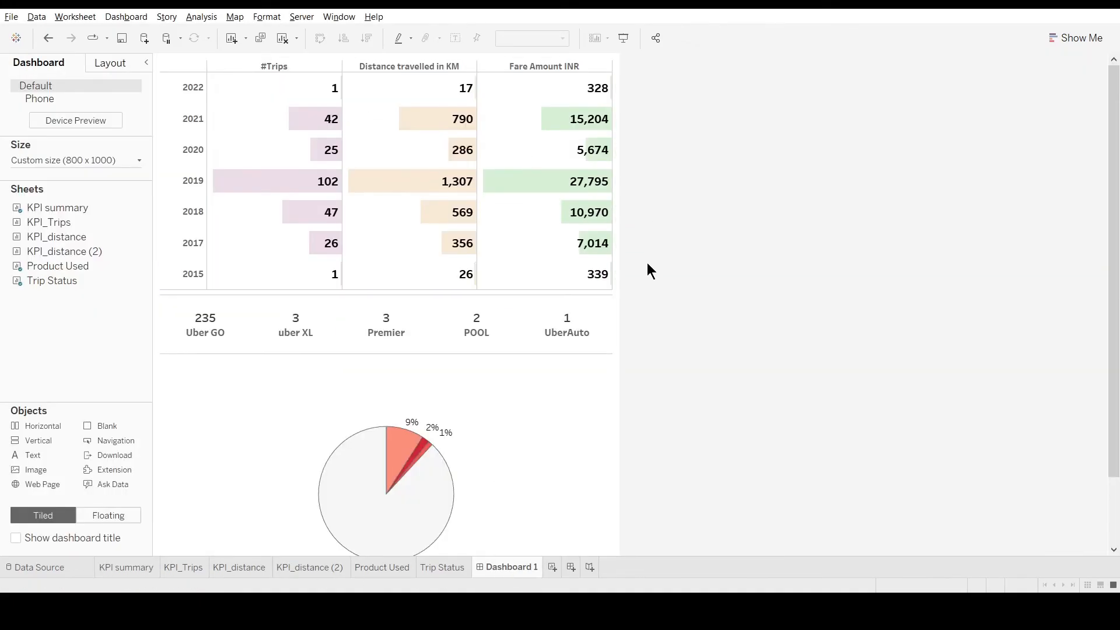
pyautogui.moveTo(39, 428); pyautogui.dragTo(326, 105)
pyautogui.moveTo(82, 227); pyautogui.dragTo(385, 111)
pyautogui.moveTo(65, 251); pyautogui.dragTo(566, 84)
# - Rename the KPI_distance (2) sheet as KPI_fare and return to the dashboard
pyautogui.click(309, 567)
pyautogui.doubleClick(324, 568)
pyautogui.write('KPI_fare')
pyautogui.press('Return')
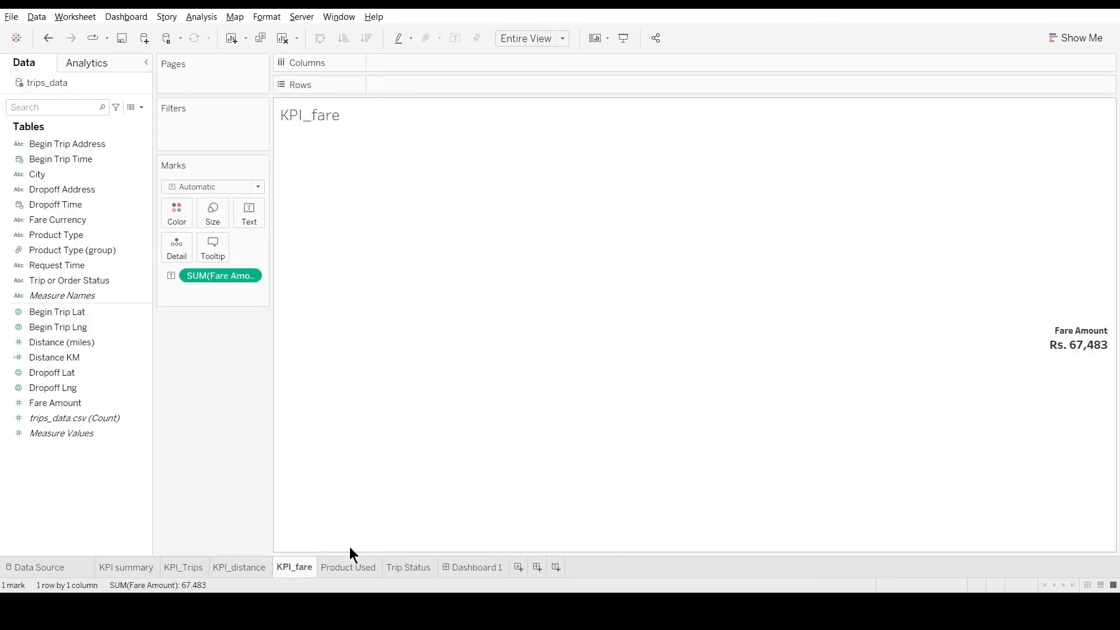
pyautogui.click(473, 567)
# - Hide the titles of the KPI_fare, KPI_distance and KPI_Trips sheets on the dashboard
pyautogui.click(725, 160)
pyautogui.rightClick(498, 75)
pyautogui.click(518, 115)
pyautogui.rightClick(362, 74)
pyautogui.click(382, 115)
pyautogui.rightClick(204, 75)
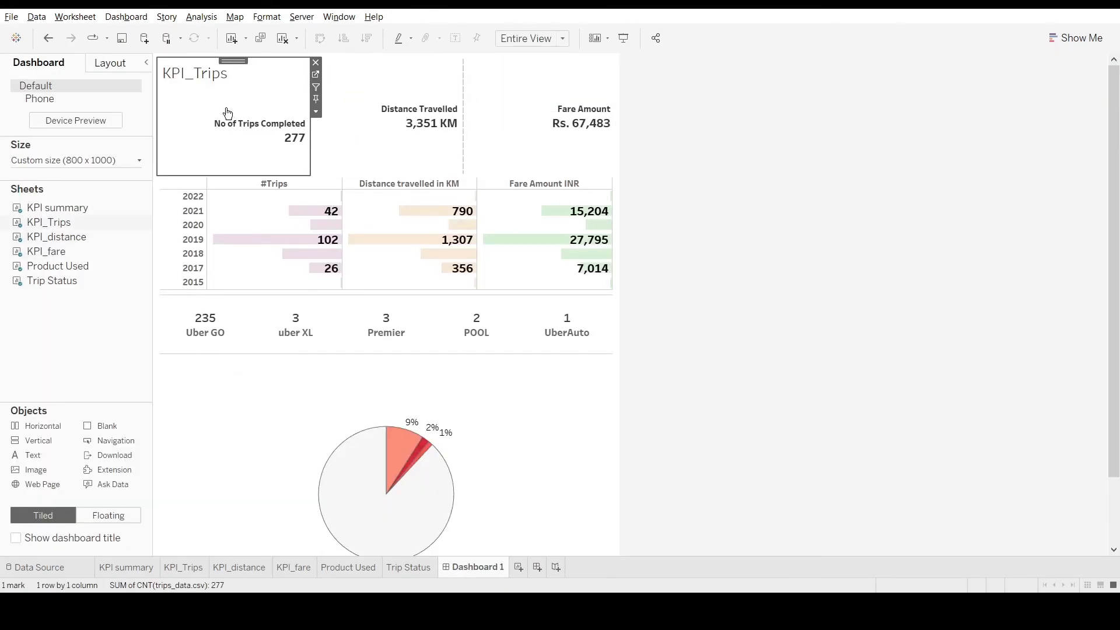
pyautogui.click(226, 113)
# - Reduce the KPI row's height and put a narrow Blank object before KPI_Trips so the KPIs align with the table columns
pyautogui.click(335, 183)
pyautogui.moveTo(345, 175); pyautogui.dragTo(344, 146)
pyautogui.click(758, 186)
pyautogui.moveTo(108, 427); pyautogui.dragTo(202, 111)
pyautogui.moveTo(509, 118); pyautogui.dragTo(206, 118)
pyautogui.click(728, 182)
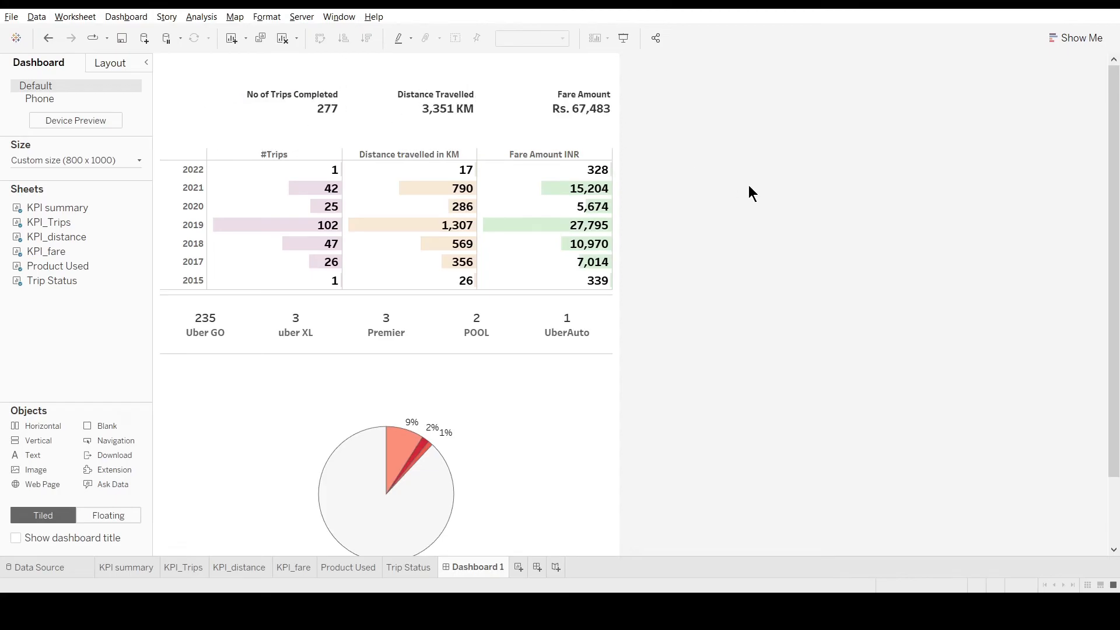
pyautogui.click(548, 156)
pyautogui.click(578, 199)
pyautogui.click(632, 197)
pyautogui.hotkey('ctrl', 'z')
# - Hide the measure name headers above the KPI summary table
pyautogui.rightClick(554, 155)
pyautogui.click(625, 242)
pyautogui.click(671, 210)
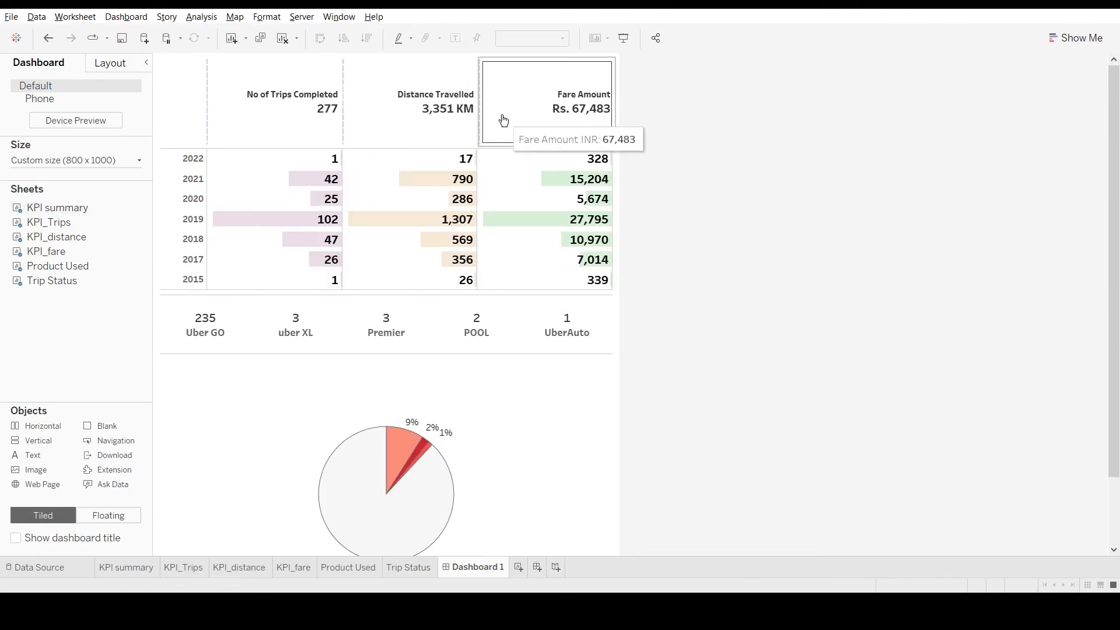
# - Format the borders of the KPI_Trips sheet, giving the column divider's pane a light line
pyautogui.rightClick(385, 122)
pyautogui.click(420, 176)
pyautogui.click(445, 121)
pyautogui.click(671, 192)
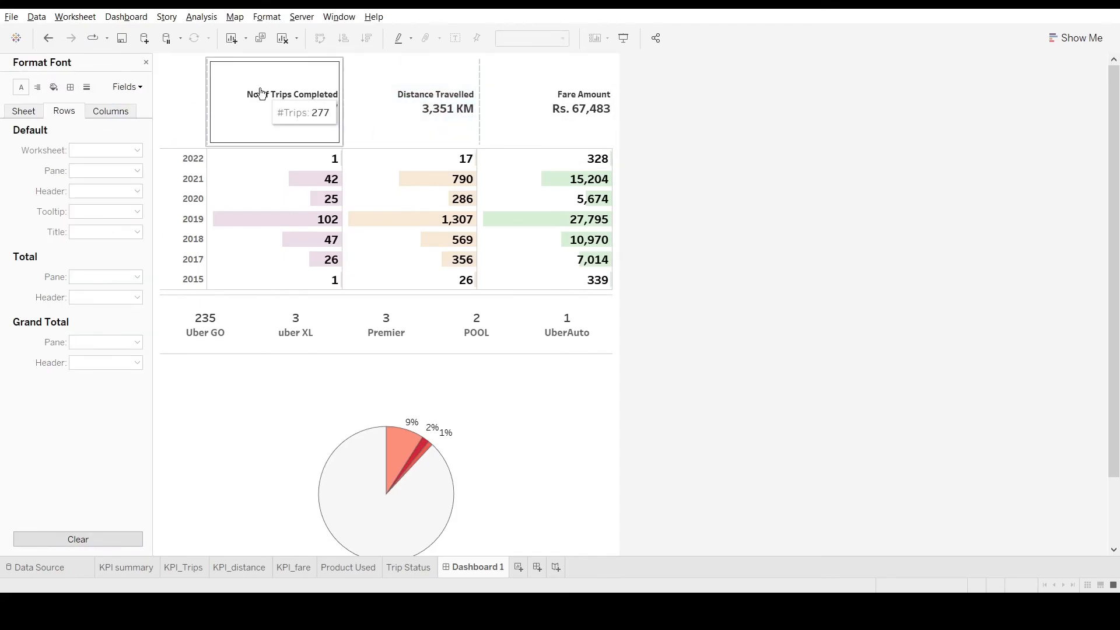
pyautogui.click(262, 92)
pyautogui.click(86, 87)
pyautogui.click(737, 178)
pyautogui.click(245, 114)
pyautogui.click(106, 151)
pyautogui.click(29, 154)
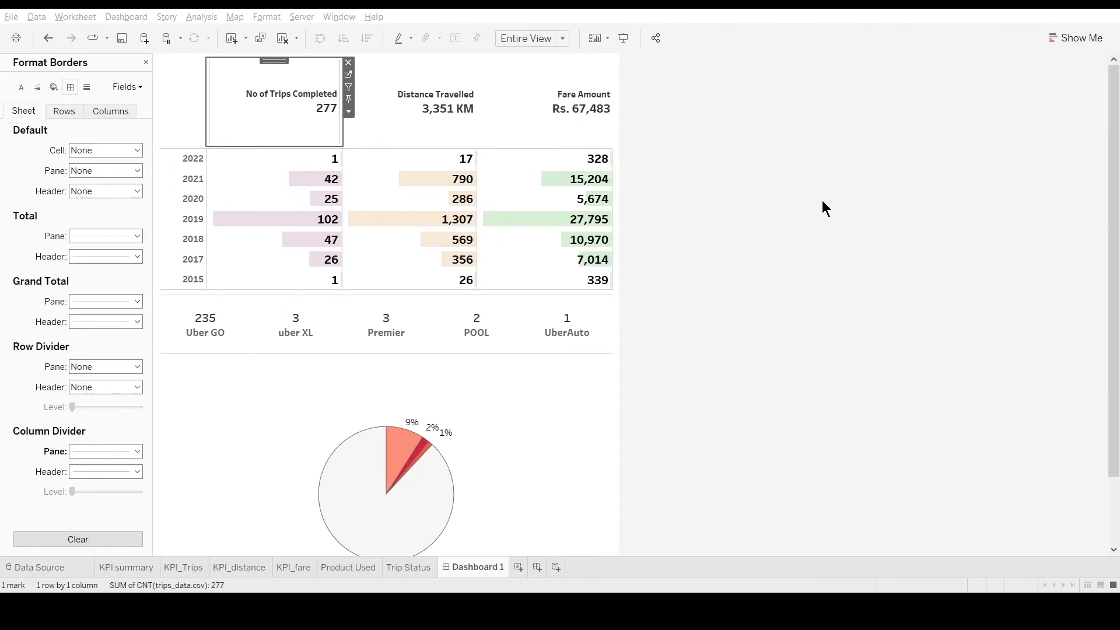
# - Set the outer padding of the KPI_Trips, KPI_distance and KPI_fare sheets to 0
pyautogui.click(146, 62)
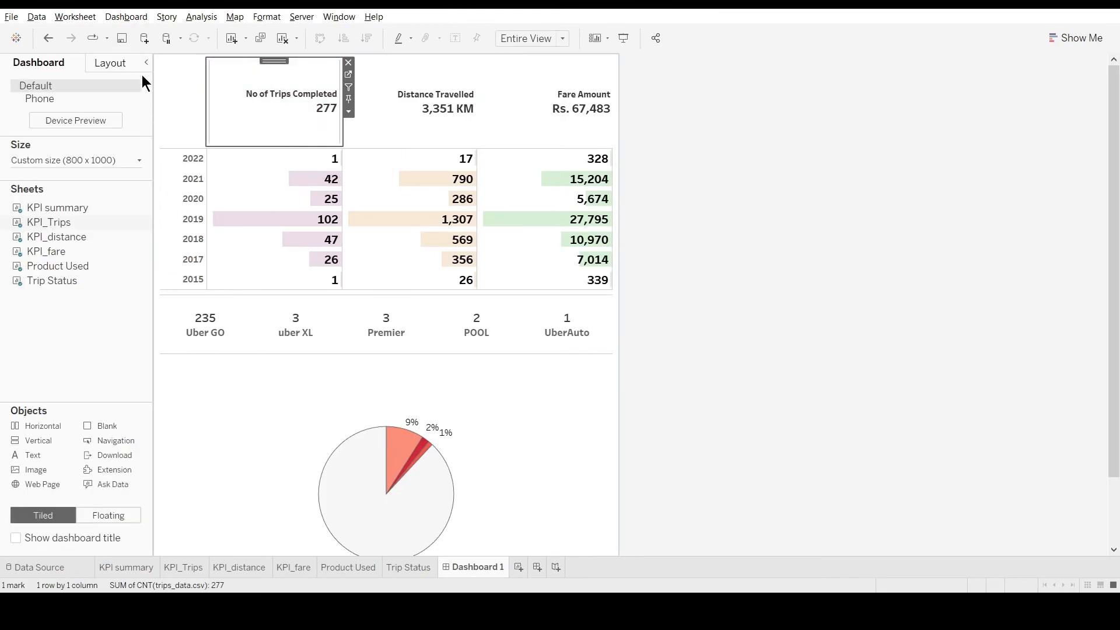
pyautogui.click(110, 63)
pyautogui.click(461, 126)
pyautogui.write('0')
pyautogui.click(562, 123)
pyautogui.click(70, 316)
pyautogui.write('0')
pyautogui.click(587, 102)
pyautogui.click(694, 157)
# - Shorten the KPI row to about 70 px so the yearly KPI table starts directly below it
pyautogui.click(409, 154)
pyautogui.click(773, 274)
pyautogui.moveTo(407, 148); pyautogui.dragTo(400, 101)
pyautogui.click(401, 125)
pyautogui.click(733, 190)
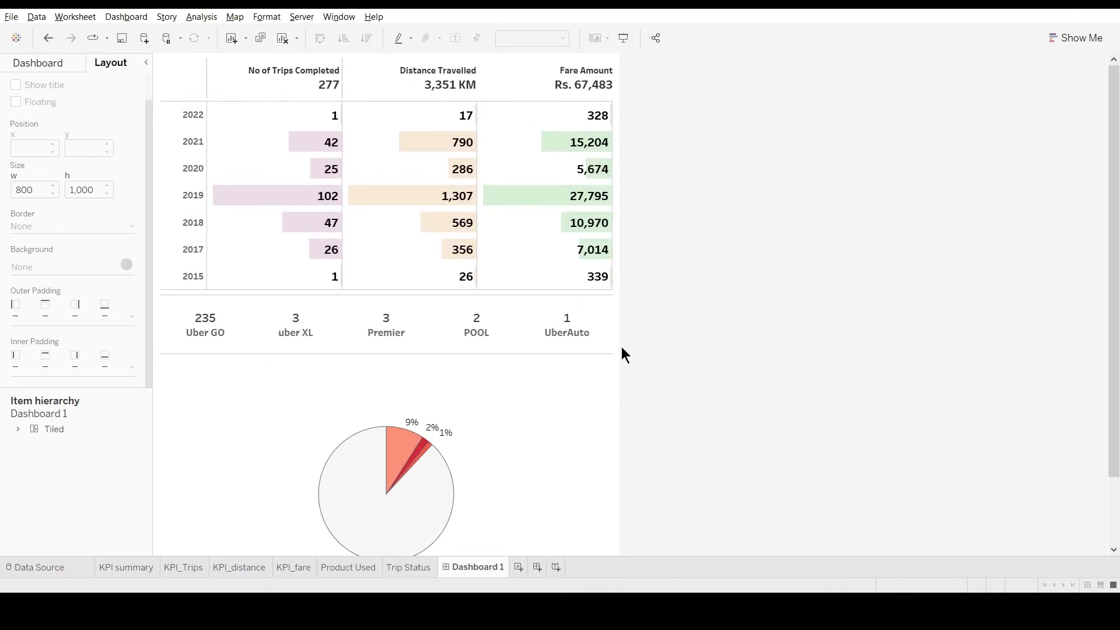
# - Use Product Type (group) as vehicle icon shapes on the Product Used sheet, and make that sheet taller on the dashboard
pyautogui.click(583, 324)
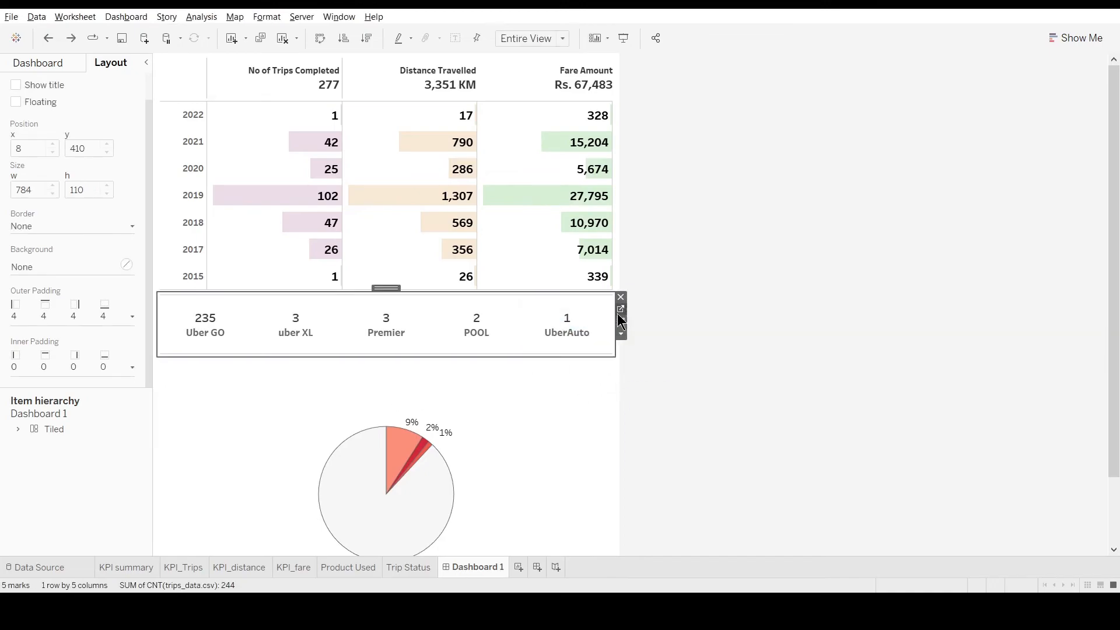
pyautogui.click(620, 308)
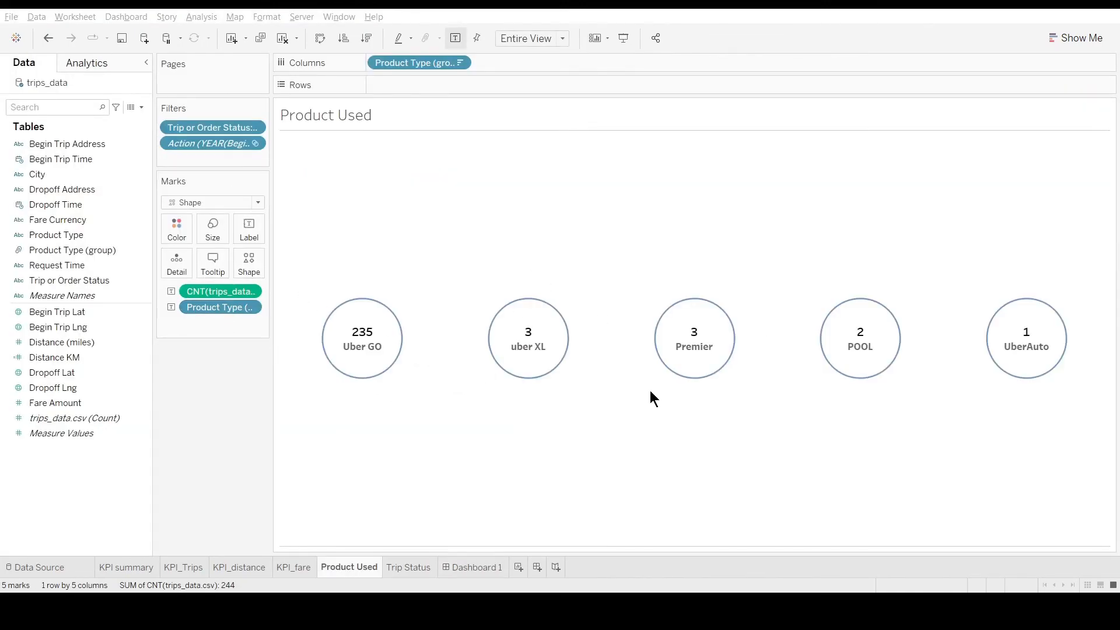
pyautogui.moveTo(219, 307); pyautogui.dragTo(249, 264)
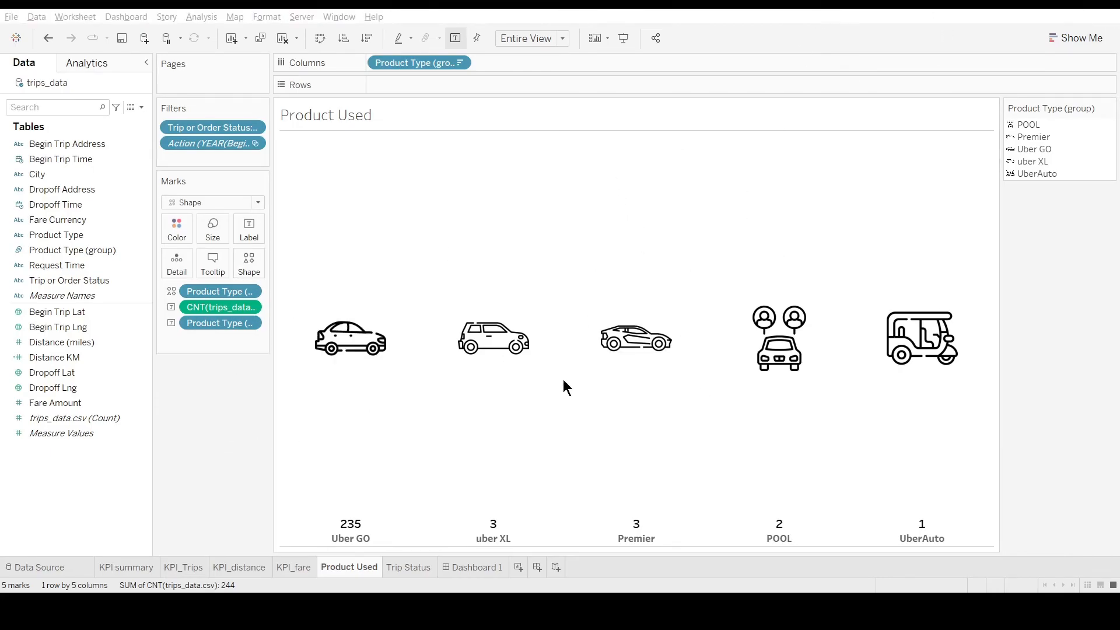
pyautogui.click(443, 574)
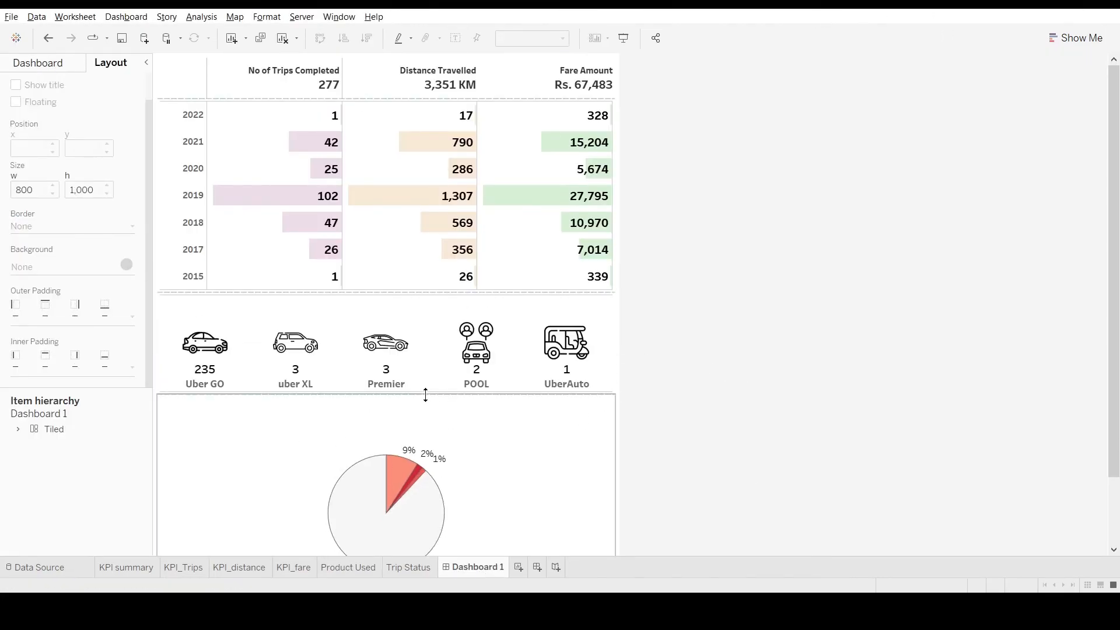
pyautogui.moveTo(1113, 318)
pyautogui.mouseDown()
pyautogui.moveTo(1113, 339)
pyautogui.moveTo(1113, 317)
pyautogui.mouseUp()
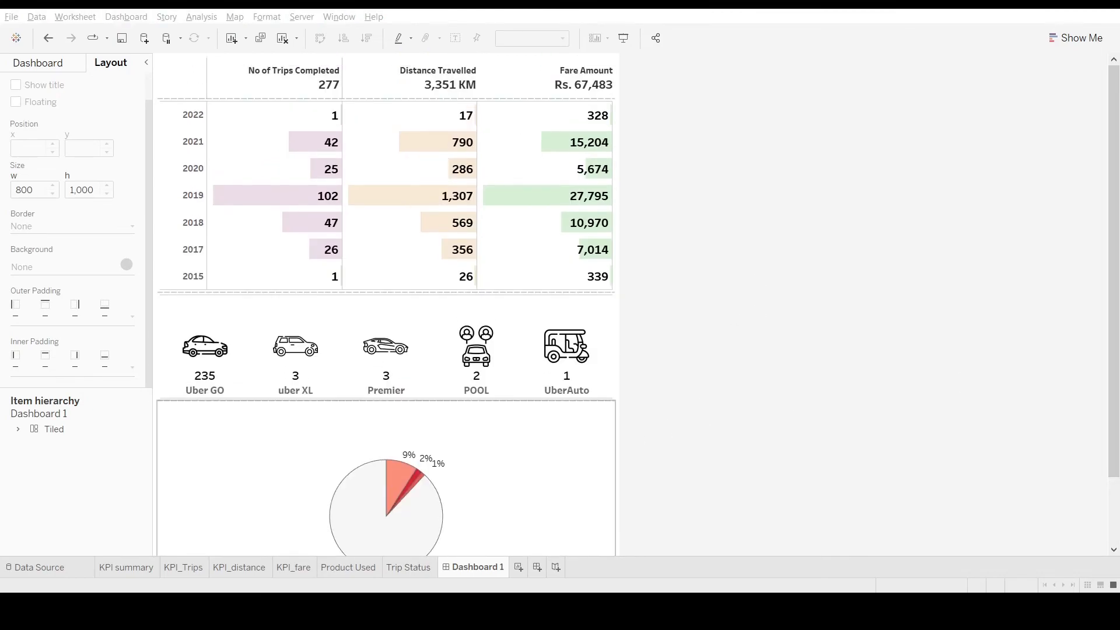
# - Give the KPI_distance sheet's column divider a light pane line
pyautogui.click(71, 87)
pyautogui.click(64, 110)
pyautogui.click(23, 110)
pyautogui.click(679, 251)
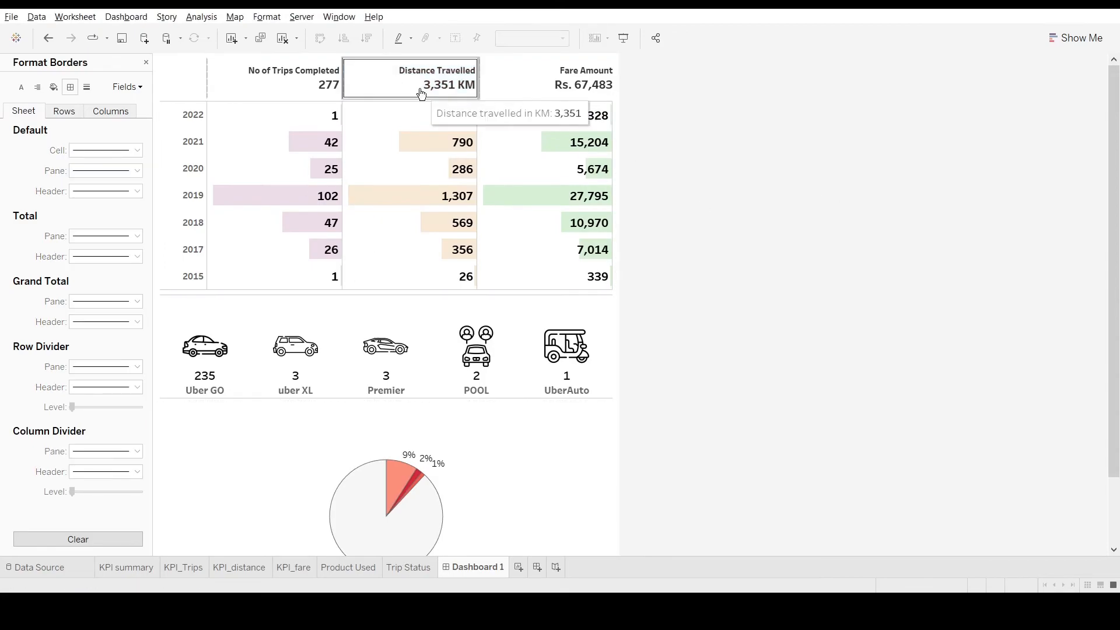
pyautogui.click(303, 82)
pyautogui.click(105, 451)
pyautogui.click(403, 70)
pyautogui.click(105, 451)
pyautogui.click(98, 408)
# - Give the KPI_fare sheet's column divider a light pane line
pyautogui.click(542, 82)
pyautogui.click(822, 287)
pyautogui.click(588, 92)
pyautogui.click(126, 455)
pyautogui.click(93, 410)
pyautogui.click(816, 280)
pyautogui.click(584, 92)
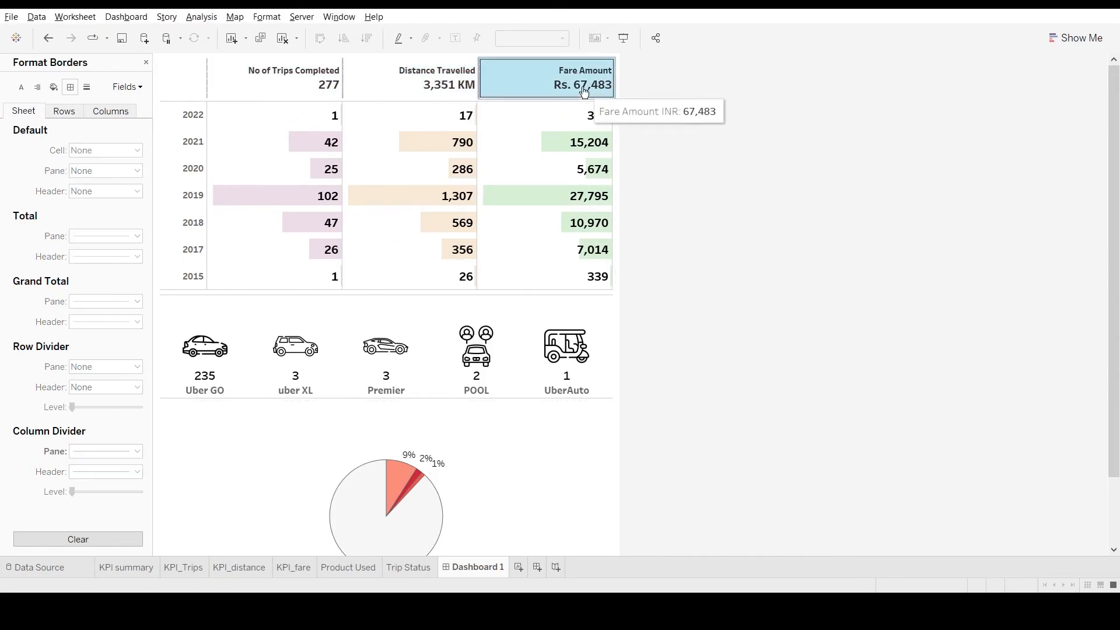
# - In the KPI summary table, set light column divider lines for pane and header and set both row dividers to None
pyautogui.click(635, 338)
pyautogui.click(372, 161)
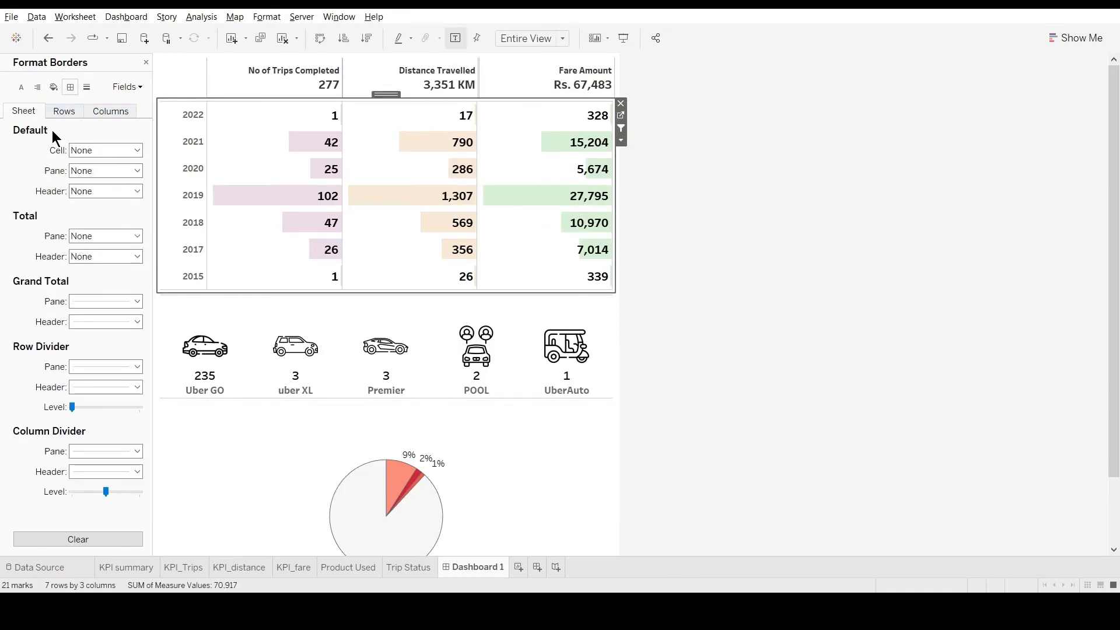
pyautogui.click(94, 451)
pyautogui.click(93, 402)
pyautogui.click(105, 471)
pyautogui.click(93, 422)
pyautogui.click(126, 471)
pyautogui.click(90, 429)
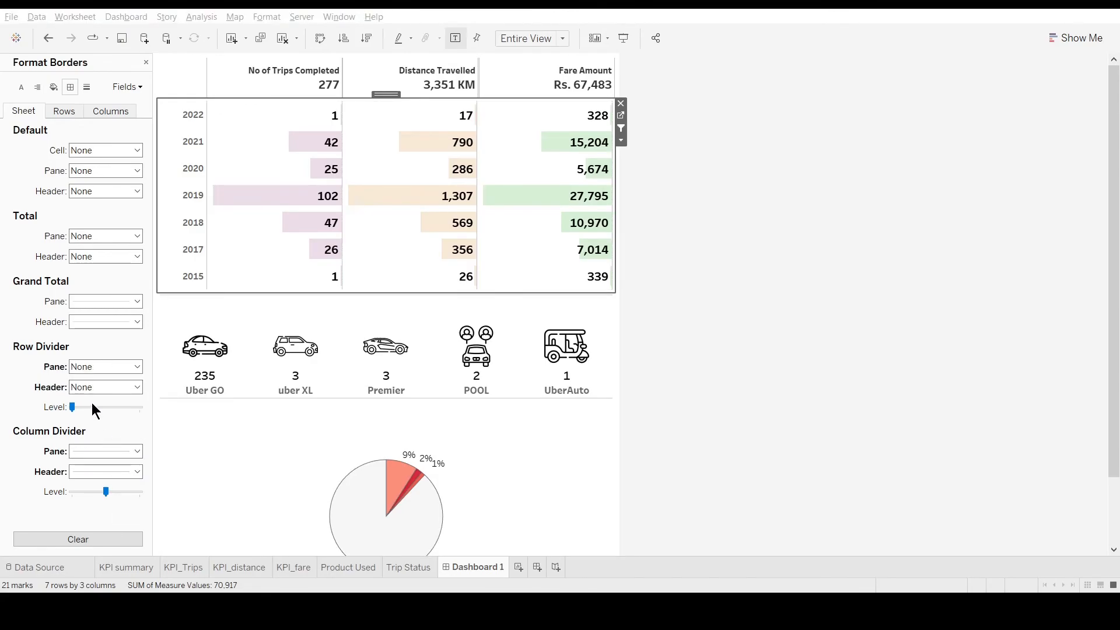
pyautogui.click(807, 363)
pyautogui.click(442, 83)
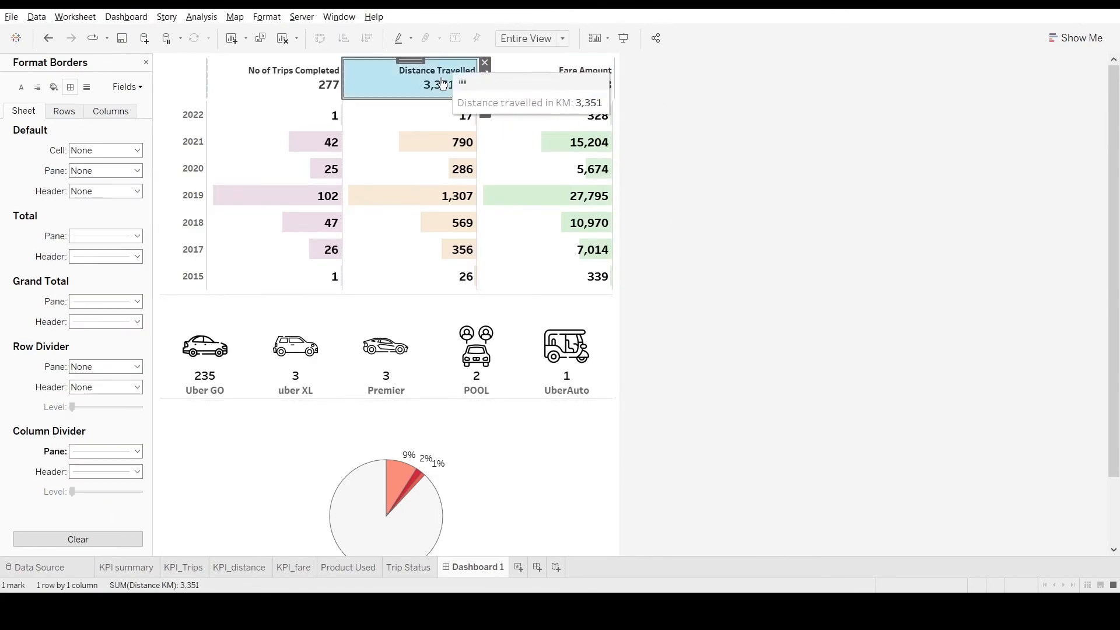
pyautogui.click(146, 62)
pyautogui.click(111, 62)
pyautogui.click(163, 76)
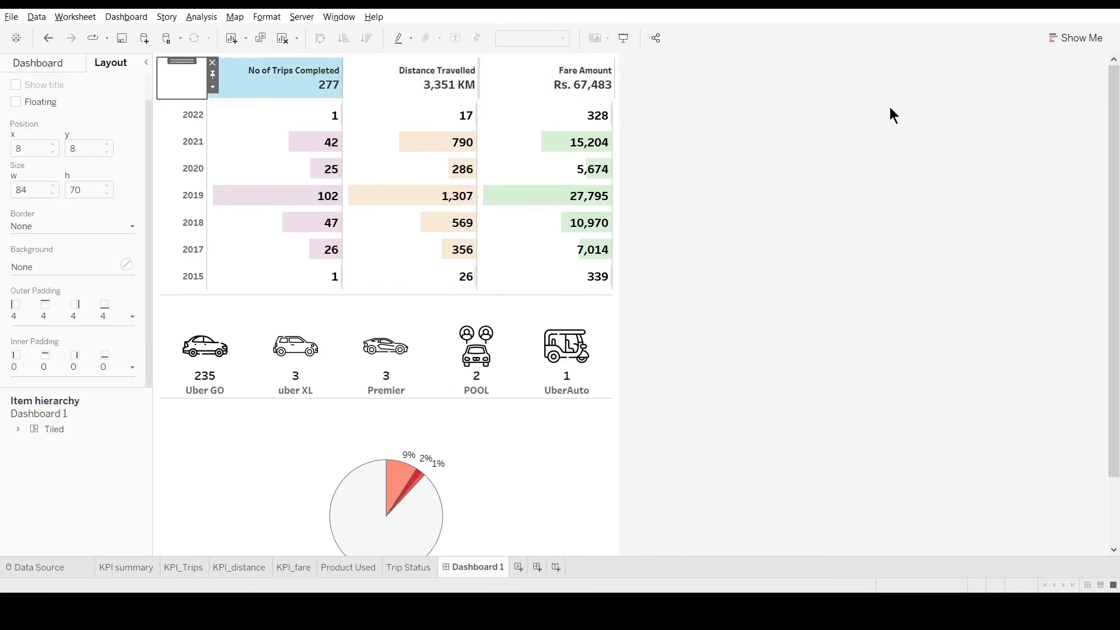
# - Set the Total borders and the column divider pane border of the KPI_distance sheet to None
pyautogui.click(434, 84)
pyautogui.rightClick(365, 85)
pyautogui.click(371, 168)
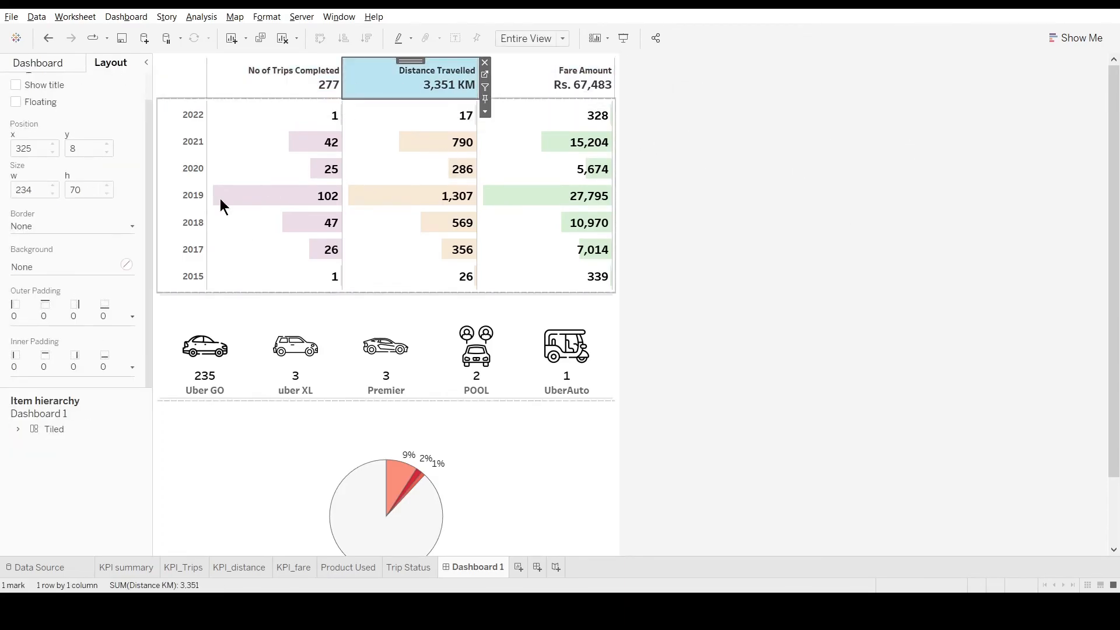
pyautogui.click(133, 257)
pyautogui.click(134, 286)
pyautogui.click(905, 338)
pyautogui.click(470, 85)
pyautogui.moveTo(479, 84); pyautogui.dragTo(477, 84)
pyautogui.click(466, 85)
pyautogui.click(557, 98)
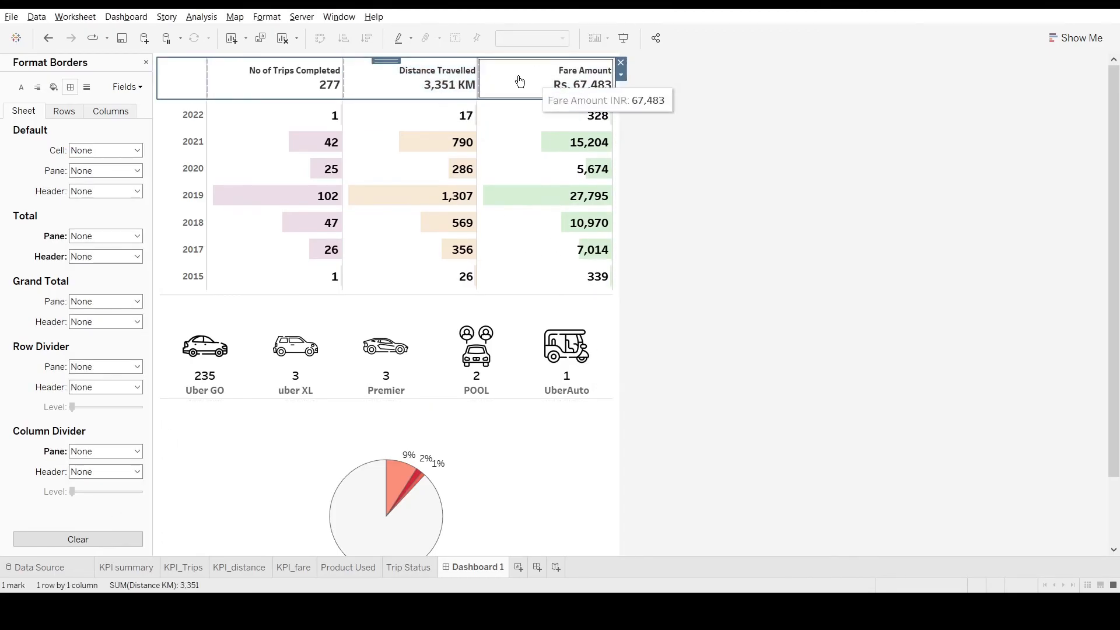
# - Try to place a Horizontal container in the KPI row and rearrange the KPI sheets within it
pyautogui.click(146, 62)
pyautogui.click(39, 63)
pyautogui.moveTo(42, 428); pyautogui.dragTo(229, 78)
pyautogui.click(722, 139)
pyautogui.click(512, 83)
pyautogui.moveTo(473, 73); pyautogui.dragTo(391, 88)
pyautogui.click(435, 86)
pyautogui.click(483, 92)
pyautogui.click(378, 83)
pyautogui.doubleClick(377, 60)
pyautogui.click(435, 83)
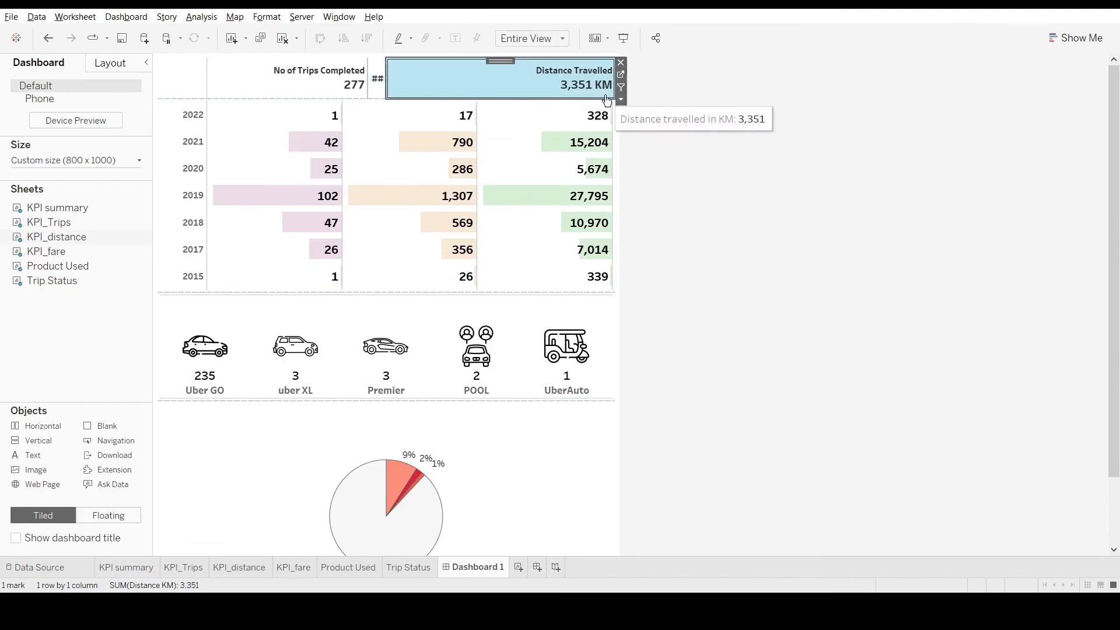
pyautogui.click(701, 314)
pyautogui.click(497, 82)
pyautogui.moveTo(498, 61); pyautogui.dragTo(374, 82)
pyautogui.click(733, 227)
# - Undo the container and sheet rearrangement in the KPI row
pyautogui.hotkey('ctrl', 'z')
pyautogui.hotkey('ctrl', 'z')
pyautogui.hotkey('ctrl', 'z')
pyautogui.hotkey('ctrl', 'z')
pyautogui.hotkey('ctrl', 'z')
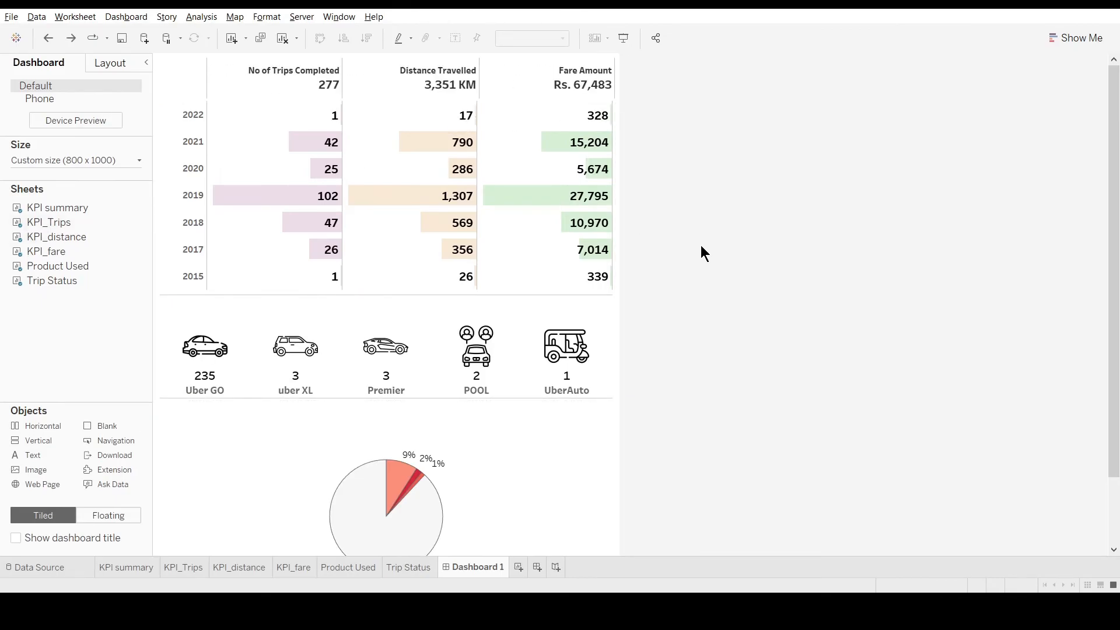
# - Add a new worksheet, try Dropoff Time on Rows and take it off again
pyautogui.click(74, 40)
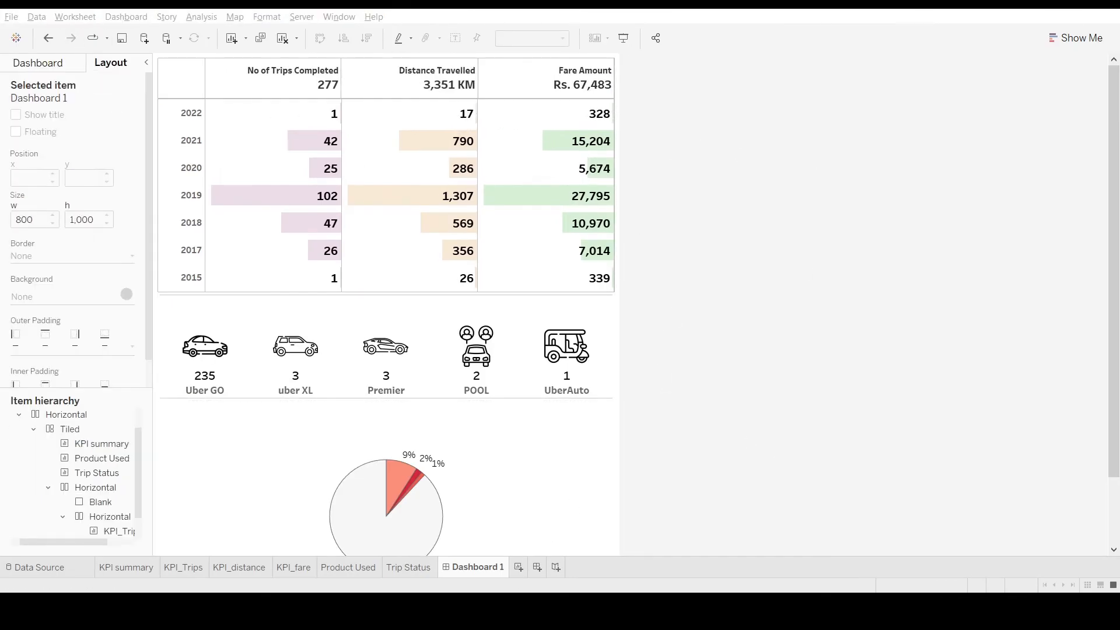
pyautogui.click(519, 567)
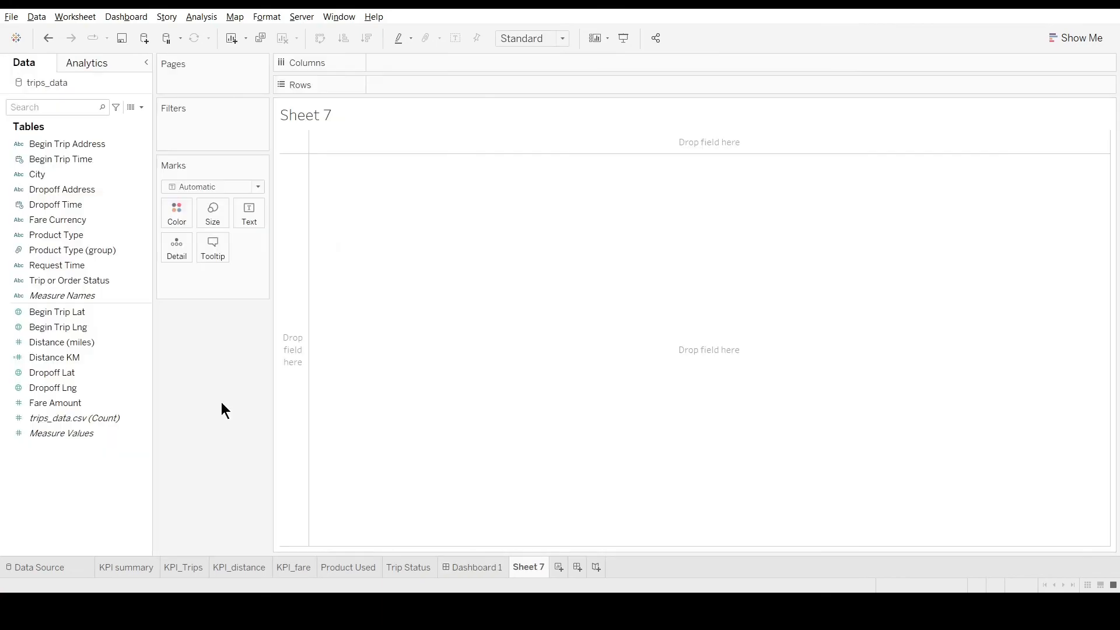
pyautogui.moveTo(55, 204); pyautogui.dragTo(420, 84)
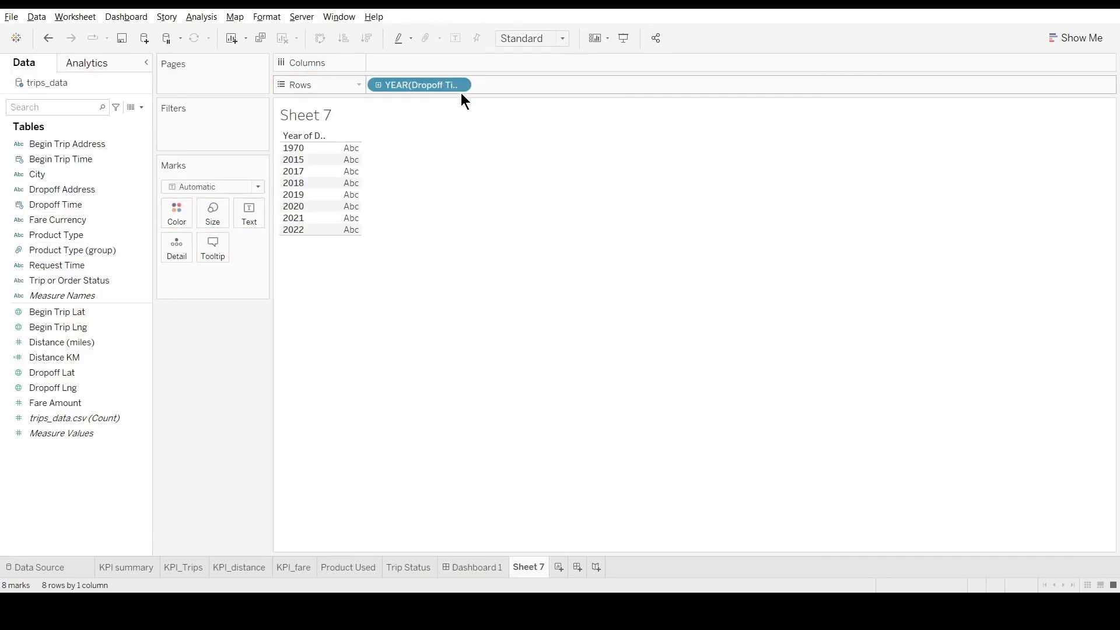
pyautogui.moveTo(454, 87); pyautogui.dragTo(230, 395)
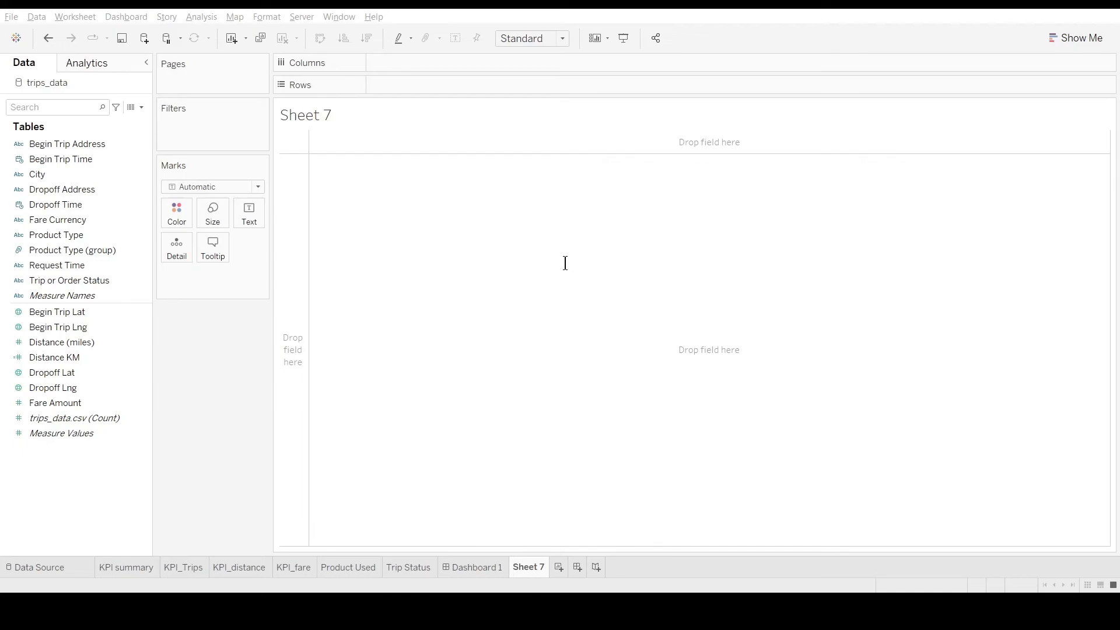
# - Create a calculated field named Time difference using Dropoff Time
pyautogui.moveTo(88, 210); pyautogui.dragTo(464, 242)
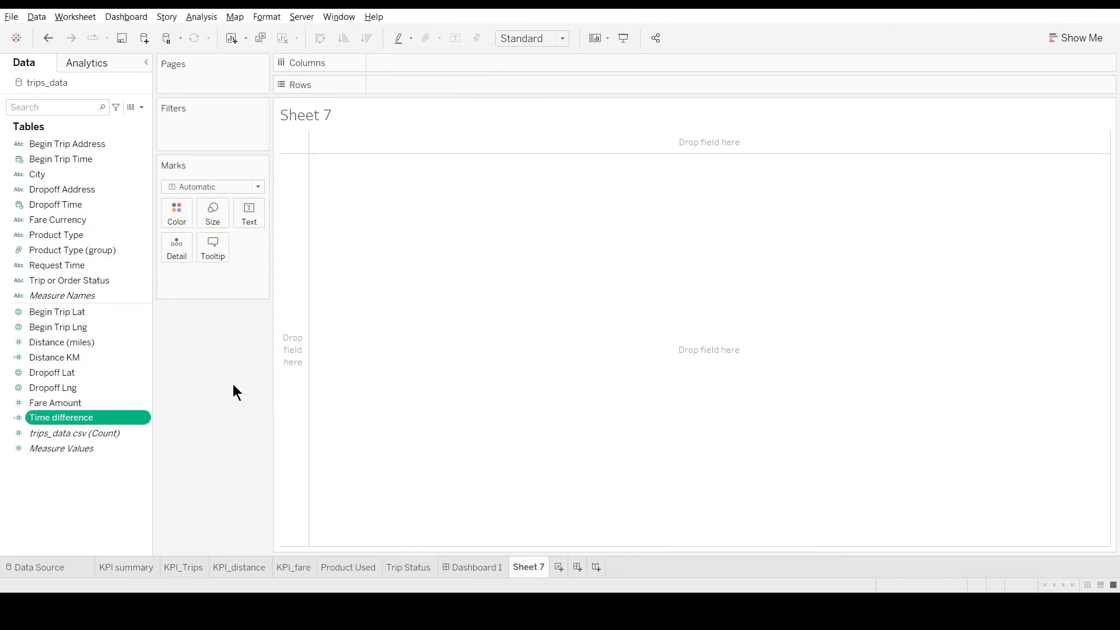
pyautogui.moveTo(60, 418); pyautogui.dragTo(96, 427)
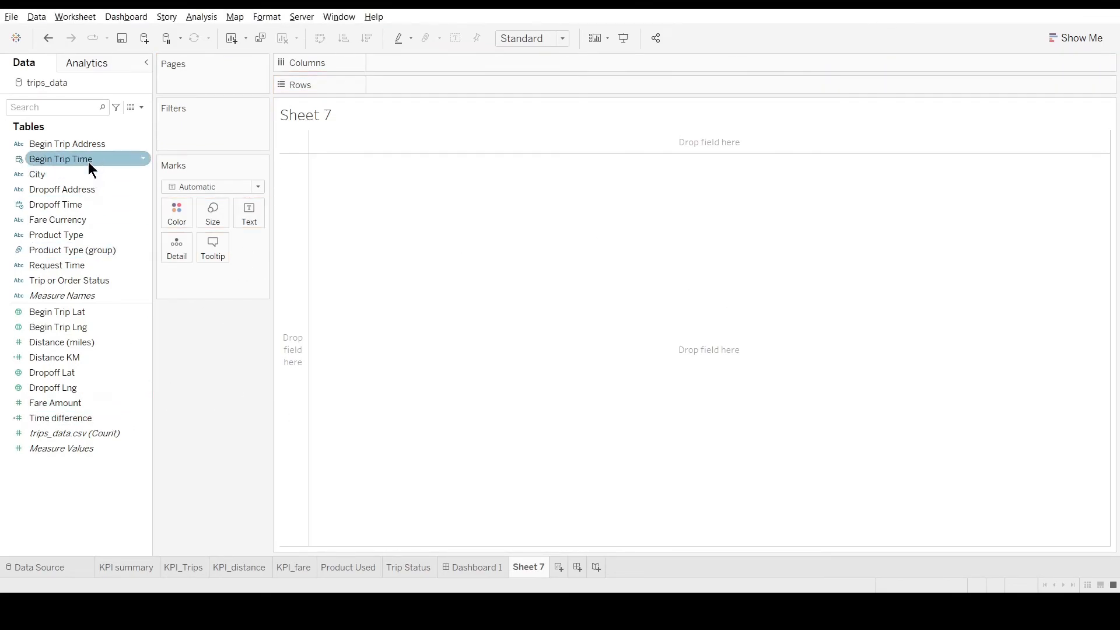
# - Change the data type of the Request Time field to date and time
pyautogui.moveTo(83, 164); pyautogui.dragTo(87, 233)
pyautogui.click(108, 279)
pyautogui.click(86, 266)
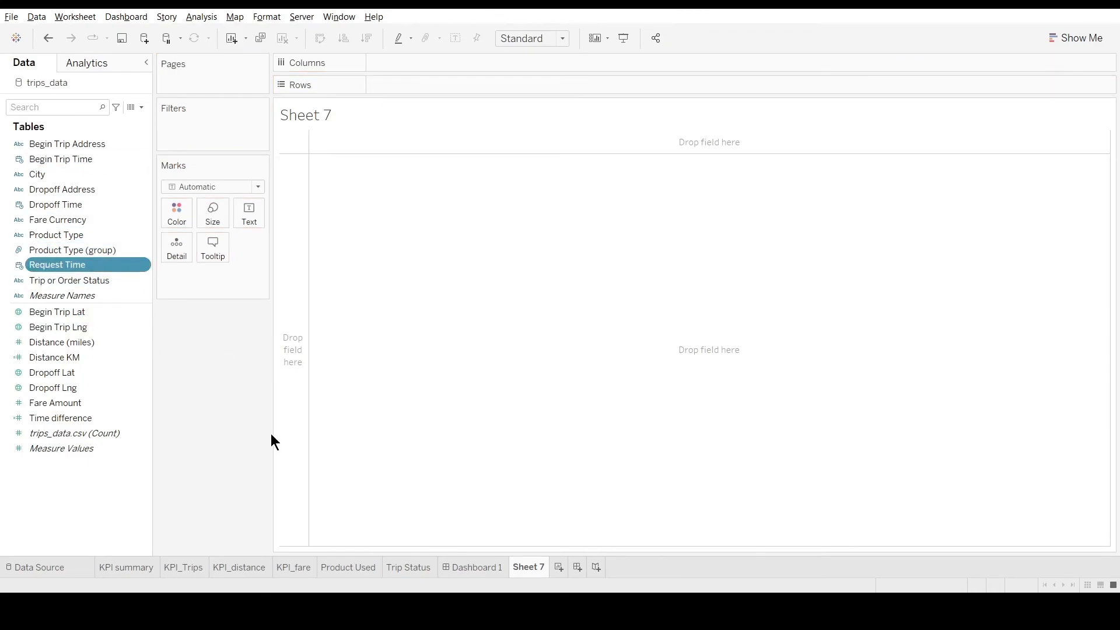
# - Rename Time difference as Trip duration and duplicate it as a field named Time to get cab
pyautogui.rightClick(88, 417)
pyautogui.click(132, 250)
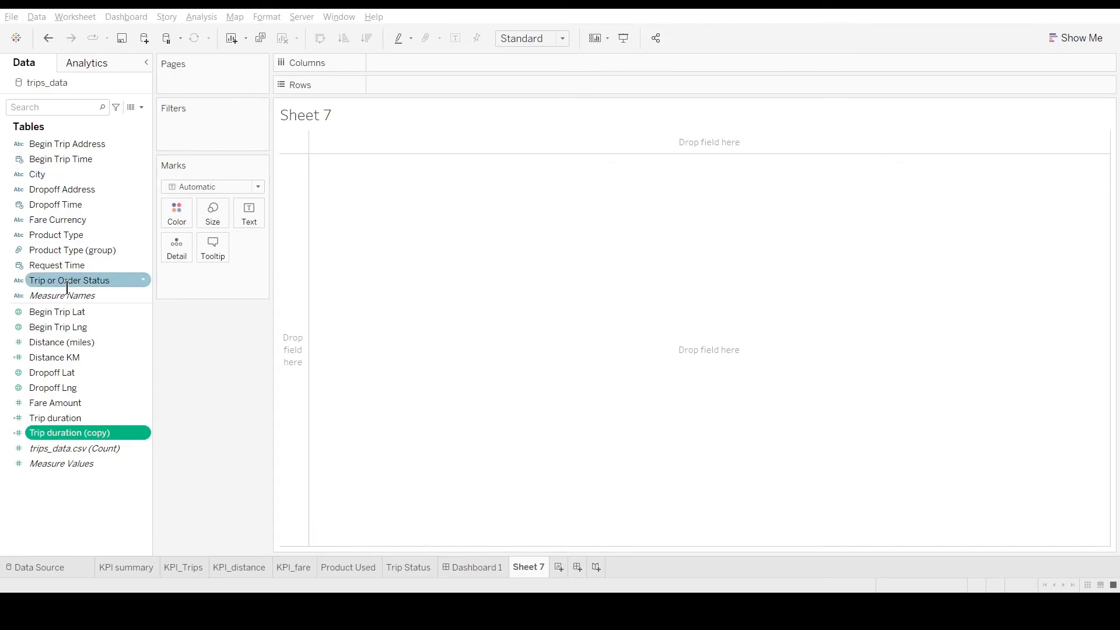
pyautogui.click(750, 379)
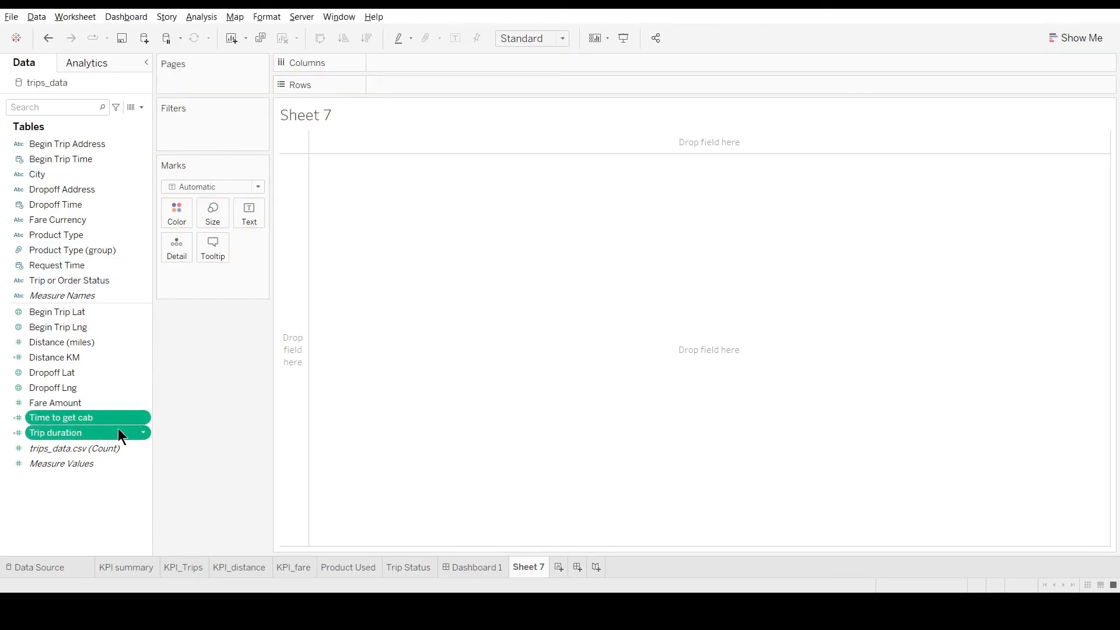
# - Open the Trip duration field for editing and rename Time to get cab as Wait time
pyautogui.rightClick(93, 432)
pyautogui.click(84, 396)
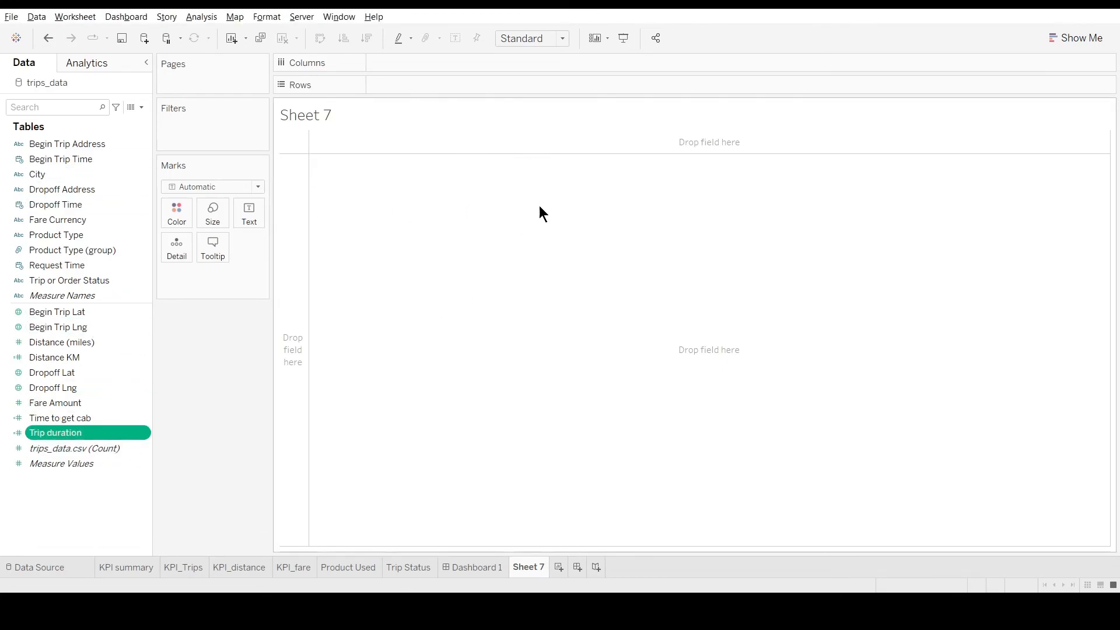
pyautogui.rightClick(87, 421)
pyautogui.click(132, 198)
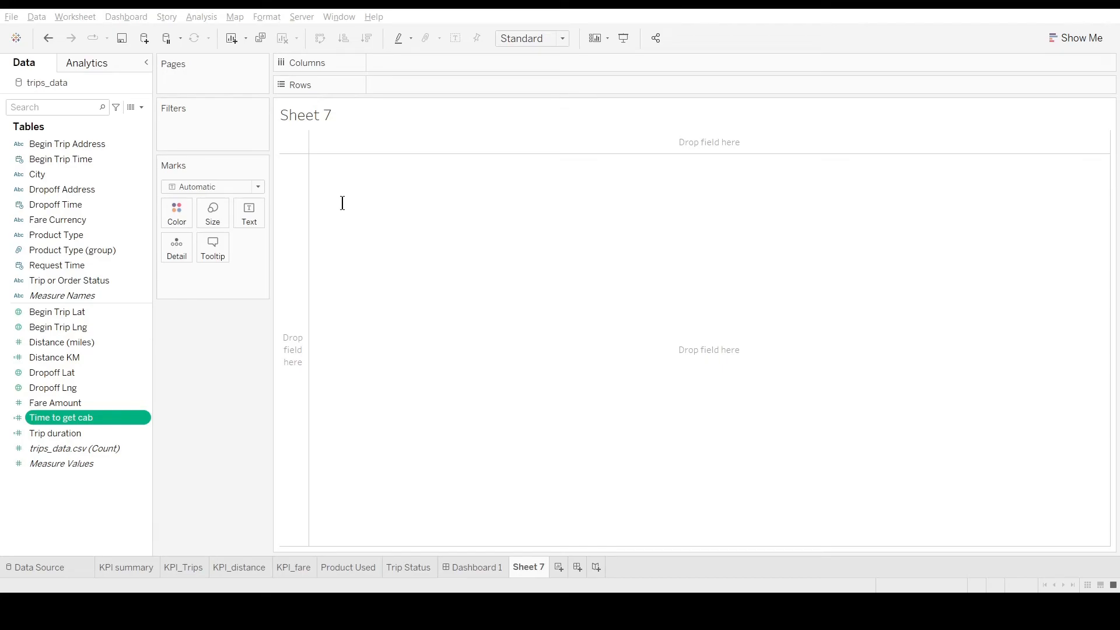
pyautogui.click(425, 376)
# - Filter the new sheet by Trip or Order Status and show average Trip duration and average Wait time as text
pyautogui.moveTo(93, 280); pyautogui.dragTo(211, 128)
pyautogui.click(540, 394)
pyautogui.moveTo(73, 420); pyautogui.dragTo(249, 214)
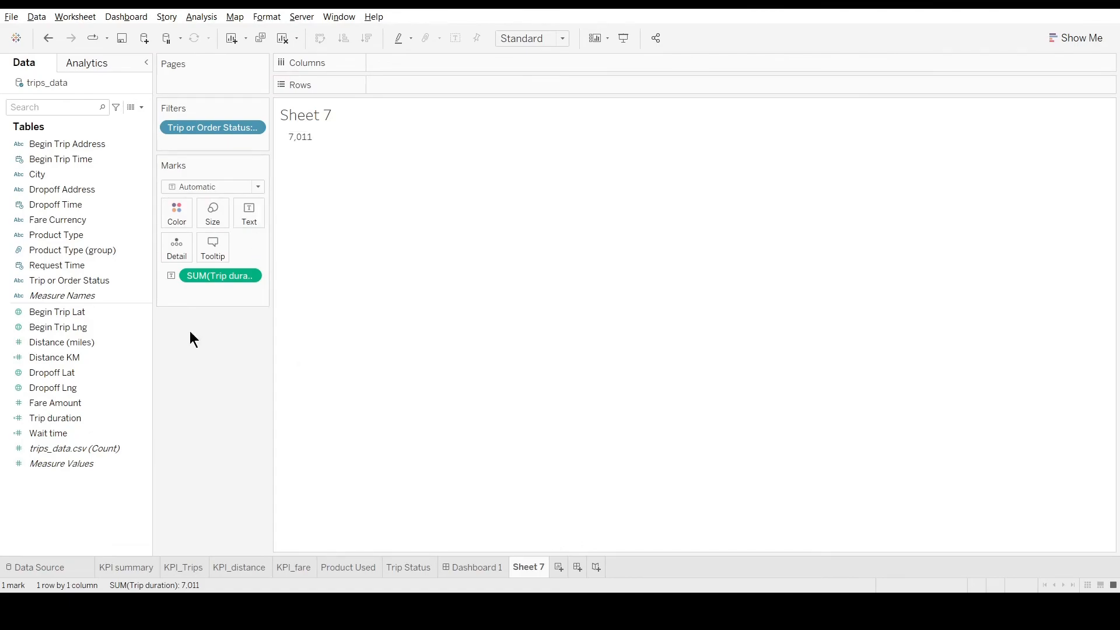
pyautogui.moveTo(135, 433); pyautogui.dragTo(245, 217)
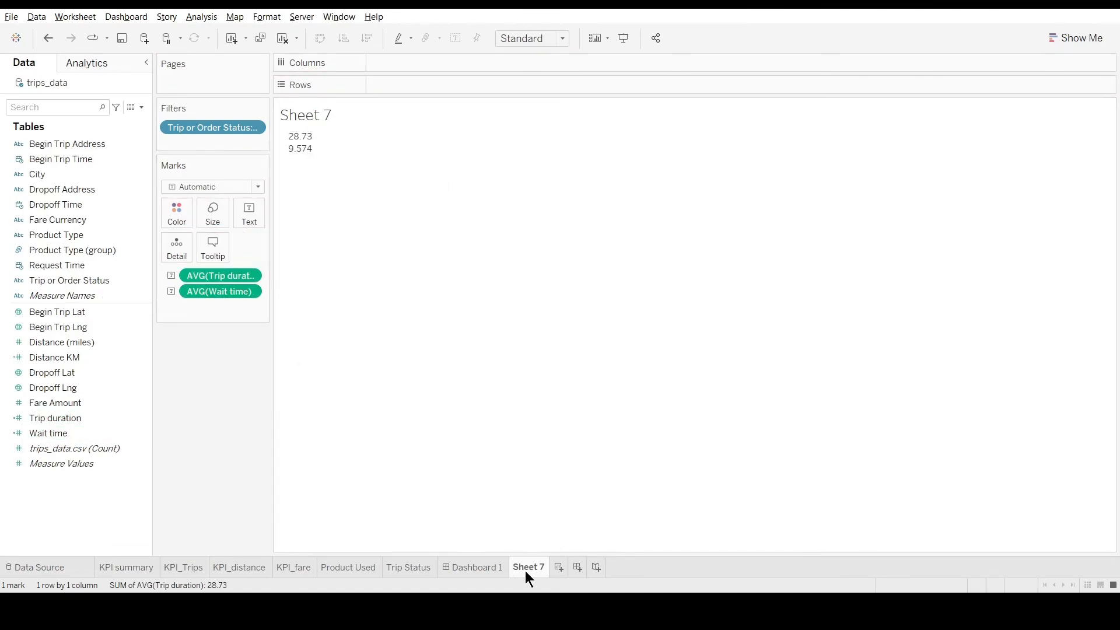
pyautogui.hotkey('ctrl', 'z')
# - Break the sheet down by Request Time year, with Trip duration, Wait time and the trip count as separate measure columns
pyautogui.moveTo(82, 266); pyautogui.dragTo(420, 87)
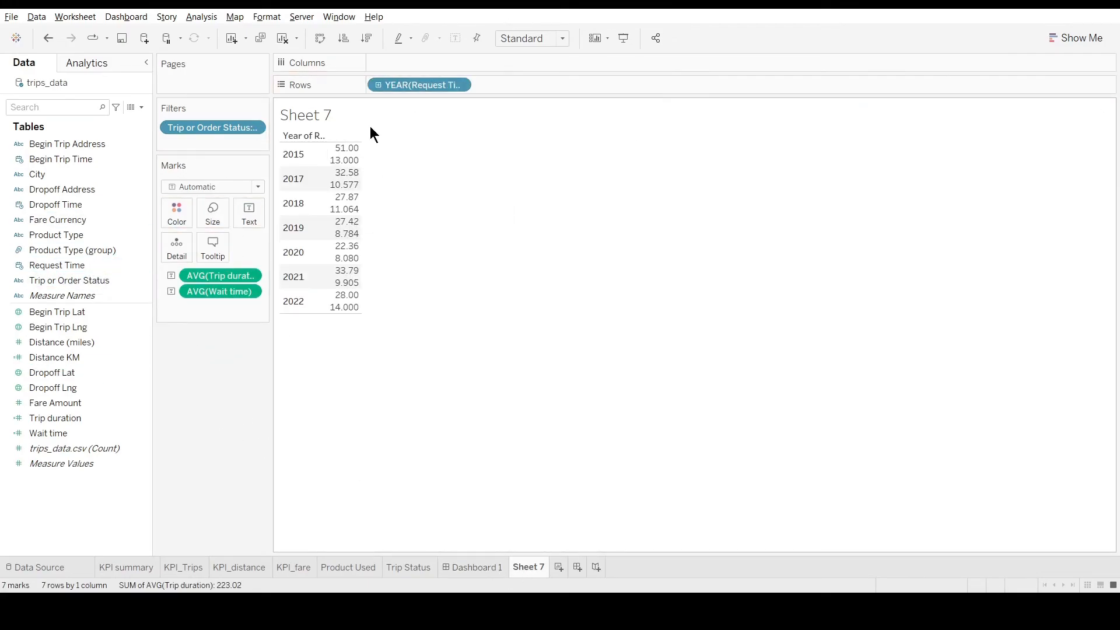
pyautogui.moveTo(218, 291); pyautogui.dragTo(167, 426)
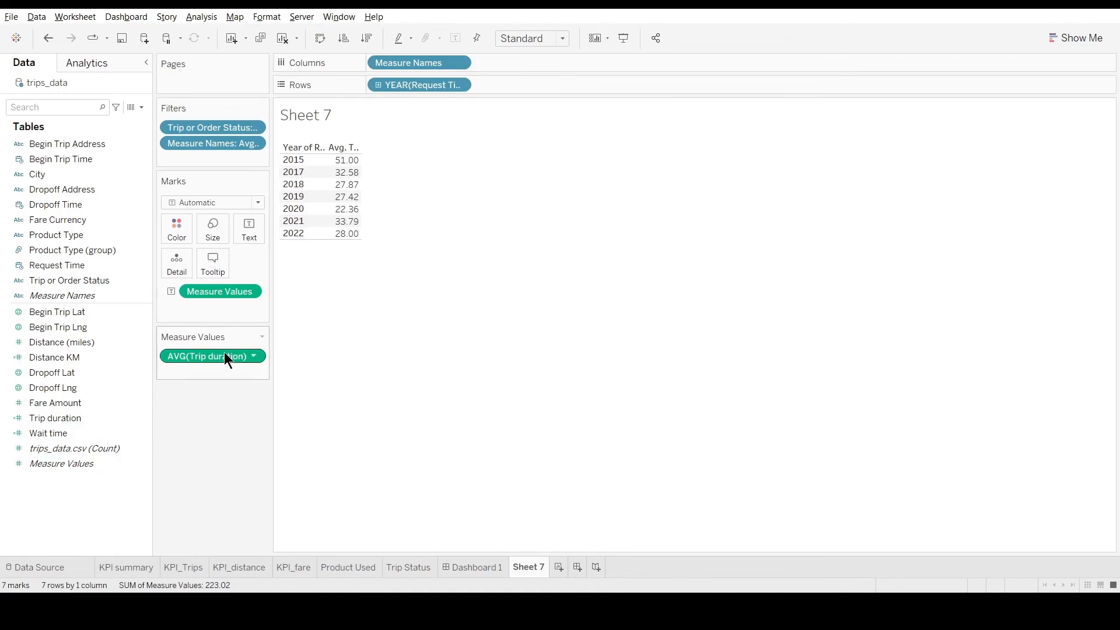
pyautogui.moveTo(90, 432); pyautogui.dragTo(213, 372)
pyautogui.moveTo(396, 172)
pyautogui.moveTo(397, 173); pyautogui.dragTo(445, 192)
pyautogui.moveTo(75, 449); pyautogui.dragTo(238, 355)
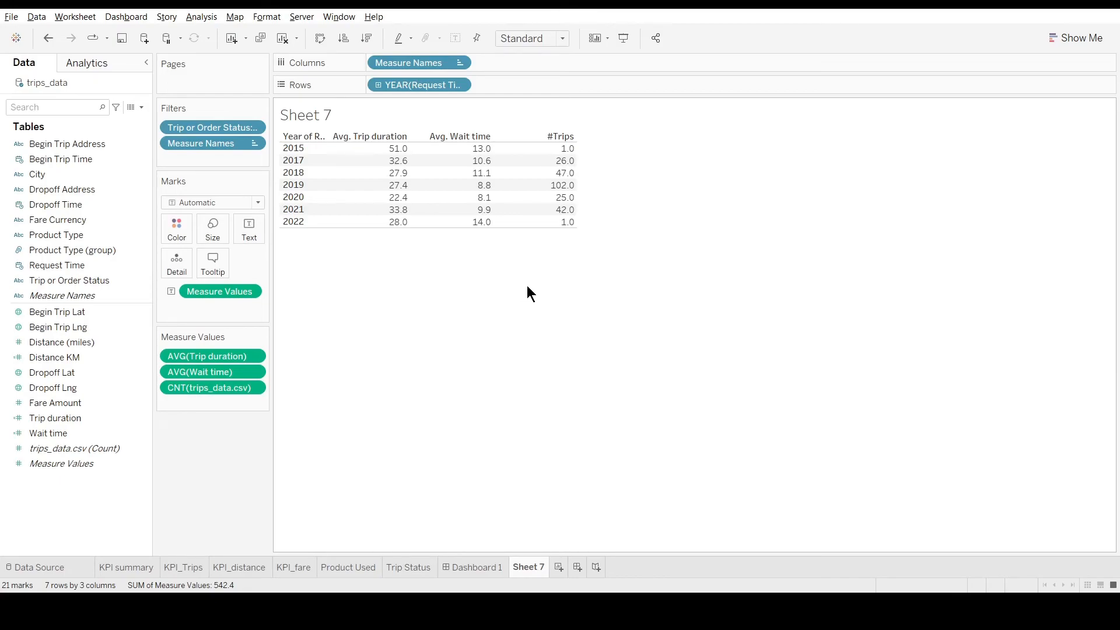
# - Replace the trip count with average Fare Amount and order the measures as Wait time, Trip duration, Fare Amount
pyautogui.moveTo(76, 403); pyautogui.dragTo(584, 175)
pyautogui.moveTo(209, 387); pyautogui.dragTo(494, 563)
pyautogui.click(494, 564)
pyautogui.click(529, 566)
pyautogui.moveTo(227, 373); pyautogui.dragTo(216, 350)
pyautogui.moveTo(216, 355); pyautogui.dragTo(217, 352)
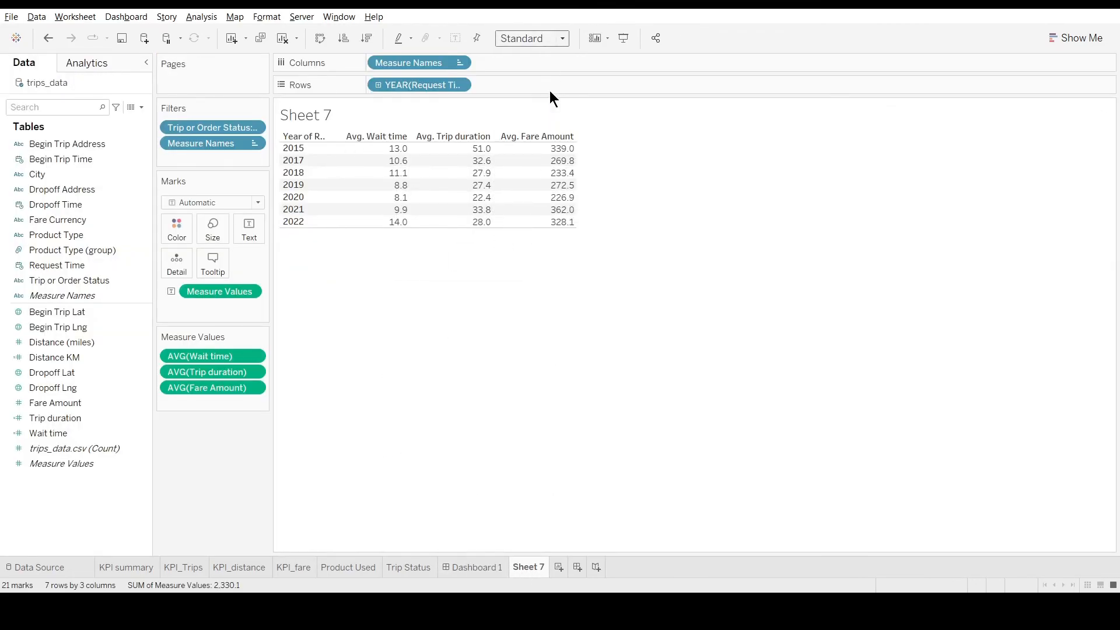
# - Fit the sheet to Entire View, remove the Request Time year from Rows and add Measure Names to the text labels
pyautogui.click(549, 90)
pyautogui.moveTo(419, 86); pyautogui.dragTo(239, 443)
pyautogui.moveTo(411, 63); pyautogui.dragTo(300, 305)
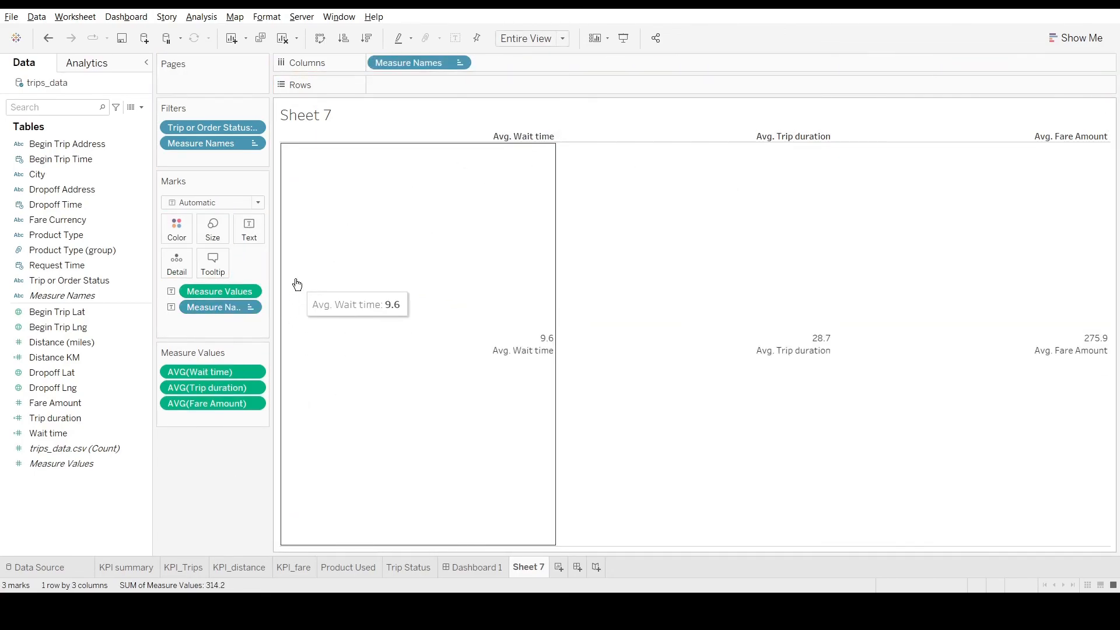
# - Check the KPI_Trips sheet on the dashboard and rename Sheet 7 as 2ndKPIs
pyautogui.click(501, 569)
pyautogui.click(327, 82)
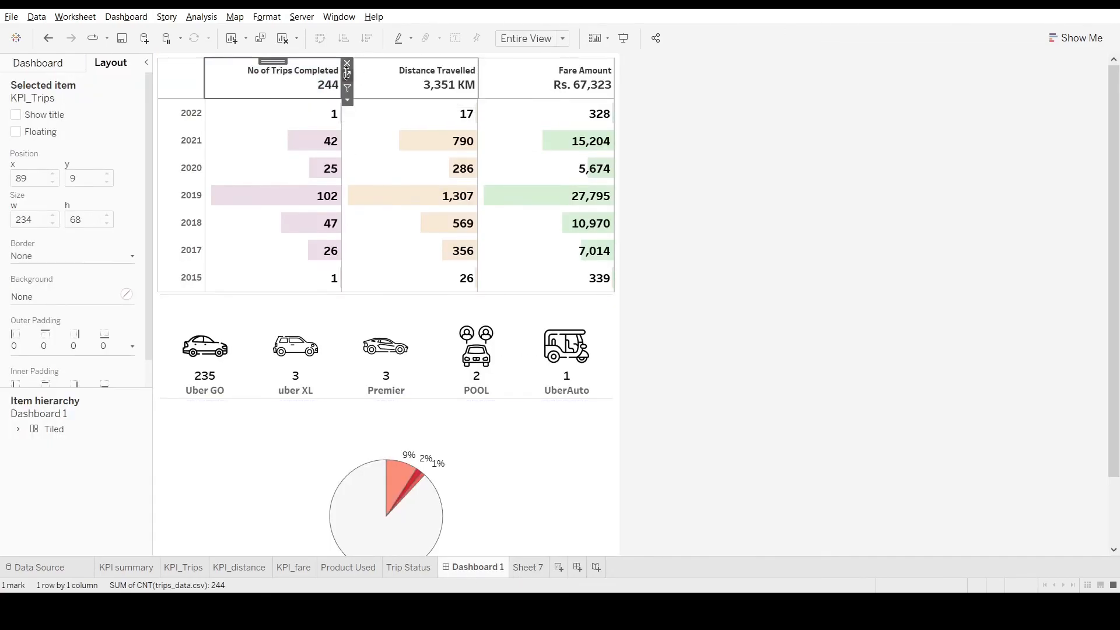
pyautogui.click(348, 76)
pyautogui.doubleClick(530, 570)
pyautogui.write('2ndKPIs')
pyautogui.press('Return')
# - Add Measure Values to the text labels of the KPI_Trips sheet and put Measure Names on Columns
pyautogui.click(183, 569)
pyautogui.click(543, 567)
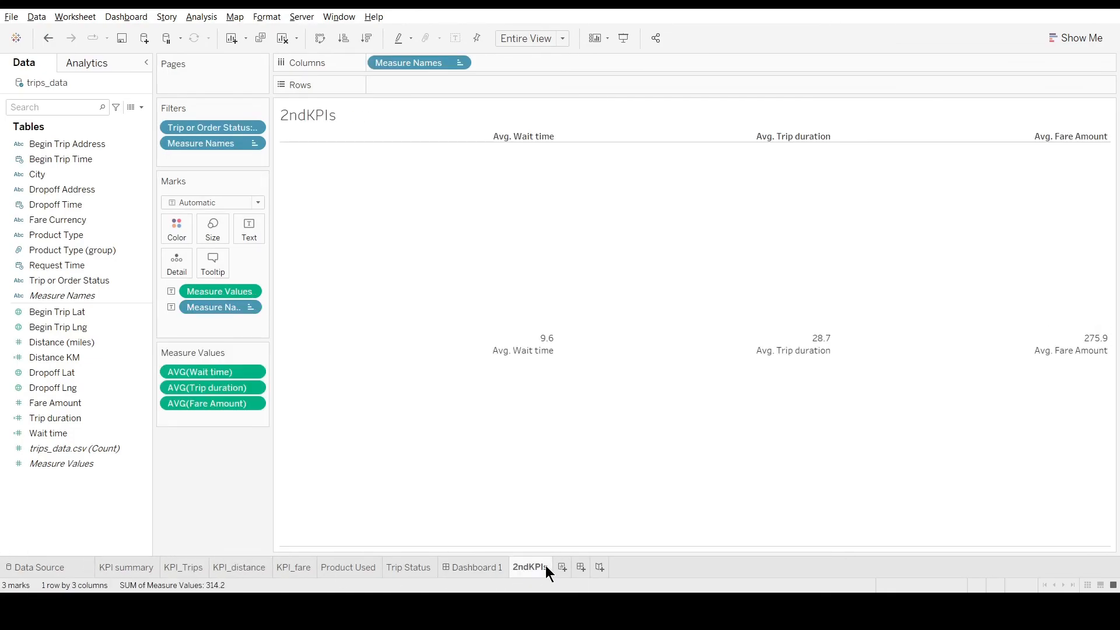
pyautogui.click(192, 569)
pyautogui.moveTo(88, 447); pyautogui.dragTo(243, 242)
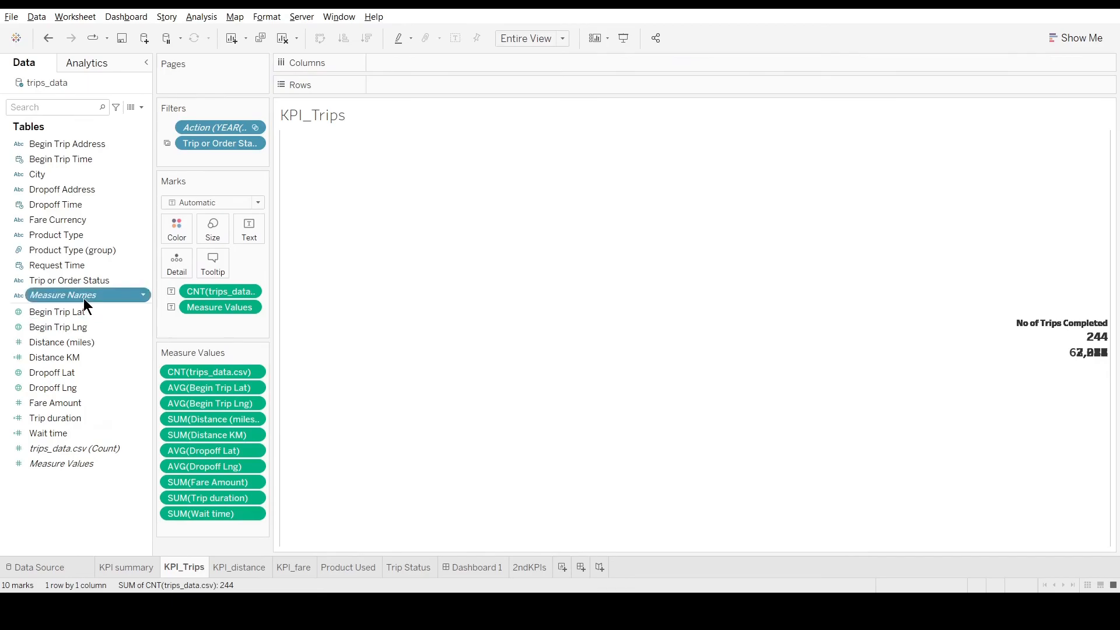
pyautogui.moveTo(83, 298); pyautogui.dragTo(420, 62)
pyautogui.click(529, 567)
pyautogui.click(183, 567)
# - Remove every measure from KPI_Trips except the trip count, Distance KM and Fare Amount
pyautogui.moveTo(198, 387); pyautogui.dragTo(128, 501)
pyautogui.click(243, 402)
pyautogui.keyDown('ctrl'); pyautogui.click(236, 419); pyautogui.keyUp('ctrl')
pyautogui.click(231, 435)
pyautogui.keyDown('ctrl'); pyautogui.click(228, 450); pyautogui.keyUp('ctrl')
pyautogui.moveTo(227, 451); pyautogui.dragTo(175, 484)
pyautogui.click(231, 450)
pyautogui.keyDown('ctrl'); pyautogui.click(236, 465); pyautogui.keyUp('ctrl')
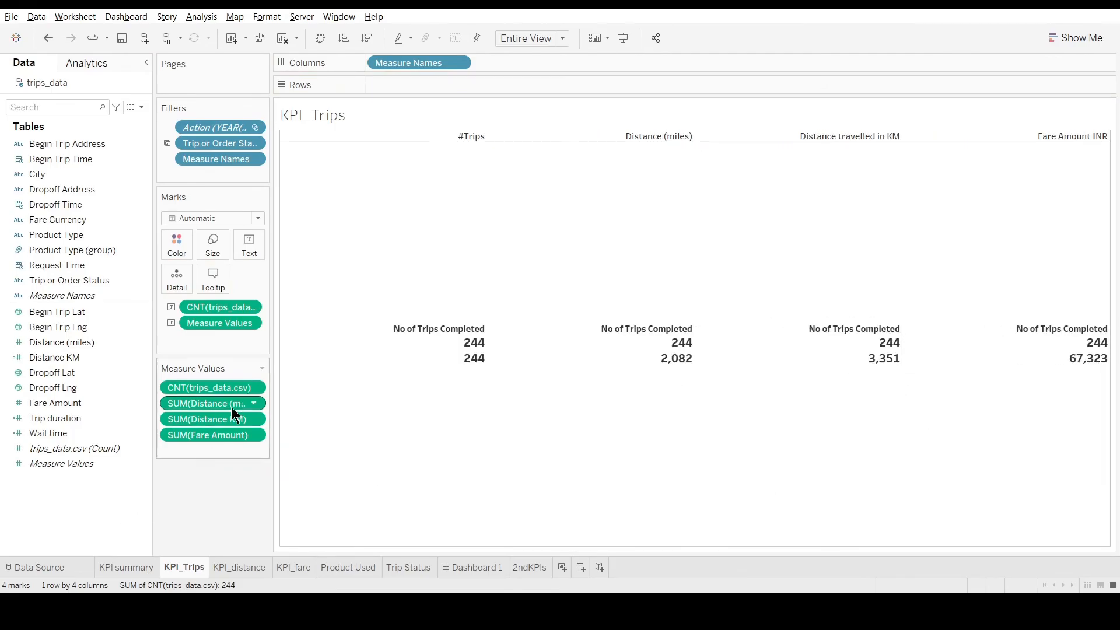
pyautogui.moveTo(246, 401); pyautogui.dragTo(175, 490)
# - Rebuild the KPI_Trips label to show Measure Names above Measure Values, dropping the separate trip count and its fixed caption
pyautogui.moveTo(227, 307); pyautogui.dragTo(199, 496)
pyautogui.click(244, 245)
pyautogui.click(402, 290)
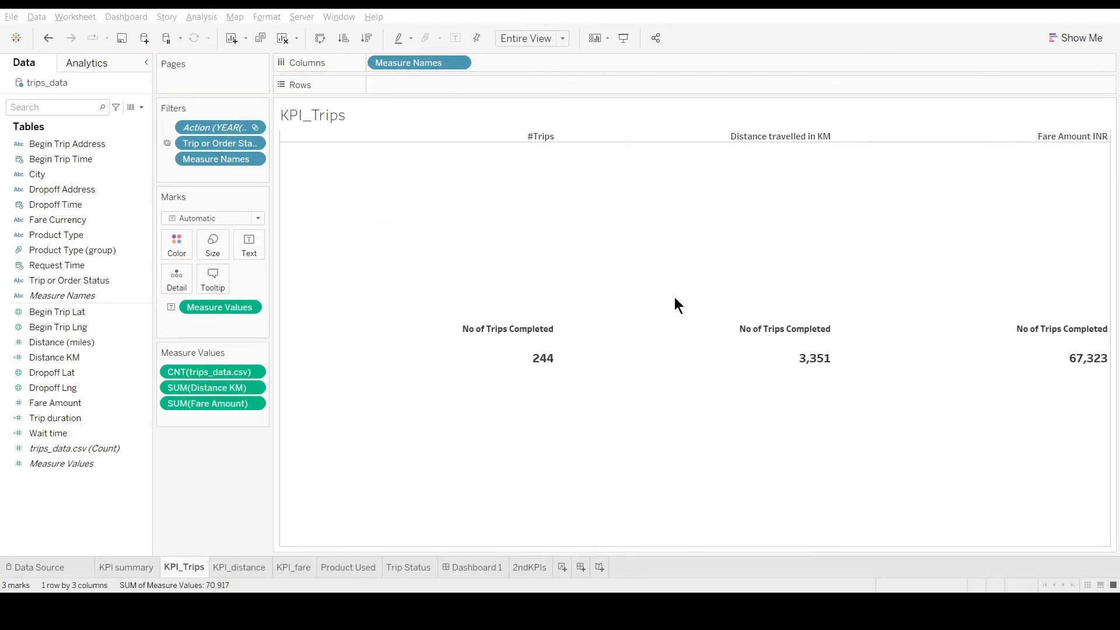
pyautogui.moveTo(419, 61); pyautogui.dragTo(260, 245)
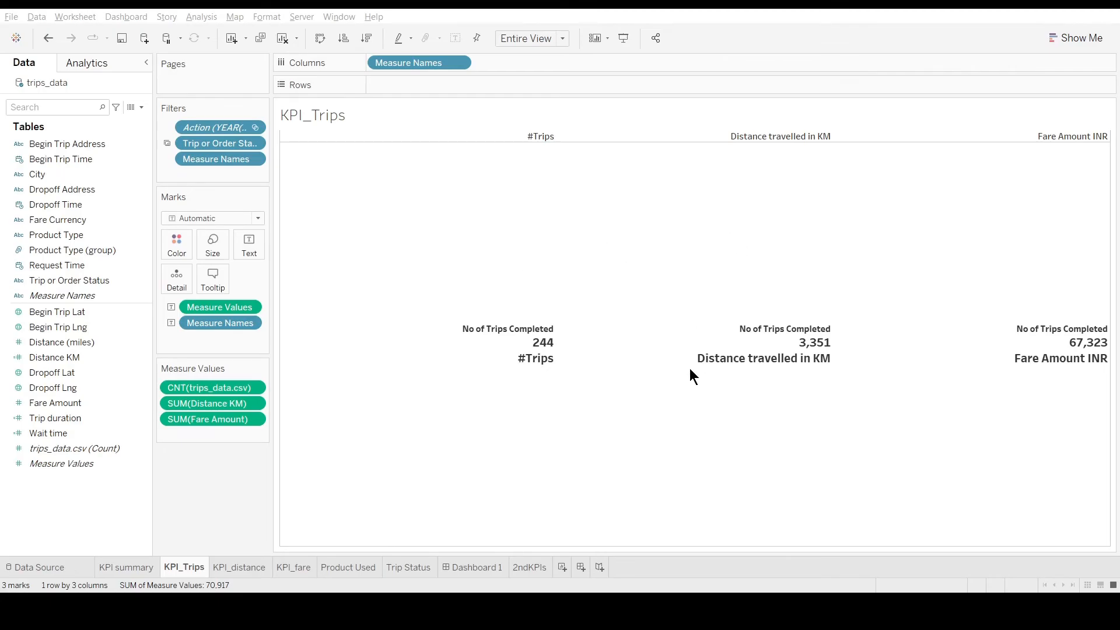
# - Remove the KPI_distance and KPI_fare sheets from Dashboard 1
pyautogui.click(470, 566)
pyautogui.click(436, 83)
pyautogui.click(483, 63)
pyautogui.click(569, 82)
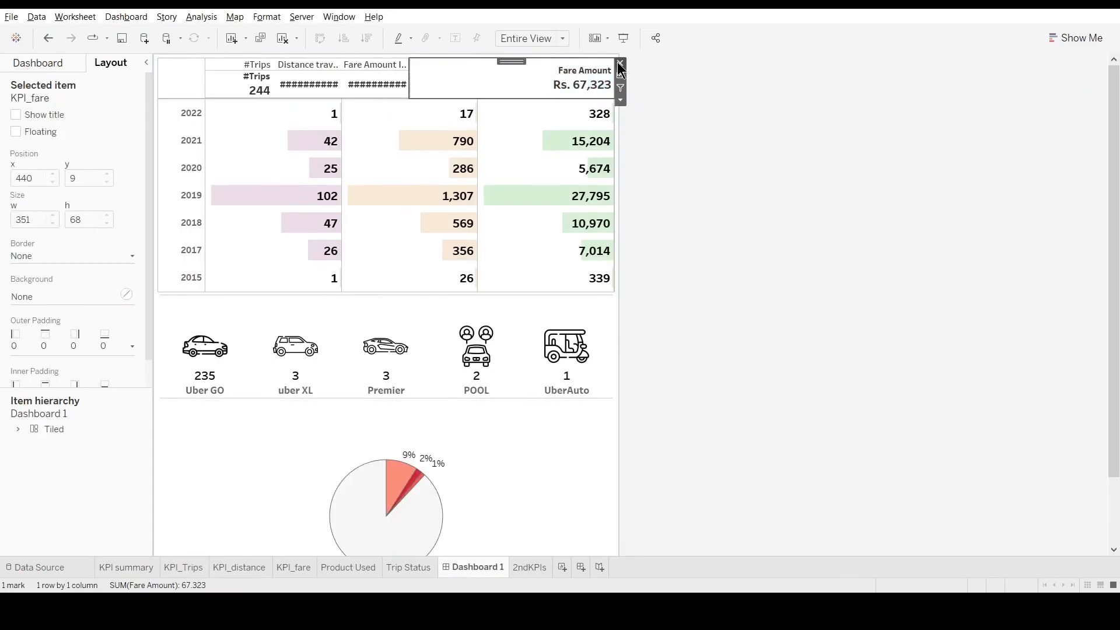
pyautogui.click(621, 63)
# - Try to widen the KPI_Trips sheet across the dashboard's header row, above the yearly table's columns
pyautogui.click(327, 82)
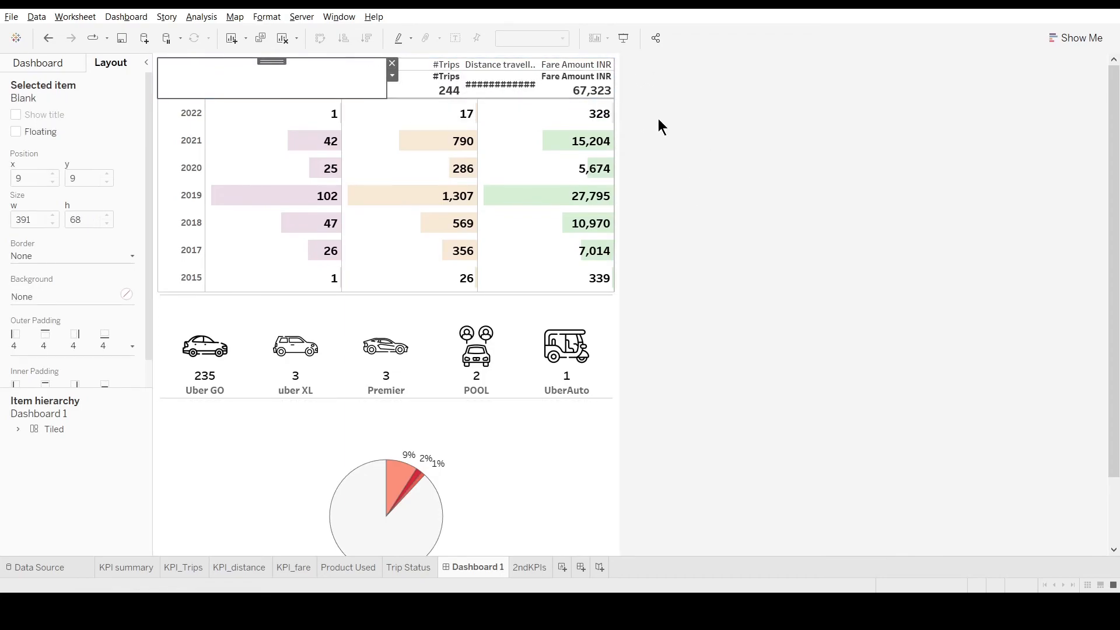
pyautogui.hotkey('ctrl', 'z')
pyautogui.click(270, 65)
pyautogui.moveTo(341, 78); pyautogui.dragTo(596, 80)
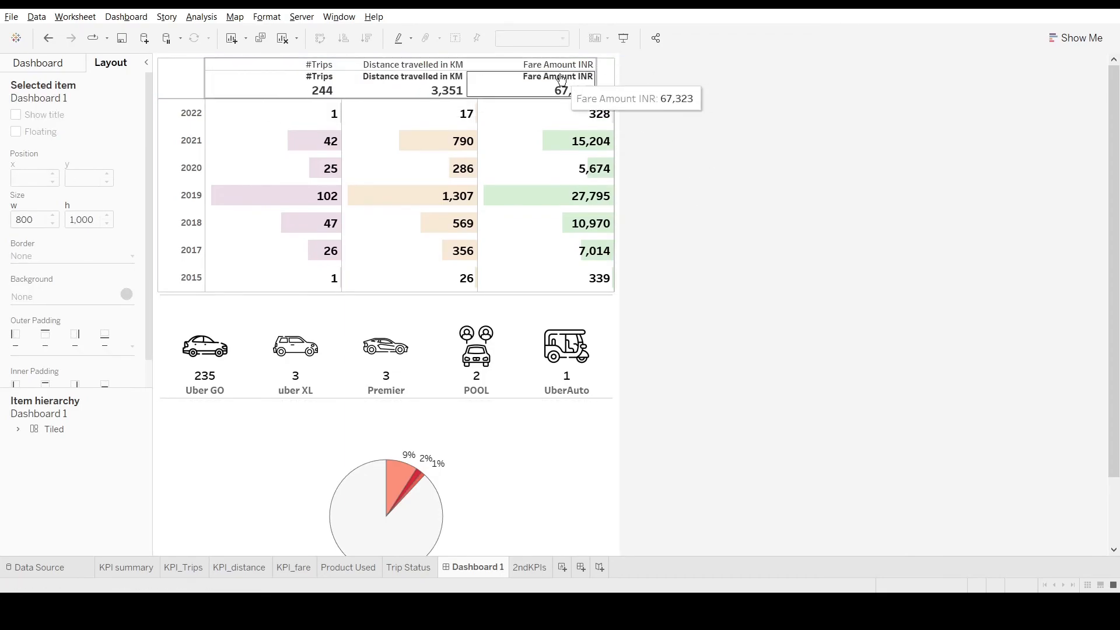
# - Remove the nested horizontal container around the KPI_Trips sheet on the dashboard
pyautogui.click(482, 91)
pyautogui.click(482, 91)
pyautogui.click(605, 81)
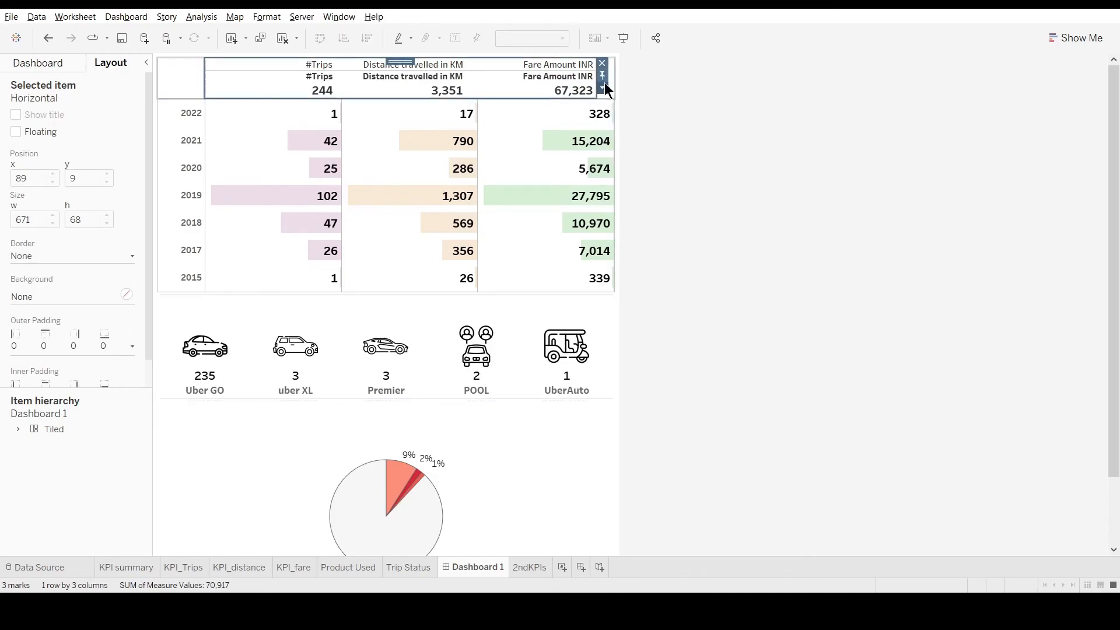
pyautogui.click(614, 67)
pyautogui.click(724, 111)
pyautogui.click(383, 83)
pyautogui.click(615, 76)
pyautogui.click(621, 76)
pyautogui.click(700, 111)
# - Resize the blank spacer beside KPI_Trips to the year column's width and locate their container in the item hierarchy
pyautogui.moveTo(241, 84); pyautogui.dragTo(206, 79)
pyautogui.click(272, 79)
pyautogui.click(47, 458)
pyautogui.click(62, 516)
pyautogui.scroll(-1, 67, 518)
pyautogui.click(102, 531)
pyautogui.click(62, 531)
pyautogui.scroll(-1, 64, 529)
pyautogui.click(104, 532)
pyautogui.moveTo(401, 61); pyautogui.dragTo(205, 82)
pyautogui.click(80, 505)
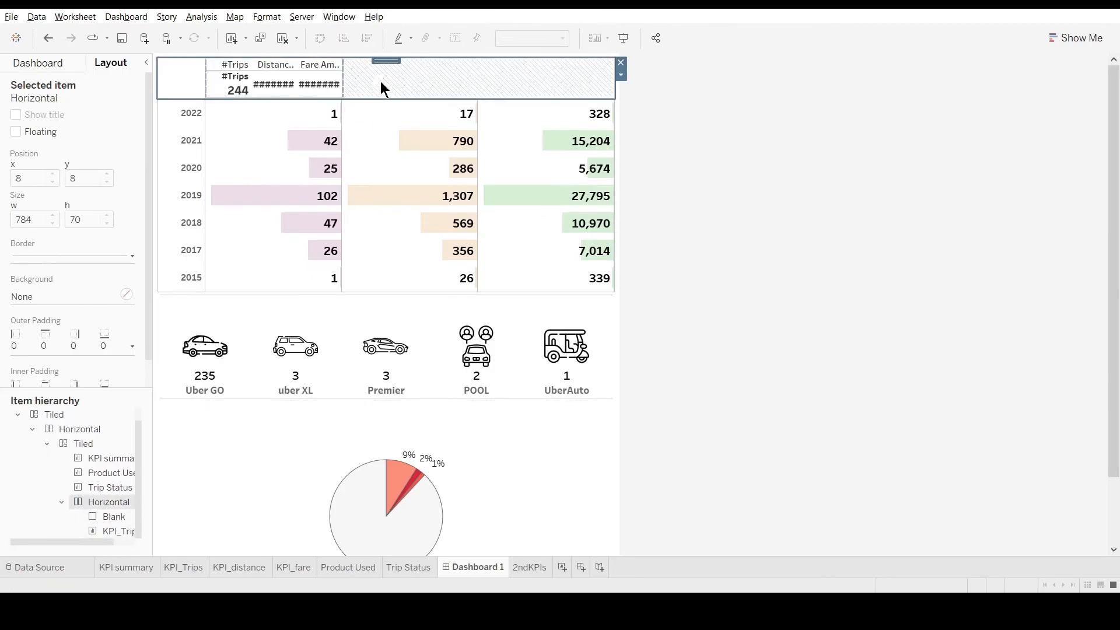
# - Move KPI_Trips out of its container to above the yearly table, leaving a blank spacer over the year column
pyautogui.click(600, 82)
pyautogui.click(300, 84)
pyautogui.moveTo(275, 59); pyautogui.dragTo(386, 69)
pyautogui.click(374, 355)
pyautogui.moveTo(378, 342); pyautogui.dragTo(215, 230)
pyautogui.moveTo(385, 231); pyautogui.dragTo(208, 248)
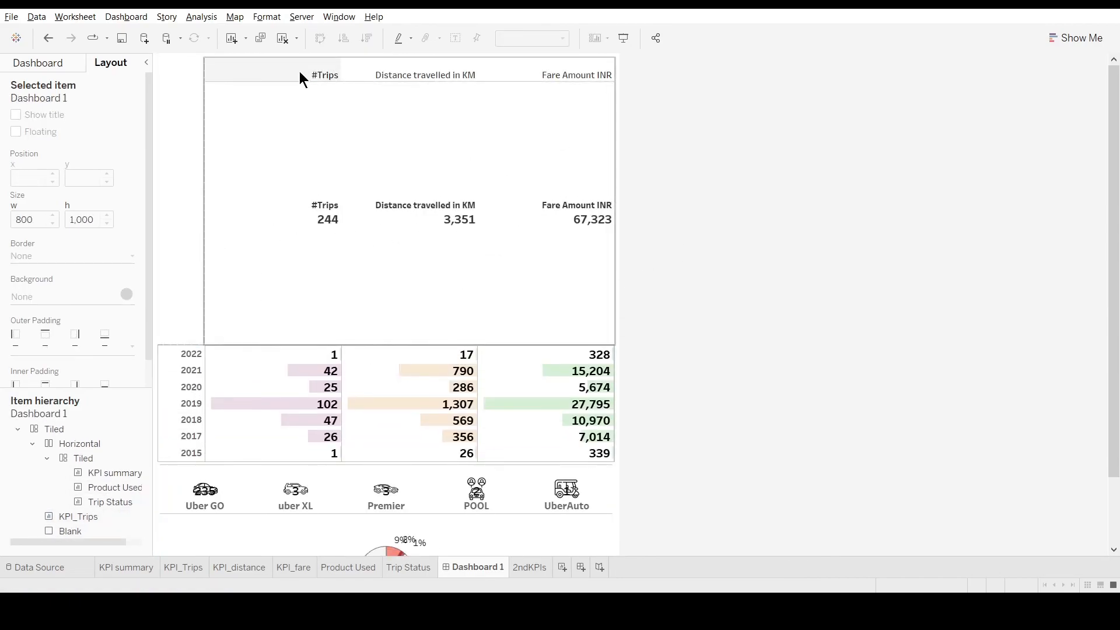
# - Hide the column headers of KPI_Trips and add column dividers between its three KPIs
pyautogui.click(315, 111)
pyautogui.click(350, 160)
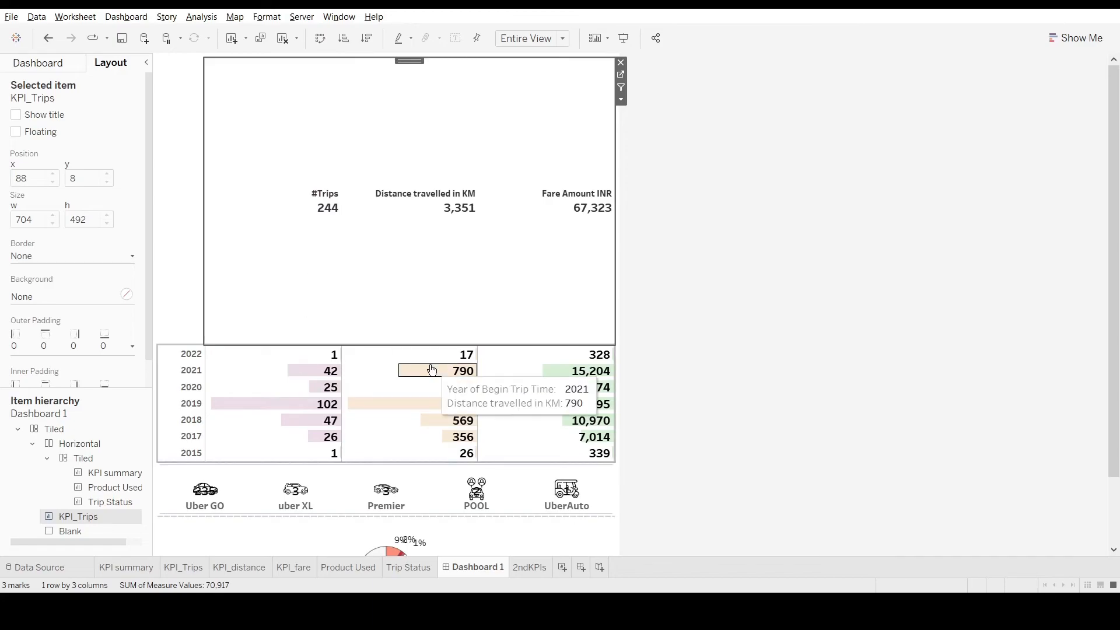
pyautogui.click(620, 74)
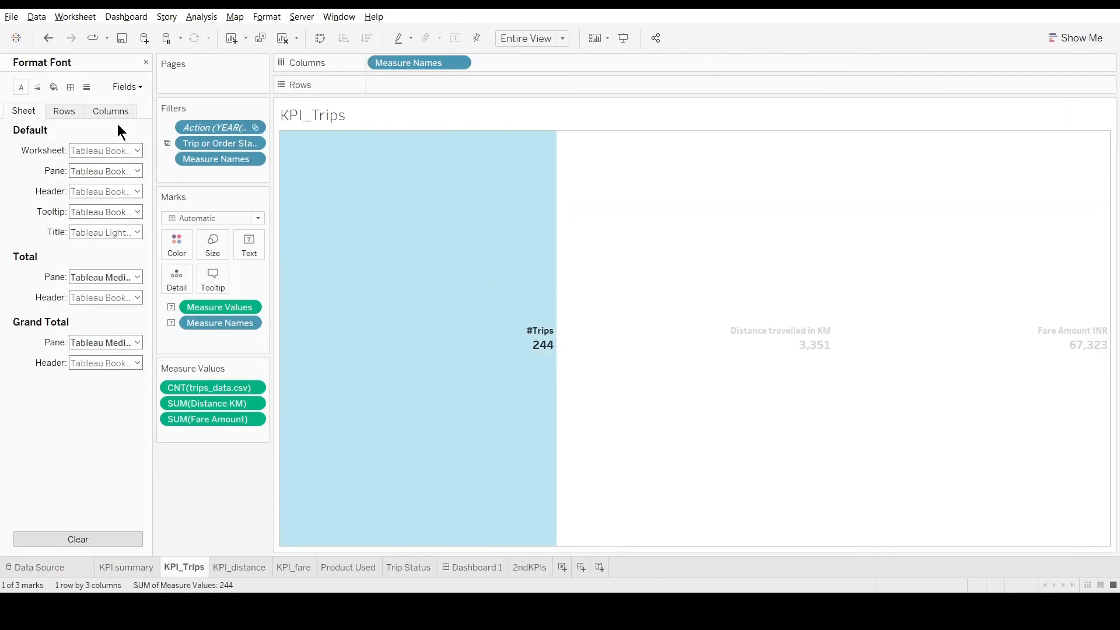
pyautogui.click(71, 87)
# - Delete the unused KPI_distance and KPI_fare sheets and hide the sheets placed on the dashboard
pyautogui.click(262, 566)
pyautogui.click(364, 566)
pyautogui.click(372, 568)
# - Reduce the height of KPI_Trips on the dashboard and align its labels to the left and top
pyautogui.moveTo(491, 346); pyautogui.dragTo(506, 161)
pyautogui.click(583, 135)
pyautogui.click(620, 74)
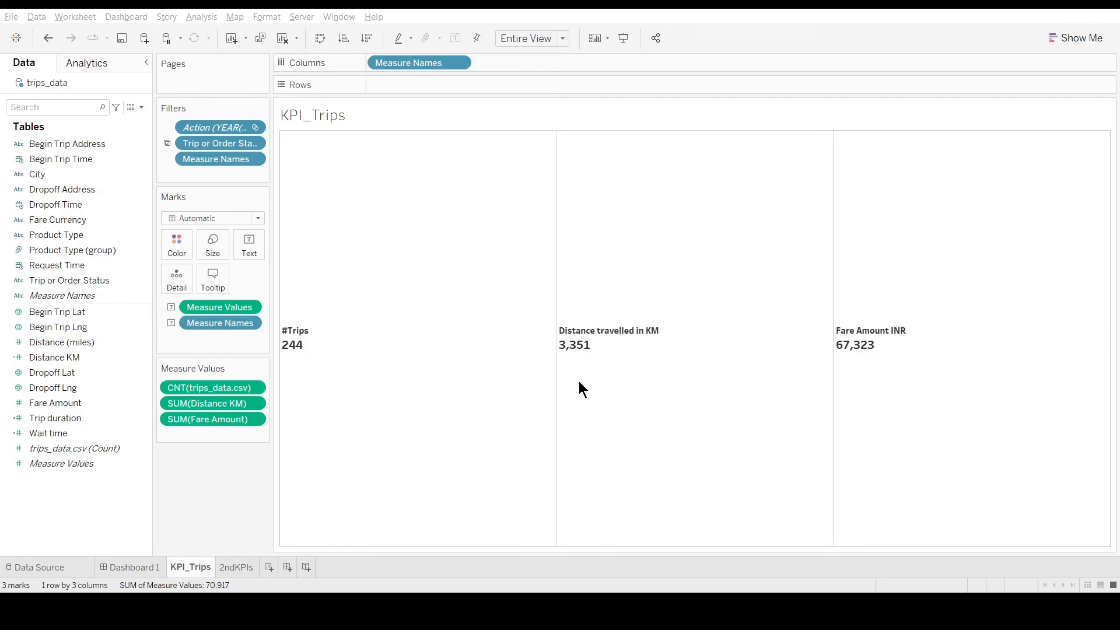
pyautogui.click(348, 323)
pyautogui.click(334, 295)
pyautogui.click(156, 569)
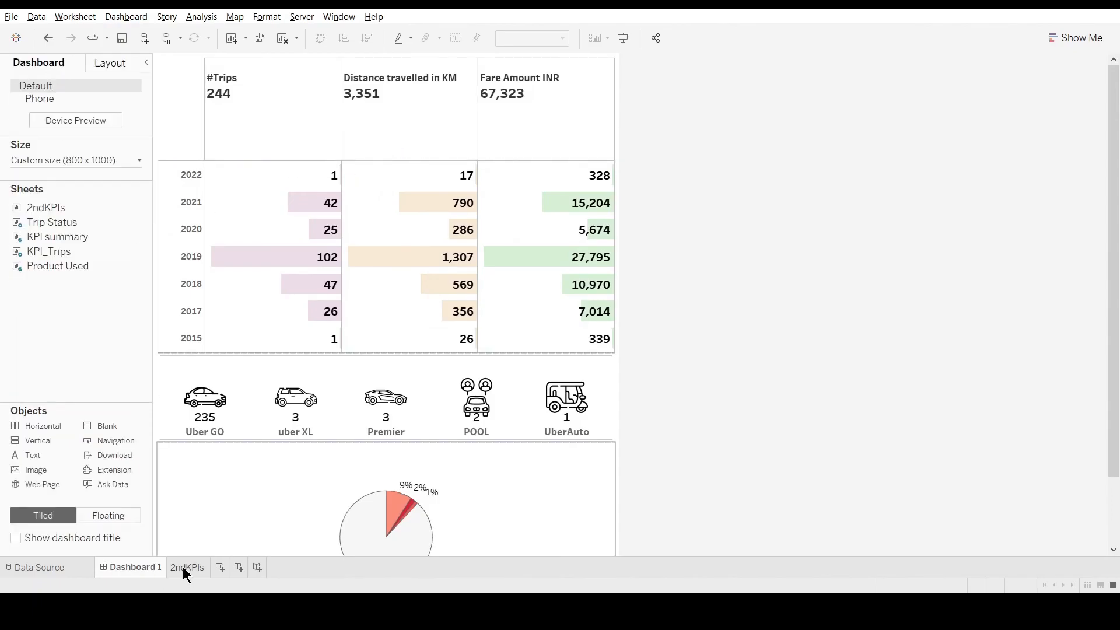
pyautogui.click(187, 567)
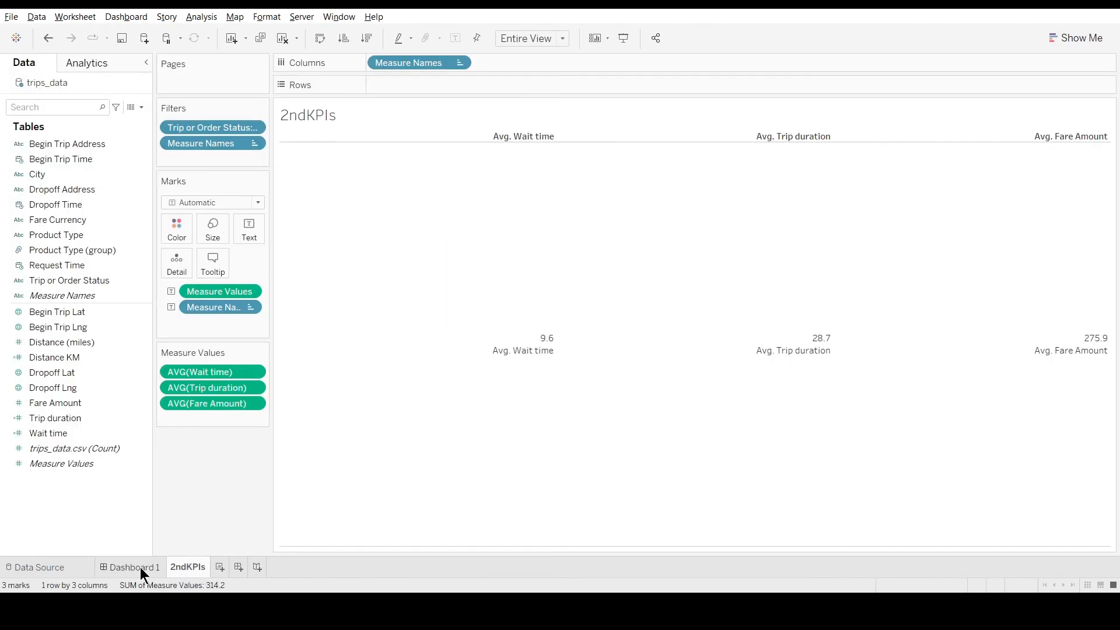
pyautogui.click(138, 566)
pyautogui.click(190, 566)
pyautogui.click(120, 566)
# - Format Fare Amount in KPI_Trips as a whole number with the prefix "Rs. "
pyautogui.click(425, 114)
pyautogui.click(622, 78)
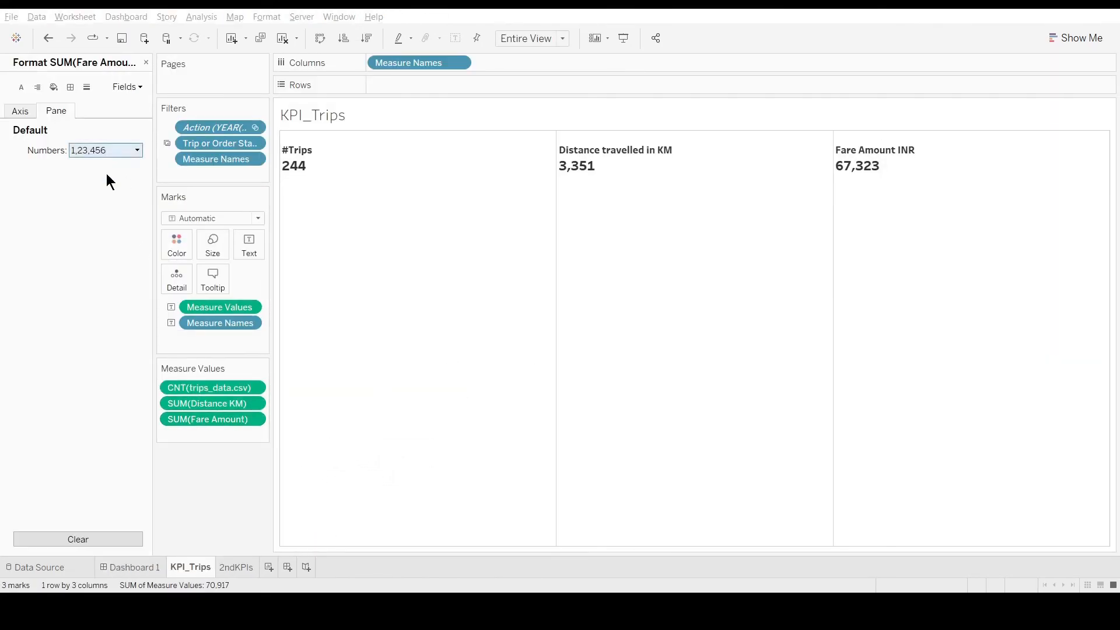
pyautogui.click(128, 186)
pyautogui.click(229, 192)
pyautogui.click(228, 191)
pyautogui.click(214, 269)
pyautogui.write('Rs')
pyautogui.press('BackSpace')
pyautogui.write('.')
pyautogui.click(397, 236)
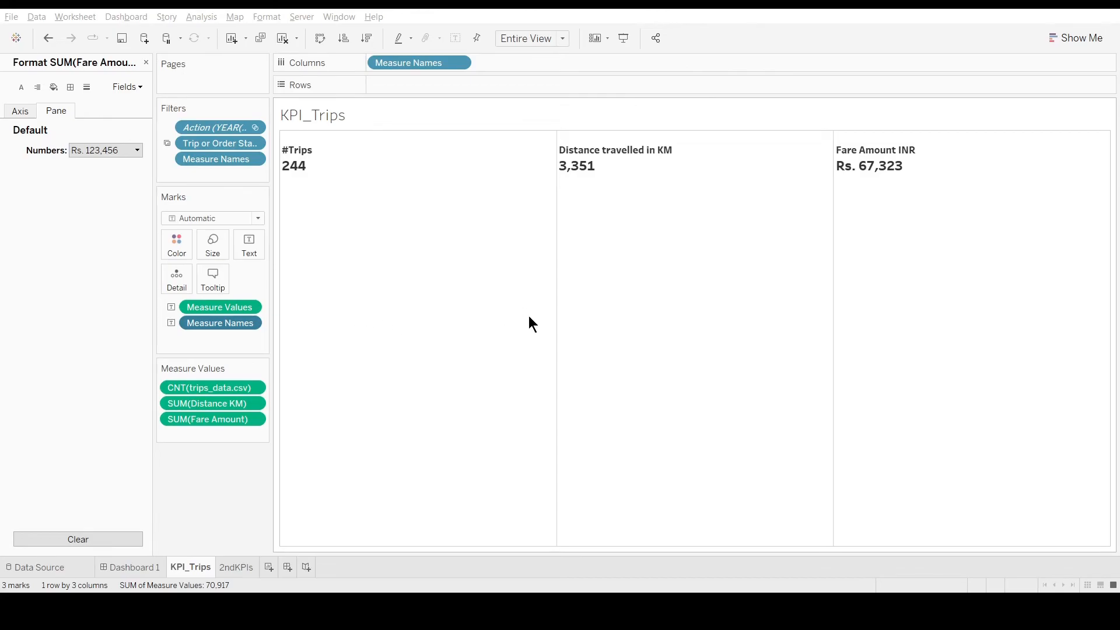
# - Rename the KPI captions to Overall Trips, Distance travelled and Fare Amount, and give the distance value a KM suffix
pyautogui.click(642, 166)
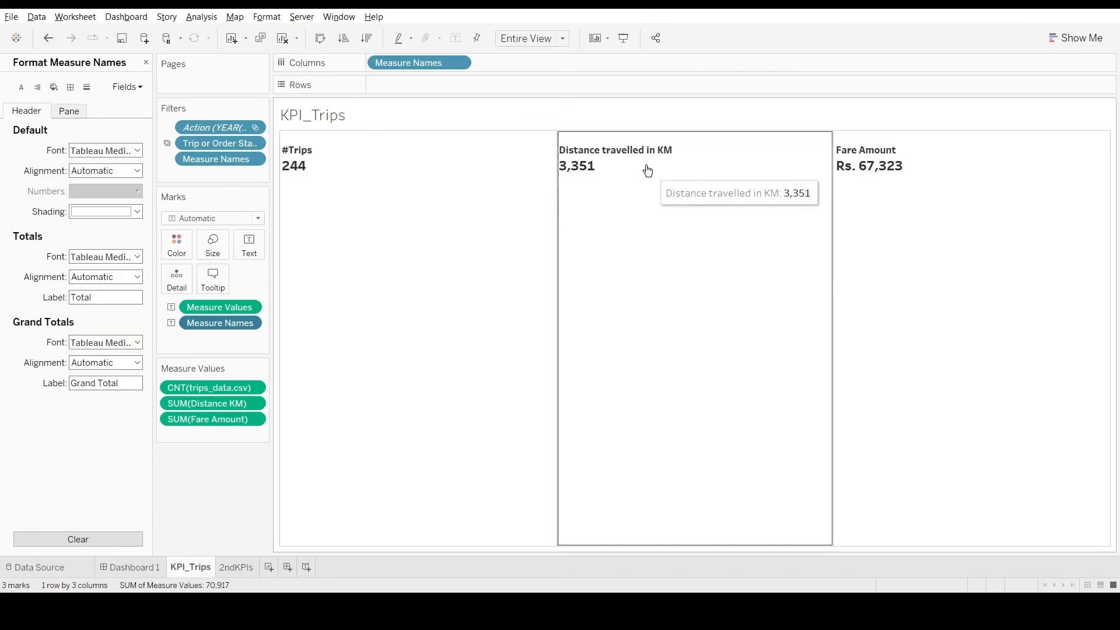
pyautogui.click(316, 483)
pyautogui.click(110, 154)
pyautogui.click(125, 194)
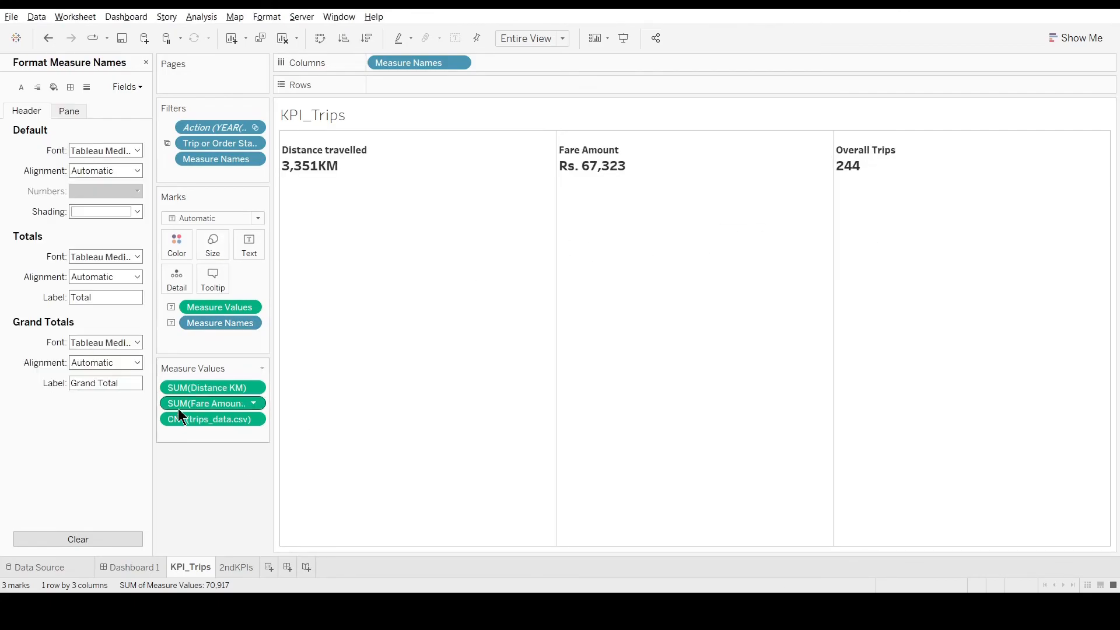
# - Order the KPI_Trips measures as Overall Trips, Distance travelled, Fare Amount, and change the distance suffix to " KM"
pyautogui.moveTo(177, 415); pyautogui.dragTo(221, 382)
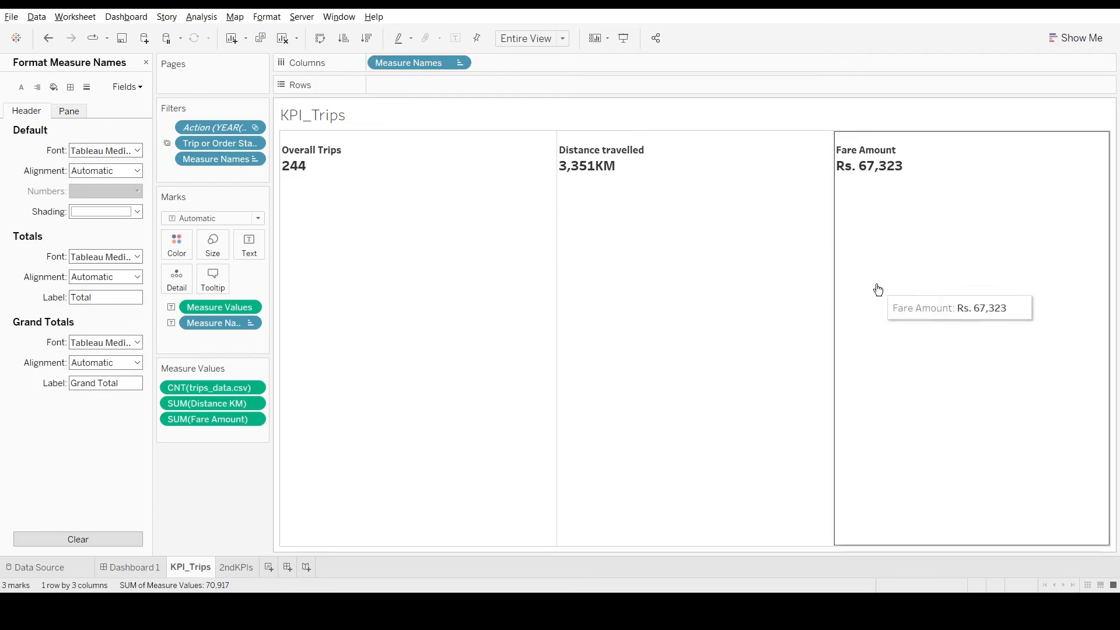
pyautogui.click(214, 403)
pyautogui.click(197, 465)
pyautogui.click(222, 404)
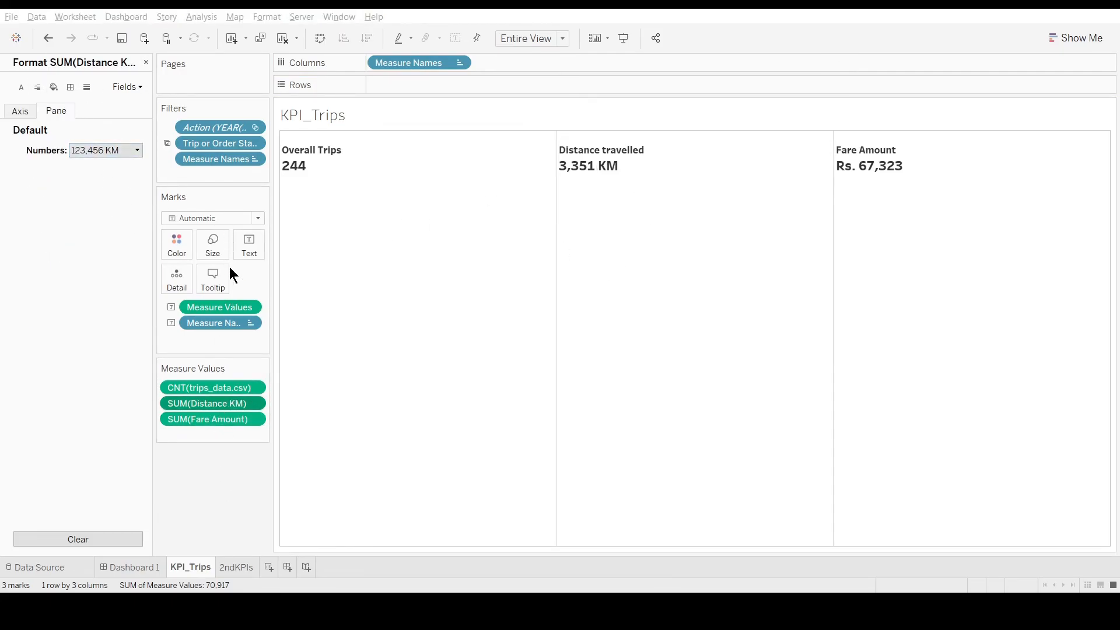
pyautogui.click(200, 478)
pyautogui.click(145, 63)
# - Reorder the KPI summary measures as Overall Trips, Distance travelled, Fare Amount to match the KPI row
pyautogui.click(151, 569)
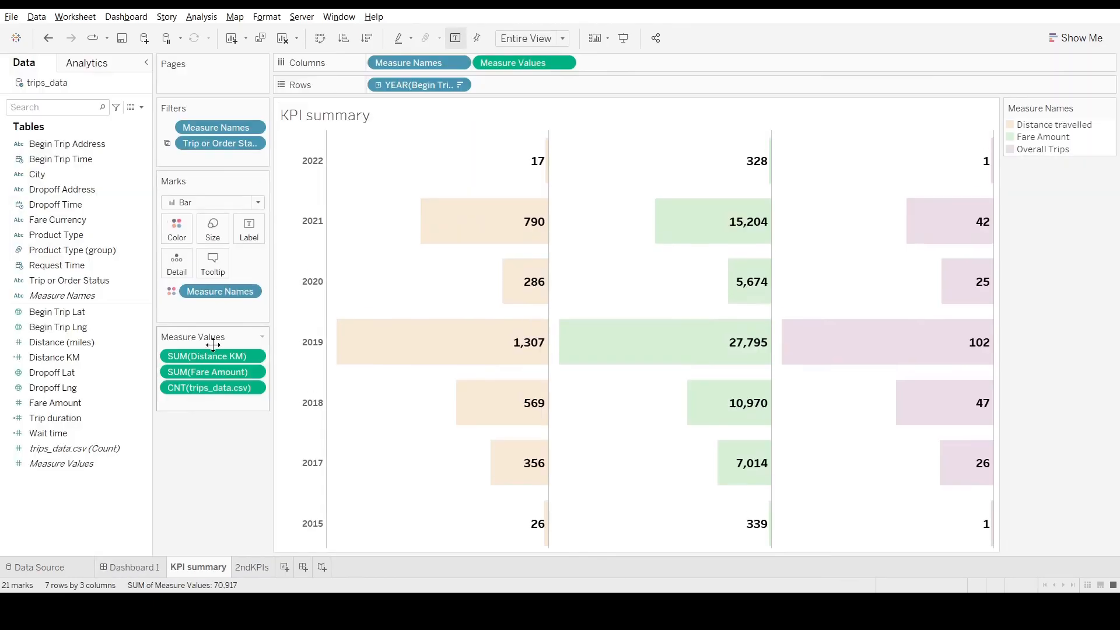
pyautogui.moveTo(1059, 151); pyautogui.dragTo(1050, 123)
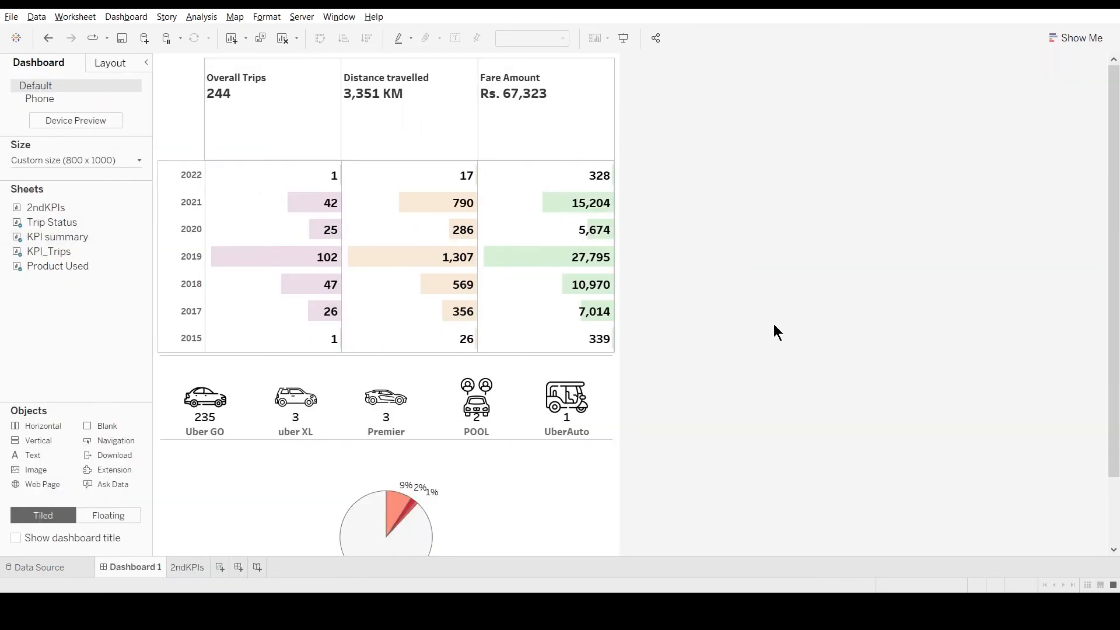
# - Move Product Used to the top of the dashboard, resize the sections below and insert a blank spacer beneath it
pyautogui.click(418, 377)
pyautogui.moveTo(385, 350); pyautogui.dragTo(378, 53)
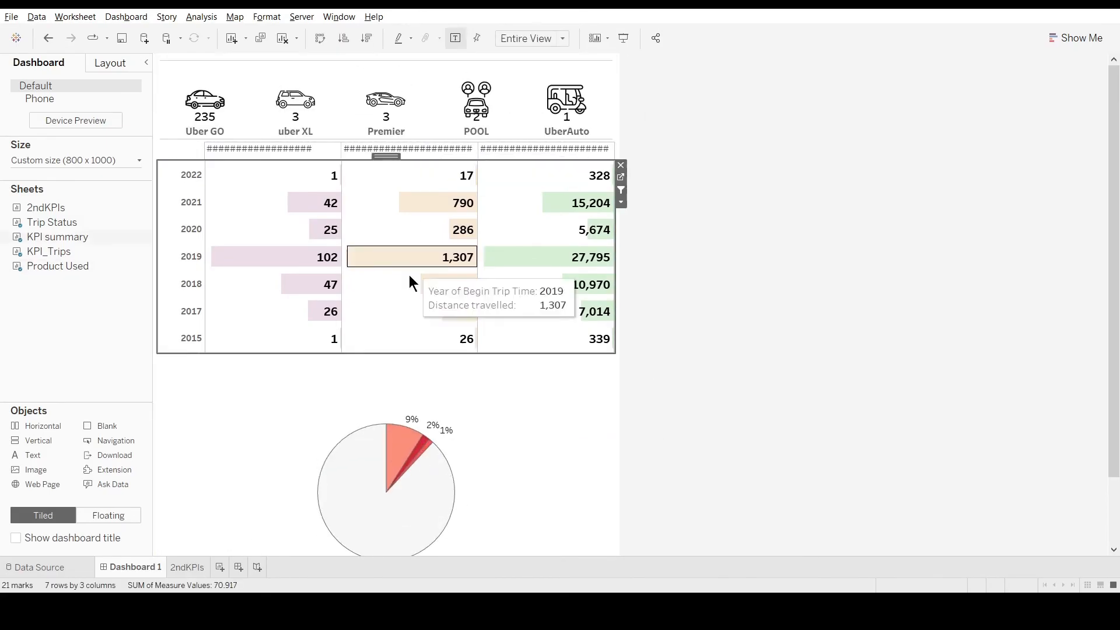
pyautogui.moveTo(401, 353); pyautogui.dragTo(401, 448)
pyautogui.moveTo(396, 163); pyautogui.dragTo(412, 245)
pyautogui.moveTo(102, 425); pyautogui.dragTo(389, 163)
# - Insert a blank spacer between the KPI_Trips row and the yearly table
pyautogui.click(833, 315)
pyautogui.scroll(-1, 802, 338)
pyautogui.click(394, 230)
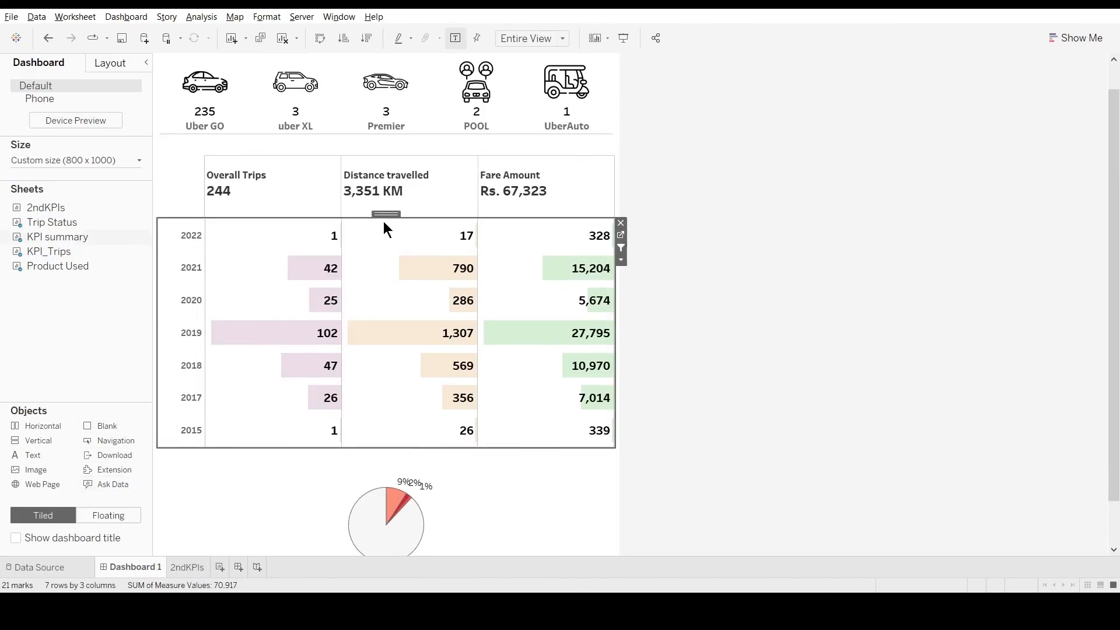
pyautogui.moveTo(384, 219); pyautogui.dragTo(384, 231)
pyautogui.click(882, 416)
pyautogui.moveTo(107, 426); pyautogui.dragTo(376, 327)
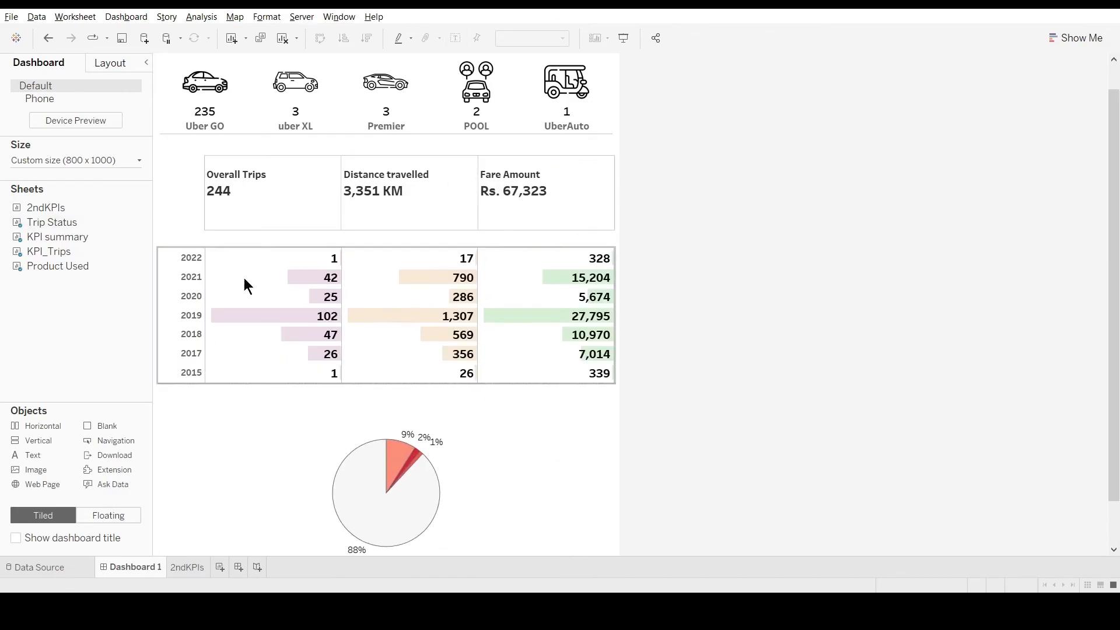
# - Place the 2ndKPIs sheet directly below KPI_Trips without title or headers, and close the gap above the yearly table
pyautogui.moveTo(73, 207); pyautogui.dragTo(295, 193)
pyautogui.click(282, 210)
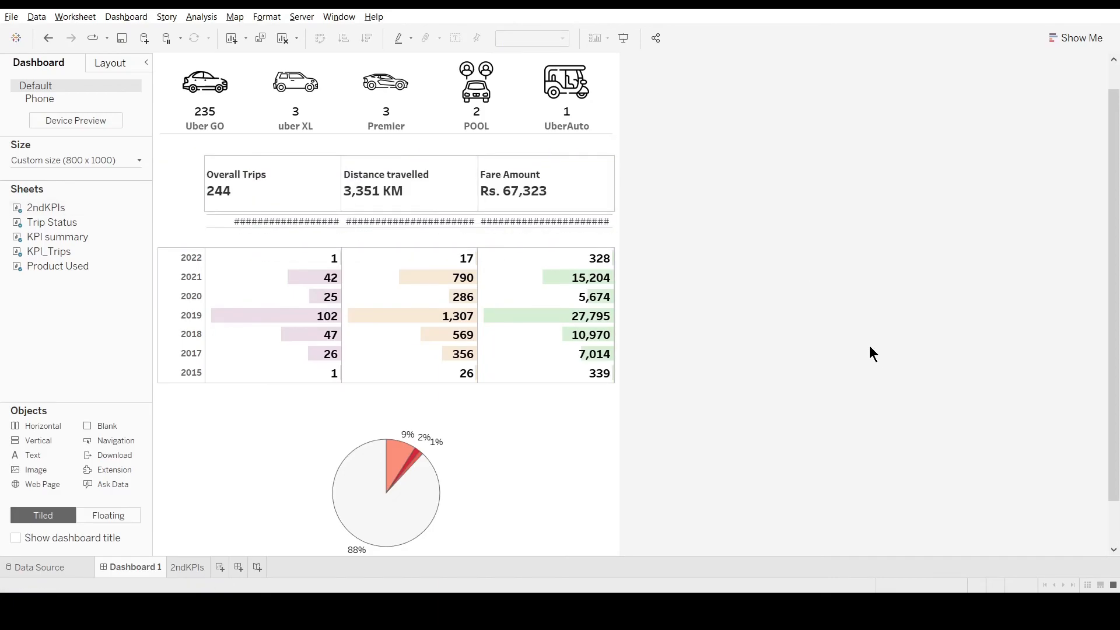
pyautogui.moveTo(612, 231); pyautogui.dragTo(618, 236)
pyautogui.click(510, 257)
pyautogui.click(519, 230)
pyautogui.moveTo(520, 244); pyautogui.dragTo(520, 236)
# - Edit the 2ndKPIs label so each average value and its measure name share one line
pyautogui.click(187, 567)
pyautogui.click(253, 235)
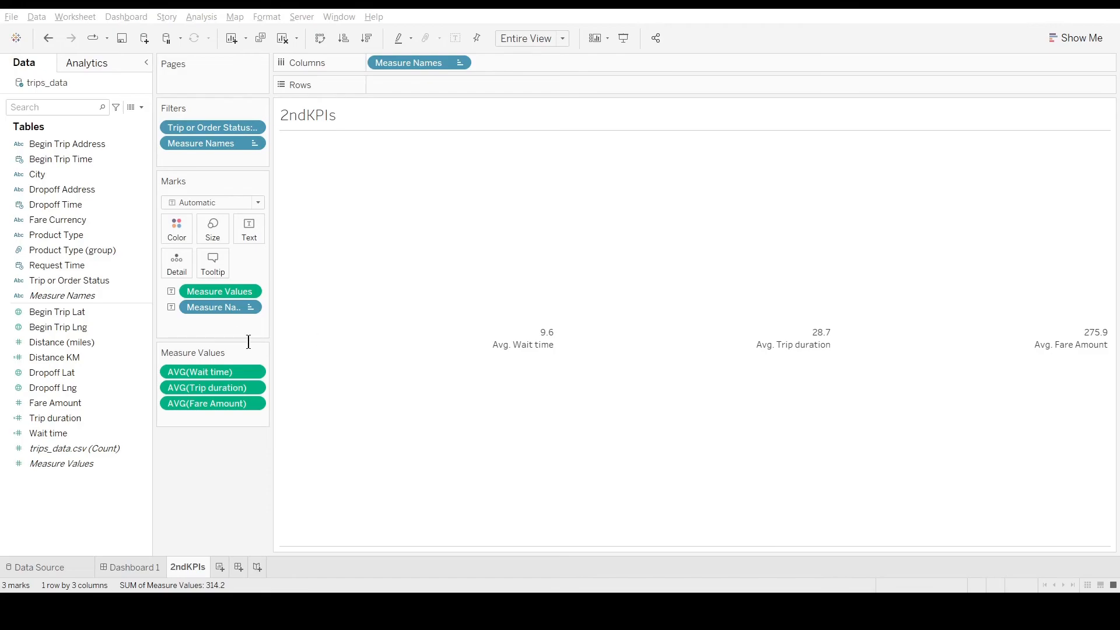
pyautogui.click(129, 567)
# - Format the average Fare Amount in 2ndKPIs as a whole number with the prefix "Rs."
pyautogui.click(619, 236)
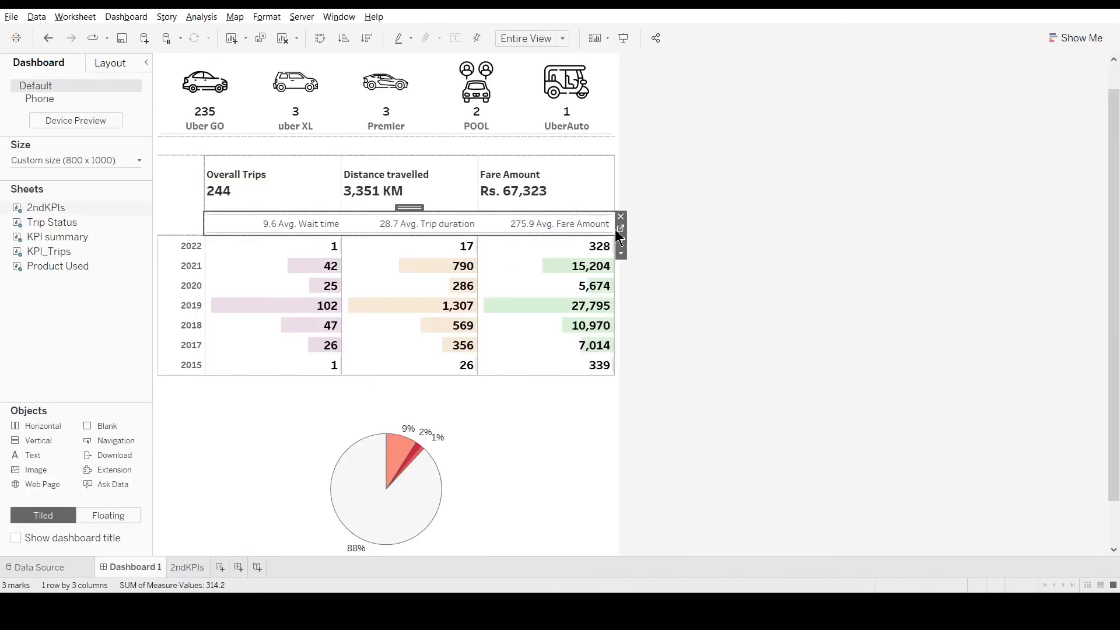
pyautogui.click(620, 229)
pyautogui.rightClick(219, 403)
pyautogui.click(244, 220)
pyautogui.click(137, 151)
pyautogui.click(141, 188)
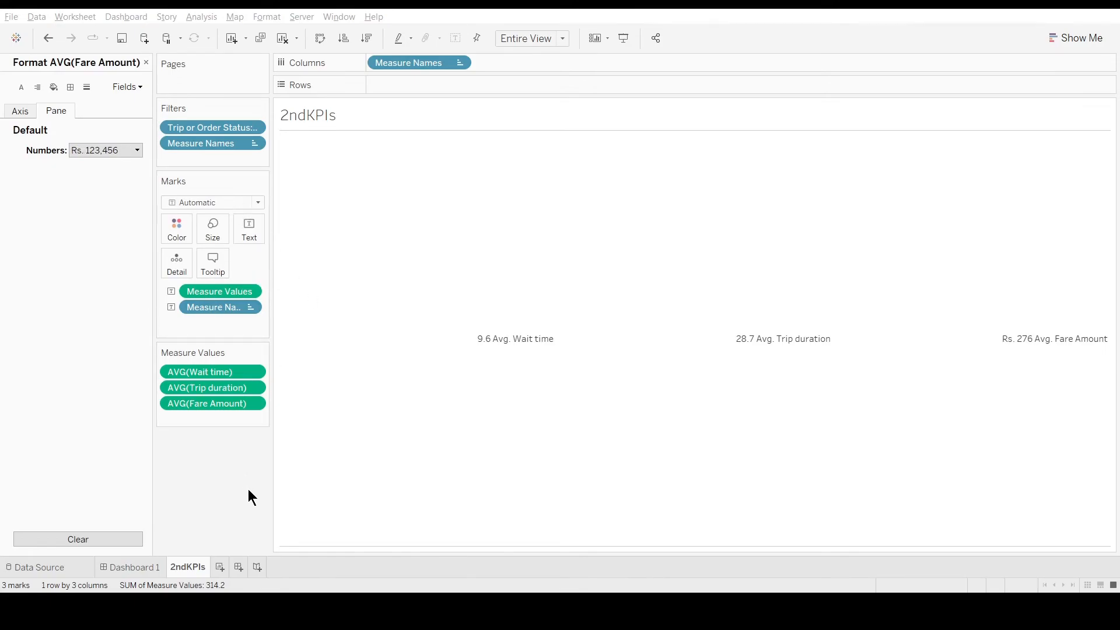
pyautogui.press('BackSpace')
pyautogui.click(500, 452)
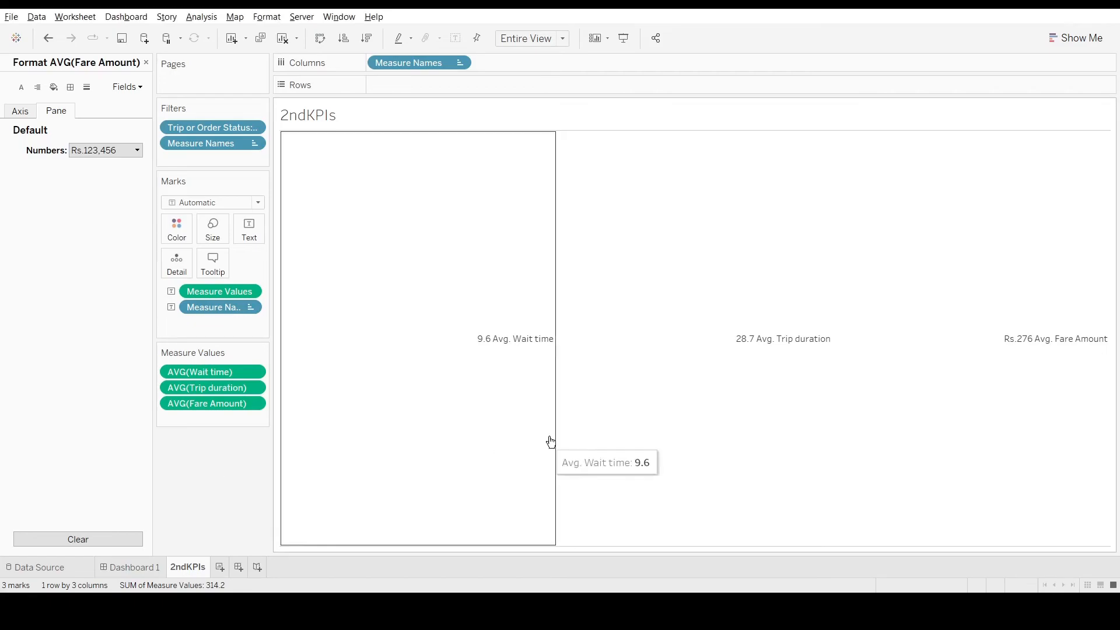
# - Format average Trip duration and average Wait time with one decimal place and the suffix "mins"
pyautogui.click(104, 149)
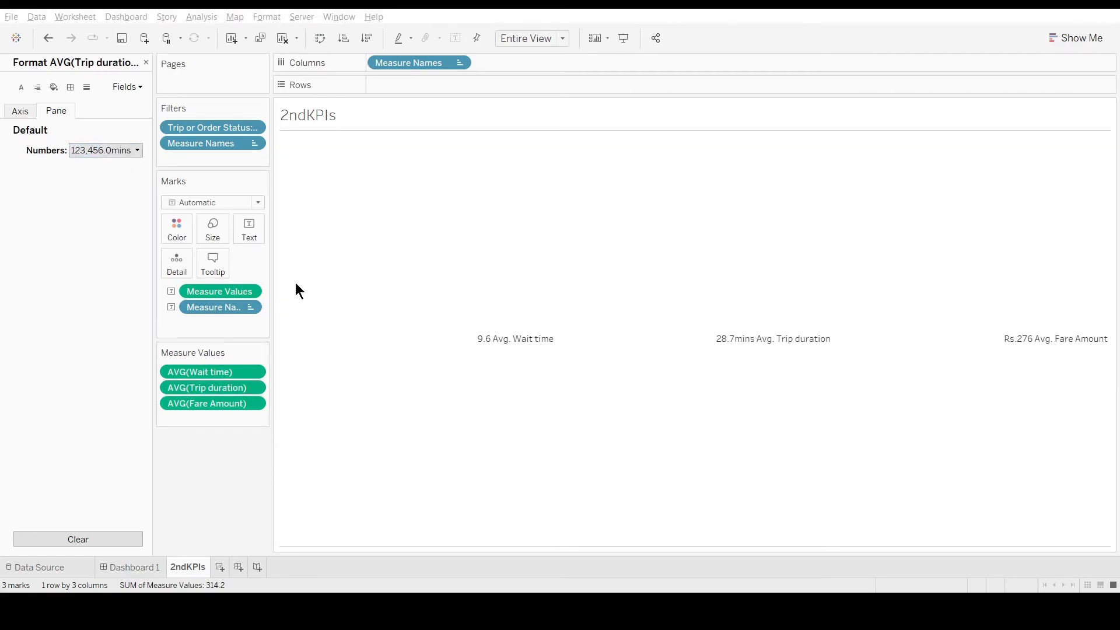
pyautogui.click(221, 374)
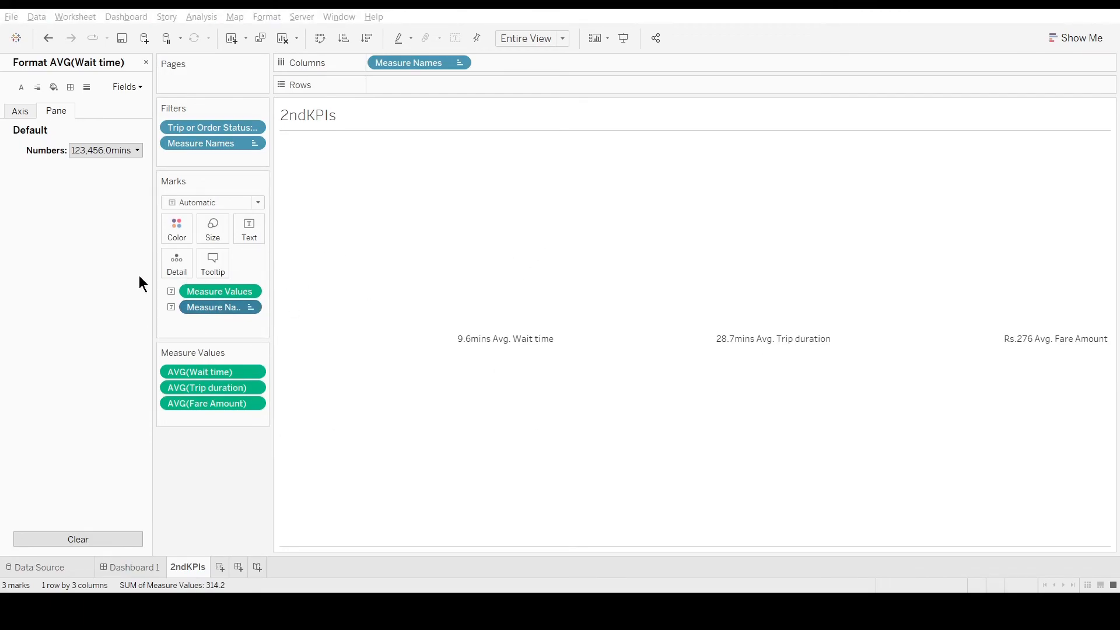
# - Make the average values bold in the 2ndKPIs label, keeping the measure names in regular weight
pyautogui.click(299, 275)
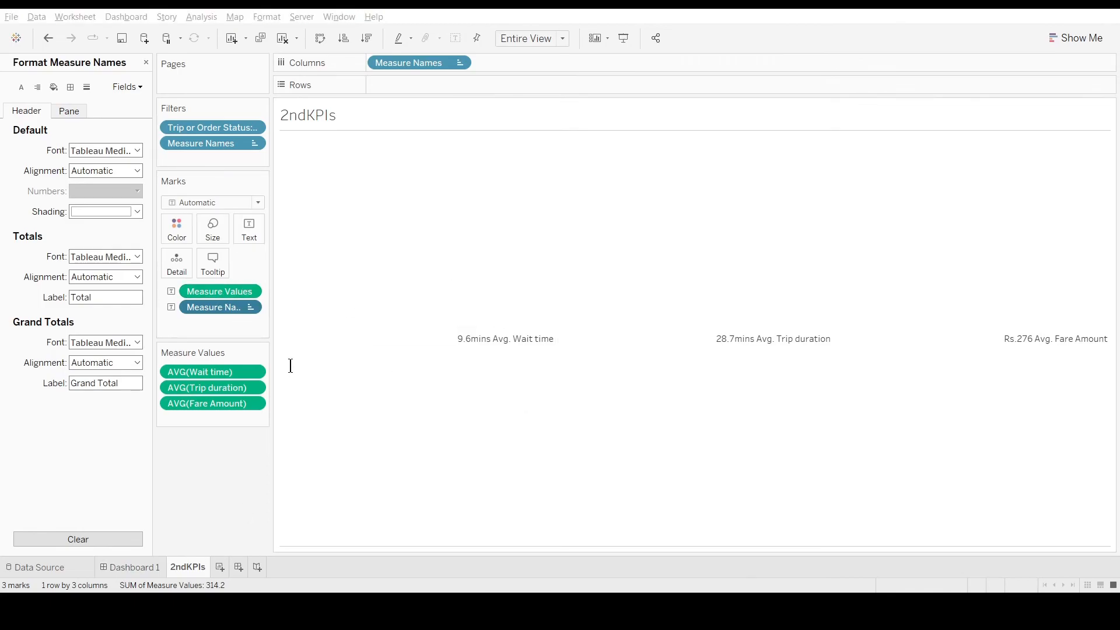
pyautogui.click(407, 485)
pyautogui.click(131, 566)
pyautogui.click(843, 318)
pyautogui.scroll(1, 843, 317)
# - Remove the borders and row and column dividers from the KPI_Trips and 2ndKPIs sheets on the dashboard
pyautogui.click(527, 217)
pyautogui.click(526, 217)
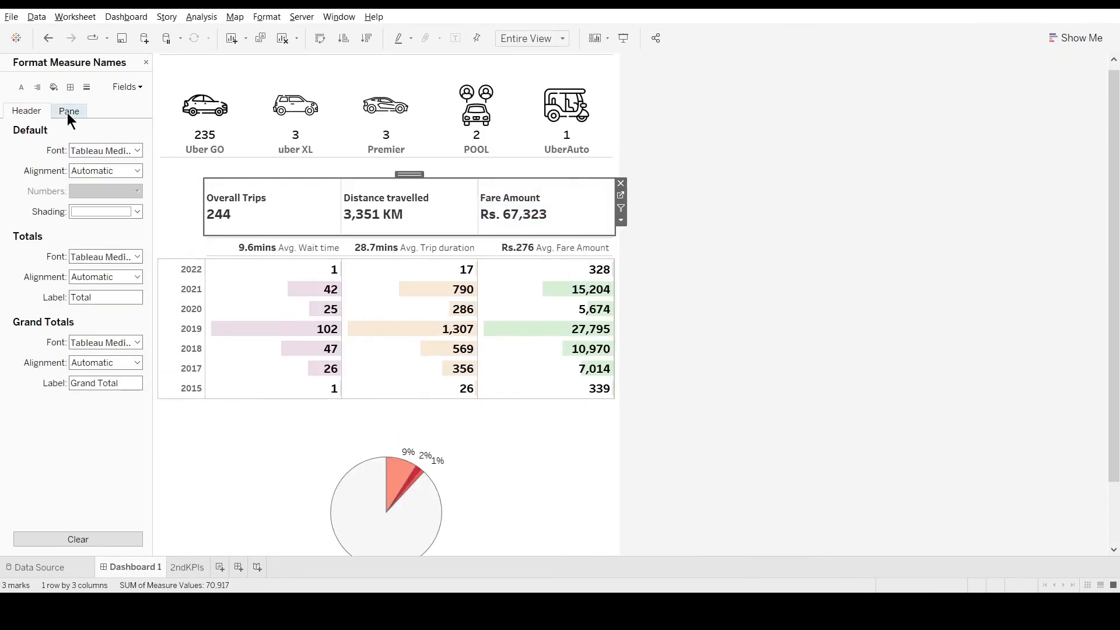
pyautogui.click(70, 87)
pyautogui.click(106, 256)
pyautogui.click(88, 272)
pyautogui.click(95, 370)
pyautogui.click(91, 381)
pyautogui.click(118, 451)
pyautogui.click(91, 466)
pyautogui.click(724, 318)
pyautogui.click(271, 248)
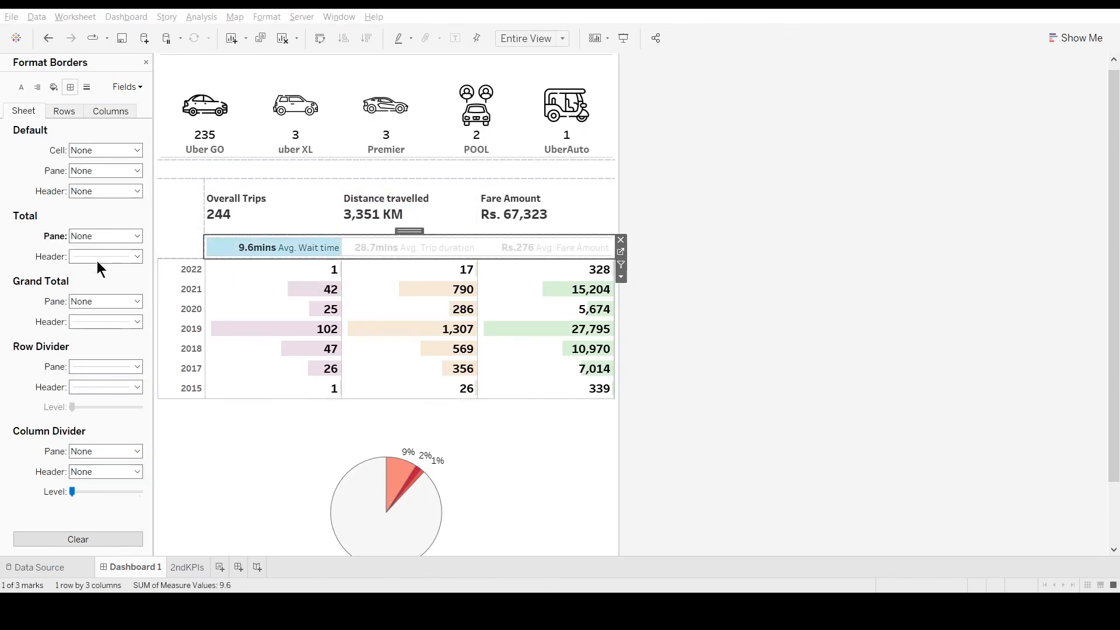
pyautogui.click(866, 373)
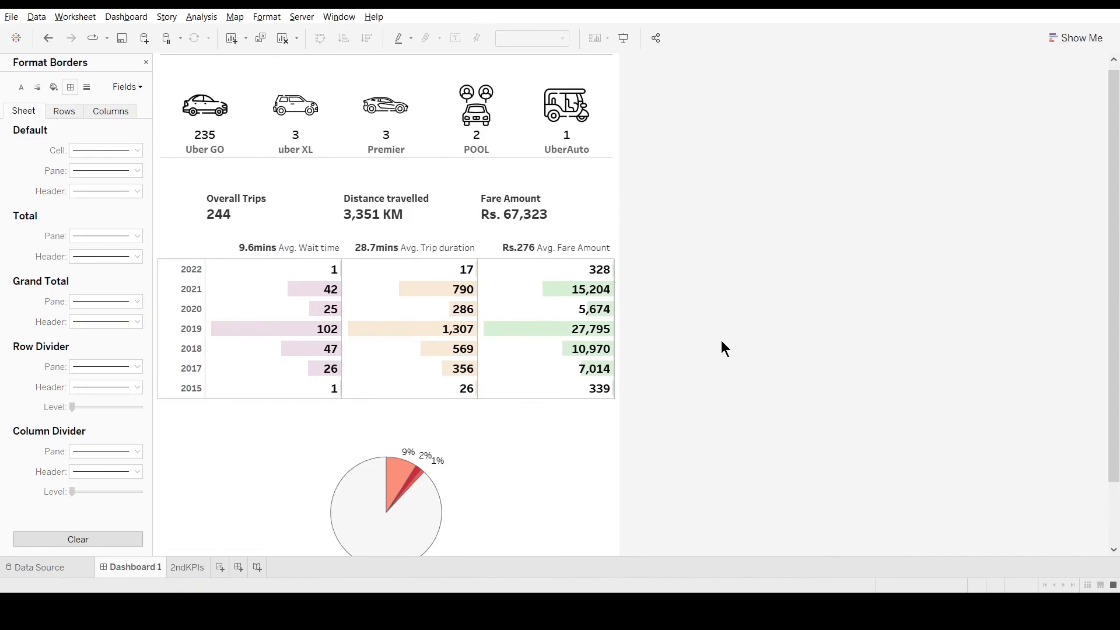
# - Reduce the font size of the 2ndKPIs label text and close the formatting options
pyautogui.click(601, 249)
pyautogui.click(622, 251)
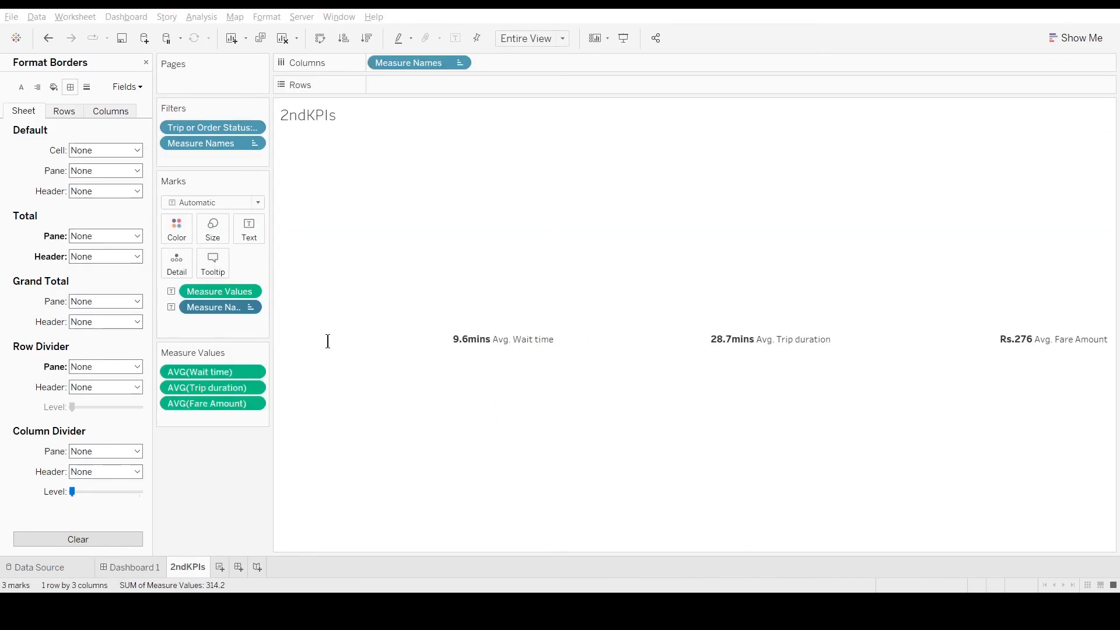
pyautogui.click(135, 565)
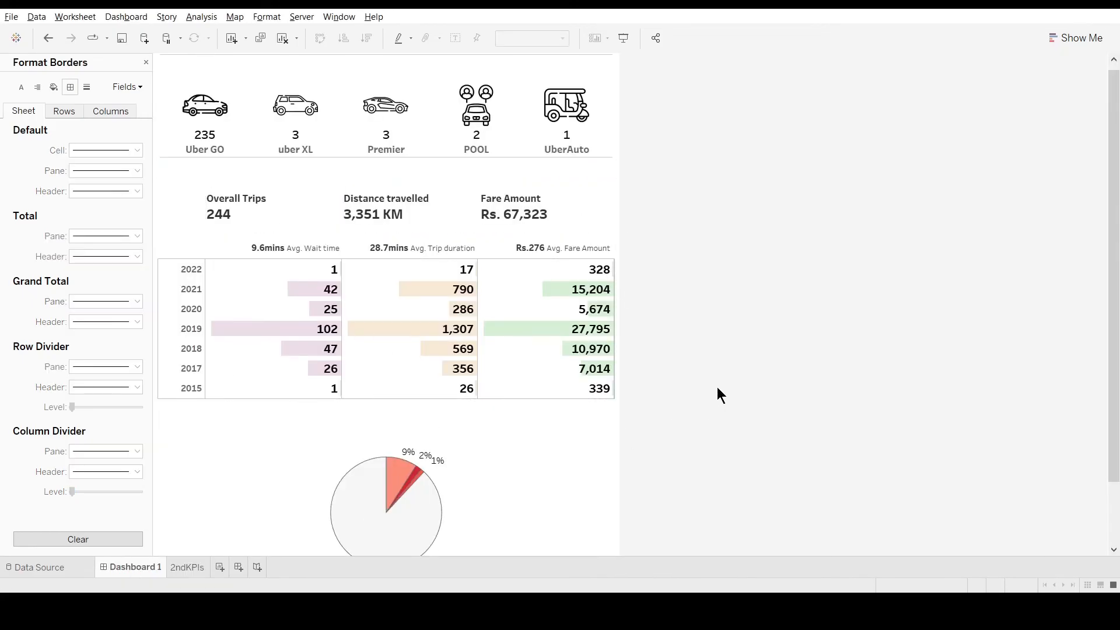
pyautogui.click(145, 62)
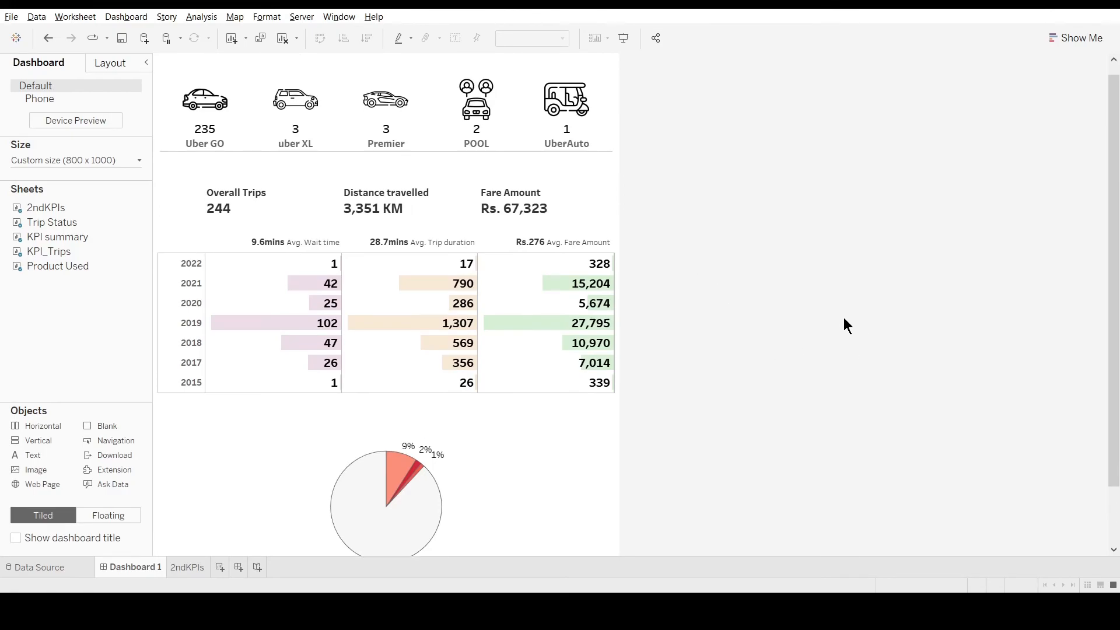
# - Move the 2ndKPIs sheet above KPI_Trips on the dashboard and left-align its label text
pyautogui.scroll(1, 502, 431)
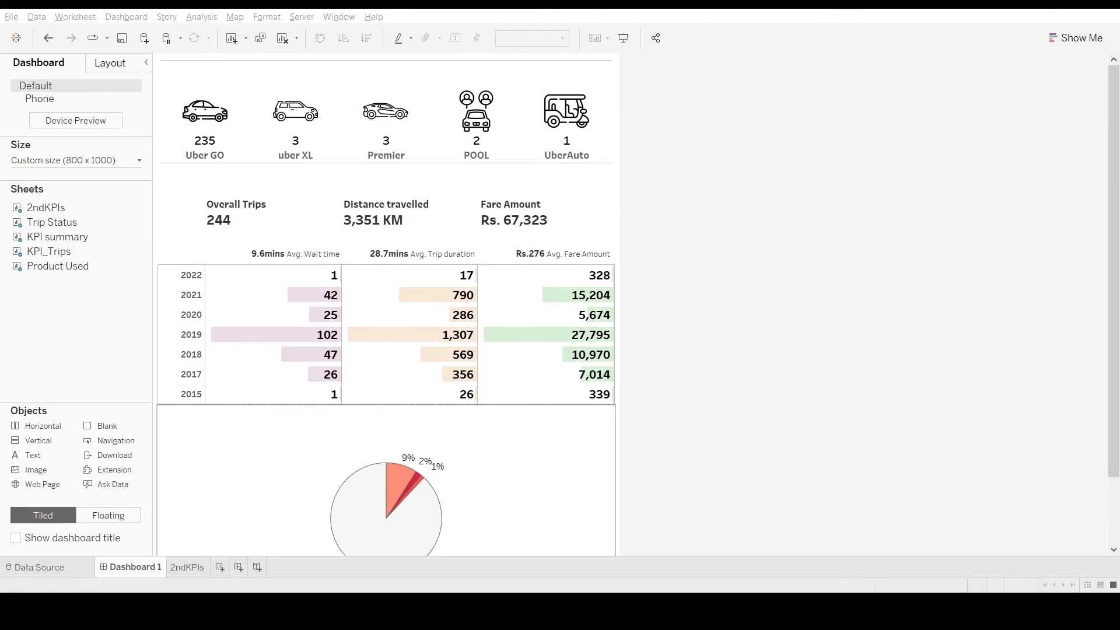
pyautogui.click(339, 260)
pyautogui.moveTo(410, 239); pyautogui.dragTo(373, 199)
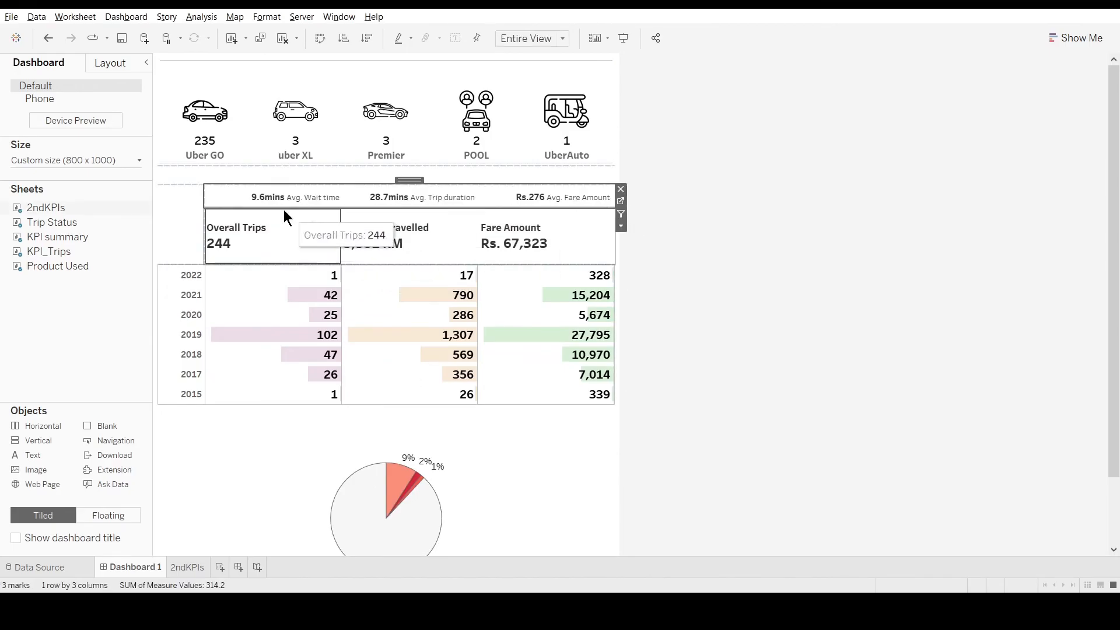
pyautogui.click(621, 204)
pyautogui.click(131, 567)
# - Right-align the label text of the KPI_Trips sheet
pyautogui.click(310, 251)
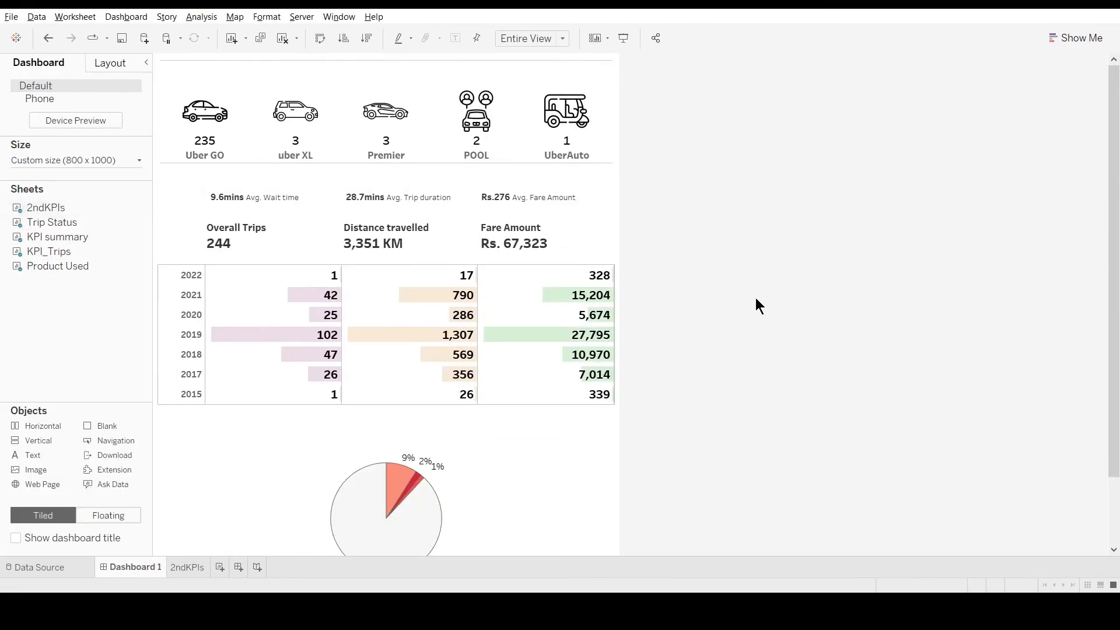
pyautogui.click(621, 224)
pyautogui.click(252, 260)
pyautogui.click(315, 356)
pyautogui.click(315, 421)
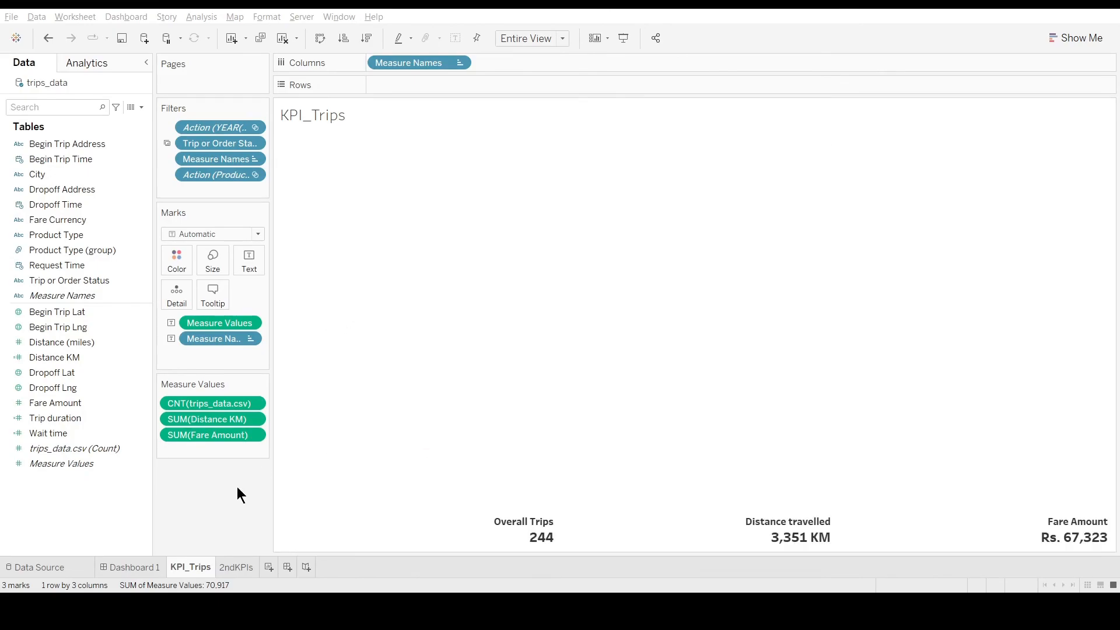
pyautogui.click(130, 567)
# - Edit the KPI_Trips label so each value sits above its measure name
pyautogui.click(583, 245)
pyautogui.click(619, 217)
pyautogui.click(423, 454)
pyautogui.click(130, 567)
pyautogui.click(443, 248)
pyautogui.click(620, 223)
pyautogui.click(249, 260)
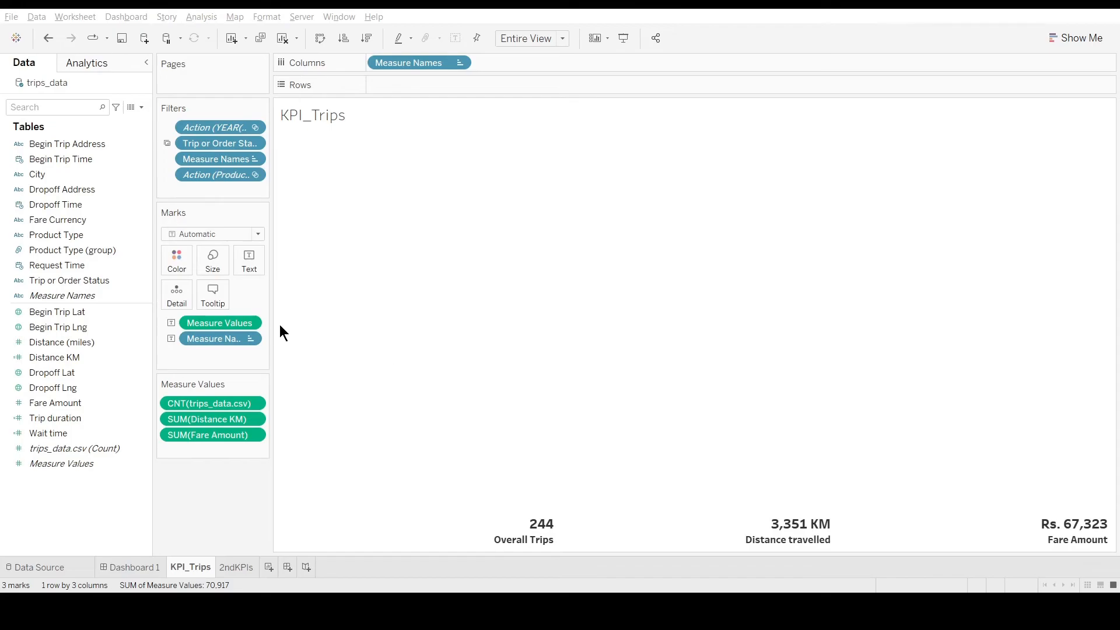
pyautogui.click(130, 567)
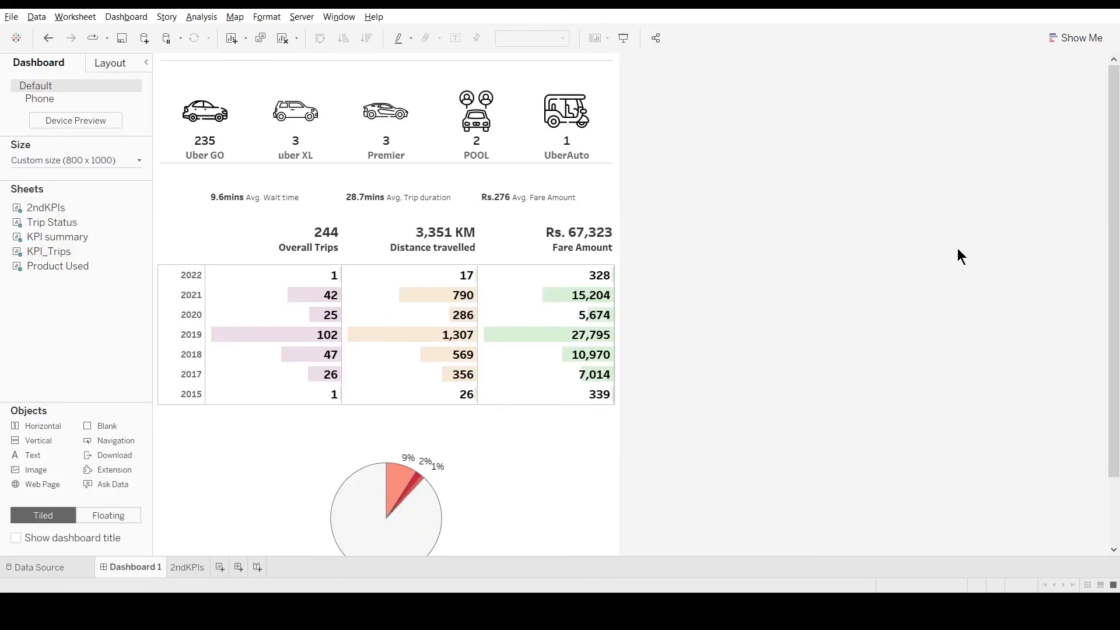
# - Edit the 2ndKPIs label so each measure name comes first, followed by a colon and its bold value
pyautogui.click(599, 199)
pyautogui.click(622, 181)
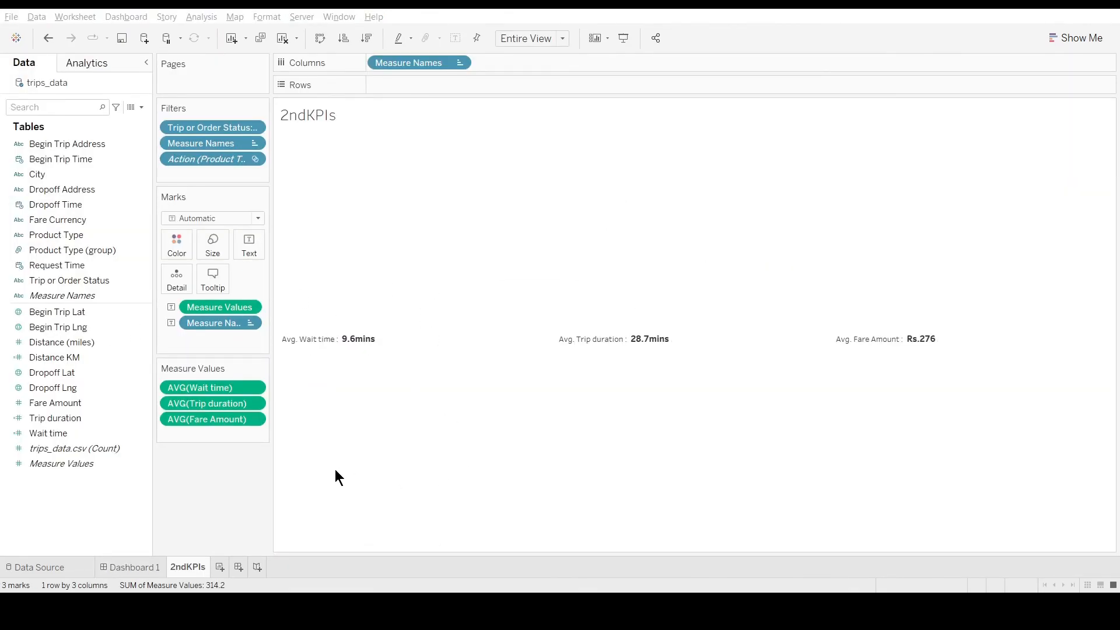
pyautogui.hotkey('ctrl', 'shift', 'Tab')
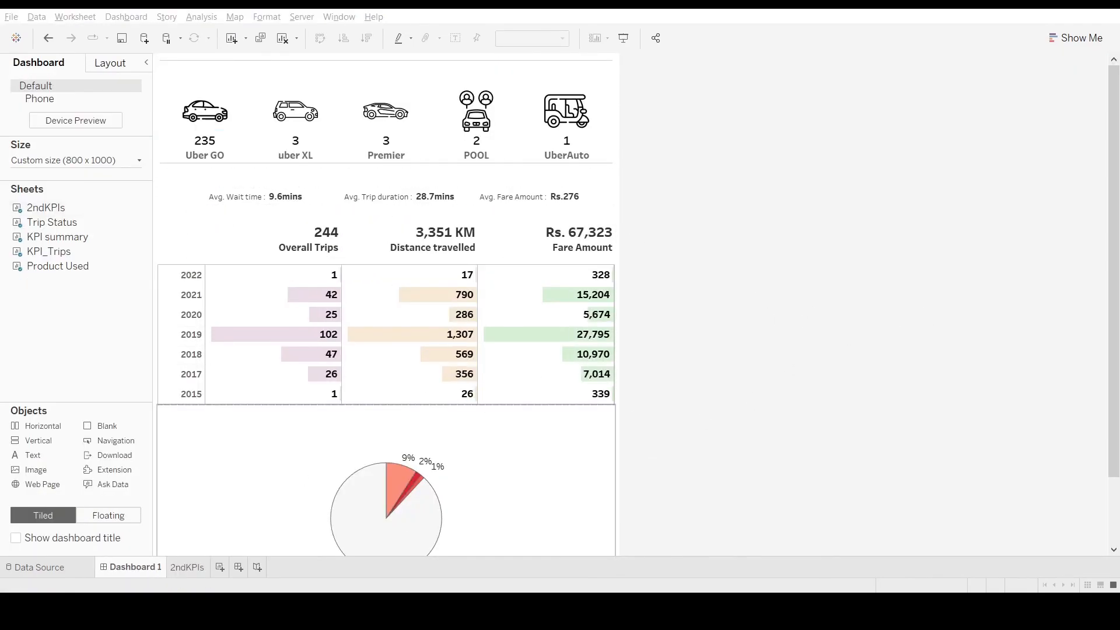
# - Set the Fare Amount prefix to "₹" in KPI_Trips and for the average Fare Amount in 2ndKPIs
pyautogui.click(583, 236)
pyautogui.click(621, 227)
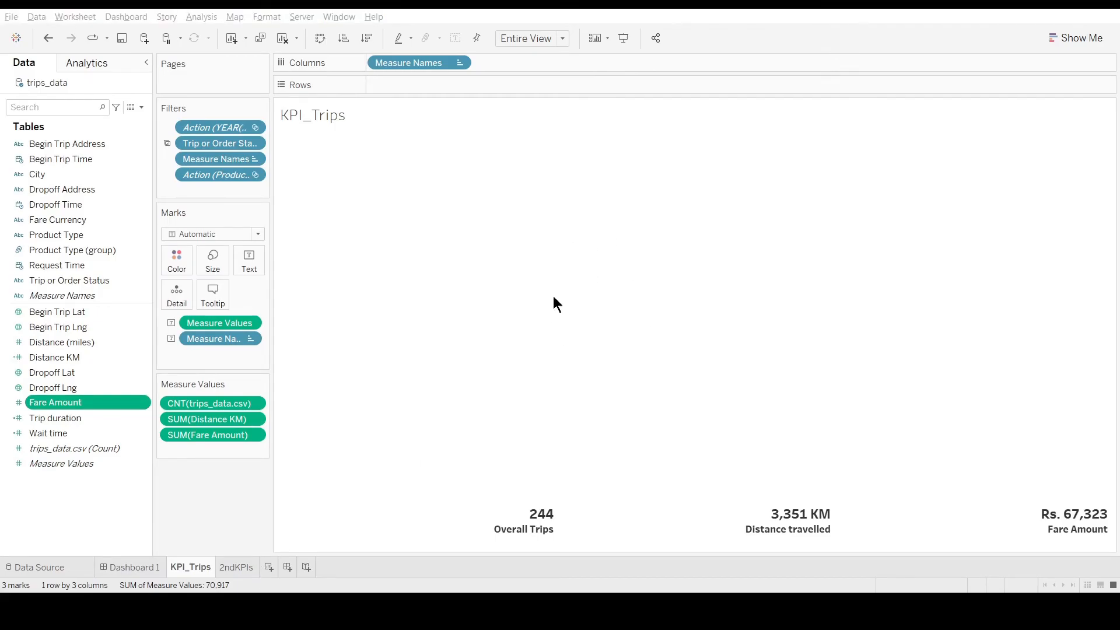
pyautogui.click(254, 434)
pyautogui.click(303, 166)
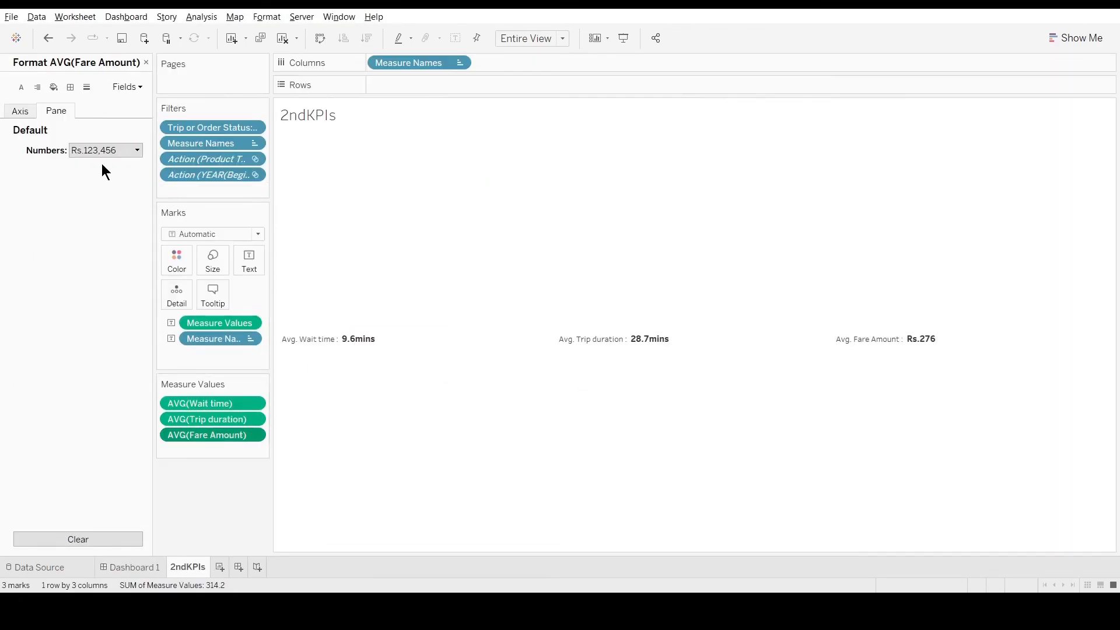
pyautogui.click(131, 567)
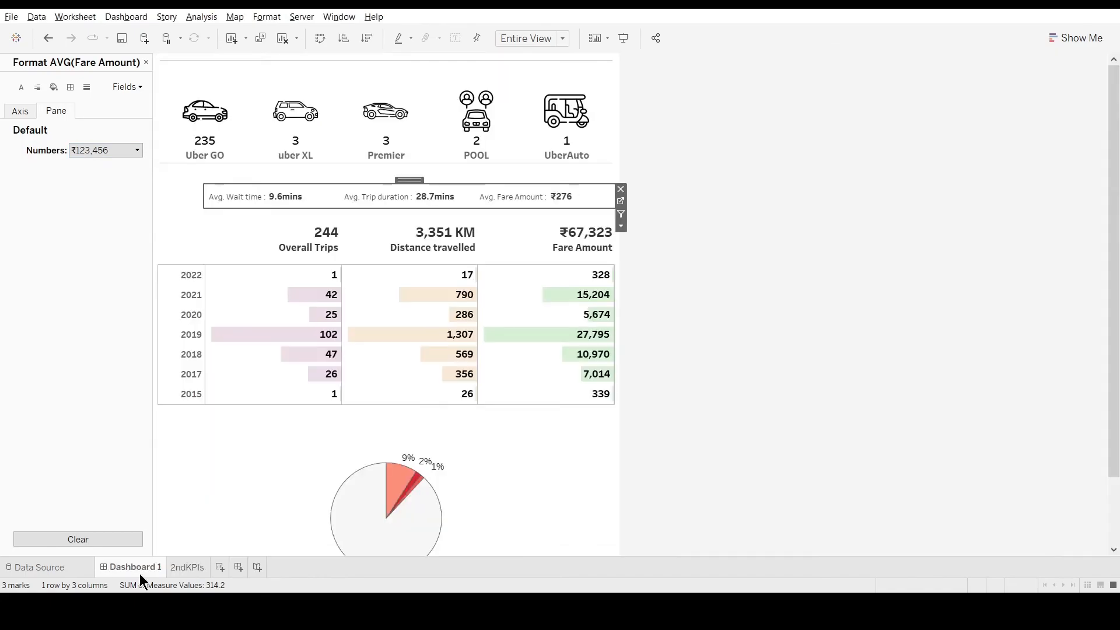
pyautogui.click(146, 62)
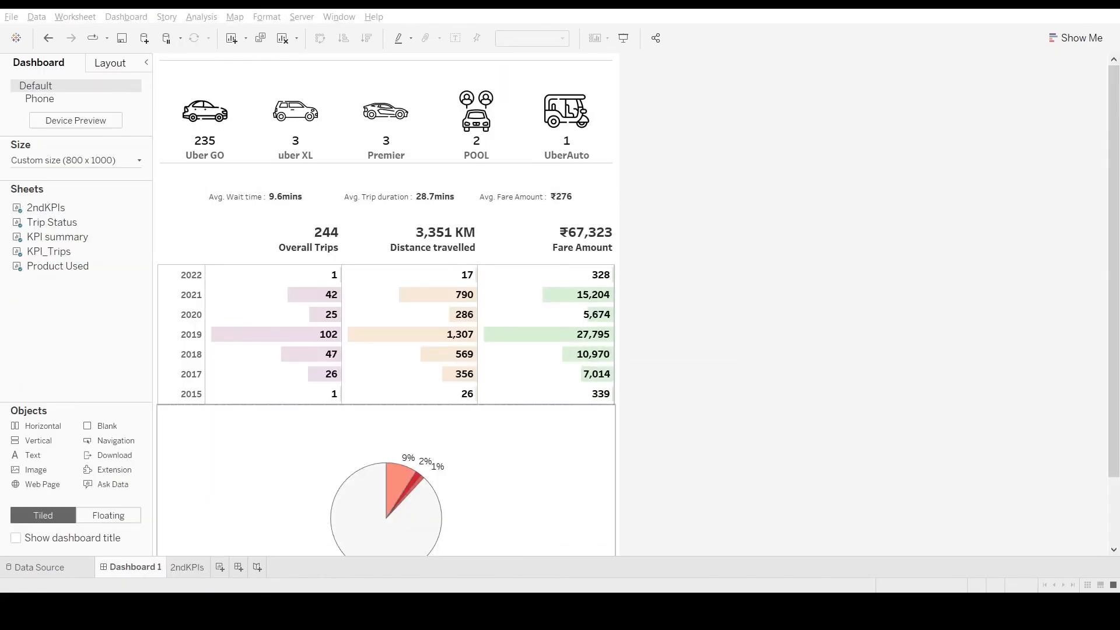
# - Add a placeholder value of 0 to the rows of the Product Used sheet
pyautogui.click(595, 82)
pyautogui.click(622, 79)
pyautogui.doubleClick(438, 84)
pyautogui.write('1')
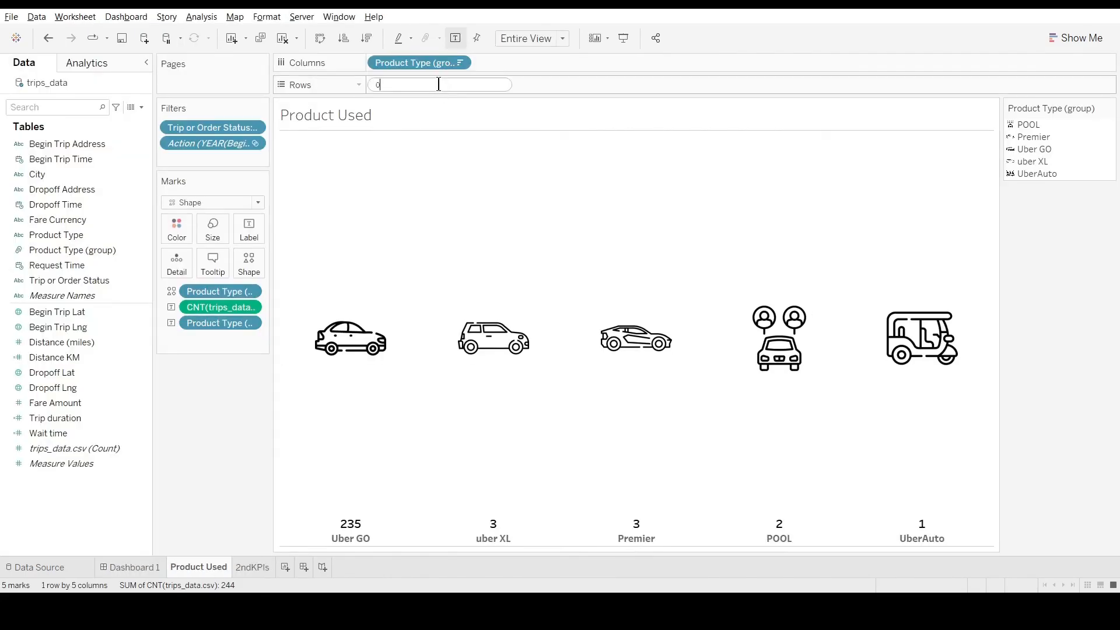
pyautogui.press('Return')
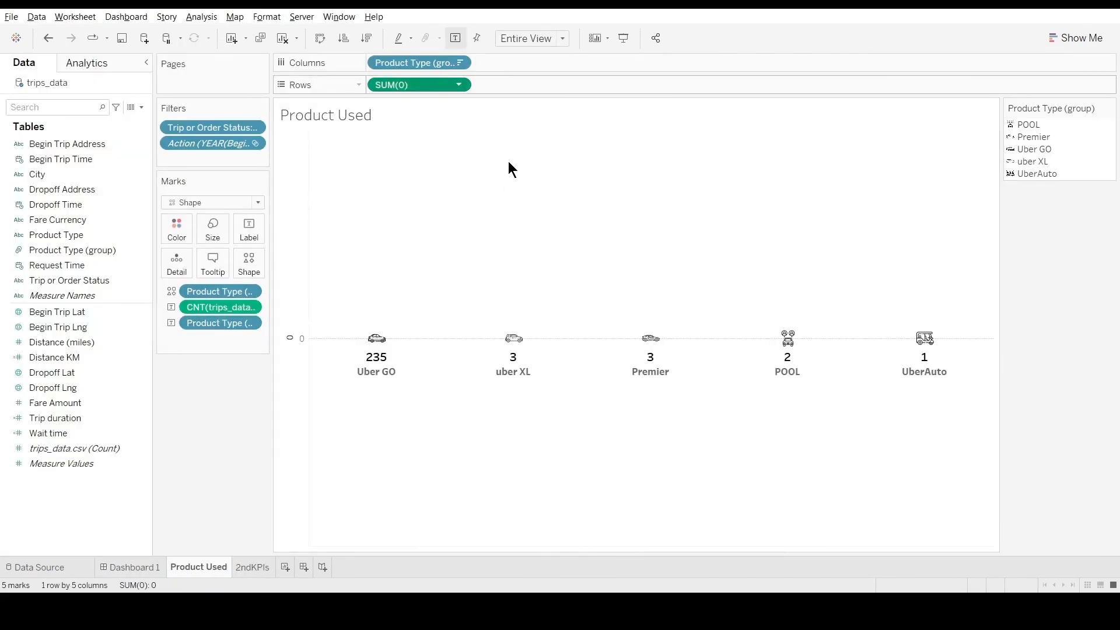
# - Turn the 0 placeholder into a dual axis of two averaged copies and enlarge the vehicle icons
pyautogui.rightClick(417, 85)
pyautogui.moveTo(418, 85); pyautogui.dragTo(554, 87)
pyautogui.rightClick(523, 86)
pyautogui.click(572, 263)
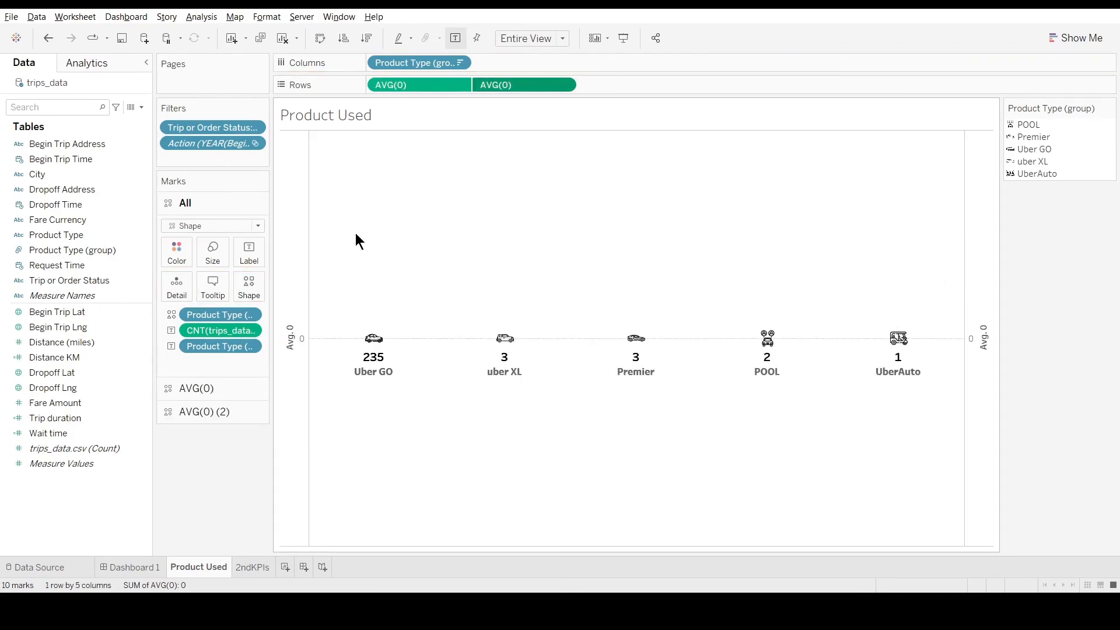
pyautogui.click(295, 318)
pyautogui.click(211, 204)
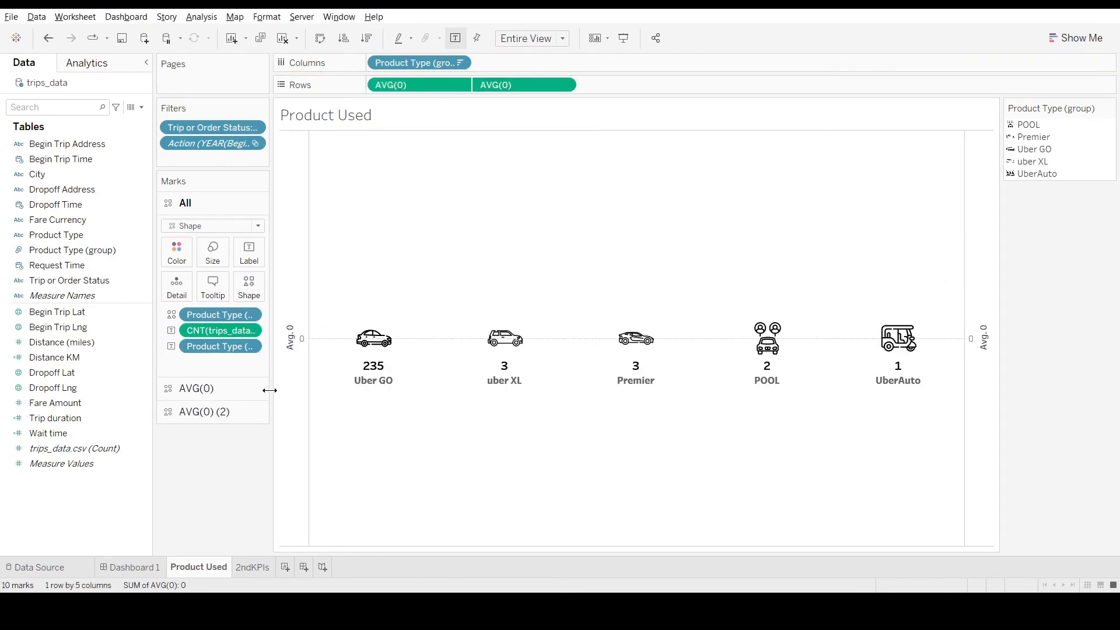
# - Convert the first AVG(0) marks to large dark circles without fields behind the icons, and lower the icon labels clear of them
pyautogui.click(221, 388)
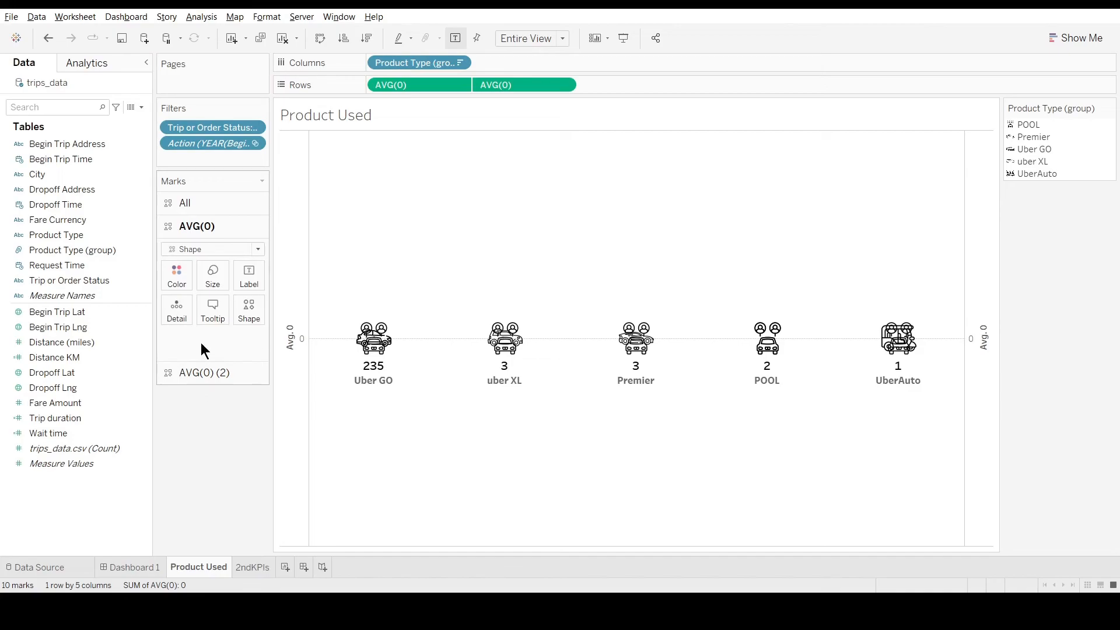
pyautogui.click(201, 344)
pyautogui.click(222, 267)
pyautogui.moveTo(255, 308)
pyautogui.mouseDown()
pyautogui.moveTo(289, 310)
pyautogui.moveTo(268, 309)
pyautogui.mouseUp()
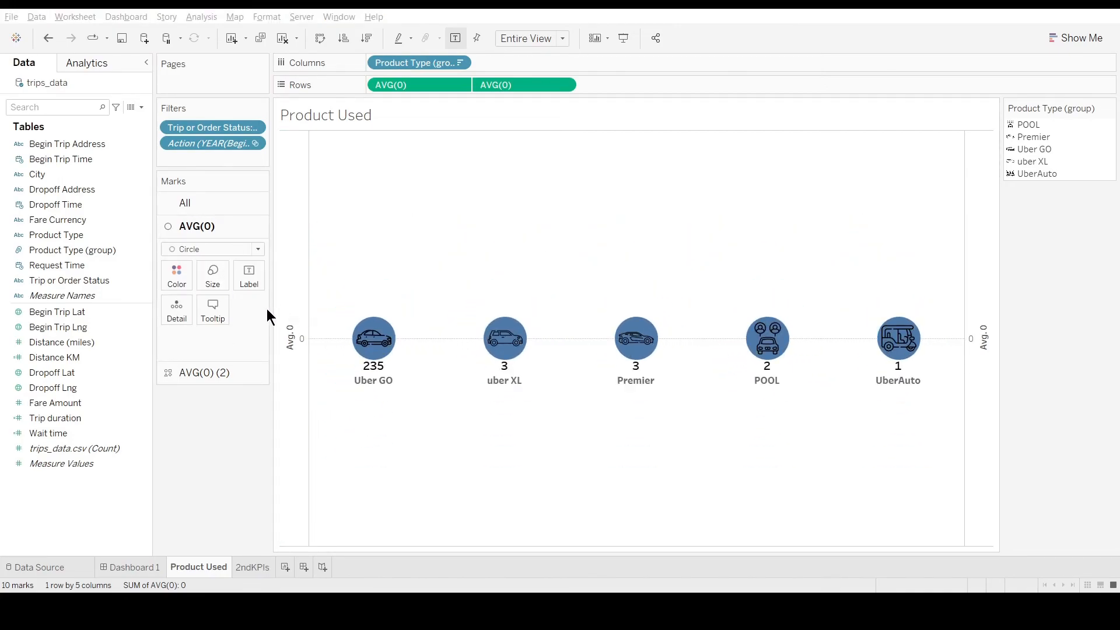
pyautogui.click(204, 372)
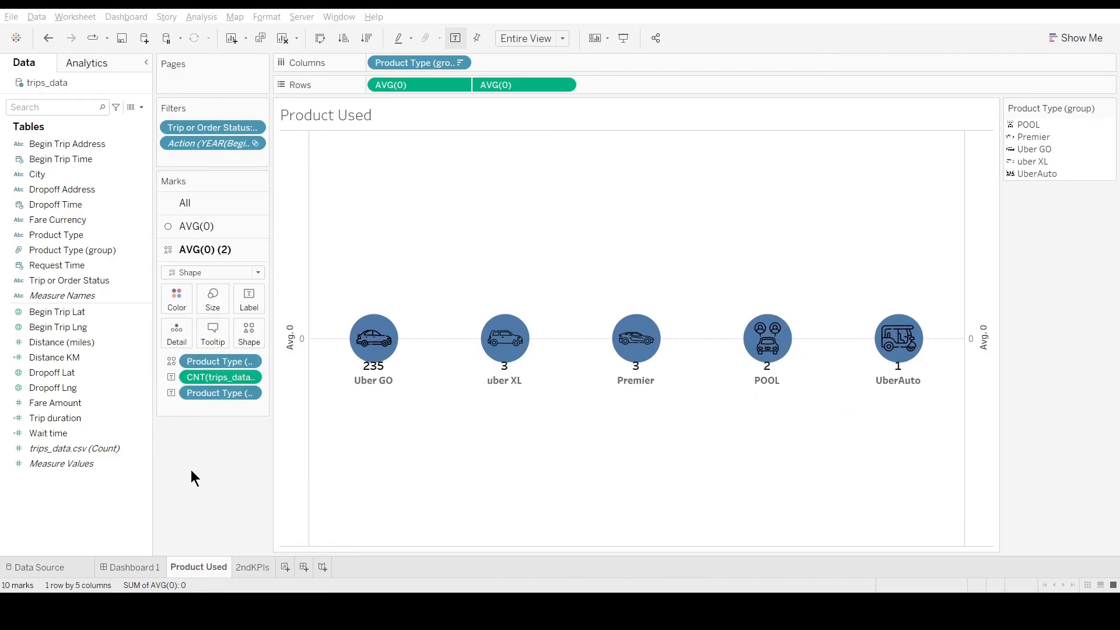
pyautogui.click(196, 226)
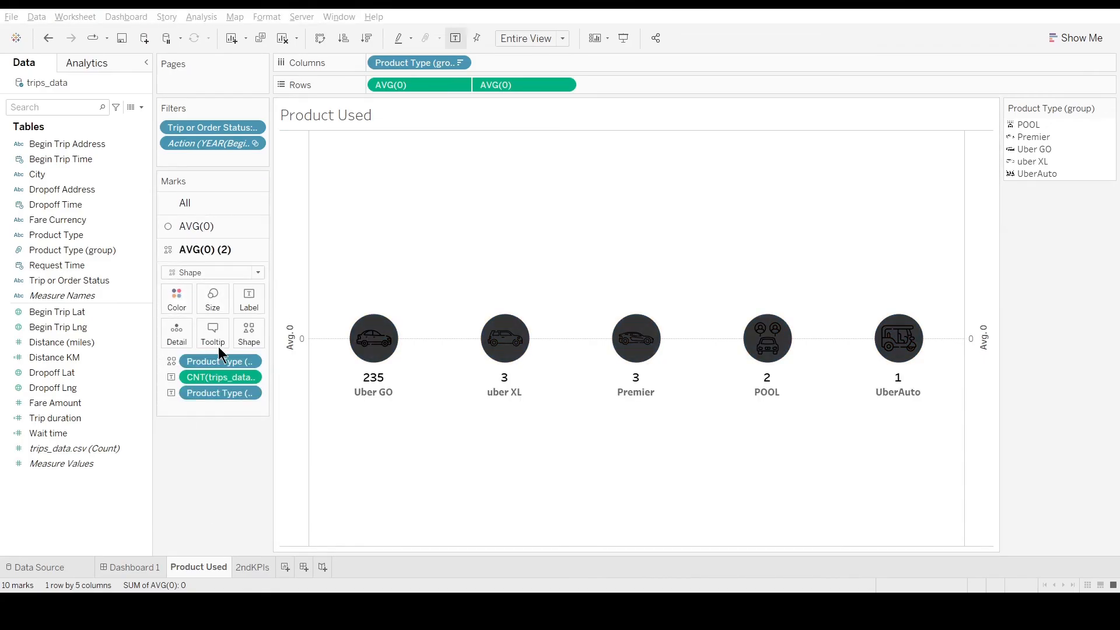
# - Create a discrete field with value 1, assign it to the color of the second AVG(0) marks, and make the icons white
pyautogui.doubleClick(639, 85)
pyautogui.write('1')
pyautogui.press('Return')
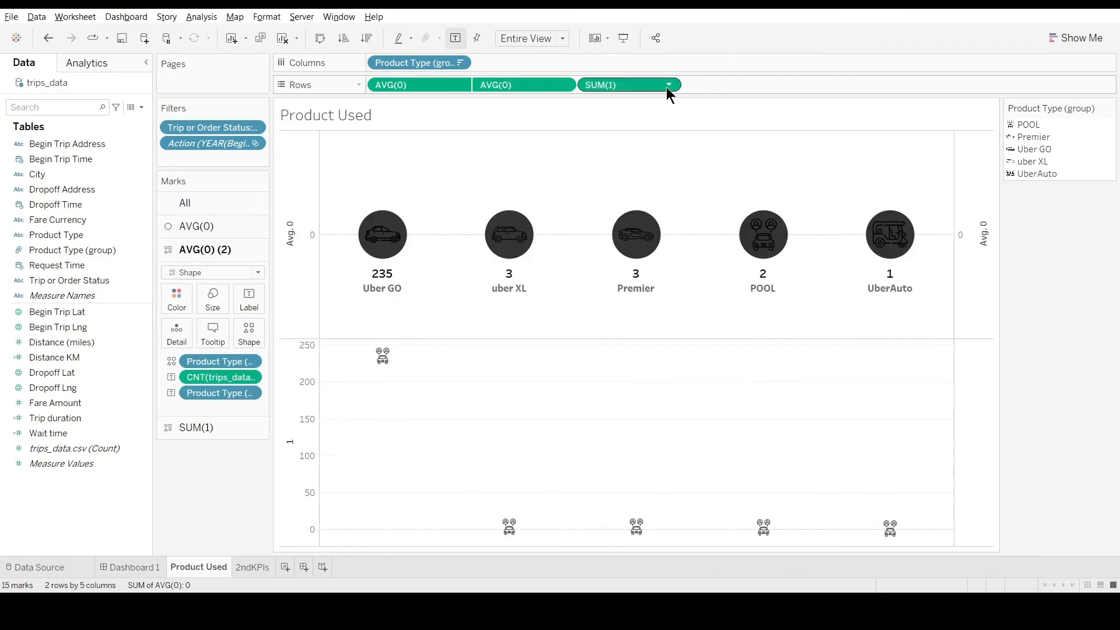
pyautogui.rightClick(641, 86)
pyautogui.click(764, 212)
pyautogui.rightClick(399, 87)
pyautogui.click(465, 307)
pyautogui.moveTo(396, 87); pyautogui.dragTo(177, 299)
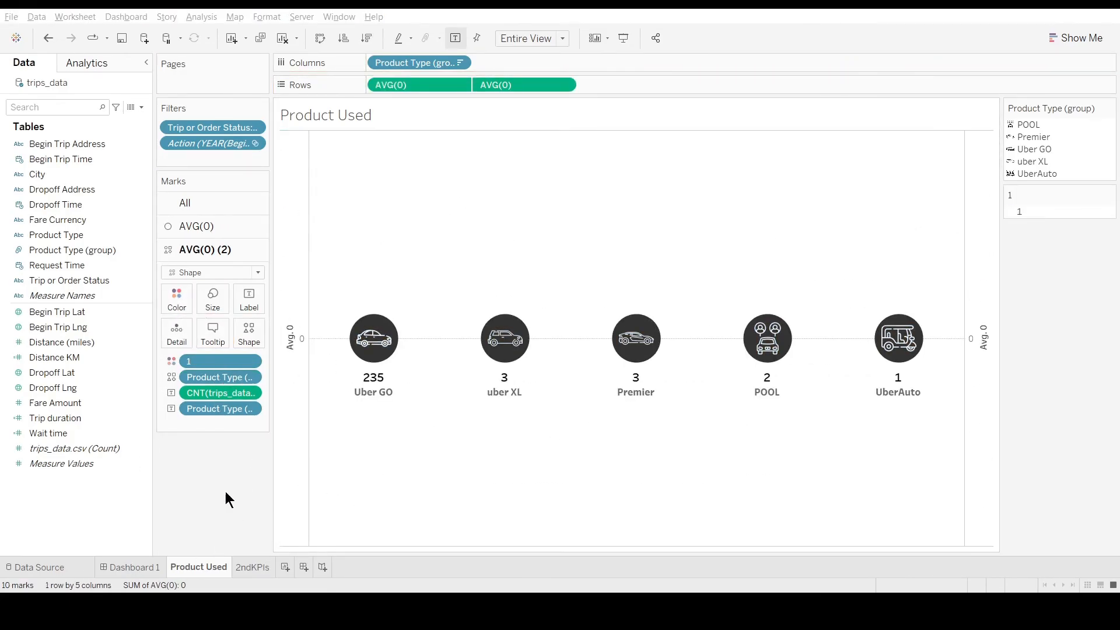
# - Hide both Product Used axes and set the sheet's row grid lines to None
pyautogui.click(132, 566)
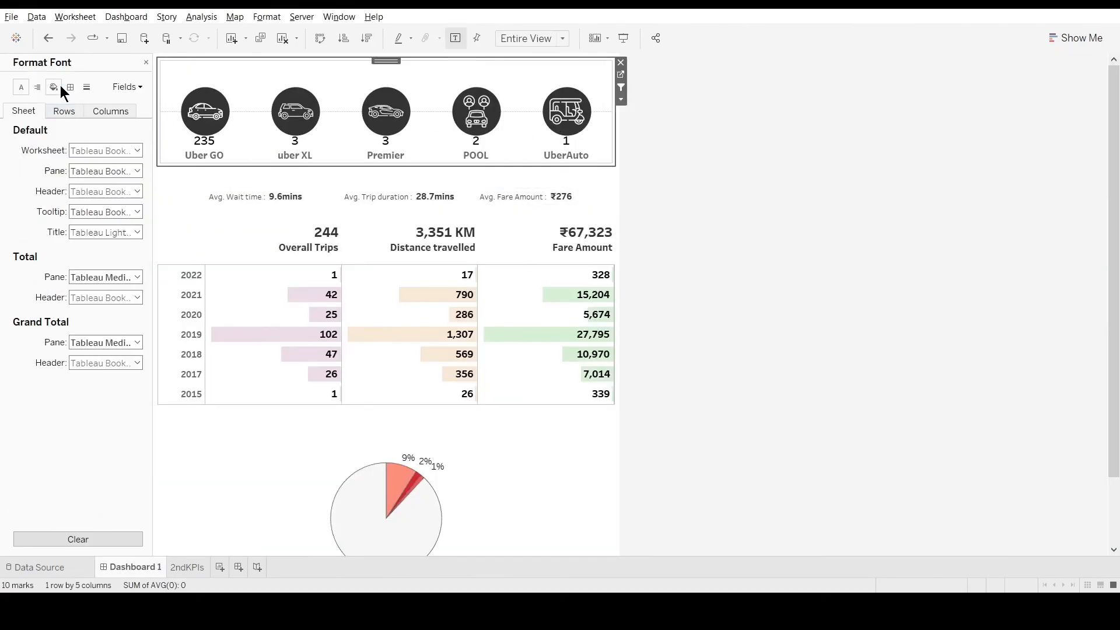
pyautogui.click(87, 87)
pyautogui.click(69, 112)
pyautogui.click(106, 151)
pyautogui.click(101, 166)
pyautogui.click(29, 112)
# - Set the zero lines, trend lines and axis ticks of Product Used to None
pyautogui.click(71, 88)
pyautogui.click(86, 87)
pyautogui.click(98, 272)
pyautogui.click(101, 289)
pyautogui.click(106, 112)
pyautogui.click(25, 112)
pyautogui.click(93, 171)
pyautogui.click(83, 187)
pyautogui.click(96, 191)
pyautogui.click(99, 208)
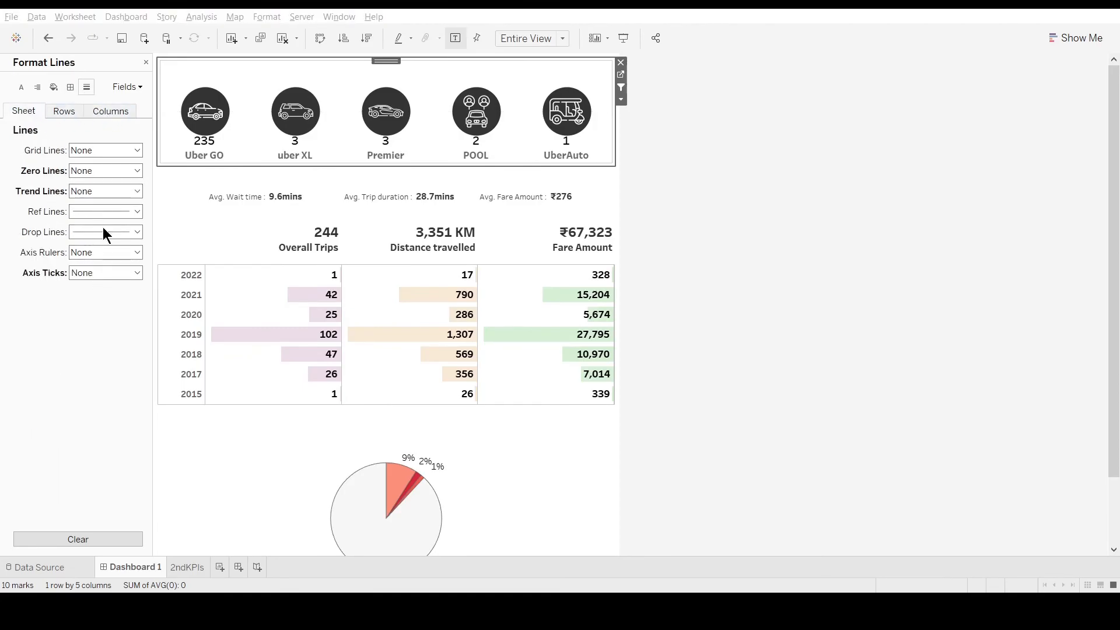
# - Remove the grand total borders and row and column dividers from Product Used, and preview the dashboard in presentation mode
pyautogui.click(70, 87)
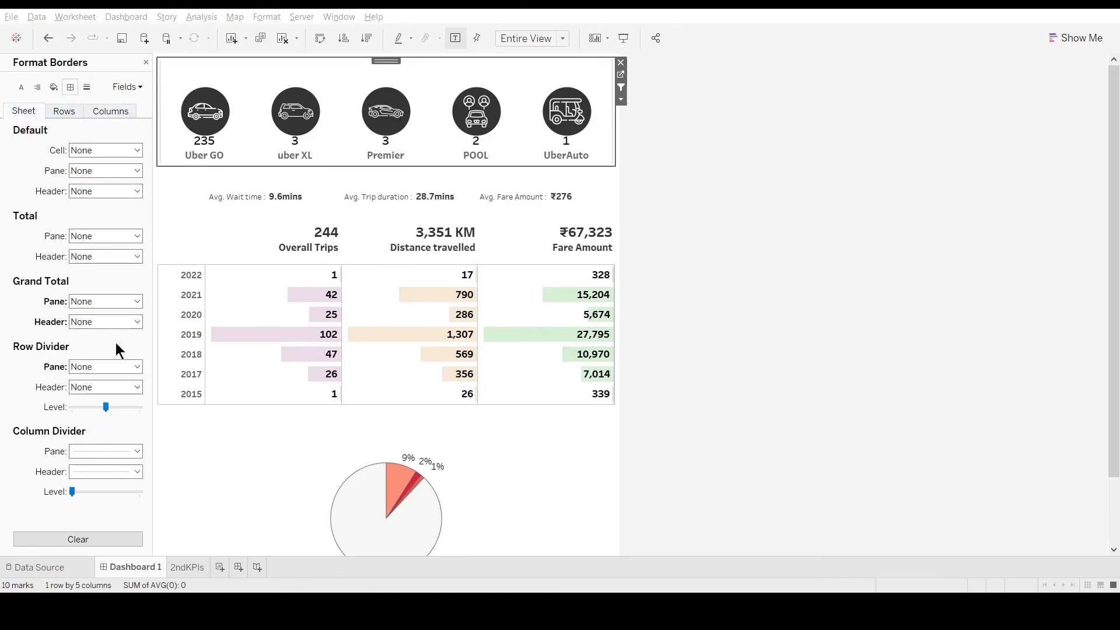
pyautogui.click(623, 39)
pyautogui.click(1112, 612)
# - Reduce the circles and icons in Product Used so the icons fit inside, and preview the dashboard in presentation mode
pyautogui.click(600, 94)
pyautogui.click(626, 76)
pyautogui.click(196, 226)
pyautogui.click(214, 310)
pyautogui.click(225, 373)
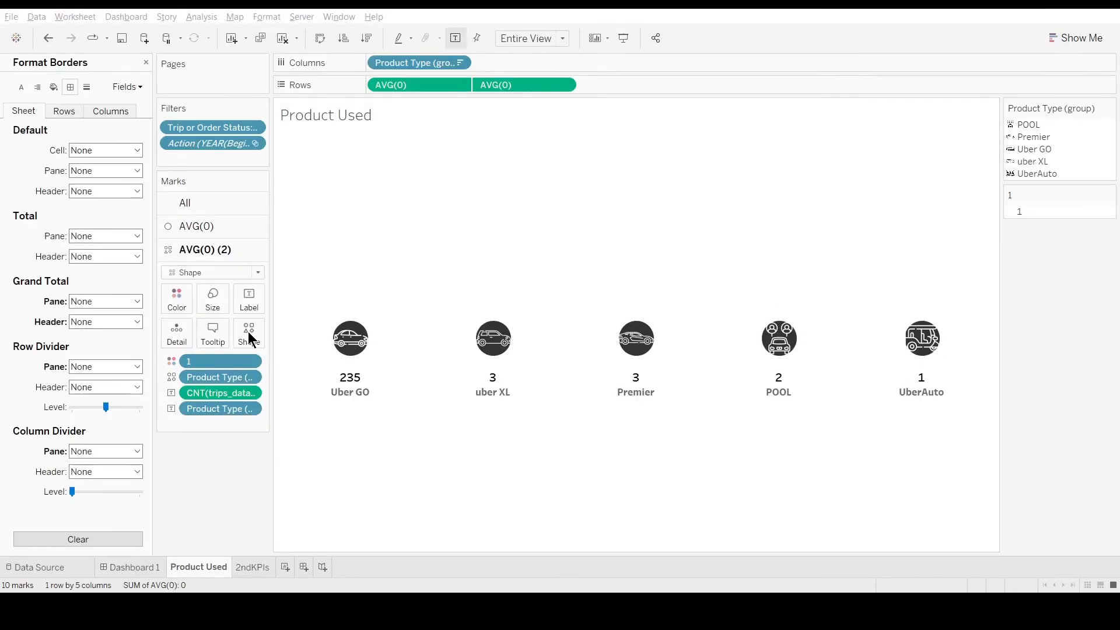
pyautogui.click(257, 567)
pyautogui.click(623, 39)
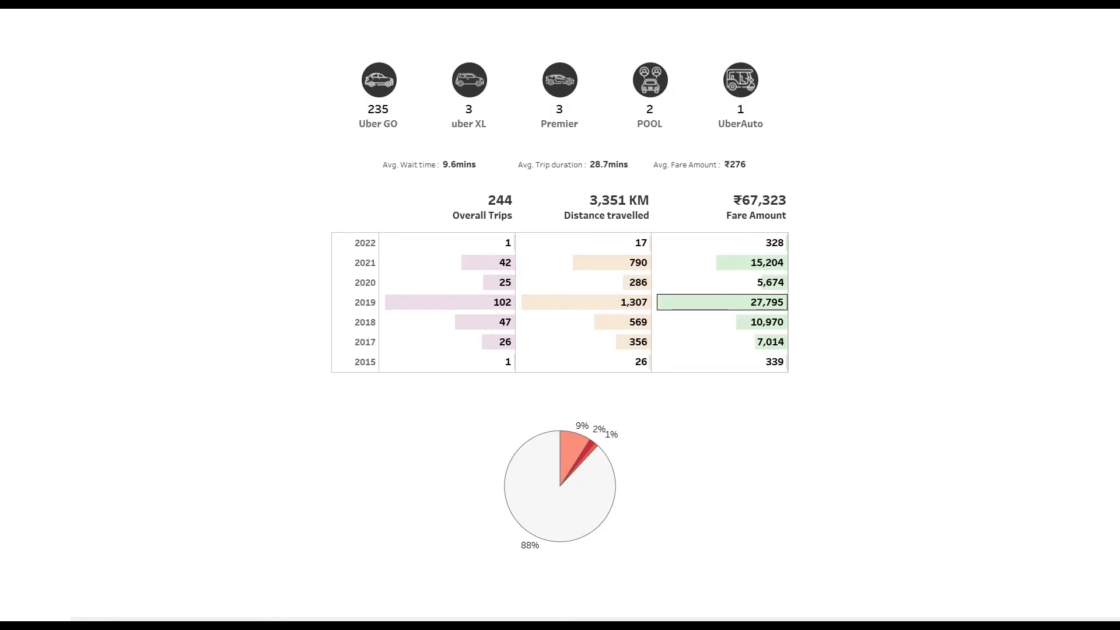
pyautogui.click(1113, 613)
pyautogui.click(146, 62)
# - Add a new blank worksheet to the workbook
pyautogui.scroll(-3, 386, 350)
pyautogui.rightClick(150, 569)
pyautogui.click(198, 484)
pyautogui.click(175, 567)
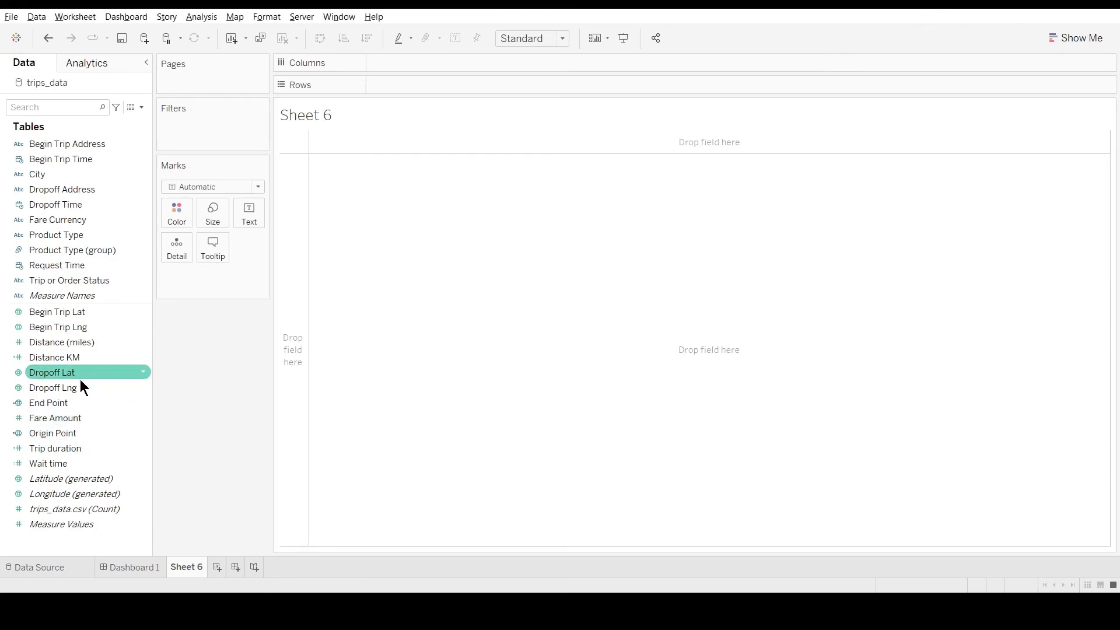
# - Create a calculated field named Route from End Point and Origin Point, and plot it as lines on the map
pyautogui.click(85, 402)
pyautogui.keyDown('ctrl'); pyautogui.click(89, 434); pyautogui.keyUp('ctrl')
pyautogui.click(87, 537)
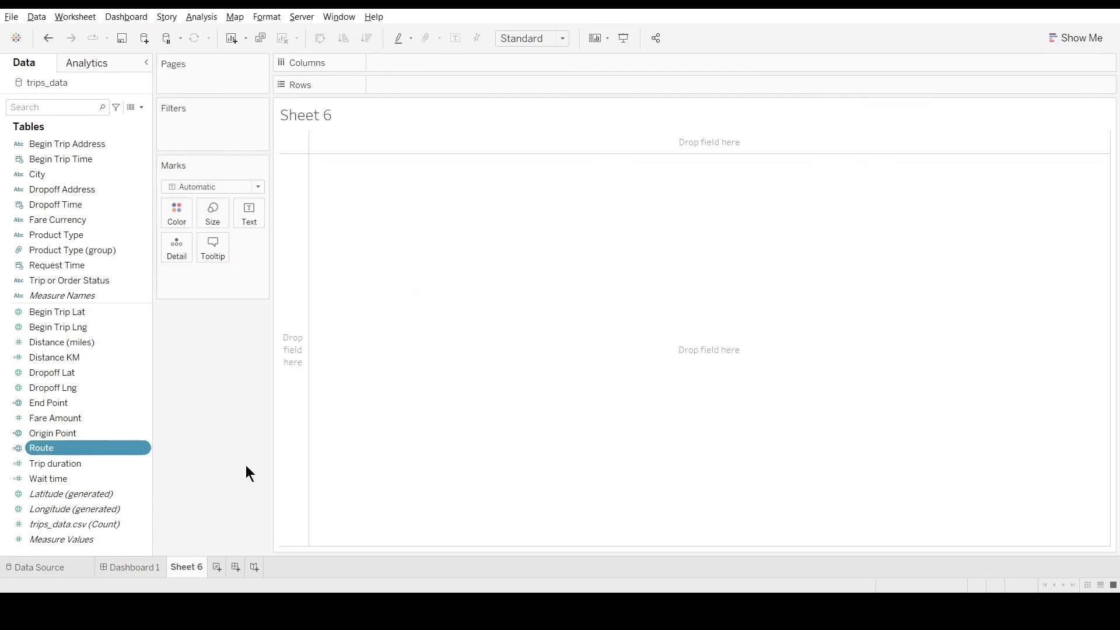
pyautogui.moveTo(247, 470); pyautogui.dragTo(480, 322)
# - Add City as a single-value dropdown filter and switch the map through cities 197, 215 and 1943
pyautogui.click(71, 107)
pyautogui.write('city')
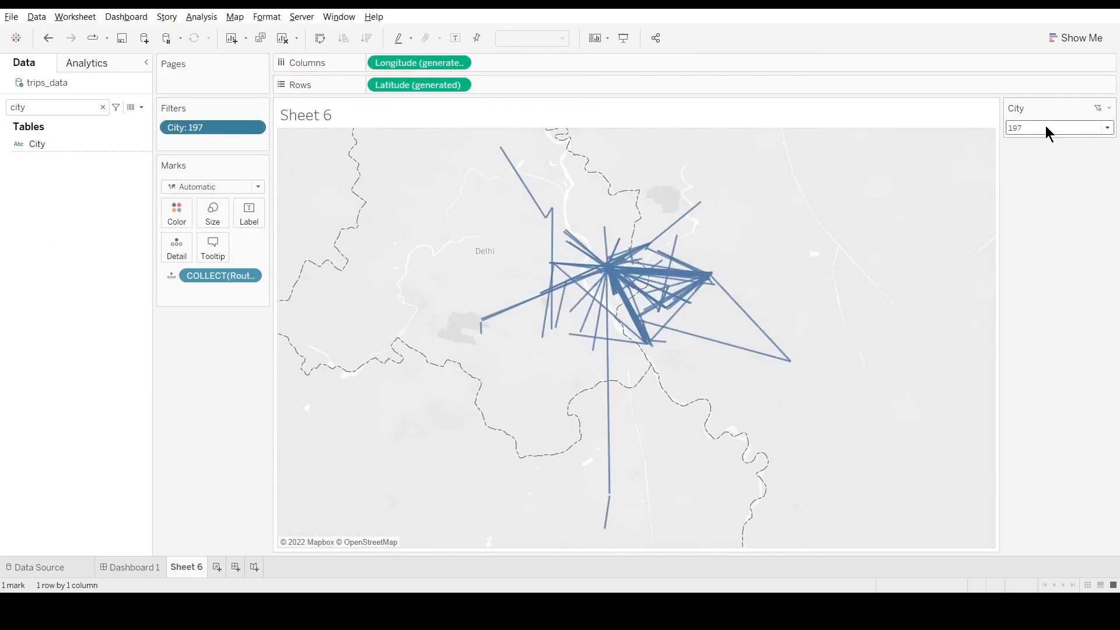
pyautogui.press('Down')
pyautogui.press('Down')
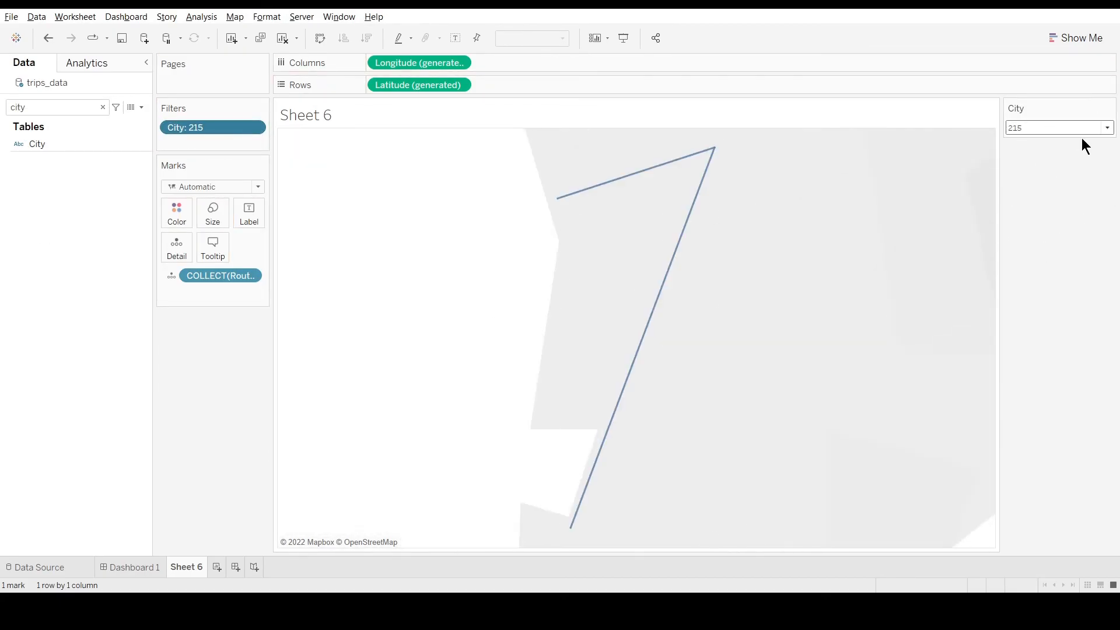
pyautogui.press('Down')
pyautogui.press('Down')
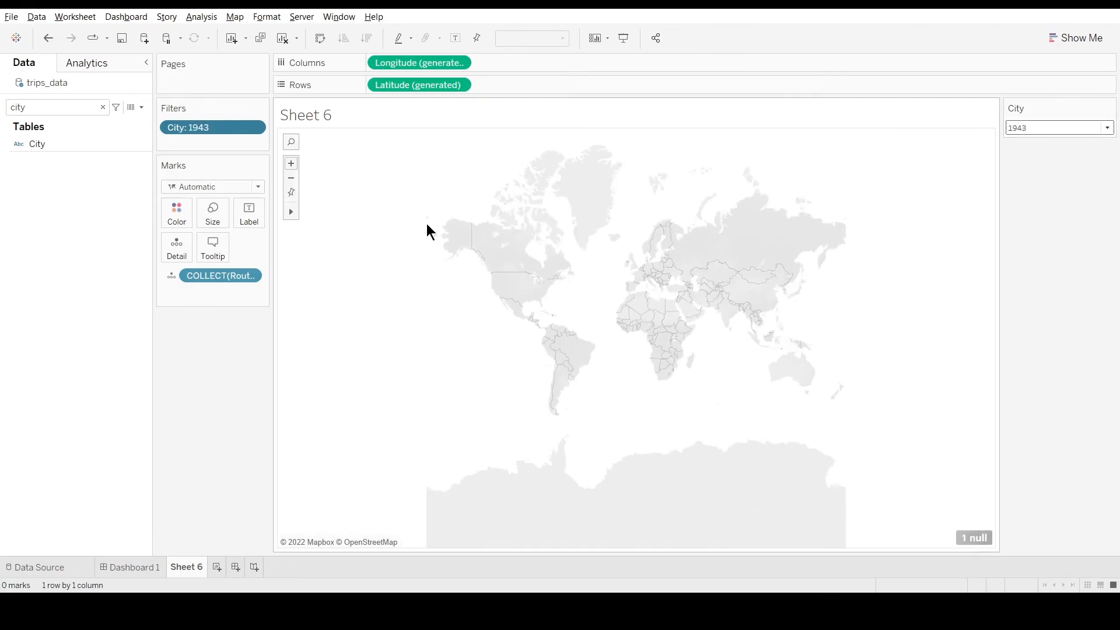
# - Filter the map by Trip or Order Status and City 197, and make the route lines thinner
pyautogui.click(102, 108)
pyautogui.write('statu')
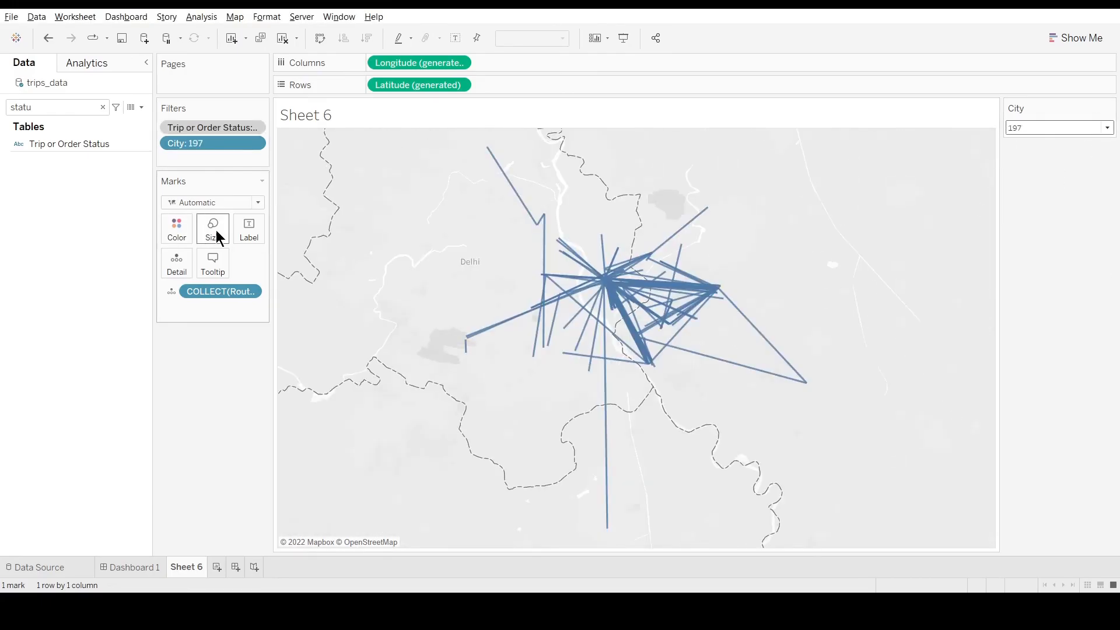
pyautogui.click(216, 230)
pyautogui.moveTo(217, 263); pyautogui.dragTo(205, 261)
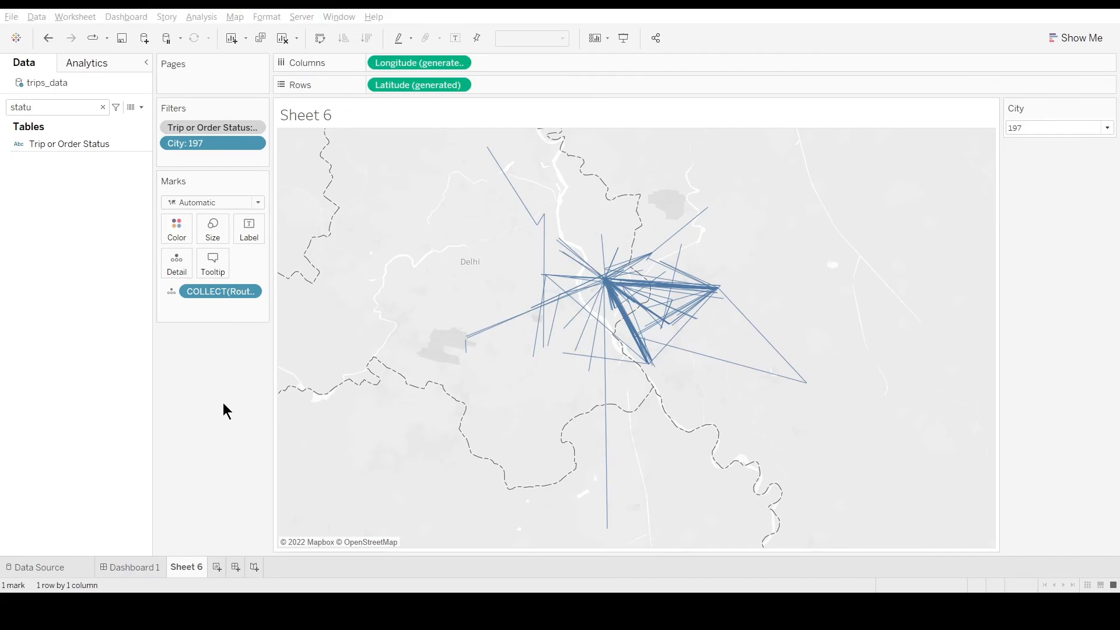
# - Add Begin Trip Address and Dropoff Address as detail on the routes, and check a route's tooltip and the City filter
pyautogui.click(102, 107)
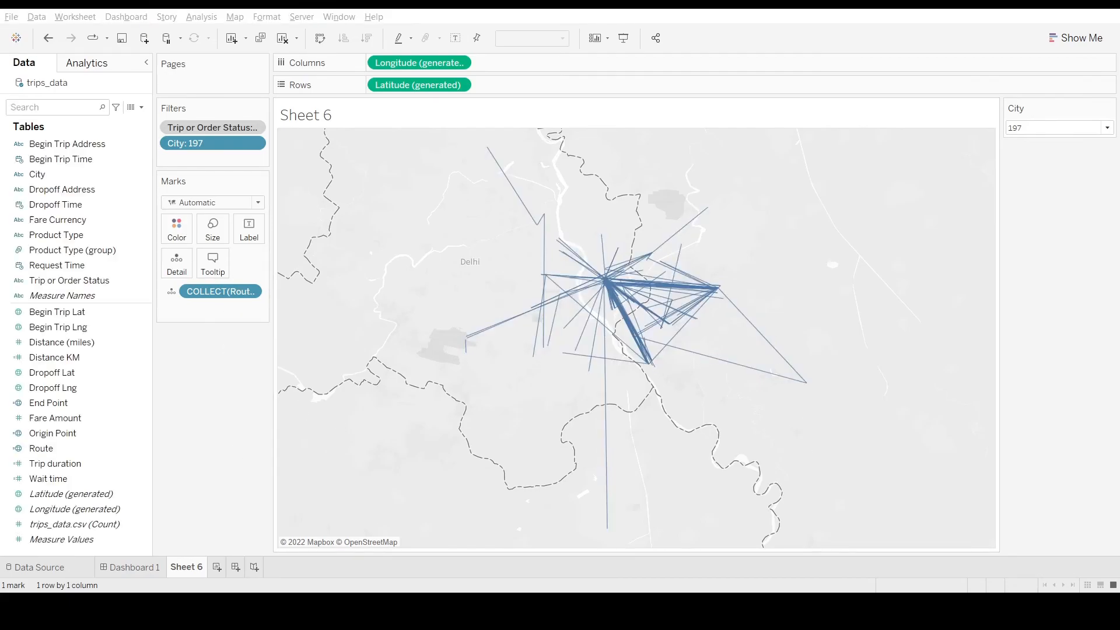
pyautogui.click(82, 144)
pyautogui.keyDown('ctrl'); pyautogui.click(82, 190); pyautogui.keyUp('ctrl')
pyautogui.moveTo(82, 194); pyautogui.dragTo(204, 355)
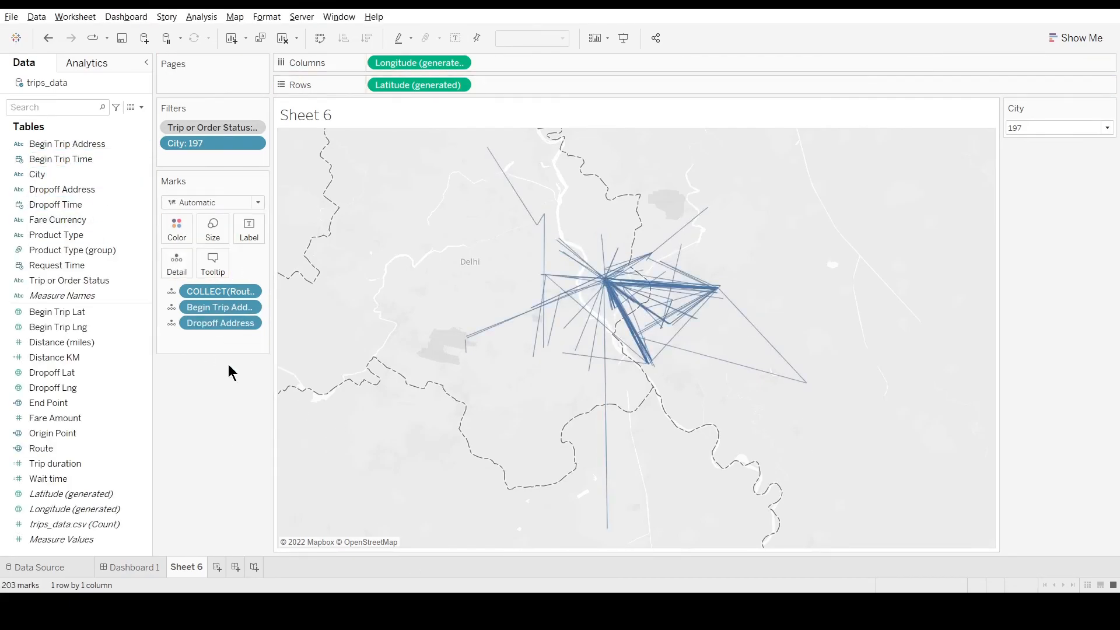
pyautogui.moveTo(464, 356)
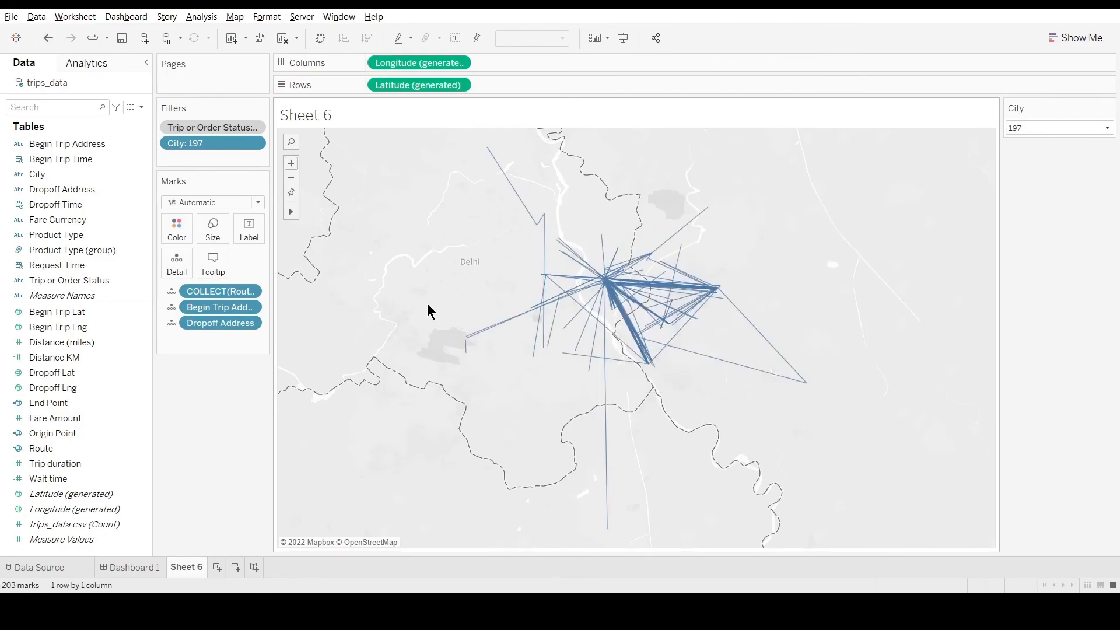
pyautogui.moveTo(658, 290)
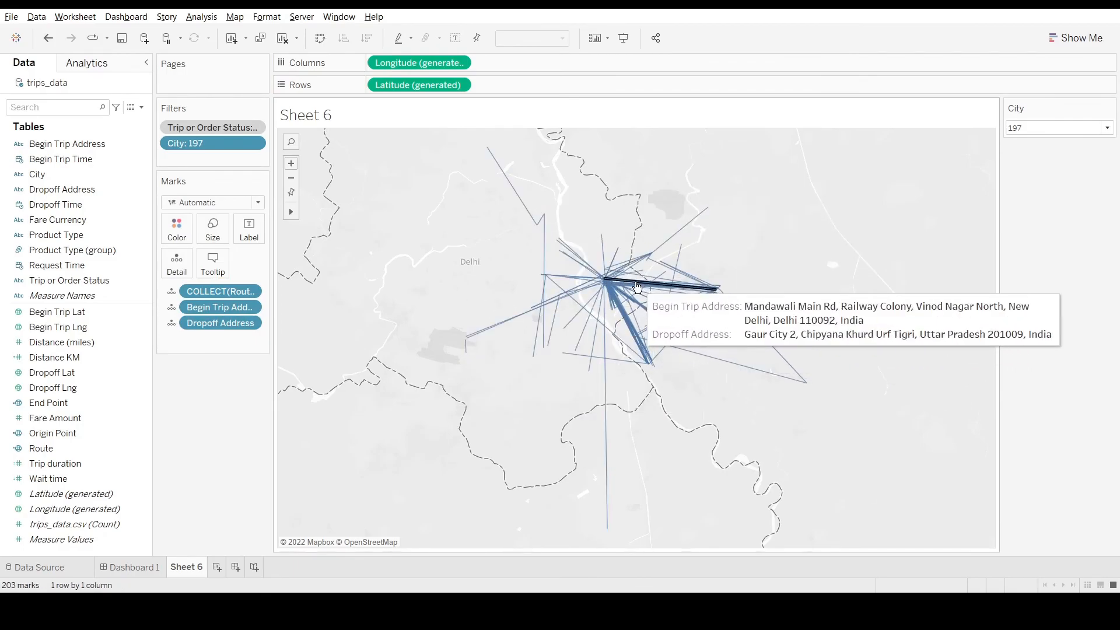
pyautogui.click(1082, 132)
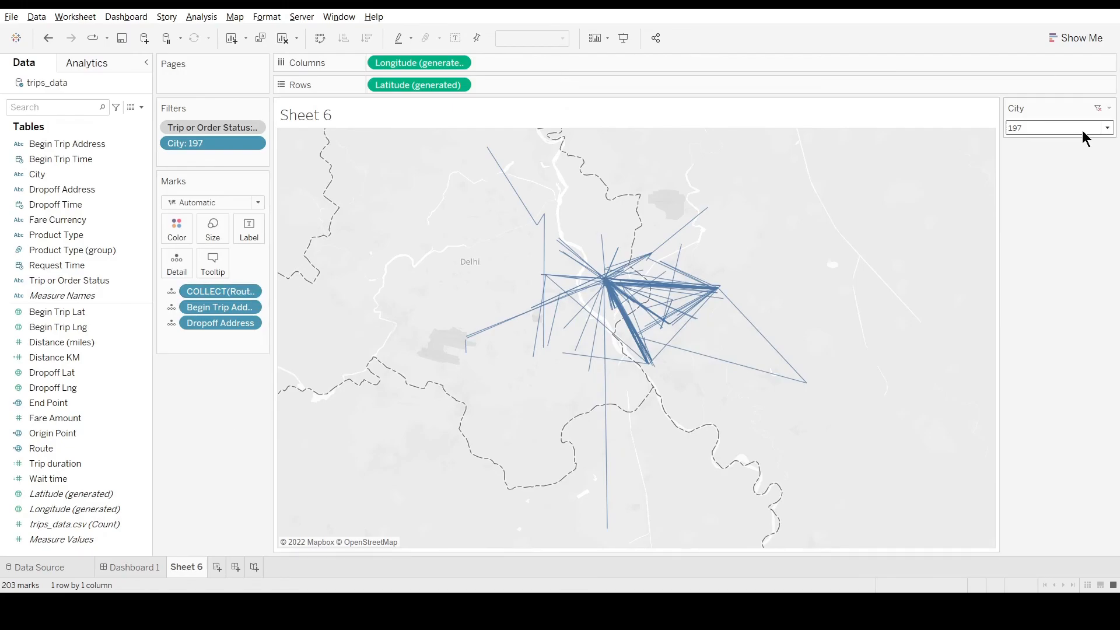
pyautogui.click(1052, 189)
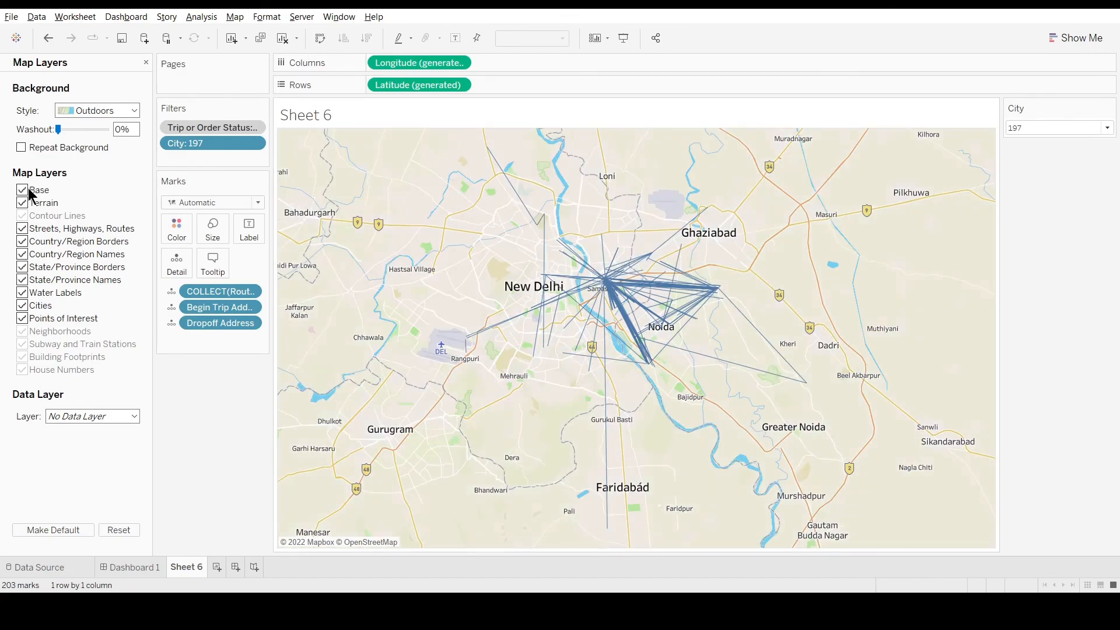
# - Turn off the terrain, border, country and state name, water label and points of interest layers, and set Washout to 50%
pyautogui.click(22, 202)
pyautogui.click(22, 255)
pyautogui.click(22, 267)
pyautogui.click(22, 280)
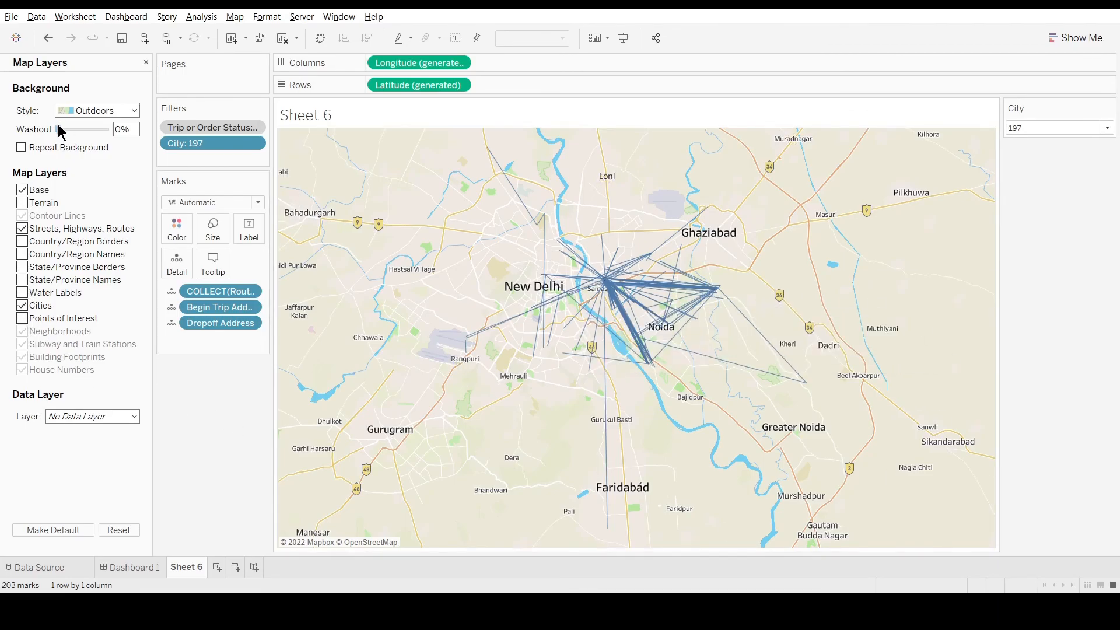
pyautogui.moveTo(61, 130); pyautogui.dragTo(75, 129)
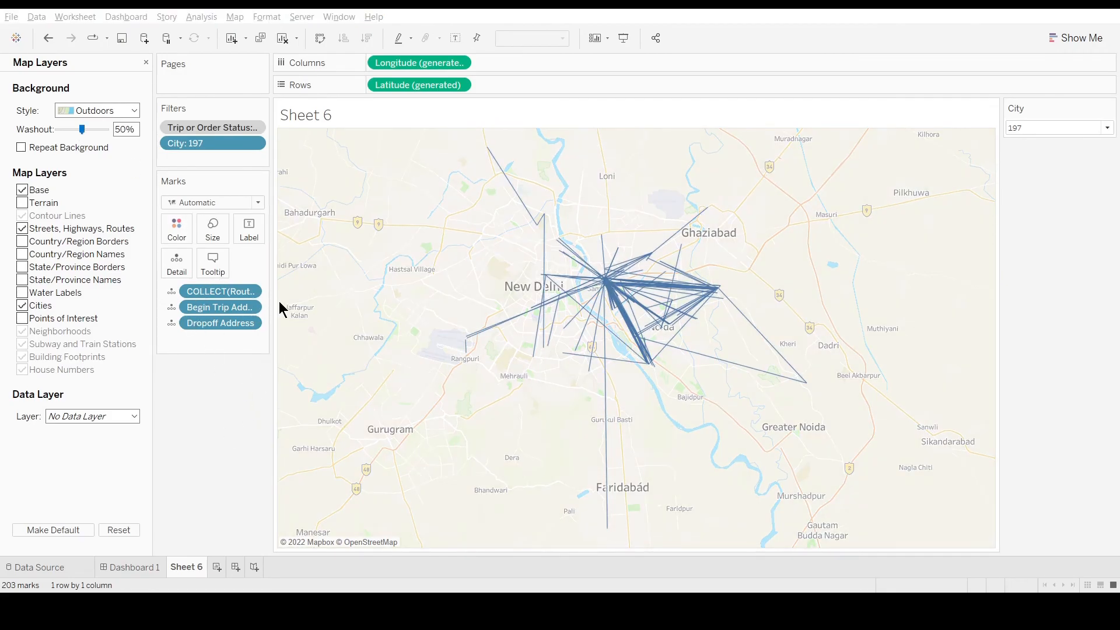
# - Color the route lines black and close the map layer settings
pyautogui.click(181, 277)
pyautogui.click(376, 457)
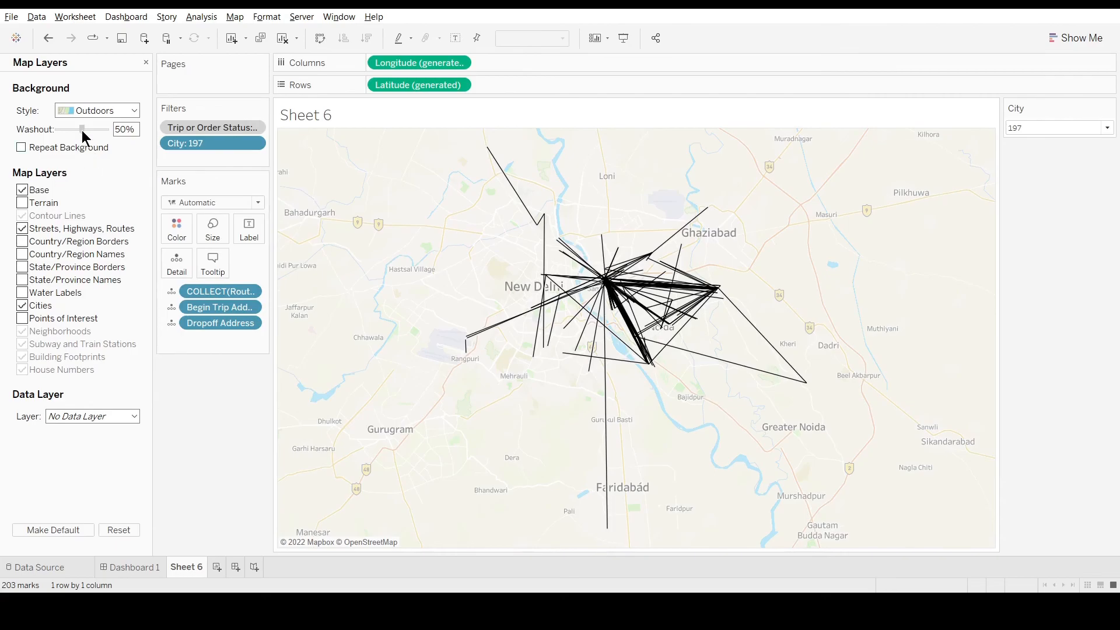
pyautogui.click(146, 62)
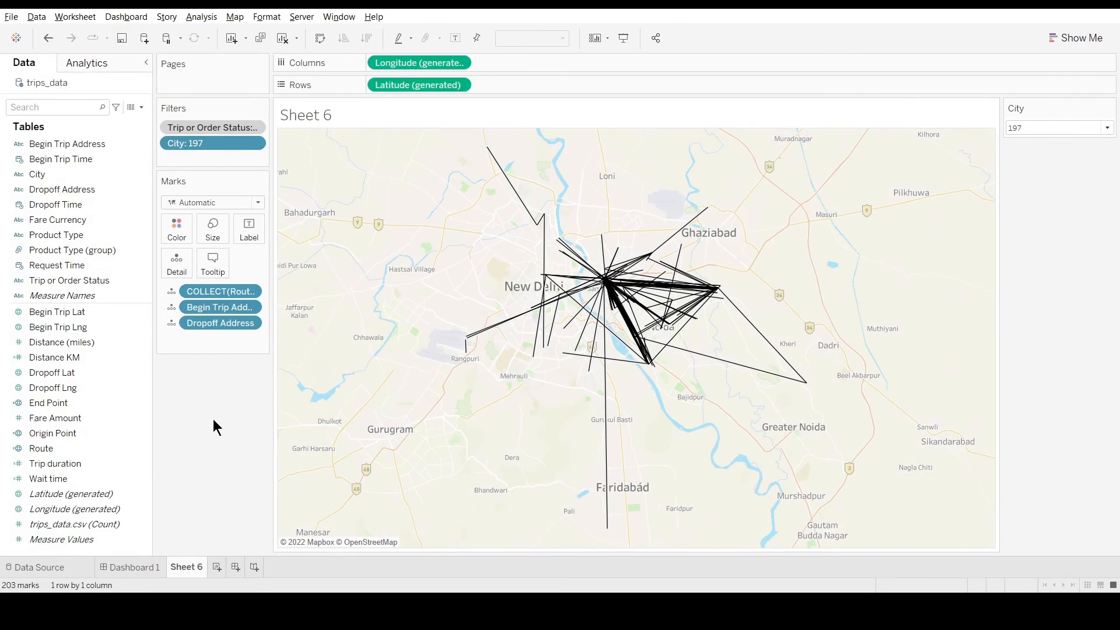
# - Add a new worksheet that lists the City values in rows
pyautogui.click(217, 567)
pyautogui.click(58, 107)
pyautogui.write('city')
pyautogui.moveTo(47, 149); pyautogui.dragTo(385, 85)
# - Clear the field search and set the alias of city 197 to Delhi NCR in Sheet 7
pyautogui.click(186, 566)
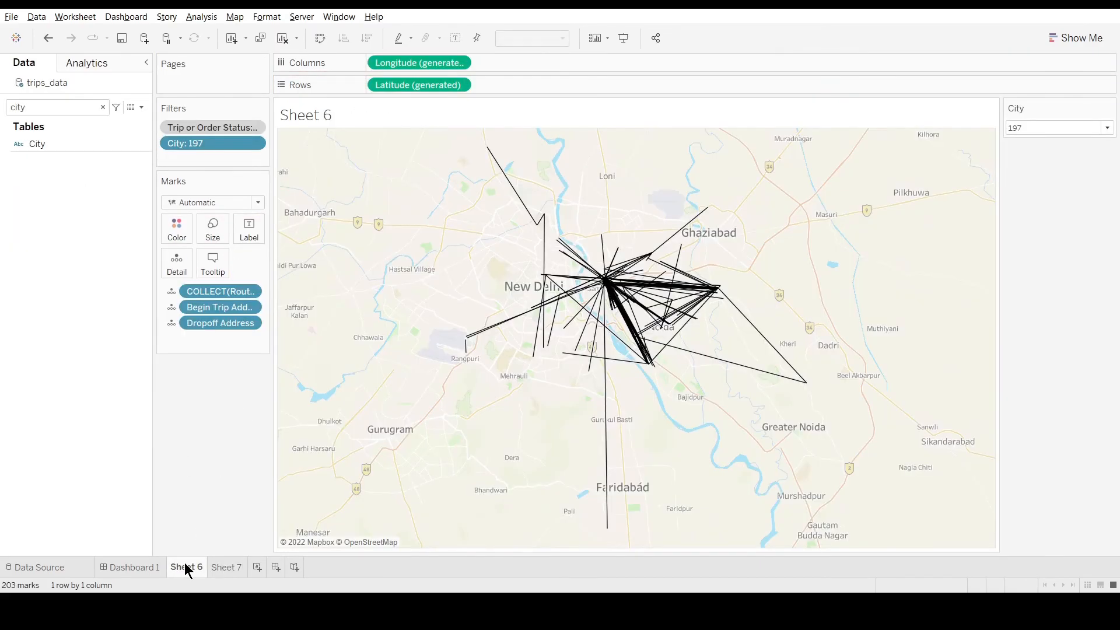
pyautogui.click(103, 108)
pyautogui.click(224, 566)
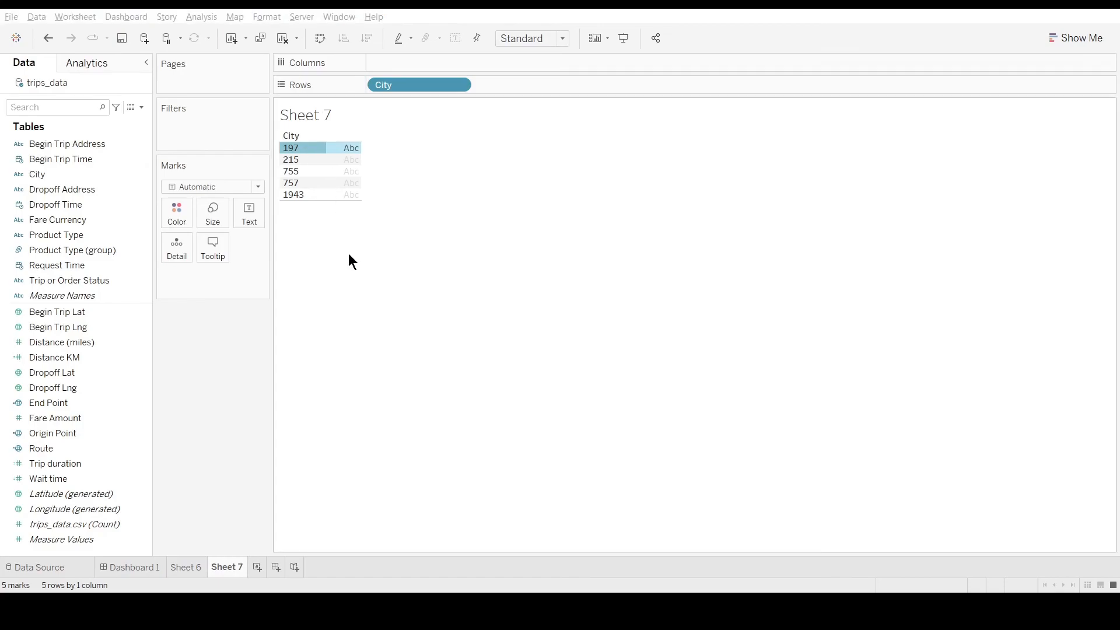
pyautogui.click(616, 315)
# - Filter the route map to city 215, check its trip addresses, and set that city's alias to Mumbai in Sheet 7
pyautogui.click(186, 567)
pyautogui.click(1051, 128)
pyautogui.click(1033, 155)
pyautogui.moveTo(675, 253)
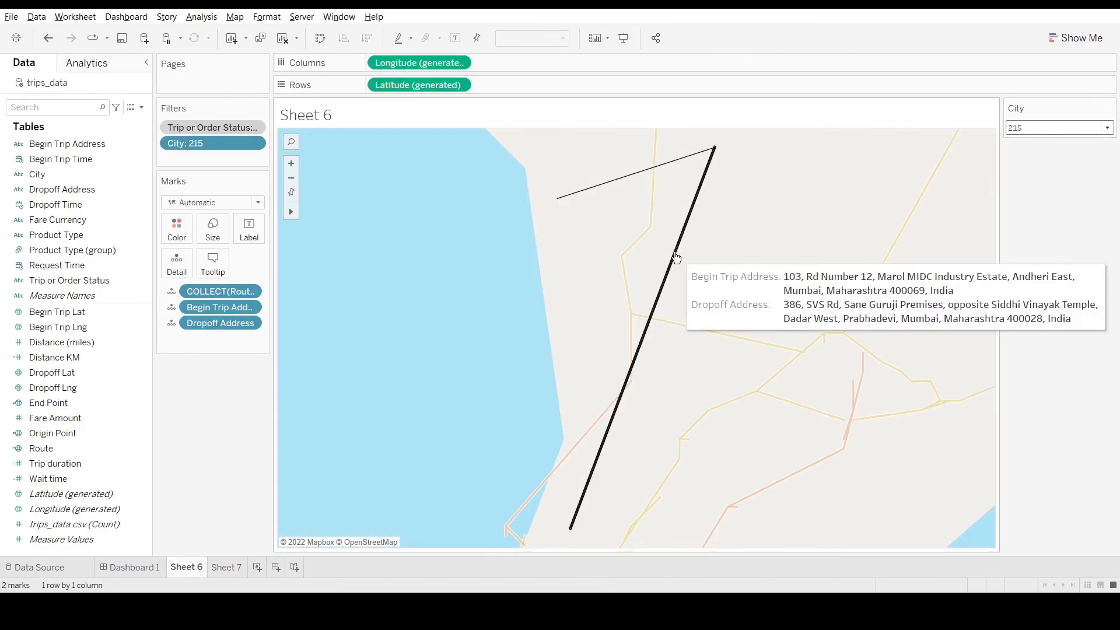
pyautogui.click(226, 567)
pyautogui.click(302, 149)
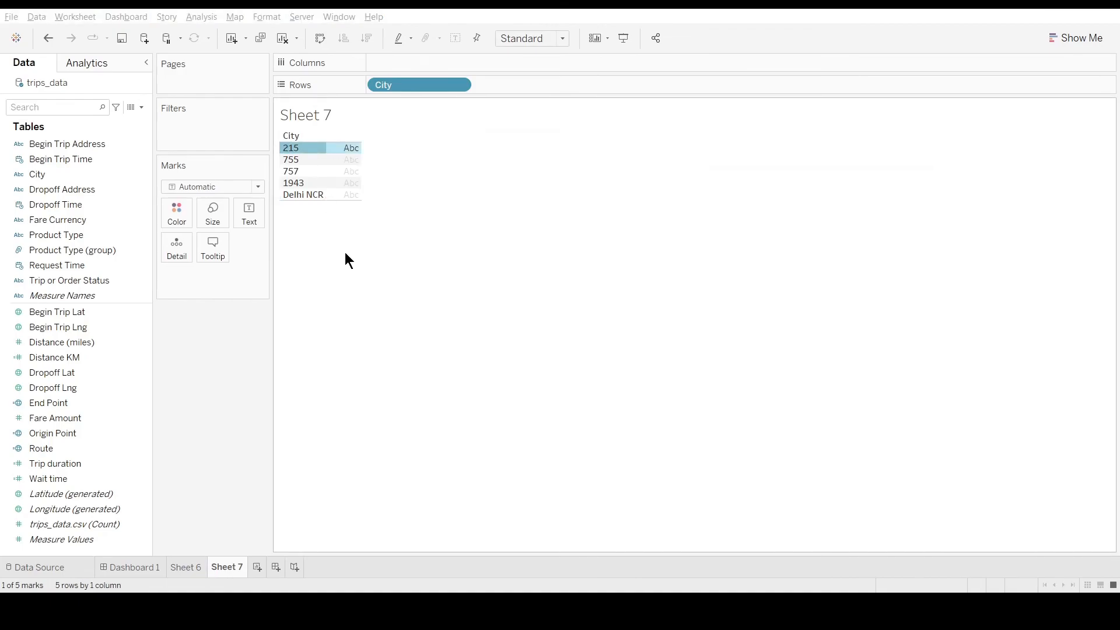
# - Filter the route map to city 757 to identify its location, and edit that city's alias in Sheet 7
pyautogui.click(187, 567)
pyautogui.click(1068, 128)
pyautogui.click(1058, 175)
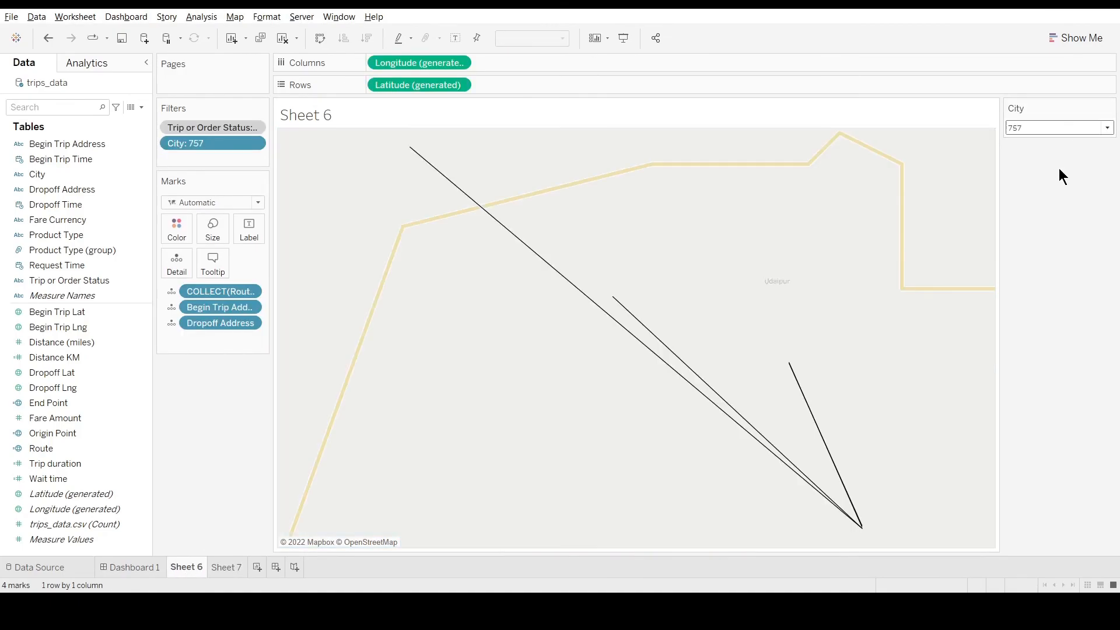
pyautogui.click(226, 567)
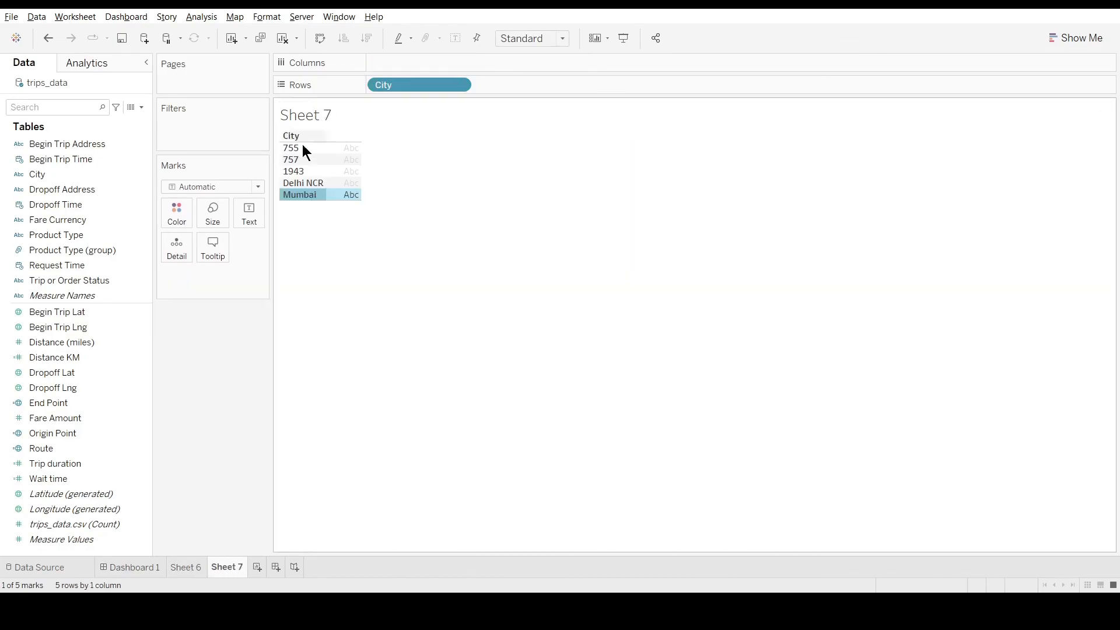
pyautogui.click(303, 159)
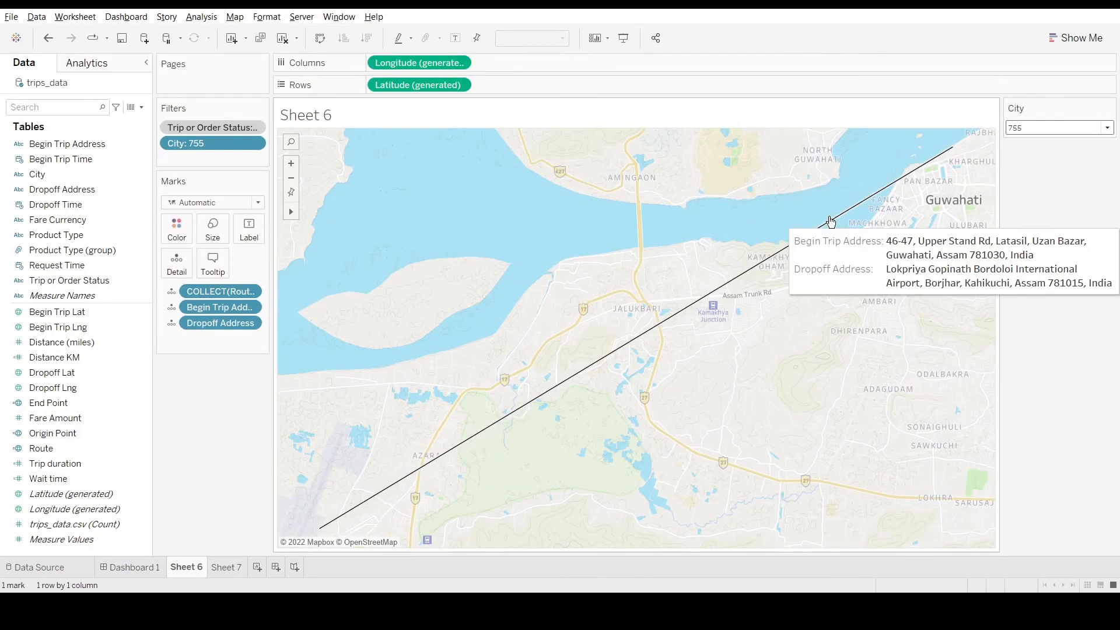
# - Set the alias of city 755 to Assam in Sheet 7 and return to the route map
pyautogui.click(226, 567)
pyautogui.click(300, 147)
pyautogui.write('Assam')
pyautogui.press('Return')
pyautogui.click(197, 563)
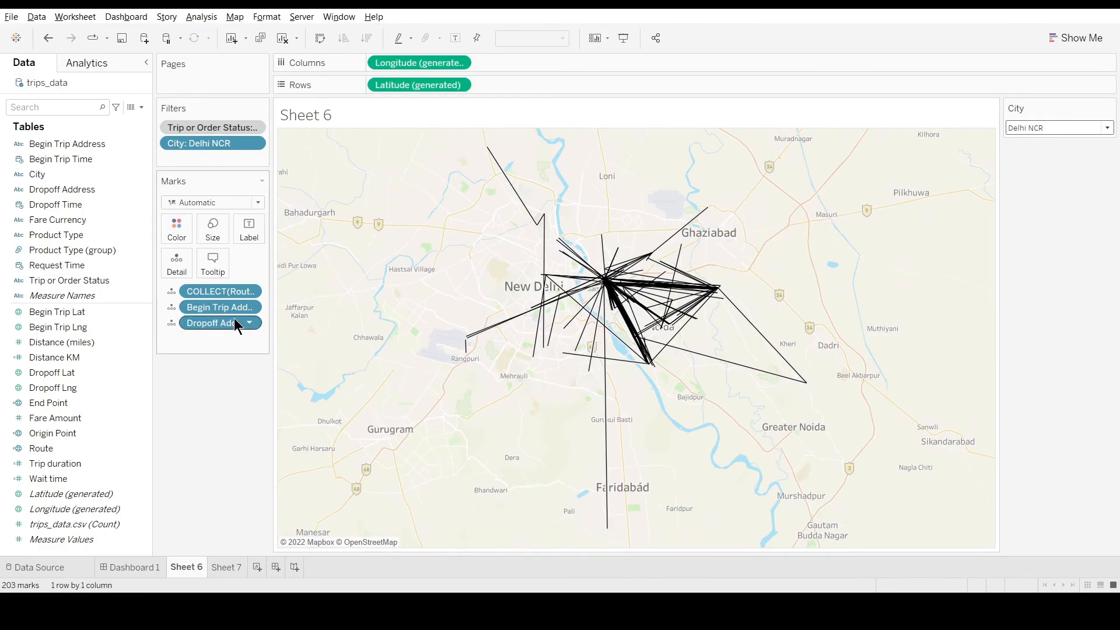
# - Remove the City list worksheet and rename Sheet 6 as Route map
pyautogui.click(225, 567)
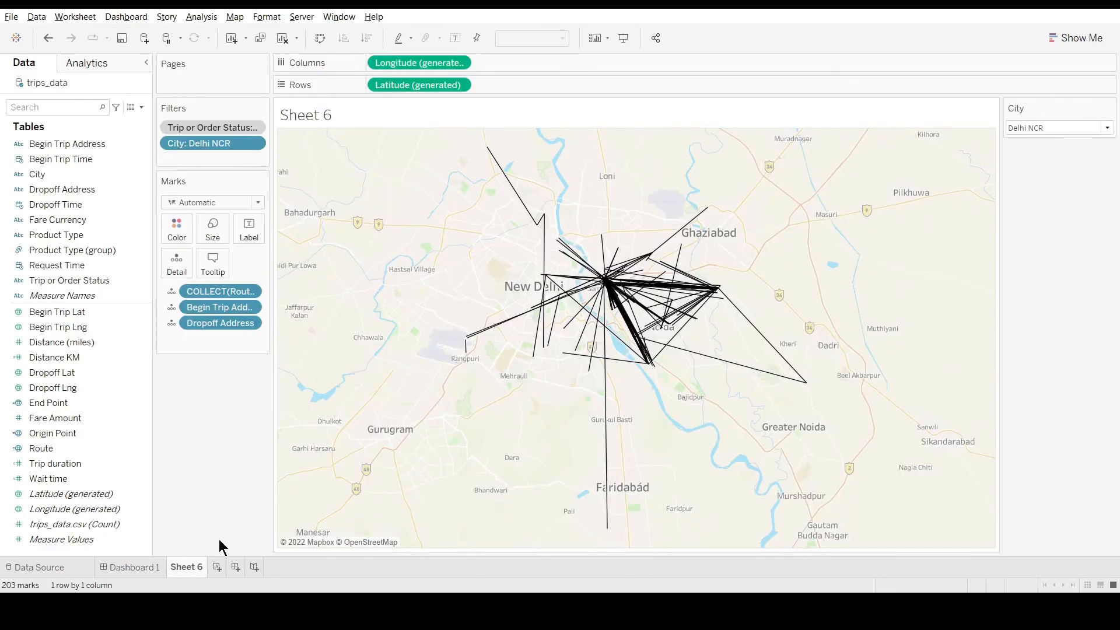
pyautogui.write('te map')
pyautogui.press('Return')
# - Place Route map beside the Trip Status pie on Dashboard 1 and move the City filter directly above the map
pyautogui.click(131, 567)
pyautogui.moveTo(51, 208); pyautogui.dragTo(440, 459)
pyautogui.scroll(2, 644, 312)
pyautogui.click(584, 66)
pyautogui.moveTo(571, 60); pyautogui.dragTo(470, 417)
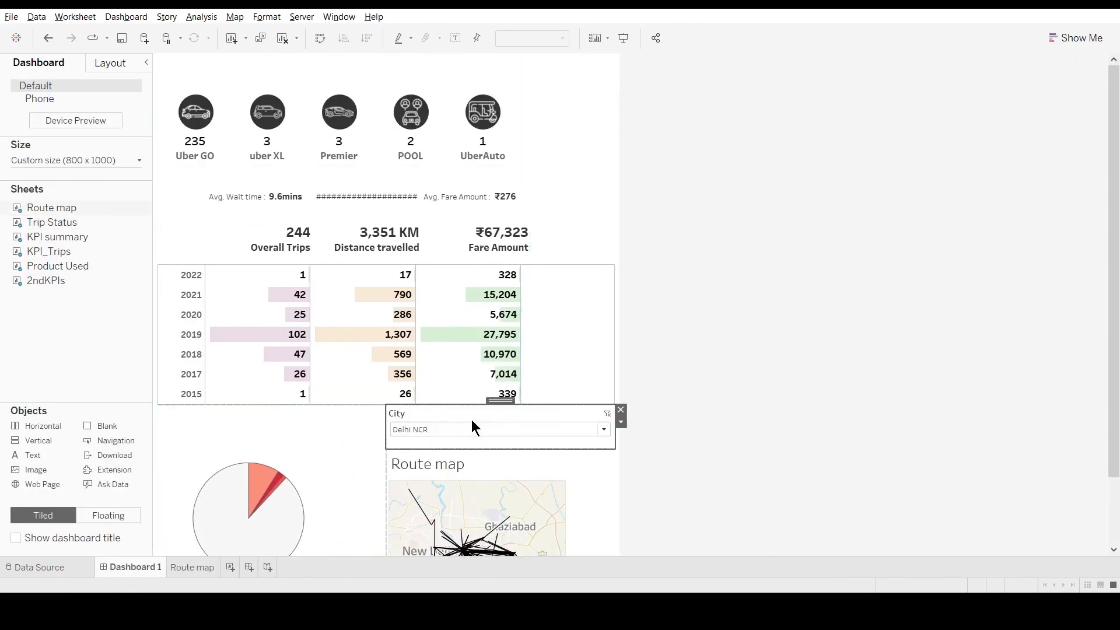
# - Hide the titles of the Route map and the City filter on the dashboard
pyautogui.scroll(-2, 470, 418)
pyautogui.rightClick(442, 381)
pyautogui.click(464, 414)
pyautogui.rightClick(412, 331)
pyautogui.click(461, 62)
pyautogui.click(775, 428)
# - Reduce the gap between the City filter and the map, and widen the map area toward the pie chart
pyautogui.click(518, 364)
pyautogui.moveTo(519, 368); pyautogui.dragTo(465, 344)
pyautogui.moveTo(385, 420); pyautogui.dragTo(342, 420)
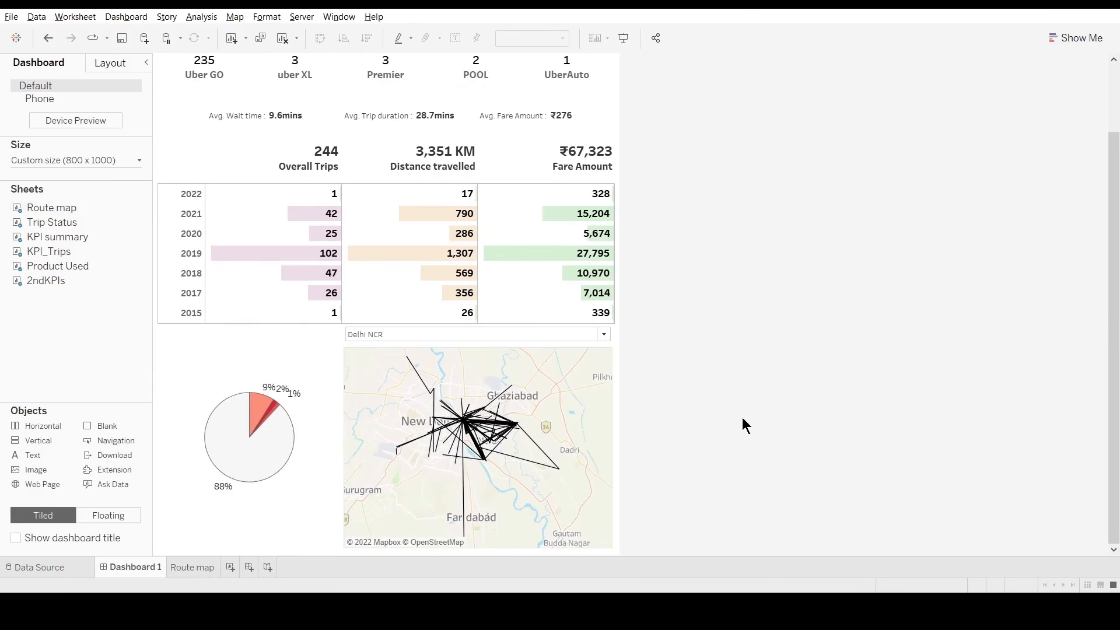
# - Preview the dashboard in presentation mode and test filtering it by the Premier, UberAuto and uber XL icons
pyautogui.scroll(2, 742, 425)
pyautogui.click(623, 38)
pyautogui.click(565, 91)
pyautogui.click(565, 92)
pyautogui.click(736, 83)
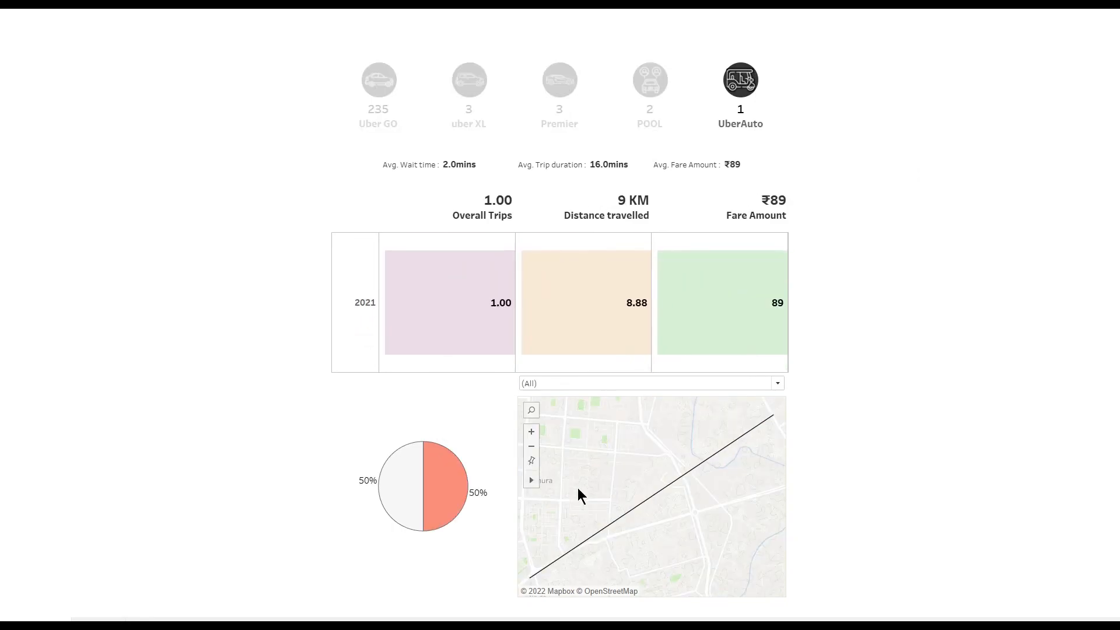
pyautogui.click(733, 80)
pyautogui.click(480, 84)
pyautogui.click(479, 85)
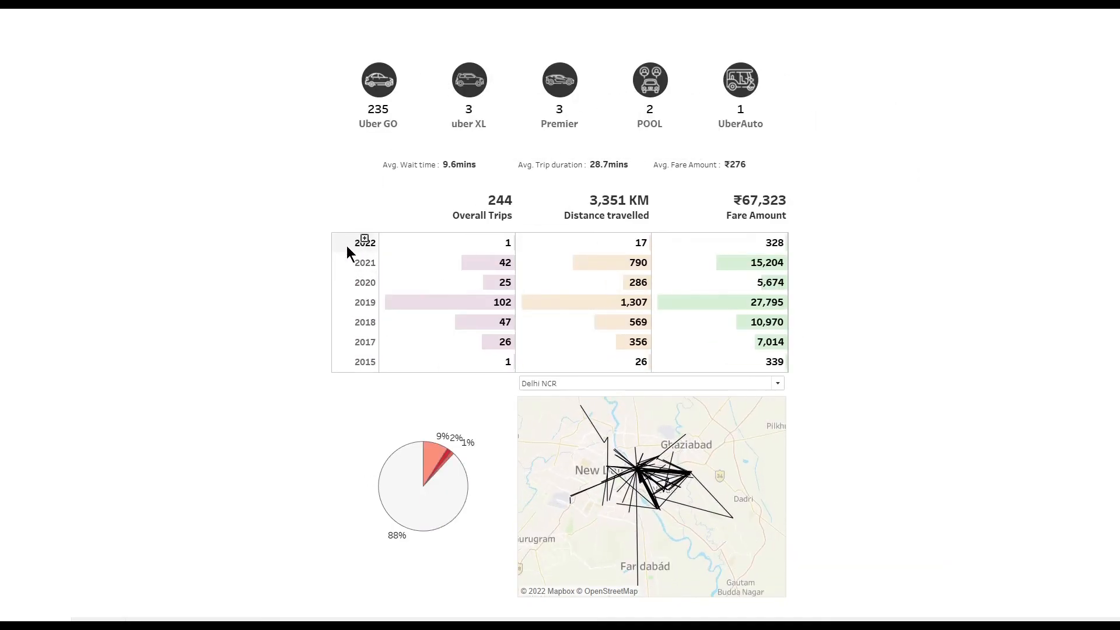
# - Test filtering the dashboard by the years 2022 and 2019, and leave presentation mode
pyautogui.click(350, 244)
pyautogui.click(352, 302)
pyautogui.click(353, 301)
pyautogui.click(1108, 617)
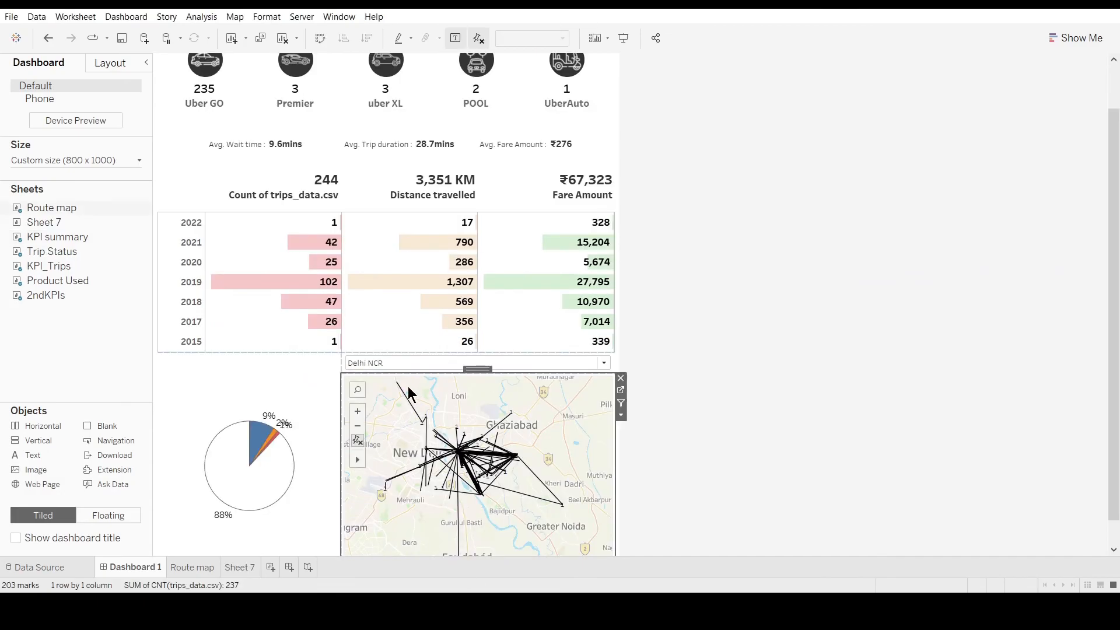
# - Reset the pinned view of the route map and try different values in its City filter
pyautogui.click(357, 440)
pyautogui.click(448, 365)
pyautogui.click(418, 390)
pyautogui.click(416, 365)
pyautogui.click(402, 378)
pyautogui.click(377, 420)
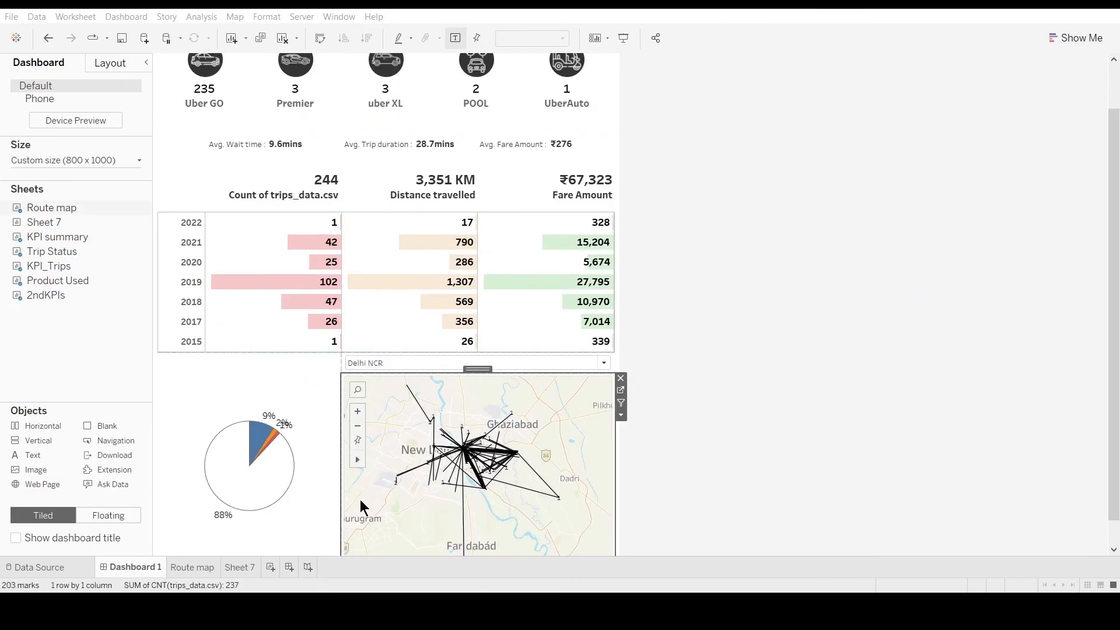
# - Switch the City filter to another city and back to Delhi NCR, checking the routes on the map
pyautogui.click(432, 363)
pyautogui.click(408, 401)
pyautogui.click(567, 400)
pyautogui.click(432, 364)
pyautogui.click(425, 387)
pyautogui.click(491, 465)
pyautogui.click(691, 502)
pyautogui.click(589, 503)
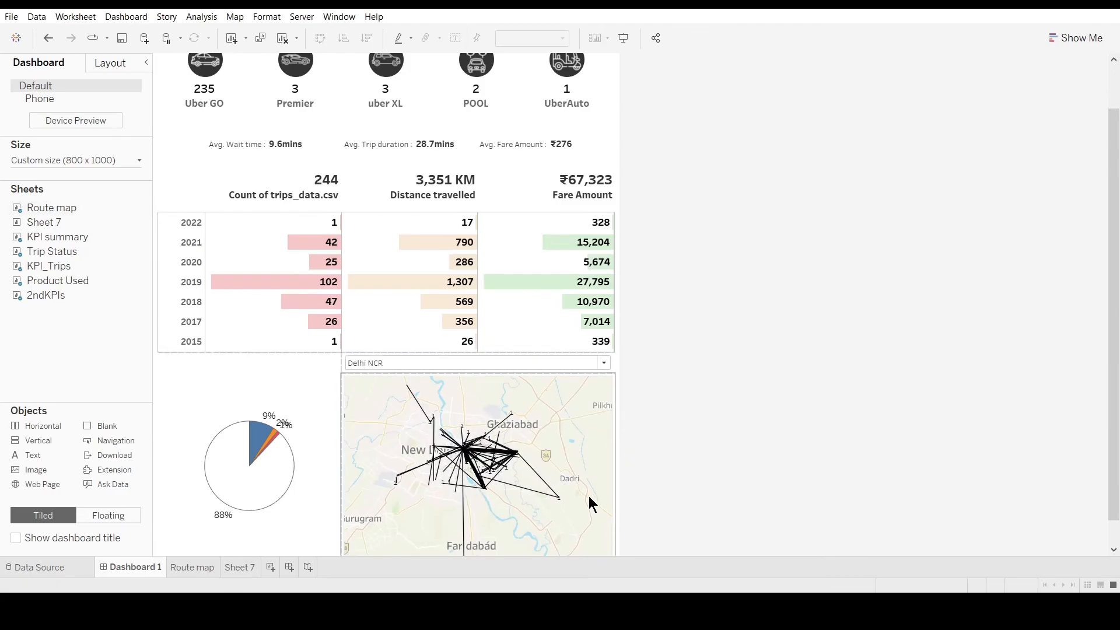
# - Test the dashboard's filtering from the route map and the yearly table, and clear the selection
pyautogui.click(565, 467)
pyautogui.click(664, 439)
pyautogui.click(595, 420)
pyautogui.click(208, 251)
pyautogui.click(809, 213)
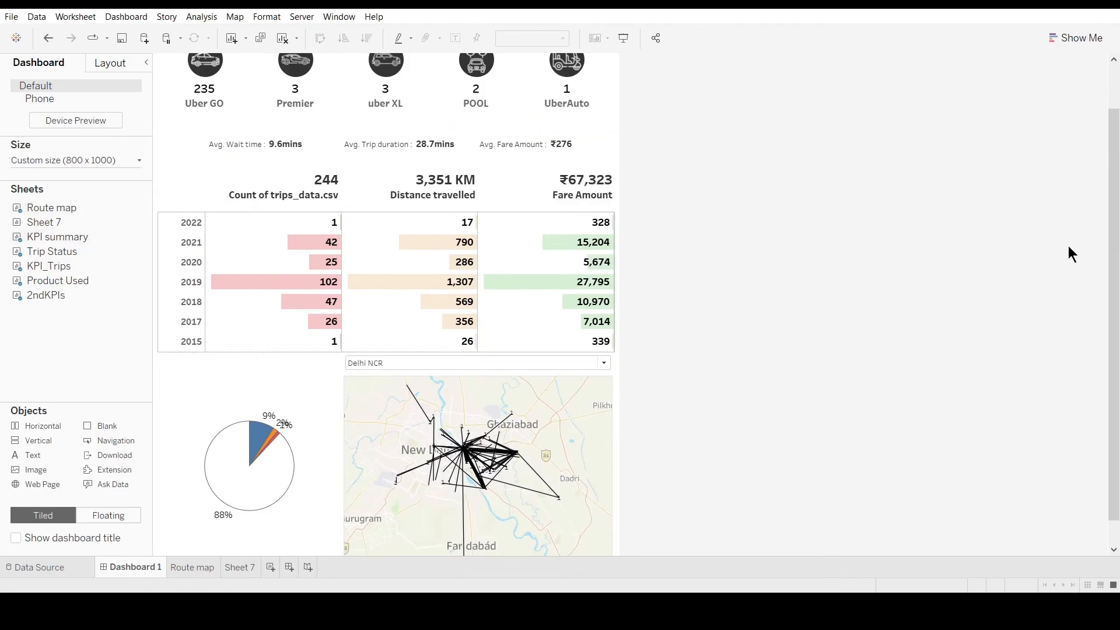
# - Select the route running to Faridabad on the map to filter the dashboard, and clear the selection
pyautogui.scroll(2, 809, 214)
pyautogui.click(598, 99)
pyautogui.scroll(-3, 465, 482)
pyautogui.click(464, 484)
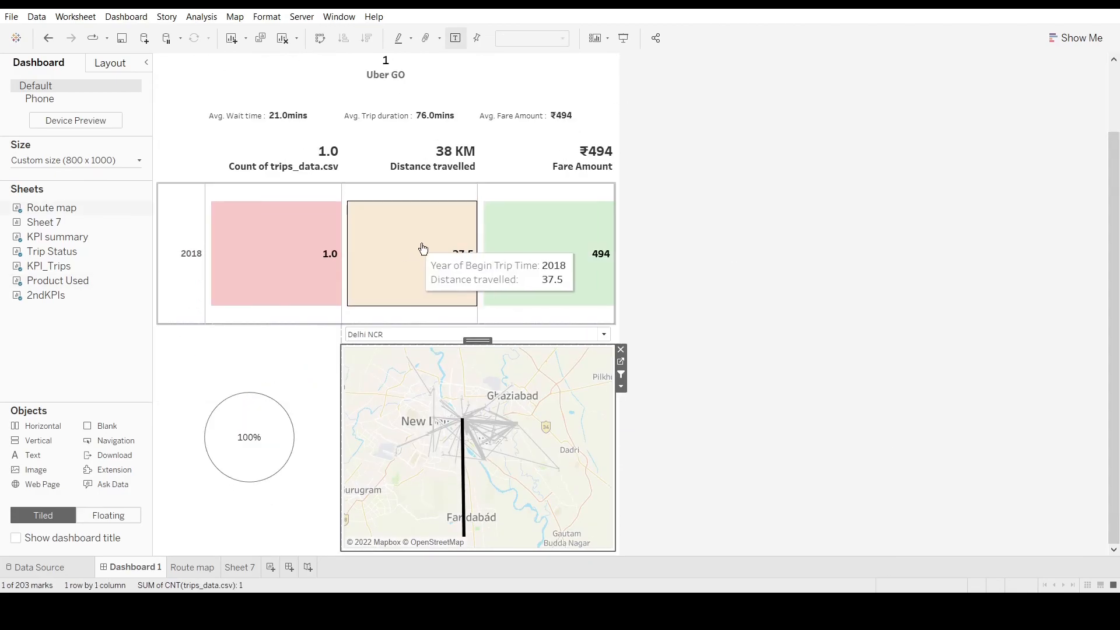
pyautogui.scroll(2, 275, 217)
pyautogui.click(888, 428)
# - Select groups of routes by area on the map to check the filtered dashboard, and clear the selection
pyautogui.scroll(-2, 886, 427)
pyautogui.moveTo(411, 384); pyautogui.dragTo(455, 528)
pyautogui.click(526, 401)
pyautogui.moveTo(543, 422); pyautogui.dragTo(572, 474)
pyautogui.click(943, 343)
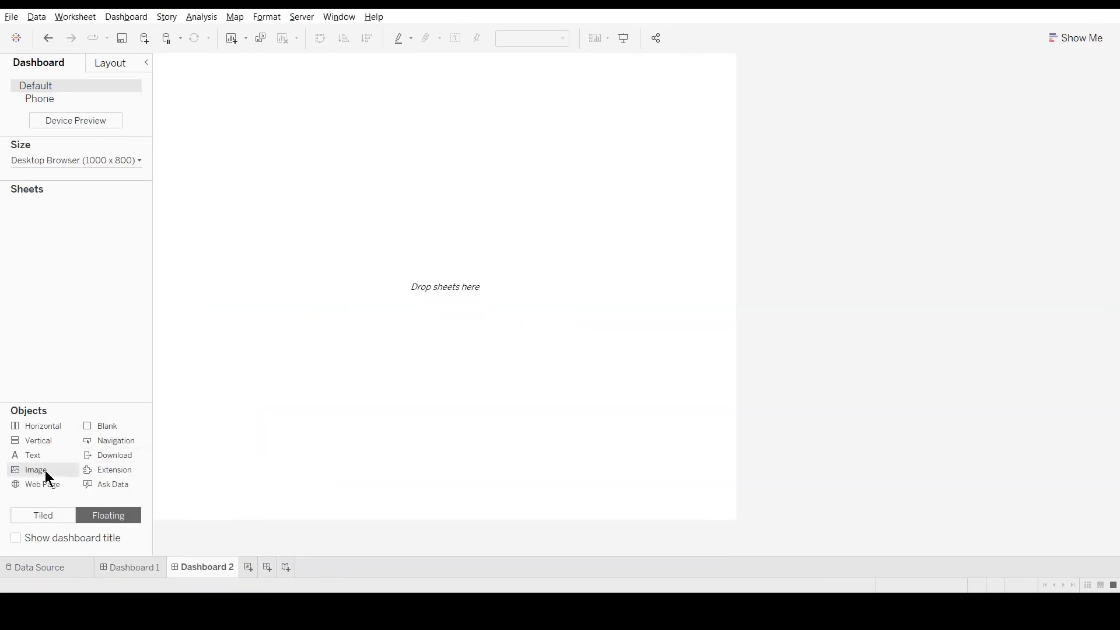
# - Add the ride-selection screenshot as a floating image on Dashboard 2 and switch to a custom phone layout
pyautogui.moveTo(44, 470); pyautogui.dragTo(400, 315)
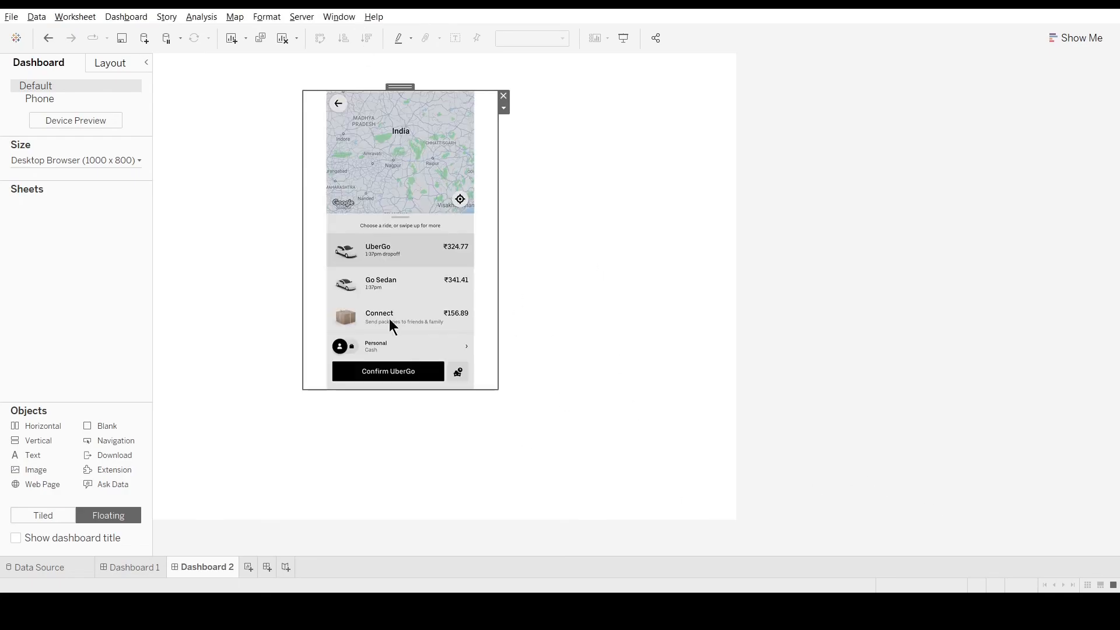
pyautogui.moveTo(497, 387); pyautogui.dragTo(462, 405)
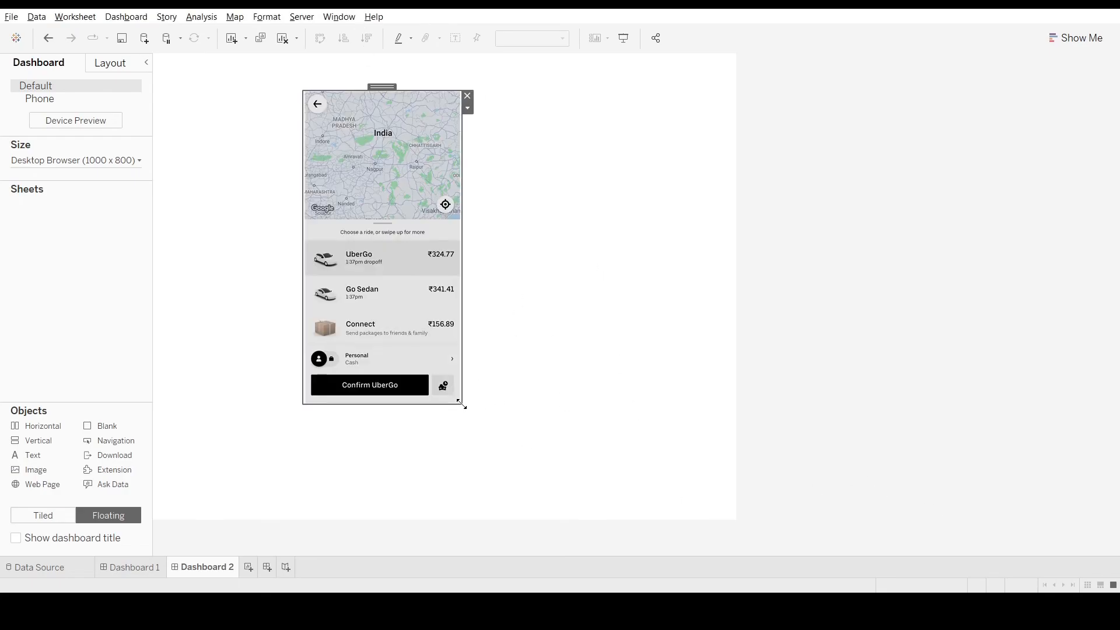
pyautogui.click(78, 97)
pyautogui.click(112, 253)
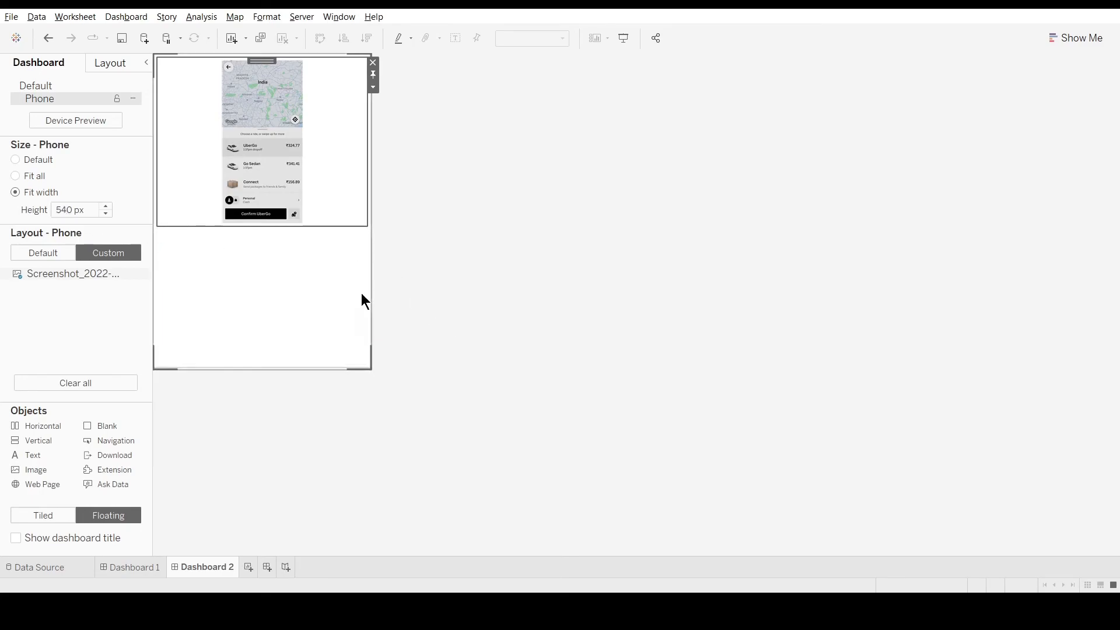
# - Position the floating screenshot at 0, 0 and size it to fill the 375 x 540 px phone canvas
pyautogui.moveTo(227, 226); pyautogui.dragTo(212, 368)
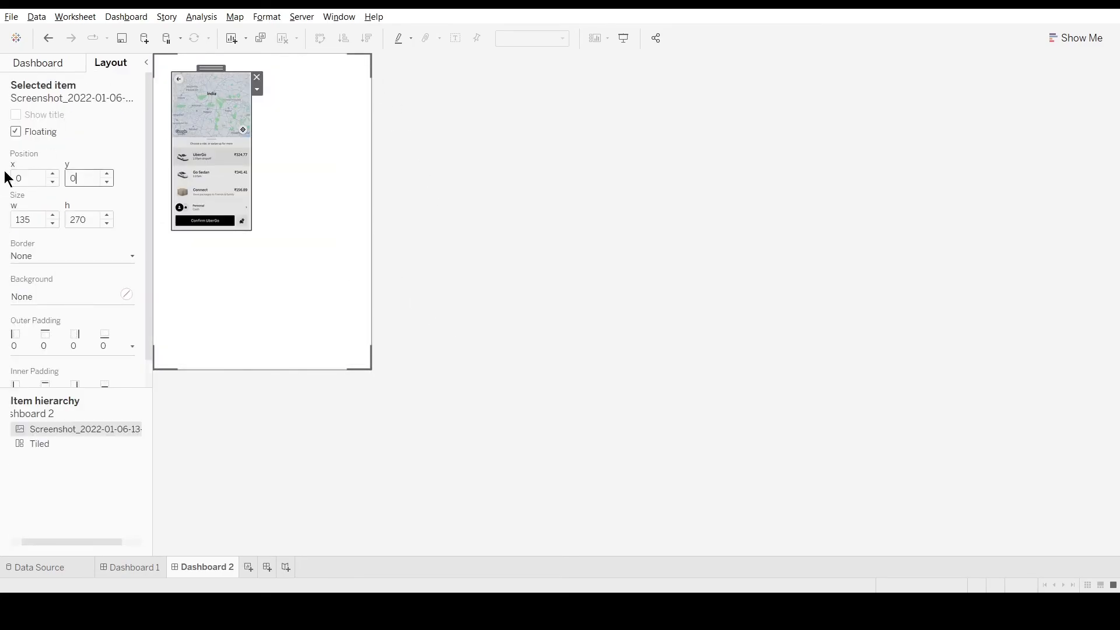
pyautogui.write('0')
pyautogui.press('Tab')
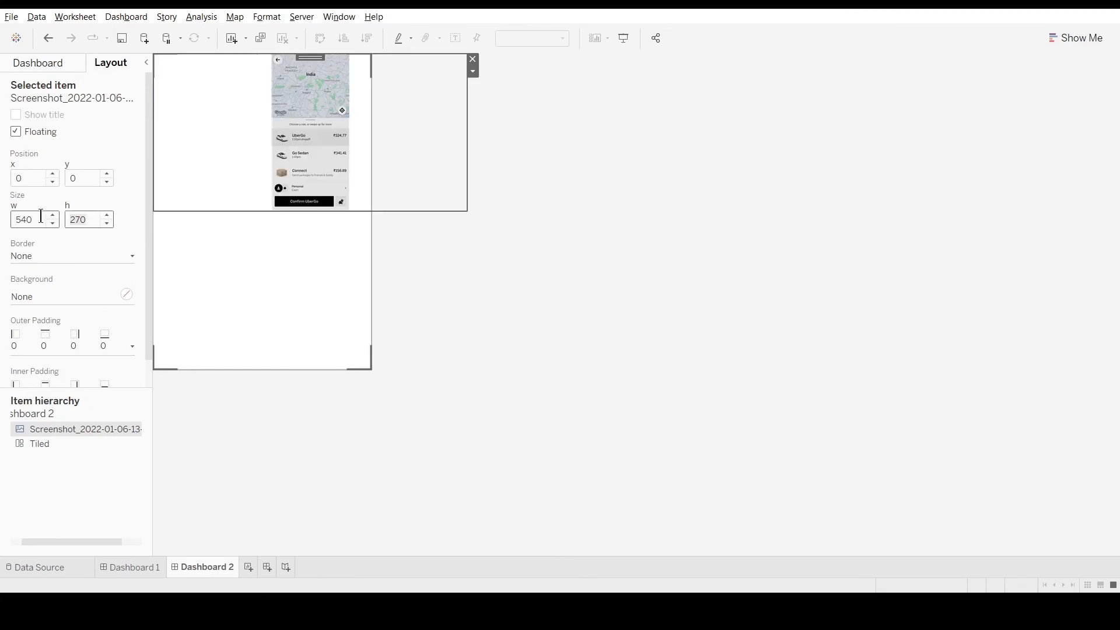
pyautogui.write('374')
pyautogui.press('Return')
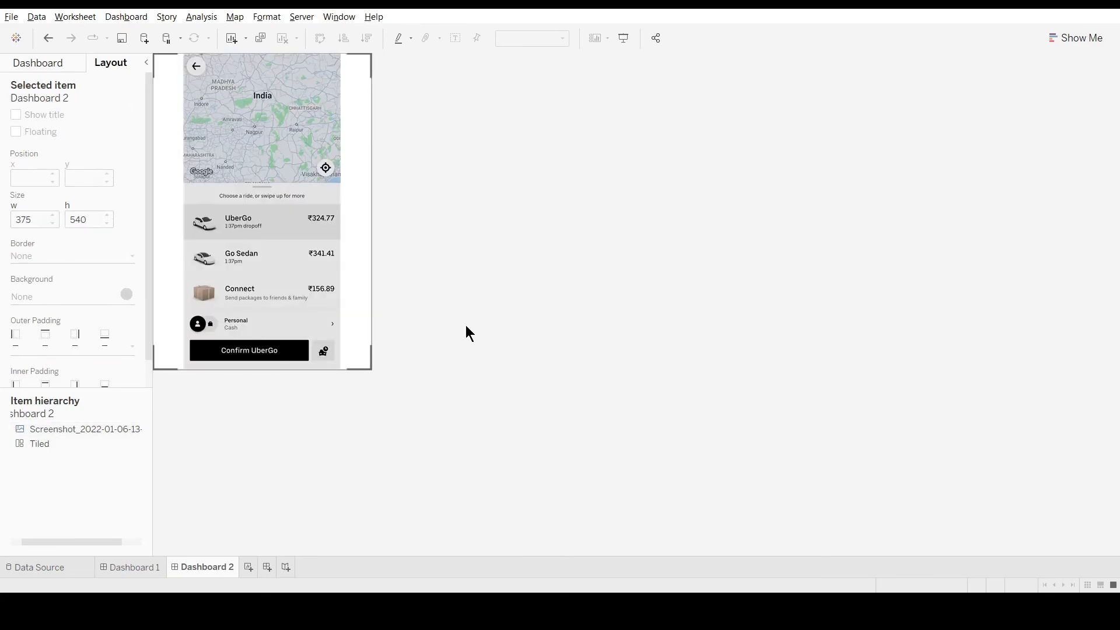
# - Place the menu-icon navigation button over the screenshot's back arrow and preview it in presentation mode
pyautogui.click(38, 63)
pyautogui.moveTo(177, 72); pyautogui.dragTo(207, 76)
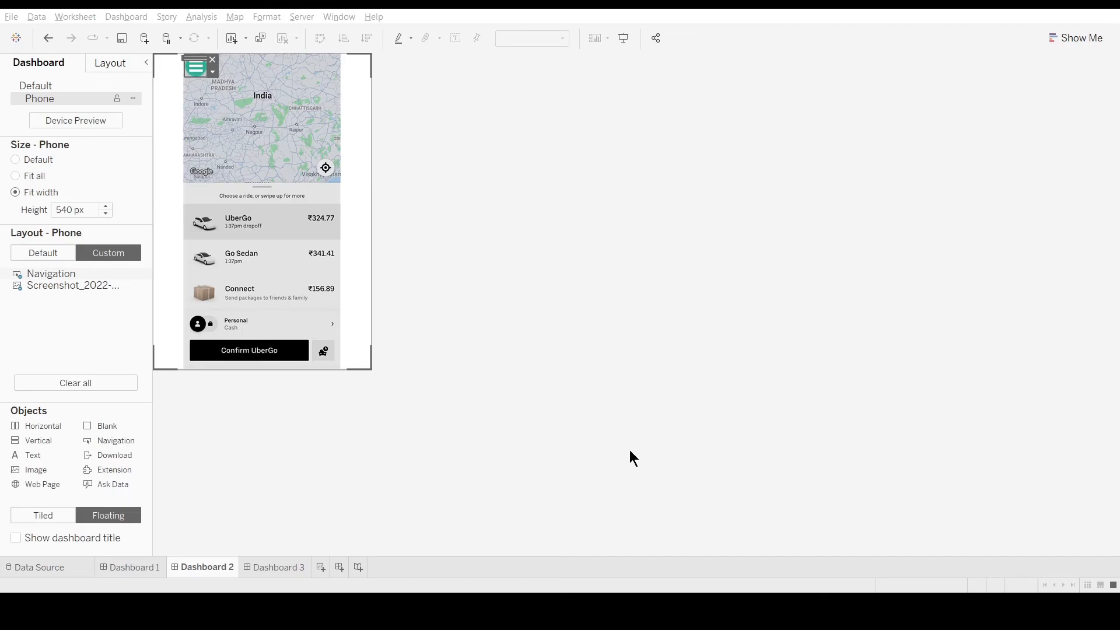
pyautogui.click(624, 37)
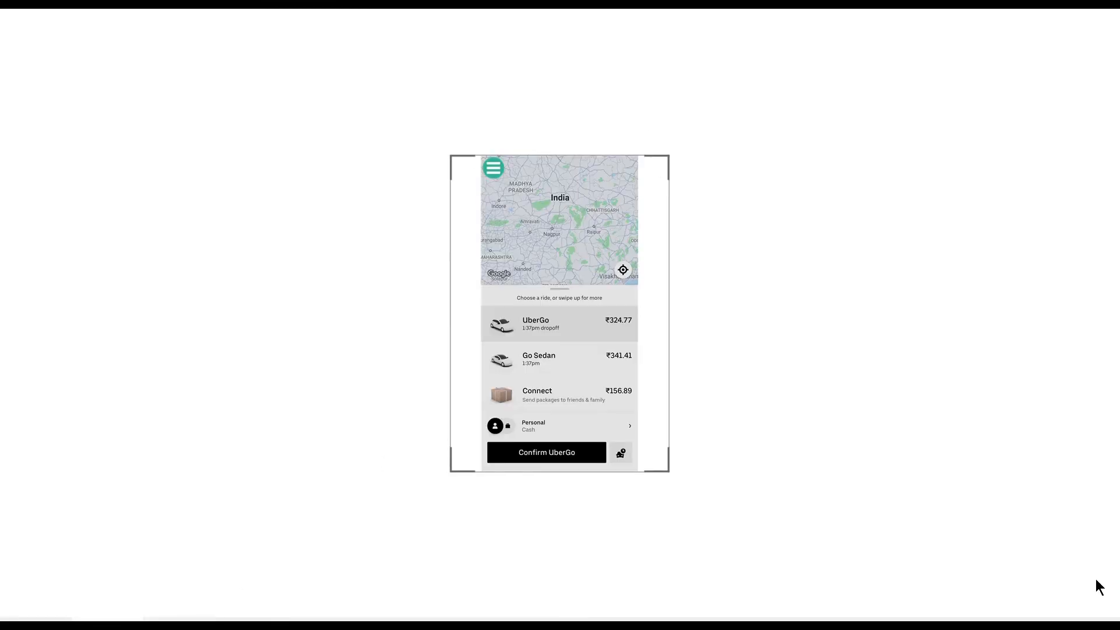
pyautogui.click(1114, 592)
# - Duplicate the dashboard, naming the original Main Menu and the copy Side Menu
pyautogui.click(379, 571)
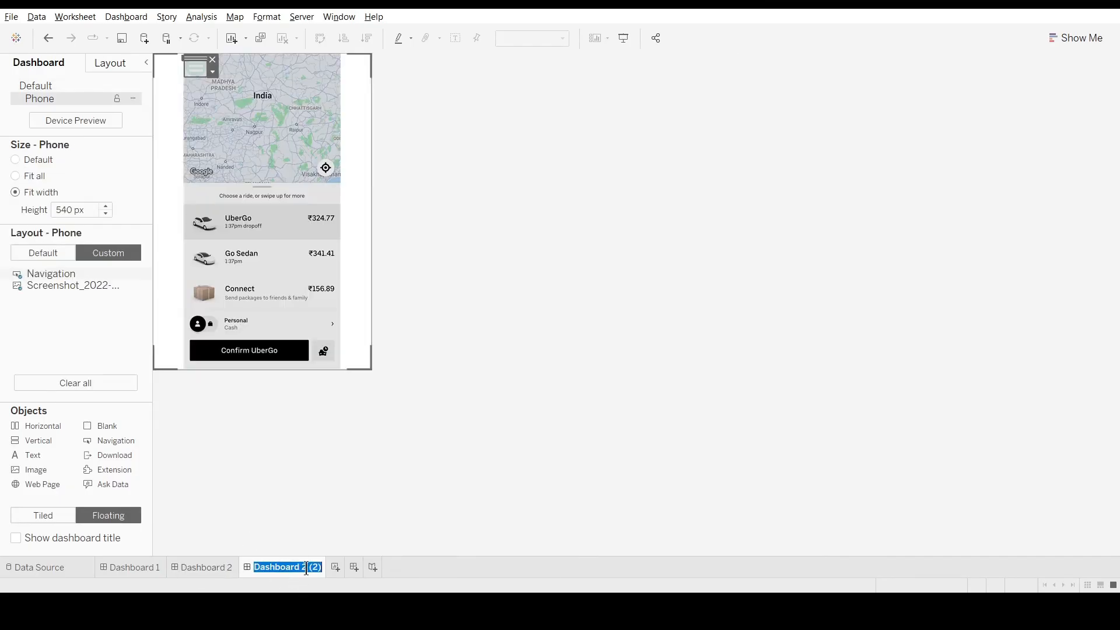
pyautogui.write('Main Menu')
pyautogui.doubleClick(289, 568)
pyautogui.write('Side Menu')
pyautogui.press('Return')
# - Edit the menu-icon button on Main Menu so it navigates to the Side Menu dashboard
pyautogui.click(201, 567)
pyautogui.click(212, 71)
pyautogui.click(231, 85)
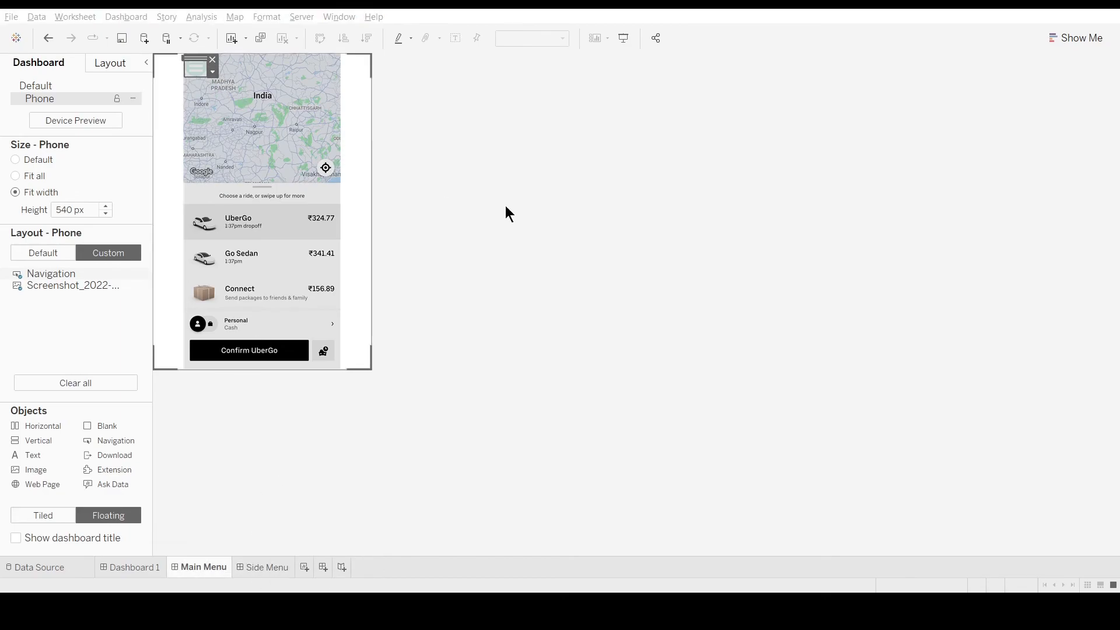
pyautogui.click(642, 452)
# - Replace the Side Menu dashboard's floating image with the screenshot of the app's side menu
pyautogui.click(264, 567)
pyautogui.click(303, 140)
pyautogui.click(377, 72)
pyautogui.click(398, 85)
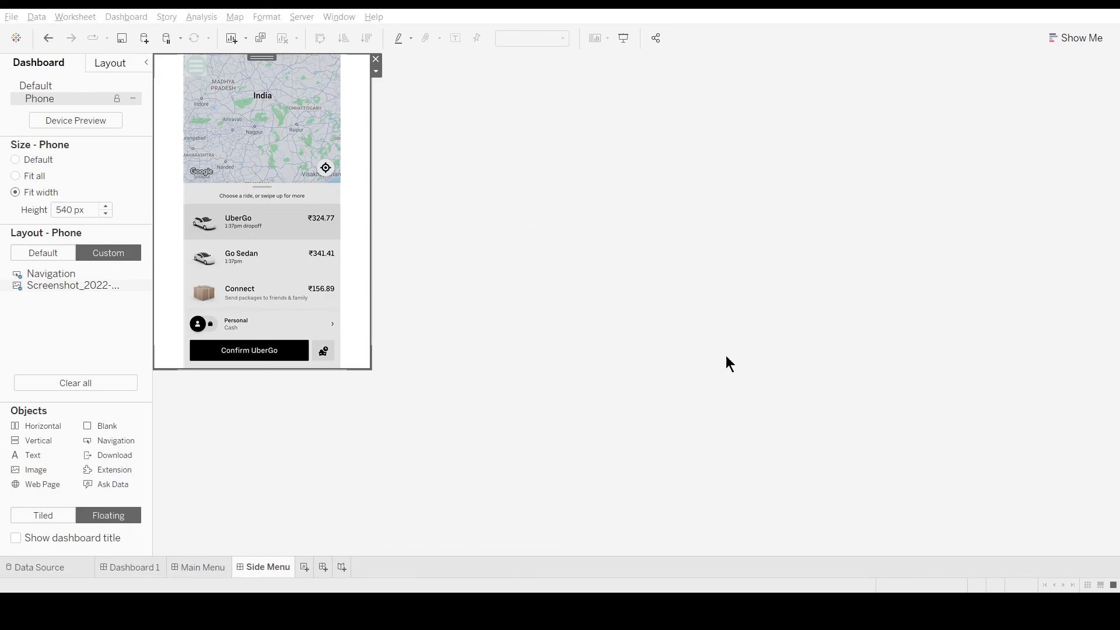
pyautogui.click(706, 463)
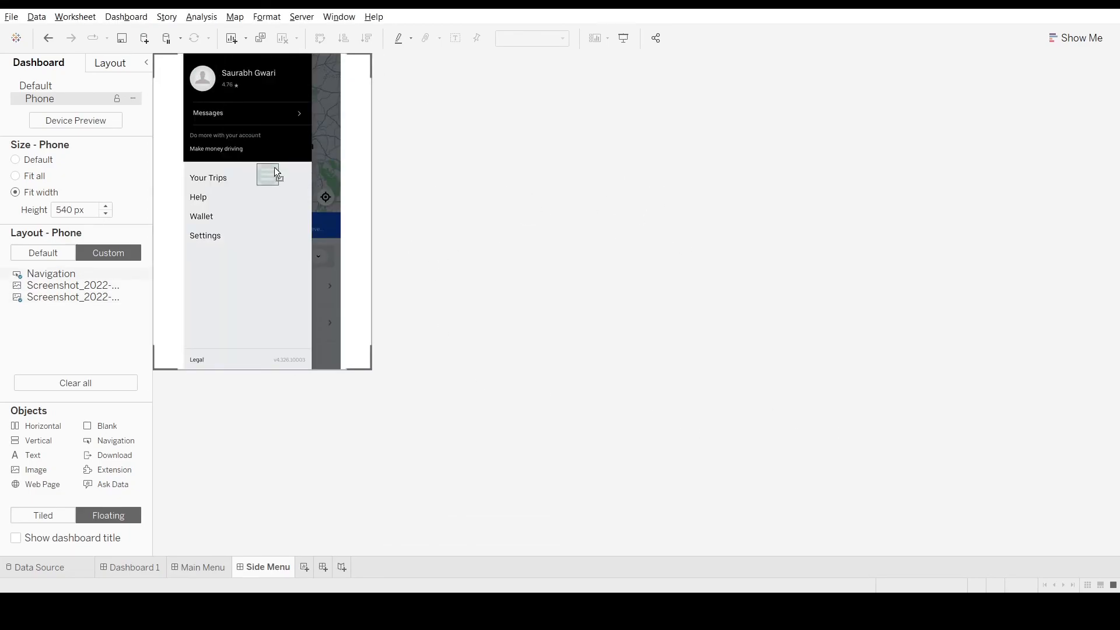
# - Add an Analytics navigation button below Settings on Side Menu, adjust its size and formatting, and test the menu icon in presentation mode
pyautogui.moveTo(110, 443); pyautogui.dragTo(190, 247)
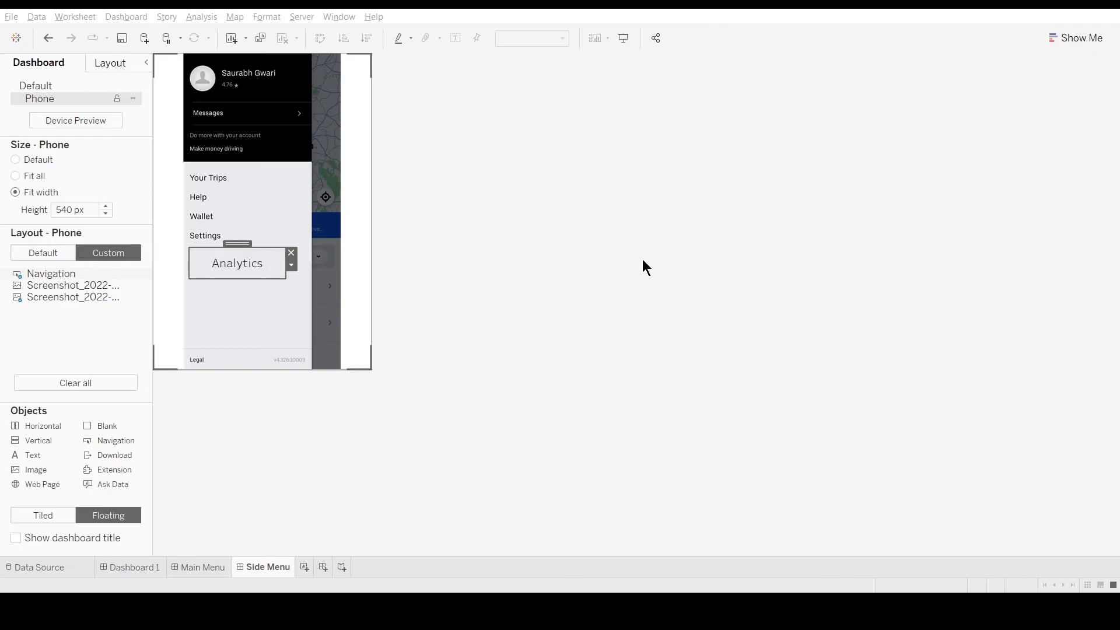
pyautogui.click(638, 444)
pyautogui.moveTo(286, 278); pyautogui.dragTo(259, 267)
pyautogui.click(261, 252)
pyautogui.click(243, 258)
pyautogui.click(667, 425)
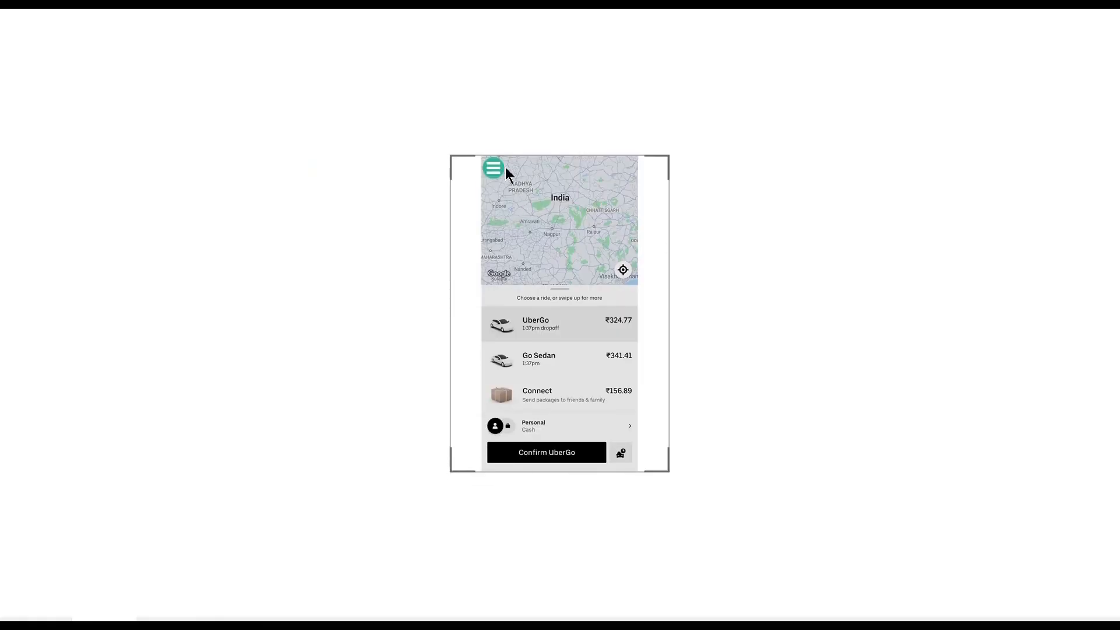
pyautogui.click(504, 166)
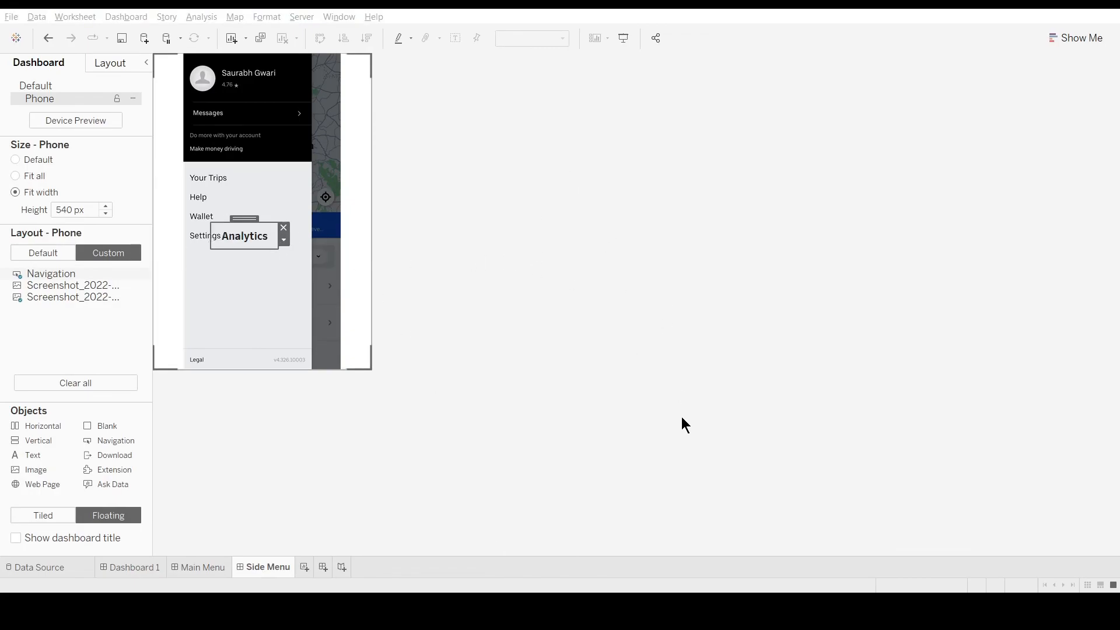
# - Restyle the Analytics button's text to match the other menu items and align it directly beneath Settings
pyautogui.click(577, 421)
pyautogui.click(567, 445)
pyautogui.click(576, 446)
pyautogui.click(590, 457)
pyautogui.moveTo(245, 218); pyautogui.dragTo(212, 257)
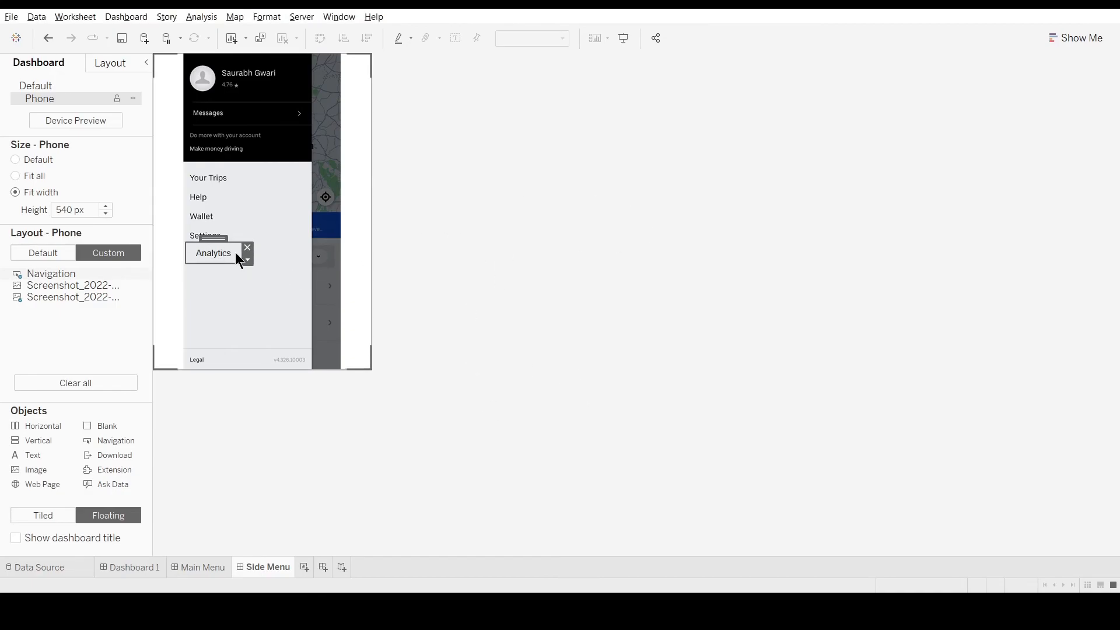
pyautogui.moveTo(217, 239); pyautogui.dragTo(212, 242)
pyautogui.click(220, 257)
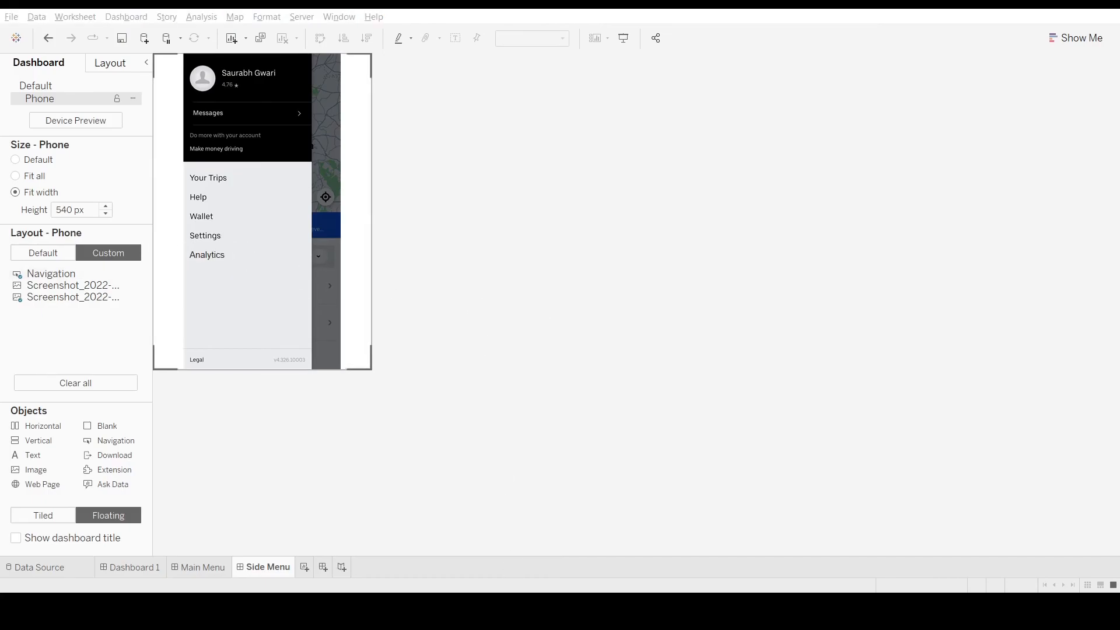
# - Open Dashboard 1's phone layout and compare it with the Main Menu dashboard
pyautogui.click(147, 569)
pyautogui.click(58, 102)
pyautogui.click(218, 571)
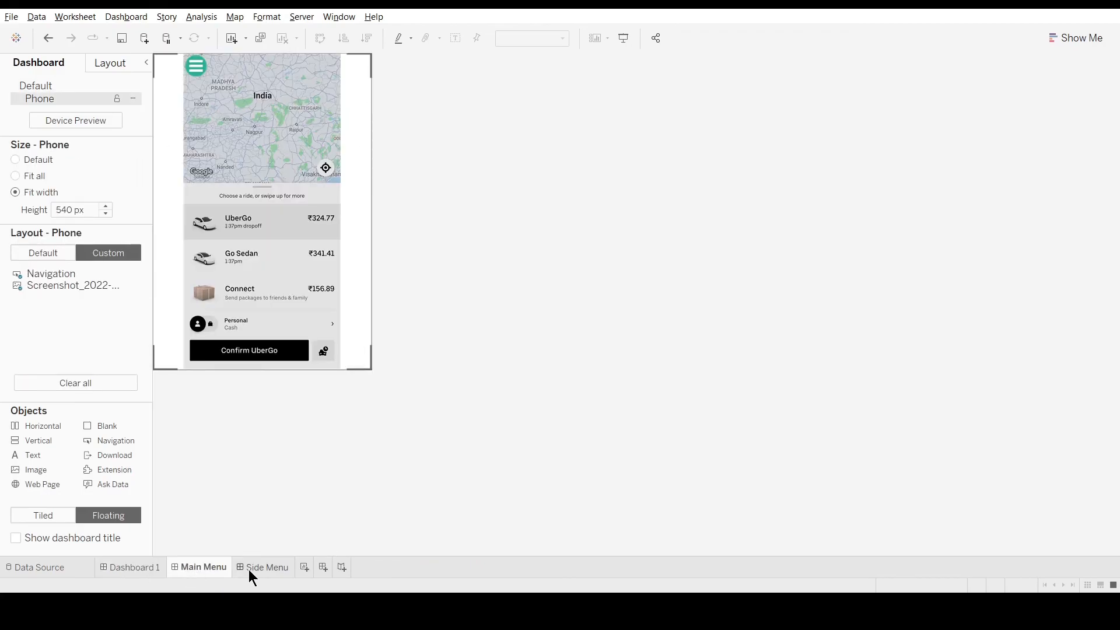
pyautogui.click(143, 568)
pyautogui.moveTo(1114, 110); pyautogui.dragTo(1114, 258)
pyautogui.moveTo(1114, 258); pyautogui.dragTo(1114, 110)
pyautogui.click(202, 569)
pyautogui.click(136, 569)
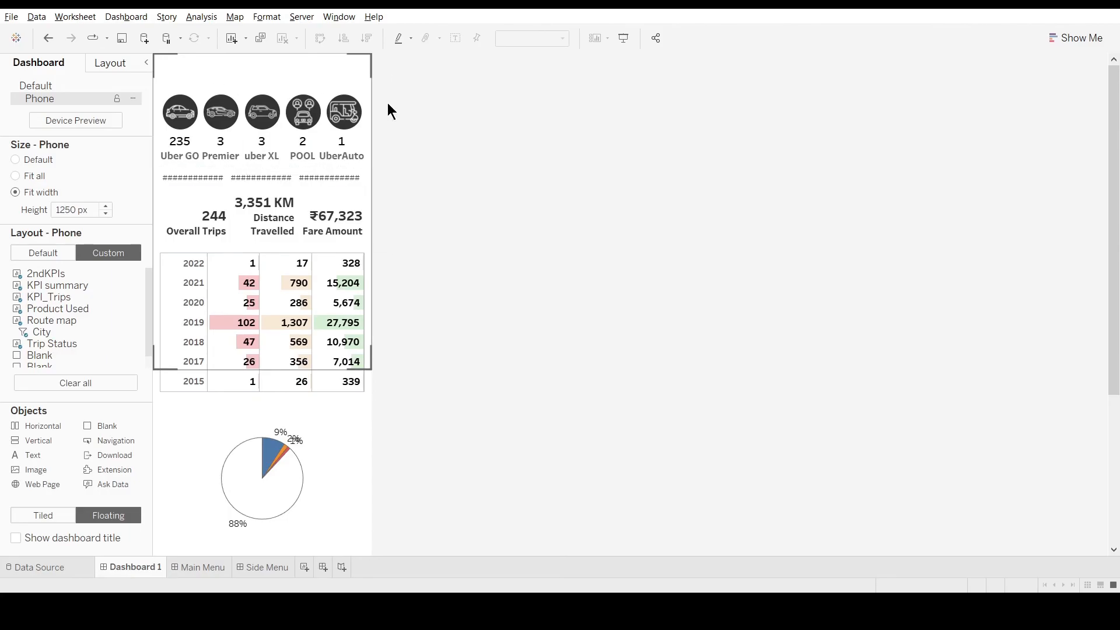
# - Move the Route map in Dashboard 1's phone layout to directly below the product icons
pyautogui.moveTo(1114, 180); pyautogui.dragTo(1114, 330)
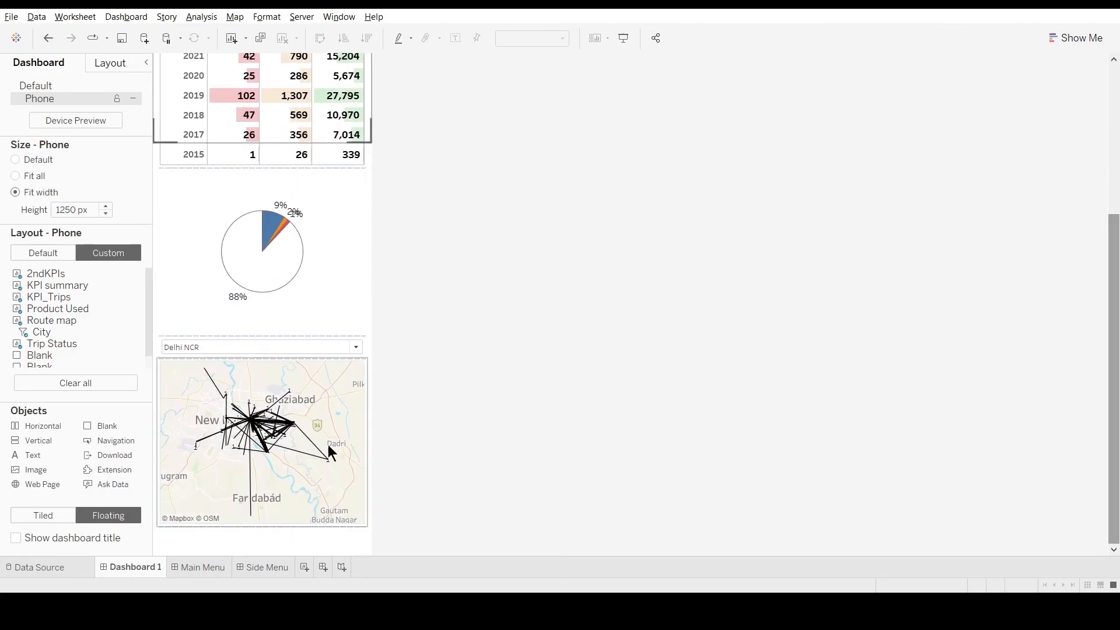
pyautogui.click(356, 368)
pyautogui.click(233, 538)
pyautogui.scroll(5, 436, 241)
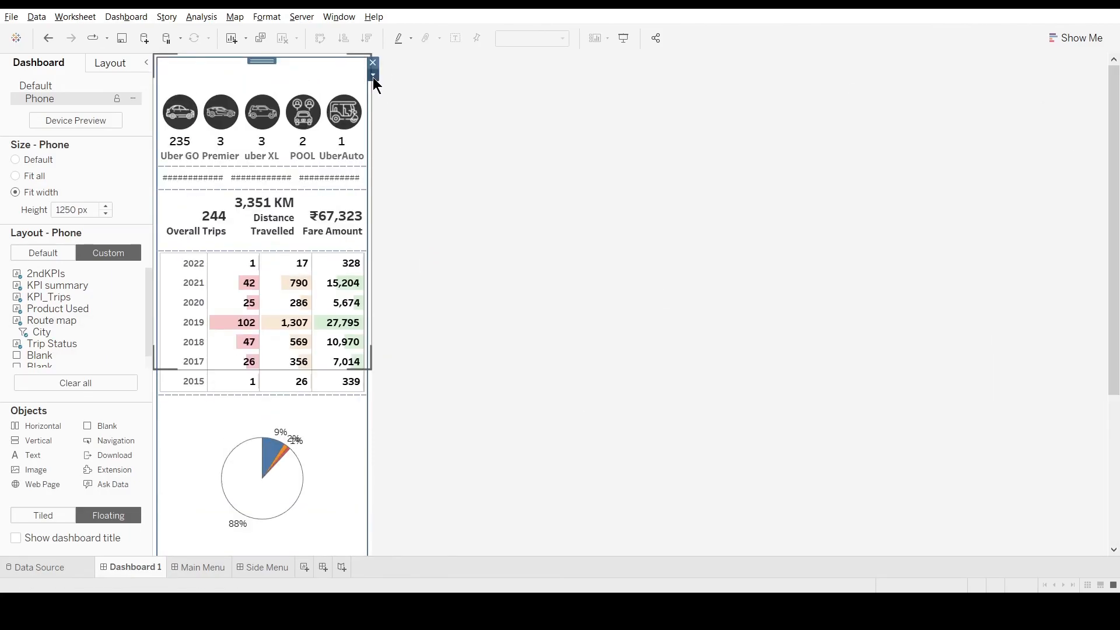
pyautogui.scroll(-5, 405, 108)
pyautogui.click(357, 379)
pyautogui.moveTo(261, 354); pyautogui.dragTo(251, 158)
pyautogui.moveTo(1114, 350); pyautogui.dragTo(1114, 198)
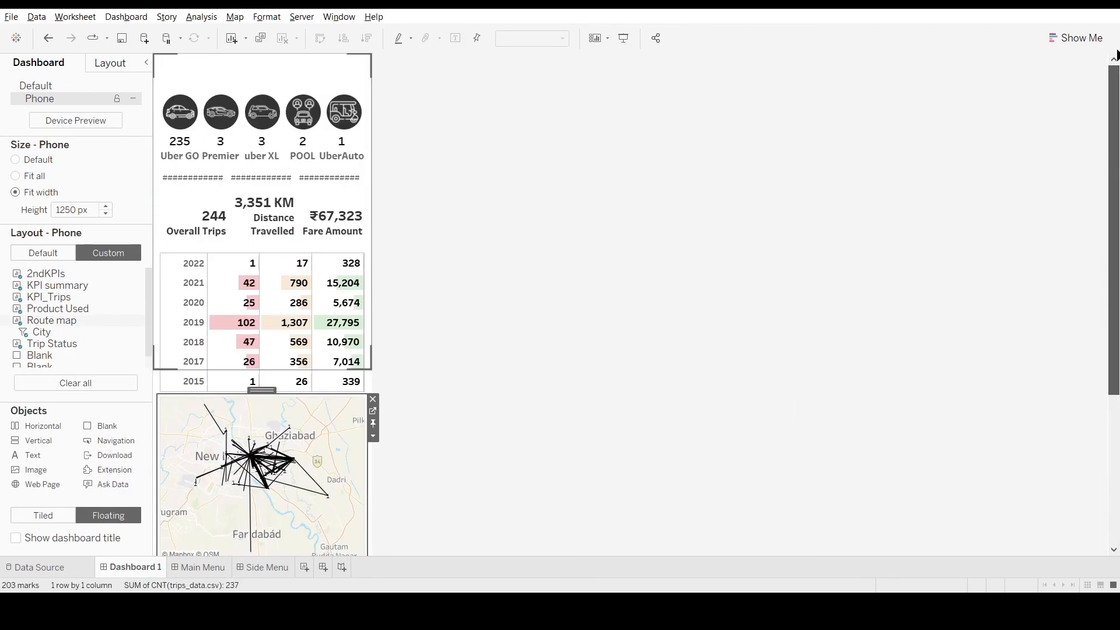
pyautogui.moveTo(264, 394); pyautogui.dragTo(237, 169)
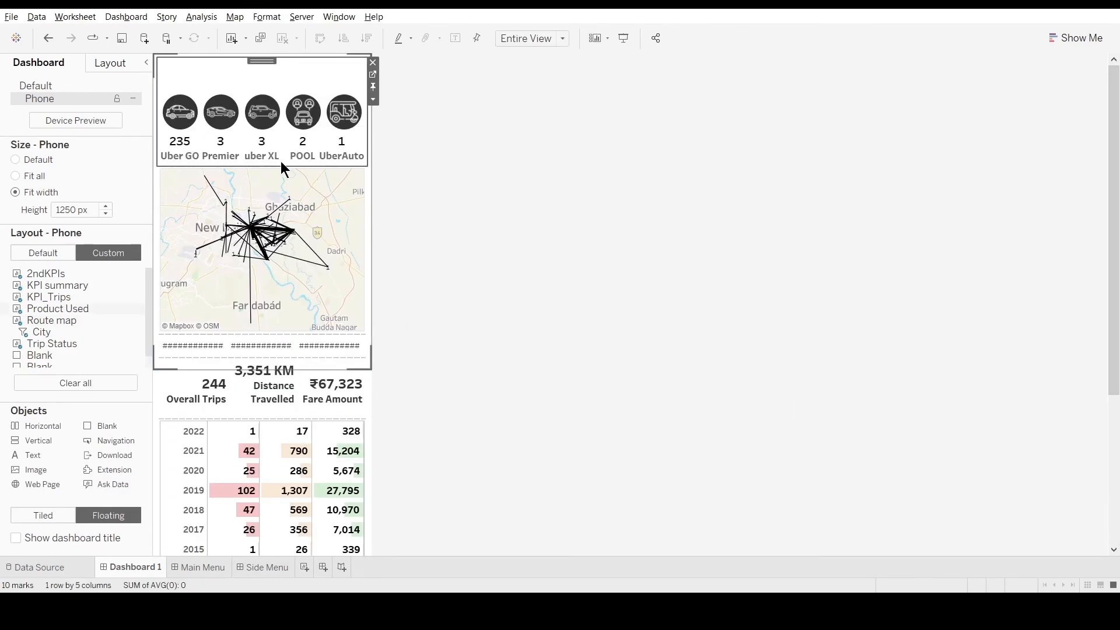
# - Move the City filter to between the product icons and the Route map
pyautogui.scroll(-5, 287, 519)
pyautogui.click(287, 519)
pyautogui.moveTo(262, 500); pyautogui.dragTo(261, 105)
pyautogui.scroll(5, 261, 110)
pyautogui.moveTo(261, 330); pyautogui.dragTo(260, 168)
pyautogui.click(499, 261)
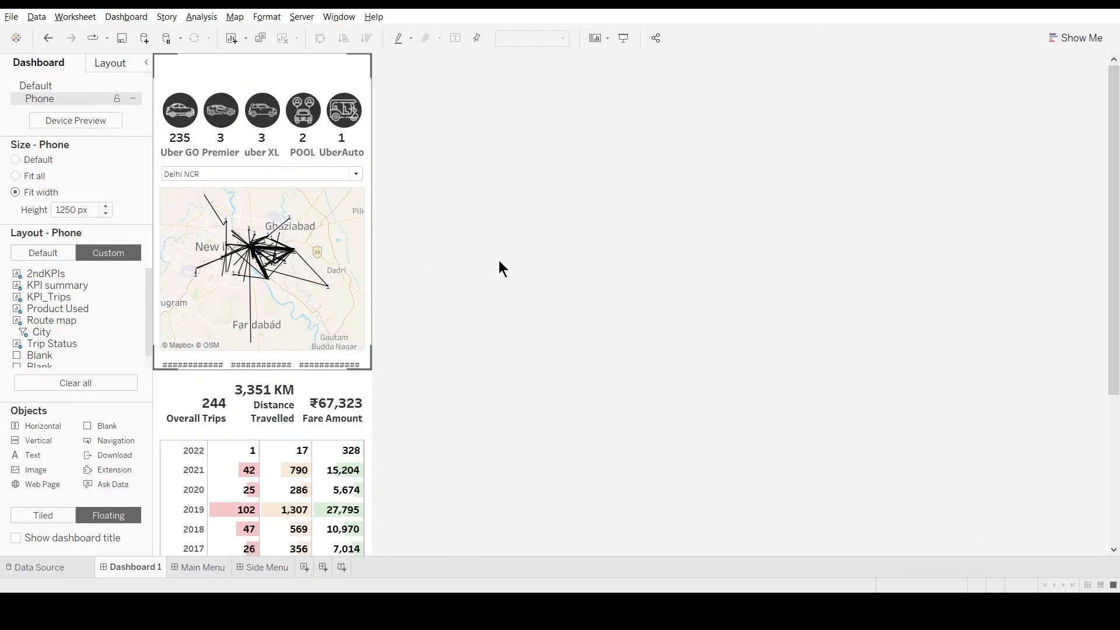
# - Adjust the row heights of the averages, the KPI row and the yearly table in the phone layout
pyautogui.moveTo(293, 354); pyautogui.dragTo(293, 369)
pyautogui.click(431, 385)
pyautogui.moveTo(1114, 146); pyautogui.dragTo(1113, 300)
pyautogui.click(329, 400)
pyautogui.moveTo(302, 368); pyautogui.dragTo(303, 383)
pyautogui.click(307, 163)
pyautogui.click(279, 218)
pyautogui.moveTo(276, 211); pyautogui.dragTo(276, 227)
pyautogui.click(268, 161)
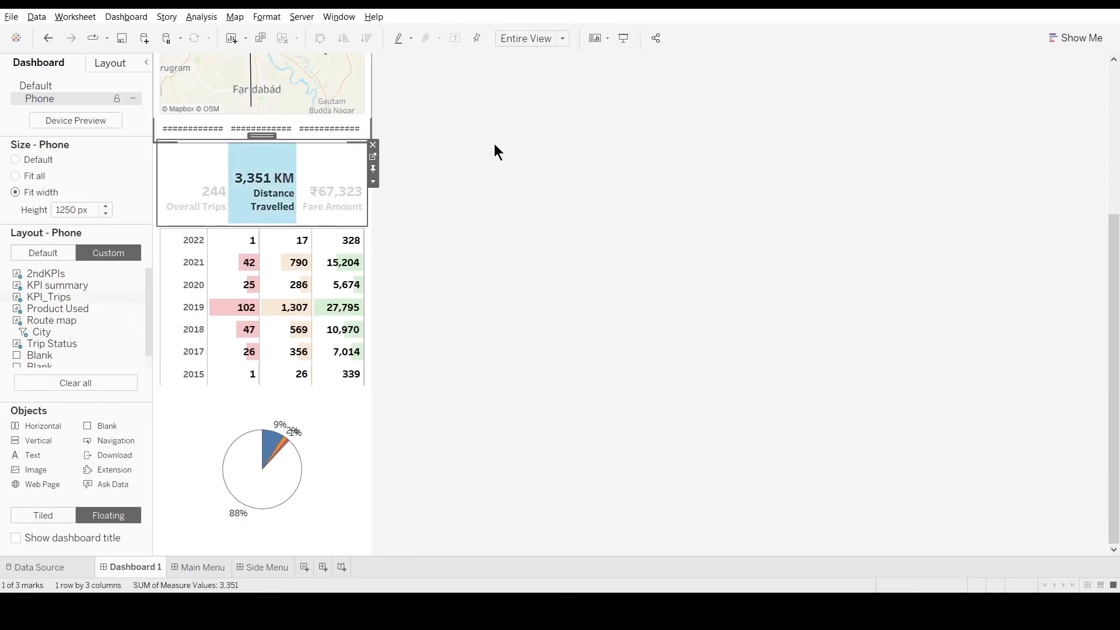
# - Resize the Route map and the averages row beneath it to rebalance their heights
pyautogui.click(334, 129)
pyautogui.moveTo(330, 116); pyautogui.dragTo(331, 146)
pyautogui.click(333, 99)
pyautogui.moveTo(1113, 262); pyautogui.dragTo(1079, 105)
pyautogui.click(318, 405)
pyautogui.moveTo(318, 367); pyautogui.dragTo(317, 390)
# - Insert a tiled Blank object between the Route map and the averages row and extend the map's height
pyautogui.moveTo(105, 428); pyautogui.dragTo(263, 371)
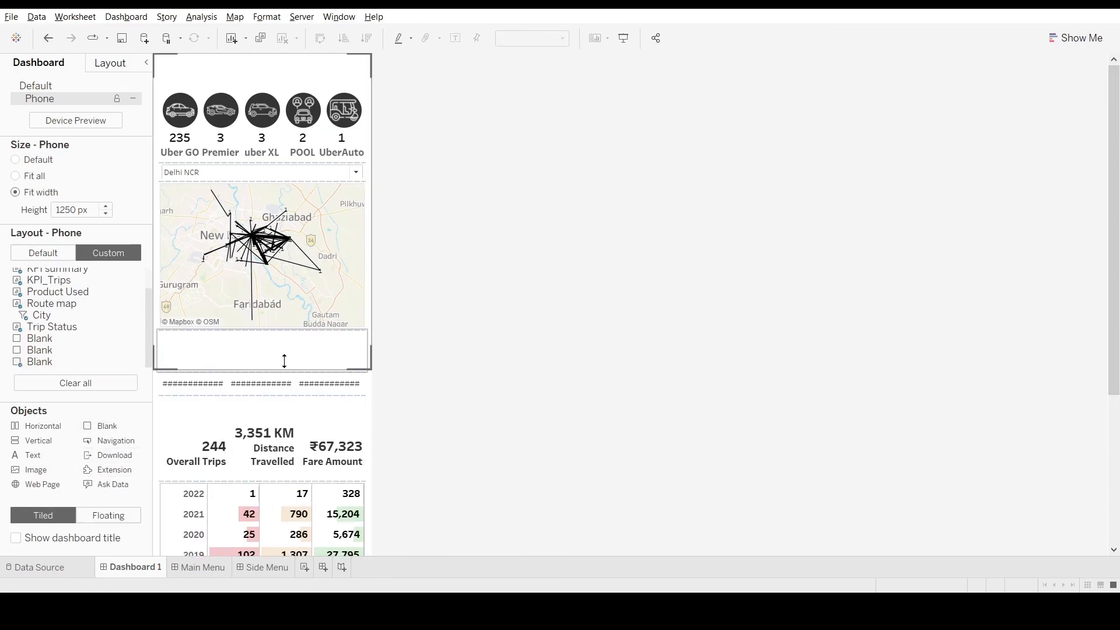
pyautogui.click(289, 198)
pyautogui.moveTo(314, 322); pyautogui.dragTo(322, 350)
pyautogui.scroll(-5, 338, 350)
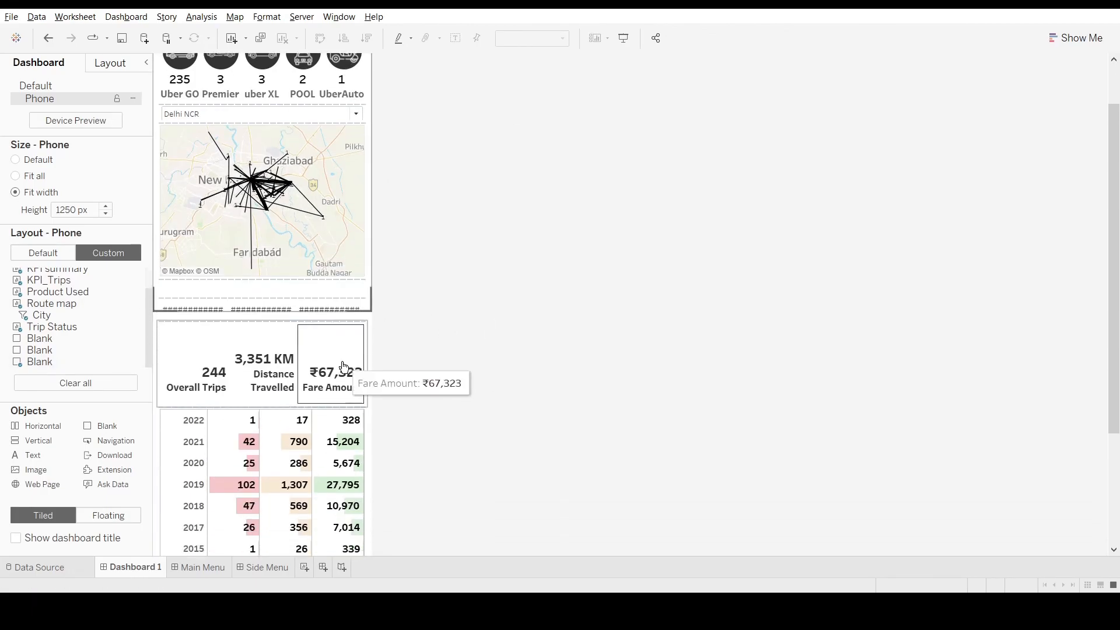
# - Adjust the heights around the averages row until its labels are readable, and remove the blank spacer below the map
pyautogui.click(180, 285)
pyautogui.click(181, 285)
pyautogui.moveTo(236, 262); pyautogui.dragTo(236, 280)
pyautogui.click(435, 255)
pyautogui.click(239, 227)
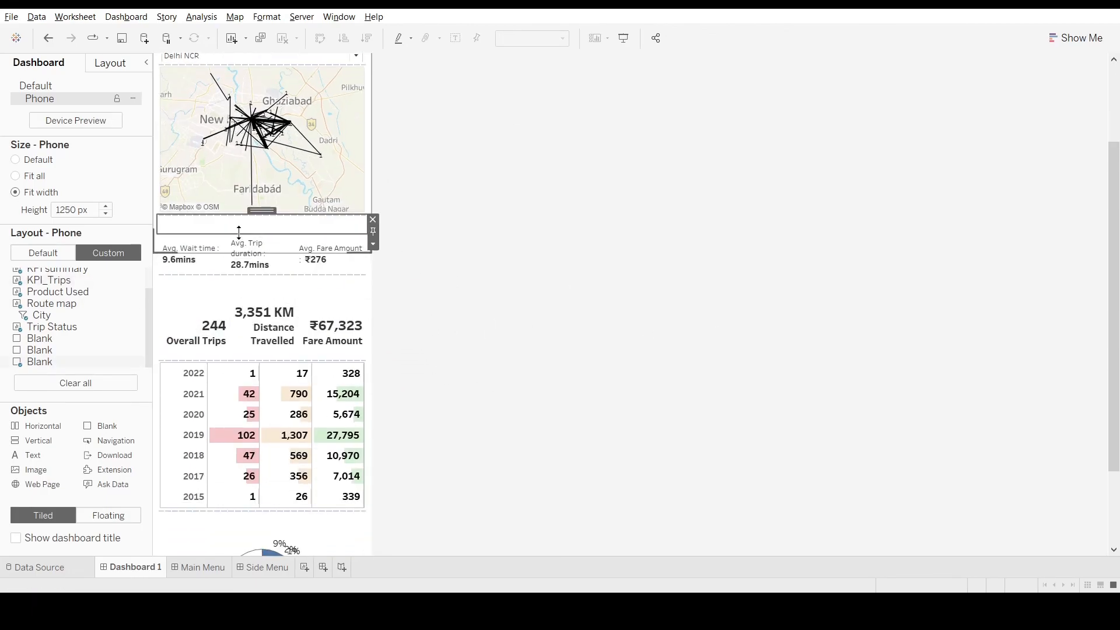
pyautogui.moveTo(238, 234); pyautogui.dragTo(239, 255)
pyautogui.click(518, 280)
pyautogui.click(325, 221)
pyautogui.click(377, 217)
pyautogui.moveTo(1113, 201); pyautogui.dragTo(1107, 119)
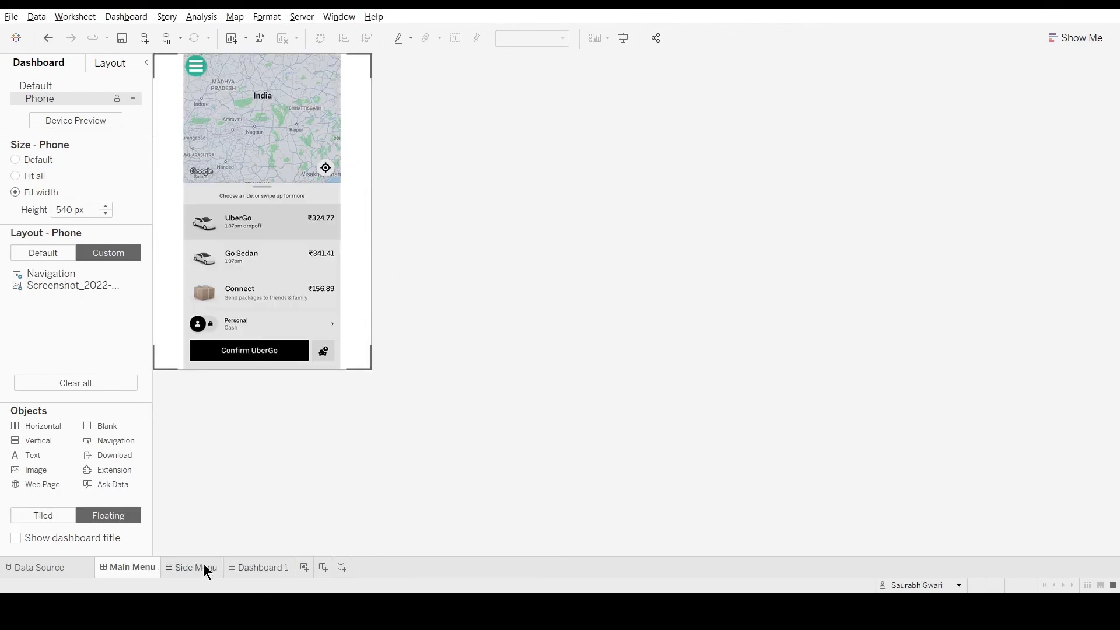
# - Add a floating navigation button on Side Menu near the dimmed strip beside the menu
pyautogui.click(199, 568)
pyautogui.moveTo(113, 440); pyautogui.dragTo(352, 71)
pyautogui.click(351, 66)
pyautogui.click(110, 63)
# - Fit the button over the dimmed strip at x 271, y 0, sized 50 x 542 px, and make it an invisible link to Main Menu
pyautogui.moveTo(82, 179); pyautogui.dragTo(19, 166)
pyautogui.write('0')
pyautogui.press('Tab')
pyautogui.moveTo(310, 64); pyautogui.dragTo(310, 63)
pyautogui.moveTo(406, 84); pyautogui.dragTo(341, 369)
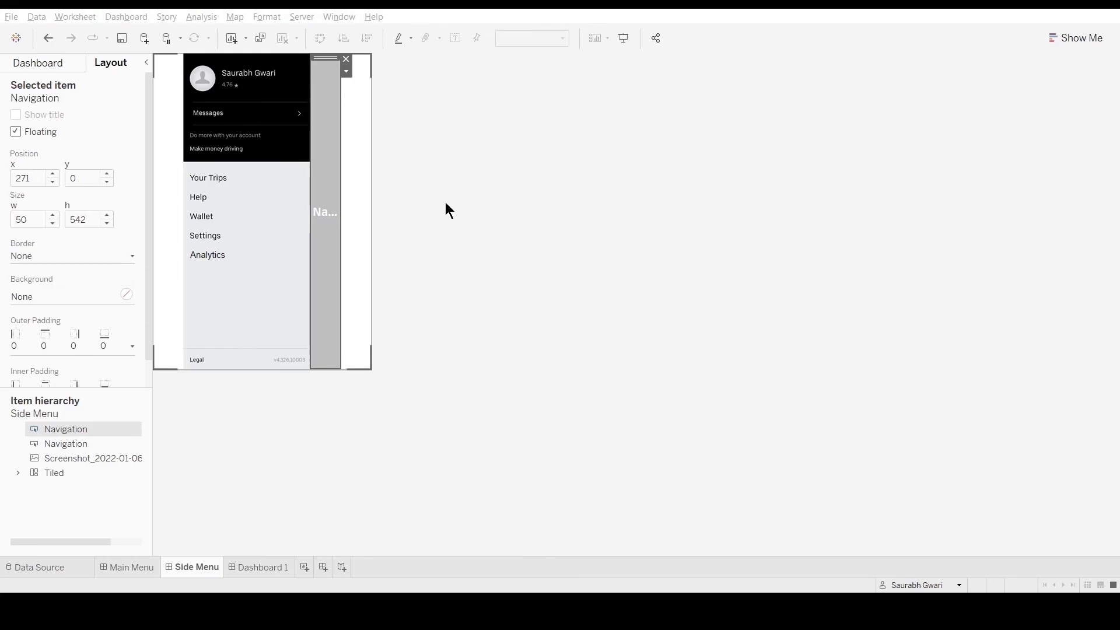
pyautogui.click(647, 446)
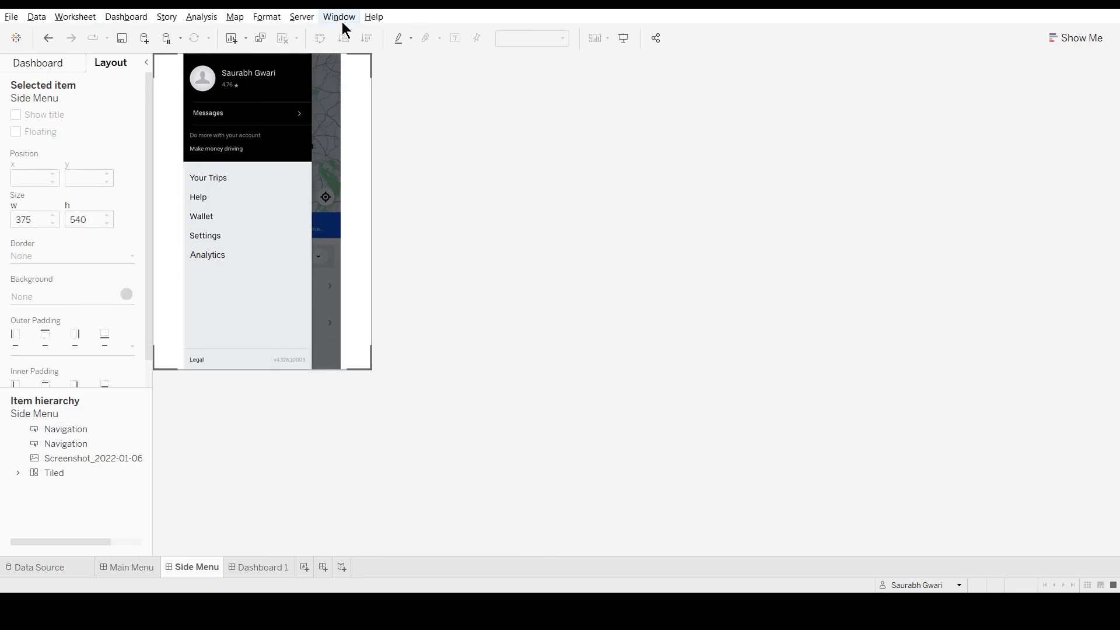
# - Test switching between Main Menu and Side Menu and opening the Analytics dashboard in presentation mode
pyautogui.click(626, 37)
pyautogui.click(622, 204)
pyautogui.click(502, 170)
pyautogui.click(623, 205)
pyautogui.click(498, 172)
pyautogui.click(622, 205)
pyautogui.click(499, 164)
pyautogui.click(506, 357)
pyautogui.click(1112, 619)
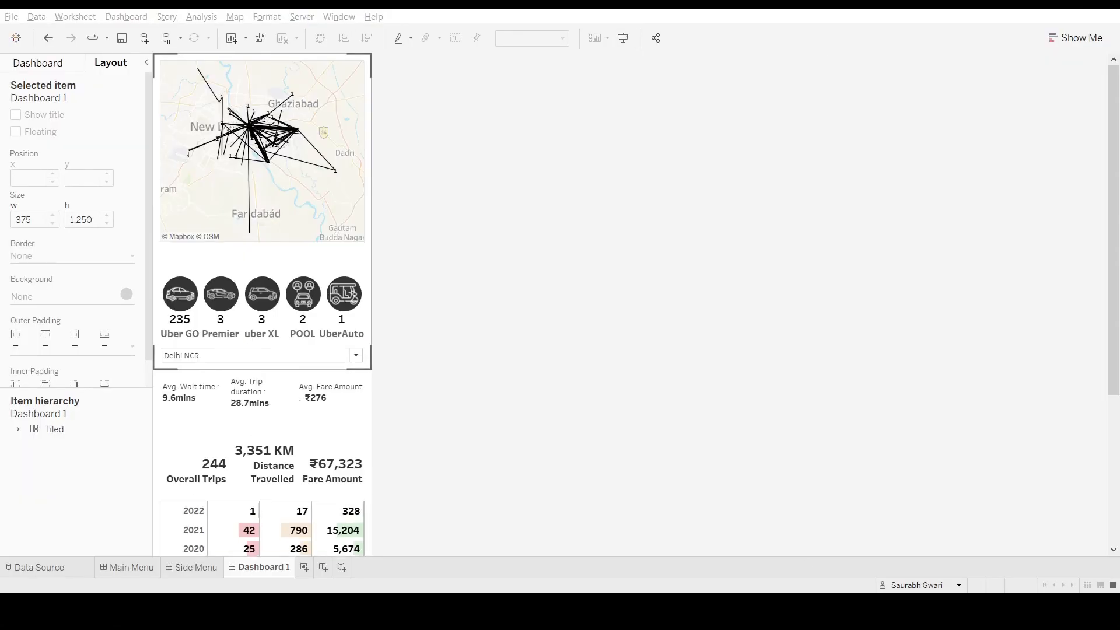
# - Open the Product Used worksheet from Dashboard 1 and remove the second AVG(0) from Rows
pyautogui.click(350, 262)
pyautogui.click(375, 266)
pyautogui.click(527, 85)
pyautogui.moveTo(526, 85); pyautogui.dragTo(263, 512)
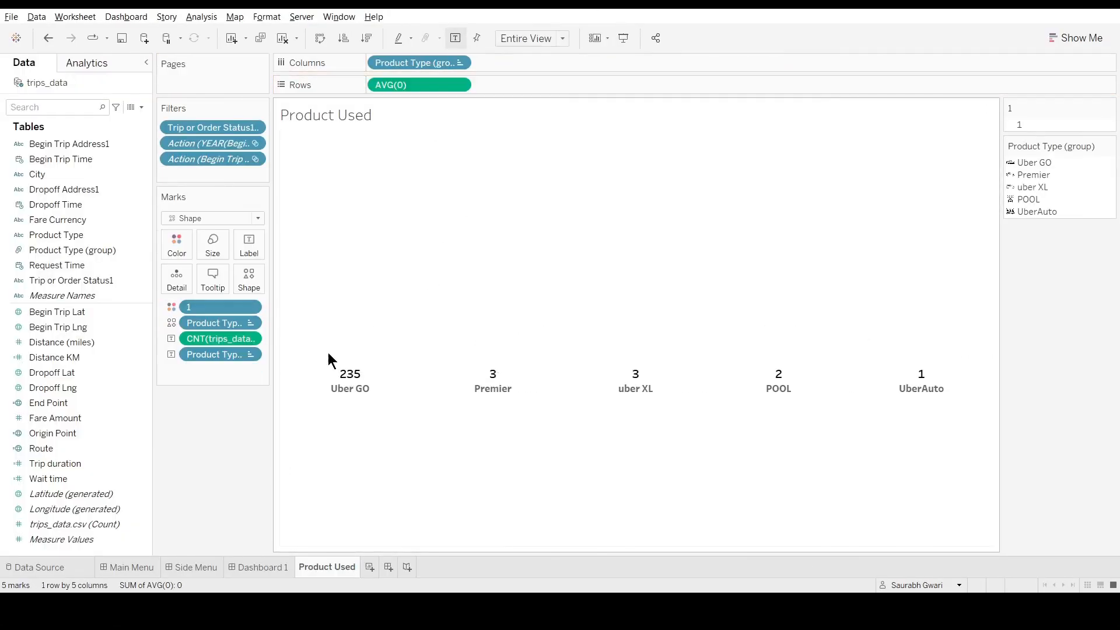
# - Remove the constant 1 from the Product Used sheet's mark color and bring the labels closer beneath the product icons
pyautogui.moveTo(220, 308); pyautogui.dragTo(245, 449)
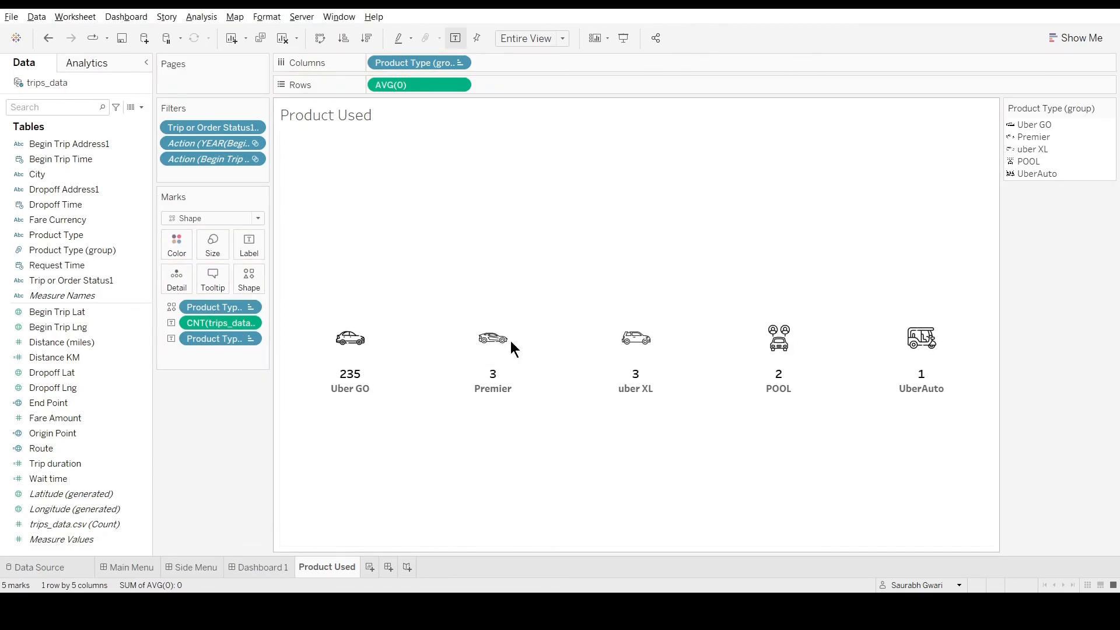
pyautogui.click(271, 566)
pyautogui.click(339, 287)
pyautogui.click(375, 259)
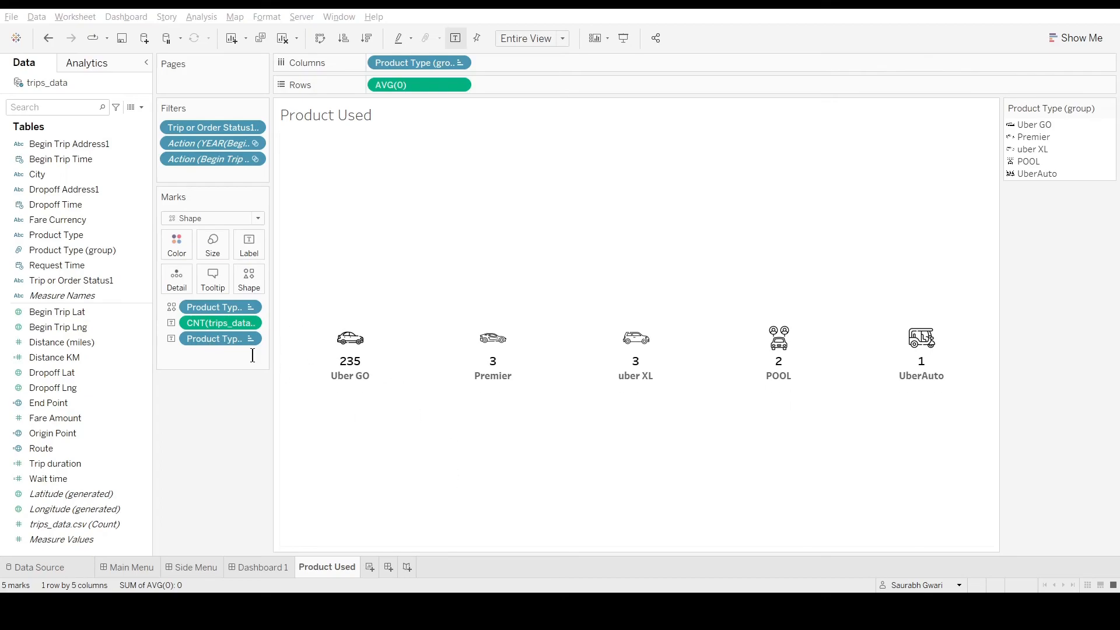
# - Adjust the heights of the stacked sheets around Product Used in Dashboard 1's phone layout
pyautogui.click(262, 567)
pyautogui.moveTo(1114, 251); pyautogui.dragTo(1113, 315)
pyautogui.scroll(3, 281, 349)
pyautogui.click(310, 355)
pyautogui.moveTo(310, 355); pyautogui.dragTo(277, 78)
pyautogui.moveTo(286, 245); pyautogui.dragTo(285, 277)
pyautogui.moveTo(265, 377); pyautogui.dragTo(263, 362)
pyautogui.click(285, 279)
pyautogui.moveTo(286, 279); pyautogui.dragTo(284, 297)
pyautogui.click(275, 370)
pyautogui.moveTo(273, 388); pyautogui.dragTo(282, 370)
pyautogui.moveTo(1115, 313); pyautogui.dragTo(1116, 357)
# - Open the 2ndKPIs sheet from the dashboard and change its mark type to Square
pyautogui.click(349, 328)
pyautogui.click(375, 316)
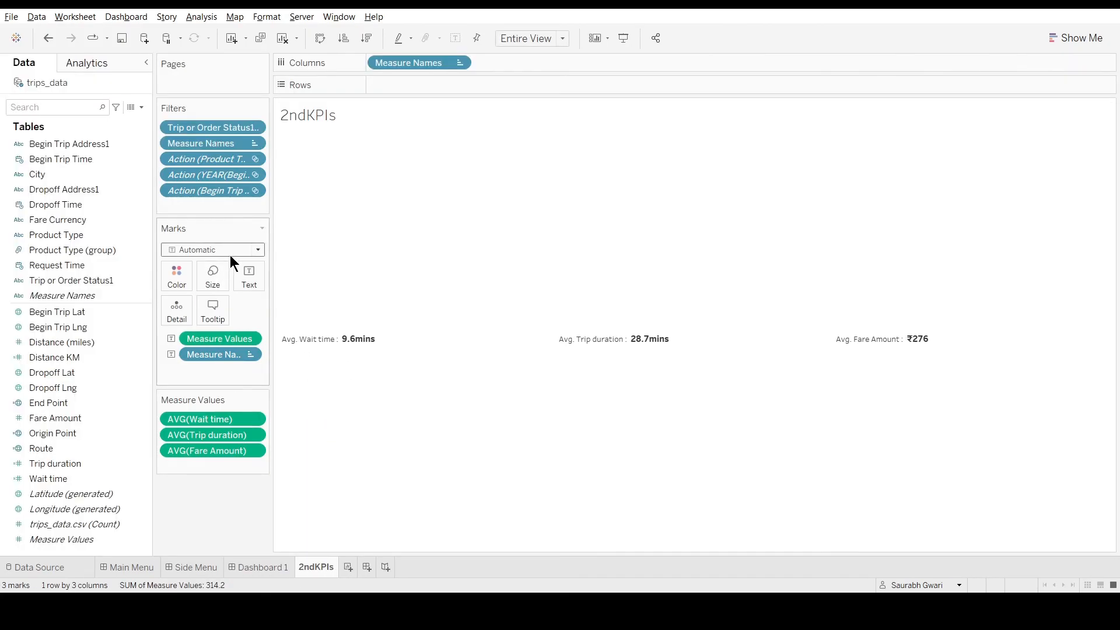
pyautogui.click(207, 355)
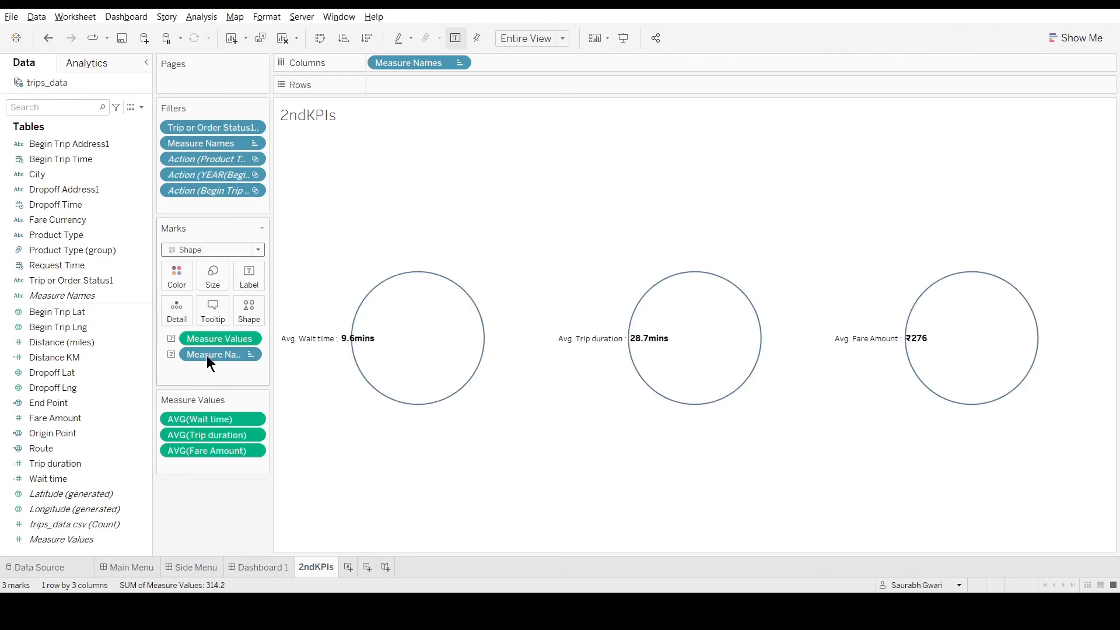
pyautogui.click(251, 251)
pyautogui.click(198, 324)
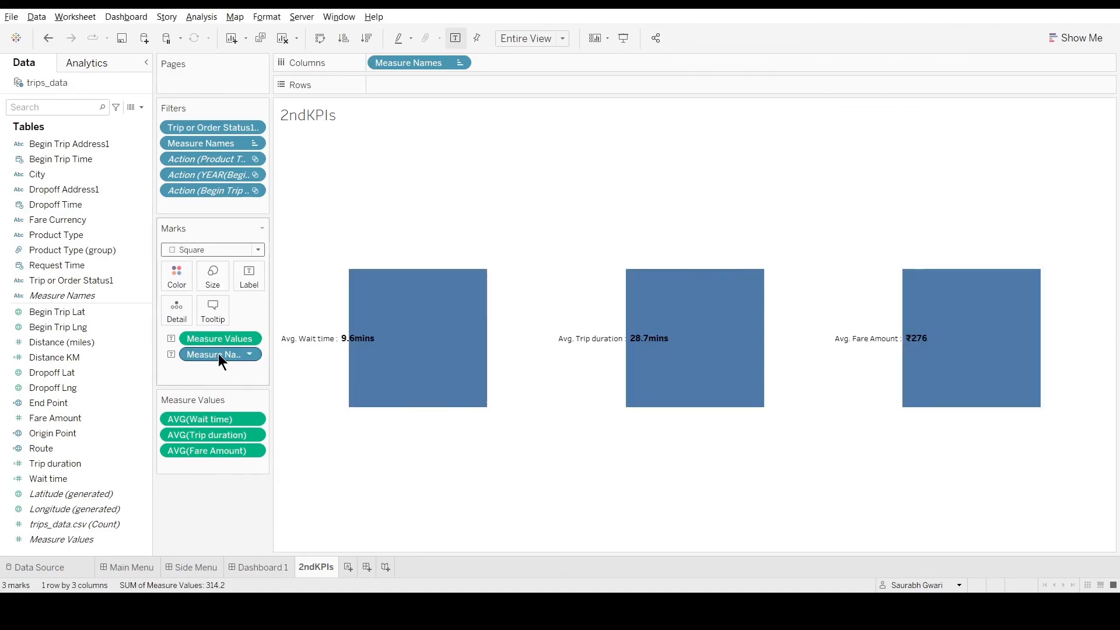
# - Color the 2ndKPIs squares by a constant 0 aggregated as an average, so all three share one fill
pyautogui.keyDown('ctrl'); pyautogui.moveTo(218, 341); pyautogui.dragTo(174, 278); pyautogui.keyUp('ctrl')
pyautogui.doubleClick(196, 387)
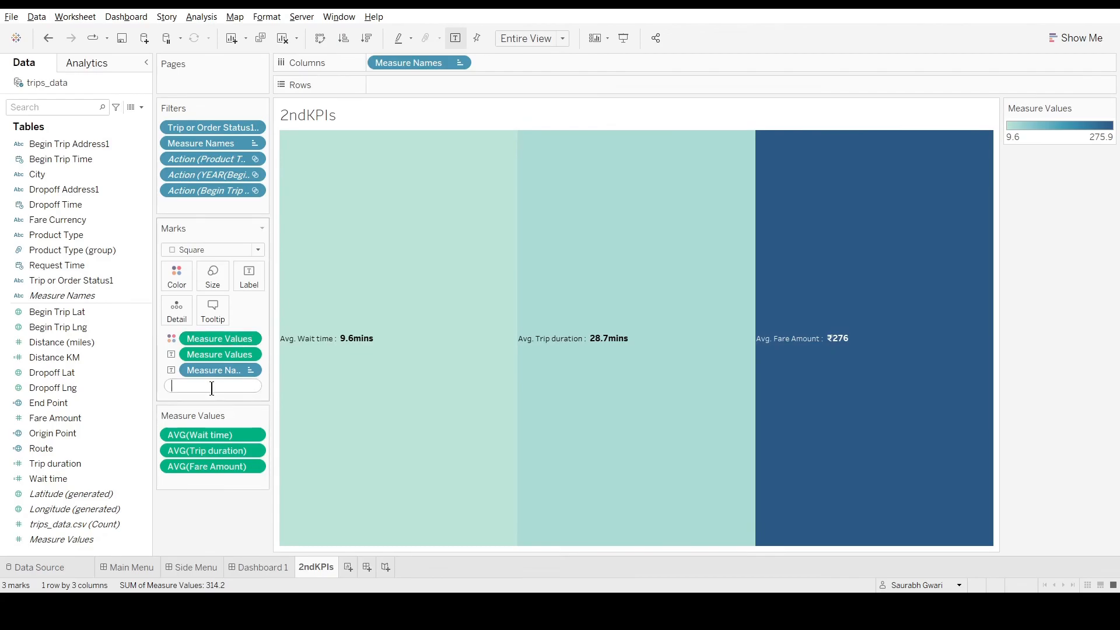
pyautogui.write('0')
pyautogui.press('Return')
pyautogui.rightClick(195, 386)
pyautogui.click(389, 465)
pyautogui.moveTo(204, 386); pyautogui.dragTo(176, 277)
# - Change the color of the 2ndKPIs squares to dark slate grey
pyautogui.click(177, 277)
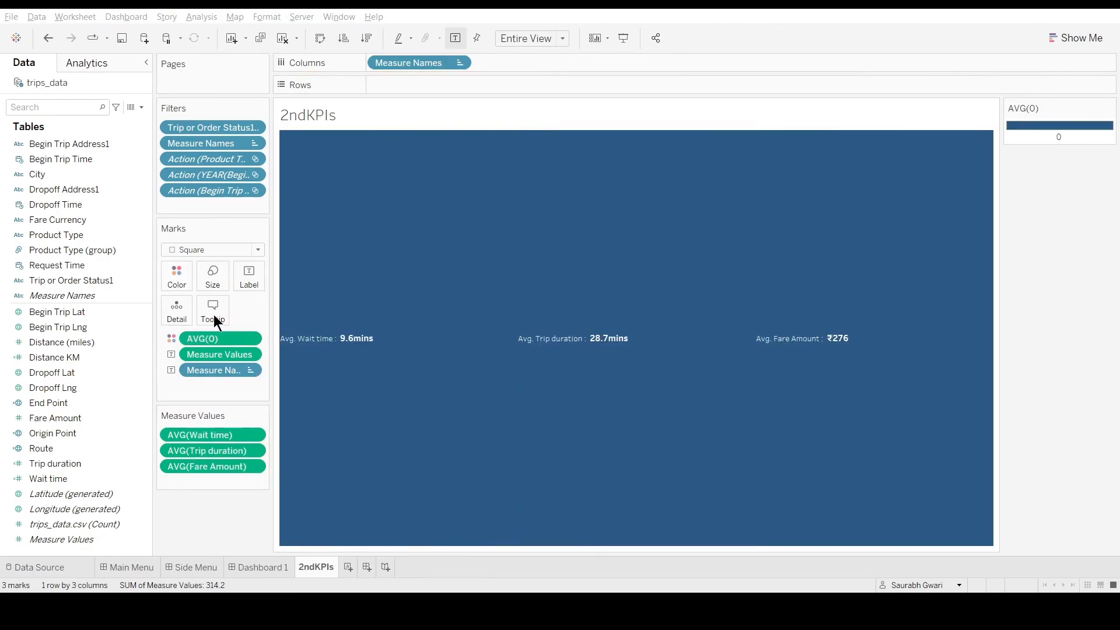
pyautogui.click(619, 369)
pyautogui.click(535, 371)
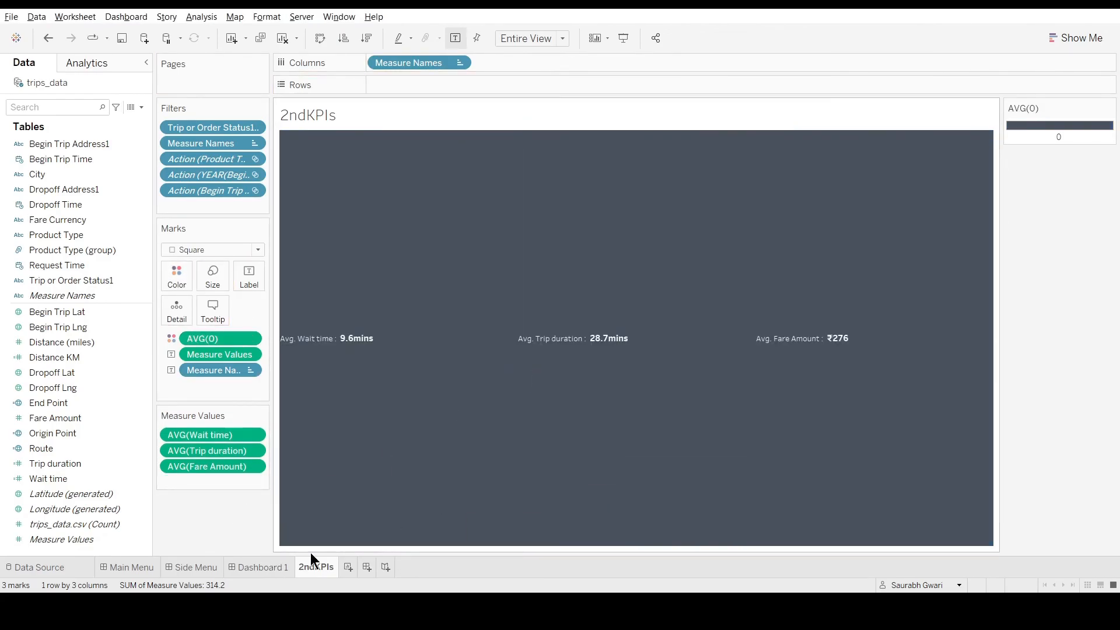
# - Shorten the 2ndKPIs measure labels to Wait time, Trip duration and Fare Amount, dropping the "Avg." prefix
pyautogui.click(261, 567)
pyautogui.click(250, 329)
pyautogui.click(372, 308)
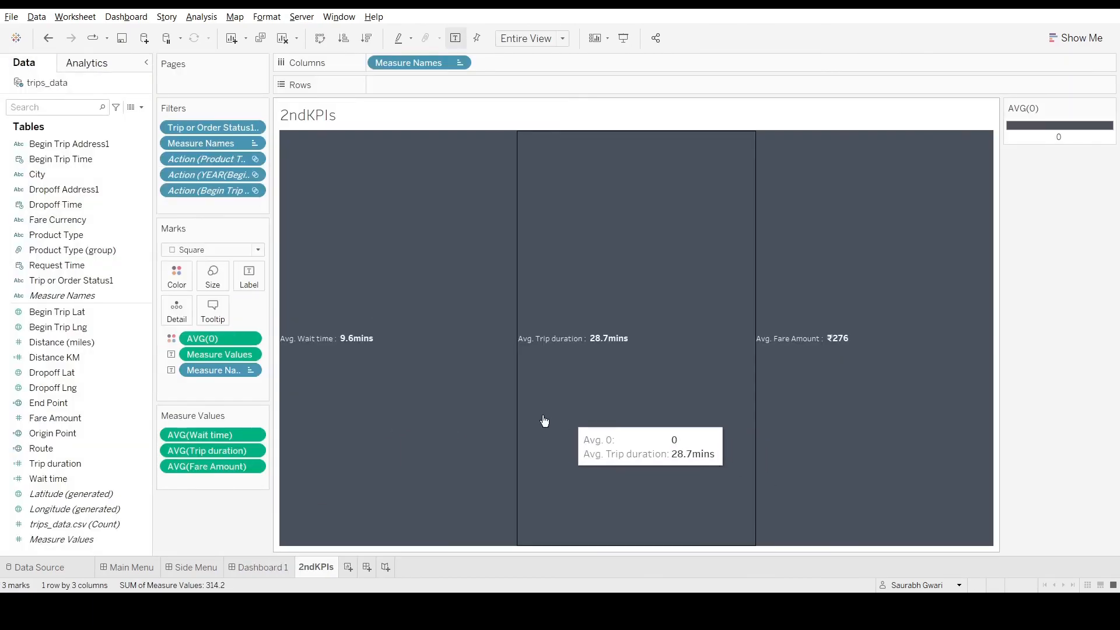
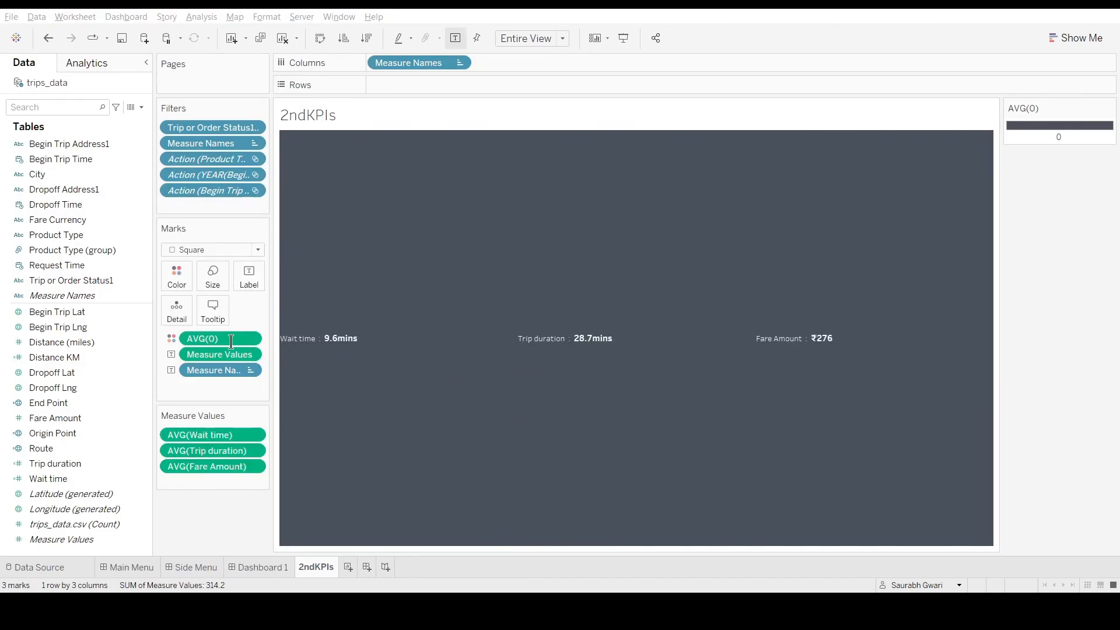
pyautogui.click(277, 564)
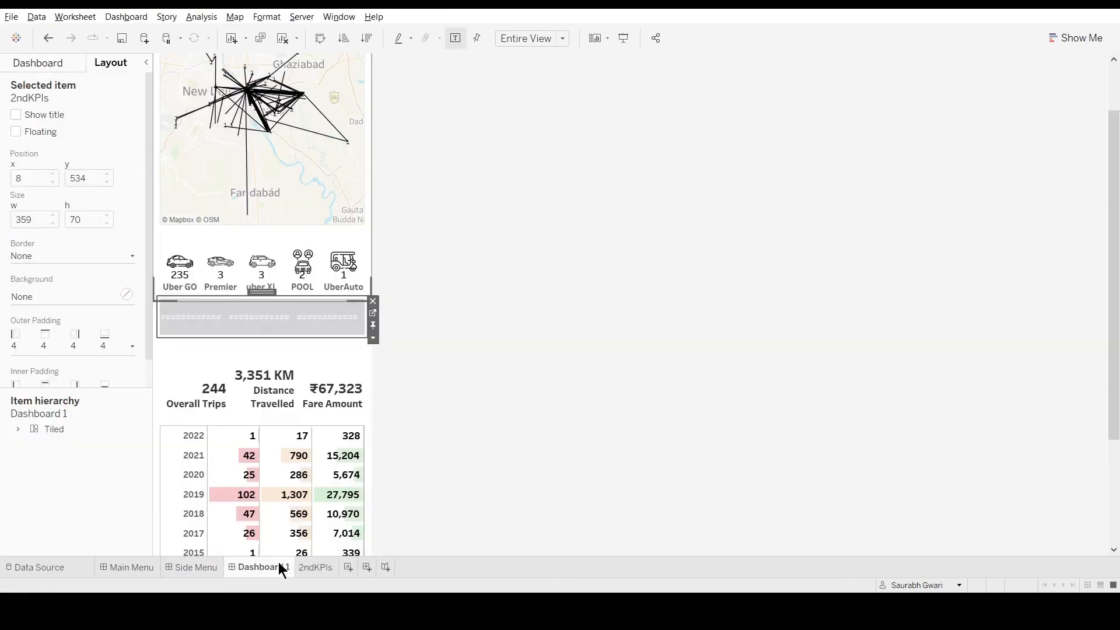
# - Insert a tiled text object reading "Average" between Product Used and 2ndKPIs in the phone layout and adjust its height
pyautogui.click(57, 61)
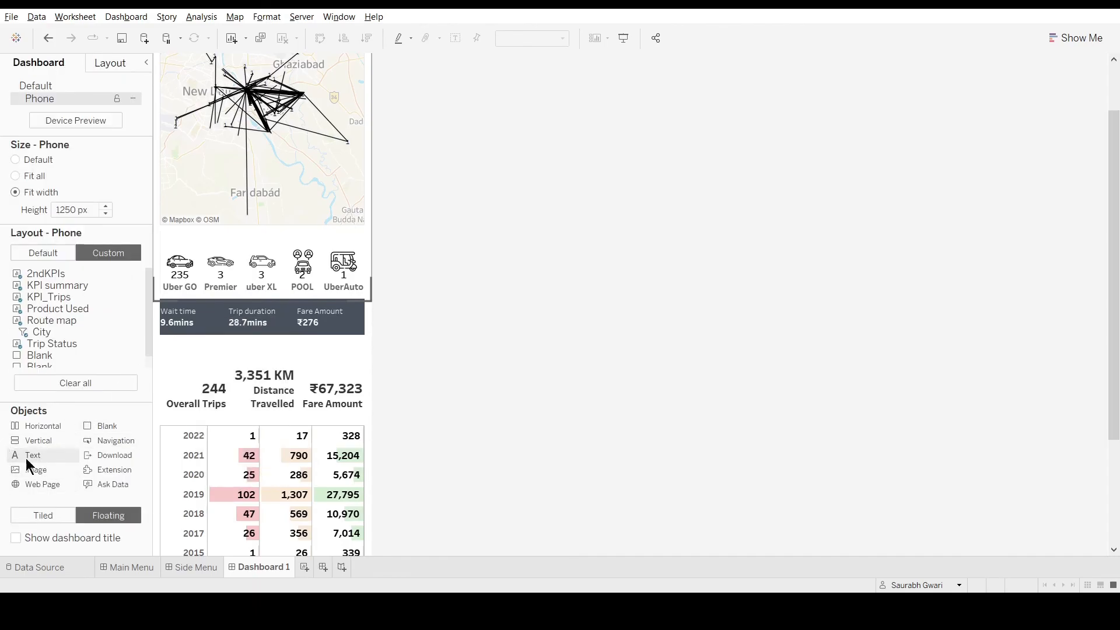
pyautogui.click(43, 515)
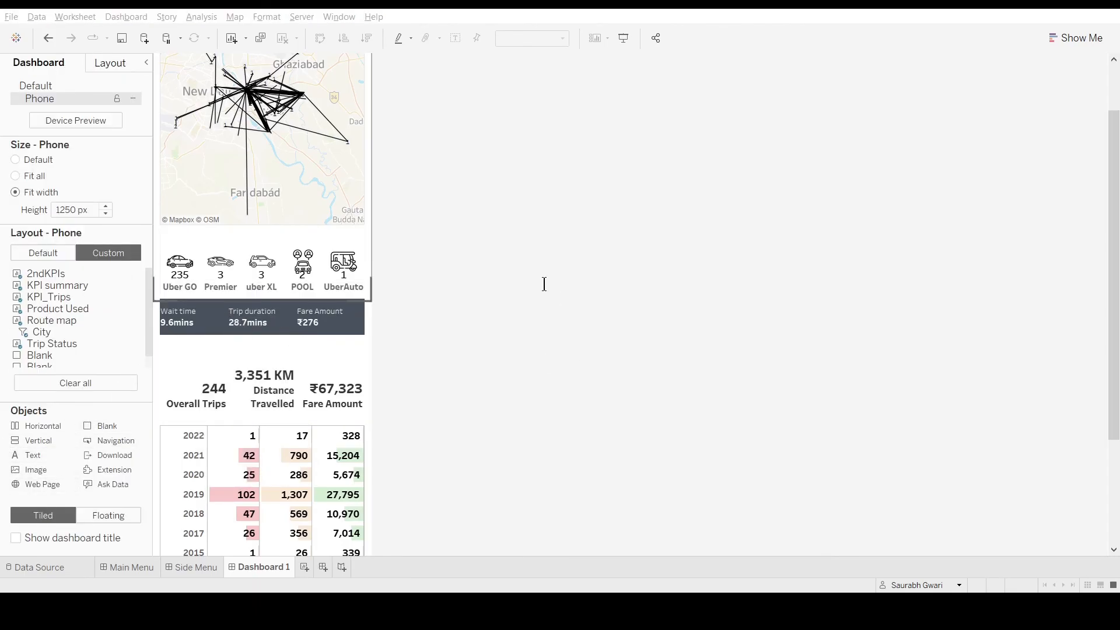
pyautogui.click(580, 376)
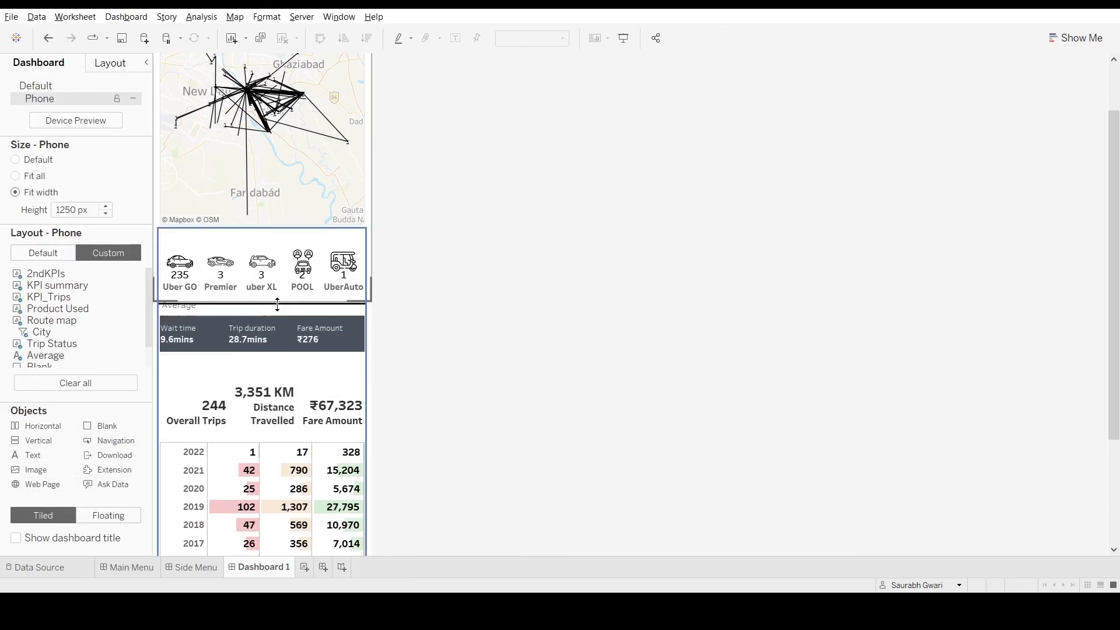
pyautogui.moveTo(275, 301); pyautogui.dragTo(252, 313)
pyautogui.click(227, 320)
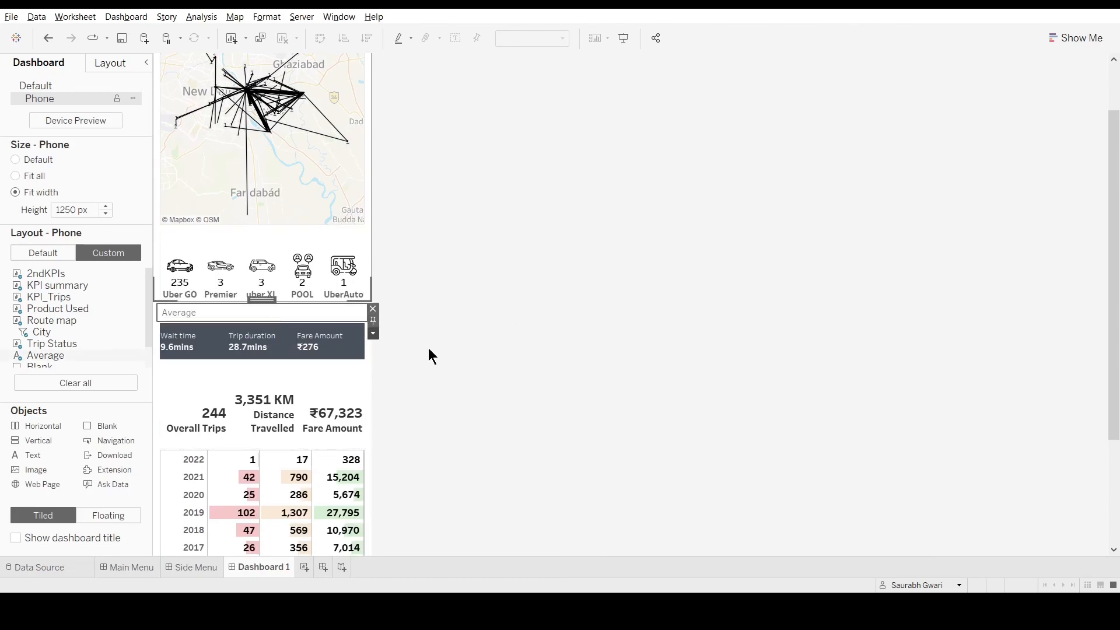
# - Style the Average heading with a 100% dark slate background, zero outer padding and centered bold white text, flush with the 2ndKPIs strip
pyautogui.click(116, 60)
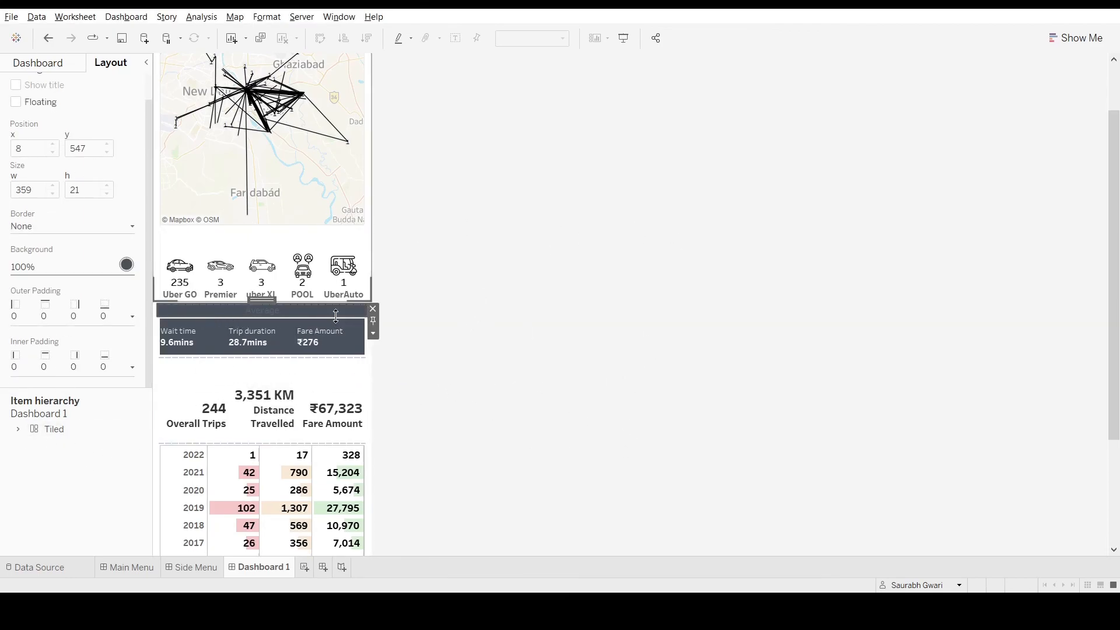
pyautogui.click(350, 334)
pyautogui.click(388, 340)
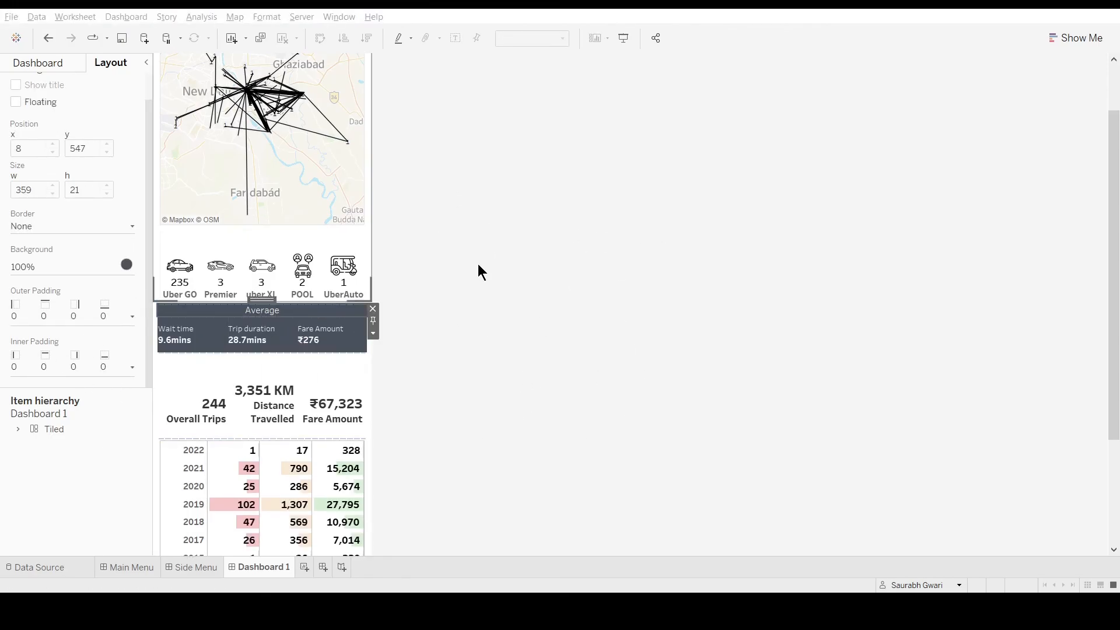
pyautogui.click(587, 449)
# - Try to place a blank object between the KPI_Trips totals and the yearly table
pyautogui.scroll(-3, 490, 392)
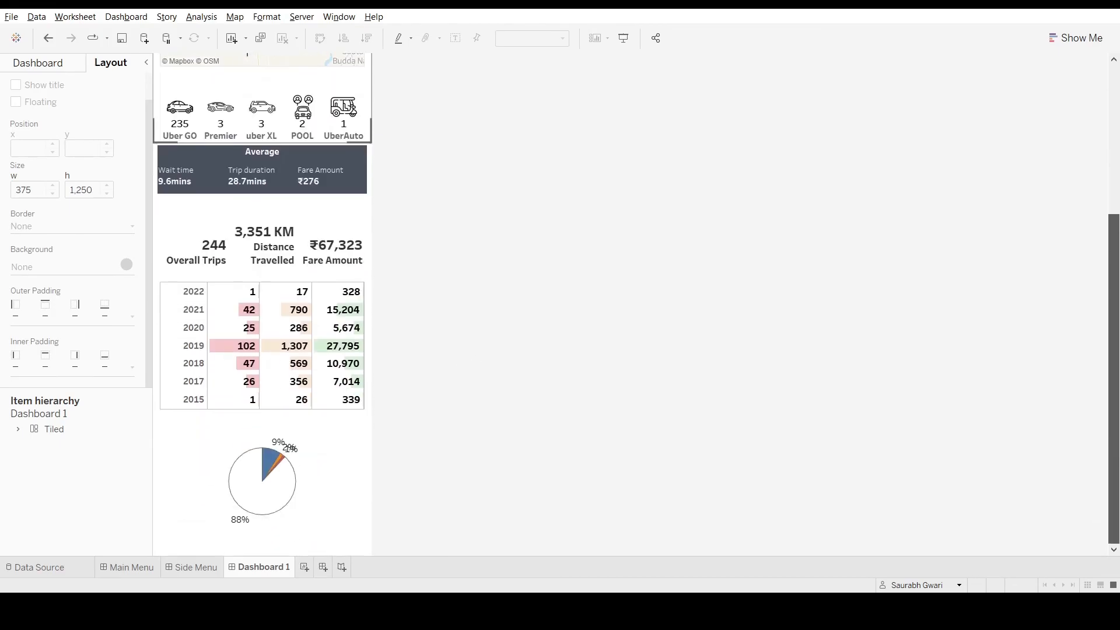
pyautogui.click(64, 63)
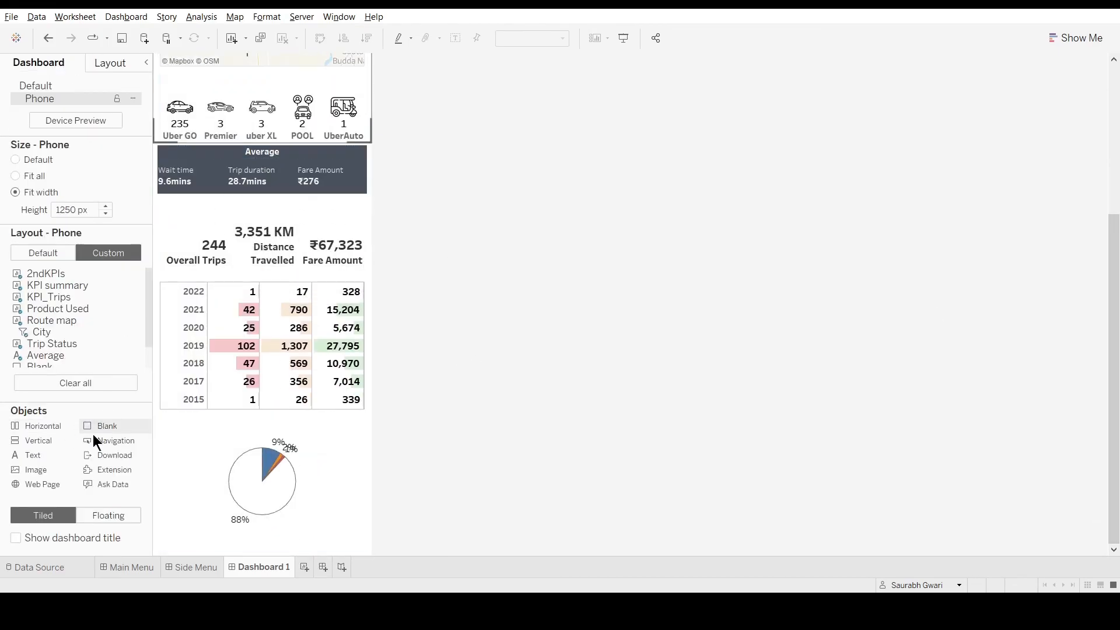
pyautogui.moveTo(62, 400); pyautogui.dragTo(238, 297)
pyautogui.click(288, 235)
pyautogui.moveTo(262, 191); pyautogui.dragTo(250, 254)
pyautogui.moveTo(262, 191); pyautogui.dragTo(288, 289)
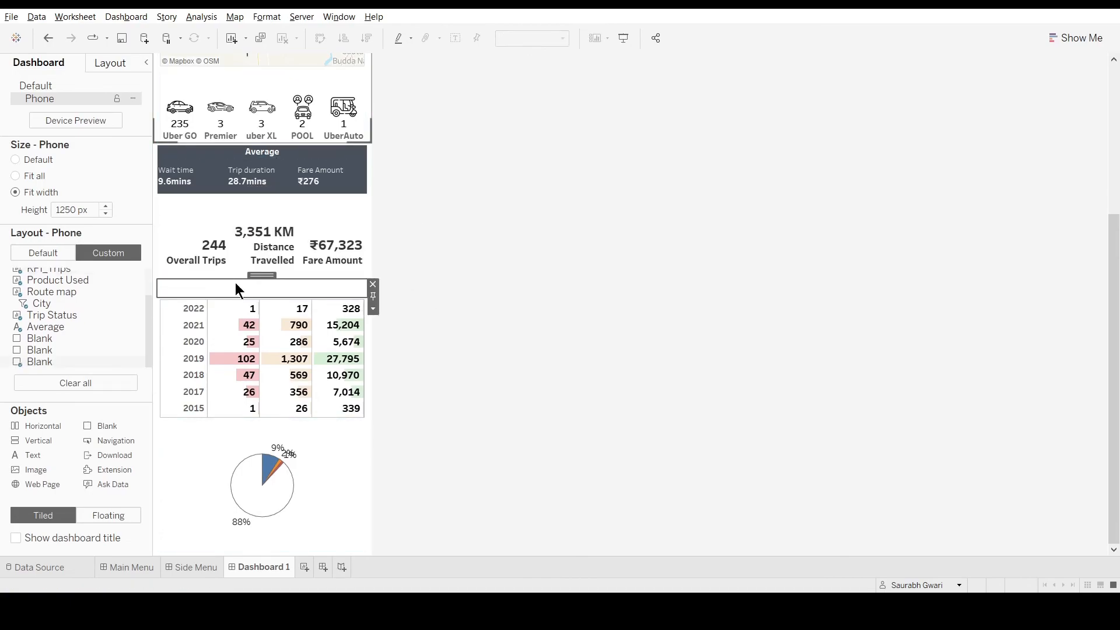
pyautogui.moveTo(48, 438); pyautogui.dragTo(159, 250)
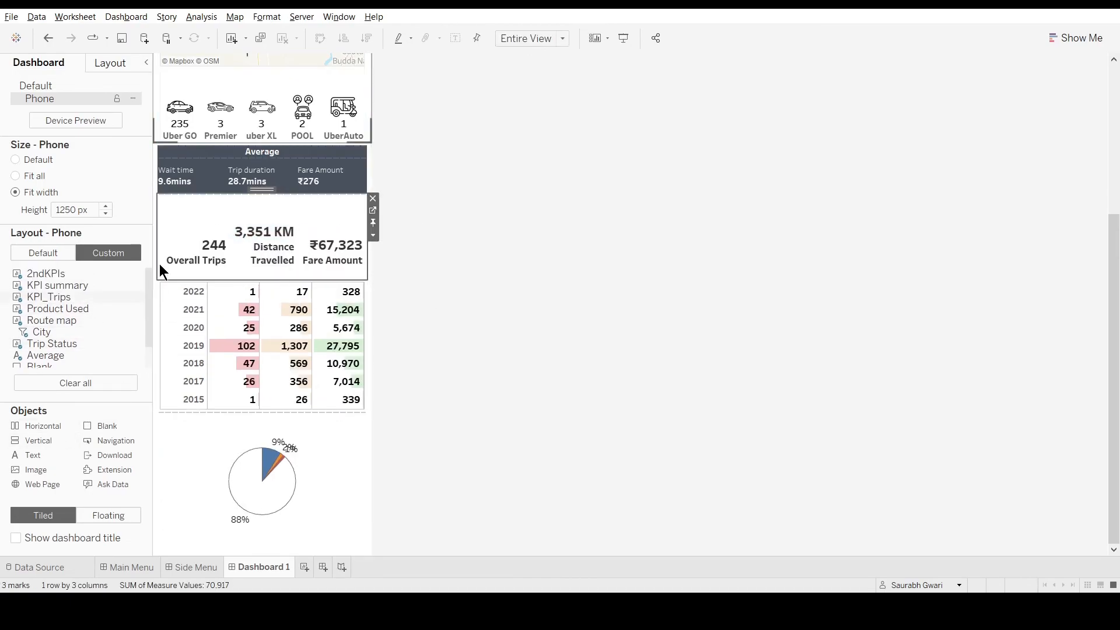
# - Narrow the year header column of the yearly KPI table on the dashboard
pyautogui.moveTo(208, 321)
pyautogui.mouseDown()
pyautogui.moveTo(175, 312)
pyautogui.moveTo(186, 323)
pyautogui.mouseUp()
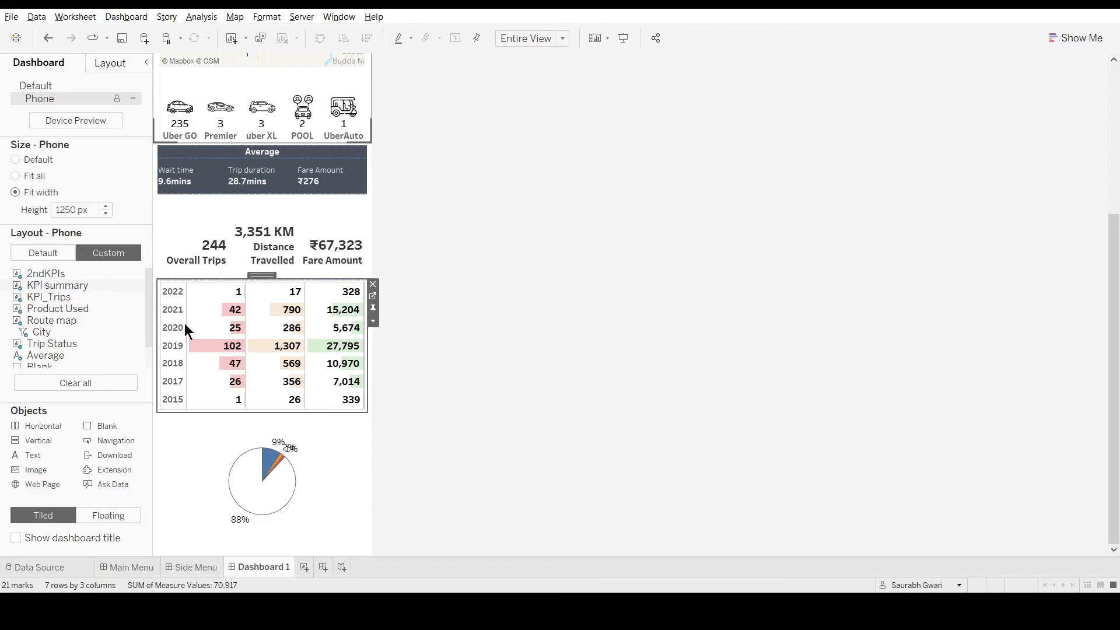
pyautogui.click(444, 314)
# - Open the KPI_Trips sheet and color its three totals by Measure Names
pyautogui.click(343, 219)
pyautogui.click(377, 211)
pyautogui.moveTo(233, 351); pyautogui.dragTo(178, 273)
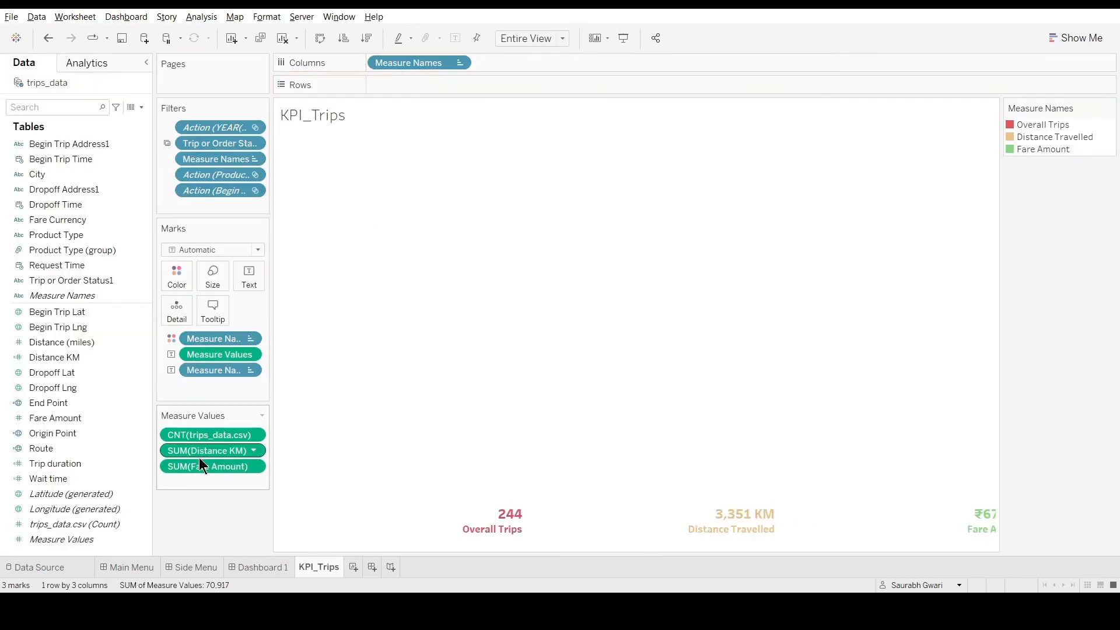
pyautogui.click(259, 567)
# - Format the KPI_Trips labels with smaller text and remove the space before KM in the distance value
pyautogui.click(516, 390)
pyautogui.click(327, 245)
pyautogui.click(373, 211)
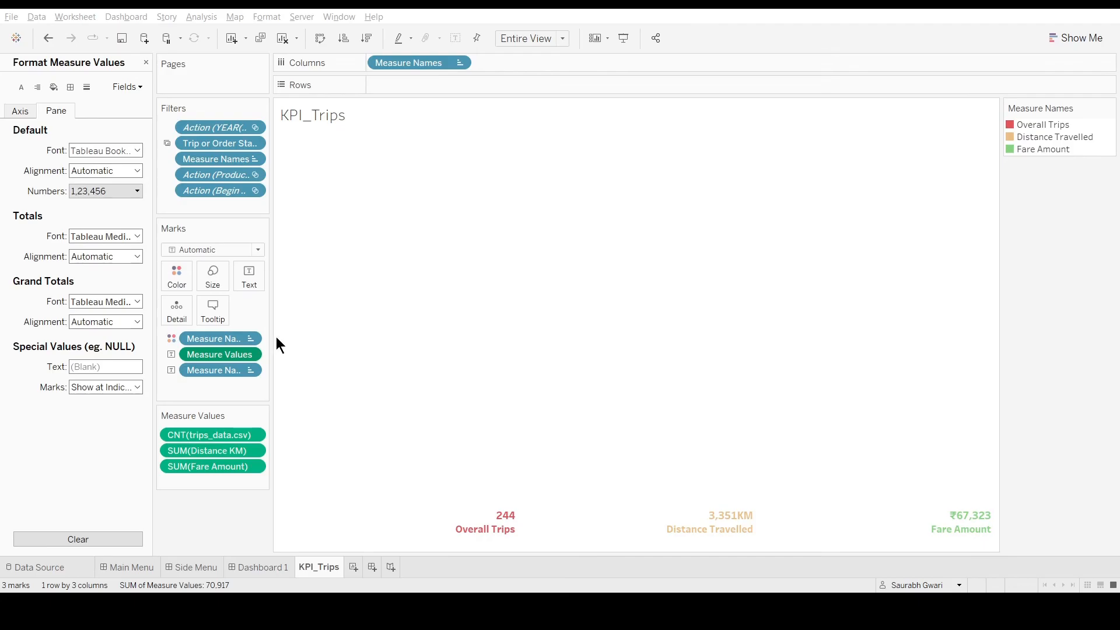
pyautogui.click(259, 567)
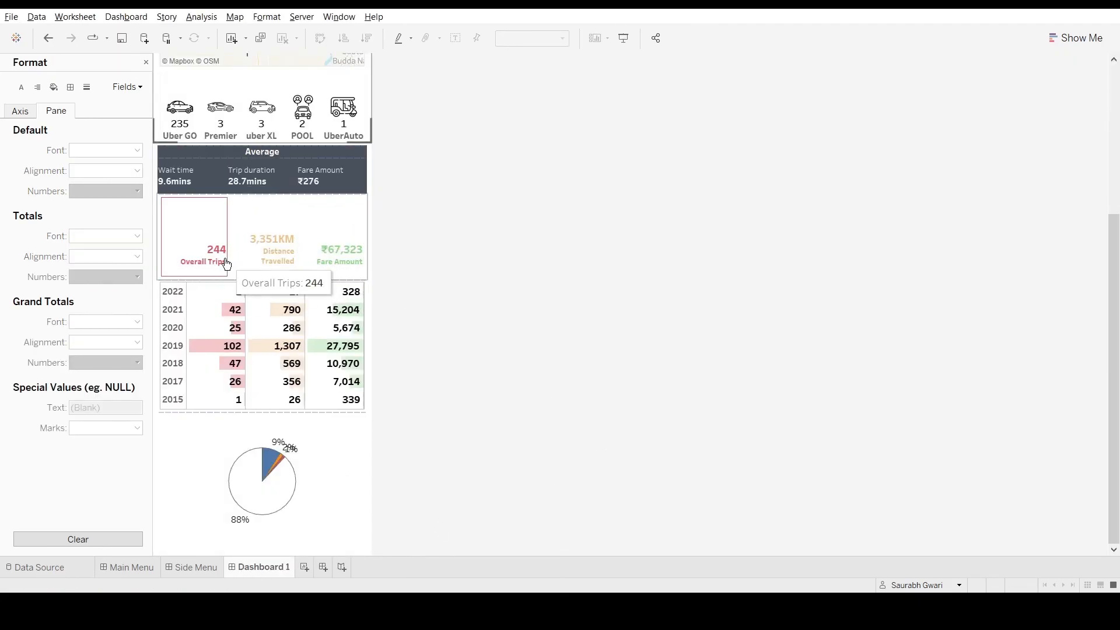
# - Move the KPI_Trips label text down to the base of its cells by removing the empty space beneath it
pyautogui.click(356, 221)
pyautogui.click(377, 211)
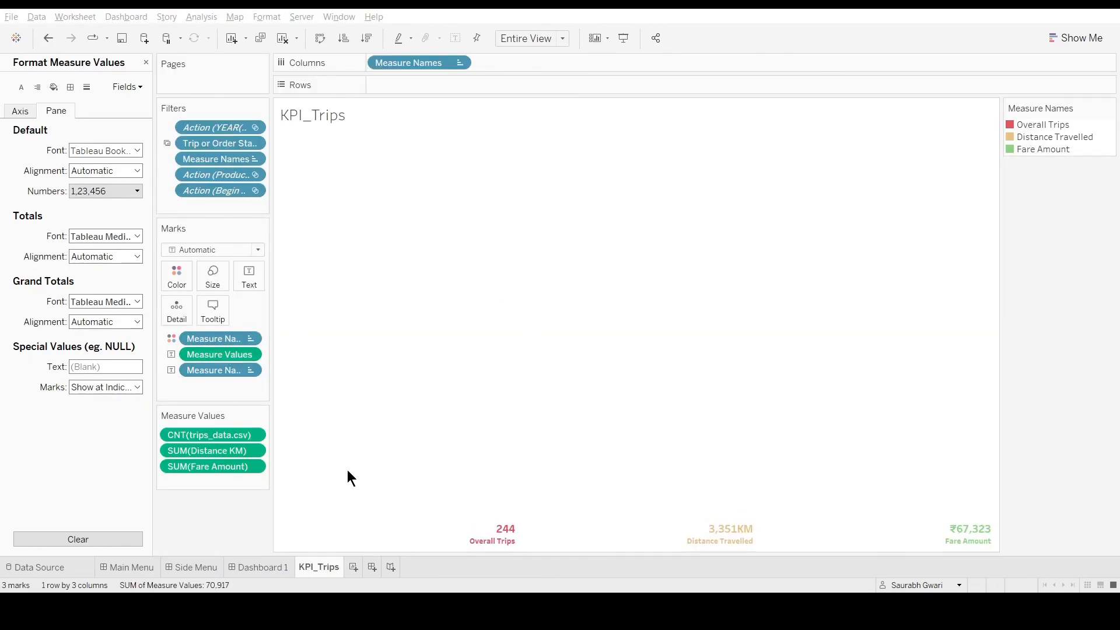
pyautogui.click(258, 567)
# - Move the Average strip down slightly in the phone layout and reduce the height of the KPI_Trips section
pyautogui.click(274, 153)
pyautogui.moveTo(287, 155); pyautogui.dragTo(287, 145)
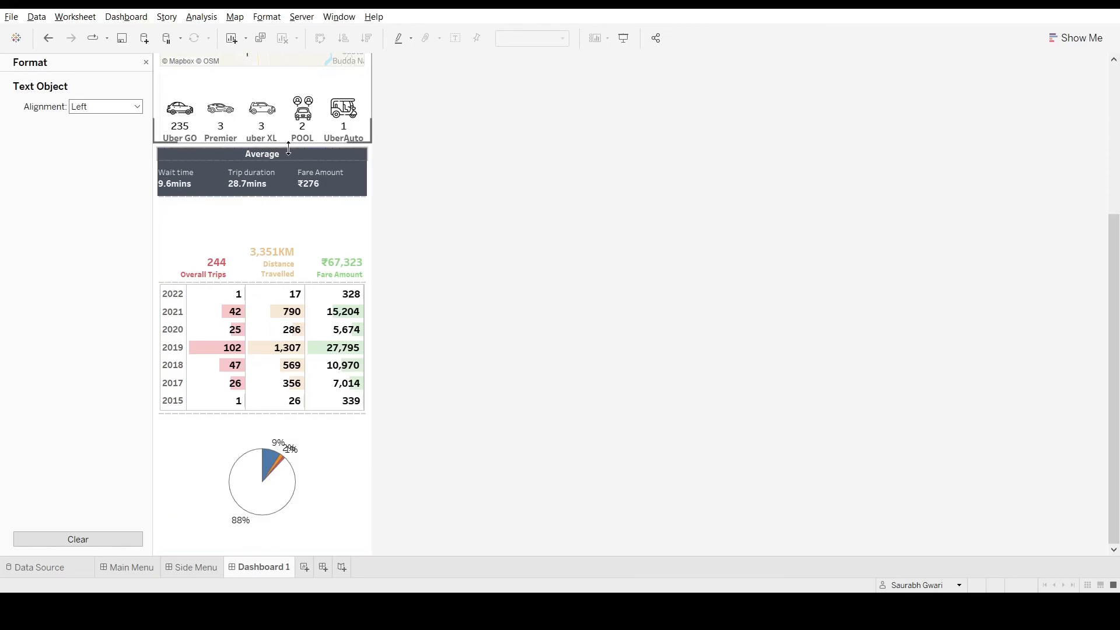
pyautogui.scroll(4, 291, 153)
pyautogui.moveTo(1114, 230); pyautogui.dragTo(1114, 379)
pyautogui.click(293, 284)
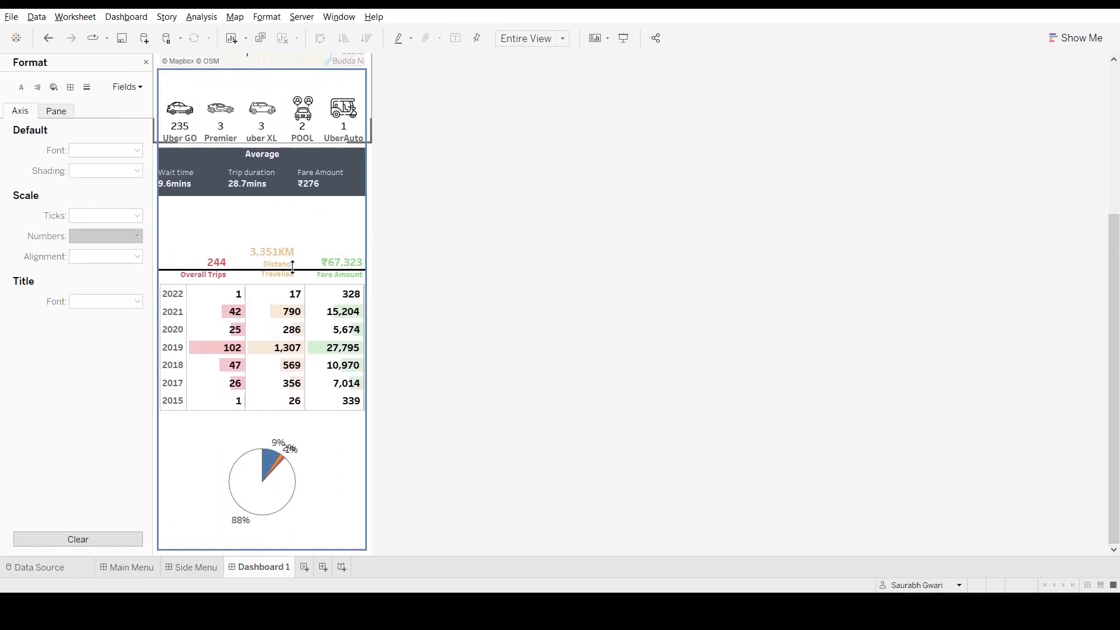
pyautogui.moveTo(290, 279); pyautogui.dragTo(302, 245)
# - Add a discrete constant 0 to the rows of the KPI_Trips sheet as a spacer column and format its header
pyautogui.click(214, 223)
pyautogui.click(373, 215)
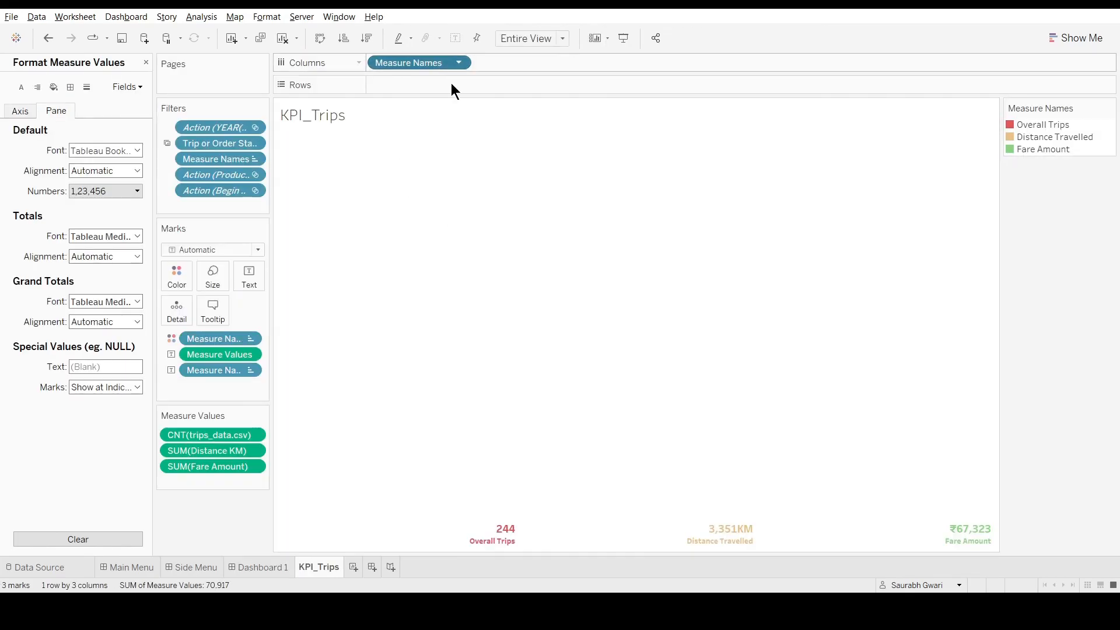
pyautogui.rightClick(429, 63)
pyautogui.click(461, 145)
pyautogui.hotkey('ctrl', 'z')
pyautogui.press('Return')
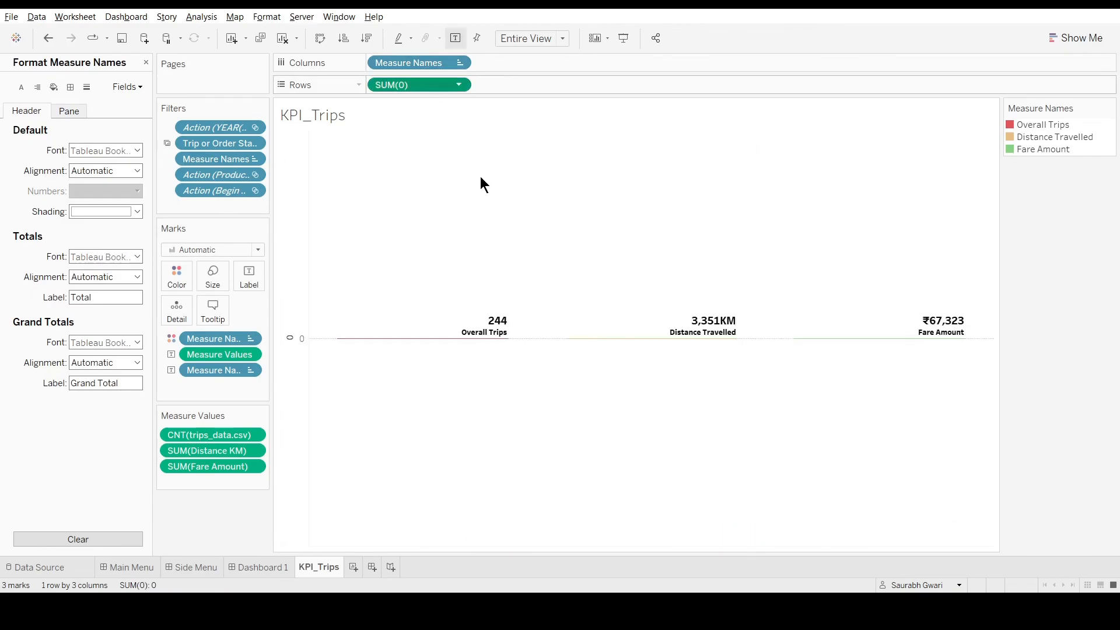
pyautogui.click(304, 366)
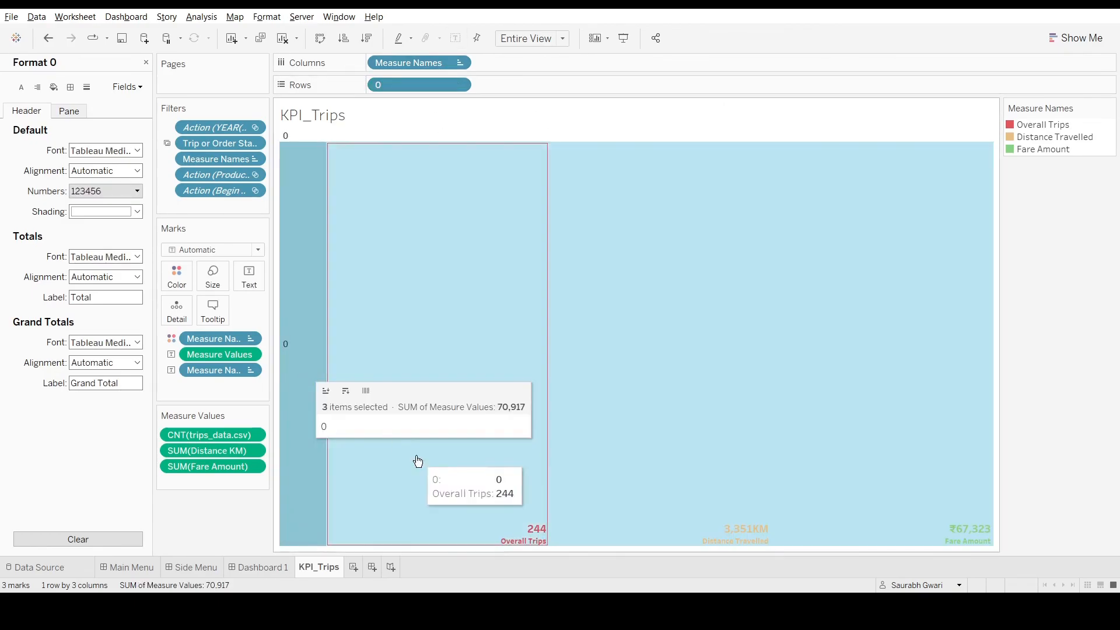
pyautogui.click(260, 566)
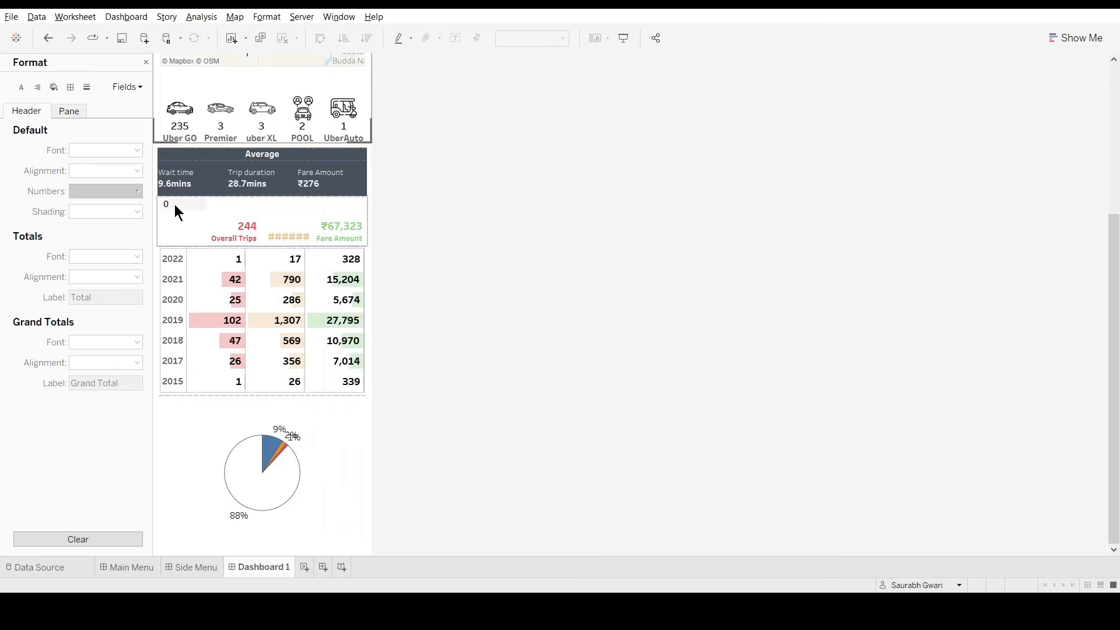
# - Hide the row field label of the constant 0 on the KPI_Trips sheet and return to Dashboard 1
pyautogui.click(201, 205)
pyautogui.click(373, 213)
pyautogui.rightClick(287, 134)
pyautogui.click(333, 151)
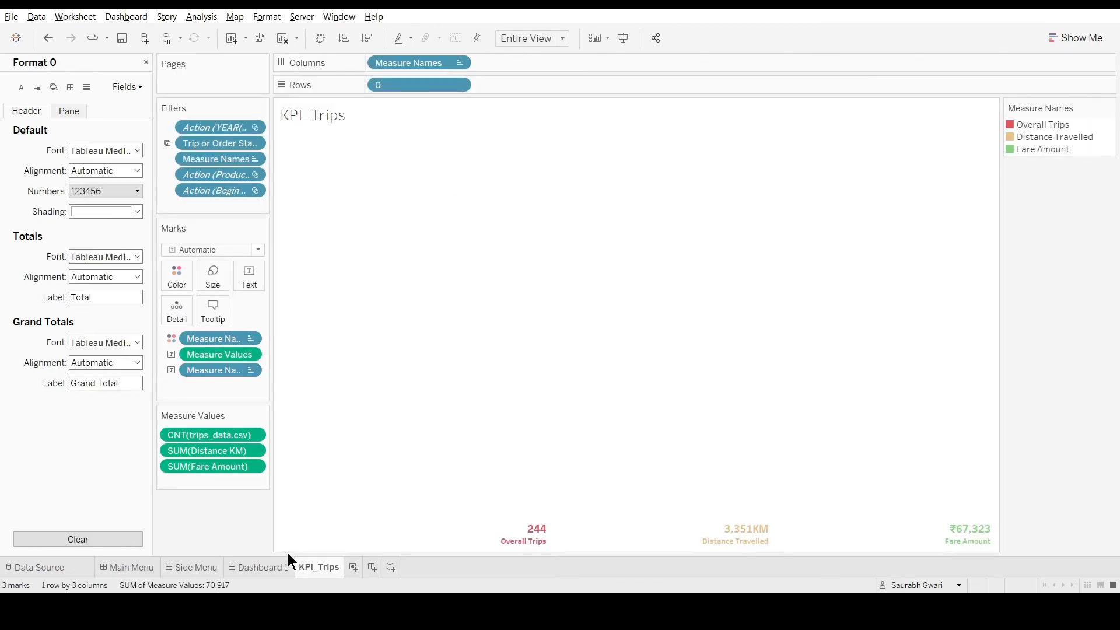
pyautogui.click(263, 565)
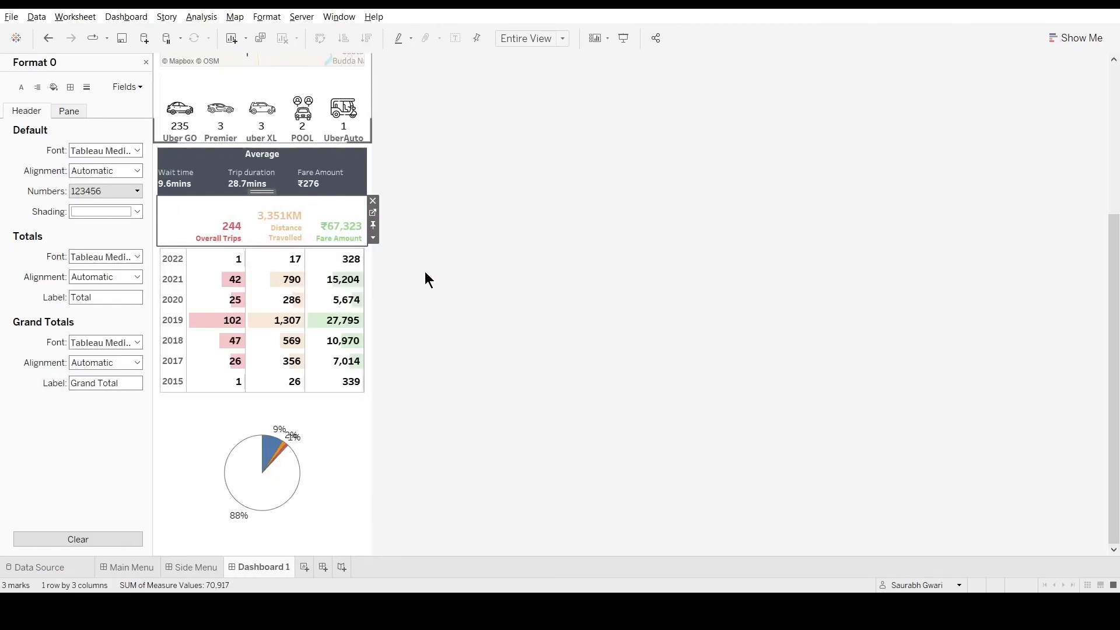
# - Increase the height of the KPI_Trips section above the yearly table in the phone layout
pyautogui.click(279, 247)
pyautogui.moveTo(280, 247); pyautogui.dragTo(280, 265)
pyautogui.click(513, 333)
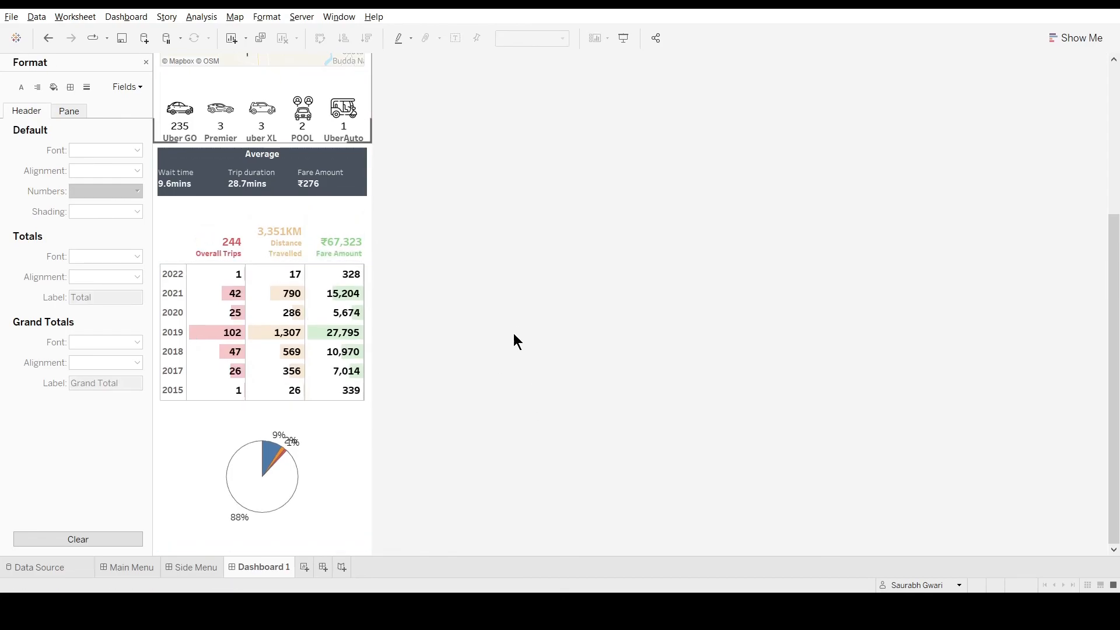
# - Open the 2ndKPIs sheet from the Average strip and add a discrete constant 0 to its rows
pyautogui.click(191, 175)
pyautogui.click(325, 199)
pyautogui.click(352, 191)
pyautogui.moveTo(262, 152)
pyautogui.mouseDown()
pyautogui.moveTo(155, 177)
pyautogui.moveTo(256, 168)
pyautogui.mouseUp()
pyautogui.click(344, 183)
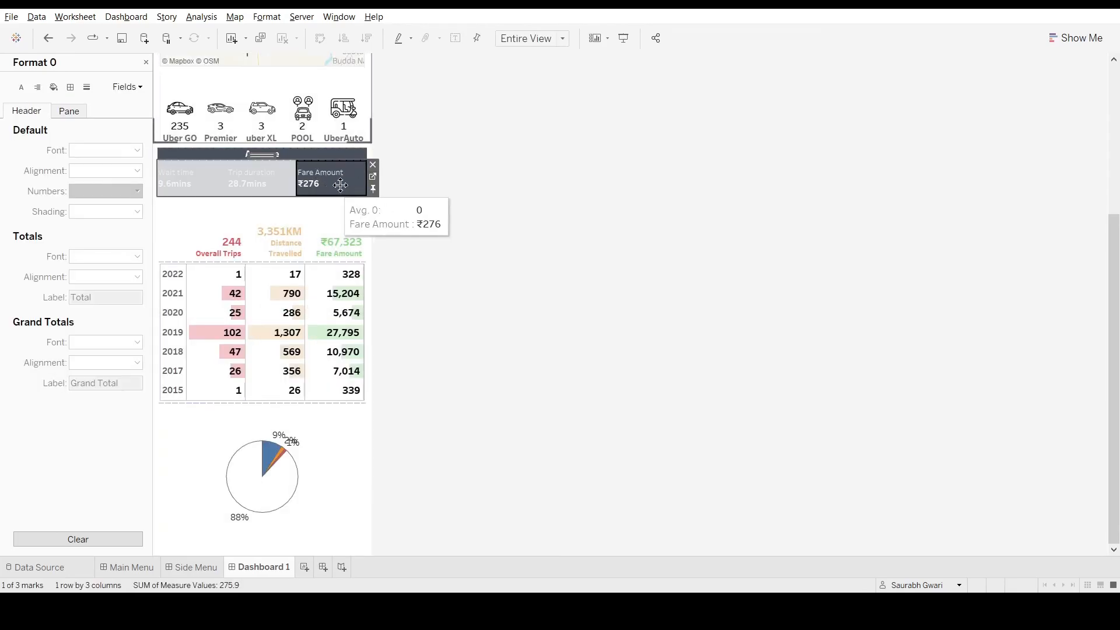
pyautogui.click(328, 185)
pyautogui.click(374, 171)
pyautogui.doubleClick(415, 89)
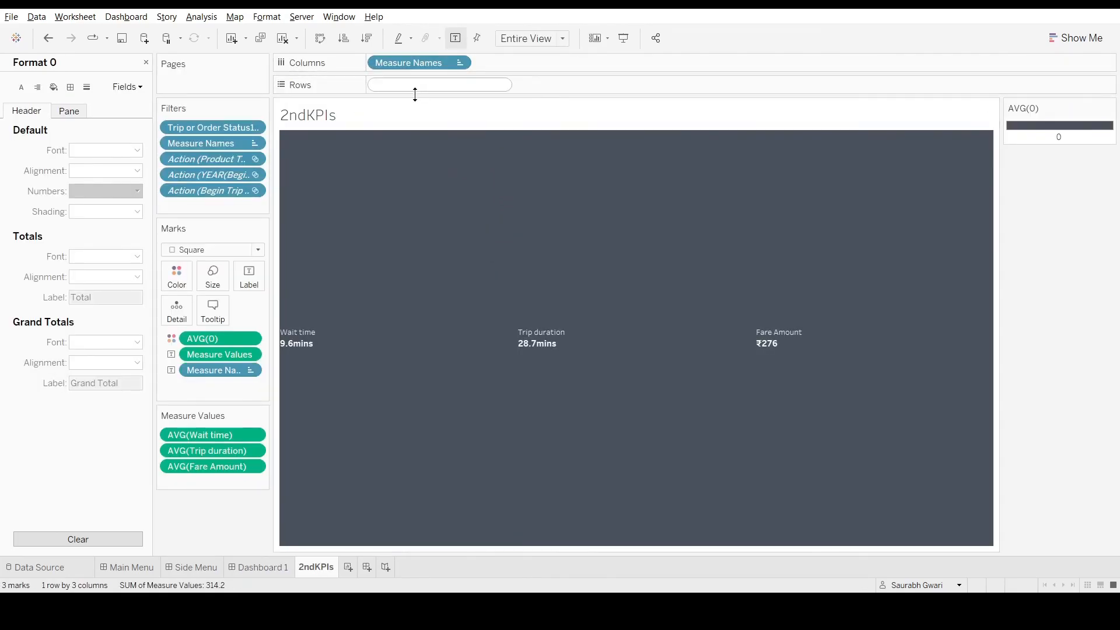
pyautogui.write('0')
pyautogui.press('Return')
pyautogui.click(456, 193)
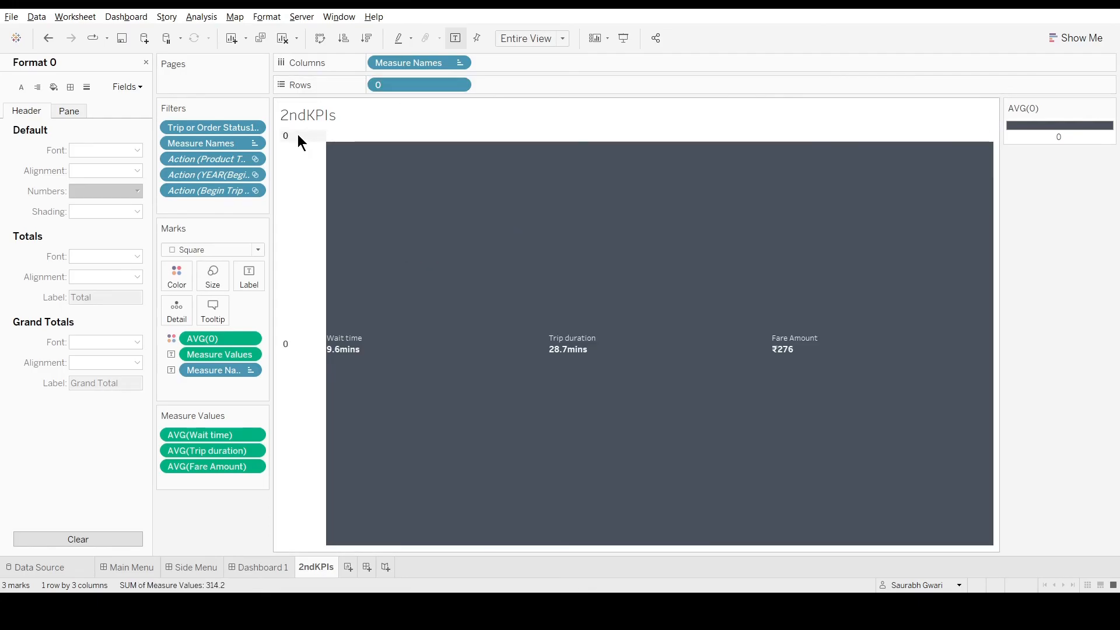
# - Hide the field label of the constant 0, alias its header as AVG. and return to Dashboard 1
pyautogui.rightClick(298, 136)
pyautogui.click(336, 164)
pyautogui.rightClick(303, 304)
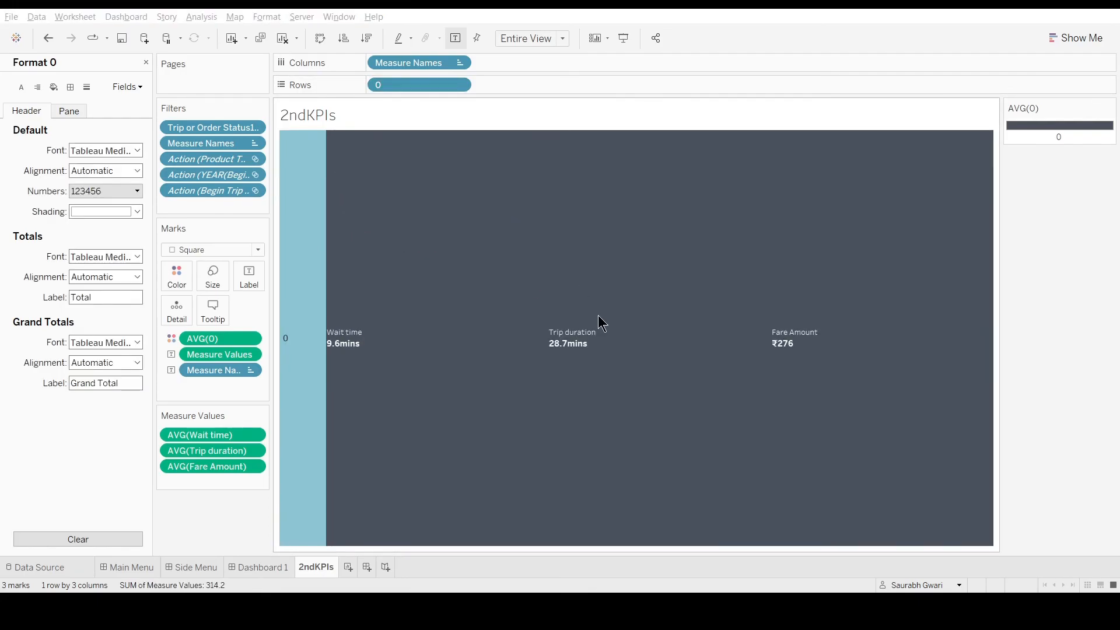
pyautogui.click(289, 565)
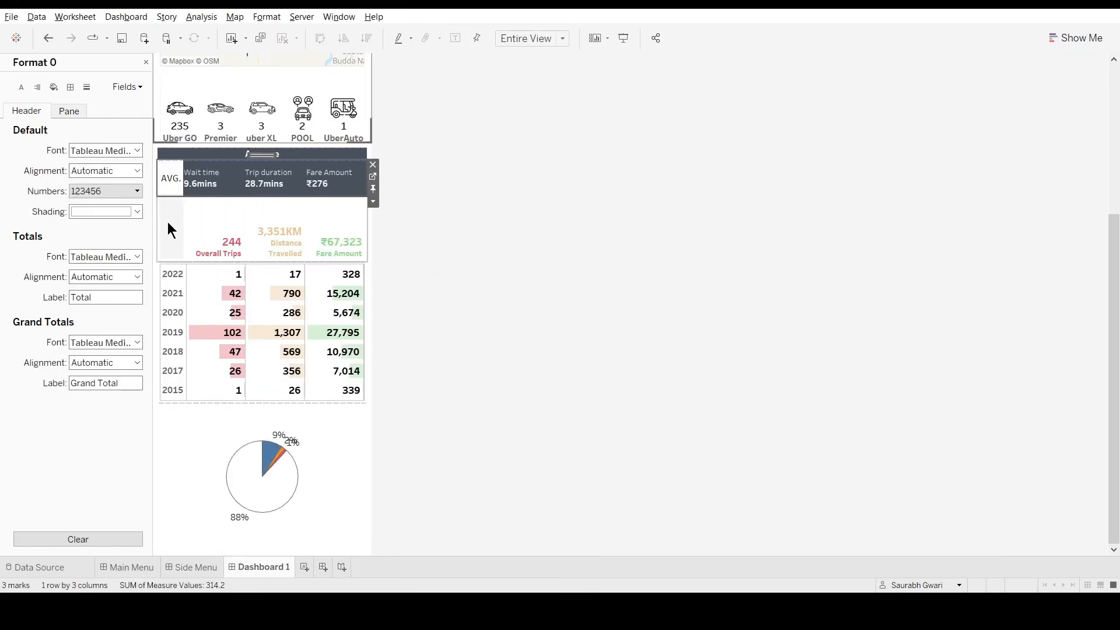
# - Remove the Average title bar above the 2ndKPIs strip in the phone layout
pyautogui.click(354, 154)
pyautogui.click(372, 153)
pyautogui.click(230, 173)
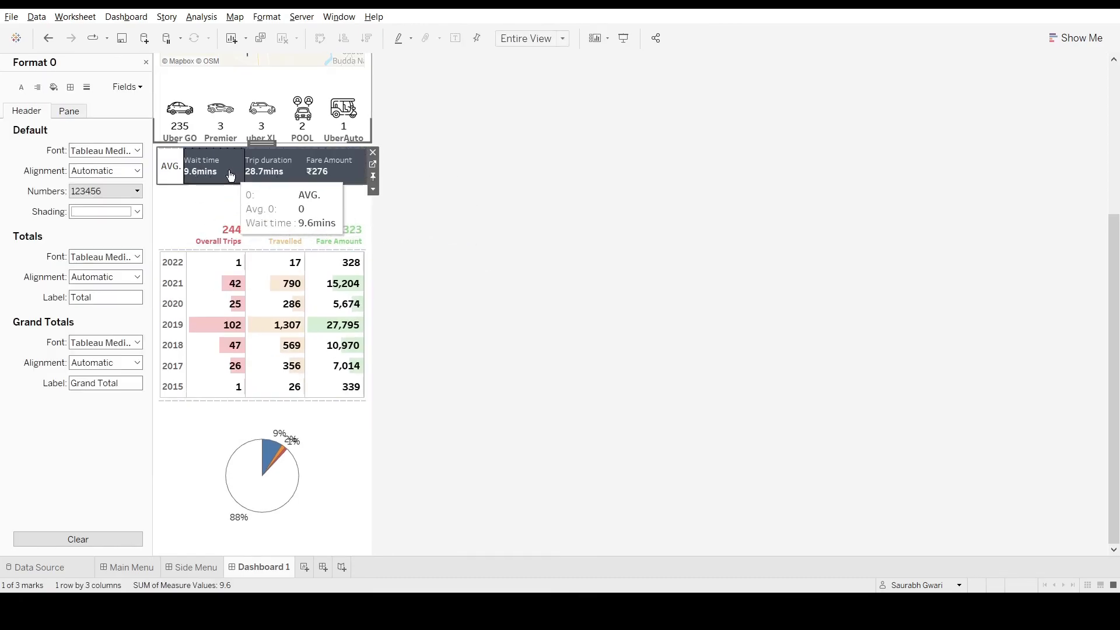
# - Resize the AVG. strip and the KPI_Trips section, and move the strip between the yearly table and the pie chart
pyautogui.moveTo(230, 185); pyautogui.dragTo(228, 203)
pyautogui.moveTo(222, 267); pyautogui.dragTo(222, 253)
pyautogui.click(259, 253)
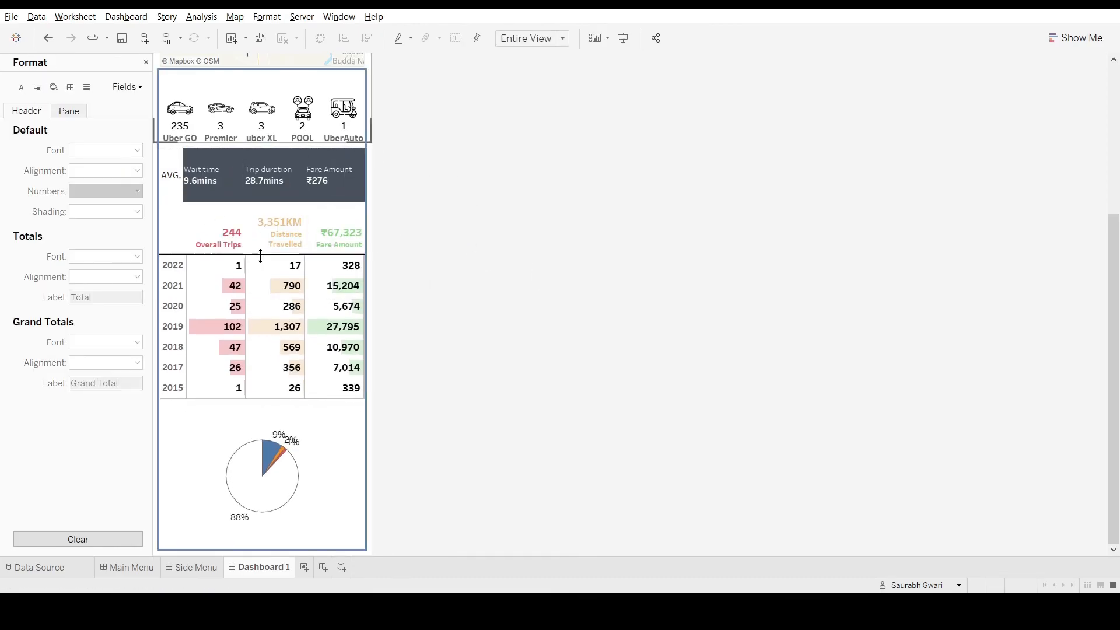
pyautogui.click(408, 228)
pyautogui.click(162, 169)
pyautogui.moveTo(260, 145); pyautogui.dragTo(268, 399)
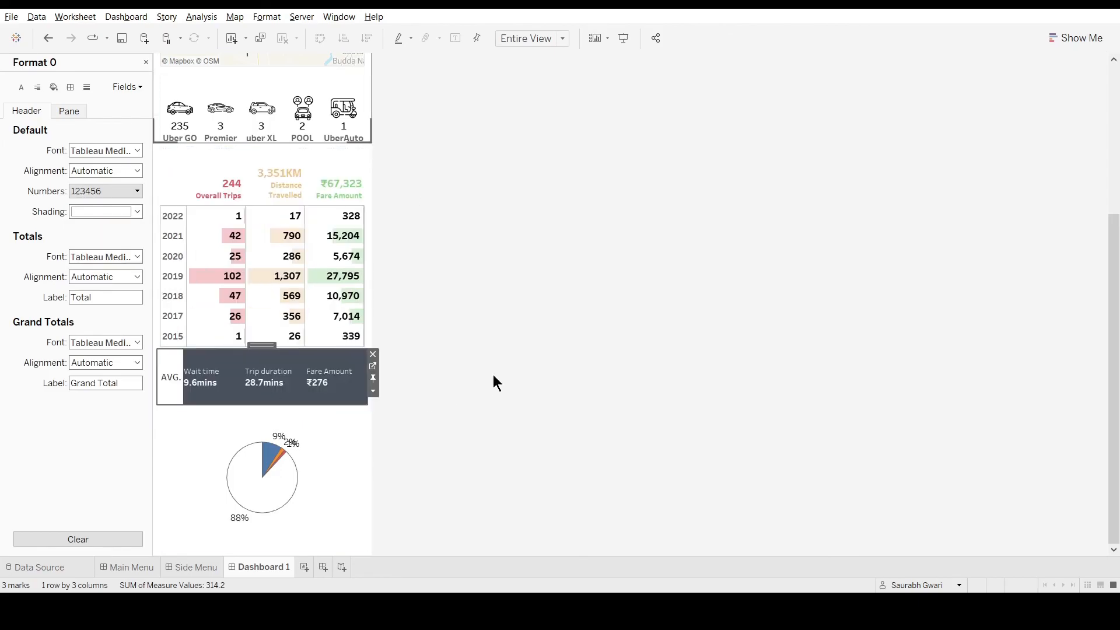
# - On the 2ndKPIs sheet, rotate the AVG. header vertically and centre the KPI labels, ending back on Dashboard 1
pyautogui.click(373, 365)
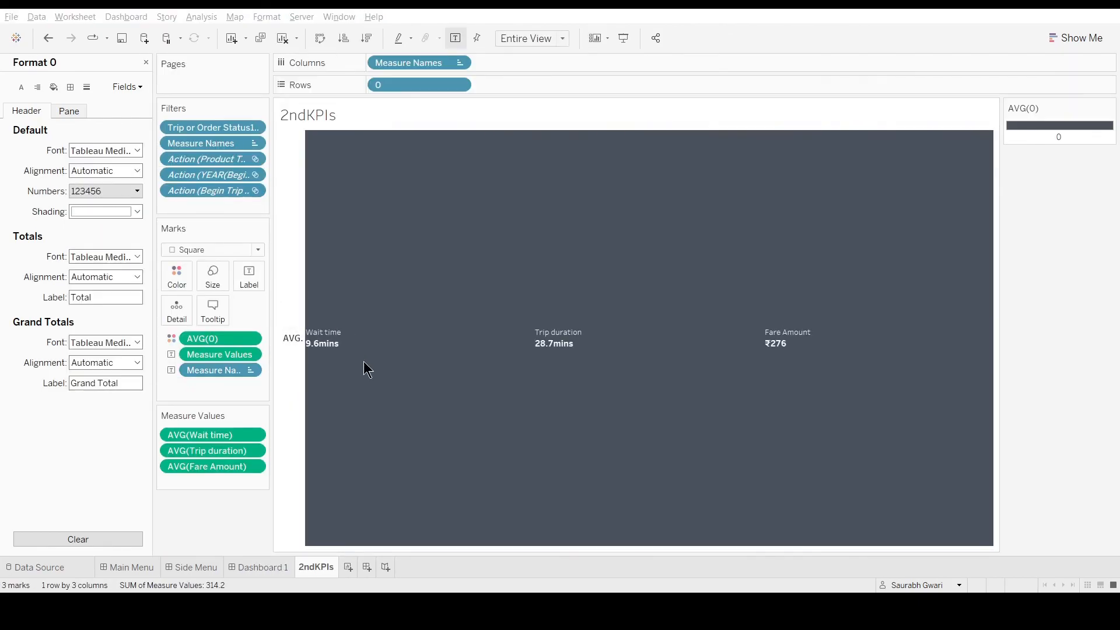
pyautogui.click(258, 567)
pyautogui.click(170, 378)
pyautogui.click(589, 422)
pyautogui.click(184, 387)
pyautogui.click(533, 375)
# - Open the KPI_Trips sheet and look at its border formatting options
pyautogui.click(210, 175)
pyautogui.click(163, 167)
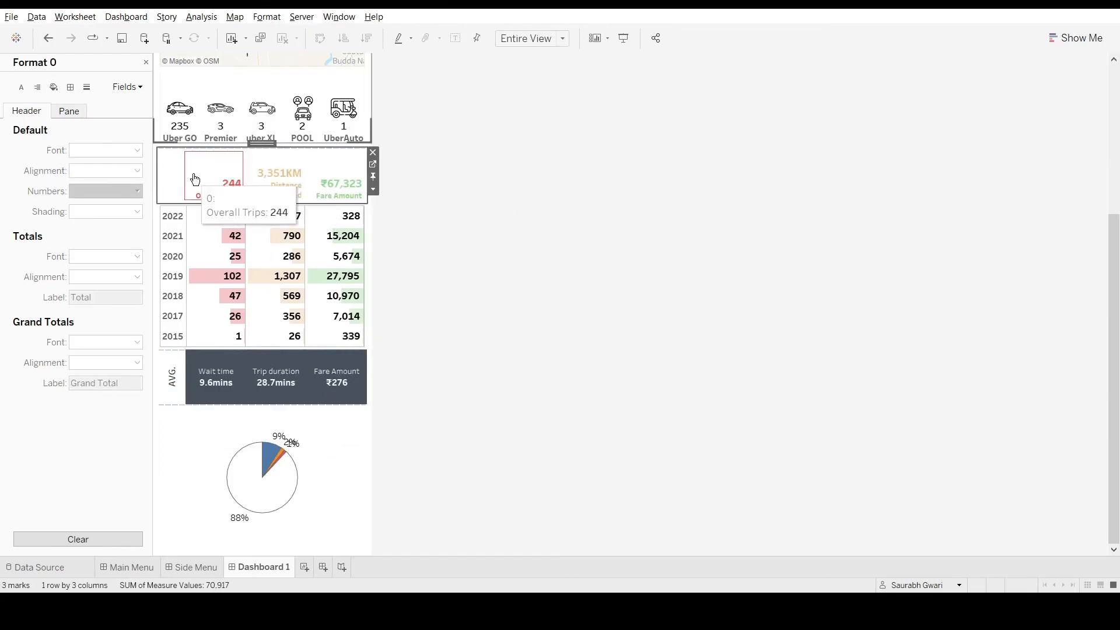
pyautogui.click(373, 164)
pyautogui.click(375, 245)
pyautogui.click(70, 86)
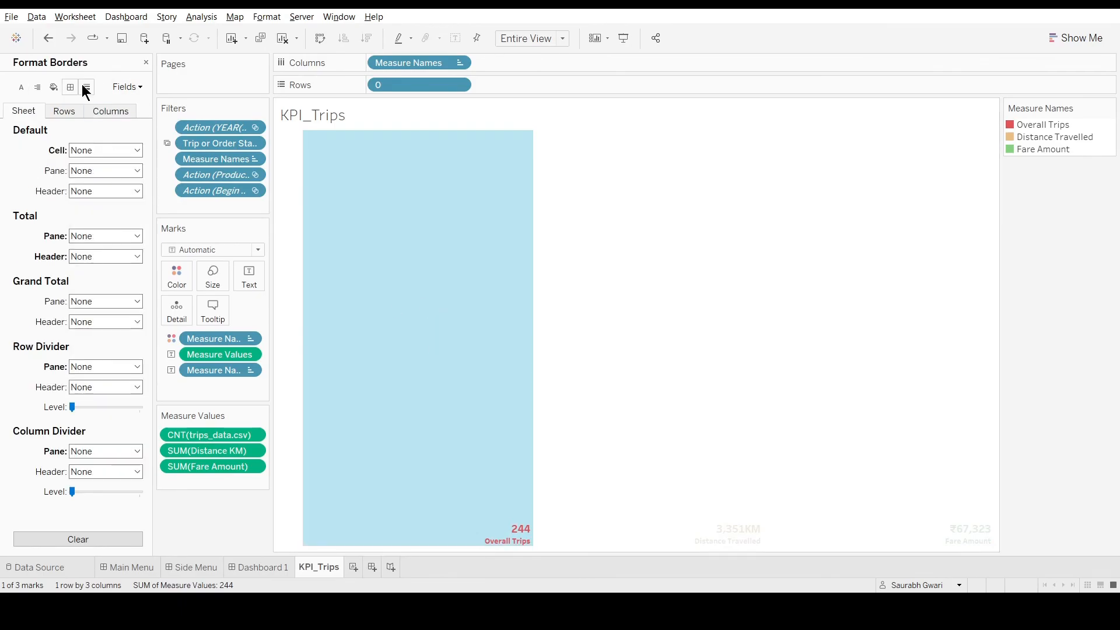
pyautogui.click(146, 62)
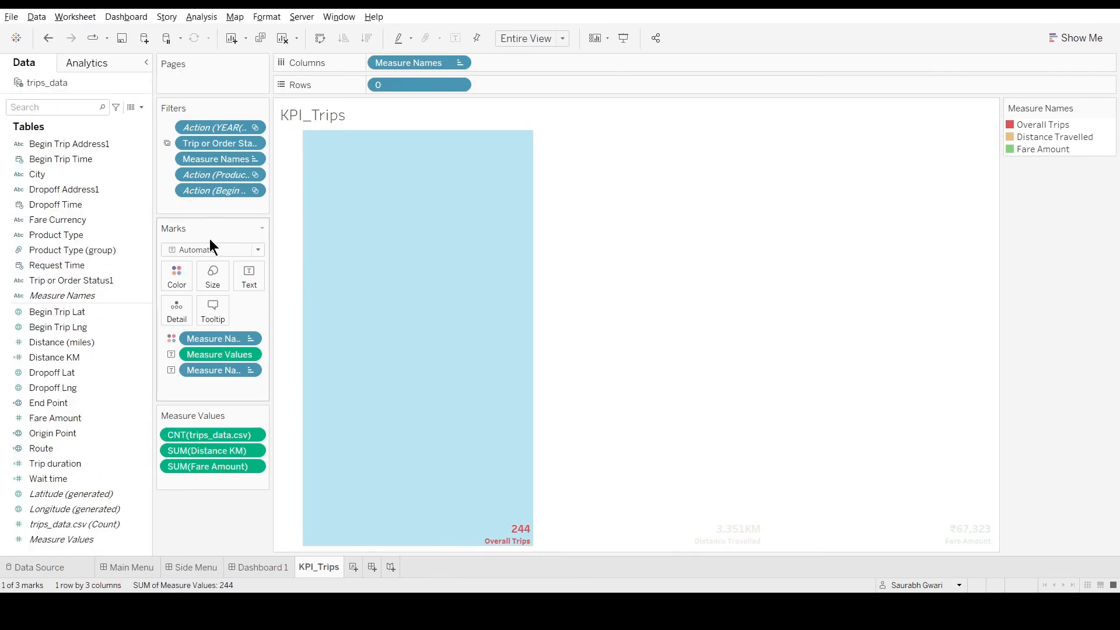
# - Try the Square mark type on the KPI_Trips sheet and undo the changes
pyautogui.click(211, 249)
pyautogui.click(231, 325)
pyautogui.click(310, 331)
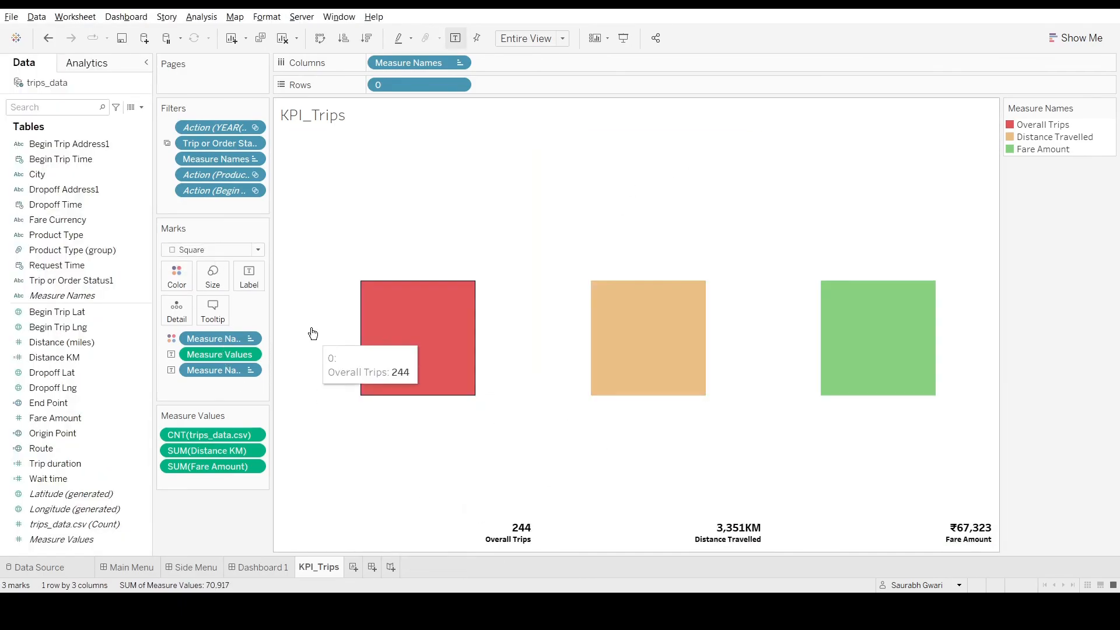
pyautogui.click(212, 300)
pyautogui.click(223, 249)
pyautogui.click(228, 336)
pyautogui.hotkey('ctrl', 'z')
pyautogui.hotkey('ctrl', 'z')
pyautogui.hotkey('ctrl', 'z')
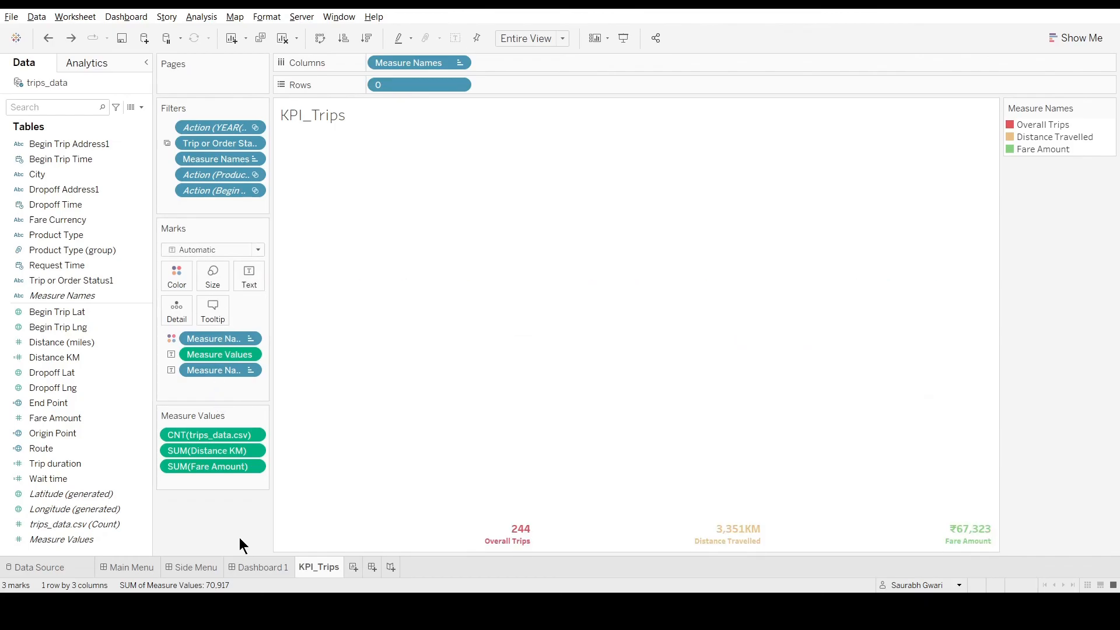
# - On Dashboard 1, annotate the pie's 2% slice with a note that Uber marked only 2% of 11% cancelled trips as driver cancelled, in smaller centred text
pyautogui.click(259, 566)
pyautogui.moveTo(1113, 229)
pyautogui.mouseDown()
pyautogui.moveTo(1109, 70)
pyautogui.moveTo(1112, 237)
pyautogui.mouseUp()
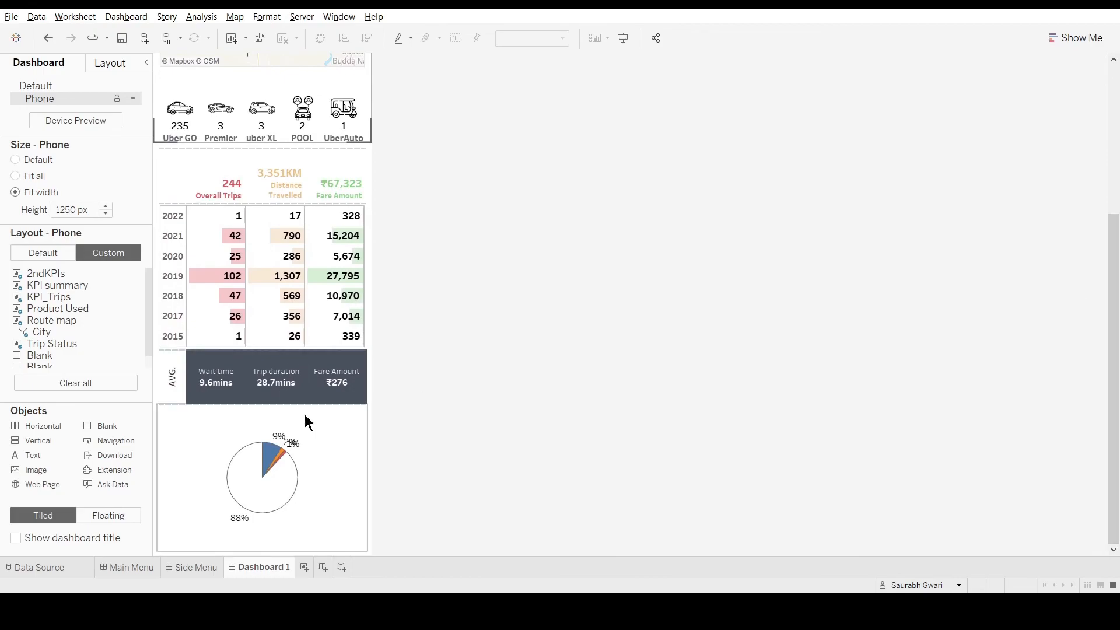
pyautogui.click(285, 446)
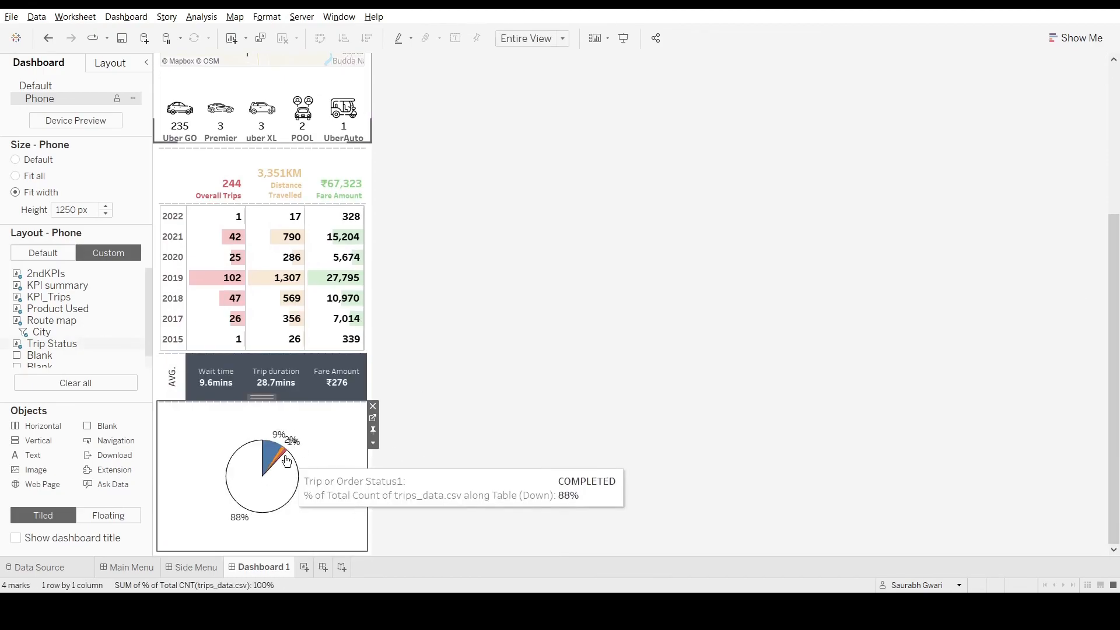
pyautogui.click(282, 453)
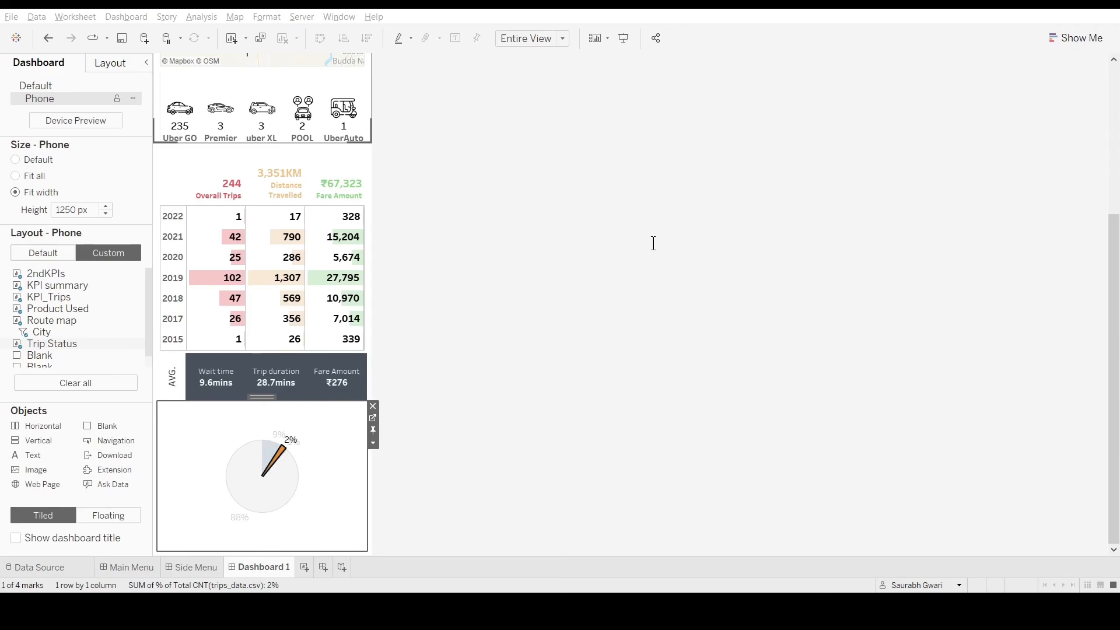
pyautogui.click(486, 437)
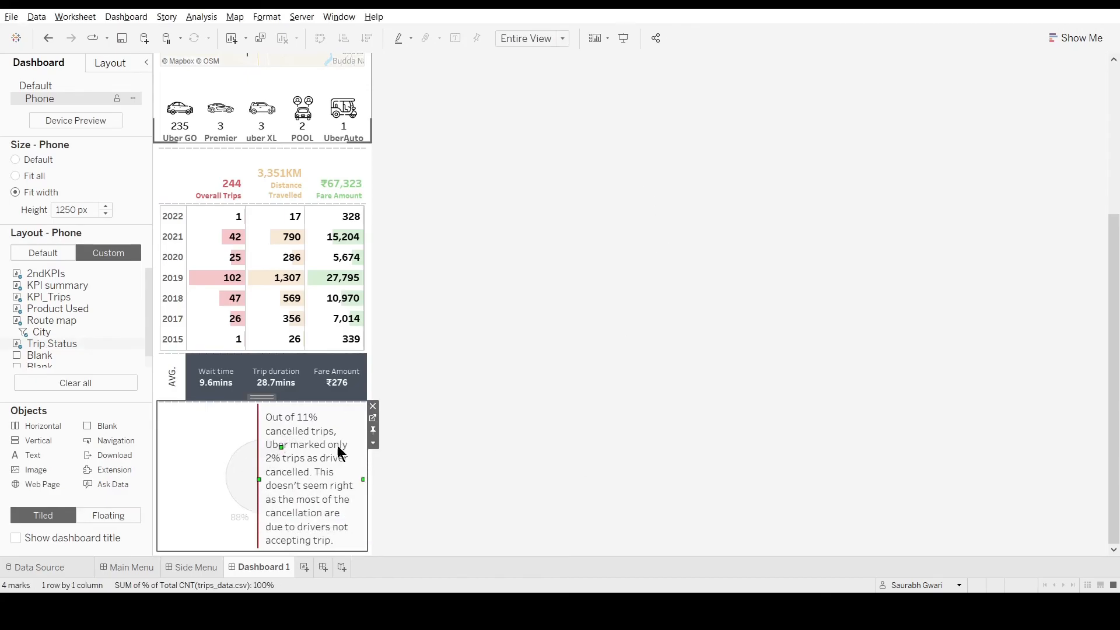
pyautogui.click(691, 377)
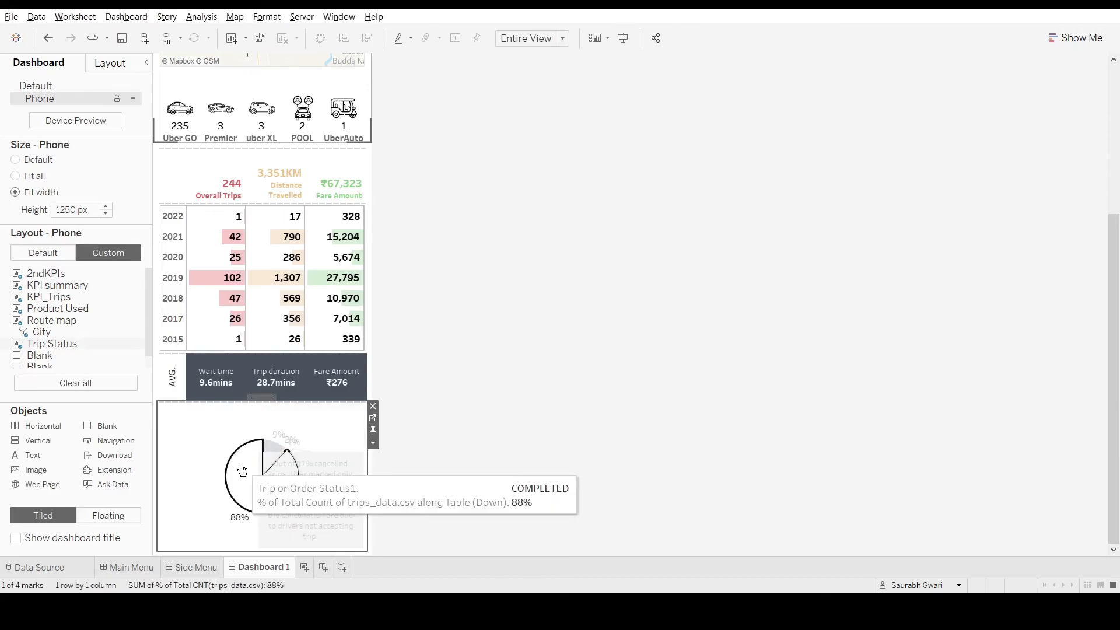
pyautogui.click(319, 483)
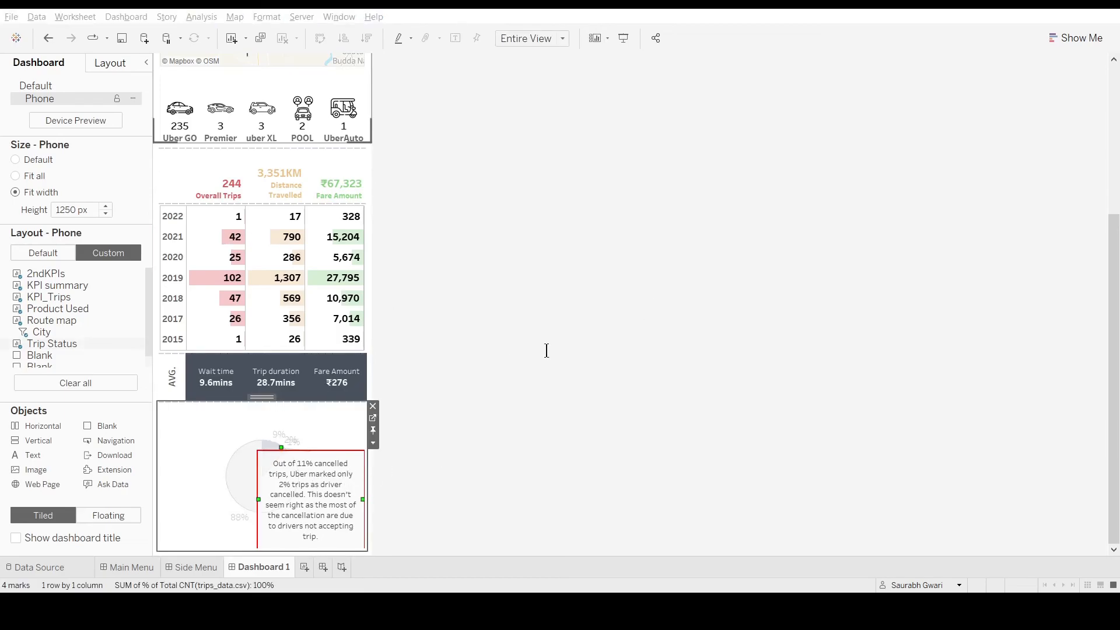
# - Cut the note out of the pie chart's annotation and place it in a tiled text object below the pie chart
pyautogui.moveTo(344, 451); pyautogui.dragTo(344, 494)
pyautogui.hotkey('ctrl', 'x')
pyautogui.moveTo(29, 457); pyautogui.dragTo(510, 283)
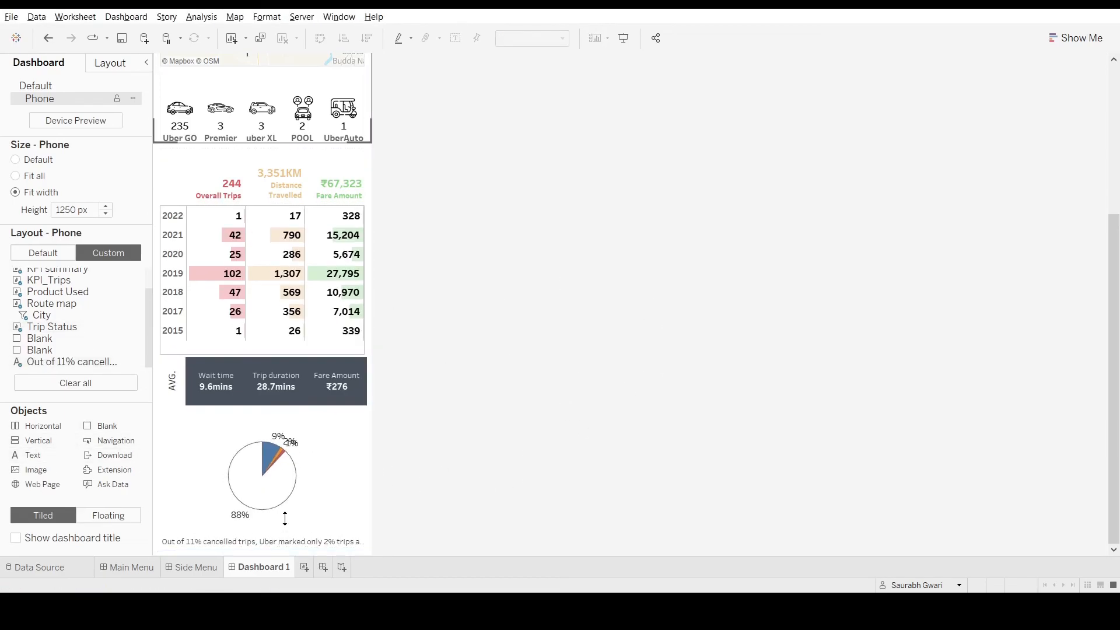
pyautogui.moveTo(285, 519); pyautogui.dragTo(285, 518)
# - Try to set up a horizontal container to arrange the cancelled-trips note with the pie chart, and undo the changes
pyautogui.moveTo(43, 426); pyautogui.dragTo(363, 484)
pyautogui.click(262, 395)
pyautogui.click(261, 537)
pyautogui.click(372, 518)
pyautogui.click(340, 427)
pyautogui.click(292, 541)
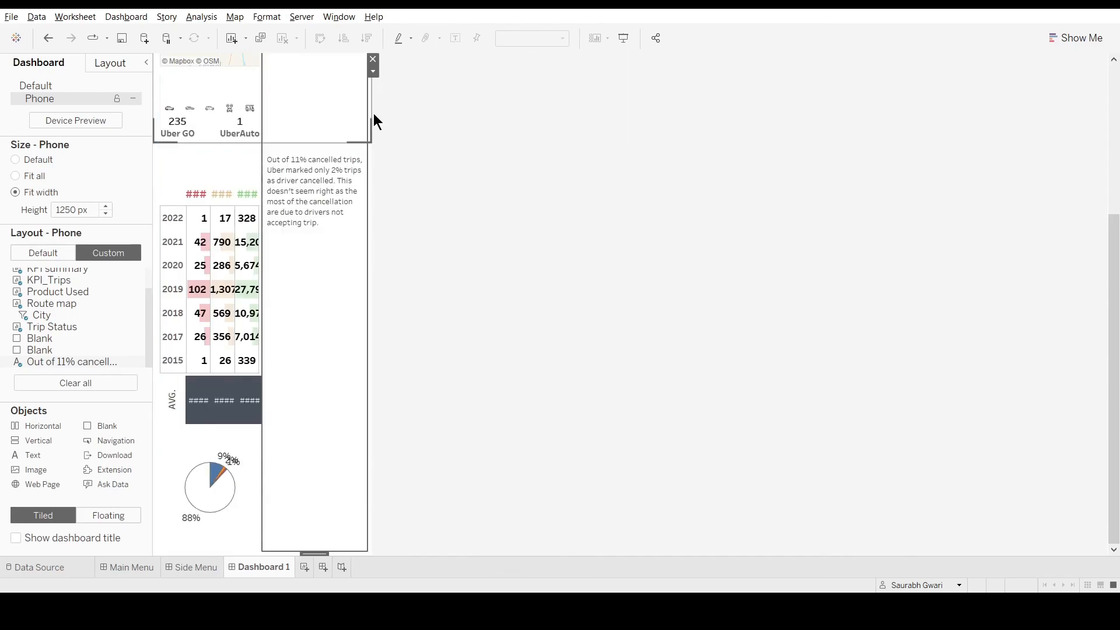
pyautogui.click(373, 58)
pyautogui.scroll(5, 411, 515)
pyautogui.scroll(-5, 411, 514)
pyautogui.hotkey('ctrl', 'z')
pyautogui.hotkey('ctrl', 'z')
# - Resize the pie chart and the note below it so the full cancelled-trips note fits
pyautogui.moveTo(316, 530); pyautogui.dragTo(299, 501)
pyautogui.scroll(6, 309, 518)
pyautogui.scroll(-6, 309, 513)
pyautogui.moveTo(251, 424); pyautogui.dragTo(249, 359)
pyautogui.scroll(-1, 350, 447)
pyautogui.click(295, 388)
pyautogui.click(268, 466)
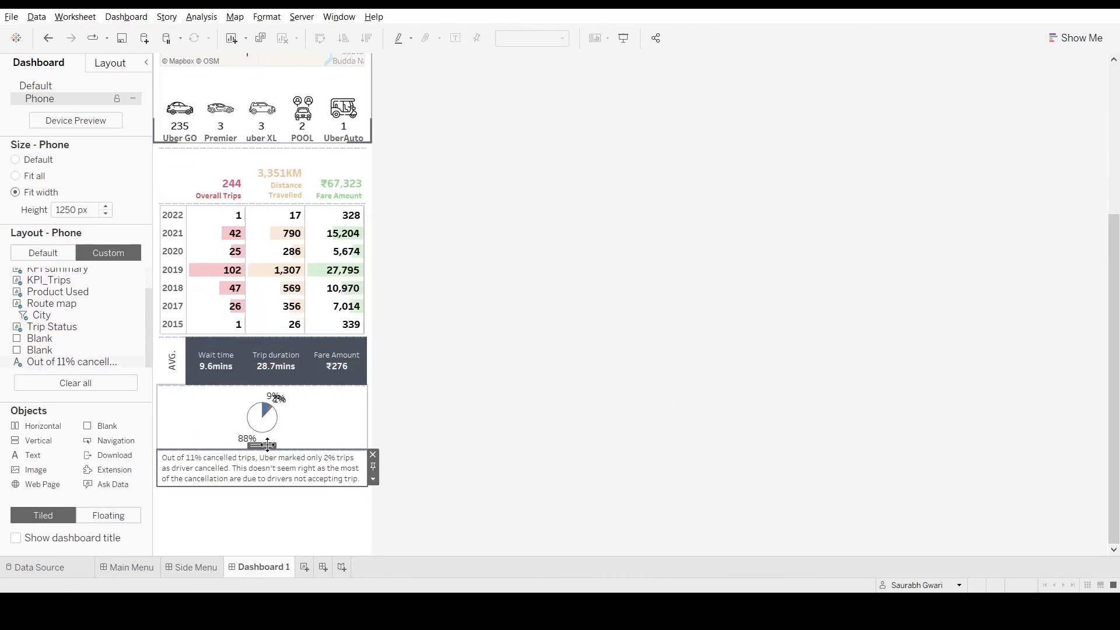
pyautogui.moveTo(258, 483); pyautogui.dragTo(255, 554)
# - Extend the pie chart section down to the note and lower its upper edge to give the yearly table more height
pyautogui.click(266, 289)
pyautogui.moveTo(262, 261); pyautogui.dragTo(276, 363)
pyautogui.click(303, 472)
pyautogui.click(326, 368)
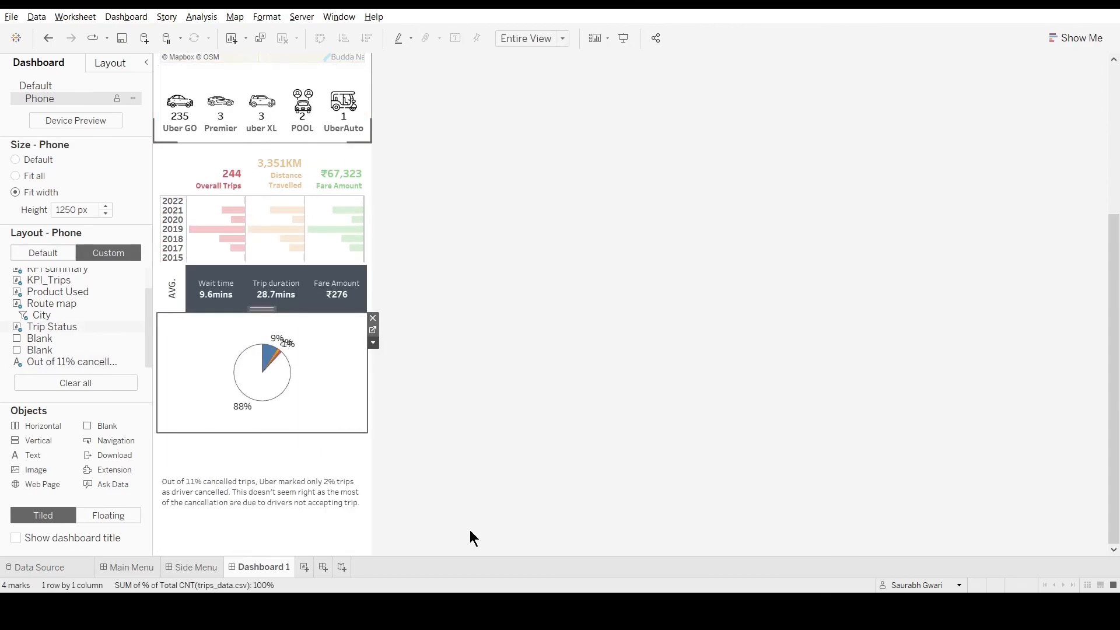
pyautogui.moveTo(293, 433); pyautogui.dragTo(295, 506)
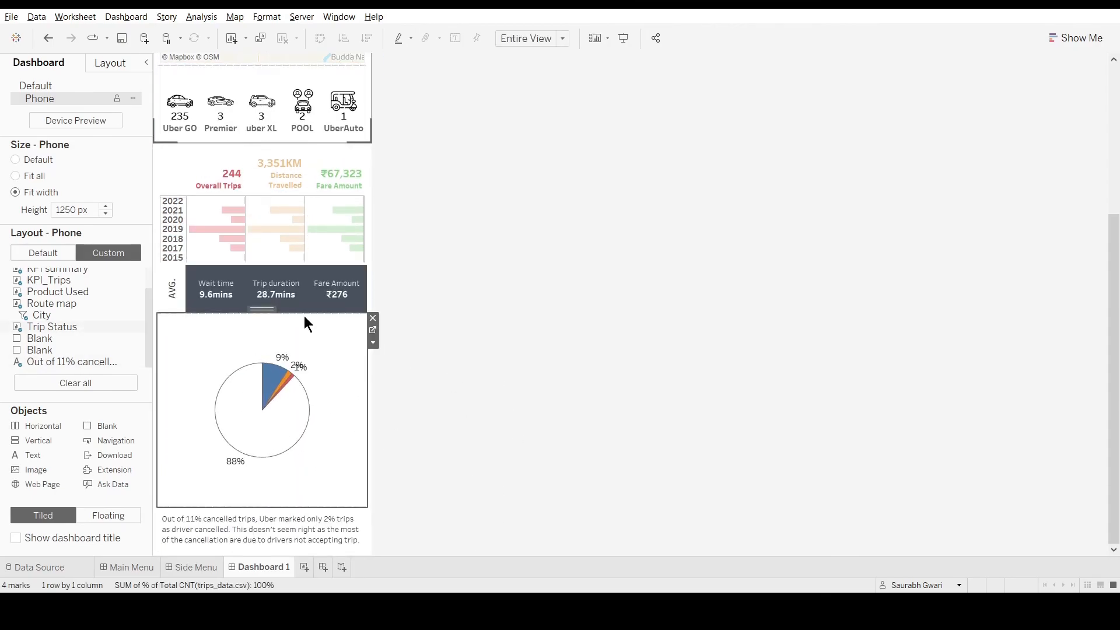
pyautogui.moveTo(304, 313); pyautogui.dragTo(302, 373)
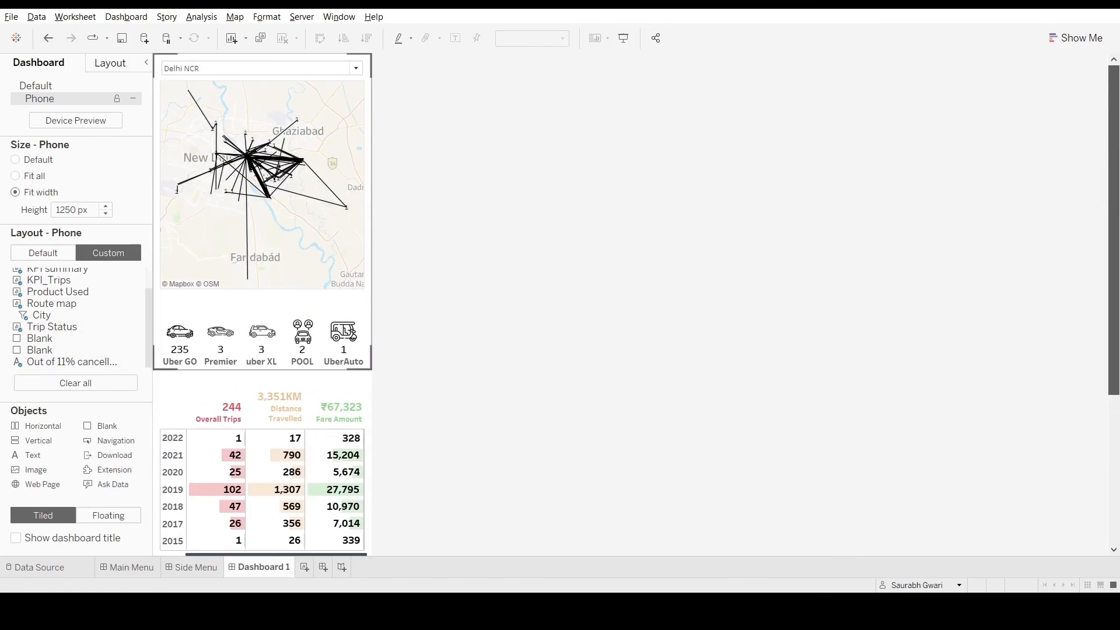
# - Set the phone layout's height to 1350 px and move the AVG. strip down directly above the pie chart
pyautogui.click(107, 206)
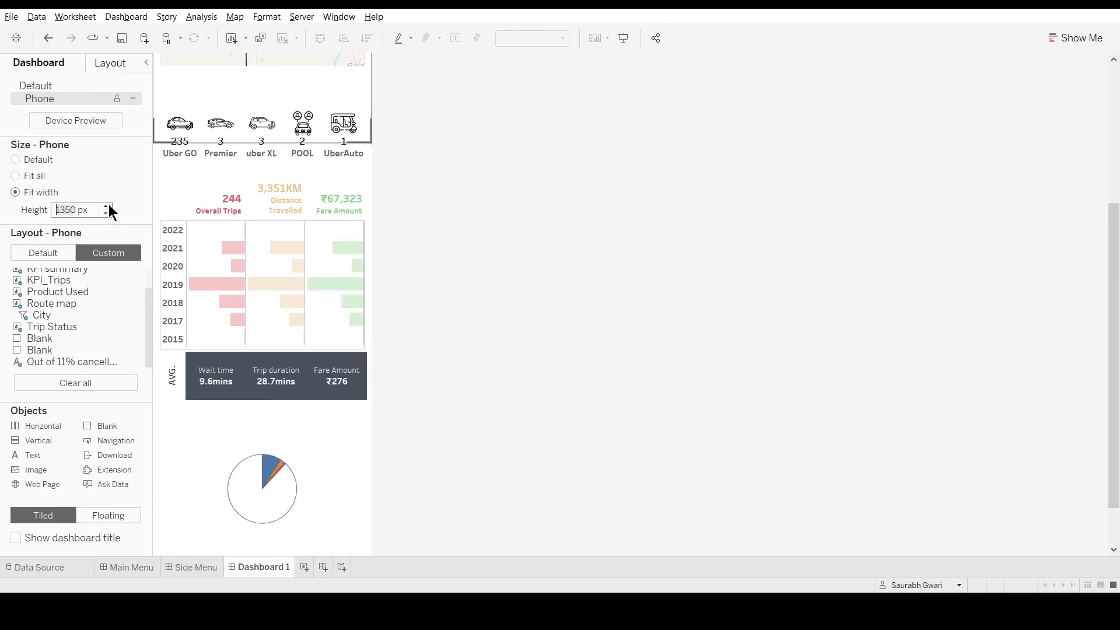
pyautogui.moveTo(1113, 250); pyautogui.dragTo(1113, 435)
pyautogui.click(319, 350)
pyautogui.click(178, 320)
pyautogui.moveTo(261, 291); pyautogui.dragTo(258, 382)
pyautogui.click(343, 461)
pyautogui.click(432, 401)
pyautogui.click(297, 337)
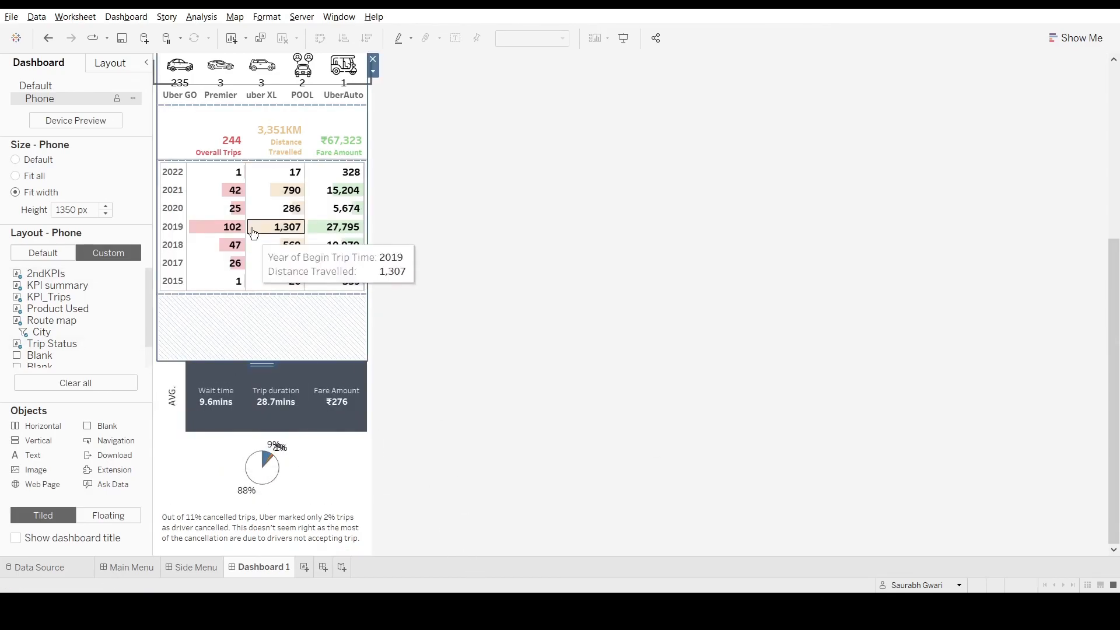
# - Fill the empty space above the AVG. strip by moving the yearly table down and enlarging the sections above it
pyautogui.scroll(1, 413, 229)
pyautogui.scroll(1, 413, 229)
pyautogui.click(267, 327)
pyautogui.moveTo(261, 213); pyautogui.dragTo(254, 409)
pyautogui.click(175, 174)
pyautogui.moveTo(251, 155); pyautogui.dragTo(248, 252)
pyautogui.click(315, 176)
# - Reduce the height of the product icons section below the route map
pyautogui.scroll(1, 387, 177)
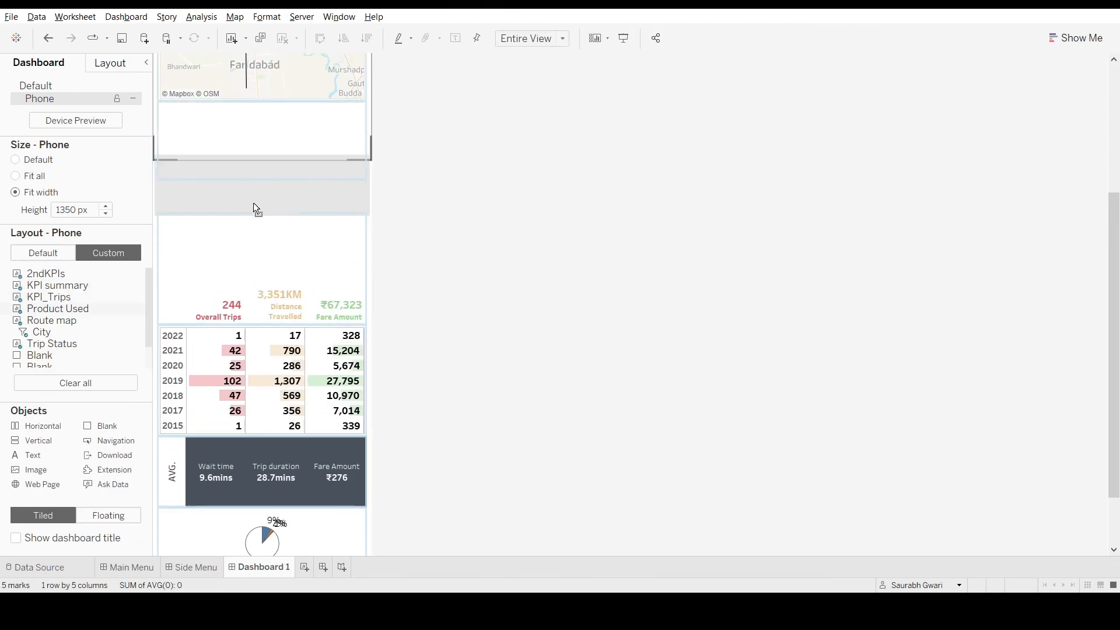
pyautogui.click(52, 320)
pyautogui.click(48, 343)
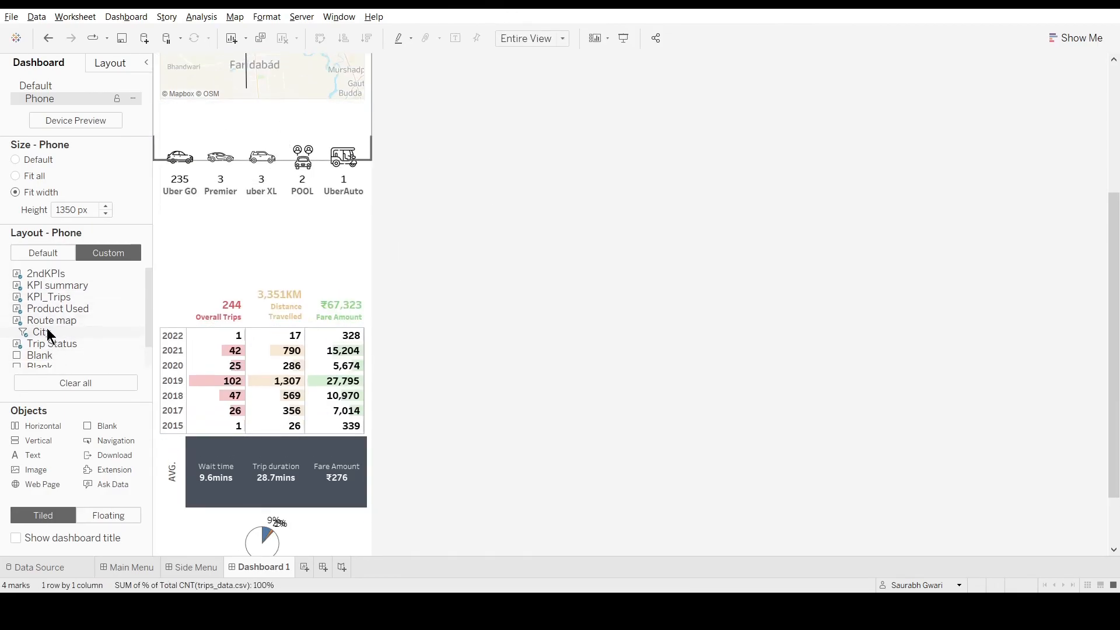
pyautogui.click(47, 332)
pyautogui.scroll(-1, 41, 365)
pyautogui.moveTo(1113, 302); pyautogui.dragTo(1113, 216)
pyautogui.click(259, 410)
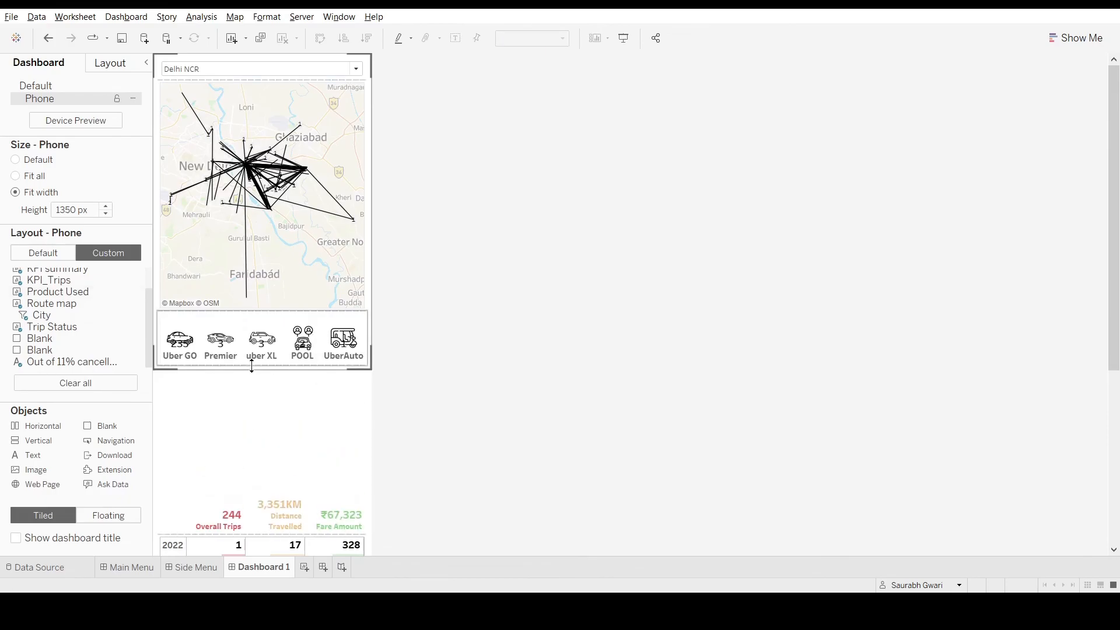
# - Reduce the height of the KPI_Trips section so the yearly table sits closer to the product icons
pyautogui.scroll(-5, 326, 343)
pyautogui.click(281, 257)
pyautogui.moveTo(257, 316); pyautogui.dragTo(253, 251)
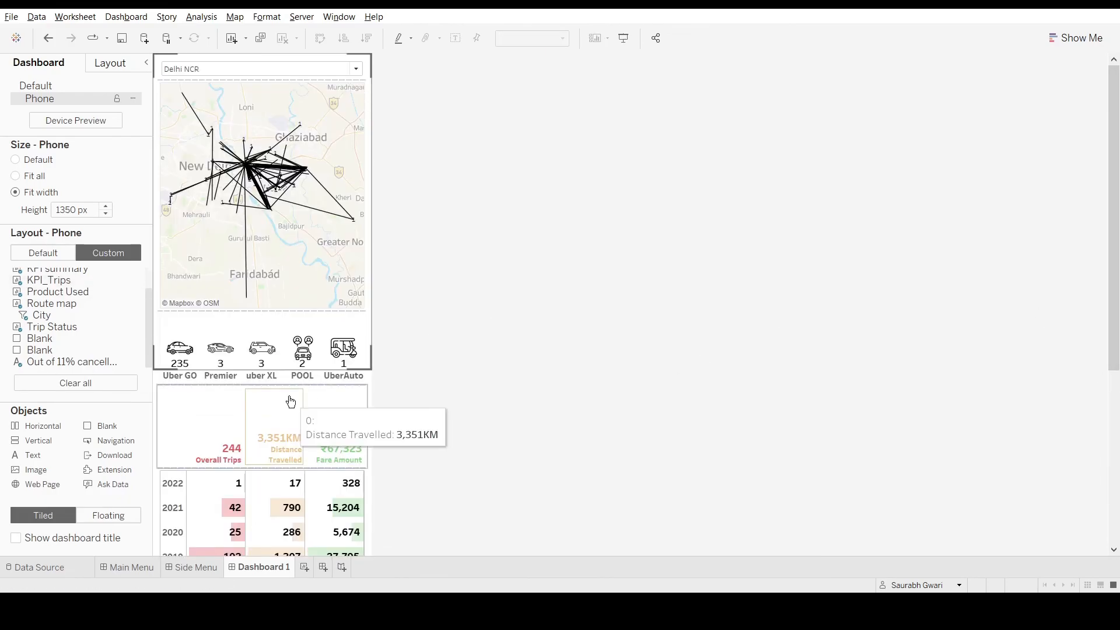
pyautogui.scroll(-6, 287, 400)
pyautogui.click(259, 350)
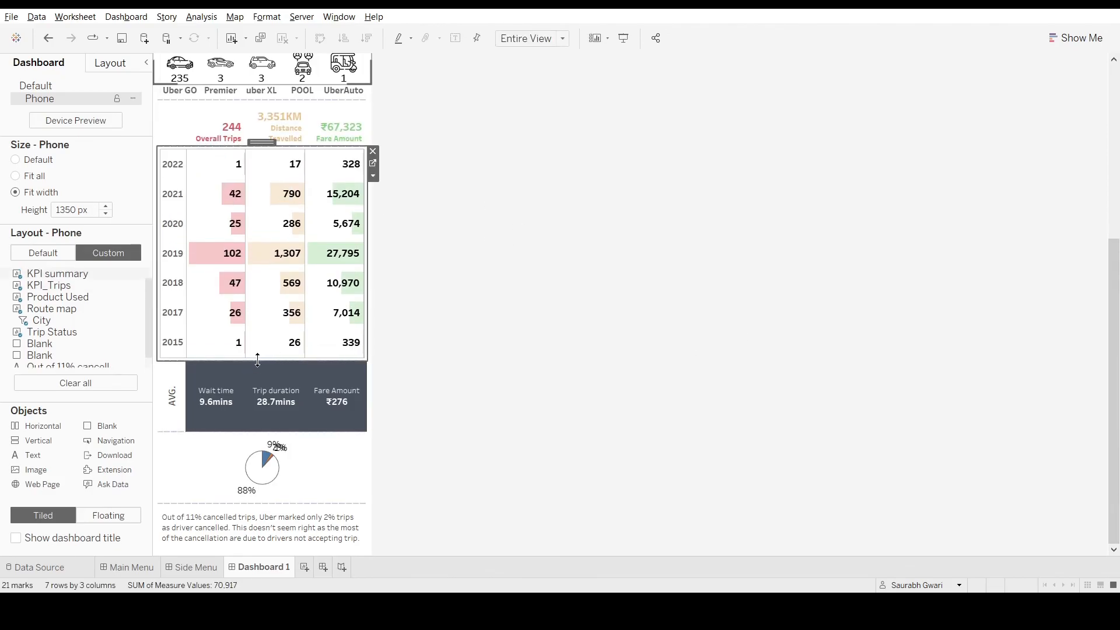
# - Reduce the heights of the yearly table and the AVG. strip to enlarge the pie chart section
pyautogui.moveTo(257, 358); pyautogui.dragTo(257, 305)
pyautogui.click(251, 422)
pyautogui.moveTo(221, 432); pyautogui.dragTo(222, 359)
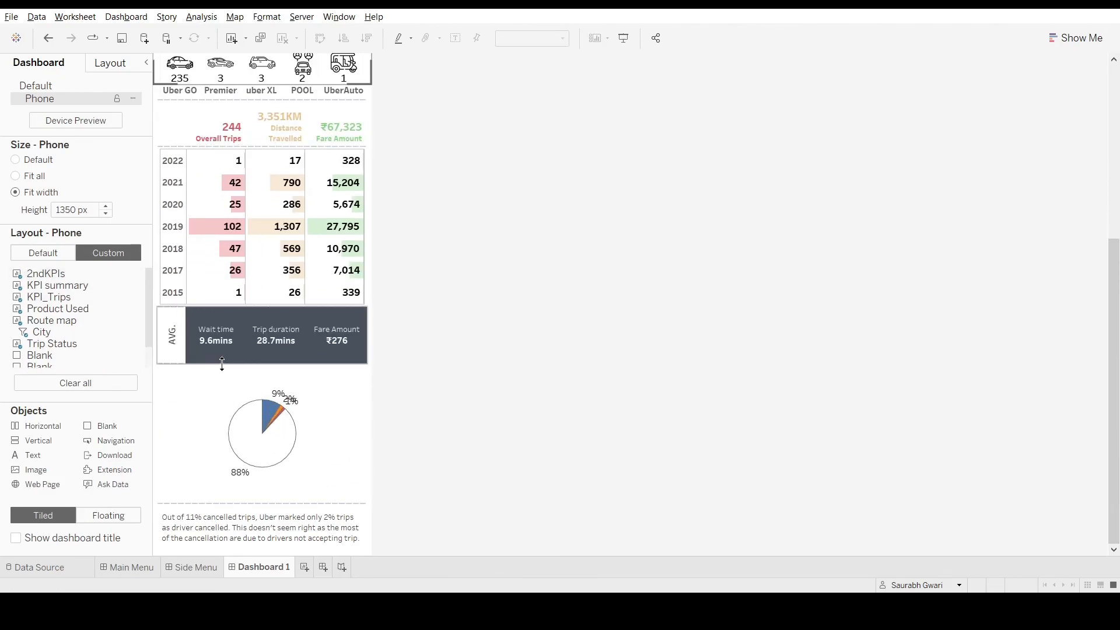
# - Add a Blank object to the phone layout, and raise the lower edges of the product icons section and the route map
pyautogui.moveTo(102, 429); pyautogui.dragTo(268, 316)
pyautogui.click(280, 375)
pyautogui.moveTo(280, 384); pyautogui.dragTo(280, 367)
pyautogui.click(287, 294)
pyautogui.moveTo(287, 310); pyautogui.dragTo(286, 291)
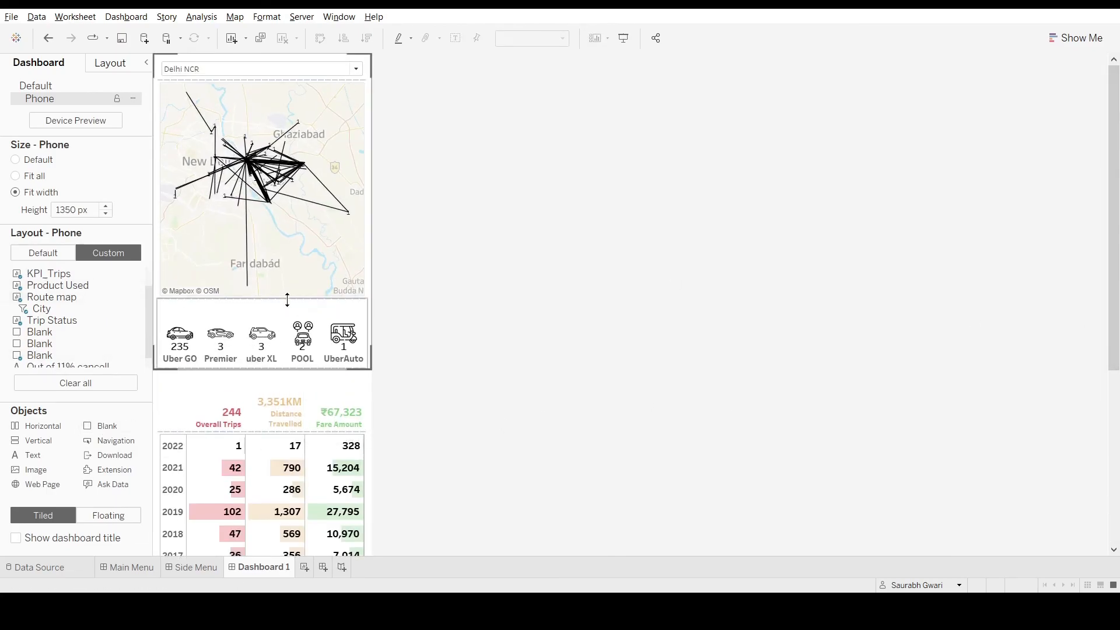
# - Try to move the overlapping percentage labels of the trip-status pie apart
pyautogui.click(212, 306)
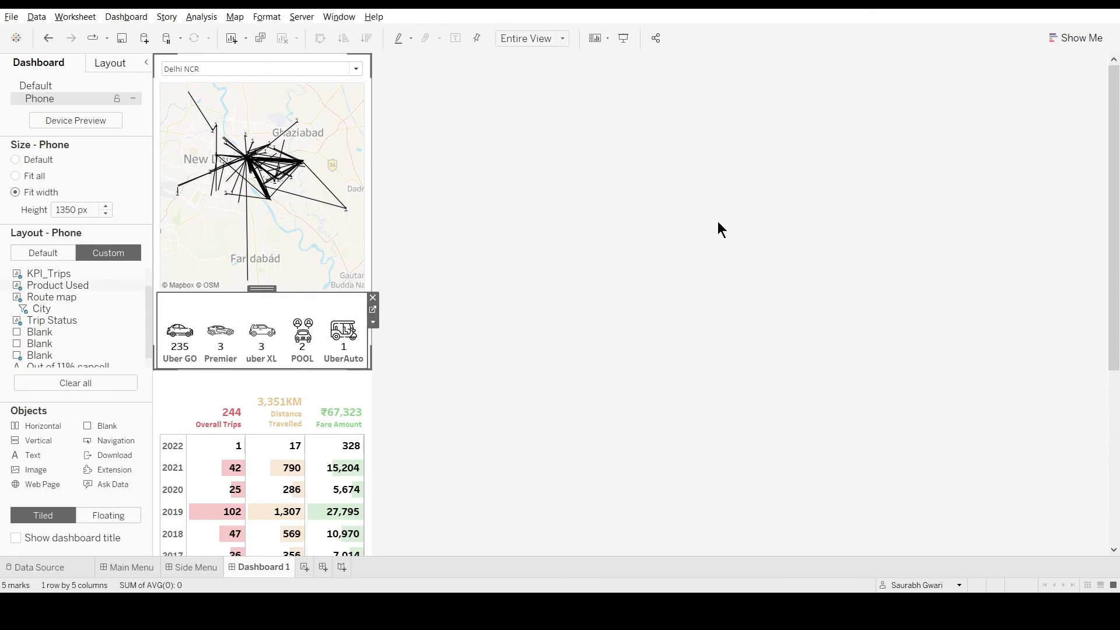
pyautogui.scroll(-5, 525, 220)
pyautogui.click(282, 401)
pyautogui.click(277, 398)
pyautogui.moveTo(303, 415); pyautogui.dragTo(267, 392)
pyautogui.click(439, 429)
# - Add Trip or Order Status1 to the labels of the Trip Status pie
pyautogui.click(338, 412)
pyautogui.click(374, 388)
pyautogui.moveTo(219, 306); pyautogui.dragTo(249, 245)
pyautogui.click(261, 566)
# - Recolour the Trip Status pie with pink for CANCELED, crimson for DRIVER_CANCELED, grey for UNFULFILLED and white for COMPLETED
pyautogui.click(289, 445)
pyautogui.click(371, 386)
pyautogui.click(1035, 150)
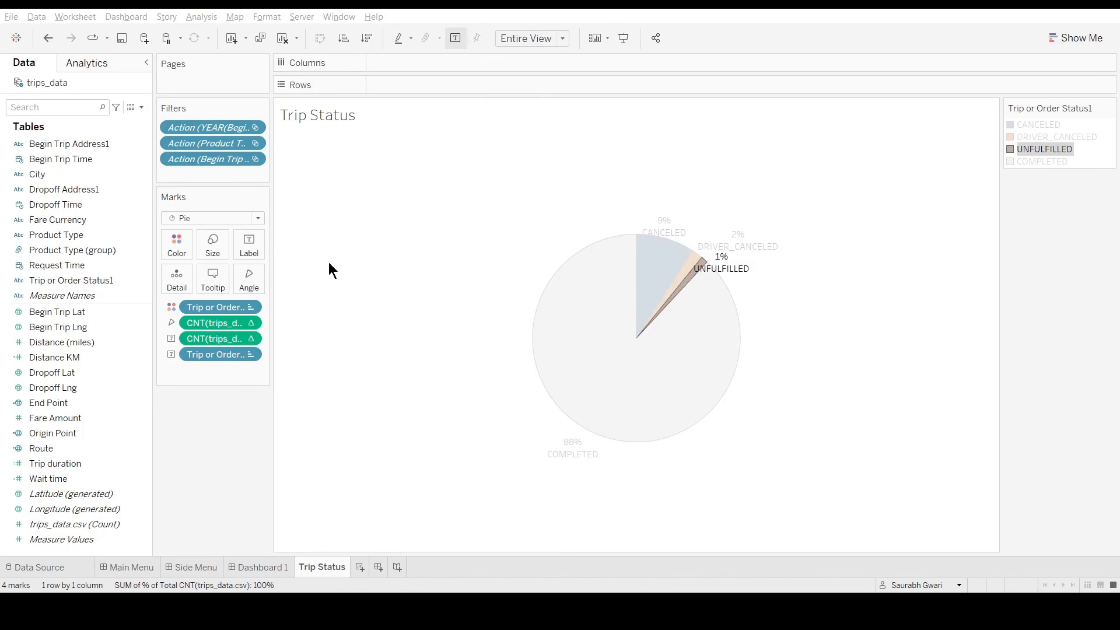
pyautogui.click(770, 454)
pyautogui.click(261, 567)
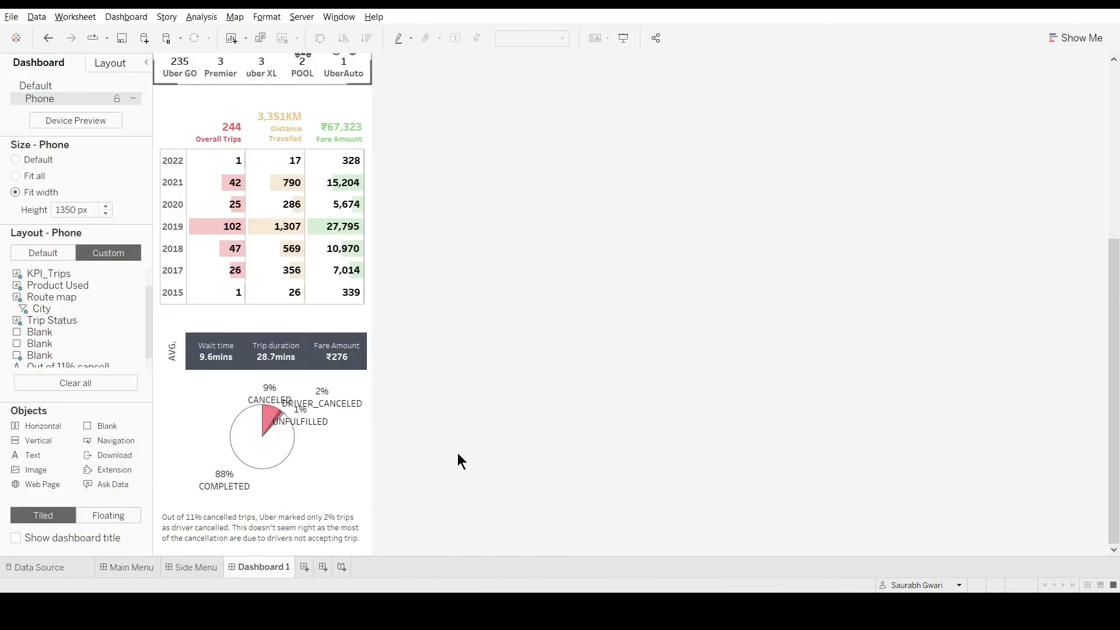
pyautogui.click(344, 456)
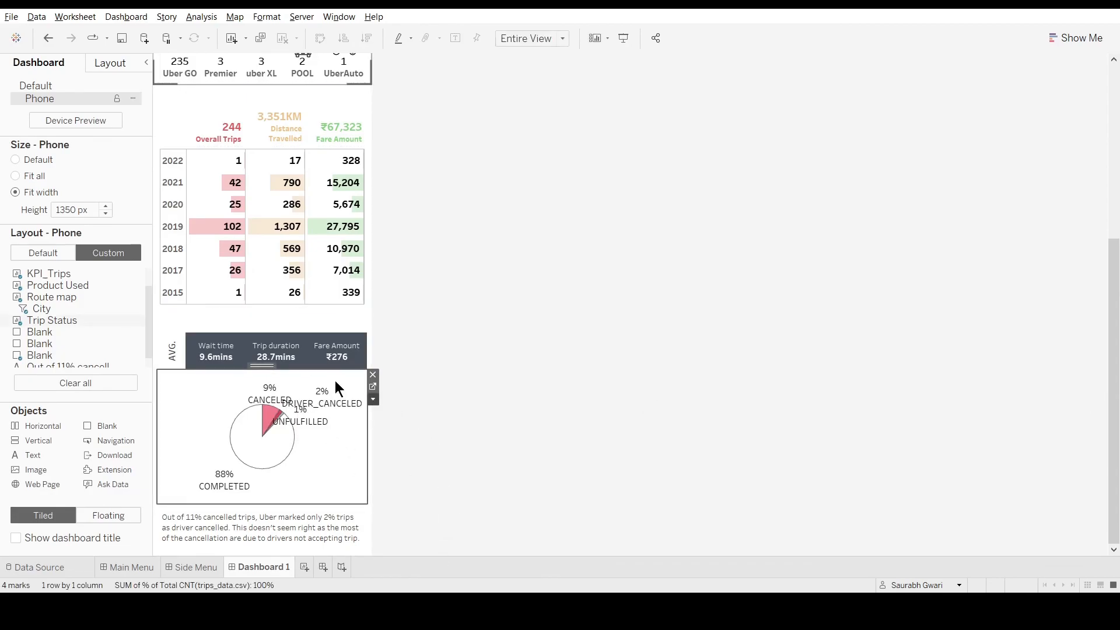
pyautogui.click(372, 386)
pyautogui.click(260, 567)
# - Raise the upper edge of the AVG. strip and make its AVG. header text bold
pyautogui.scroll(-1, 84, 314)
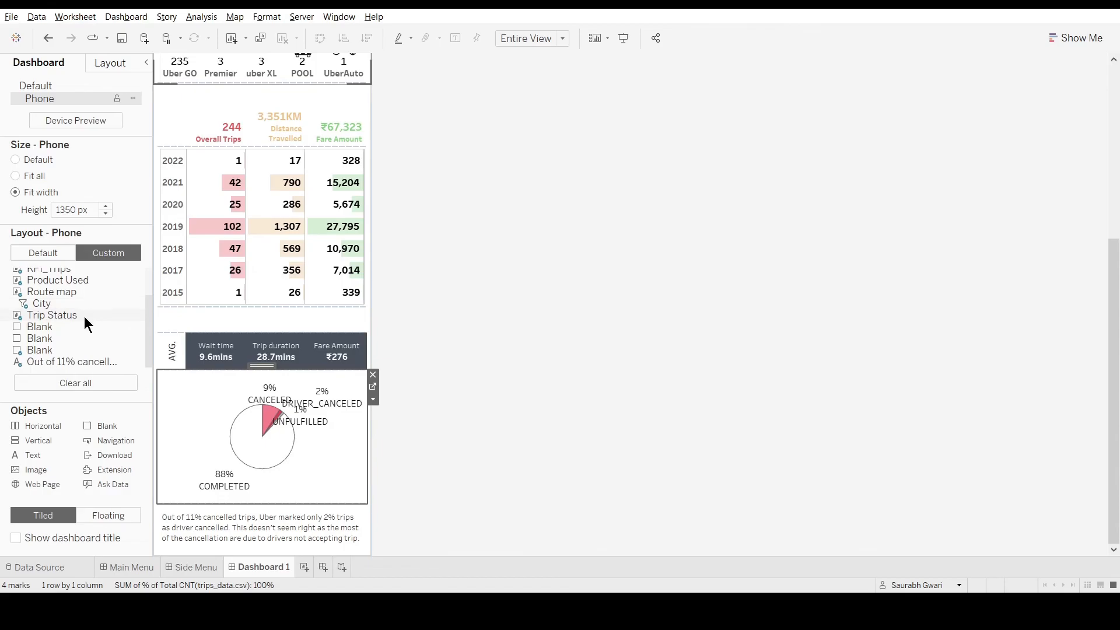
pyautogui.moveTo(289, 333); pyautogui.dragTo(289, 325)
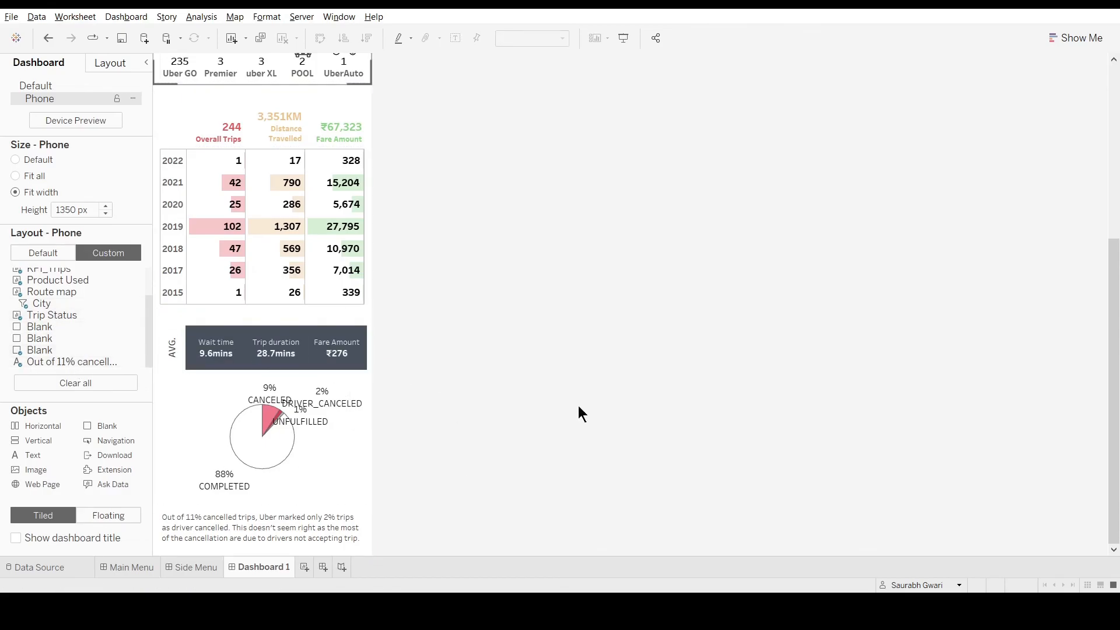
pyautogui.rightClick(172, 351)
pyautogui.click(219, 379)
pyautogui.click(119, 154)
pyautogui.click(90, 196)
pyautogui.click(160, 345)
pyautogui.click(145, 62)
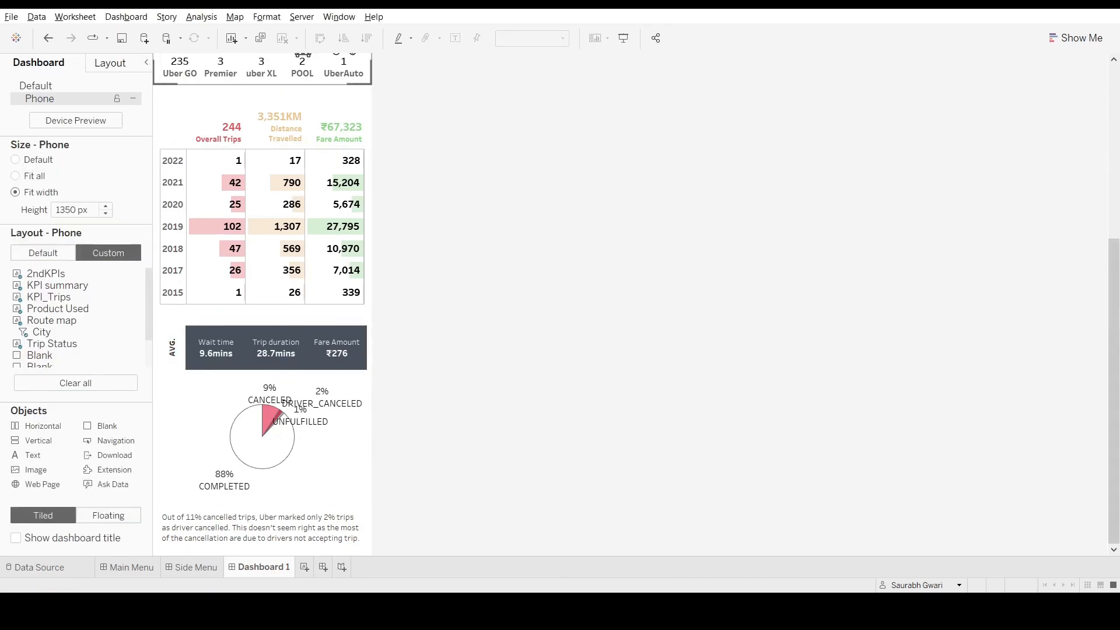
# - Place the value 0 on the rows of the Trip Status sheet twice and combine both measures as a dual axis
pyautogui.click(333, 449)
pyautogui.click(374, 388)
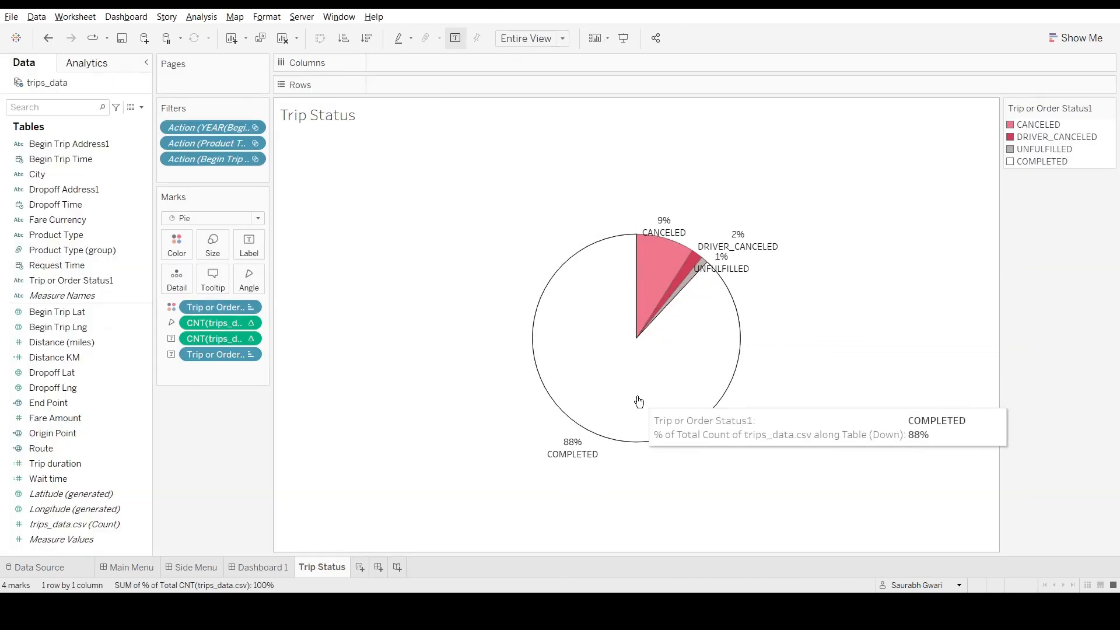
pyautogui.doubleClick(441, 84)
pyautogui.write('0')
pyautogui.press('Return')
pyautogui.moveTo(441, 84); pyautogui.dragTo(548, 83)
pyautogui.click(572, 273)
pyautogui.rightClick(296, 324)
pyautogui.click(356, 360)
# - Remove the status names from the labels, clear the second pie's fields, and make the first pie larger to form a donut
pyautogui.click(232, 219)
pyautogui.moveTo(220, 377); pyautogui.dragTo(214, 531)
pyautogui.click(210, 403)
pyautogui.moveTo(208, 353); pyautogui.dragTo(210, 495)
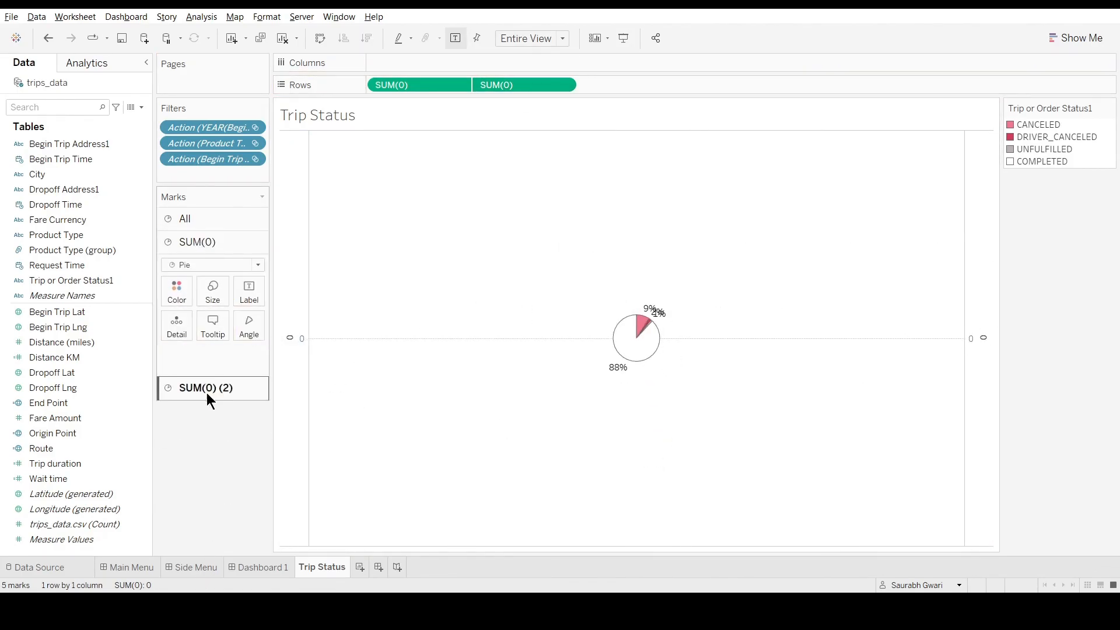
pyautogui.moveTo(408, 85); pyautogui.dragTo(685, 90)
pyautogui.click(226, 418)
pyautogui.click(216, 243)
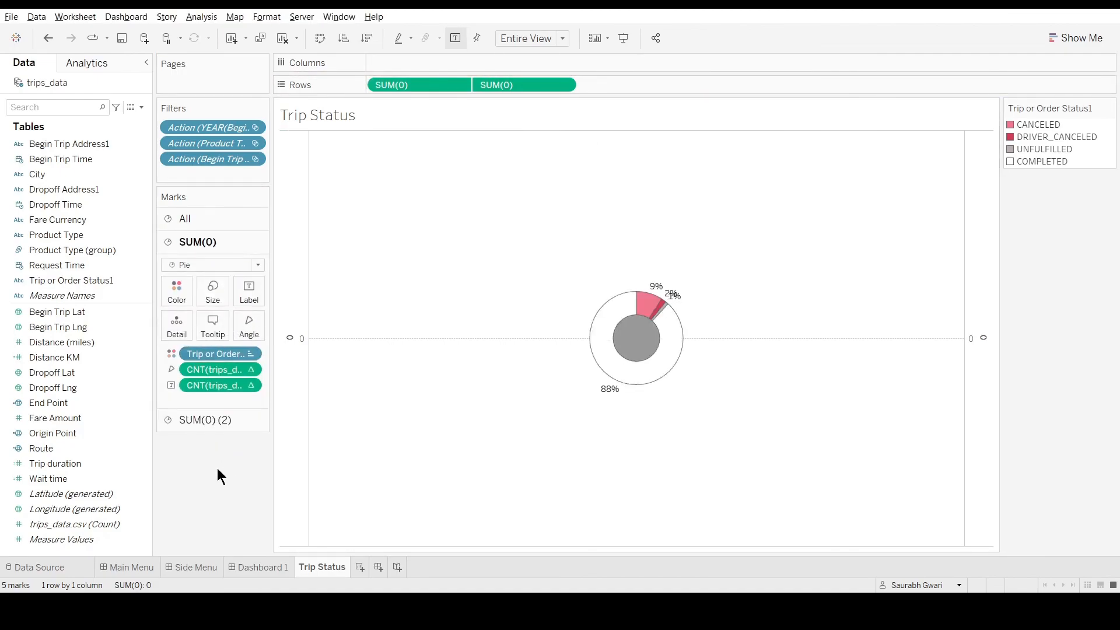
# - Hide the donut's axis headers and set its zero lines and axis ticks to None
pyautogui.click(65, 113)
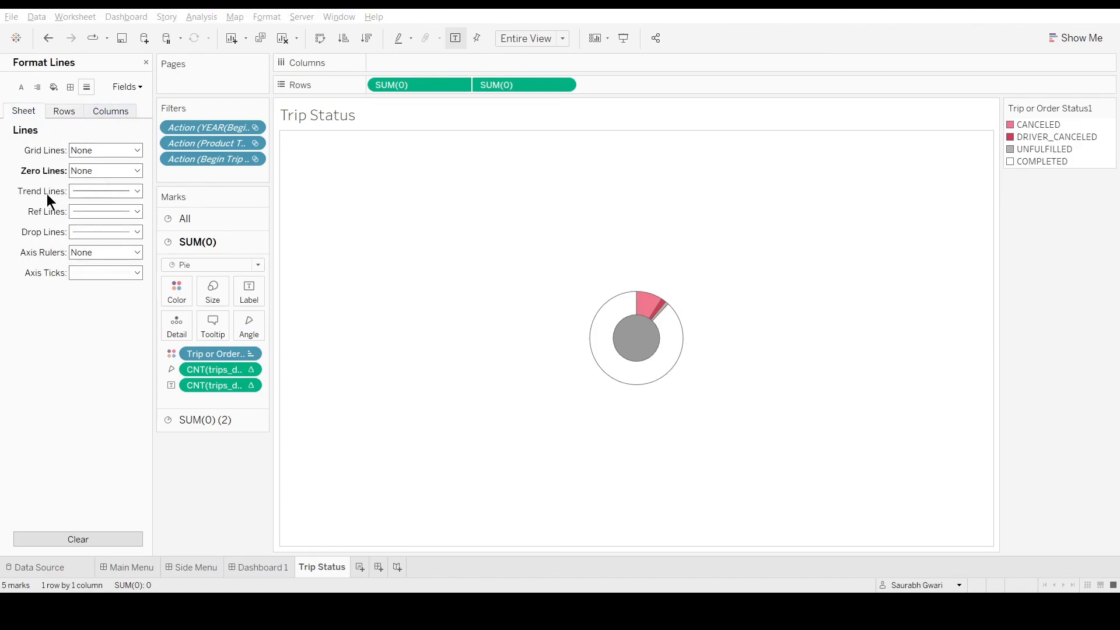
pyautogui.click(106, 273)
pyautogui.click(88, 294)
pyautogui.click(111, 111)
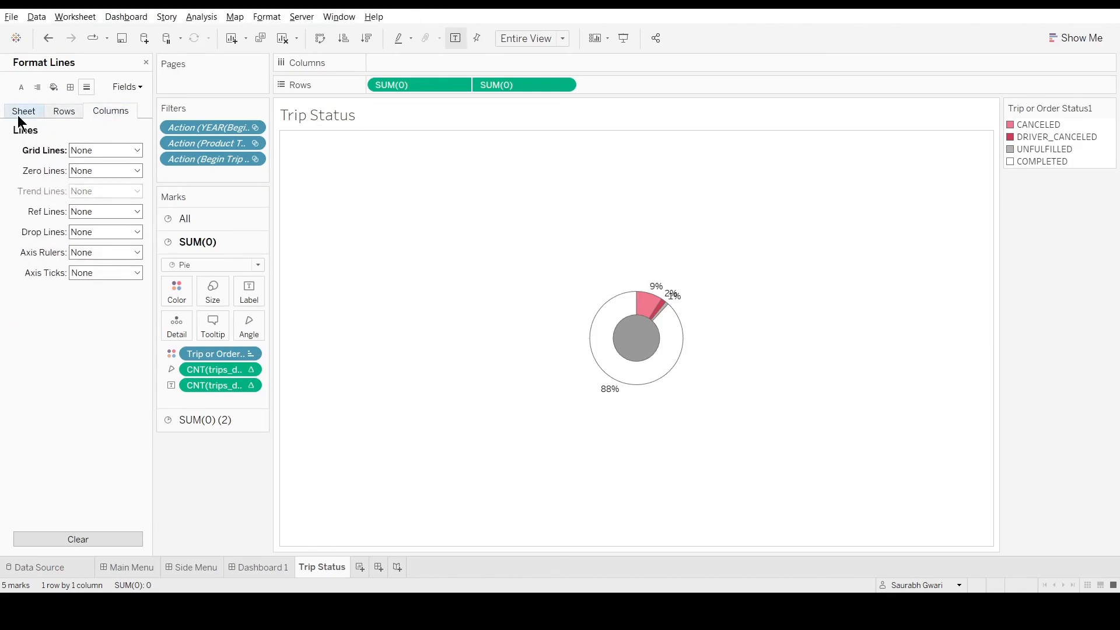
pyautogui.click(19, 113)
# - Set the Trip Status sheet's grand total borders and its row and column divider panes to None, and return to Dashboard 1
pyautogui.click(70, 87)
pyautogui.click(104, 301)
pyautogui.click(92, 323)
pyautogui.click(94, 323)
pyautogui.click(88, 344)
pyautogui.click(94, 367)
pyautogui.click(82, 388)
pyautogui.click(97, 451)
pyautogui.click(88, 473)
pyautogui.click(110, 111)
pyautogui.click(25, 112)
pyautogui.click(258, 567)
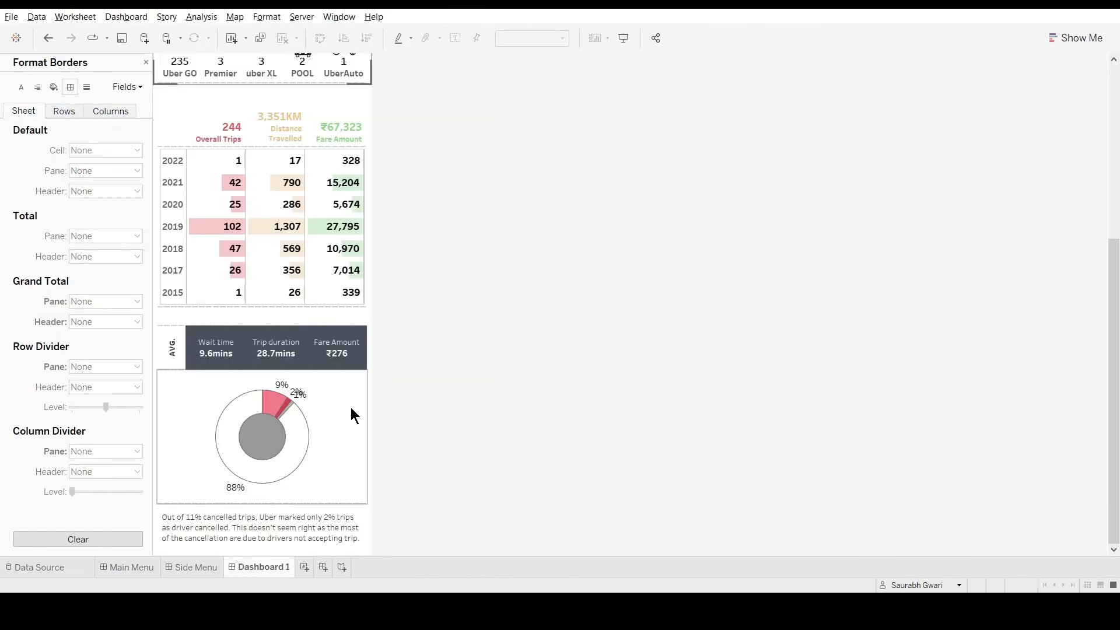
# - Spread the 9%, 2% and 1% labels apart around the donut on the dashboard
pyautogui.click(297, 392)
pyautogui.click(314, 402)
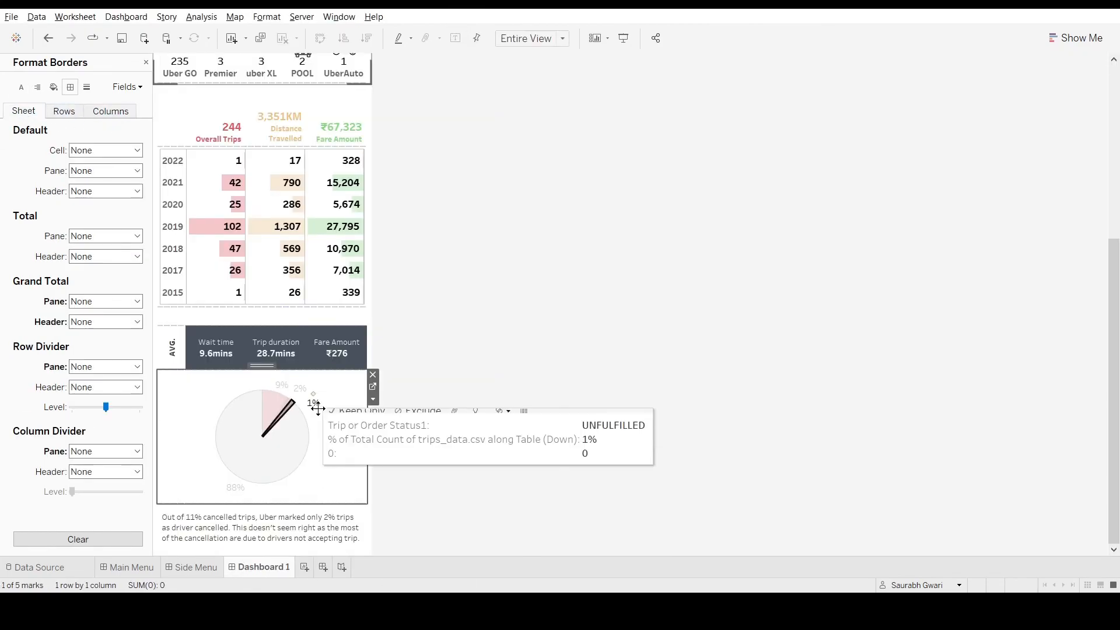
pyautogui.click(348, 402)
pyautogui.click(277, 384)
pyautogui.click(299, 391)
pyautogui.click(353, 401)
pyautogui.click(307, 400)
pyautogui.click(394, 435)
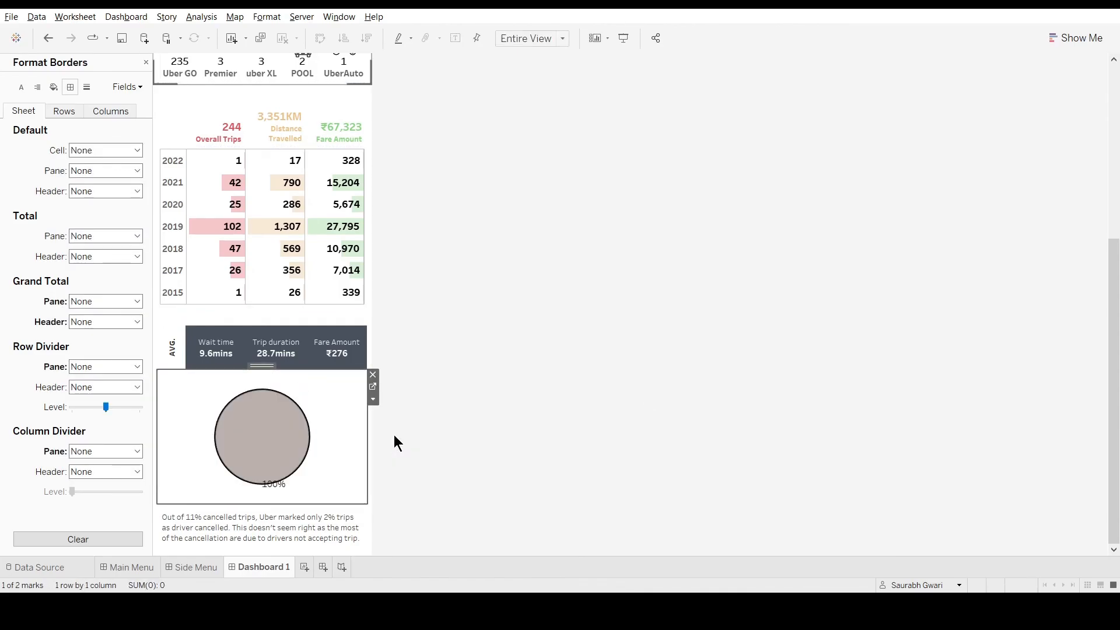
# - Colour the donut's inner pie white and enlarge it to make the ring thinner
pyautogui.click(373, 387)
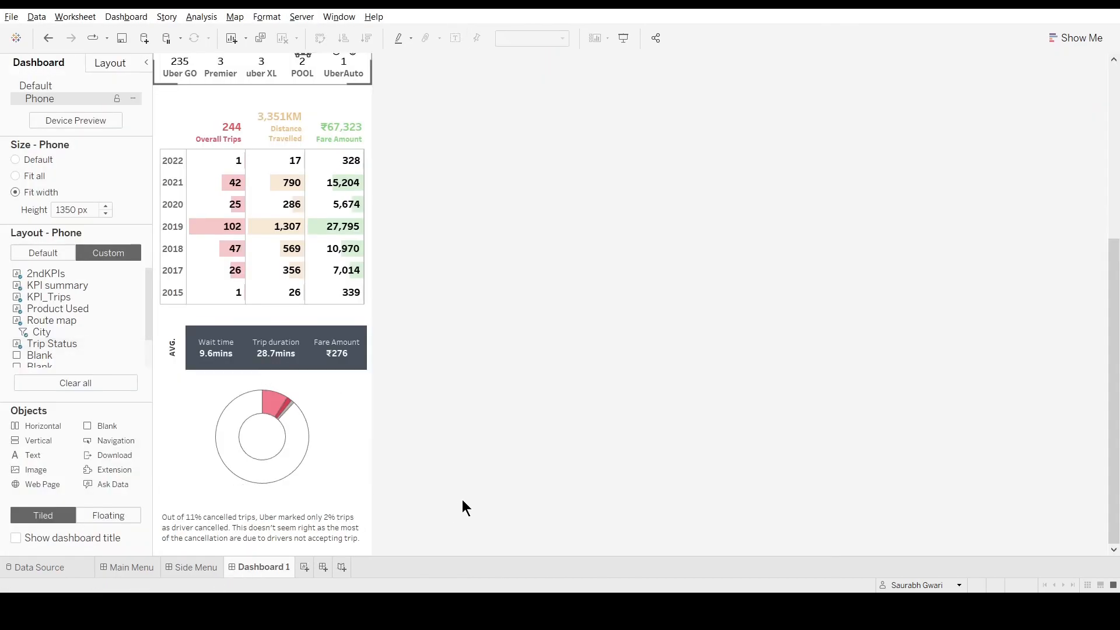
pyautogui.click(372, 387)
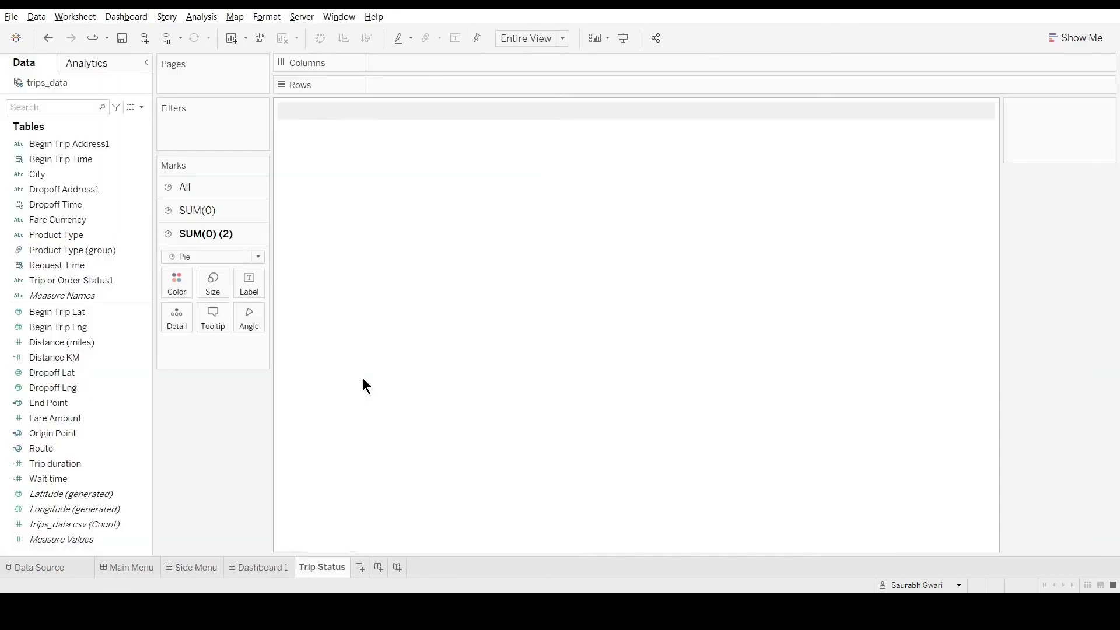
pyautogui.click(264, 567)
pyautogui.moveTo(280, 405)
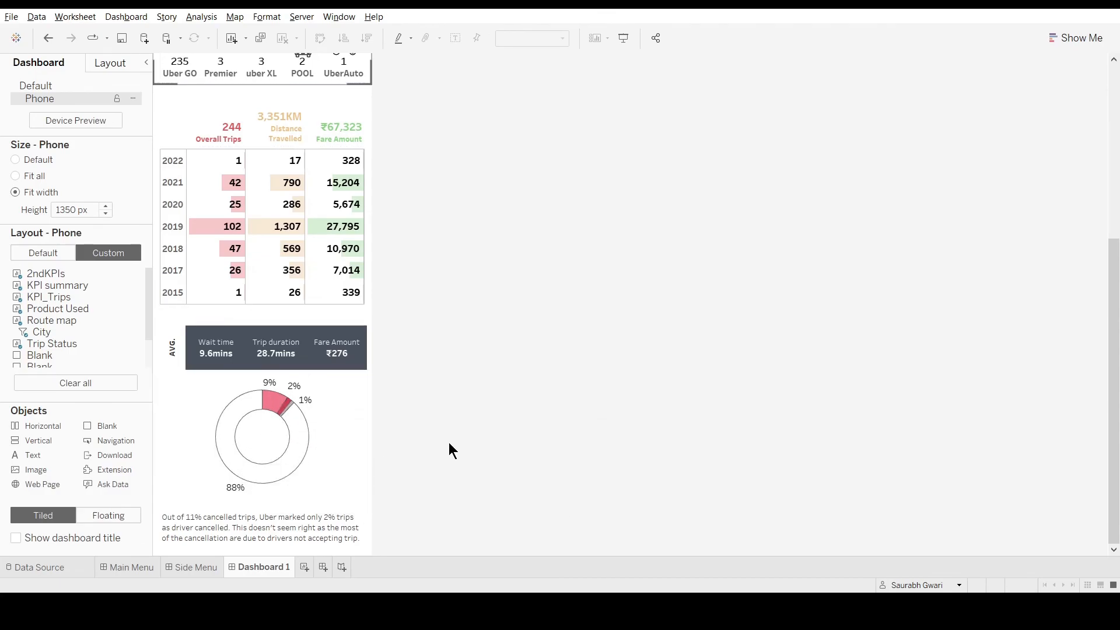
pyautogui.click(325, 439)
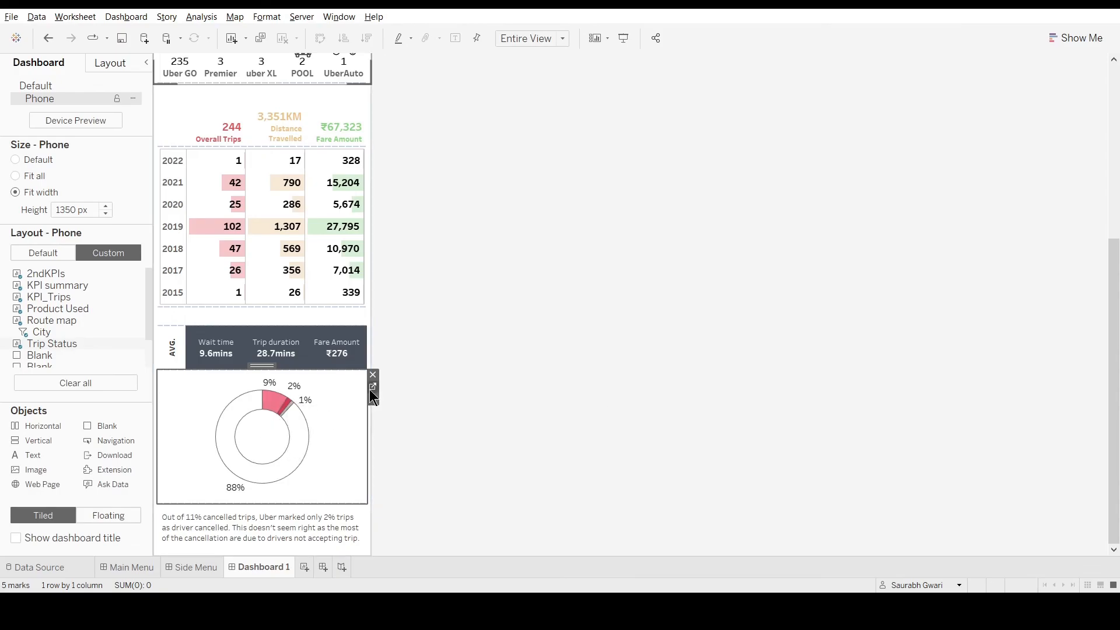
pyautogui.click(373, 389)
pyautogui.click(271, 572)
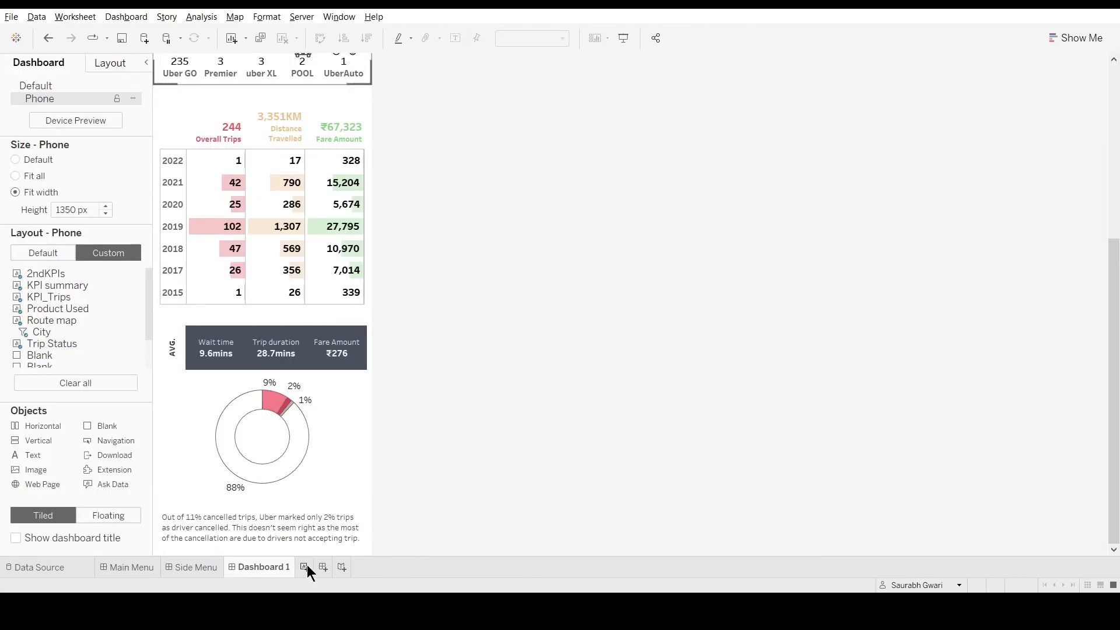
pyautogui.scroll(5, 516, 468)
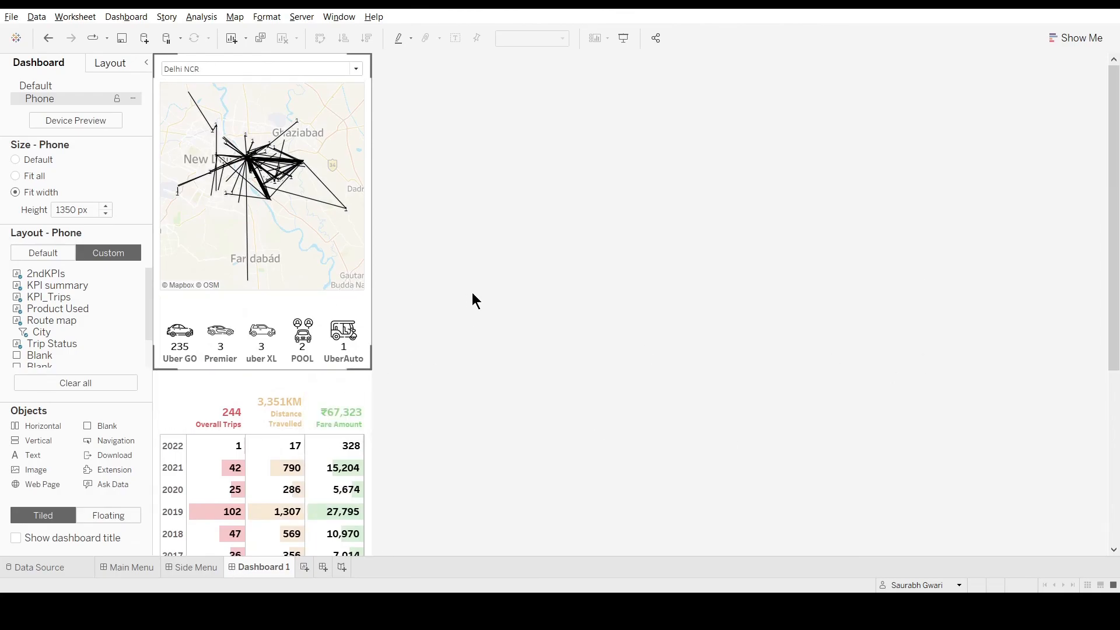
pyautogui.scroll(-5, 475, 300)
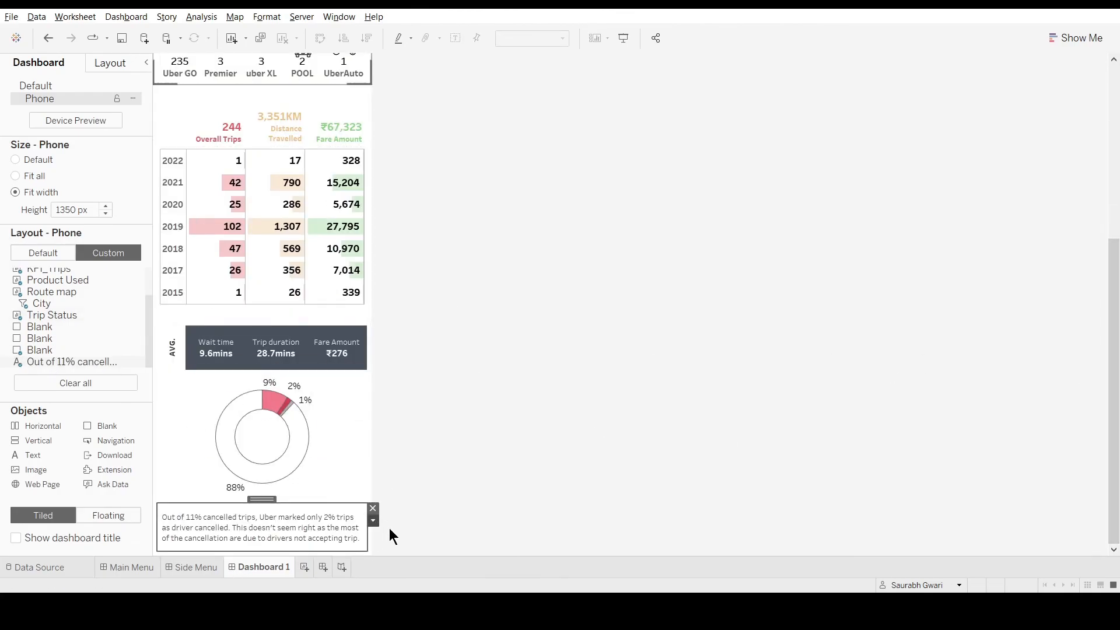
# - Add a vertical container beside the donut, place the cancellation note in it, and widen the donut's section
pyautogui.moveTo(37, 440); pyautogui.dragTo(237, 430)
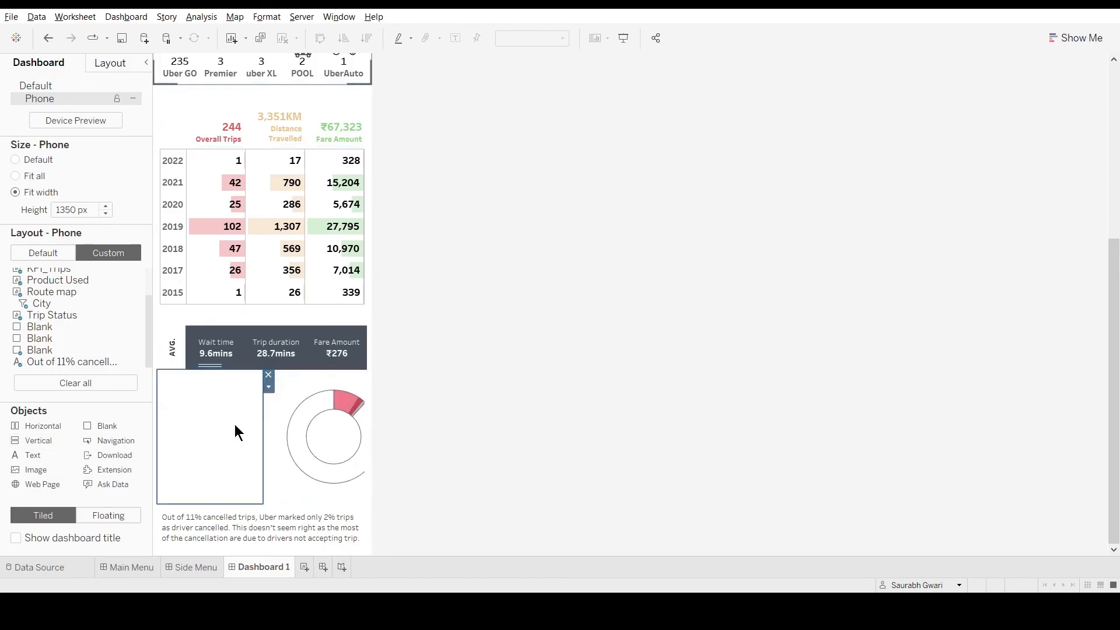
pyautogui.moveTo(255, 500)
pyautogui.mouseDown()
pyautogui.moveTo(313, 387)
pyautogui.moveTo(333, 512)
pyautogui.moveTo(330, 432)
pyautogui.moveTo(350, 470)
pyautogui.mouseUp()
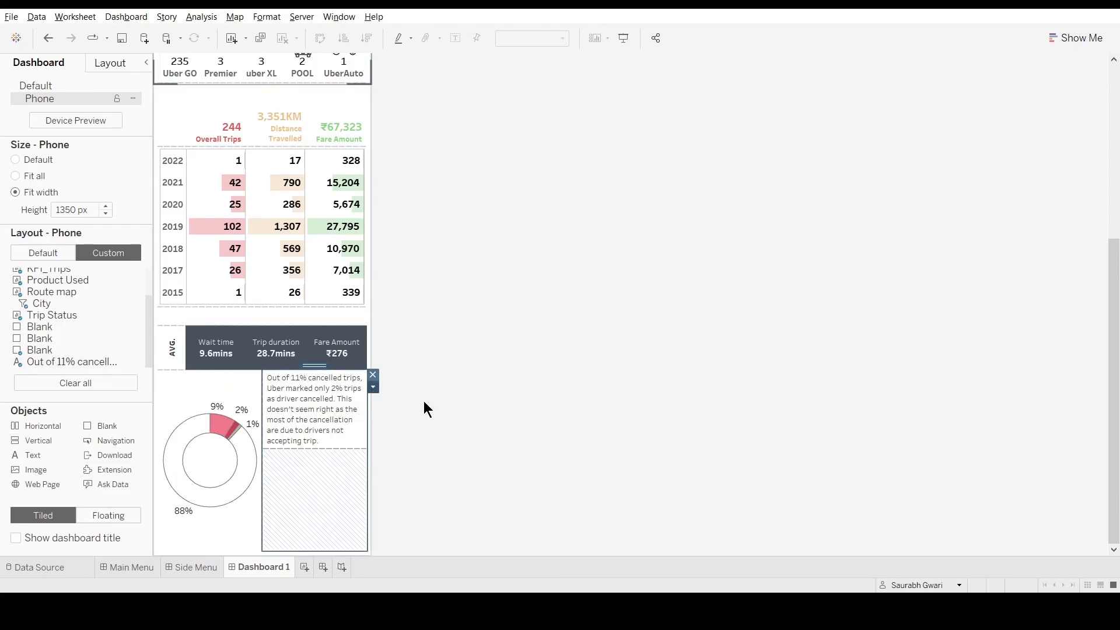
pyautogui.moveTo(263, 477); pyautogui.dragTo(297, 477)
pyautogui.click(385, 423)
pyautogui.moveTo(1115, 382)
pyautogui.mouseDown()
pyautogui.moveTo(1117, 203)
pyautogui.moveTo(1115, 397)
pyautogui.mouseUp()
# - Add an author byline text at the foot of the phone layout, shrink it to a thin strip, and make it bold
pyautogui.moveTo(33, 456); pyautogui.dragTo(272, 546)
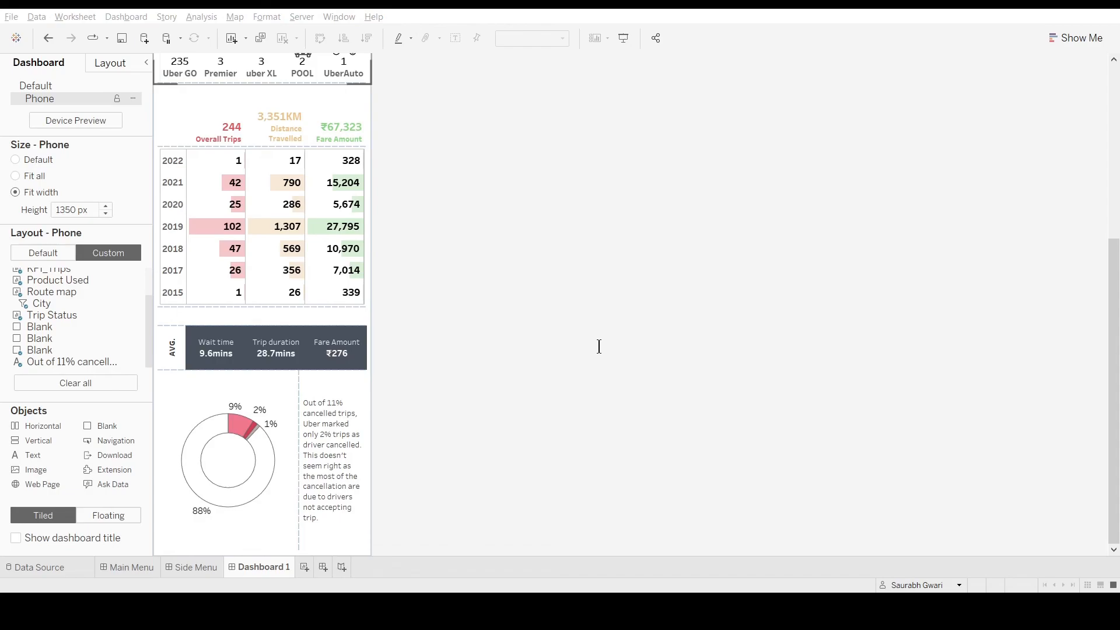
pyautogui.click(633, 211)
pyautogui.moveTo(251, 460); pyautogui.dragTo(257, 531)
pyautogui.doubleClick(317, 540)
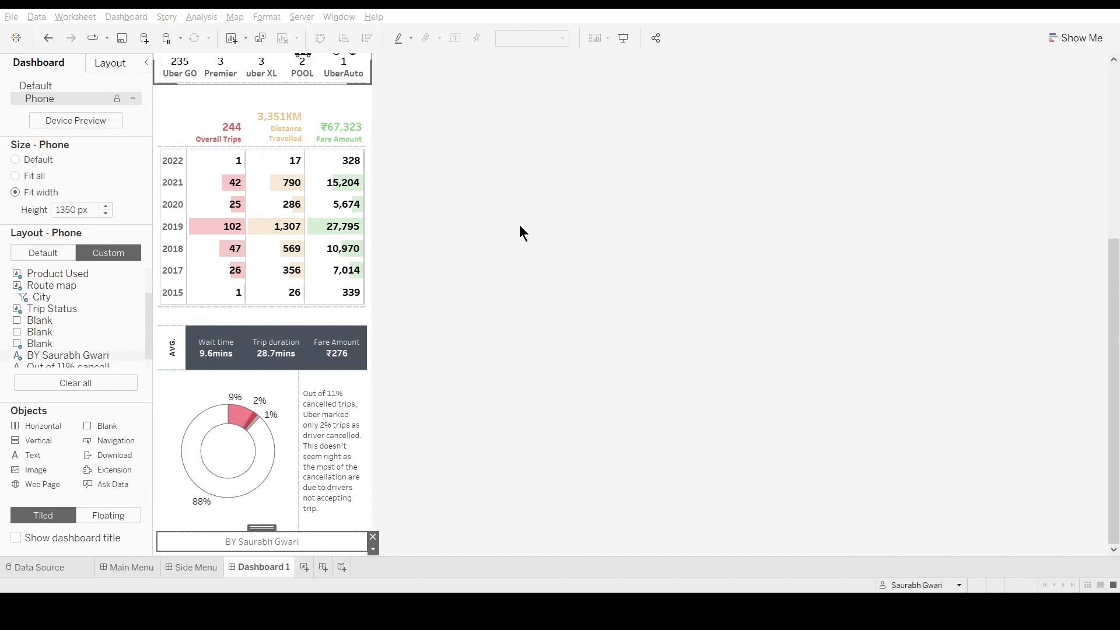
# - Try different cities in the City filter and check how the dashboard responds
pyautogui.moveTo(1114, 400); pyautogui.dragTo(1113, 216)
pyautogui.click(309, 197)
pyautogui.moveTo(1113, 115)
pyautogui.mouseDown()
pyautogui.moveTo(1113, 260)
pyautogui.moveTo(1113, 105)
pyautogui.mouseUp()
pyautogui.click(293, 232)
pyautogui.click(290, 69)
pyautogui.click(290, 85)
pyautogui.click(288, 71)
pyautogui.click(287, 85)
pyautogui.click(287, 70)
pyautogui.click(291, 114)
pyautogui.click(288, 71)
pyautogui.click(288, 84)
pyautogui.click(288, 71)
pyautogui.click(280, 104)
pyautogui.click(257, 177)
pyautogui.click(292, 233)
# - Move the KPI totals to the top of the phone layout and place the City filter and route map below the product icons
pyautogui.click(1028, 258)
pyautogui.moveTo(1111, 141); pyautogui.dragTo(1095, 139)
pyautogui.click(317, 142)
pyautogui.moveTo(262, 81); pyautogui.dragTo(269, 448)
pyautogui.scroll(-1, 519, 390)
pyautogui.click(165, 376)
pyautogui.moveTo(261, 337); pyautogui.dragTo(251, 97)
pyautogui.click(267, 217)
pyautogui.moveTo(263, 170); pyautogui.dragTo(274, 437)
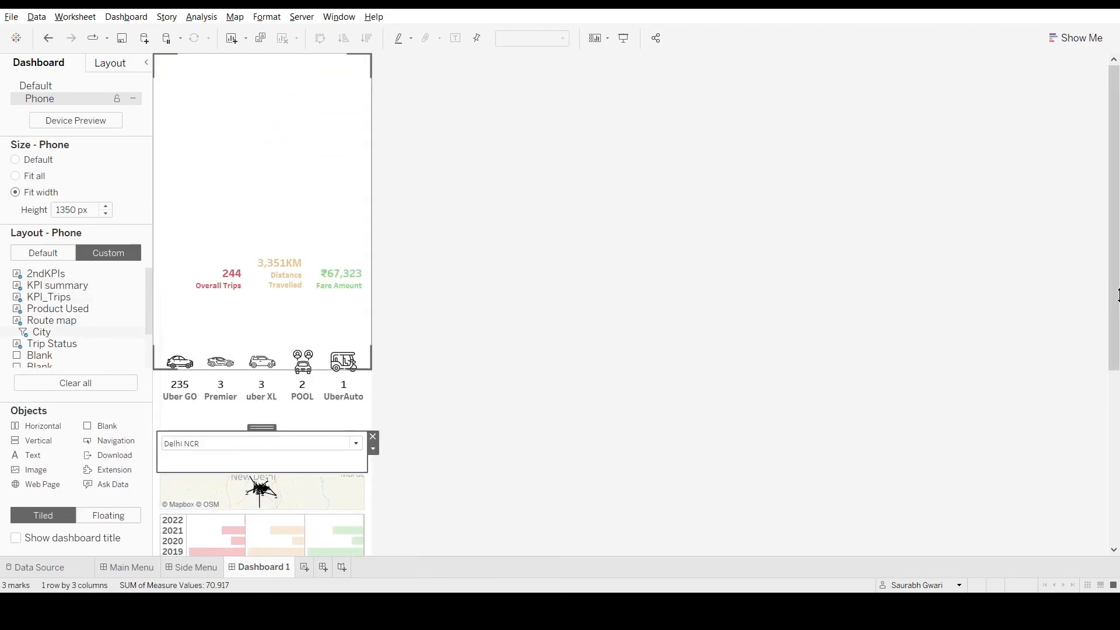
# - Move the yearly table directly beneath the KPI totals and reduce the height of the totals section
pyautogui.moveTo(1113, 322); pyautogui.dragTo(1113, 465)
pyautogui.click(262, 292)
pyautogui.moveTo(262, 245)
pyautogui.mouseDown()
pyautogui.moveTo(262, 65)
pyautogui.moveTo(264, 228)
pyautogui.mouseUp()
pyautogui.scroll(2, 523, 285)
pyautogui.moveTo(291, 182); pyautogui.dragTo(290, 120)
# - Raise the upper edges of the City filter and the product icons section to close up the layout
pyautogui.click(271, 419)
pyautogui.moveTo(267, 431); pyautogui.dragTo(257, 376)
pyautogui.click(282, 320)
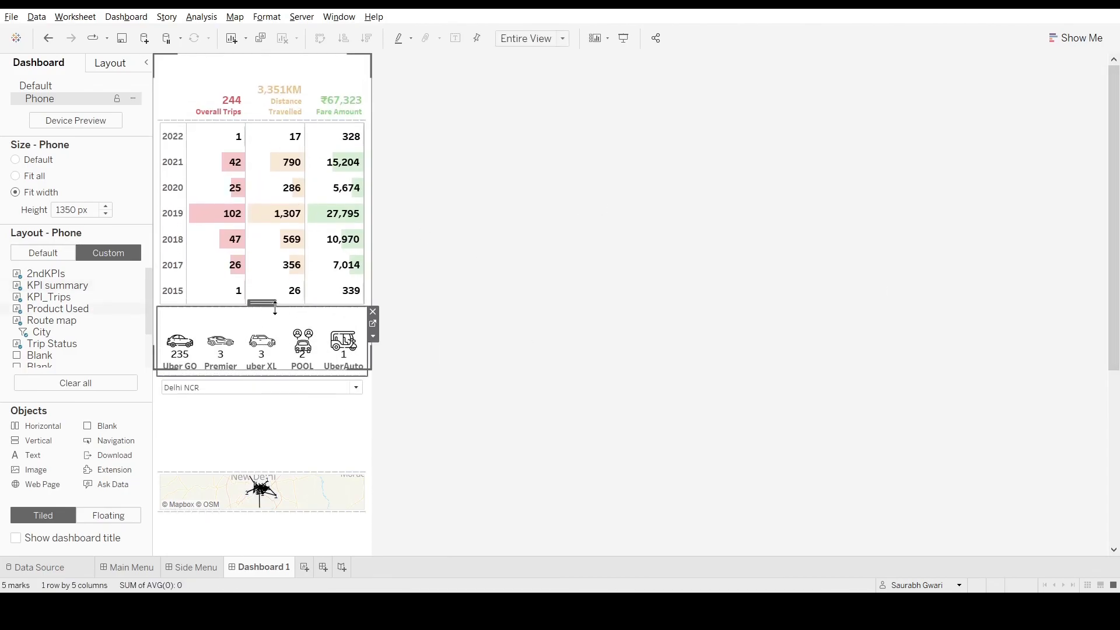
pyautogui.moveTo(275, 307); pyautogui.dragTo(275, 293)
pyautogui.click(255, 412)
pyautogui.moveTo(245, 376); pyautogui.dragTo(246, 372)
# - Raise the lower edge of the City filter so the route map extends up to it
pyautogui.click(911, 469)
pyautogui.moveTo(1114, 265); pyautogui.dragTo(1117, 414)
pyautogui.click(286, 201)
pyautogui.click(302, 252)
pyautogui.moveTo(301, 235); pyautogui.dragTo(298, 157)
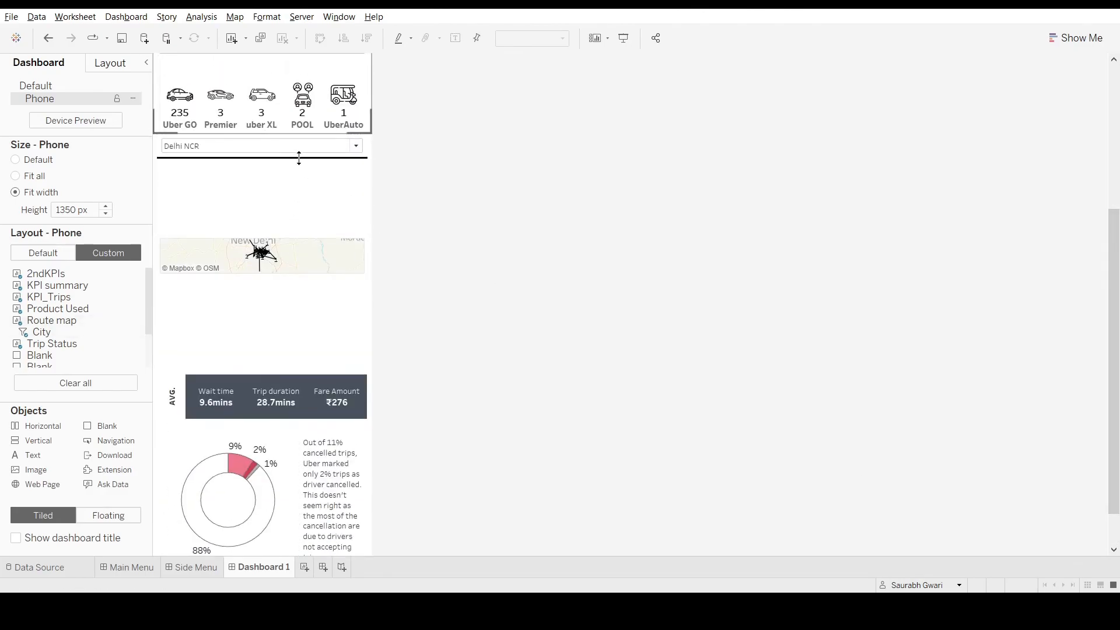
pyautogui.click(331, 283)
pyautogui.click(373, 280)
pyautogui.hotkey('ctrl', 'z')
# - Extend the lower edge of the route map down towards the AVG. strip
pyautogui.scroll(-2, 318, 257)
pyautogui.moveTo(333, 226); pyautogui.dragTo(462, 327)
# - Reword the end of the cancellation note as "On the contrary, cancellation are usually due to drivers not accepting trip."
pyautogui.moveTo(1108, 420)
pyautogui.mouseDown()
pyautogui.moveTo(1108, 247)
pyautogui.moveTo(1114, 432)
pyautogui.mouseUp()
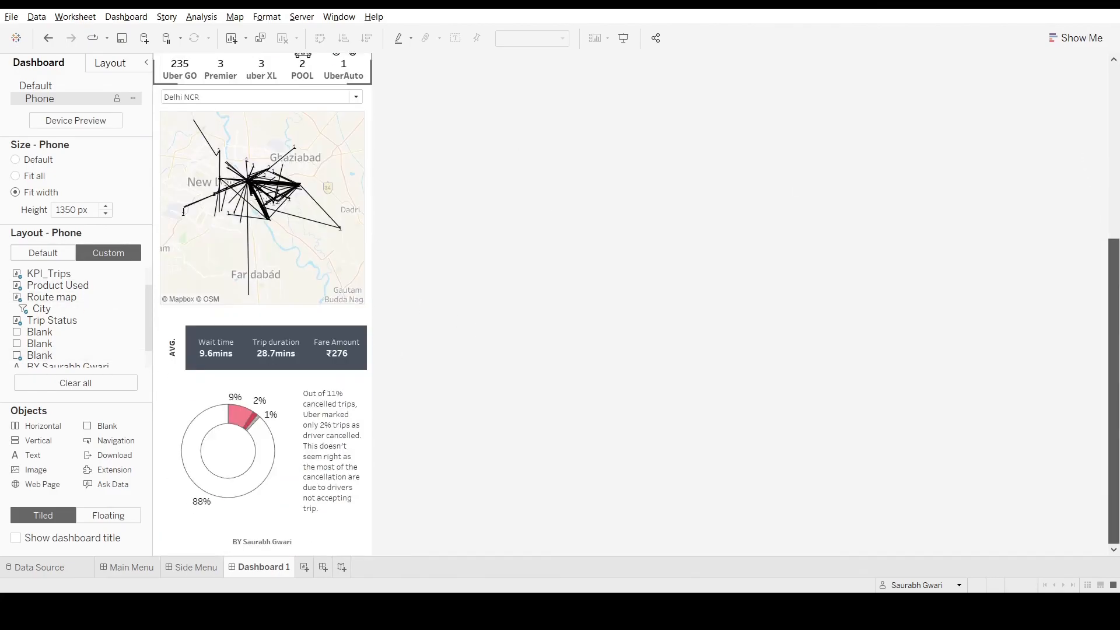
pyautogui.doubleClick(352, 425)
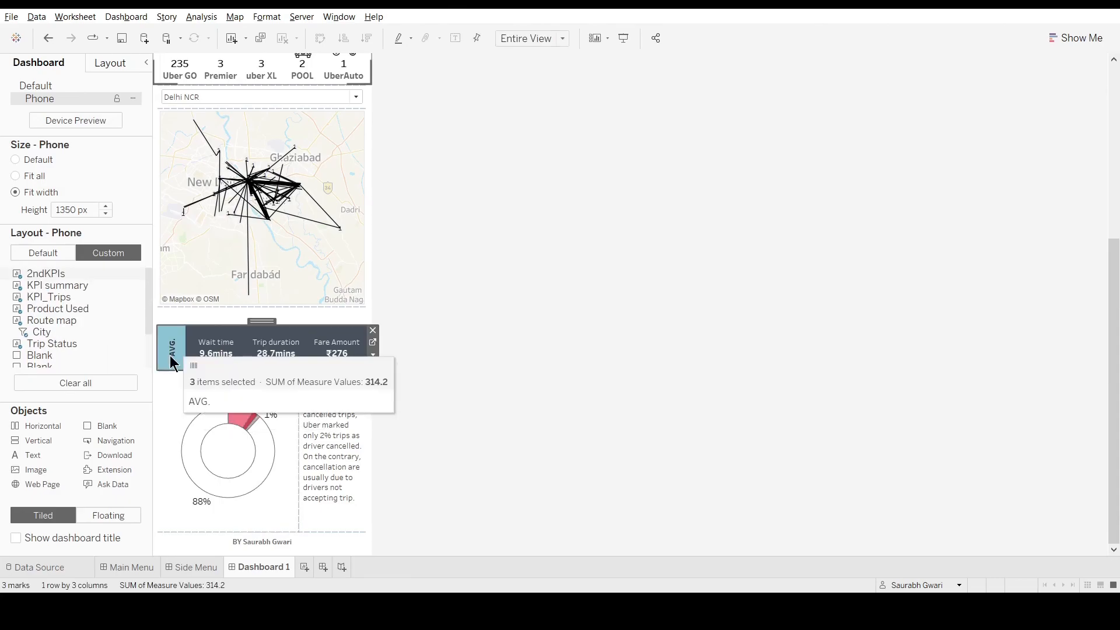
# - Give the AVG. header dark slate shading and white text
pyautogui.scroll(3, 362, 350)
pyautogui.moveTo(1115, 321); pyautogui.dragTo(1115, 368)
pyautogui.rightClick(173, 391)
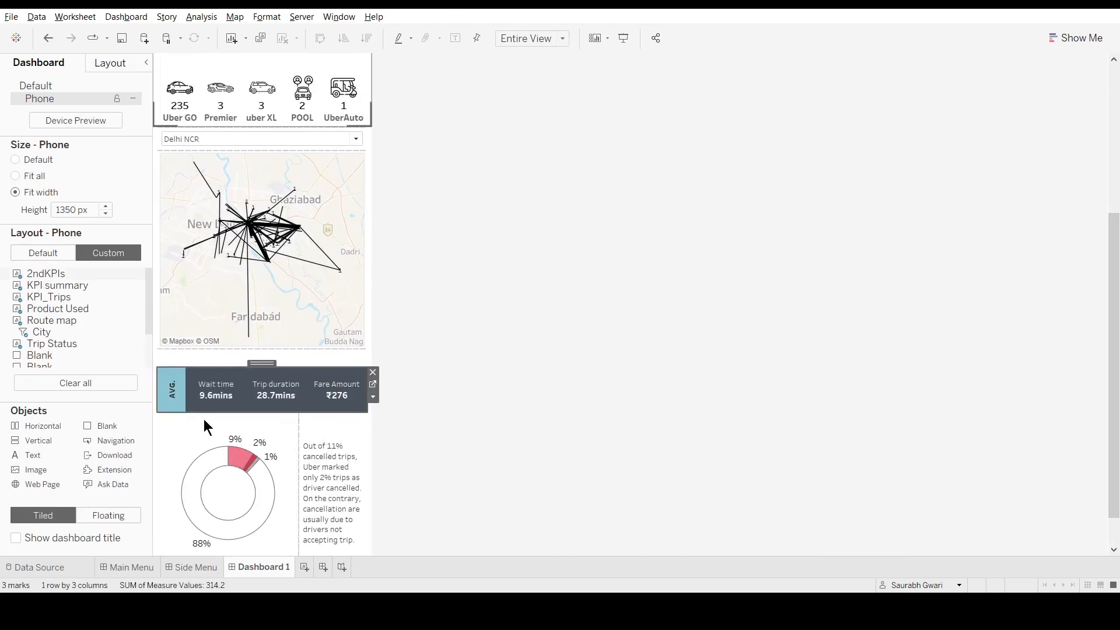
pyautogui.click(201, 414)
pyautogui.click(107, 153)
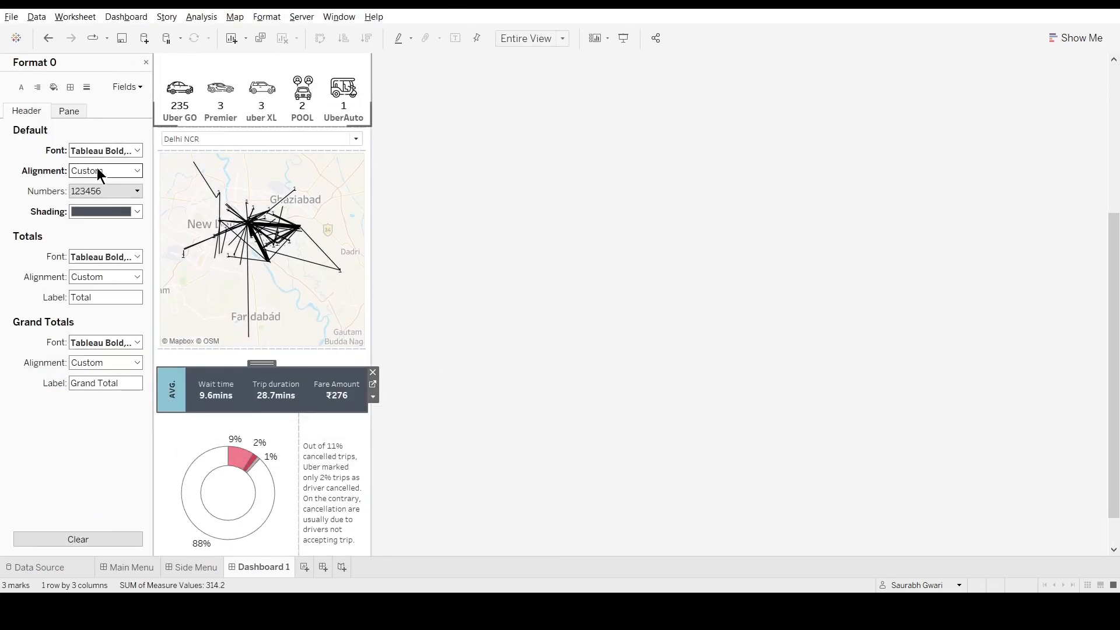
# - Open the 2ndKPIs sheet and recolour its AVG(0) squares white
pyautogui.click(216, 402)
pyautogui.click(217, 409)
pyautogui.click(372, 384)
pyautogui.click(478, 309)
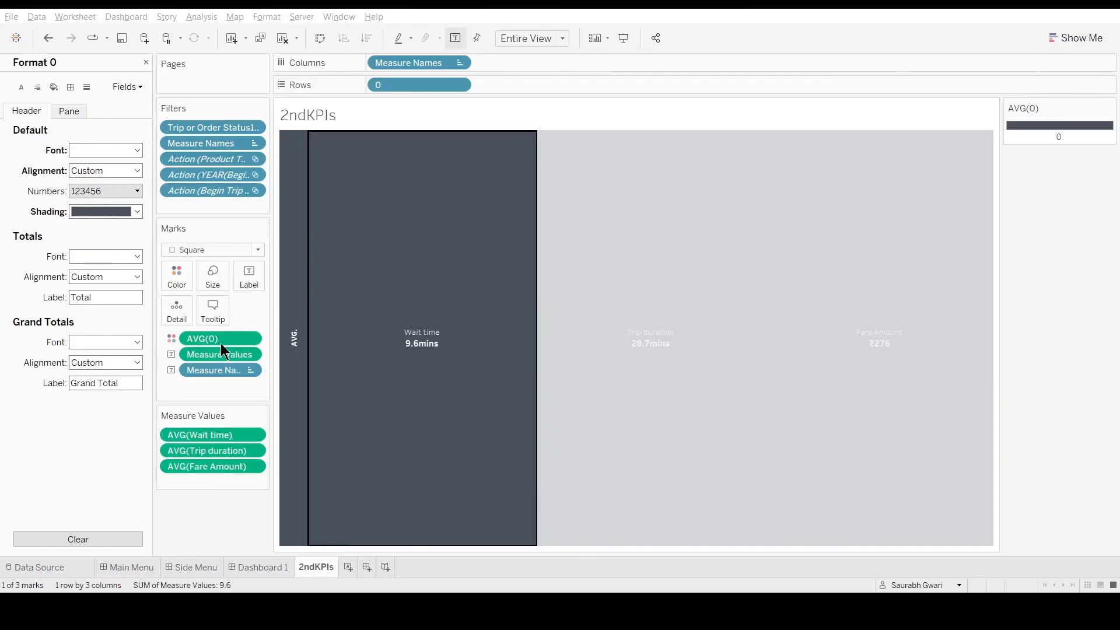
pyautogui.click(561, 406)
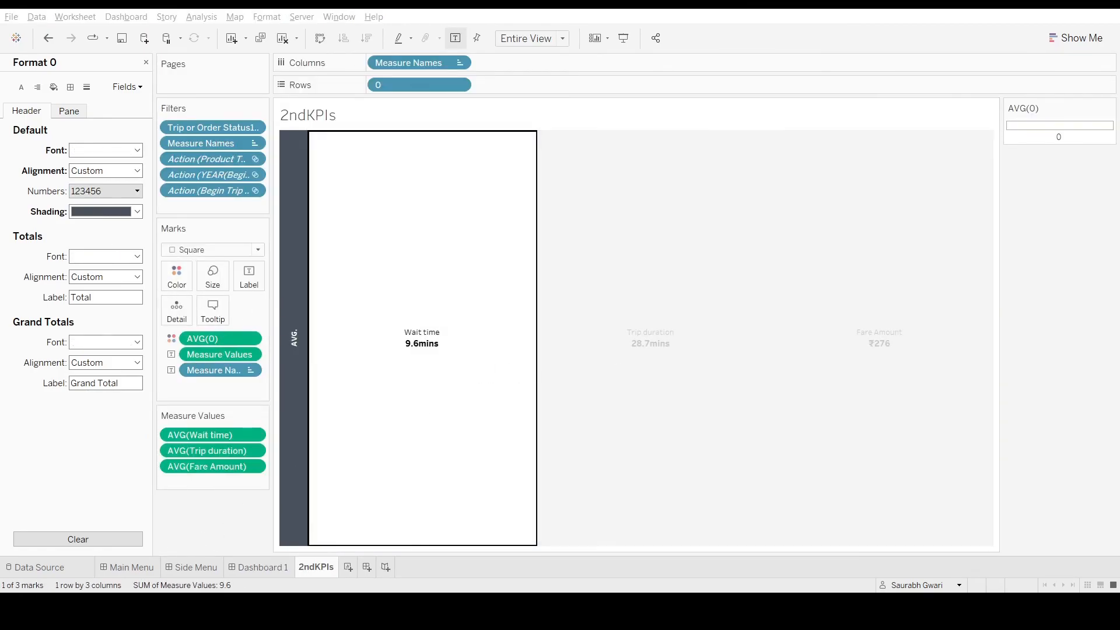
# - Return to Dashboard 1 and give the AVG. strip a thin border
pyautogui.click(672, 120)
pyautogui.click(258, 566)
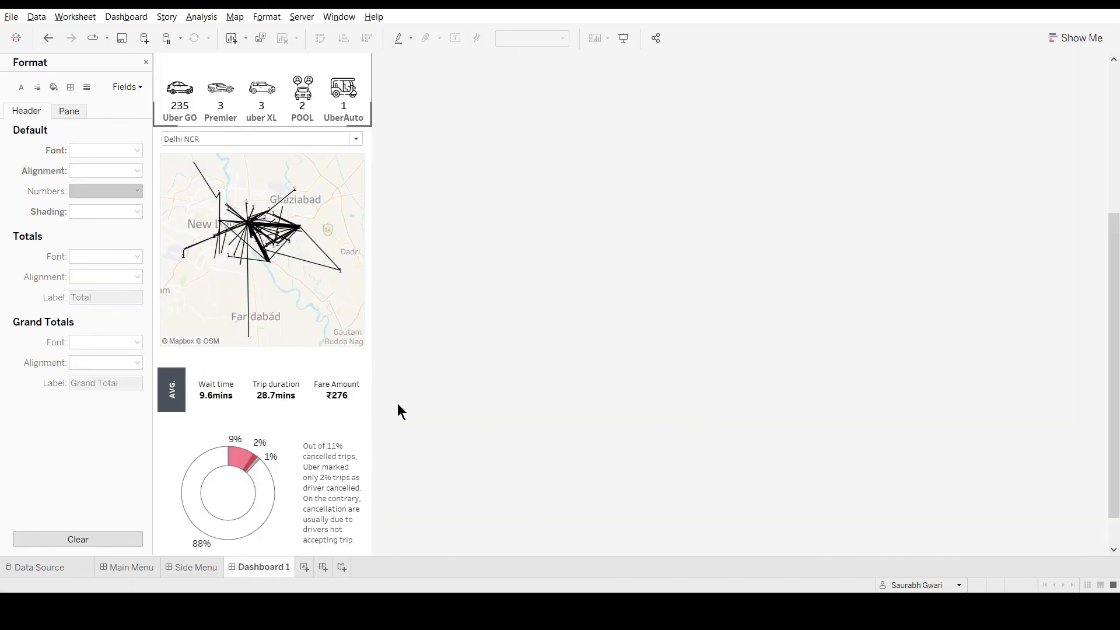
pyautogui.click(172, 390)
pyautogui.click(146, 62)
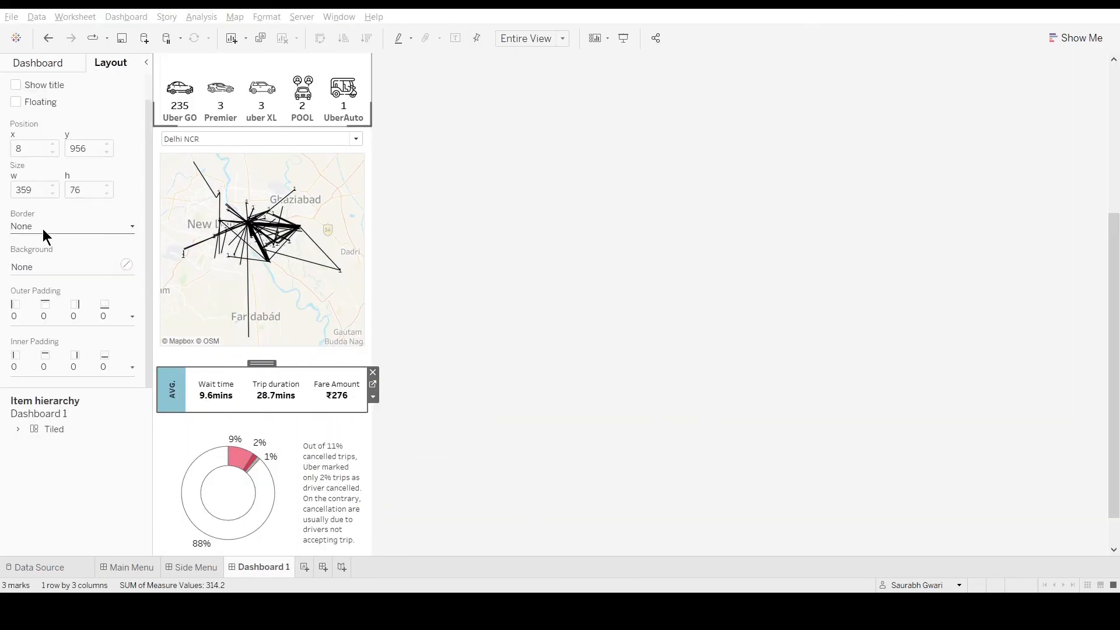
pyautogui.click(506, 484)
pyautogui.click(195, 395)
pyautogui.click(195, 396)
pyautogui.moveTo(1114, 352); pyautogui.dragTo(1113, 384)
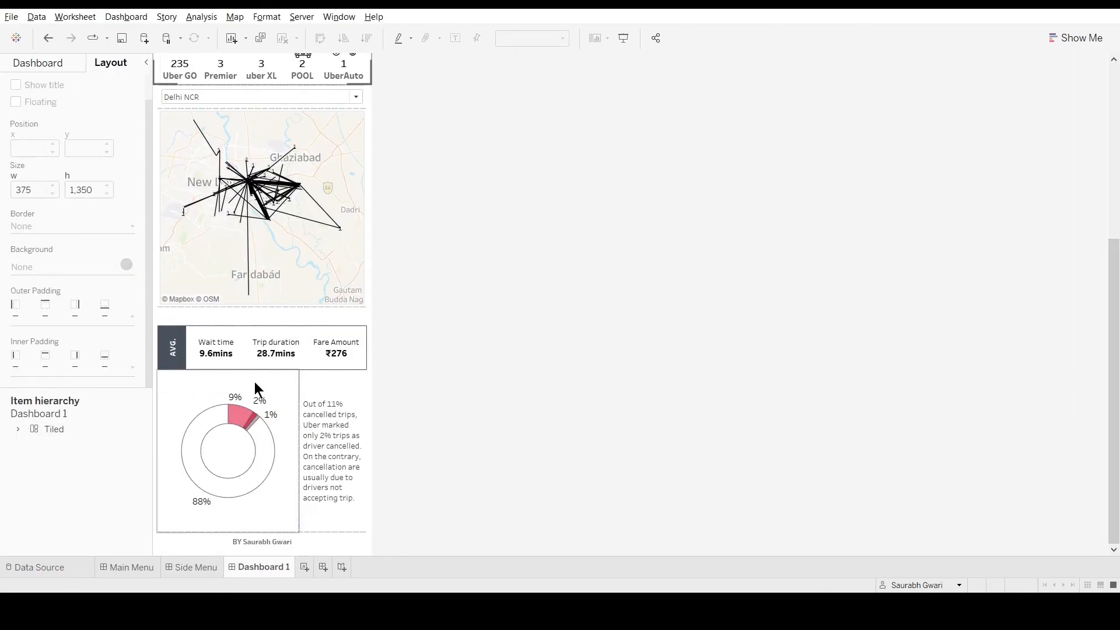
pyautogui.click(293, 412)
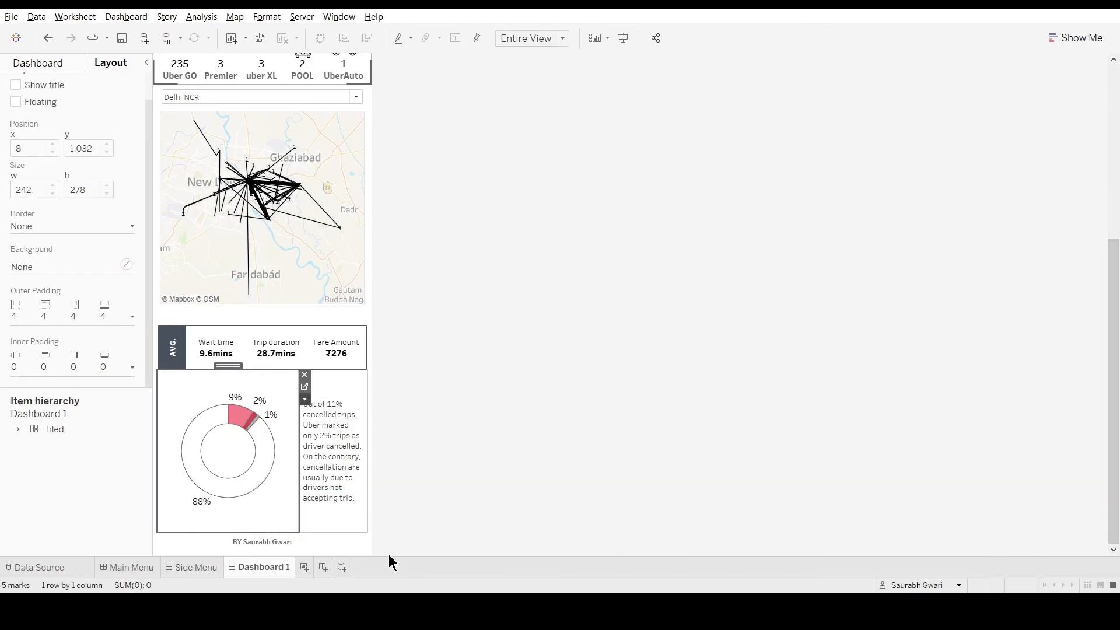
pyautogui.click(991, 368)
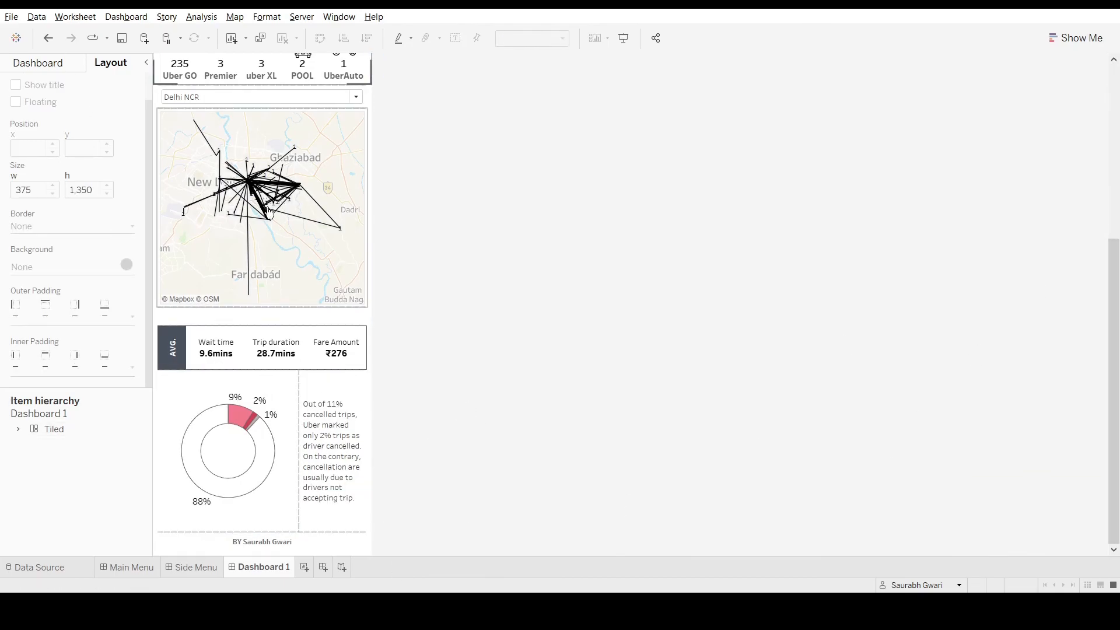
# - Insert a blank spacer between the product icons and the city filter
pyautogui.scroll(3, 349, 350)
pyautogui.click(38, 63)
pyautogui.scroll(-1, 134, 319)
pyautogui.moveTo(39, 355); pyautogui.dragTo(285, 192)
pyautogui.moveTo(1113, 245); pyautogui.dragTo(820, 208)
pyautogui.moveTo(267, 277); pyautogui.dragTo(300, 298)
pyautogui.click(267, 269)
# - Resize the blank spacer to a slim gap, with the city filter and route map directly beneath it
pyautogui.scroll(-1, 340, 315)
pyautogui.click(340, 315)
pyautogui.click(265, 233)
pyautogui.moveTo(261, 218); pyautogui.dragTo(292, 239)
pyautogui.click(258, 227)
pyautogui.click(285, 275)
pyautogui.click(272, 282)
pyautogui.moveTo(269, 300); pyautogui.dragTo(266, 258)
pyautogui.moveTo(271, 381); pyautogui.dragTo(278, 282)
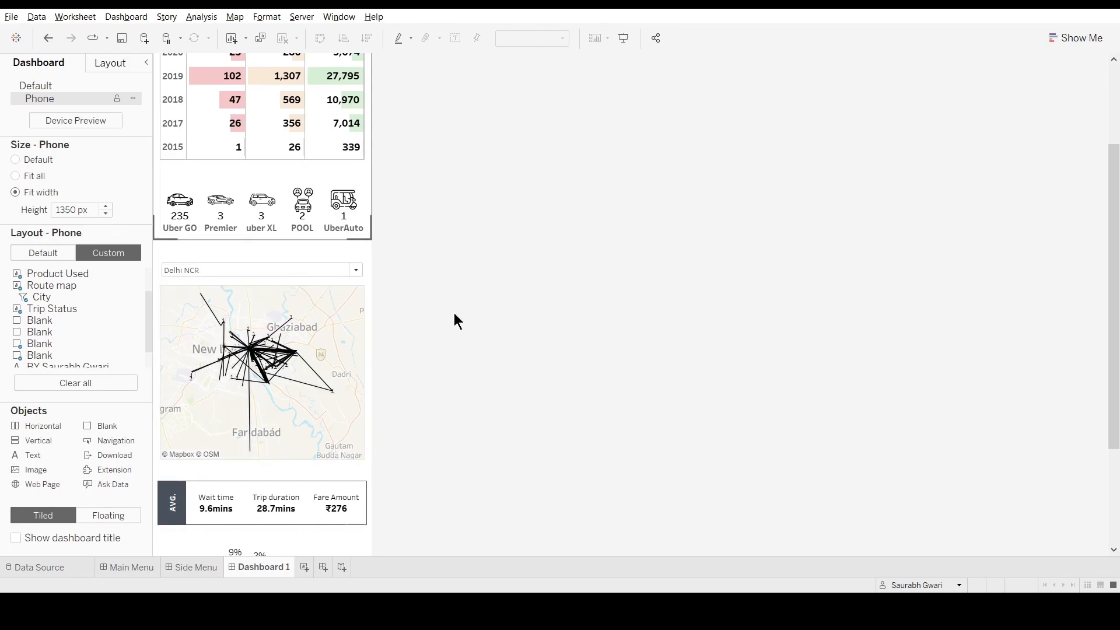
# - Check the spacing across the phone layout and test filtering the dashboard by 2018 from the yearly table
pyautogui.scroll(-5, 440, 313)
pyautogui.click(322, 317)
pyautogui.moveTo(365, 81); pyautogui.dragTo(365, 85)
pyautogui.scroll(3, 463, 170)
pyautogui.click(274, 166)
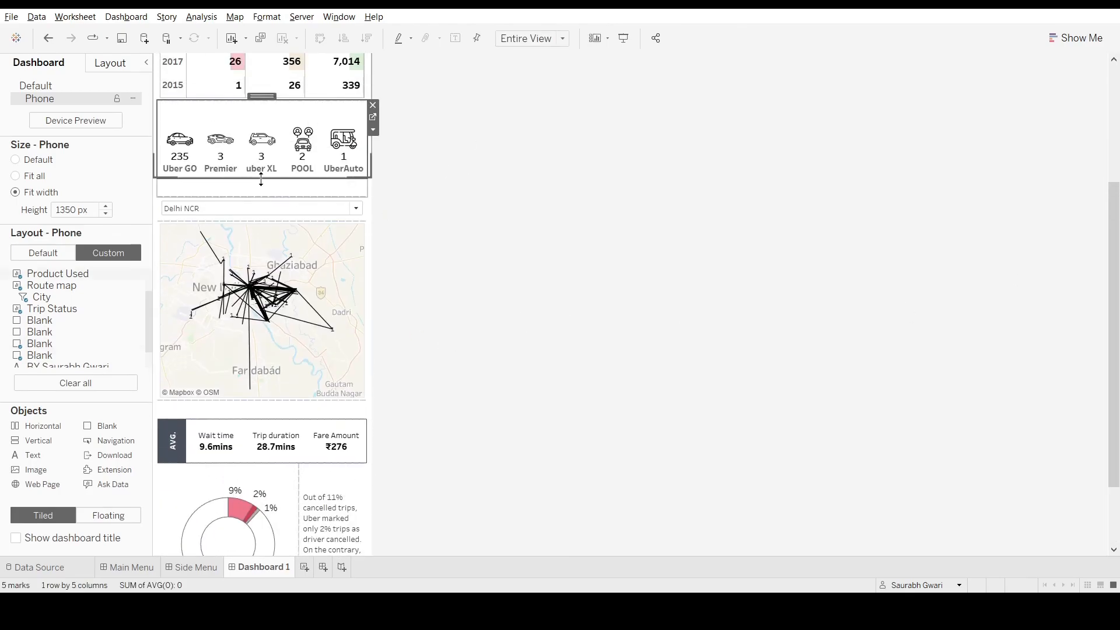
pyautogui.scroll(-2, 797, 412)
pyautogui.scroll(1, 798, 412)
pyautogui.scroll(-1, 460, 274)
pyautogui.scroll(6, 263, 350)
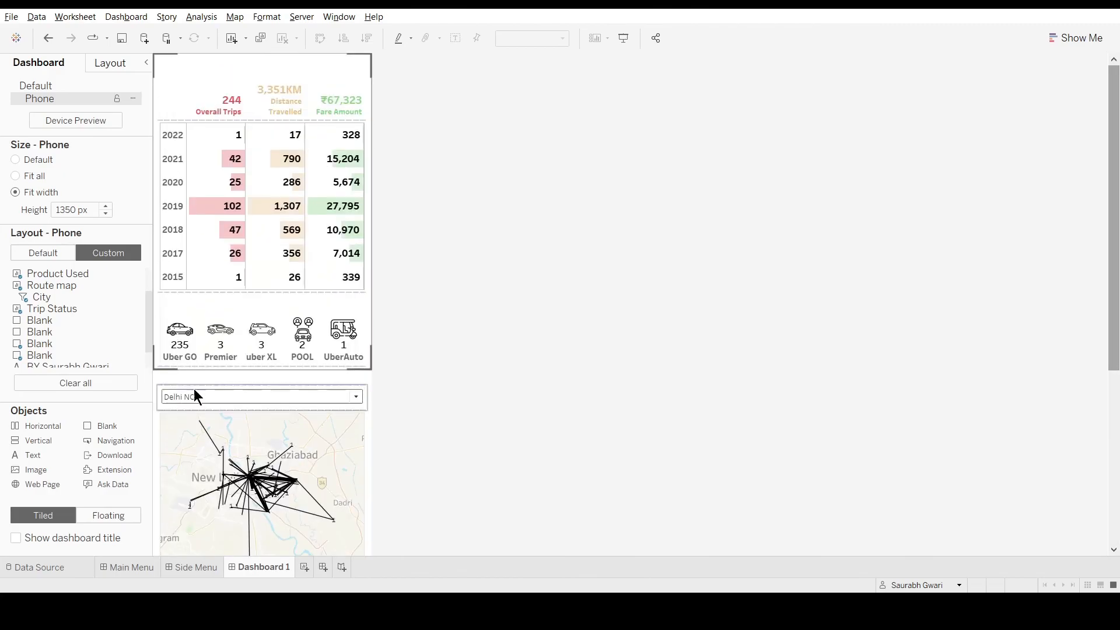
pyautogui.click(166, 230)
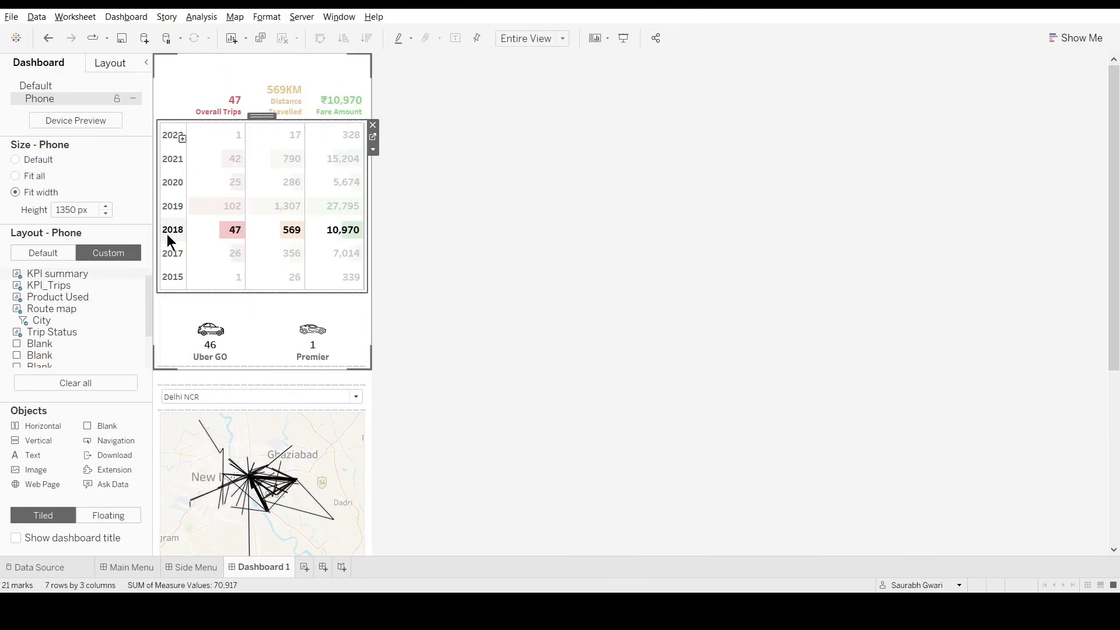
pyautogui.click(166, 233)
# - Shorten the measure aliases on the KPI_Trips sheet to Trips, Travelled and Fare, and return to Dashboard 1
pyautogui.click(299, 112)
pyautogui.click(373, 74)
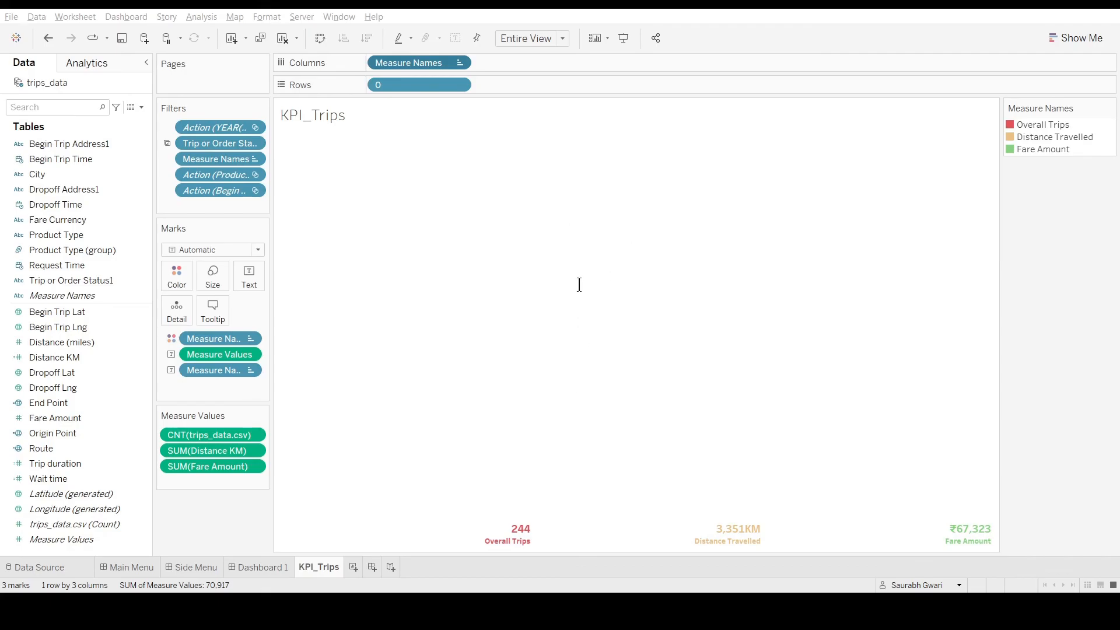
pyautogui.click(719, 222)
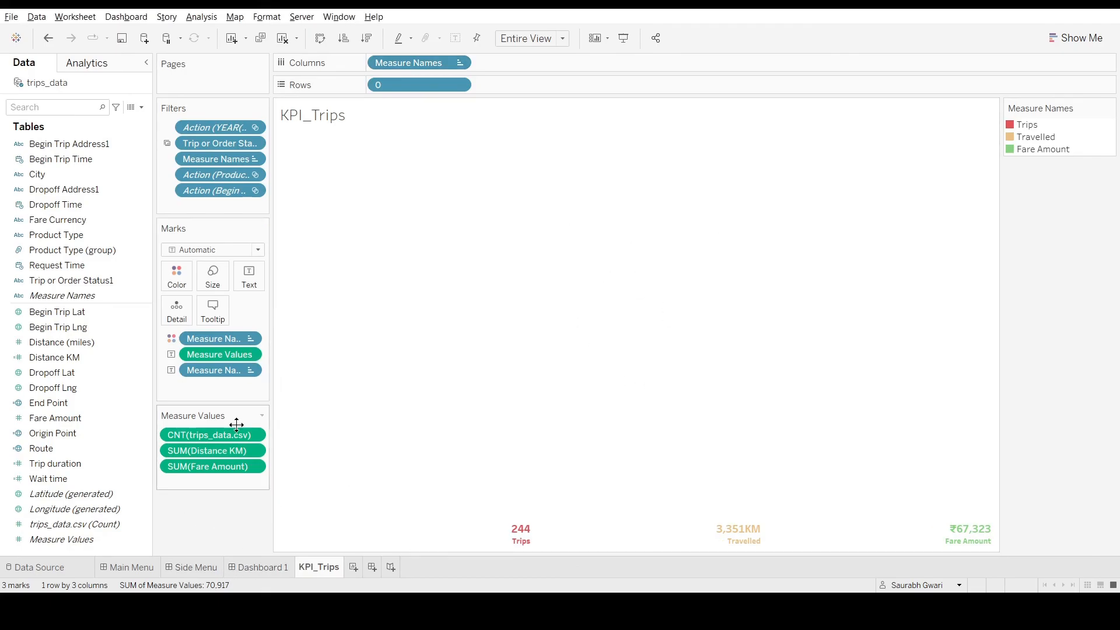
pyautogui.rightClick(437, 62)
pyautogui.click(503, 201)
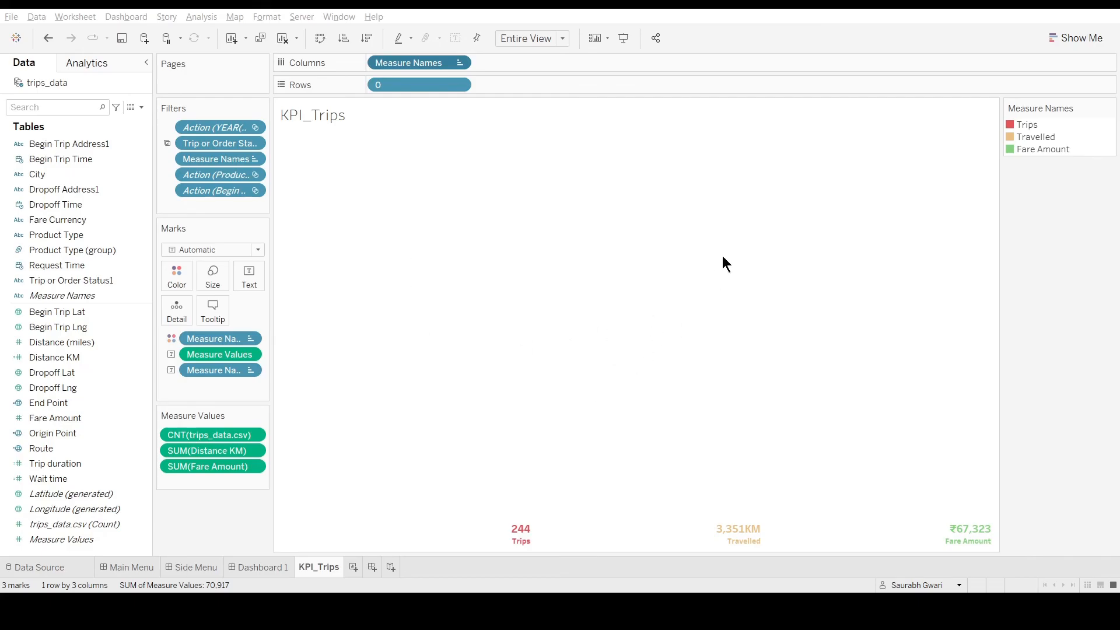
pyautogui.click(251, 566)
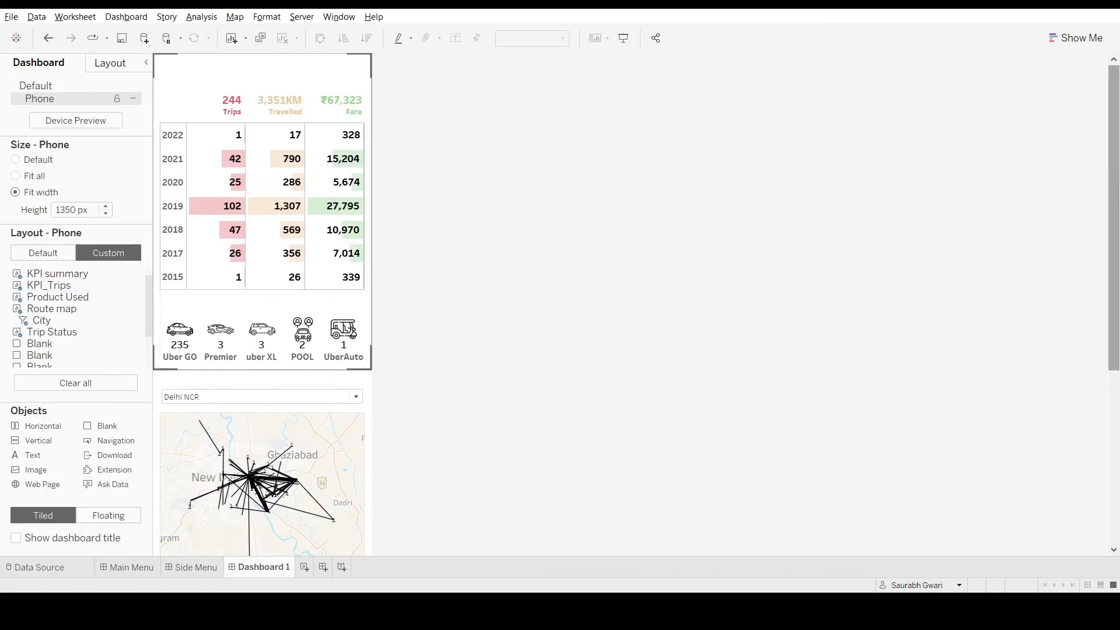
# - Add a welcome text above the KPI totals with "Here is a summary of the trips you have taken till date." and a drill-down hint
pyautogui.scroll(-5, 262, 303)
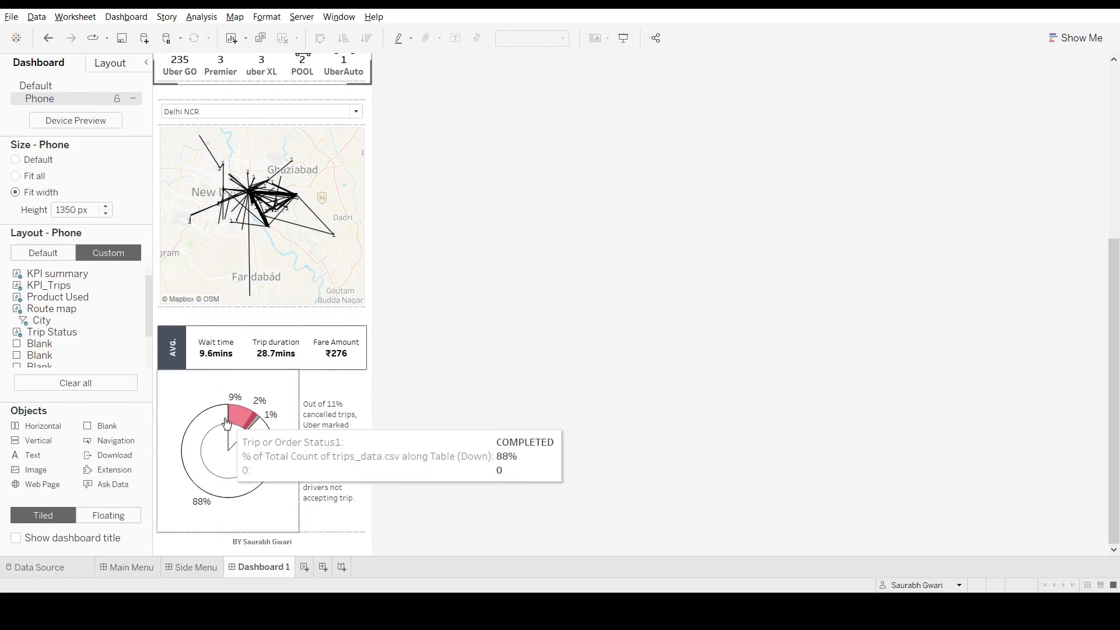
pyautogui.scroll(5, 702, 448)
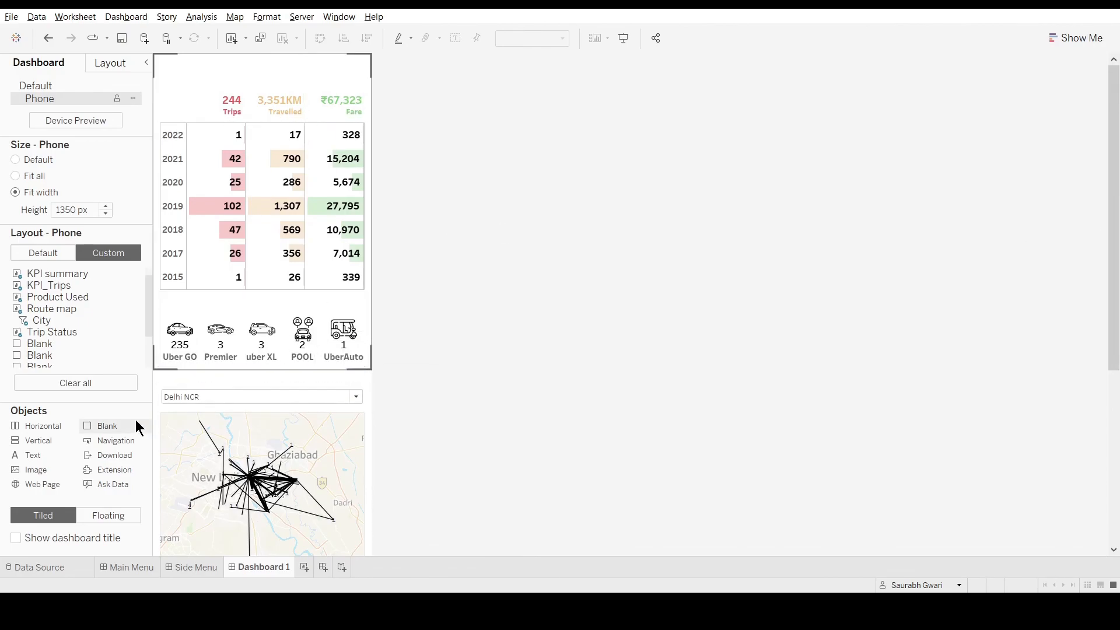
pyautogui.moveTo(33, 455); pyautogui.dragTo(261, 96)
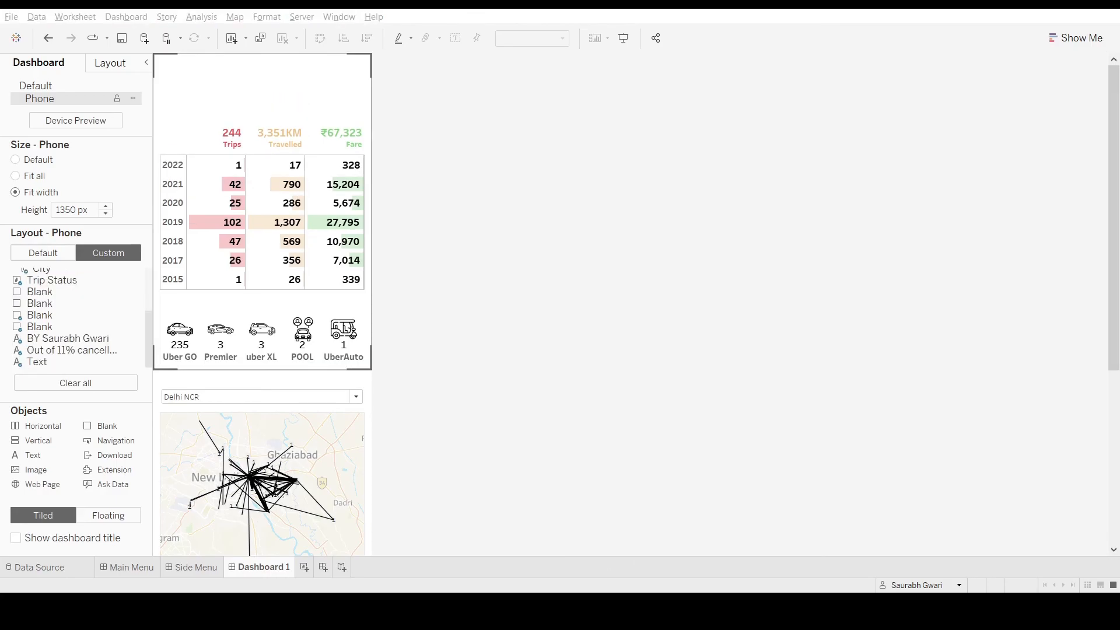
pyautogui.press('Escape')
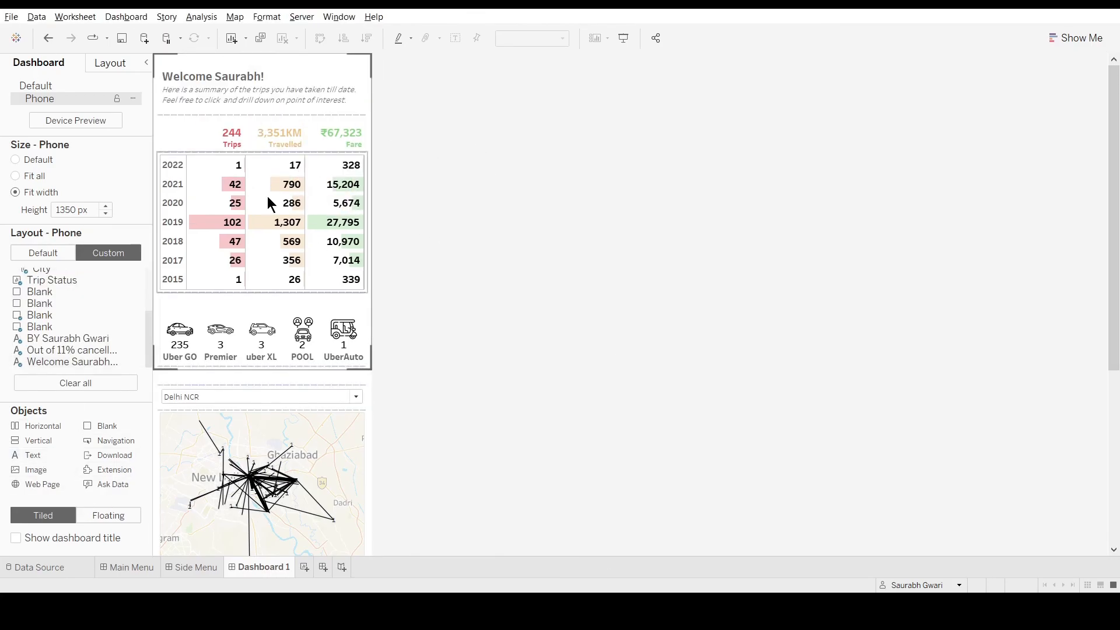
# - Recolour the KPI totals and the yearly bars with teal for Trips, purple for Travelled and green for Fare
pyautogui.click(267, 198)
pyautogui.click(374, 171)
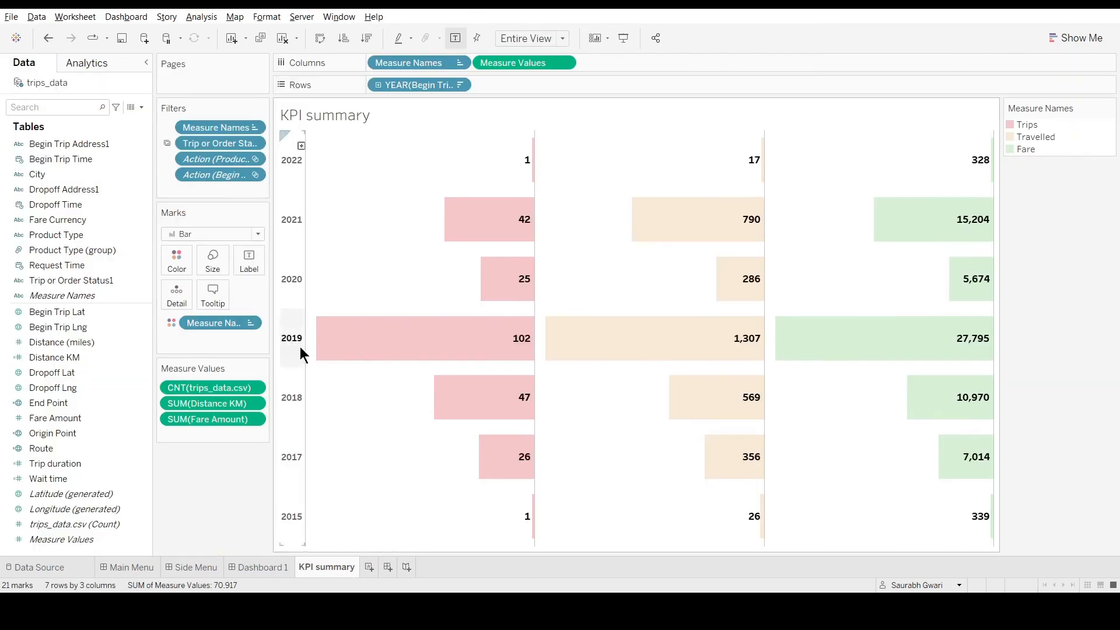
pyautogui.click(249, 568)
pyautogui.click(312, 132)
pyautogui.click(373, 131)
pyautogui.click(260, 566)
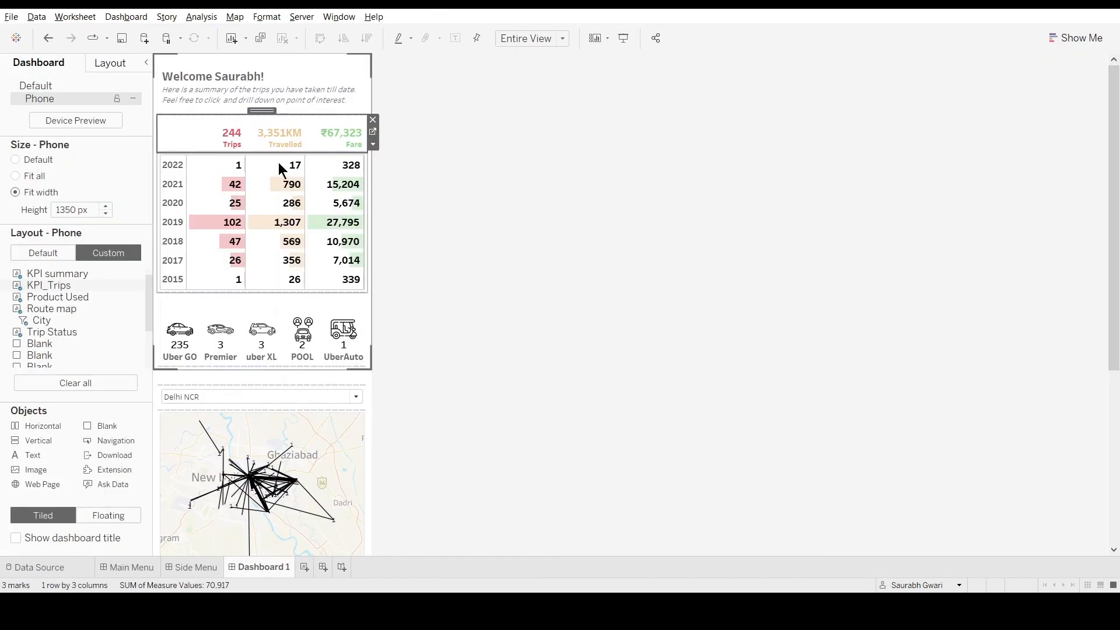
pyautogui.click(282, 166)
pyautogui.click(374, 171)
pyautogui.click(1031, 153)
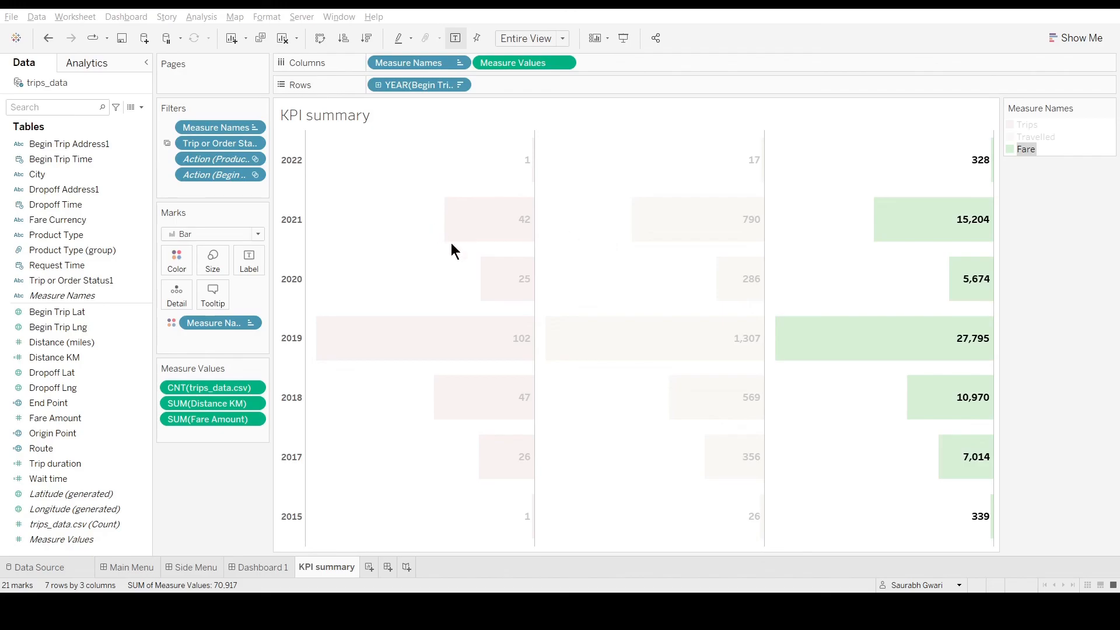
pyautogui.click(600, 252)
pyautogui.click(667, 321)
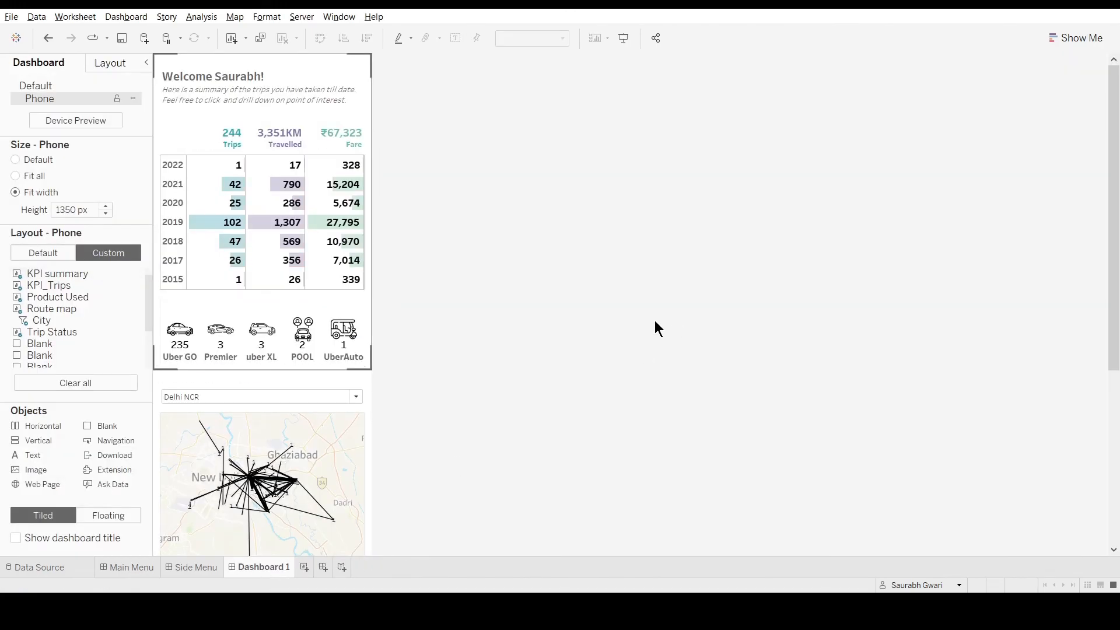
# - Make the trip count labels bold on the Product Used sheet and return to Dashboard 1
pyautogui.click(360, 315)
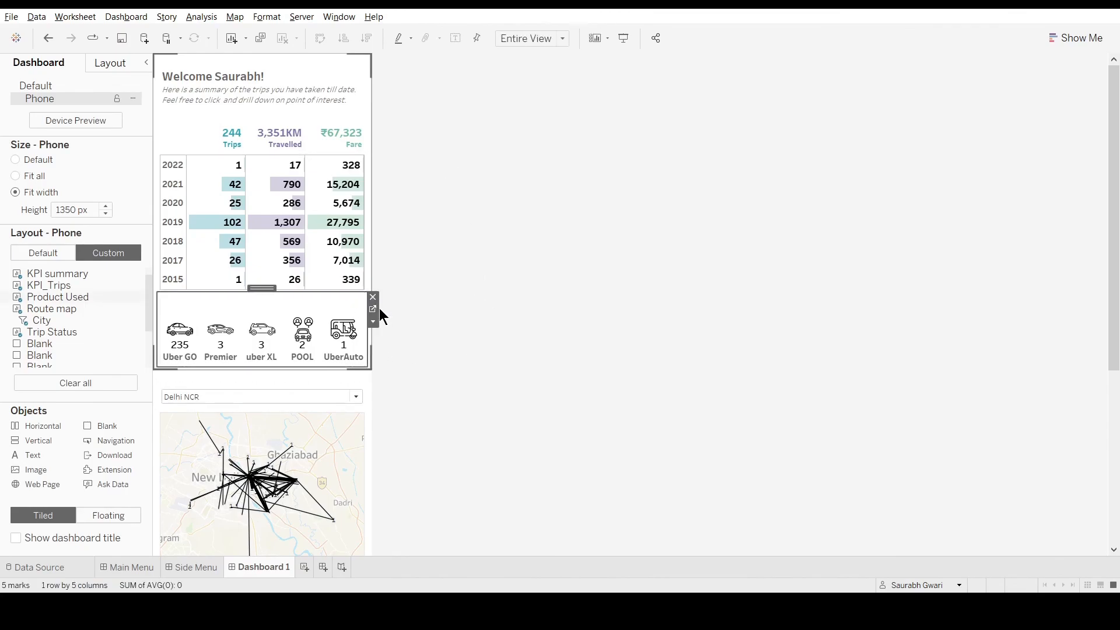
pyautogui.click(378, 308)
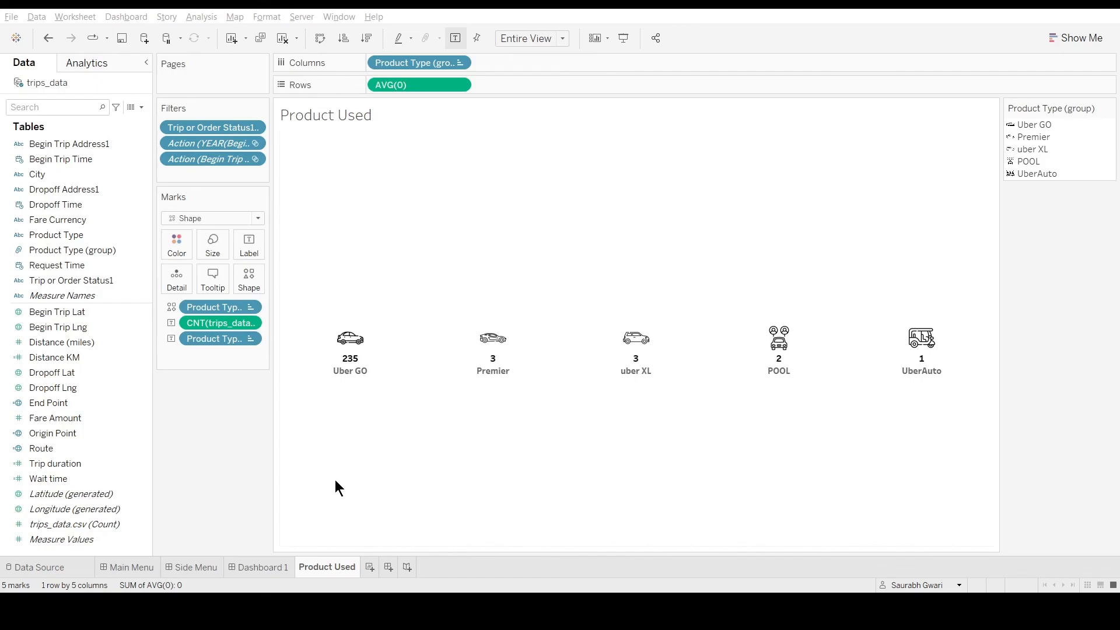
pyautogui.click(267, 559)
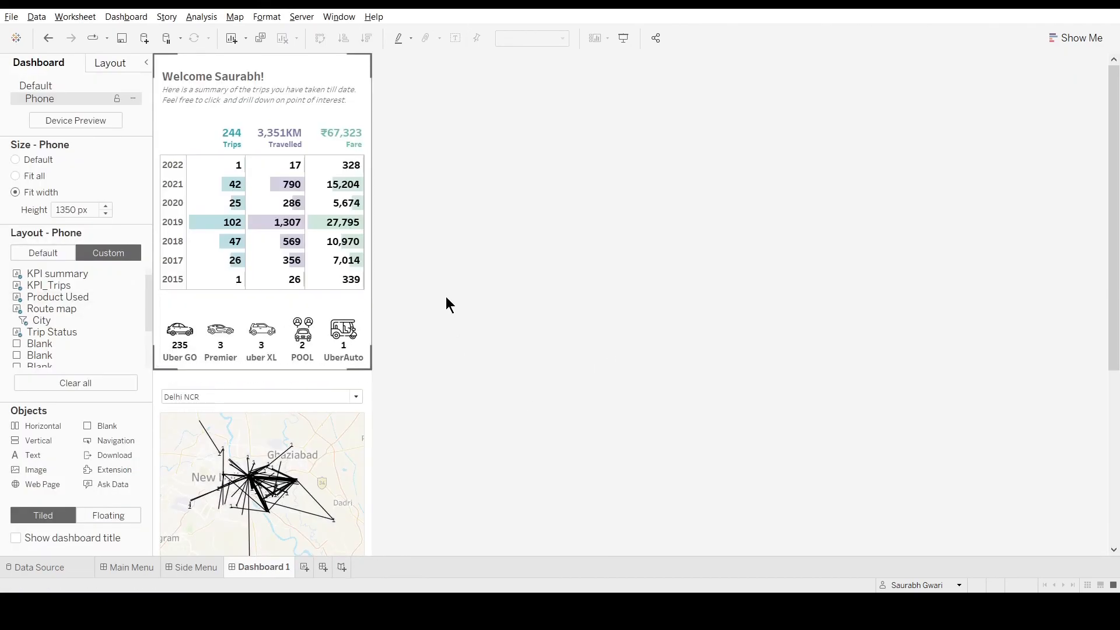
# - Set the phone layout's height to 1550 px and switch the city filter to Assam
pyautogui.moveTo(1111, 138); pyautogui.dragTo(1111, 232)
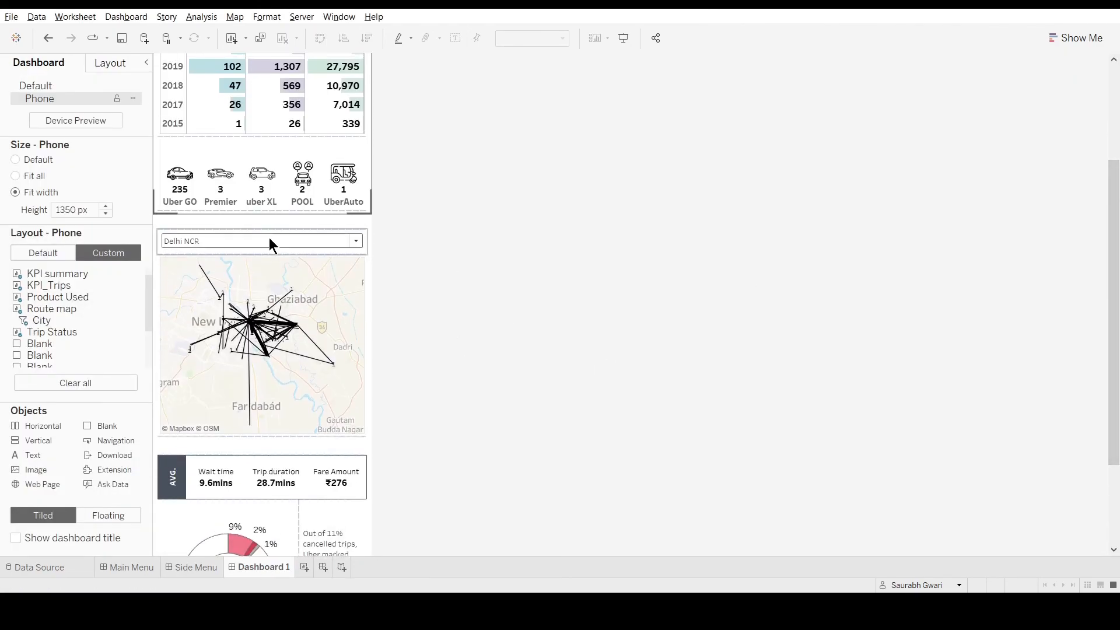
pyautogui.click(480, 280)
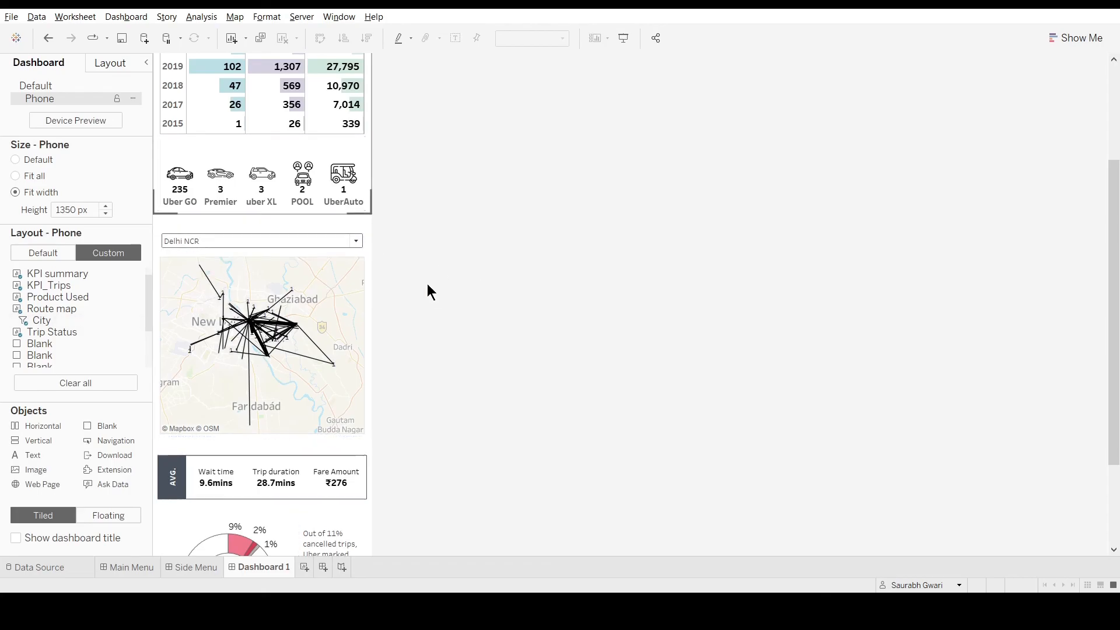
pyautogui.scroll(-5, 430, 291)
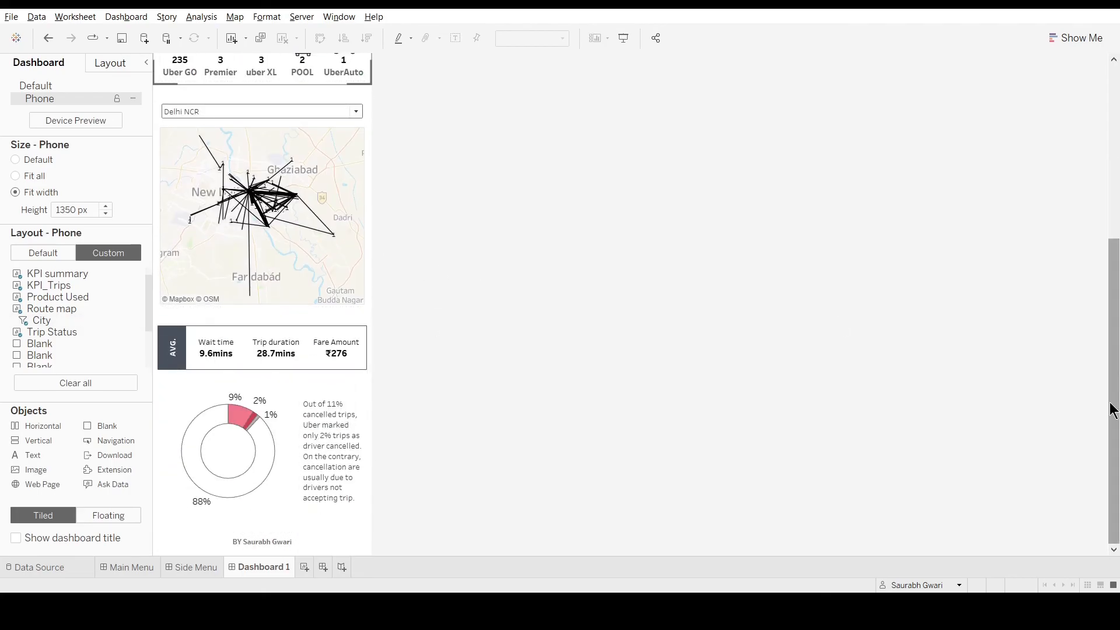
pyautogui.moveTo(1112, 410); pyautogui.dragTo(810, 222)
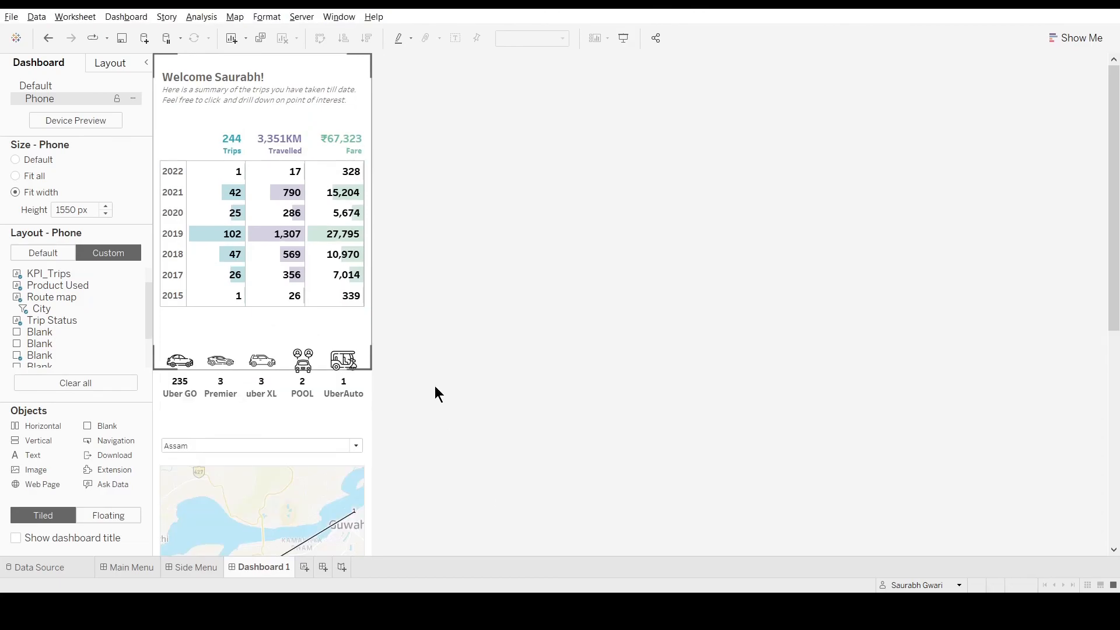
# - Show the Product Used title on the dashboard and reword it in small italics as "The product you used -"
pyautogui.click(353, 350)
pyautogui.click(442, 424)
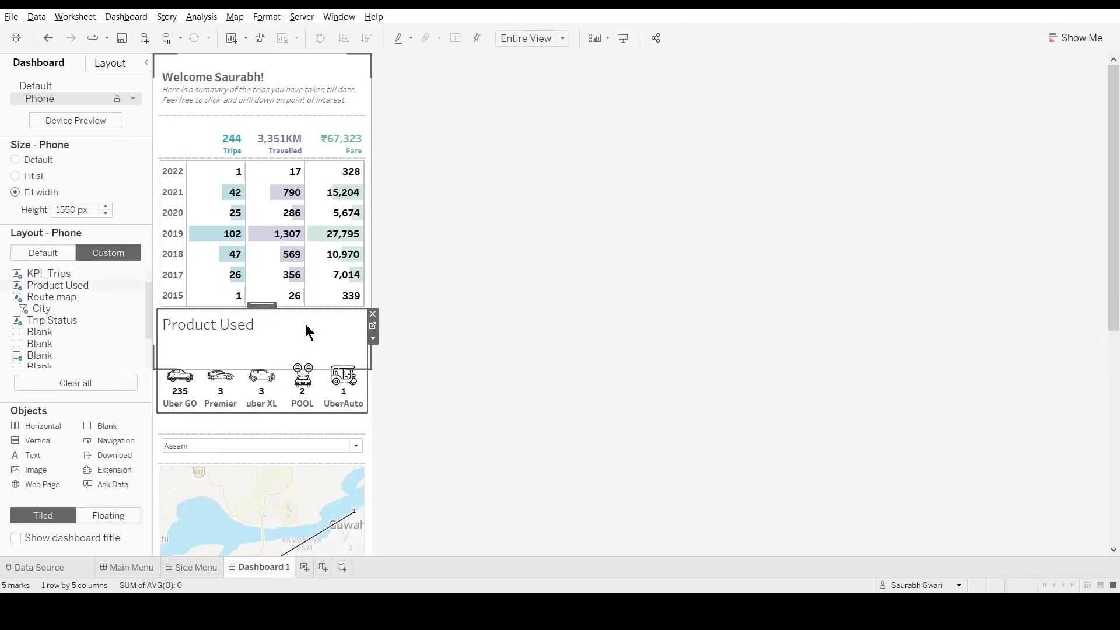
pyautogui.click(372, 330)
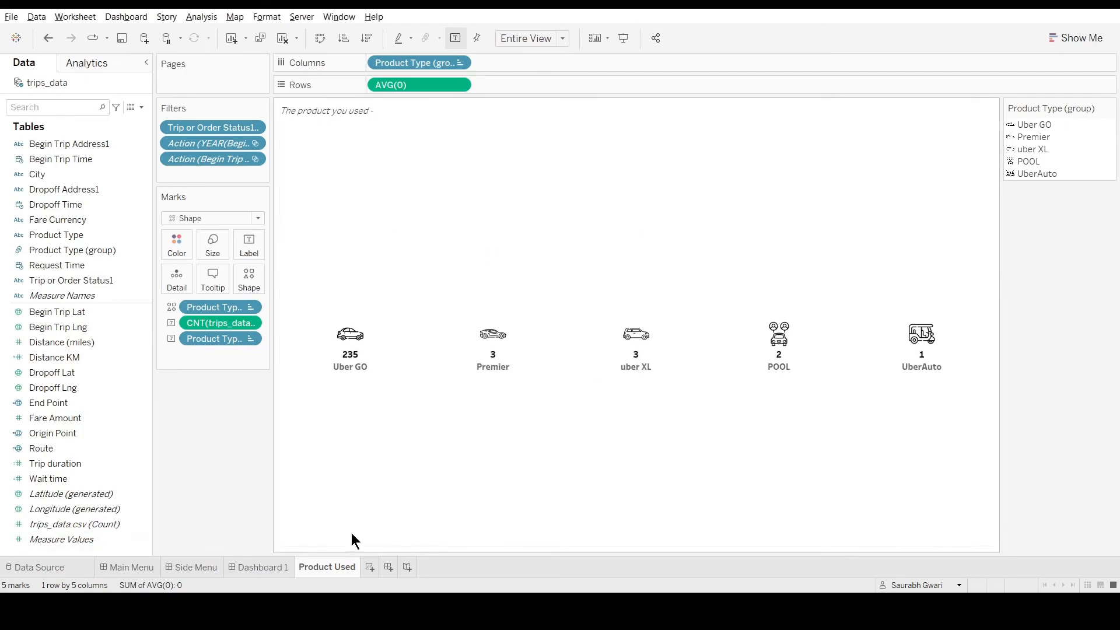
pyautogui.click(262, 566)
# - Adjust the upper and lower edges of the Product Used sheet between the yearly table and the city filter
pyautogui.click(278, 337)
pyautogui.moveTo(277, 434); pyautogui.dragTo(276, 370)
pyautogui.moveTo(275, 372); pyautogui.dragTo(246, 390)
pyautogui.click(273, 296)
pyautogui.click(274, 315)
pyautogui.click(313, 315)
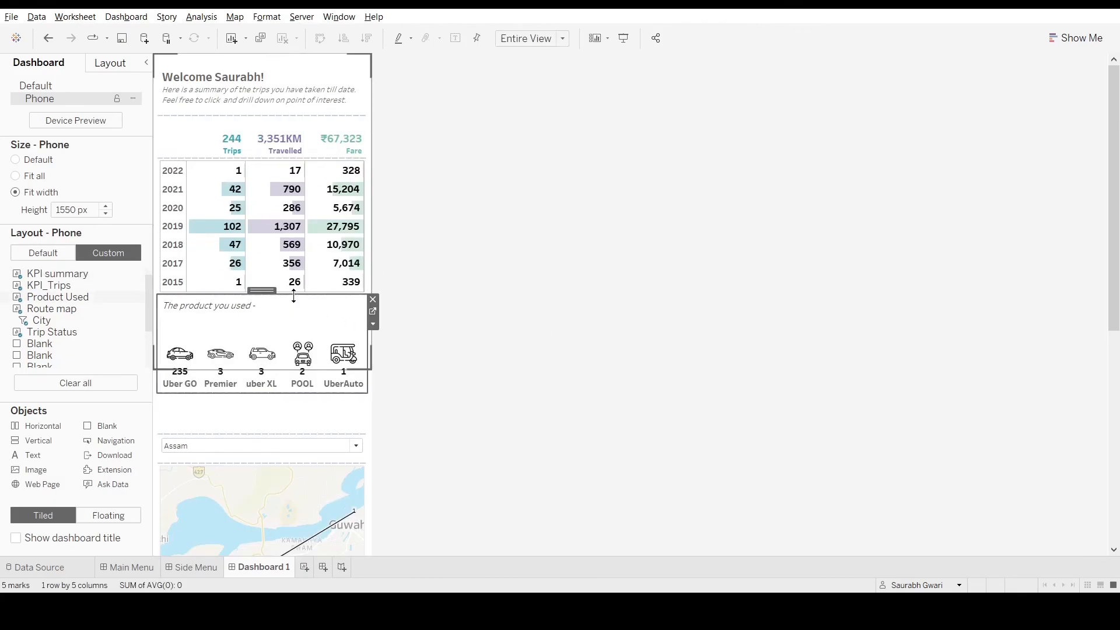
pyautogui.moveTo(291, 294); pyautogui.dragTo(288, 321)
pyautogui.moveTo(264, 394); pyautogui.dragTo(258, 410)
pyautogui.click(460, 367)
# - Insert a slim blank spacer between the yearly table and the Product Used sheet
pyautogui.click(269, 334)
pyautogui.moveTo(107, 425); pyautogui.dragTo(227, 341)
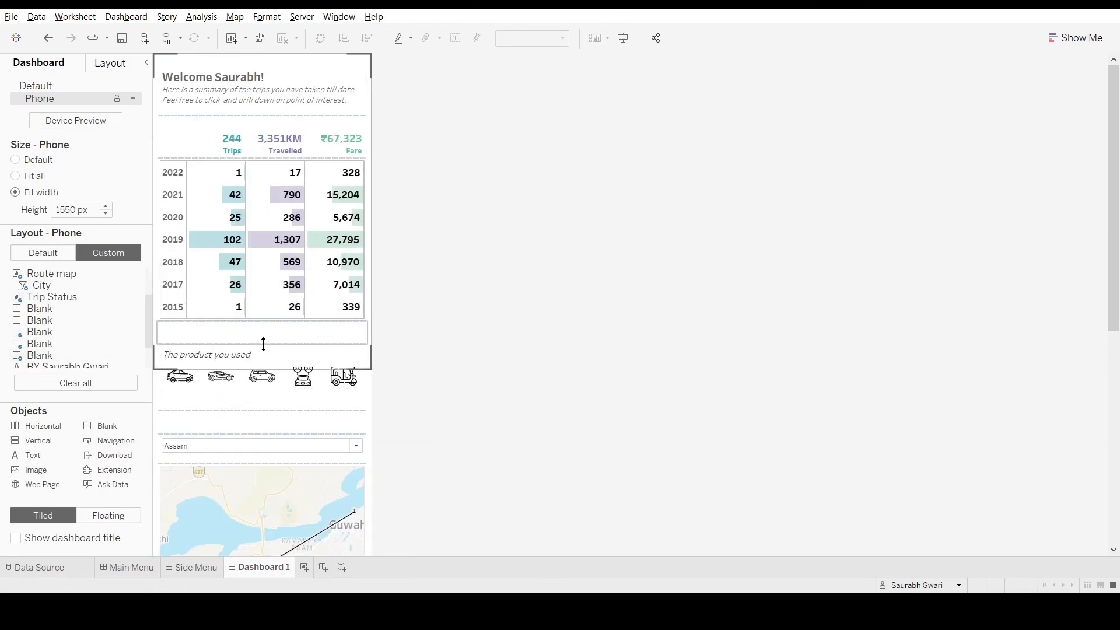
pyautogui.scroll(-3, 1115, 220)
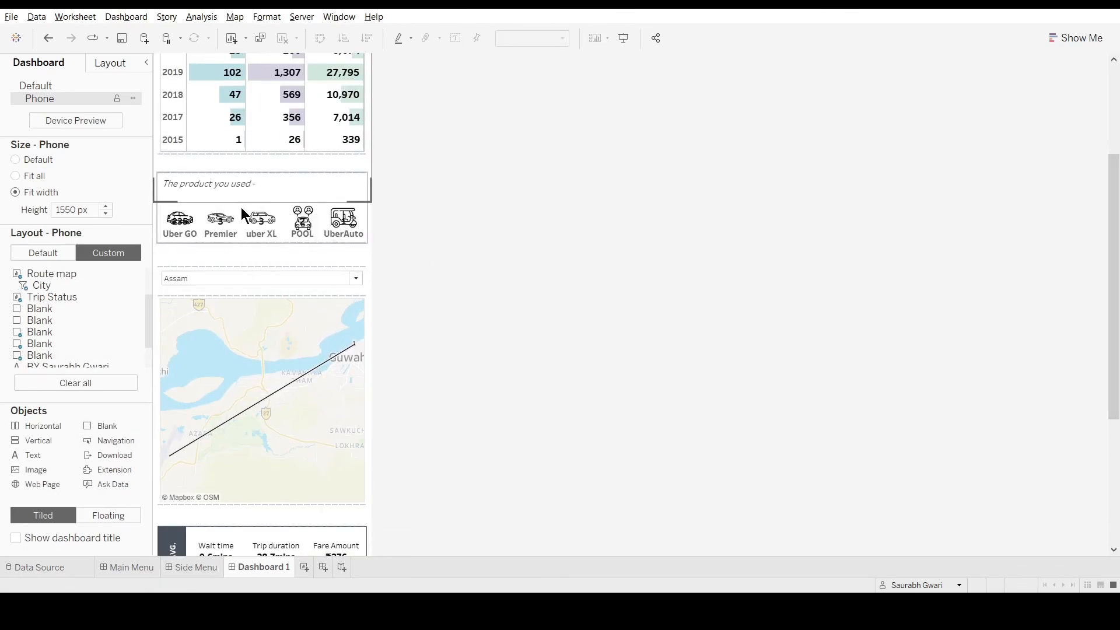
# - Delete the blank spacer below the product icons and fine-tune the boundary between the icons and the city filter
pyautogui.click(243, 258)
pyautogui.click(373, 253)
pyautogui.click(276, 199)
pyautogui.moveTo(277, 267); pyautogui.dragTo(275, 260)
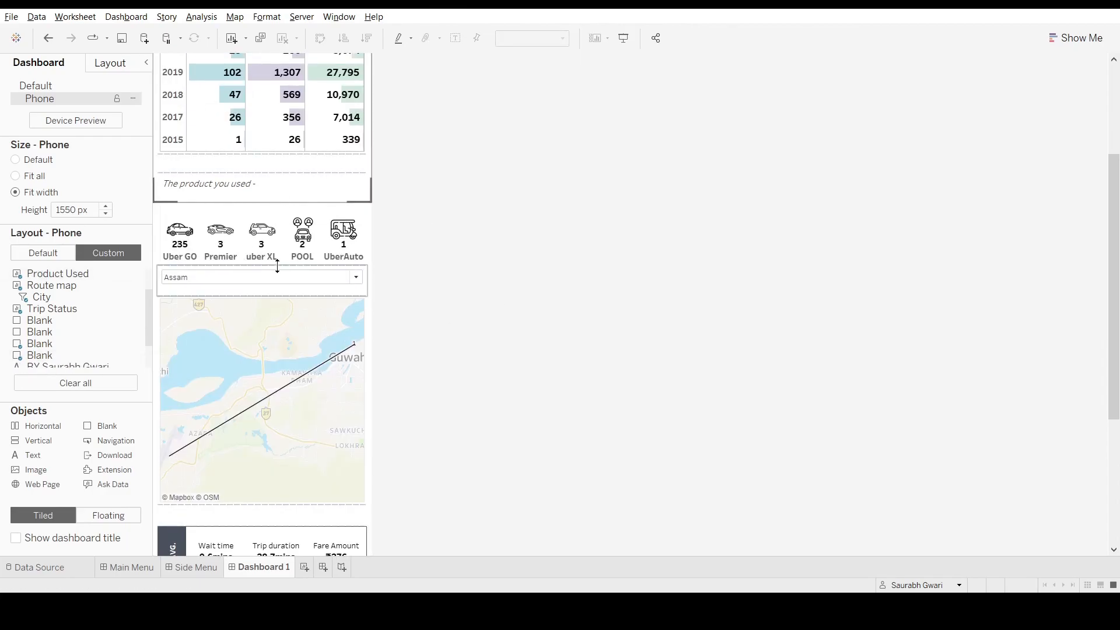
pyautogui.click(279, 259)
pyautogui.click(282, 260)
pyautogui.scroll(3, 1115, 143)
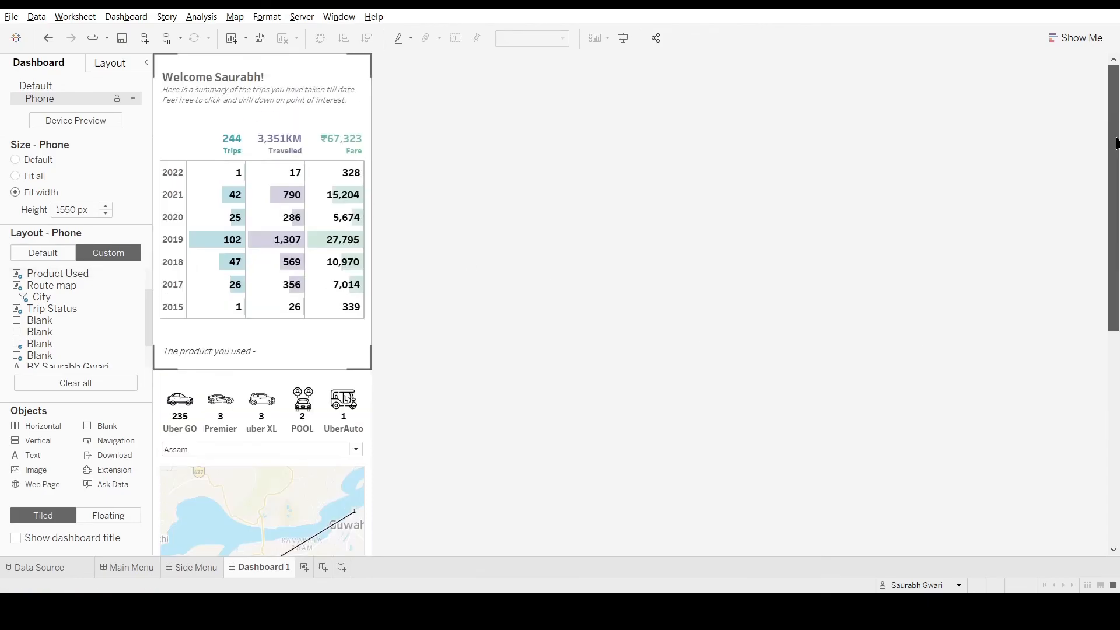
# - Set the city filter to Delhi NCR and add an italic text label "States you visited -" beside it
pyautogui.moveTo(1116, 143); pyautogui.dragTo(1115, 229)
pyautogui.click(254, 290)
pyautogui.click(237, 328)
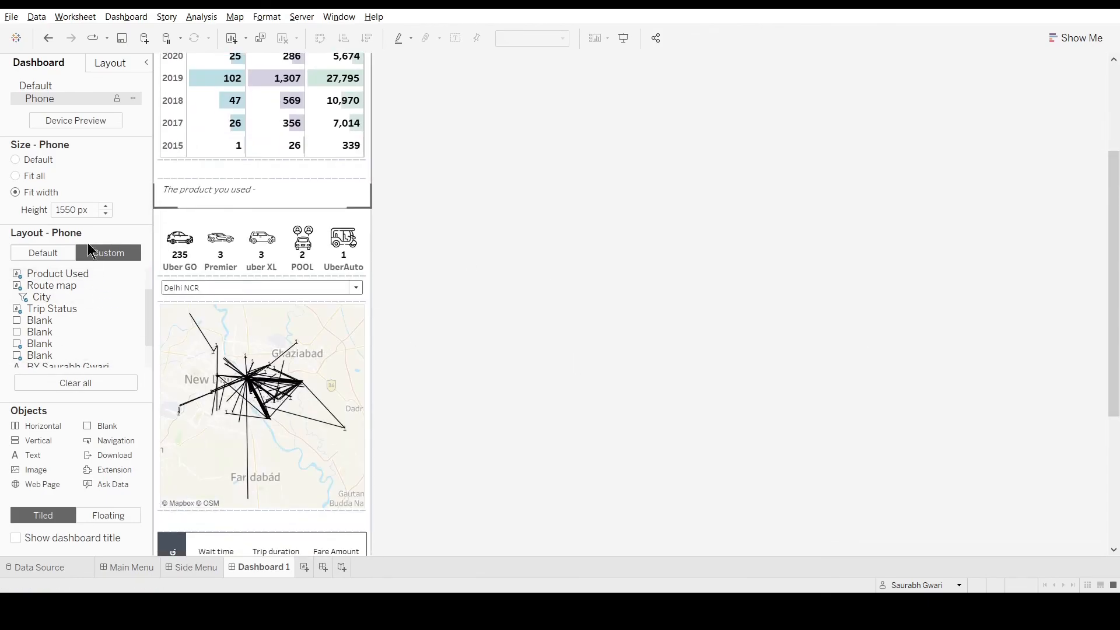
pyautogui.moveTo(111, 429)
pyautogui.mouseDown()
pyautogui.moveTo(255, 288)
pyautogui.moveTo(104, 439)
pyautogui.moveTo(194, 286)
pyautogui.mouseUp()
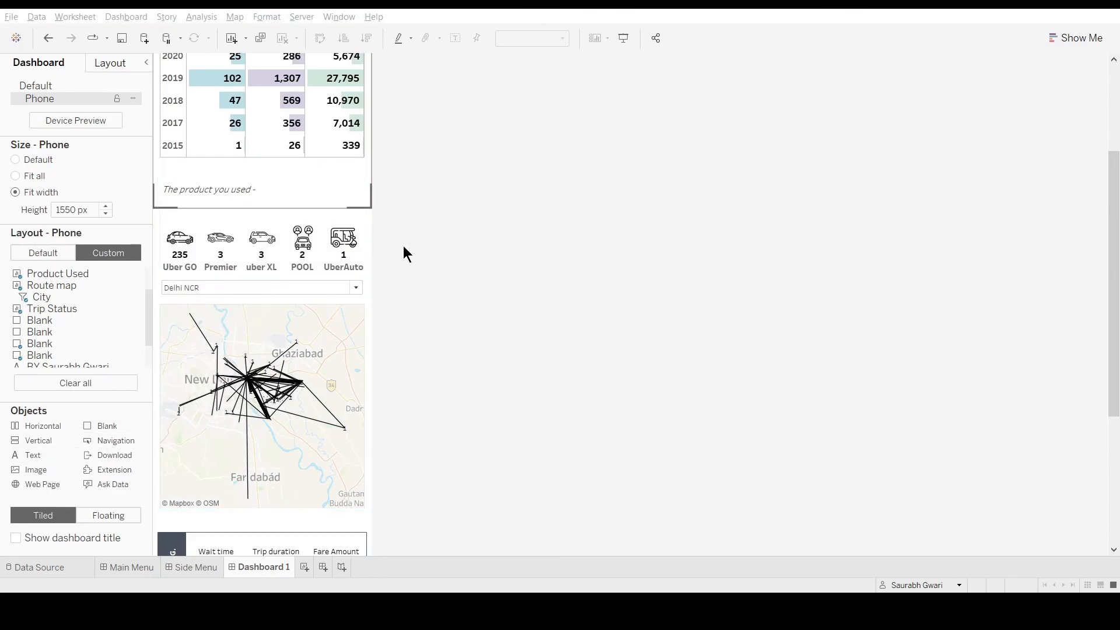
pyautogui.click(330, 288)
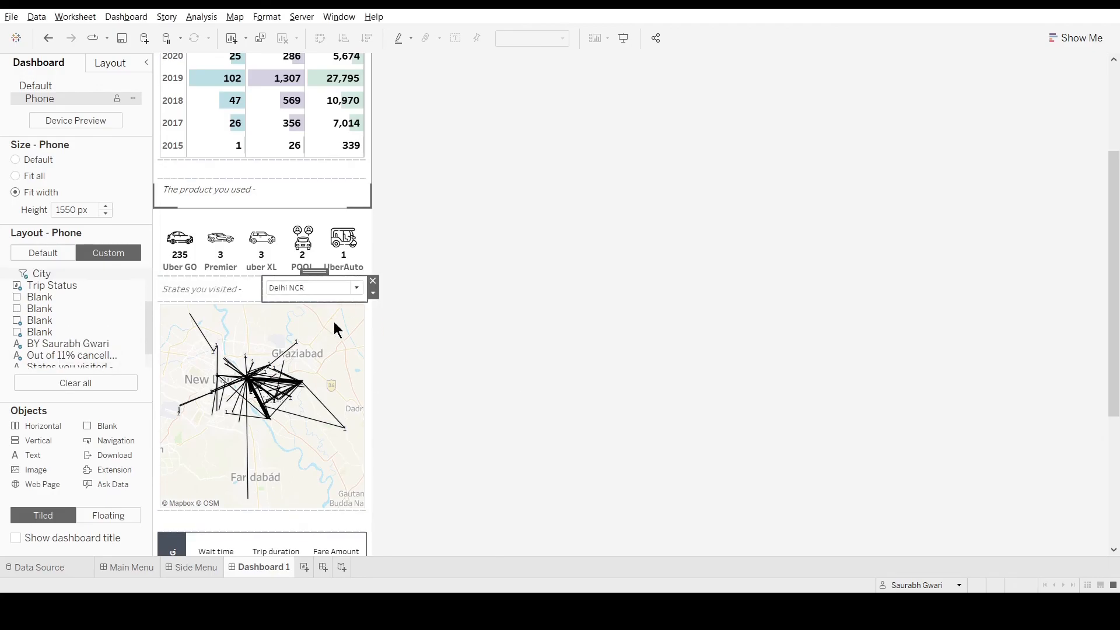
# - Insert a blank spacer between the product icons and the city filter row, and readjust the gap between the route map and the AVG. bar
pyautogui.moveTo(101, 426); pyautogui.dragTo(238, 273)
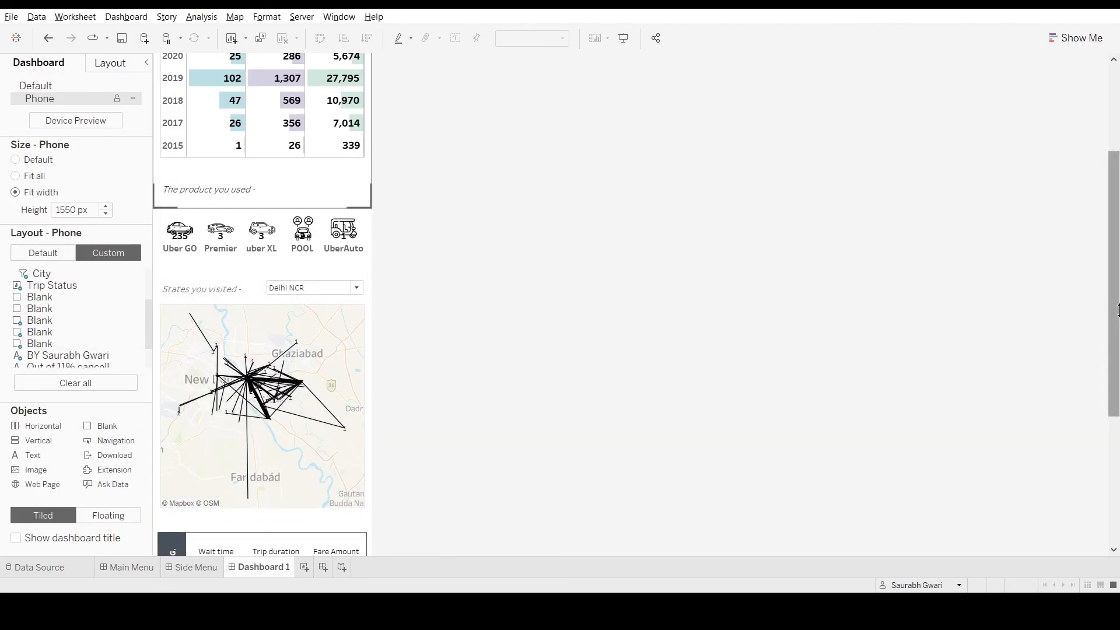
pyautogui.scroll(-5, 303, 275)
pyautogui.click(265, 339)
pyautogui.moveTo(292, 292); pyautogui.dragTo(300, 314)
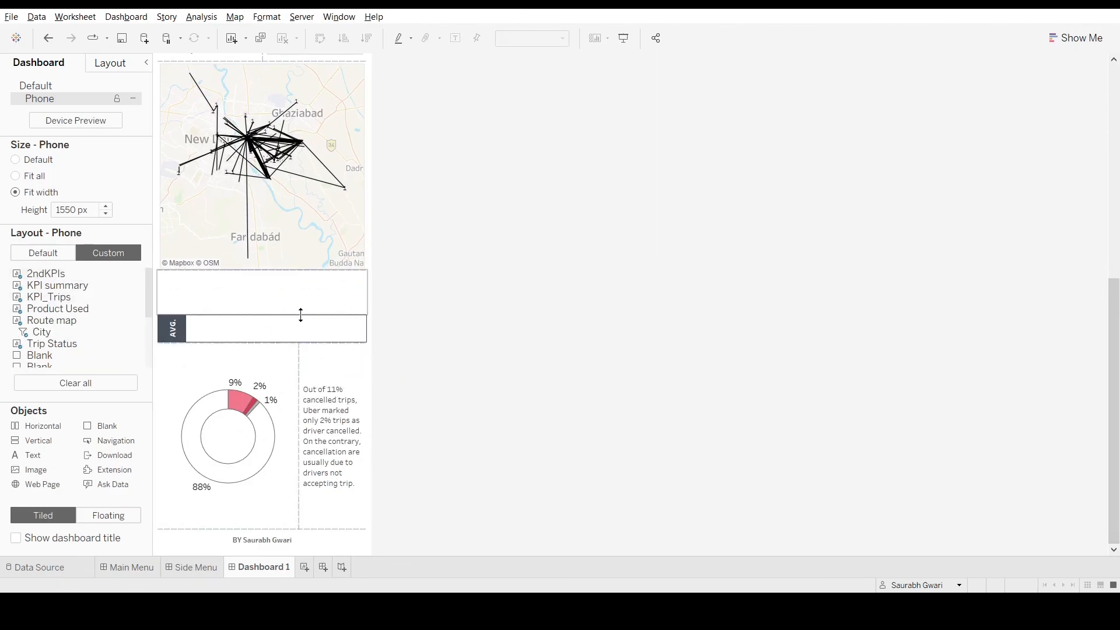
pyautogui.click(306, 267)
pyautogui.moveTo(306, 271); pyautogui.dragTo(455, 296)
# - Shorten the yearly table and extend the Product Used sheet upward beneath it
pyautogui.scroll(5, 537, 267)
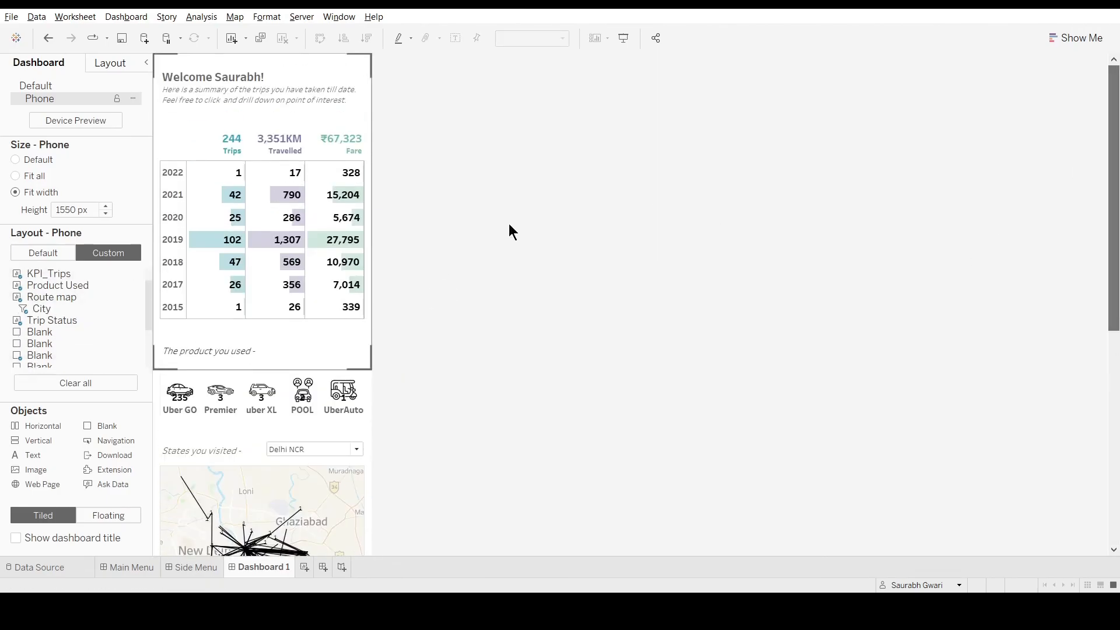
pyautogui.click(264, 315)
pyautogui.press('Delete')
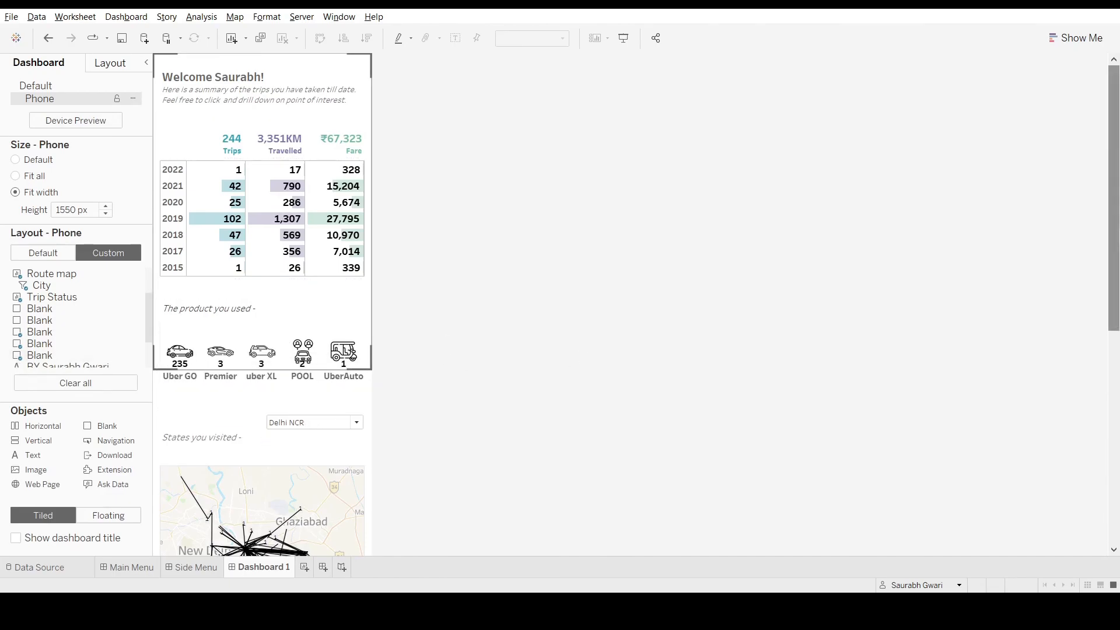
# - Slim down the city filter row by raising the map's upper edge, and adjust the map's lower edge
pyautogui.scroll(-5, 308, 405)
pyautogui.moveTo(245, 180); pyautogui.dragTo(247, 166)
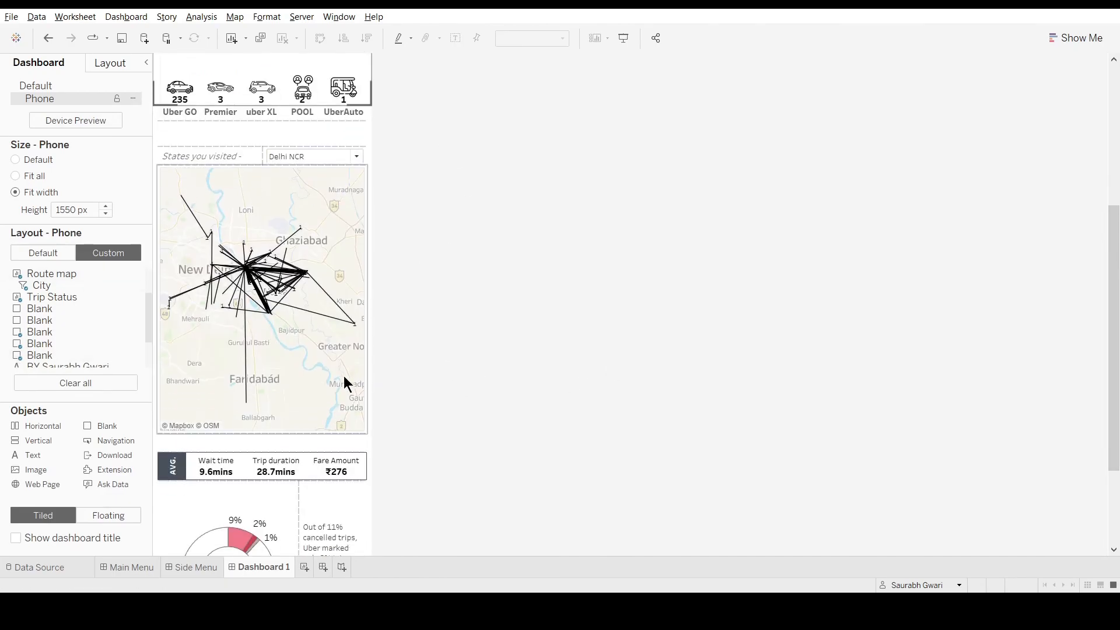
pyautogui.moveTo(341, 433); pyautogui.dragTo(343, 409)
pyautogui.scroll(1, 522, 395)
pyautogui.scroll(5, 1063, 87)
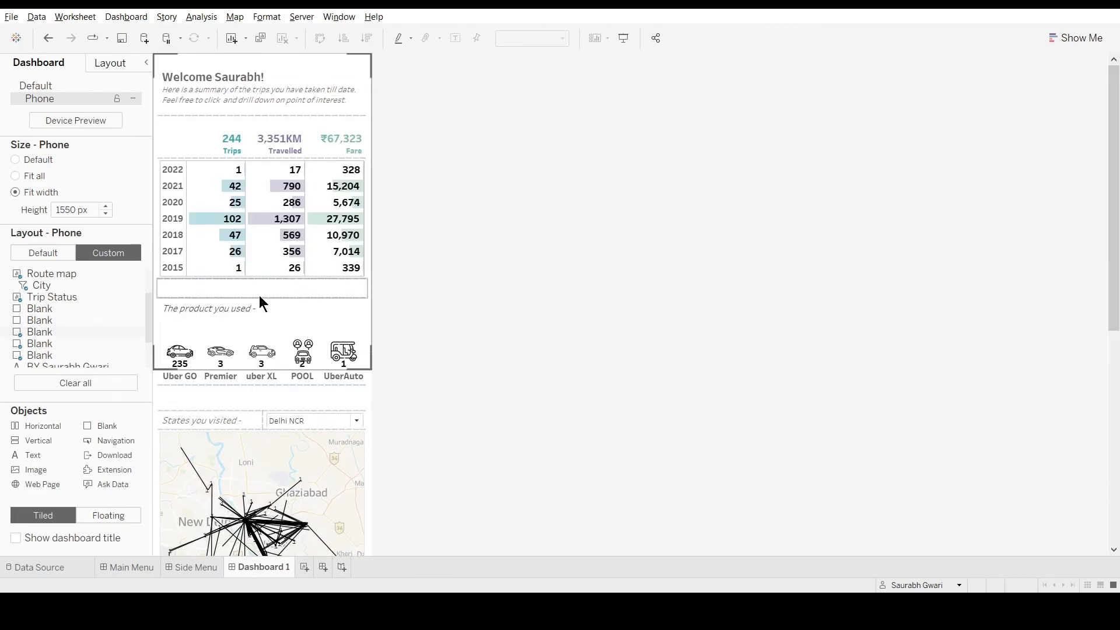
# - Make the AVG. bar taller by raising its upper edge below the route map
pyautogui.click(201, 309)
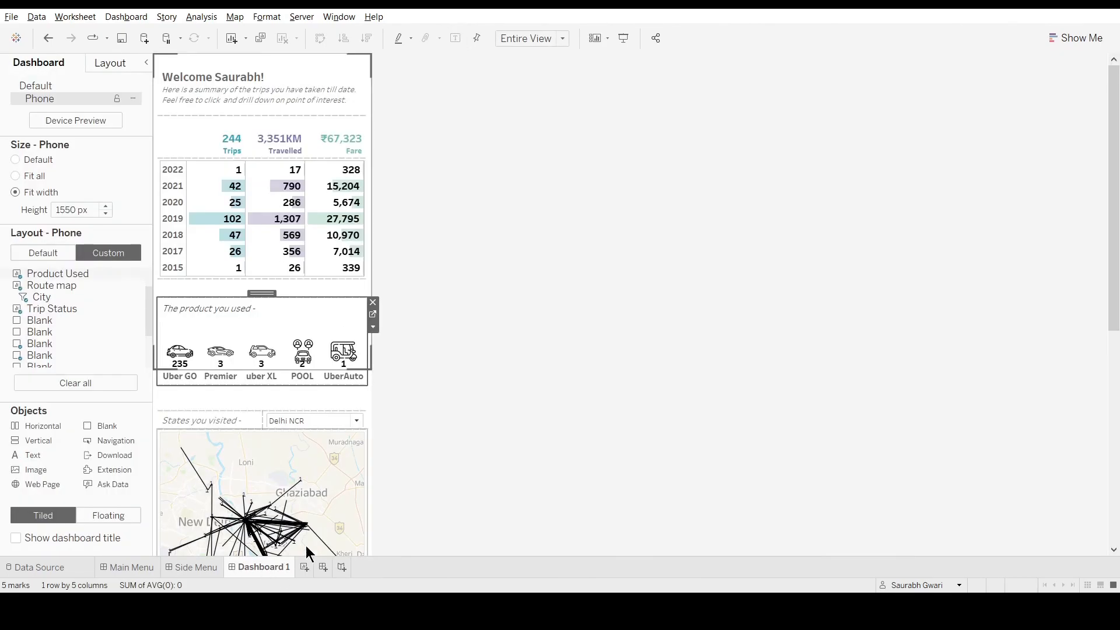
pyautogui.click(519, 413)
pyautogui.moveTo(1114, 155); pyautogui.dragTo(1114, 367)
pyautogui.click(251, 300)
pyautogui.moveTo(229, 312); pyautogui.dragTo(263, 298)
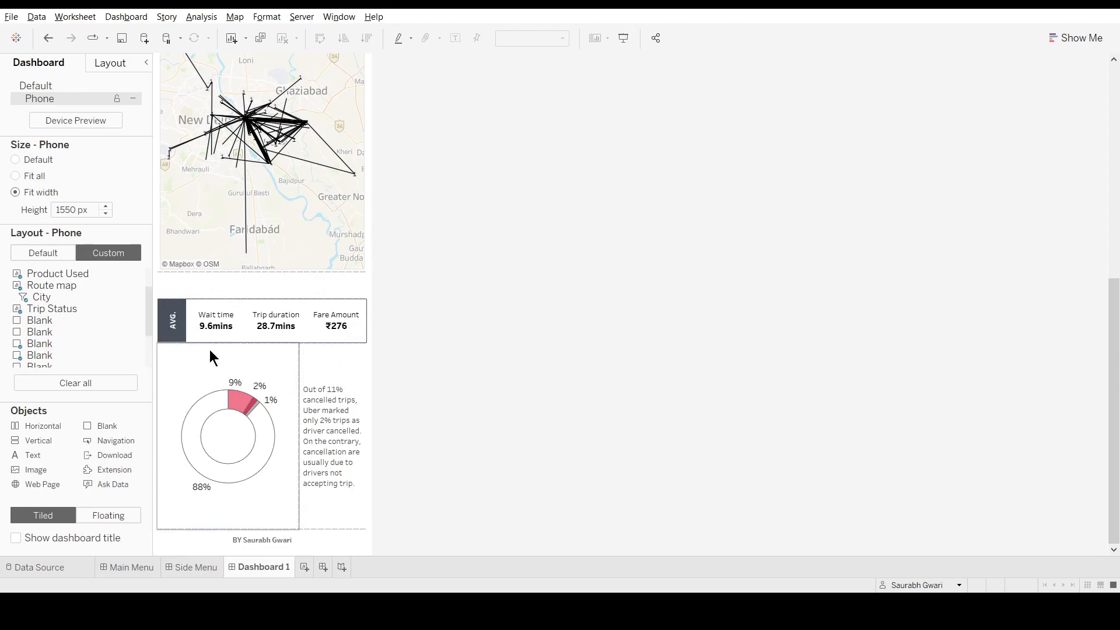
pyautogui.scroll(10, 784, 375)
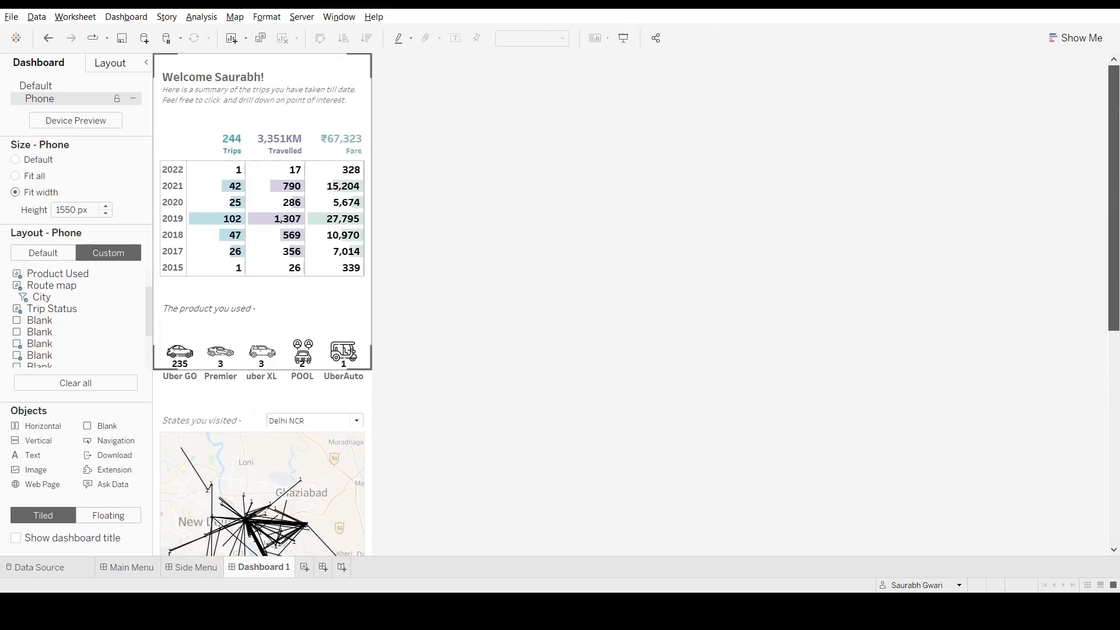
# - Move the AVG. bar from below the route map to directly beneath the yearly table
pyautogui.moveTo(1114, 175); pyautogui.dragTo(1114, 388)
pyautogui.click(172, 321)
pyautogui.moveTo(1113, 324); pyautogui.dragTo(1088, 213)
pyautogui.moveTo(260, 500); pyautogui.dragTo(260, 93)
pyautogui.scroll(5, 230, 365)
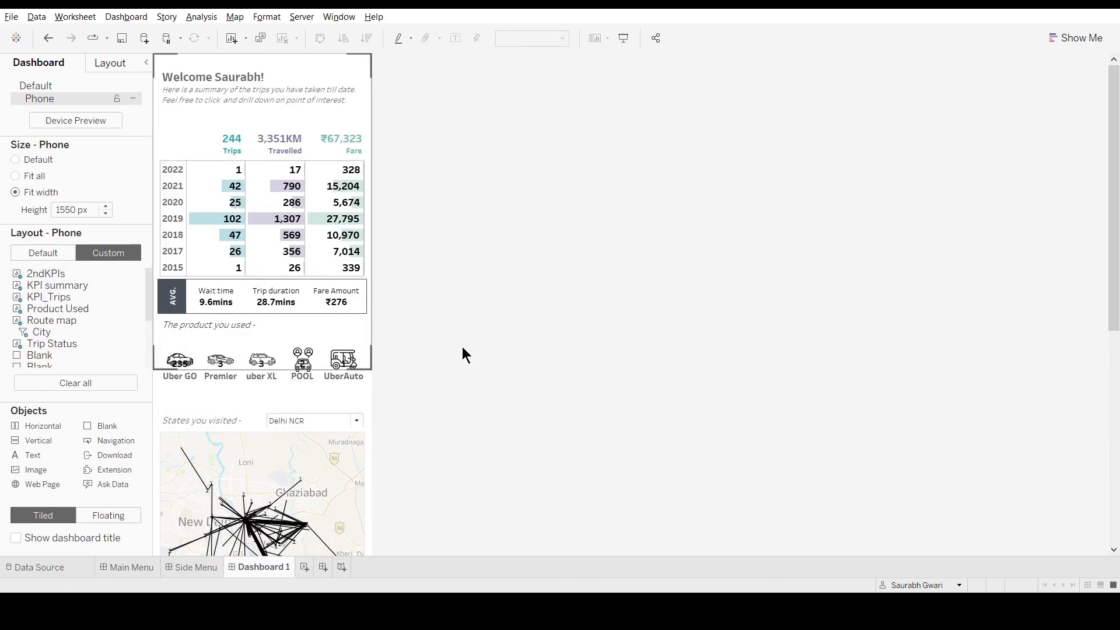
# - Open the Product Used worksheet to check its icons and title, and return to Dashboard 1
pyautogui.scroll(-3, 333, 174)
pyautogui.click(330, 170)
pyautogui.click(375, 162)
pyautogui.click(252, 272)
pyautogui.click(638, 410)
pyautogui.click(250, 256)
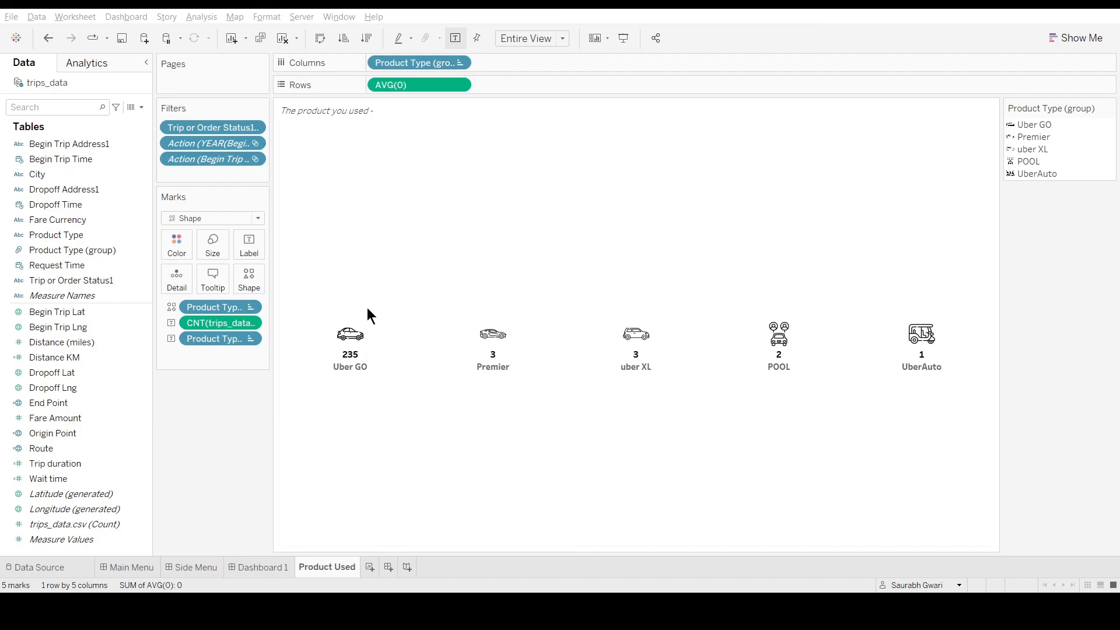
pyautogui.click(260, 567)
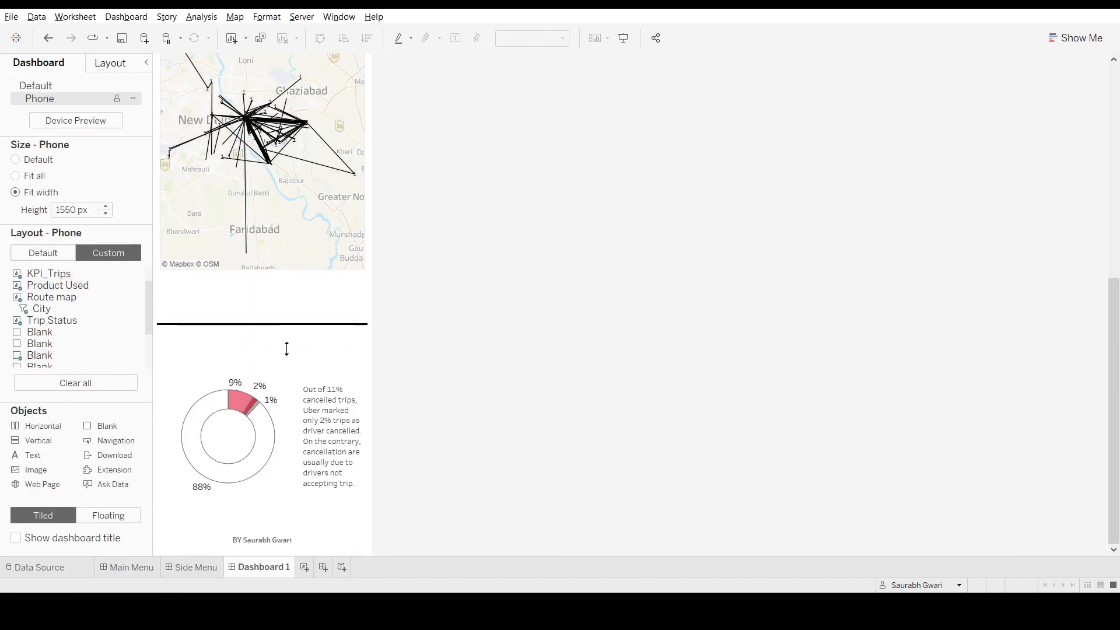
# - Enlarge the AVG. bar and shift the lower edges of the Product Used sheet and its spacer down toward the map
pyautogui.moveTo(260, 241); pyautogui.dragTo(256, 281)
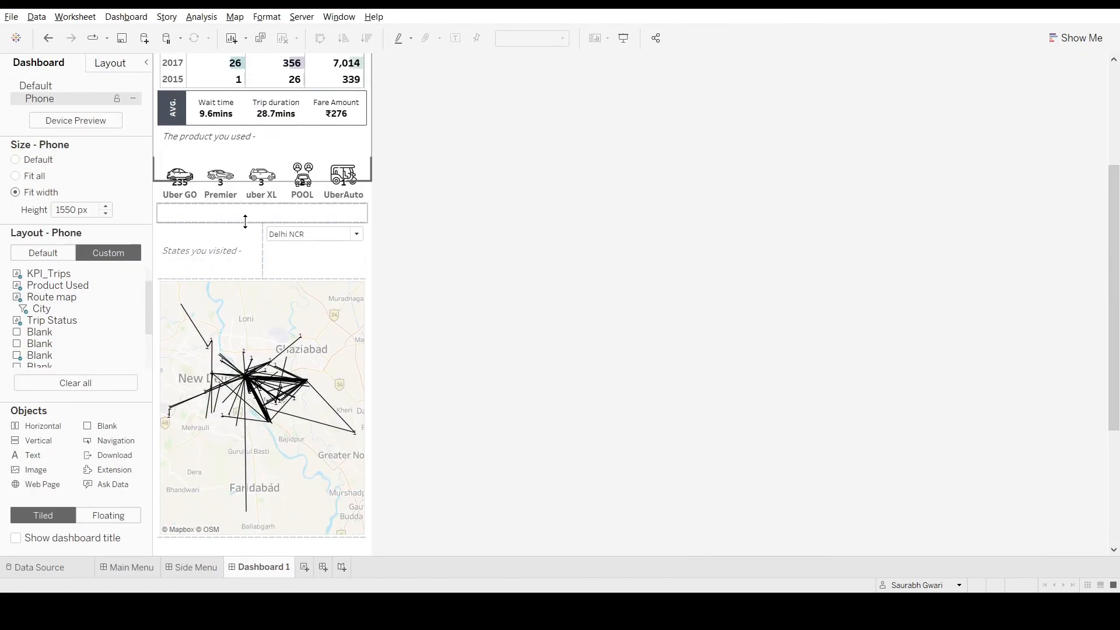
pyautogui.moveTo(246, 222); pyautogui.dragTo(253, 278)
pyautogui.moveTo(269, 204); pyautogui.dragTo(287, 220)
pyautogui.click(283, 150)
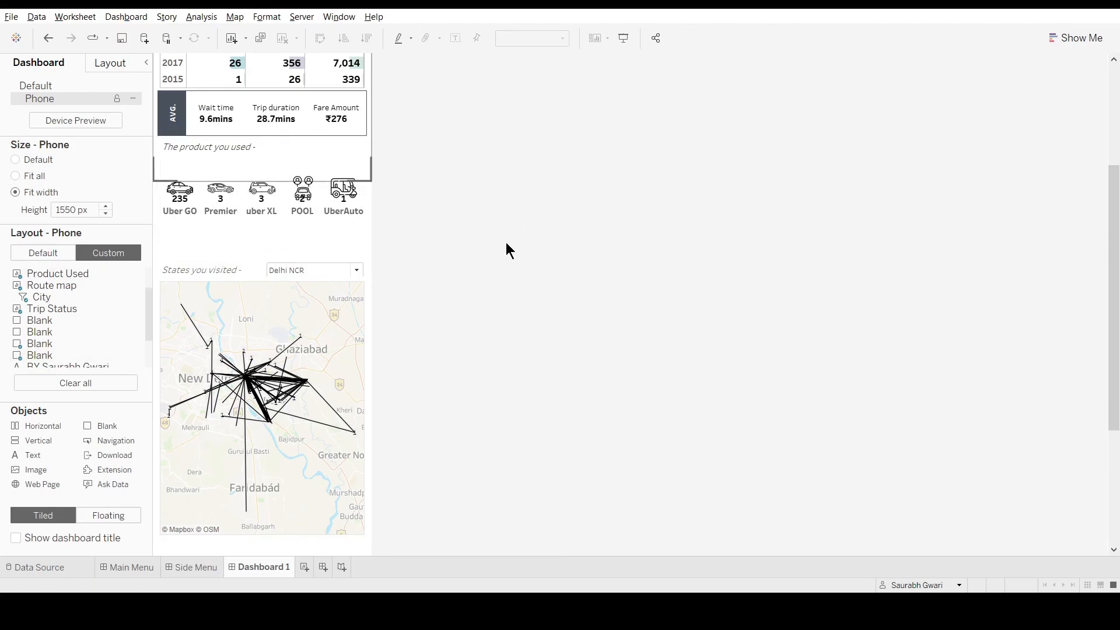
pyautogui.scroll(5, 525, 225)
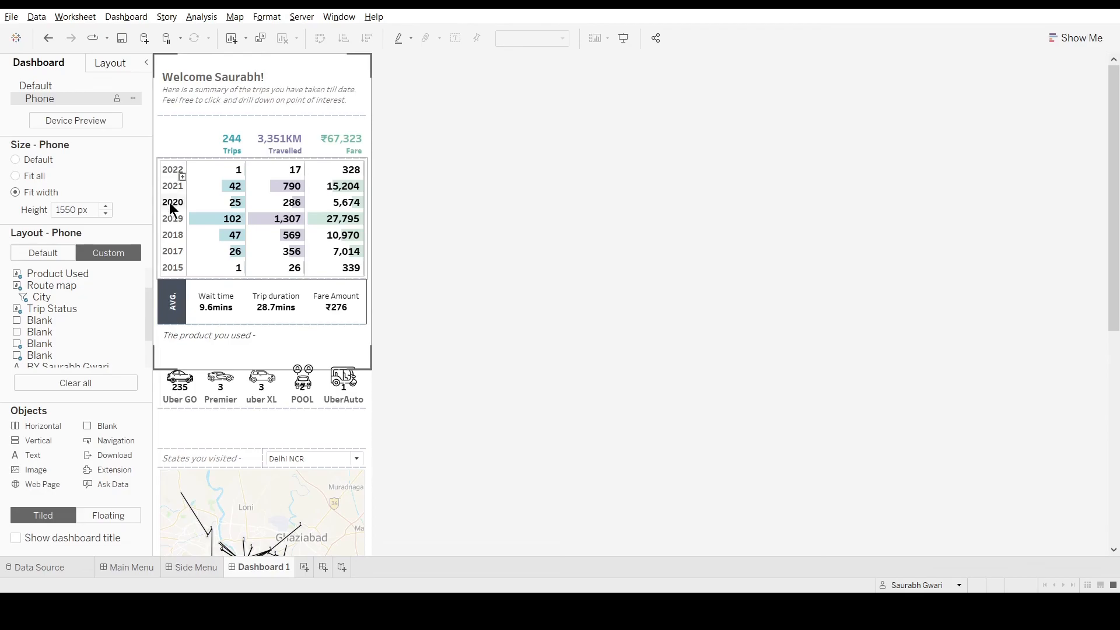
# - Add an italic text label "88% cab availability!" above the trip status donut and reduce it to a slim row
pyautogui.scroll(-2, 490, 298)
pyautogui.scroll(-10, 279, 233)
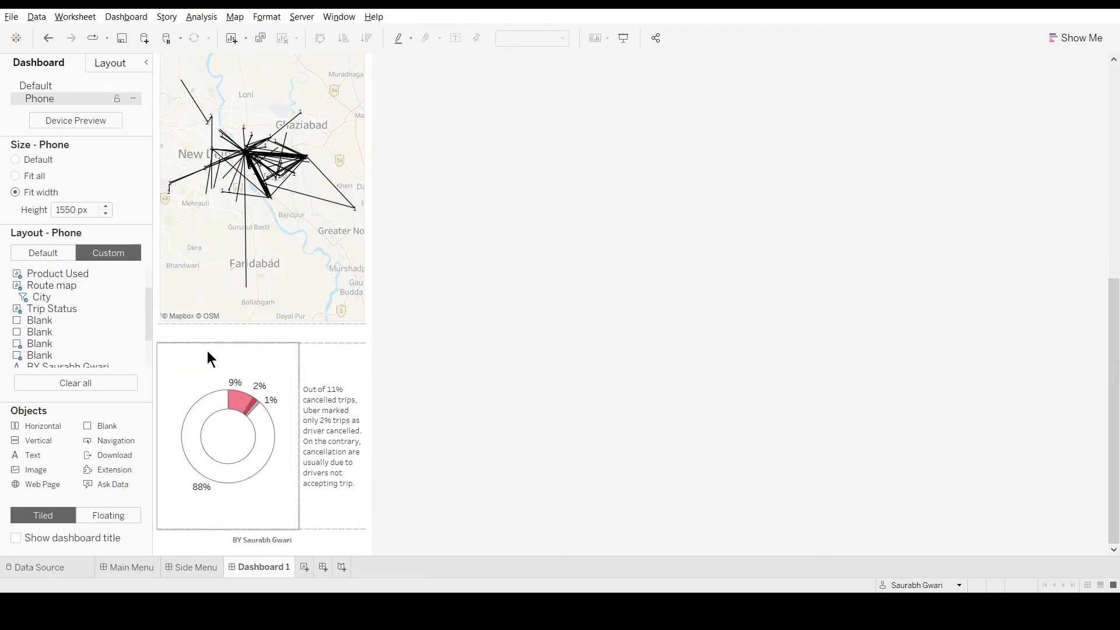
pyautogui.click(210, 359)
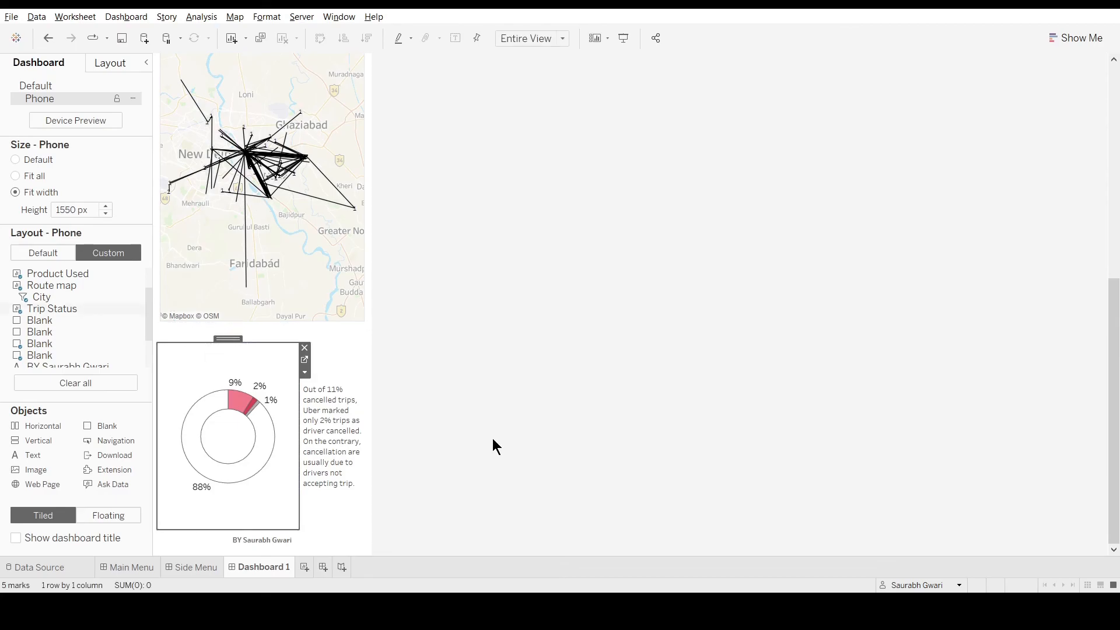
pyautogui.click(254, 348)
pyautogui.moveTo(45, 455); pyautogui.dragTo(287, 342)
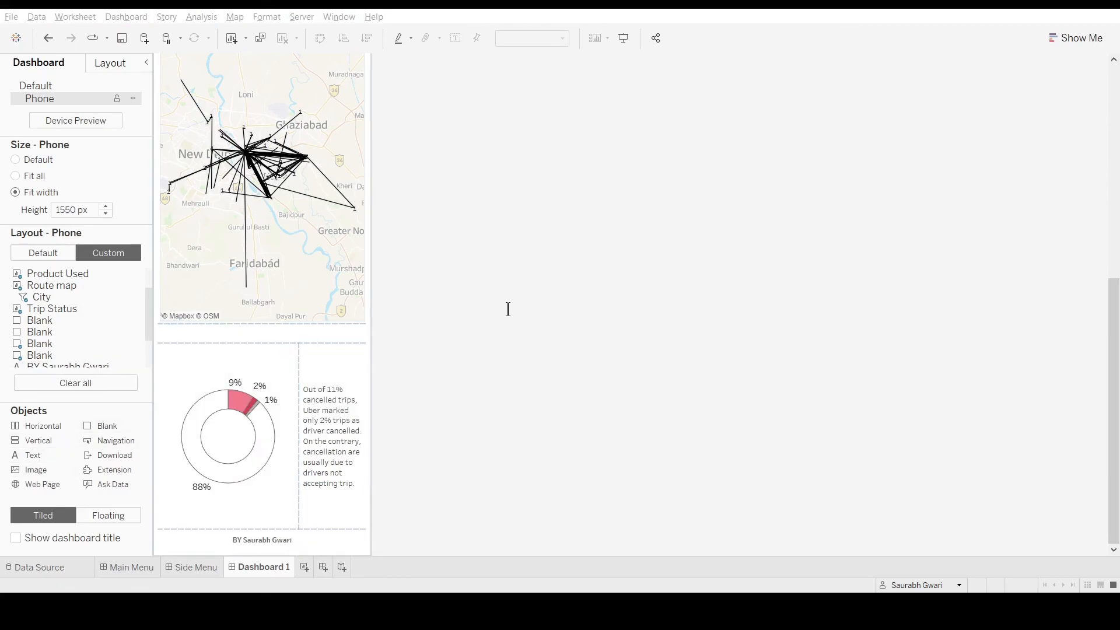
pyautogui.click(587, 364)
pyautogui.moveTo(275, 434); pyautogui.dragTo(280, 363)
# - Italicise the cancellation note beside the donut and reword it to "we marked only 2% trips as driver cancelled. We understand this count is not the correct reflection"
pyautogui.doubleClick(332, 435)
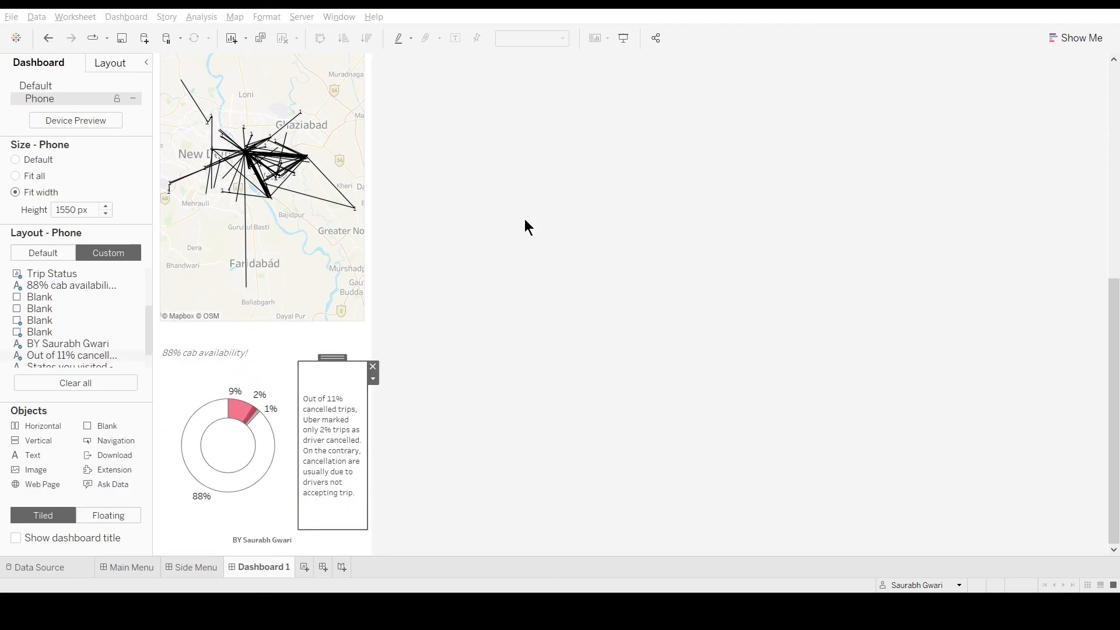
pyautogui.click(627, 385)
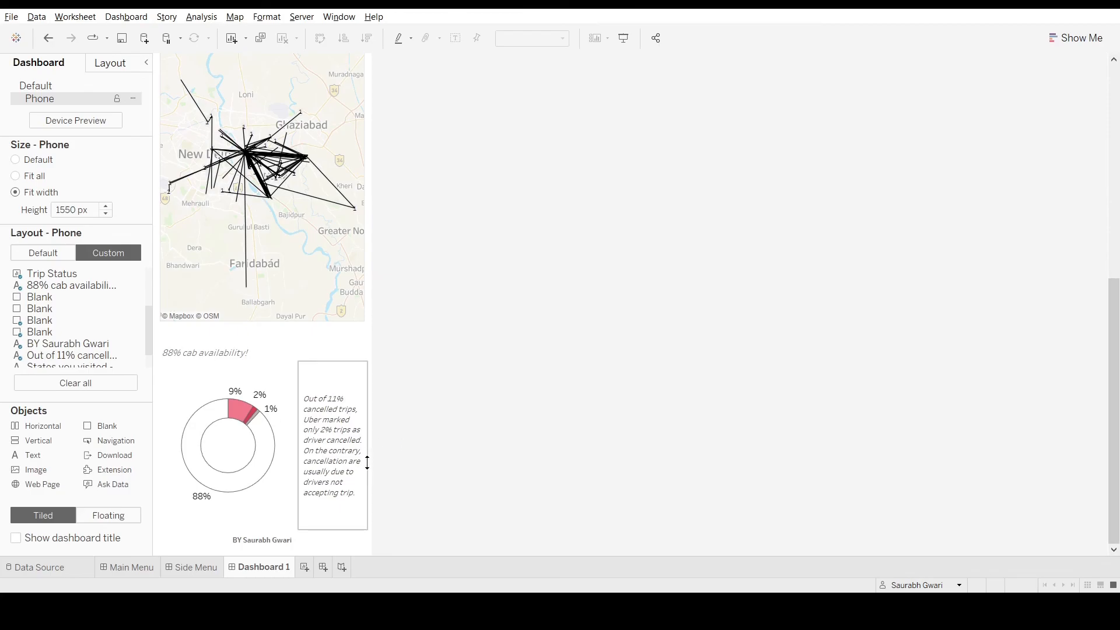
pyautogui.click(350, 482)
pyautogui.click(332, 454)
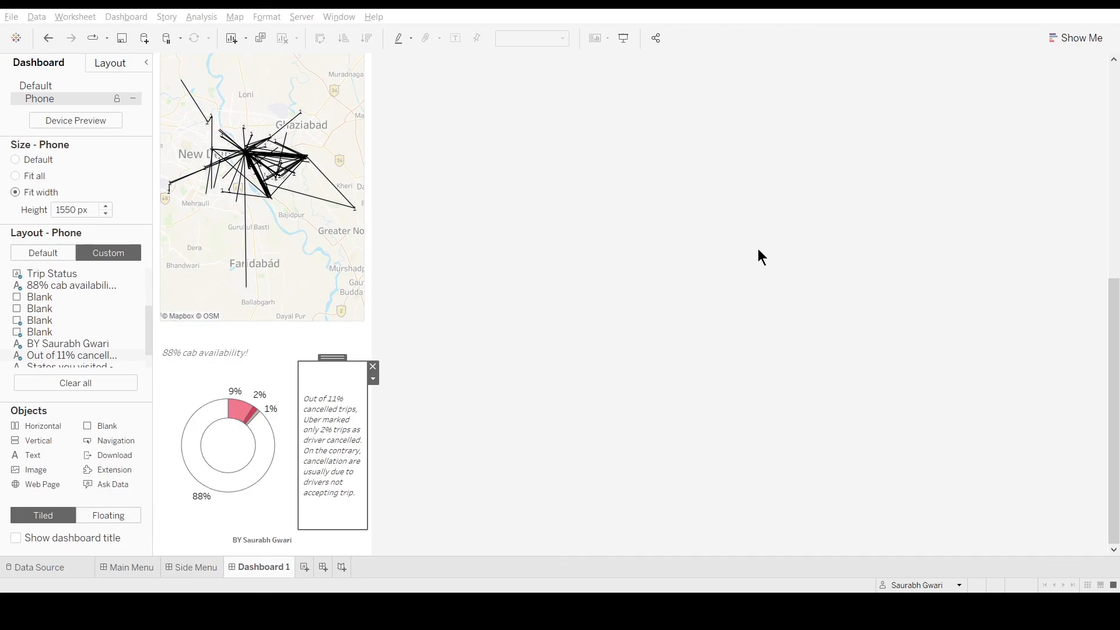
pyautogui.click(690, 382)
# - Delete the author credit text at the foot of the dashboard
pyautogui.click(365, 537)
pyautogui.click(373, 533)
# - Insert a blank spacer between the AVG. bar and the Product Used sheet, and delete the spacer below the product icons
pyautogui.moveTo(1113, 408); pyautogui.dragTo(1113, 196)
pyautogui.click(243, 334)
pyautogui.moveTo(107, 426); pyautogui.dragTo(256, 343)
pyautogui.click(466, 415)
pyautogui.click(372, 413)
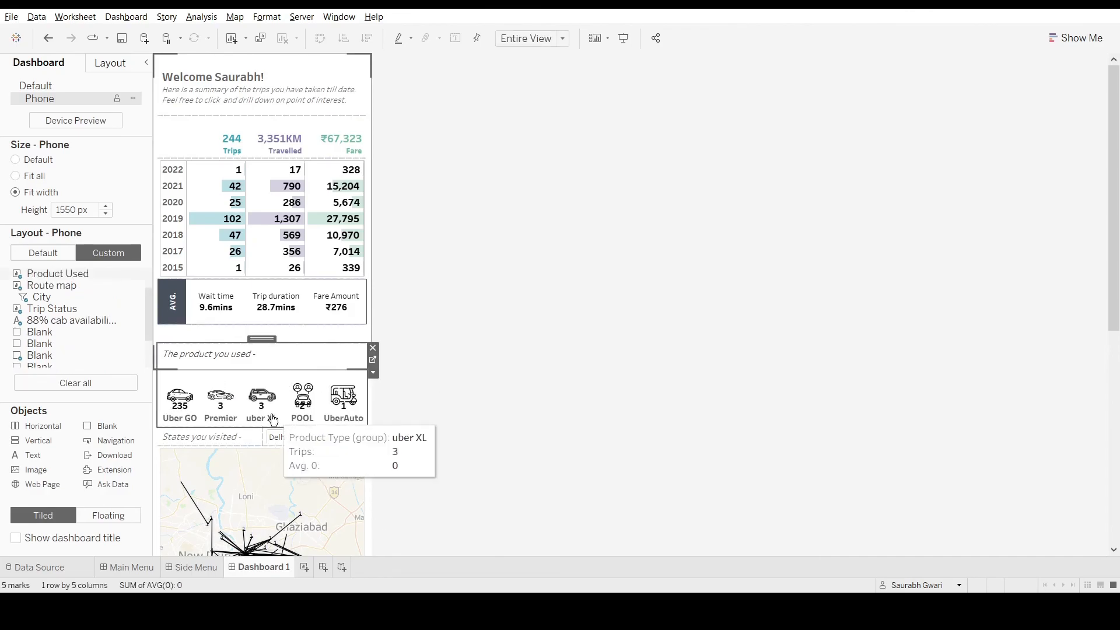
# - Lower the map's upper edge and extend the Product Used sheet downward, leaving a slim city filter row
pyautogui.scroll(-6, 304, 332)
pyautogui.click(309, 291)
pyautogui.scroll(4, 292, 251)
pyautogui.moveTo(251, 325); pyautogui.dragTo(251, 344)
pyautogui.click(268, 318)
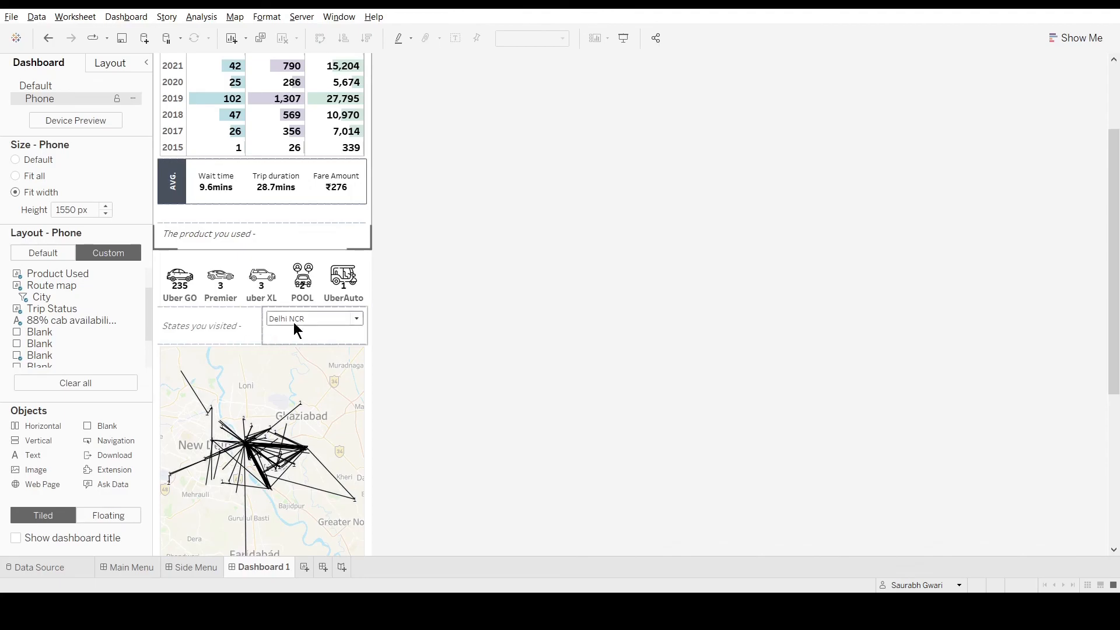
pyautogui.moveTo(269, 307); pyautogui.dragTo(271, 318)
pyautogui.doubleClick(354, 257)
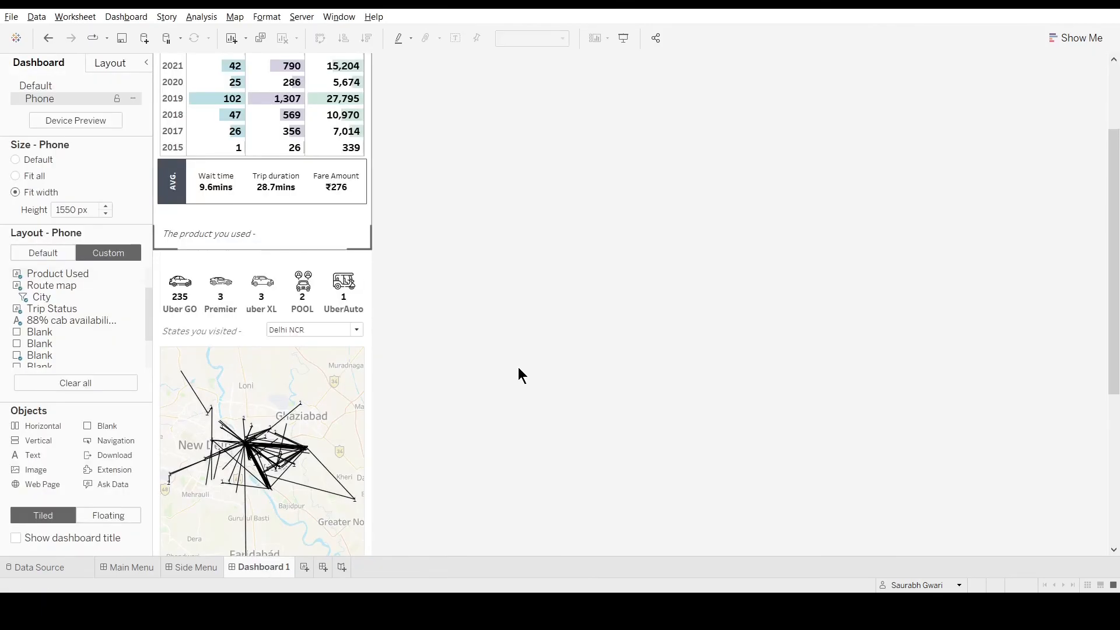
pyautogui.click(262, 284)
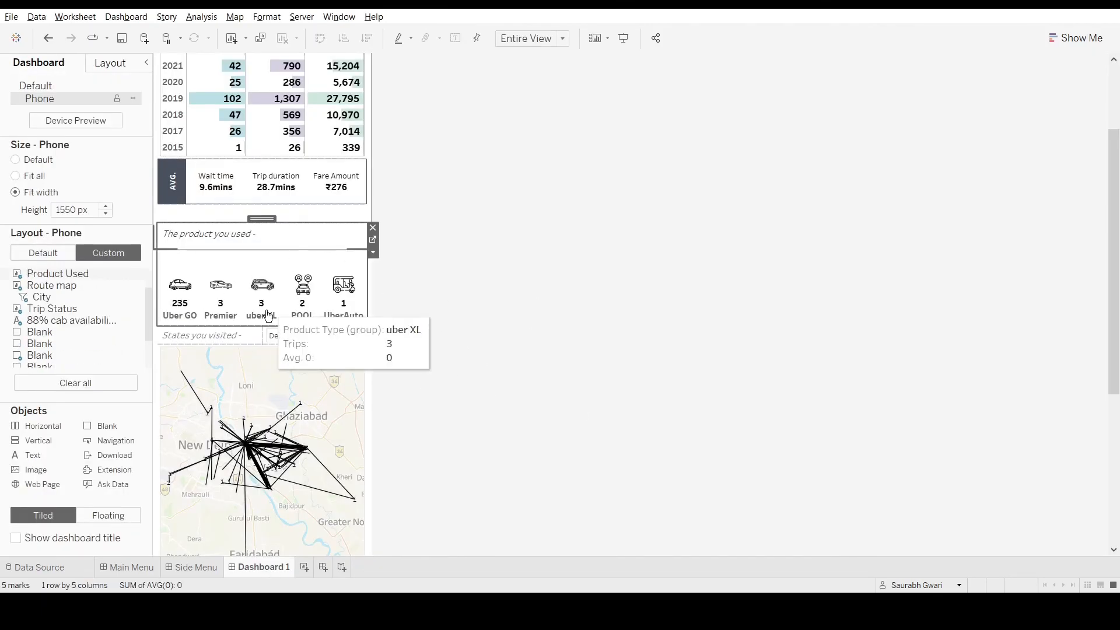
# - Increase the space around the "88% cab availability!" label by lowering the donut's and map's adjoining edges, and save the workbook
pyautogui.scroll(-5, 233, 380)
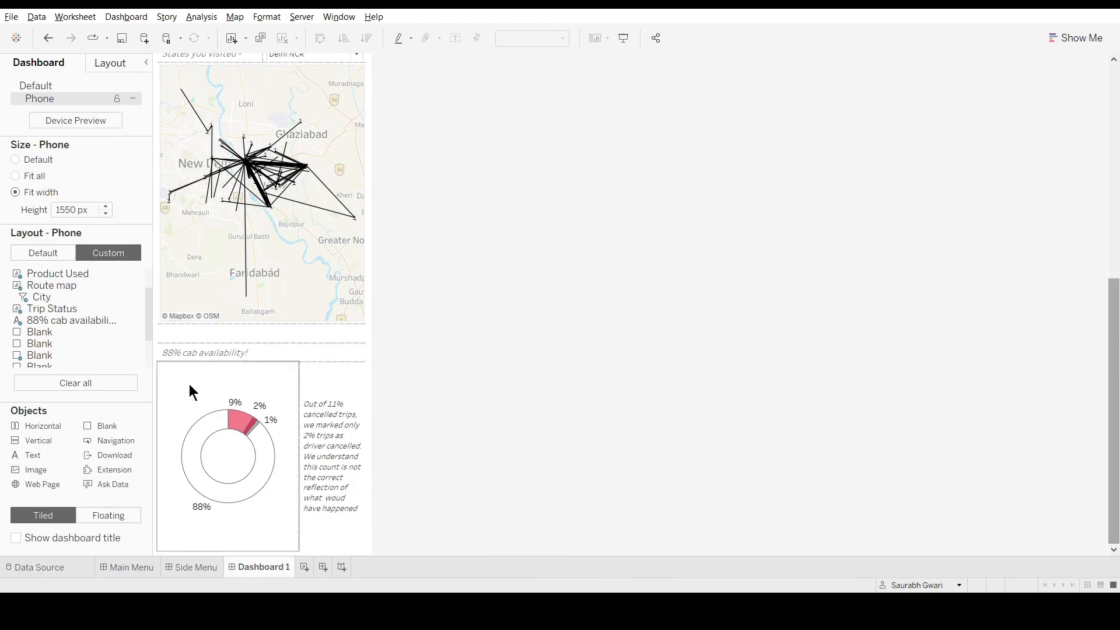
pyautogui.click(329, 499)
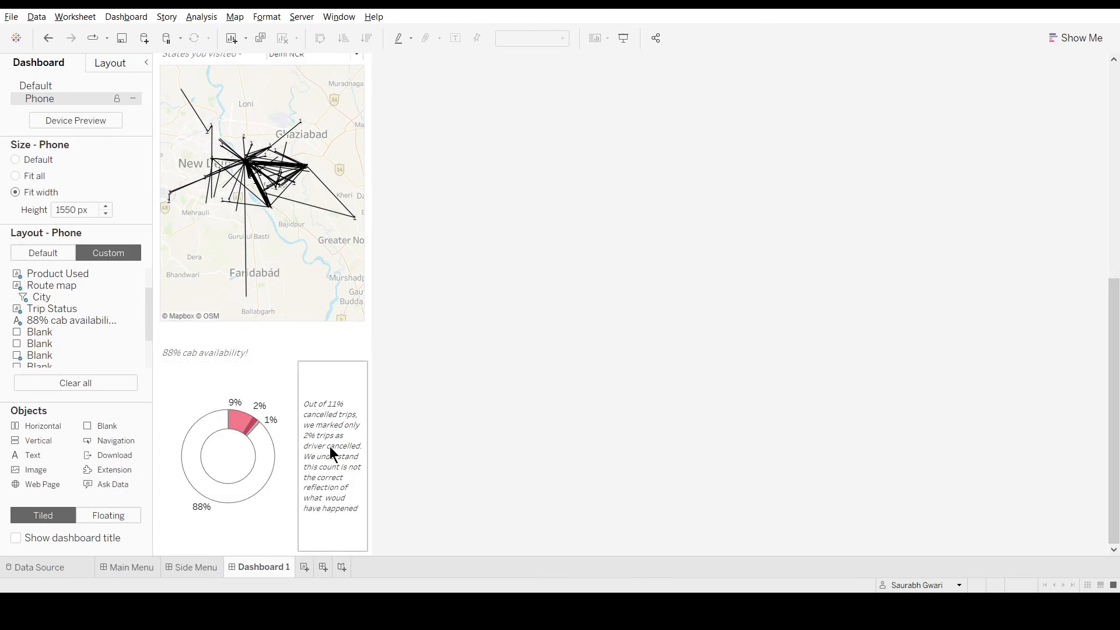
pyautogui.moveTo(300, 362); pyautogui.dragTo(301, 383)
pyautogui.moveTo(288, 343)
pyautogui.mouseDown()
pyautogui.moveTo(285, 353)
pyautogui.moveTo(304, 337)
pyautogui.mouseUp()
pyautogui.click(304, 325)
pyautogui.click(465, 373)
pyautogui.moveTo(1113, 373)
pyautogui.mouseDown()
pyautogui.moveTo(1114, 216)
pyautogui.moveTo(1113, 379)
pyautogui.mouseUp()
pyautogui.hotkey('ctrl', 's')
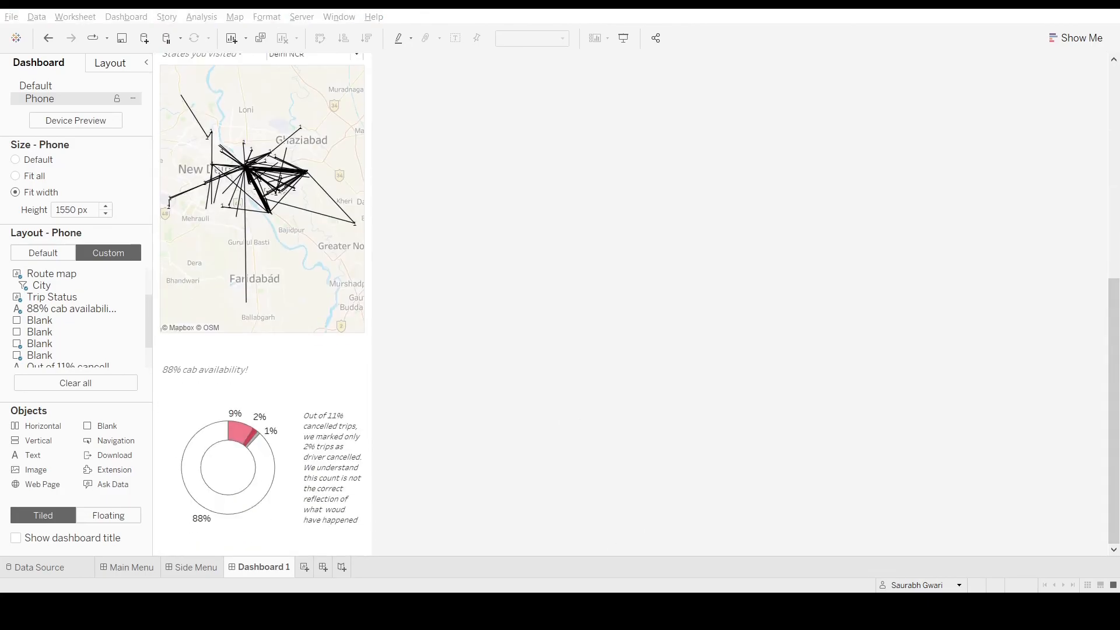
# - Darken the welcome heading and reduce the font of the year headers in the yearly table
pyautogui.click(221, 83)
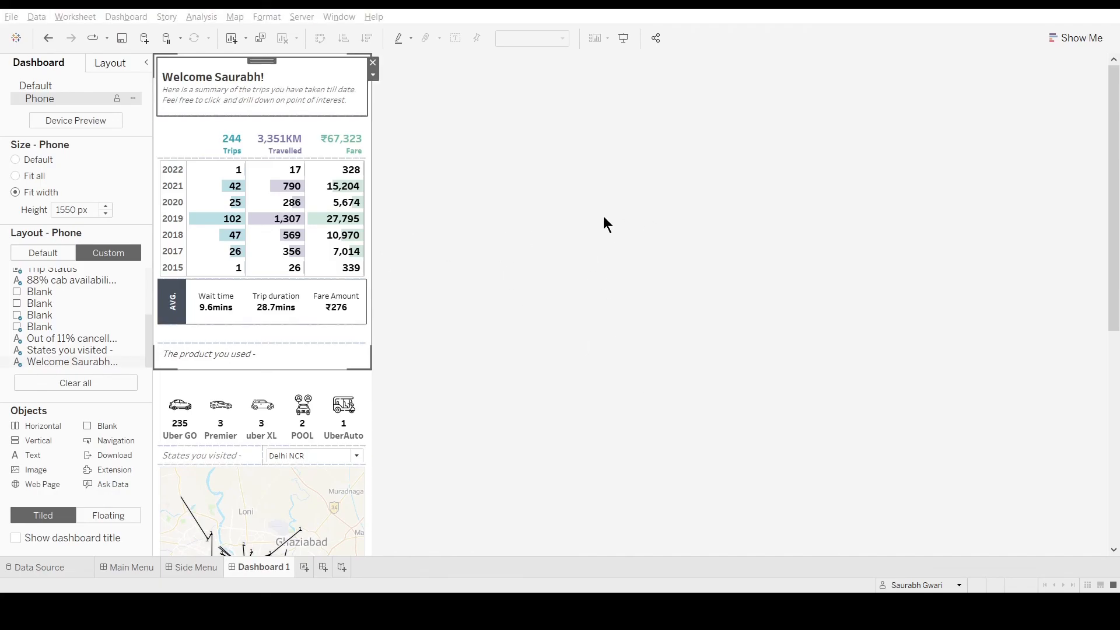
pyautogui.click(173, 202)
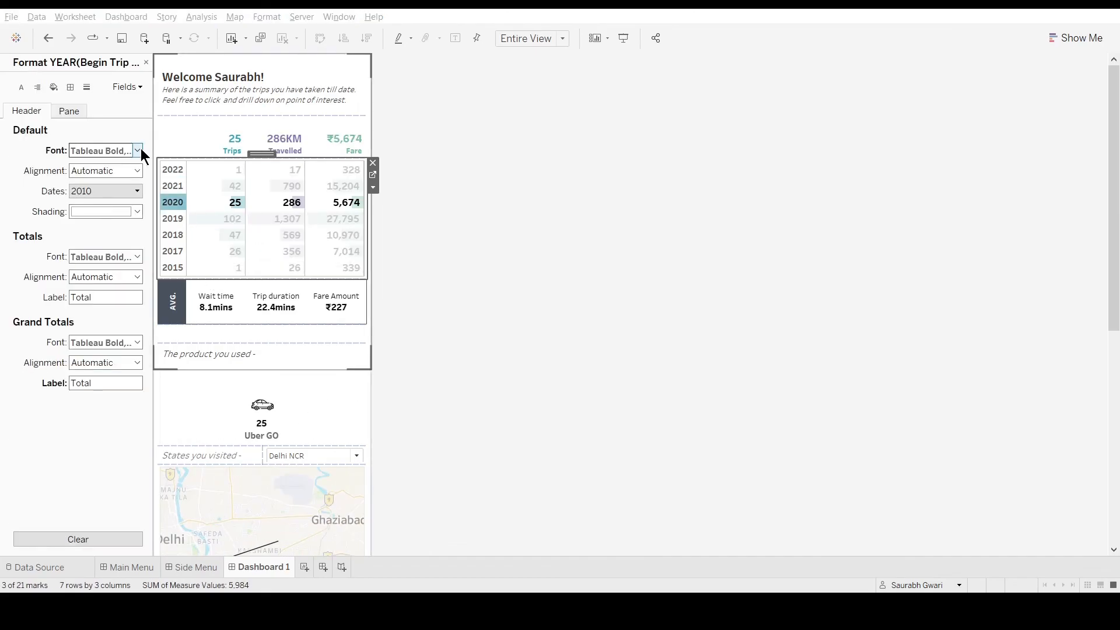
pyautogui.click(141, 152)
pyautogui.click(173, 203)
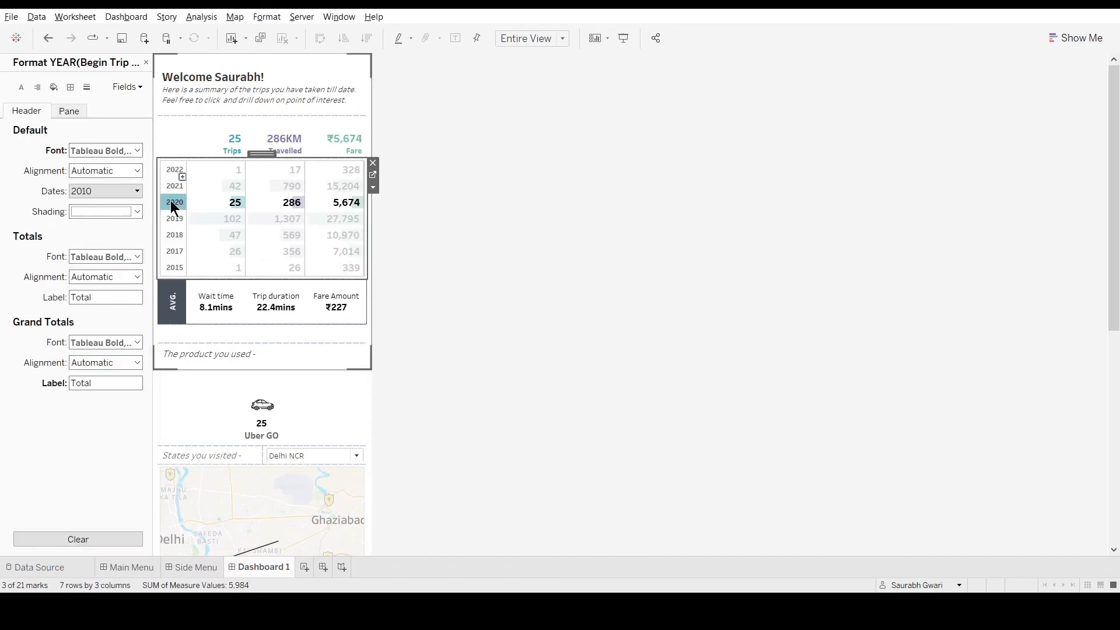
# - Enlarge the figures of the KPI totals above the yearly table
pyautogui.click(340, 145)
pyautogui.click(373, 133)
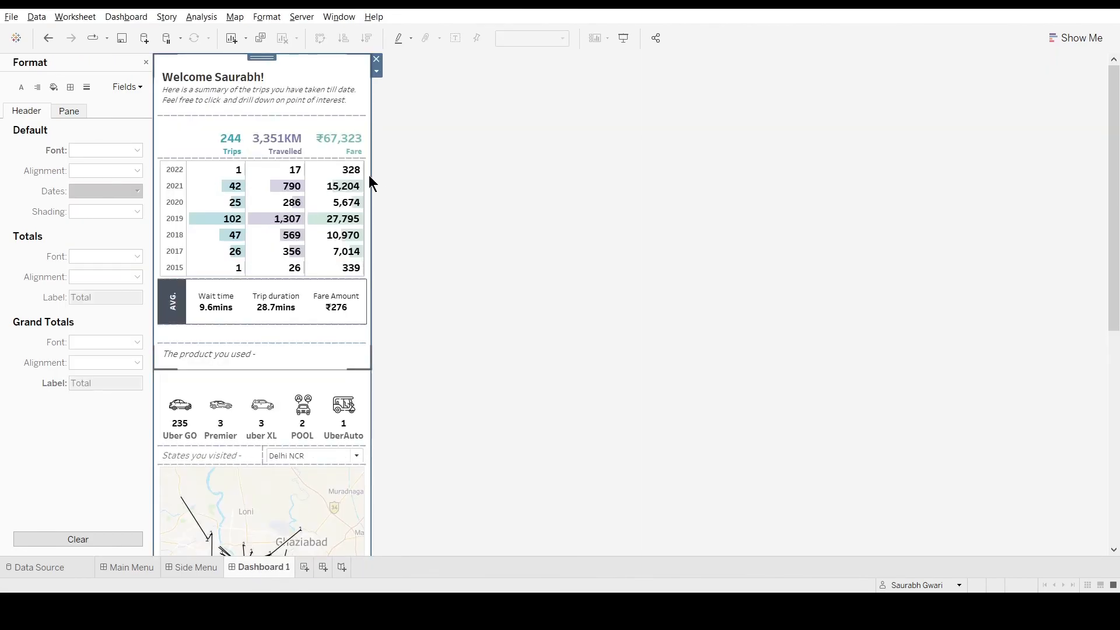
# - Reduce the font size of the figures in the yearly table and lighten their colour
pyautogui.click(218, 176)
pyautogui.click(373, 175)
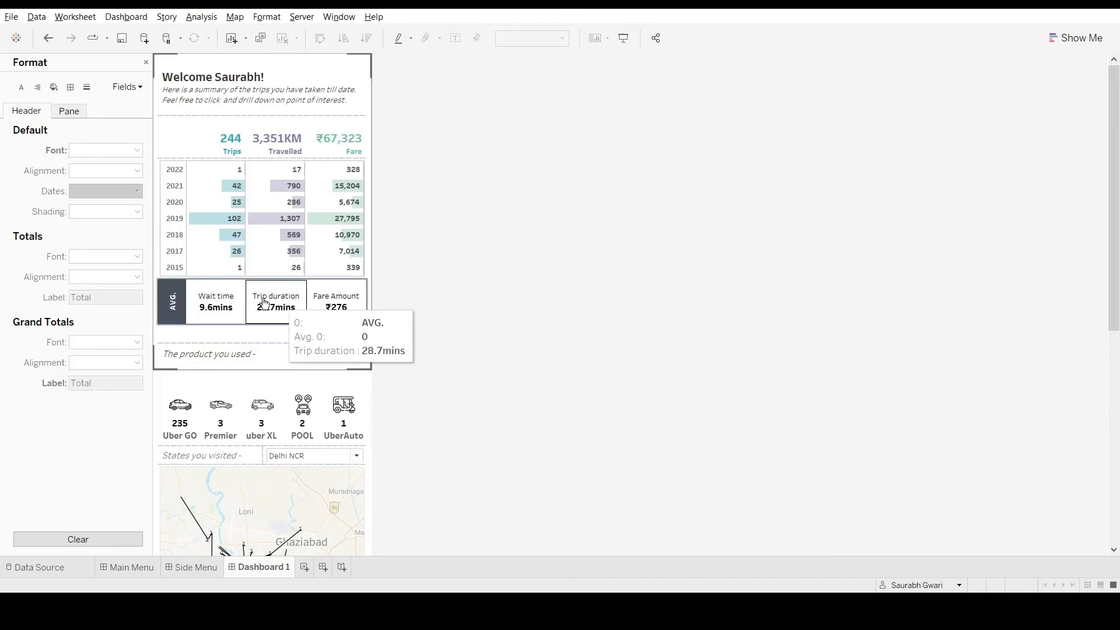
pyautogui.click(236, 226)
# - Remove the outer padding around the yearly table, KPI totals and averages strip, leaving 4 below the totals
pyautogui.click(145, 62)
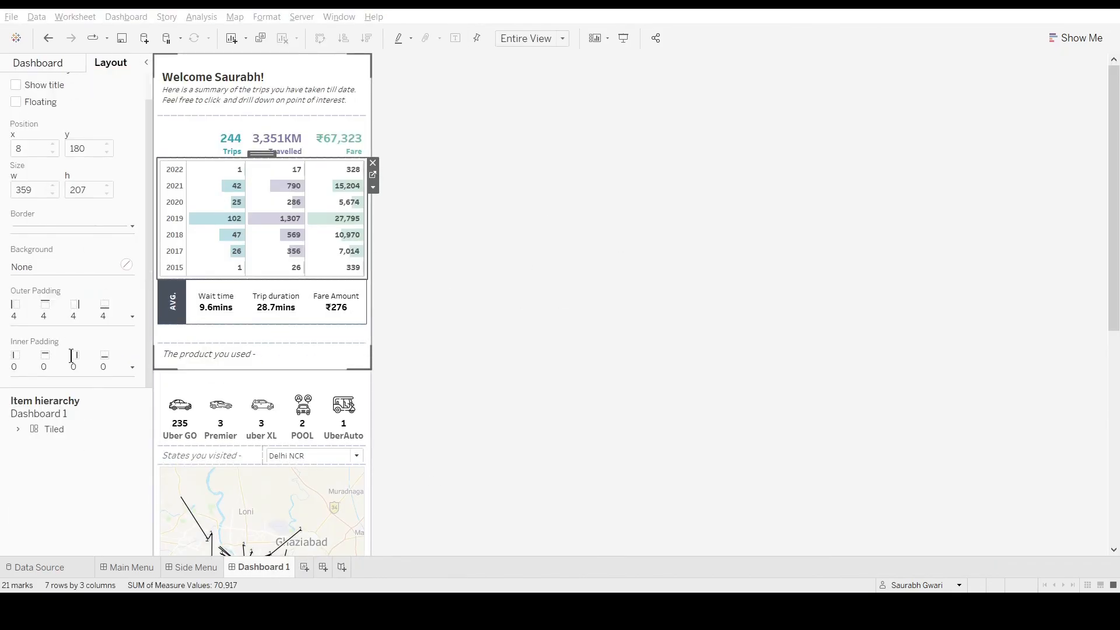
pyautogui.click(167, 146)
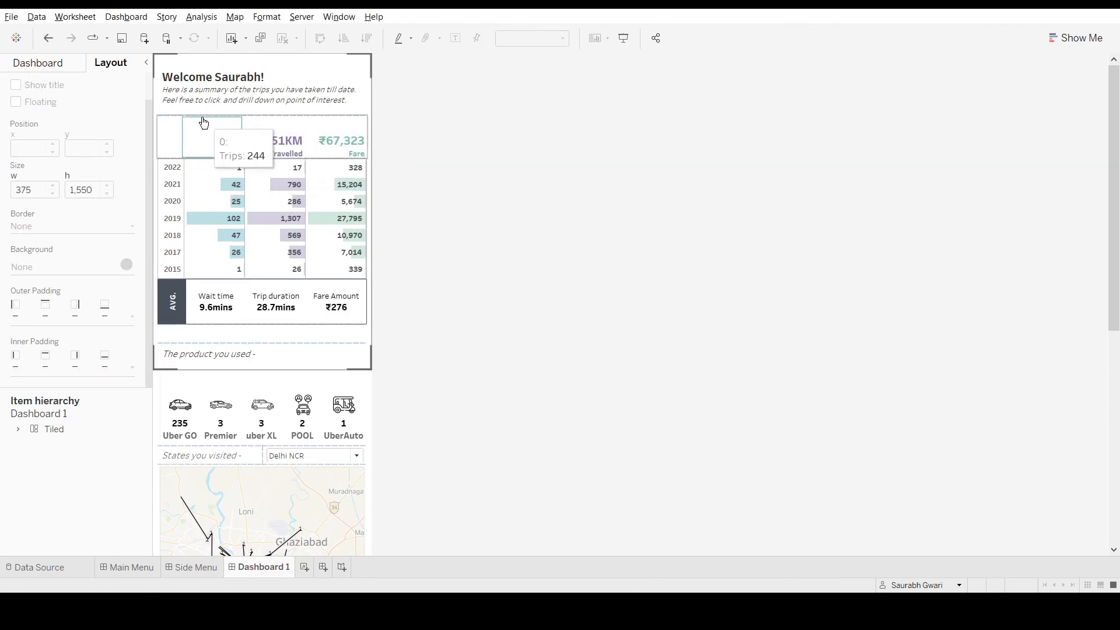
pyautogui.click(202, 124)
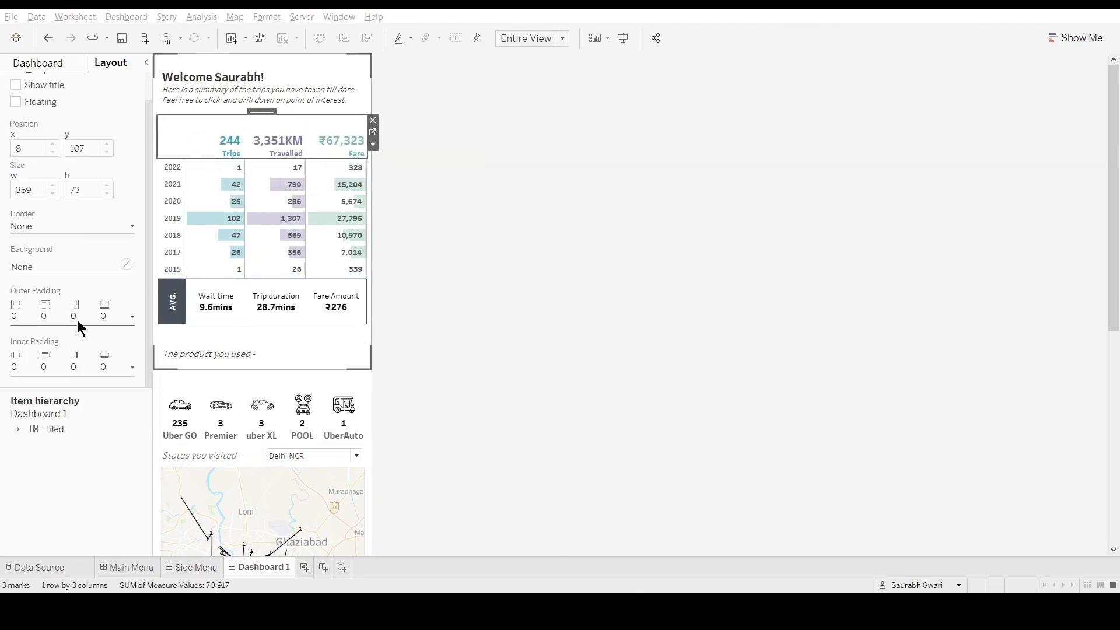
pyautogui.click(37, 416)
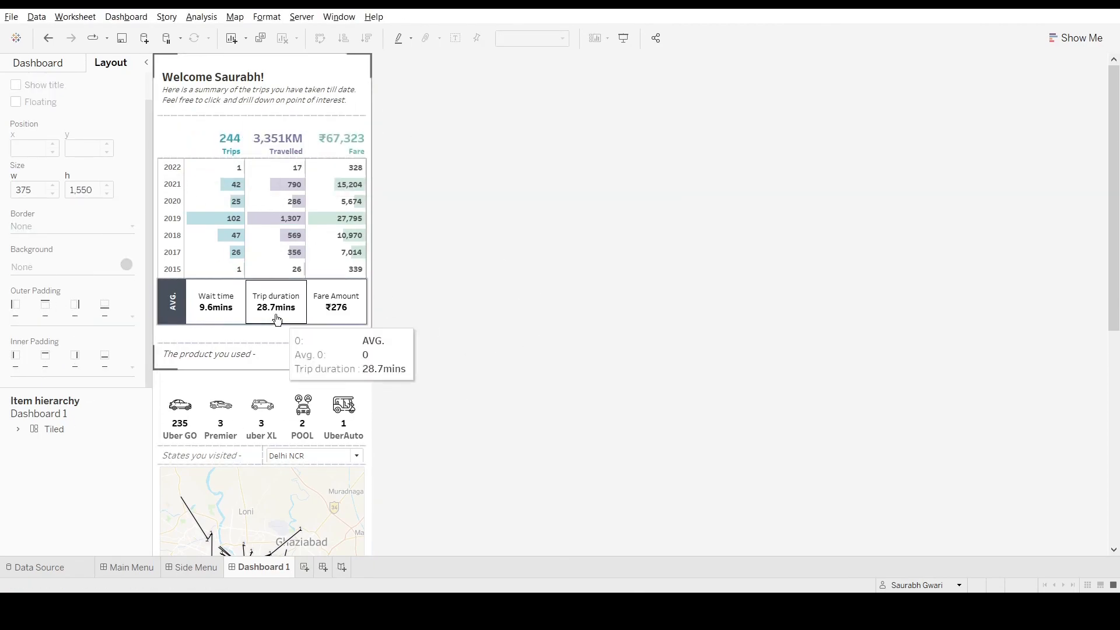
pyautogui.click(194, 305)
pyautogui.click(184, 149)
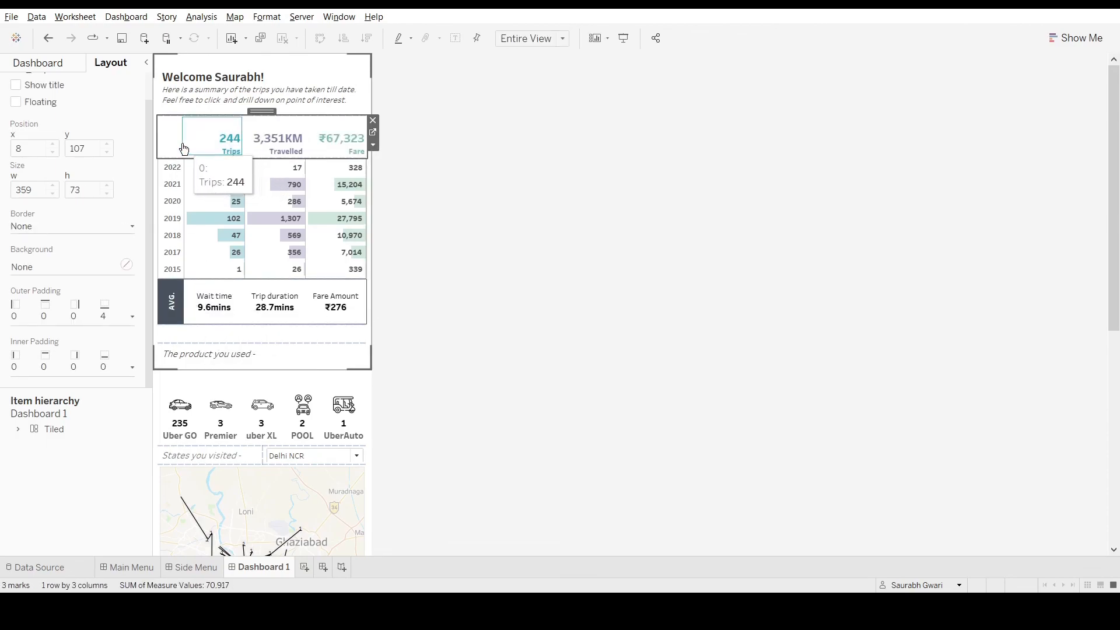
pyautogui.click(534, 298)
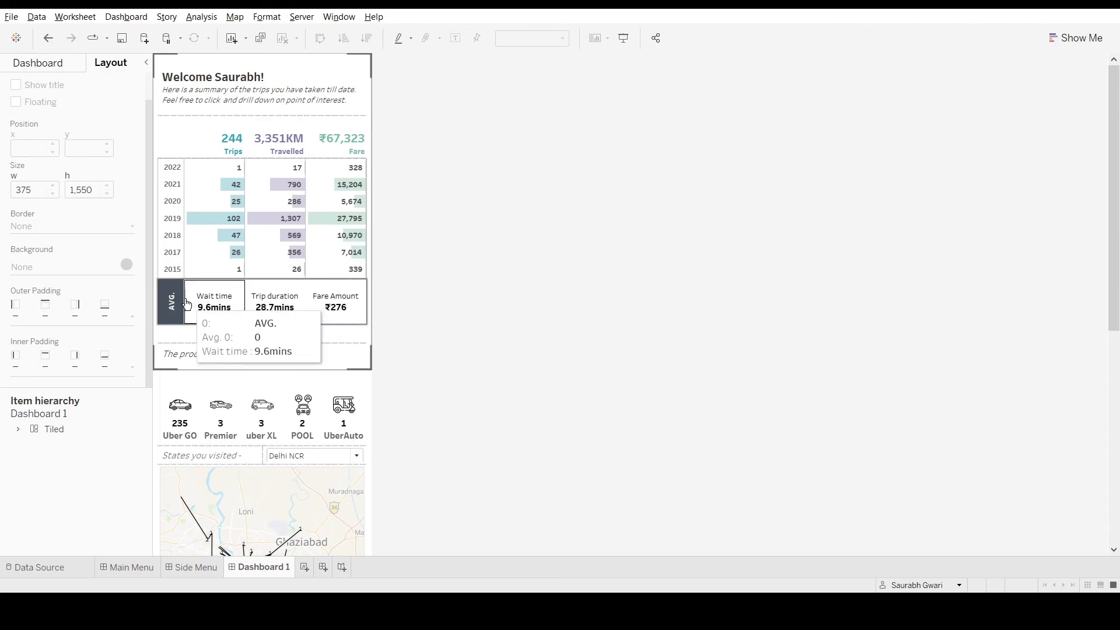
# - Right-align the wait time, trip duration and fare amount labels in the averages strip
pyautogui.click(337, 311)
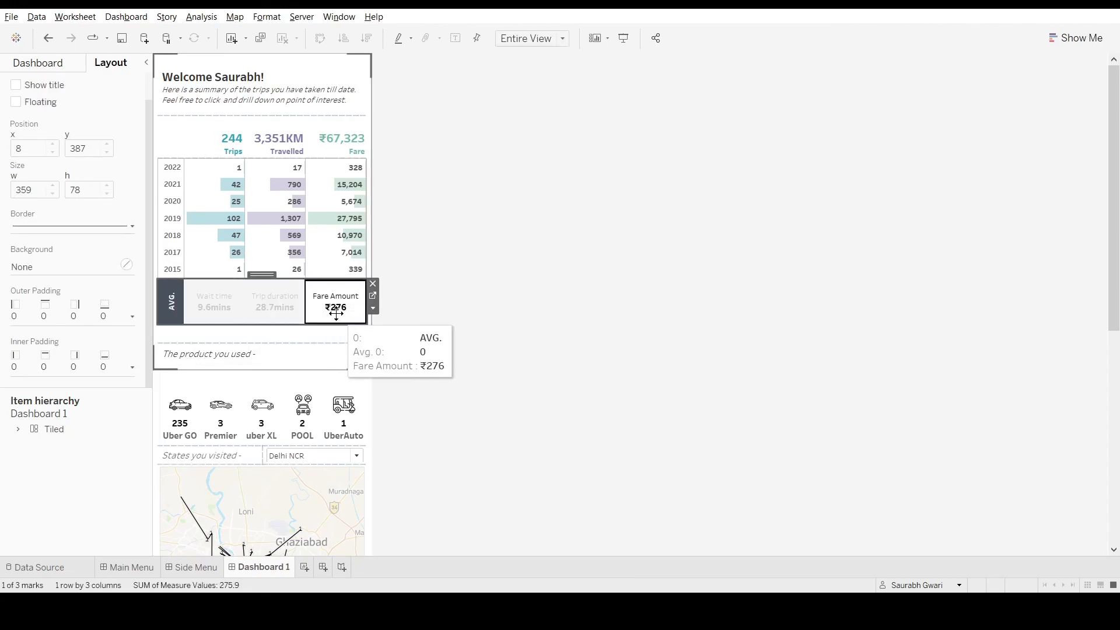
pyautogui.click(337, 312)
pyautogui.click(374, 294)
pyautogui.click(252, 567)
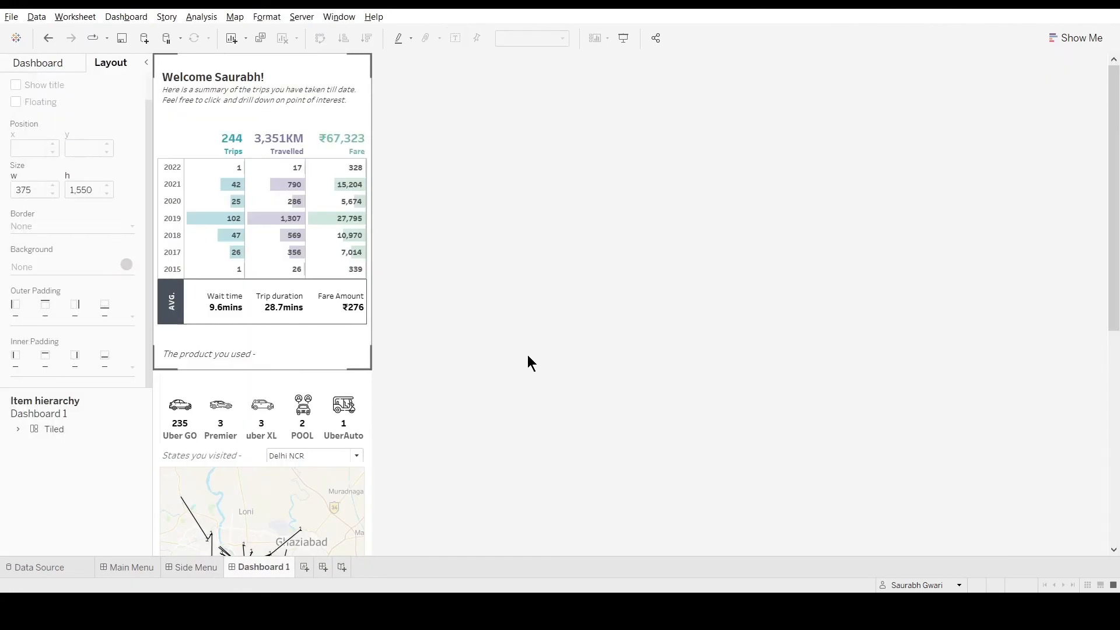
# - Shorten the averages strip by raising its lower edge
pyautogui.click(259, 315)
pyautogui.click(270, 319)
pyautogui.moveTo(270, 323); pyautogui.dragTo(272, 305)
# - Reduce the label font on the 2ndKPIs sheet and change its row header text to "Average"
pyautogui.click(326, 297)
pyautogui.click(372, 295)
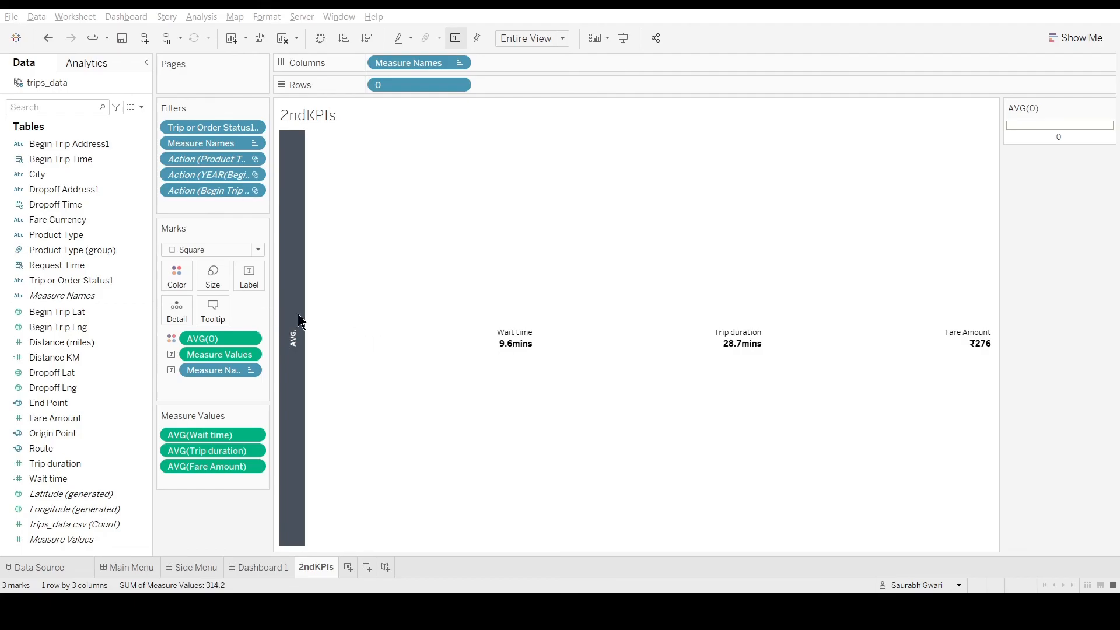
pyautogui.click(299, 384)
pyautogui.click(425, 86)
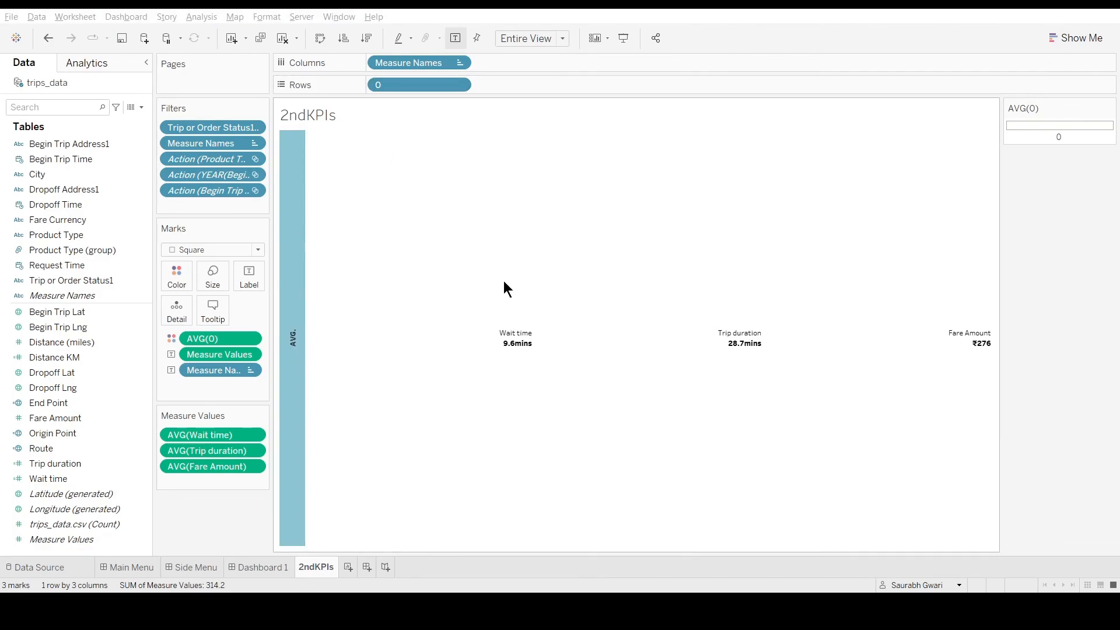
pyautogui.click(582, 311)
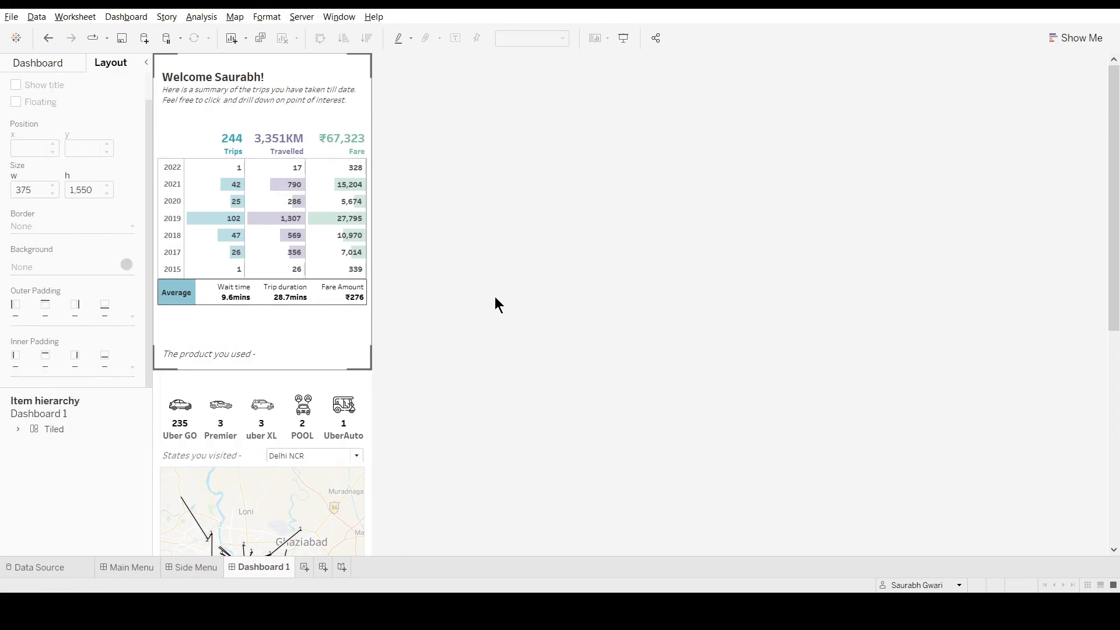
# - Rotate the "Average" header to read vertically, narrow its column and make the averages strip slightly taller
pyautogui.click(392, 304)
pyautogui.moveTo(213, 305); pyautogui.dragTo(182, 298)
pyautogui.click(195, 297)
pyautogui.click(195, 298)
pyautogui.click(173, 296)
pyautogui.click(180, 298)
pyautogui.click(190, 296)
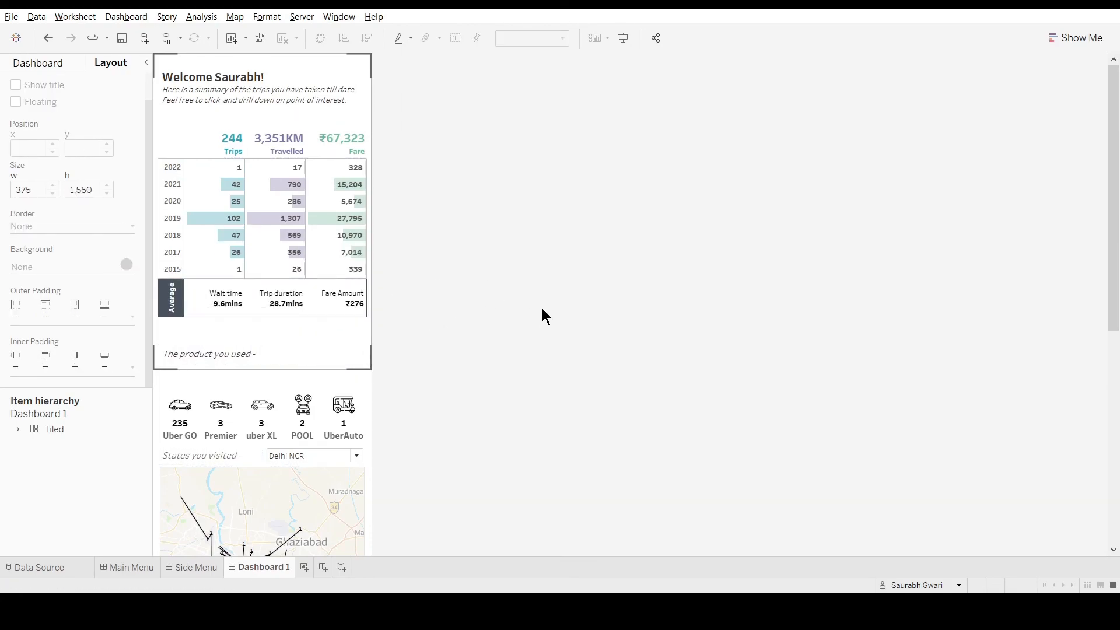
# - Set the yearly table's outer border to None
pyautogui.click(240, 270)
pyautogui.click(465, 316)
pyautogui.click(234, 271)
pyautogui.click(75, 227)
pyautogui.click(561, 341)
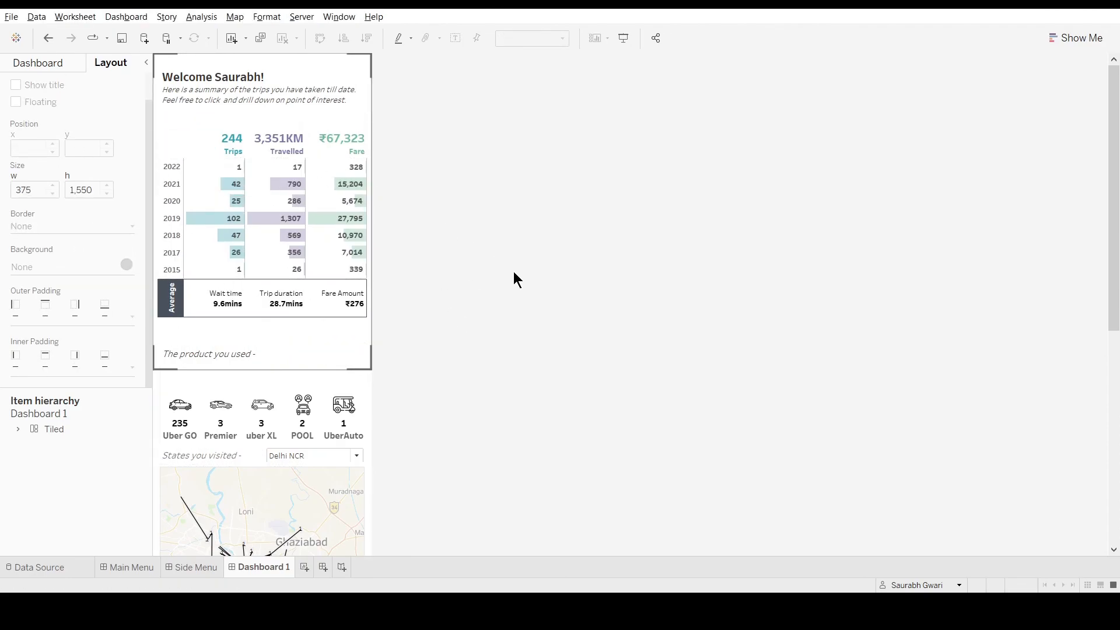
# - Darken the column divider lines between the panes of the KPI summary sheet
pyautogui.click(258, 270)
pyautogui.click(373, 175)
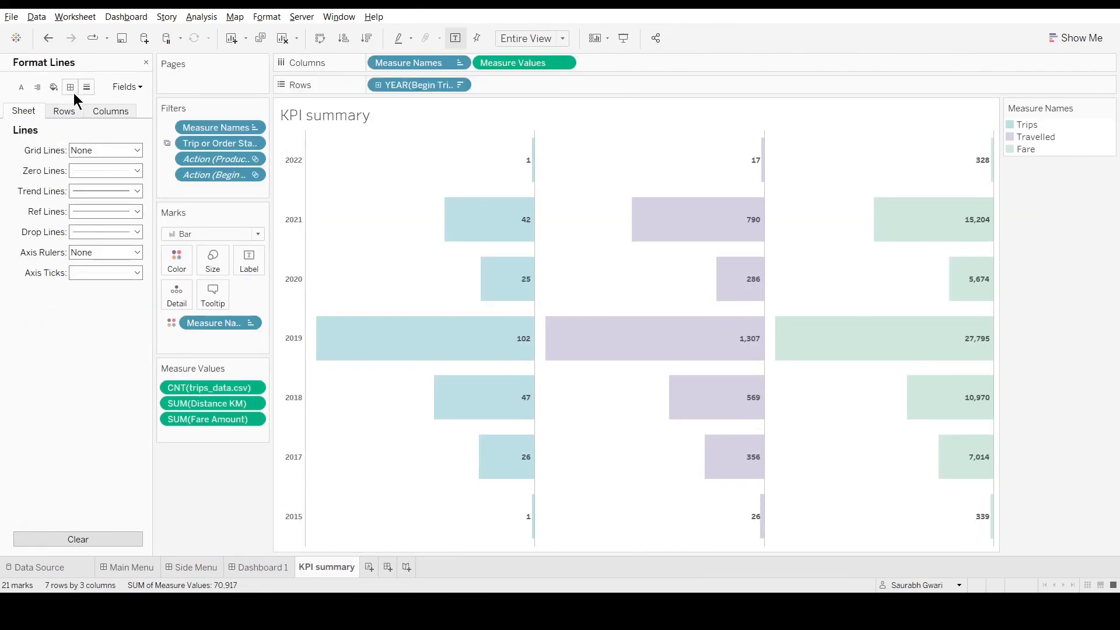
pyautogui.click(66, 90)
pyautogui.click(259, 567)
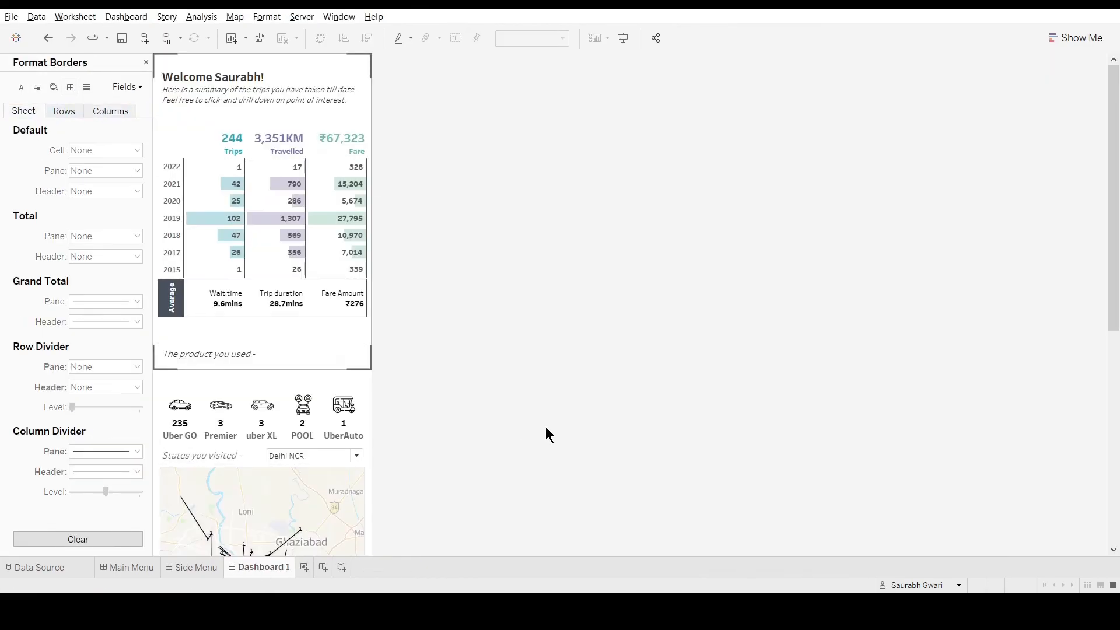
# - Check the line formatting of the KPI totals sheet and undo the last change
pyautogui.click(170, 142)
pyautogui.click(87, 87)
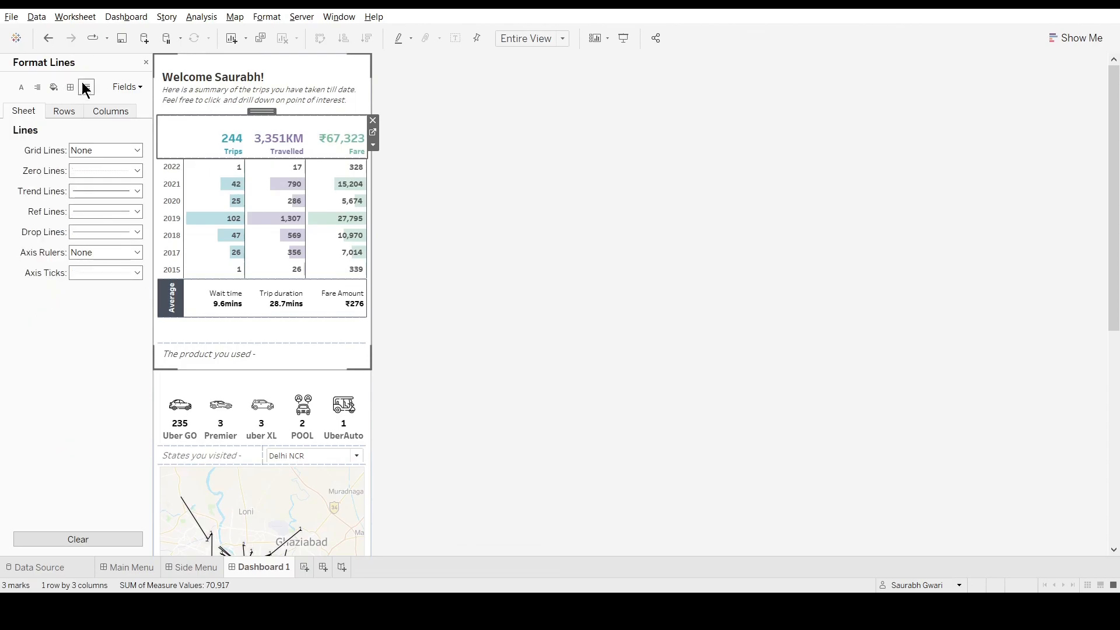
pyautogui.click(146, 63)
pyautogui.click(685, 358)
pyautogui.hotkey('ctrl', 'z')
# - Set the column divider of the KPI summary sheet's panes to None
pyautogui.click(583, 234)
pyautogui.click(205, 174)
pyautogui.click(372, 176)
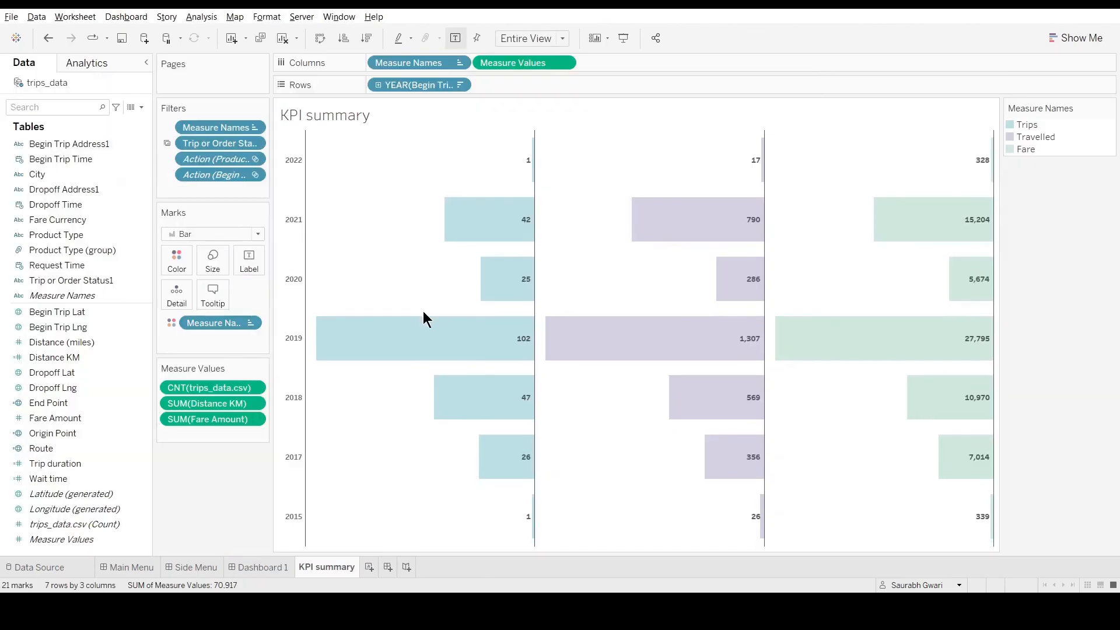
pyautogui.rightClick(423, 311)
pyautogui.click(452, 353)
pyautogui.click(71, 87)
pyautogui.click(137, 451)
pyautogui.click(105, 466)
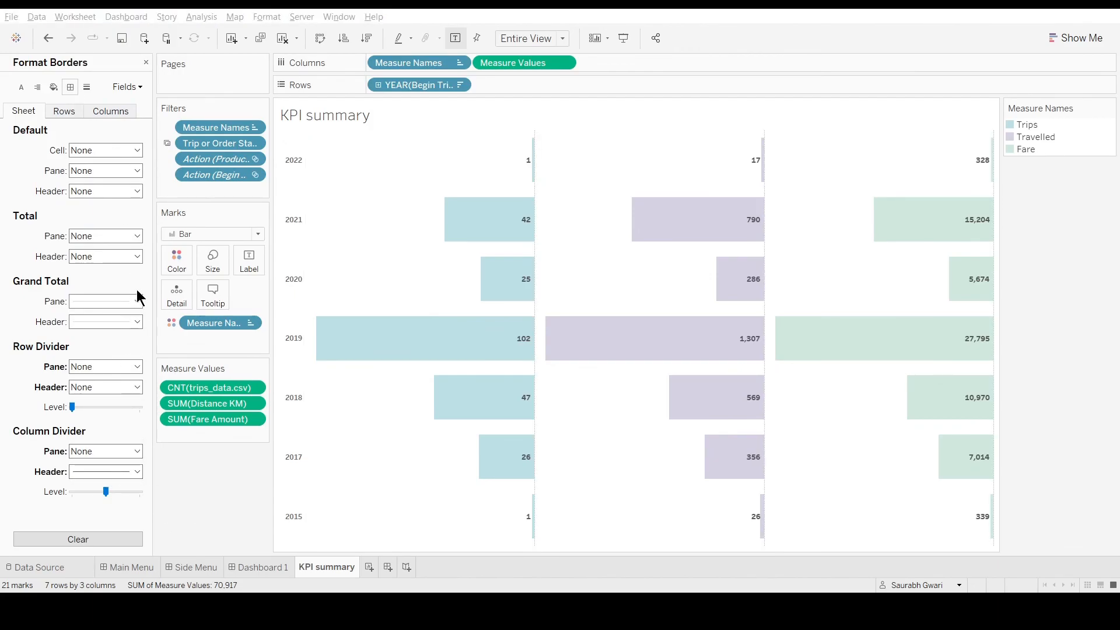
# - Set the KPI summary sheet's zero, trend, reference and drop lines to None
pyautogui.click(78, 411)
pyautogui.click(124, 265)
pyautogui.click(99, 307)
pyautogui.click(87, 88)
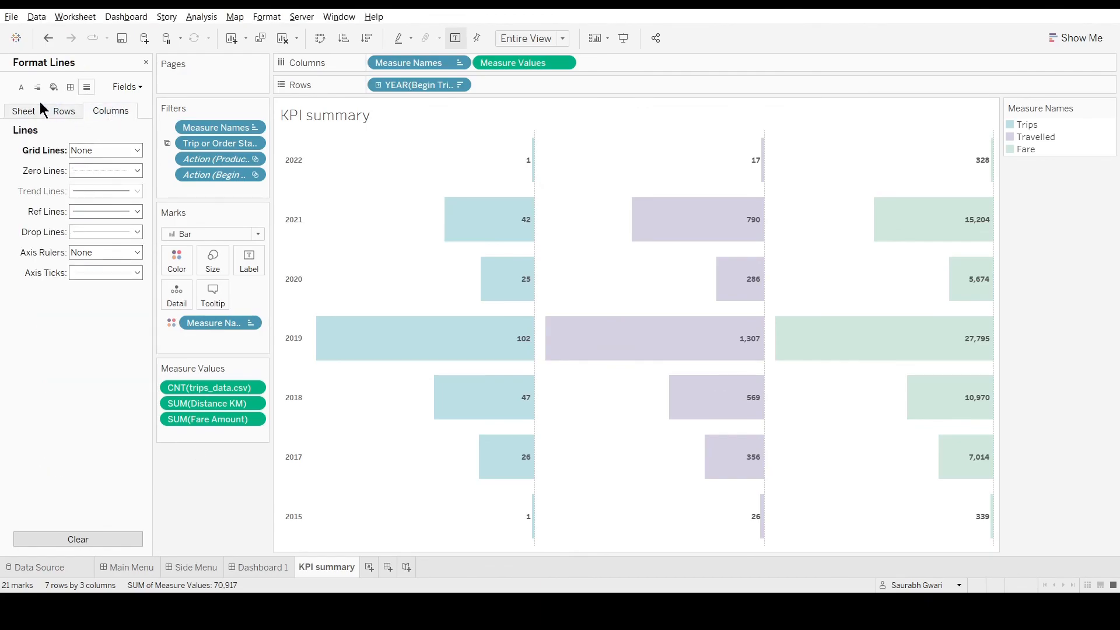
pyautogui.click(88, 185)
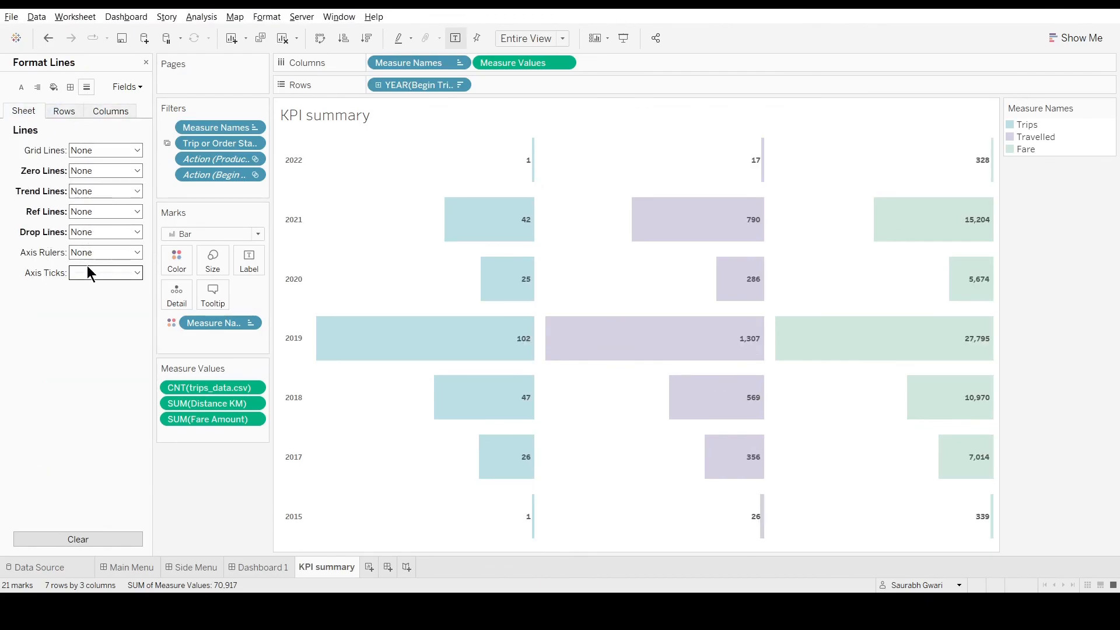
pyautogui.click(146, 62)
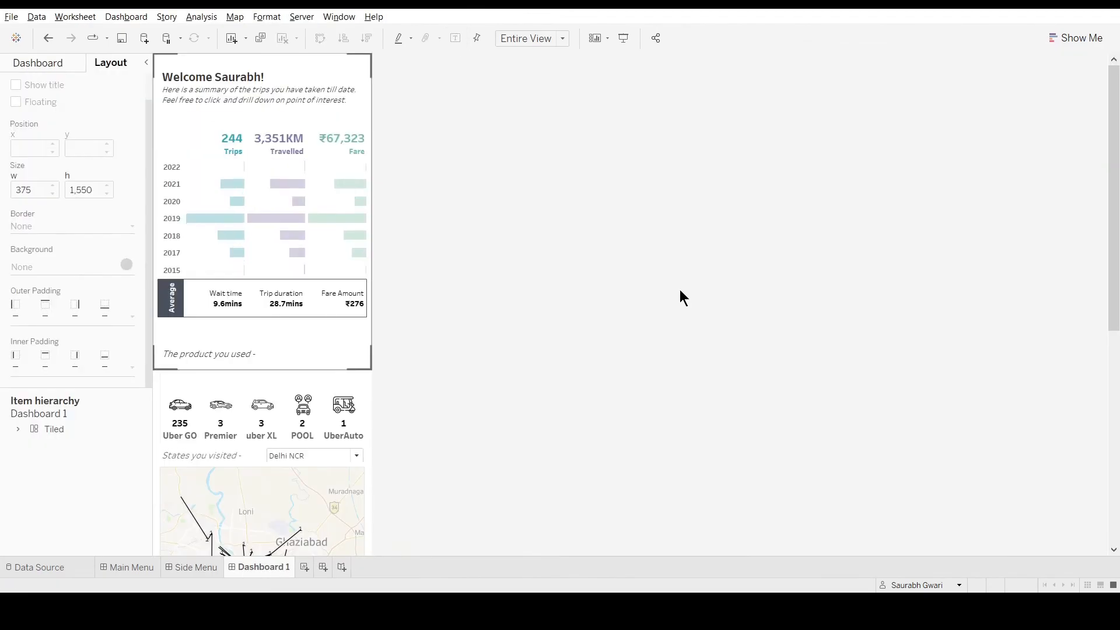
# - Shade the year headers of the yearly table light grey
pyautogui.rightClick(170, 203)
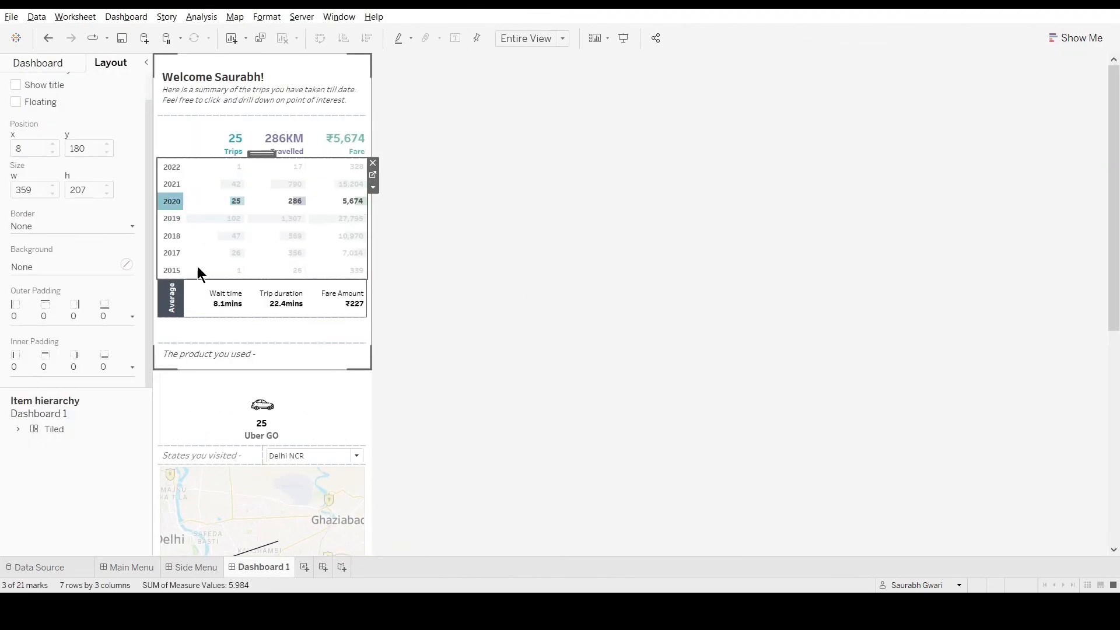
pyautogui.click(197, 266)
pyautogui.click(103, 211)
pyautogui.click(88, 239)
pyautogui.click(202, 210)
pyautogui.click(471, 257)
pyautogui.click(204, 195)
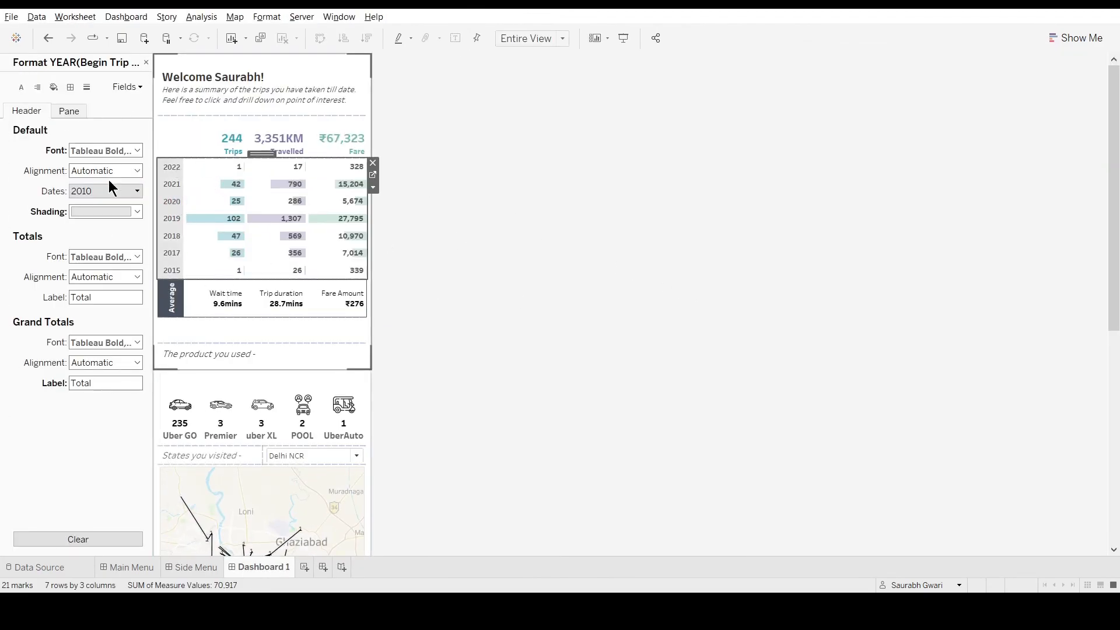
pyautogui.click(146, 63)
pyautogui.click(613, 250)
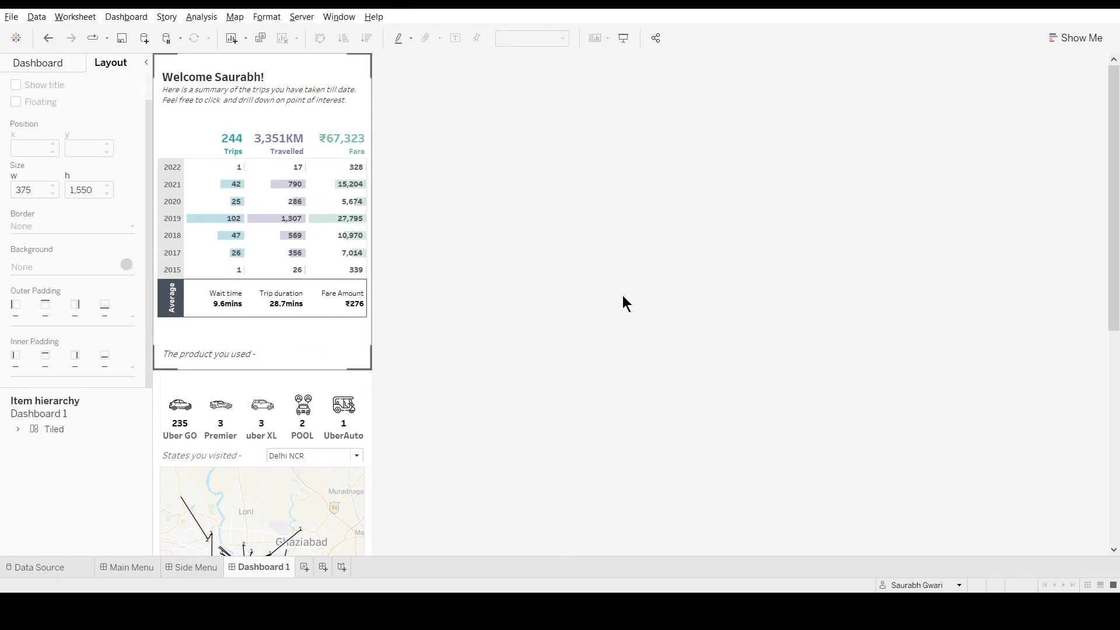
pyautogui.click(324, 201)
pyautogui.click(379, 174)
pyautogui.click(260, 567)
pyautogui.click(577, 378)
# - Tighten the blank space between the averages strip and the product section, making the strip slightly taller
pyautogui.click(280, 333)
pyautogui.press('Delete')
pyautogui.click(272, 349)
pyautogui.press('Delete')
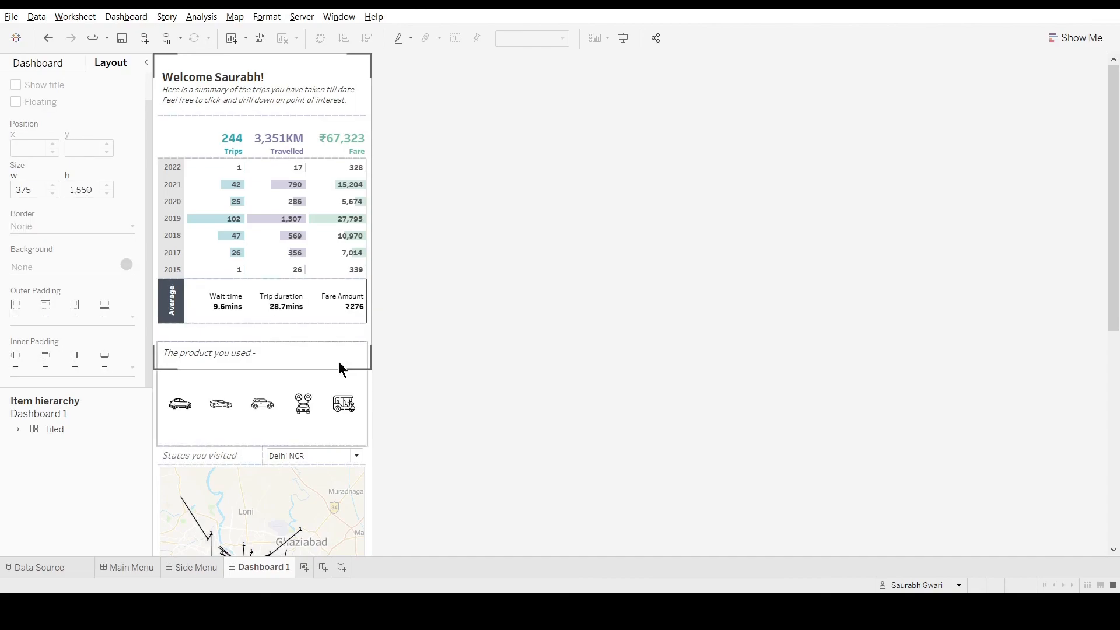
pyautogui.click(252, 354)
pyautogui.click(282, 105)
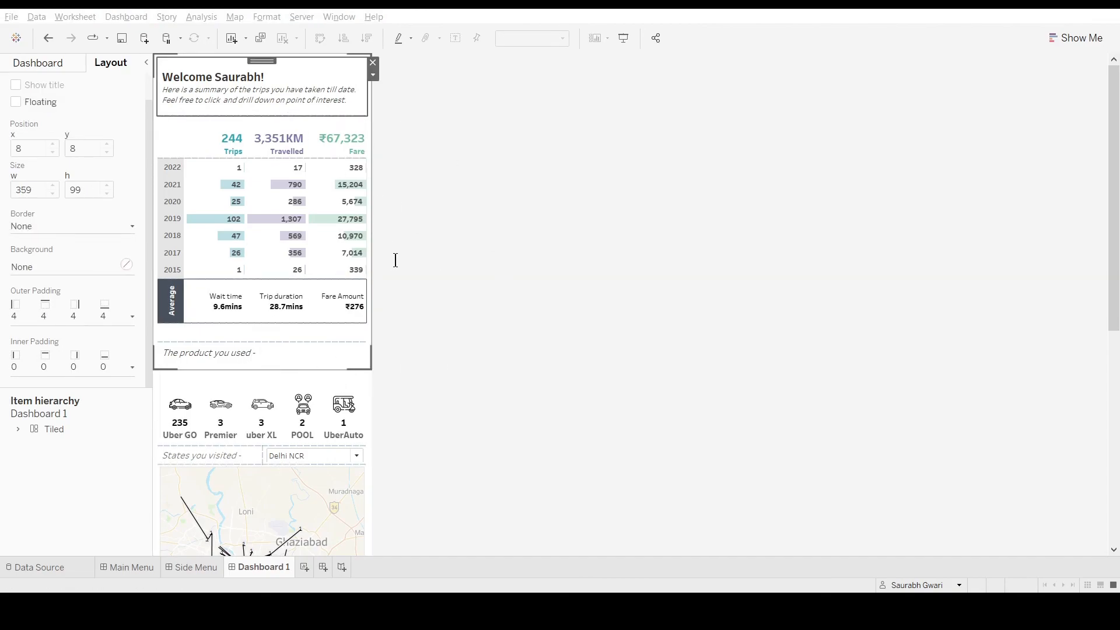
pyautogui.click(221, 347)
pyautogui.click(405, 386)
# - Bring the labels closer to the icons on the Product Used sheet and underline "The product you used -"
pyautogui.click(299, 382)
pyautogui.click(373, 359)
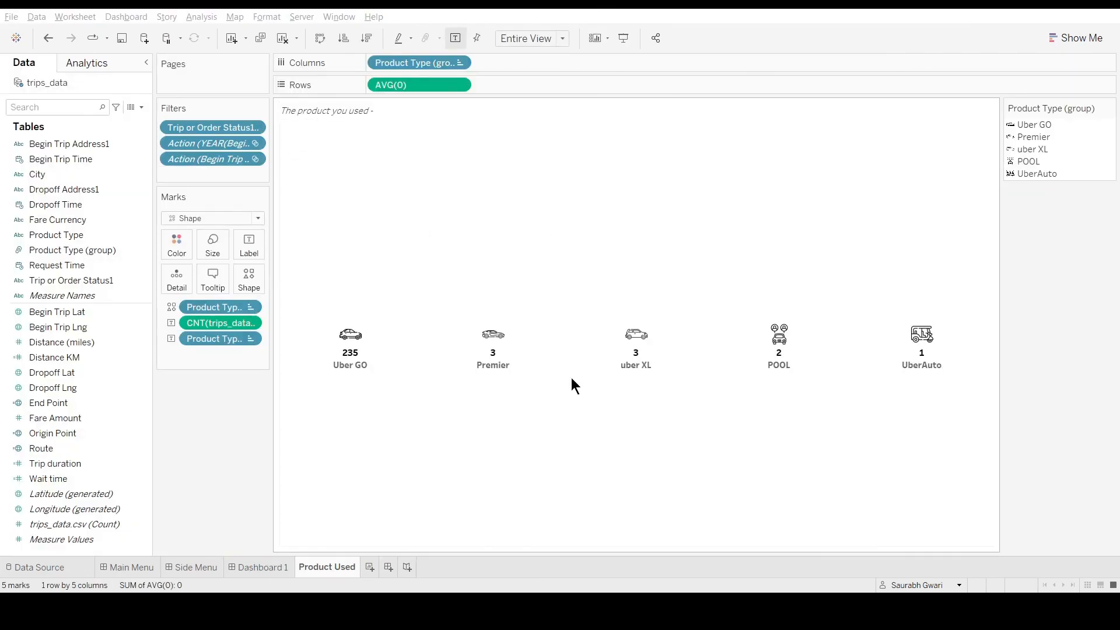
pyautogui.click(265, 566)
pyautogui.click(295, 347)
pyautogui.click(396, 373)
# - Move the city filter beneath the "States you visited -" text and shrink it to a slim row
pyautogui.scroll(-1, 254, 409)
pyautogui.click(313, 416)
pyautogui.moveTo(315, 393); pyautogui.dragTo(263, 428)
pyautogui.click(433, 418)
pyautogui.scroll(-1, 432, 417)
pyautogui.moveTo(265, 495); pyautogui.dragTo(260, 383)
# - Insert a blank spacer between the product icons and the "States you visited -" text
pyautogui.click(37, 63)
pyautogui.moveTo(106, 426); pyautogui.dragTo(254, 339)
pyautogui.click(402, 344)
# - Underline the "States you visited -" text above the city filter
pyautogui.scroll(-2, 215, 285)
pyautogui.doubleClick(222, 262)
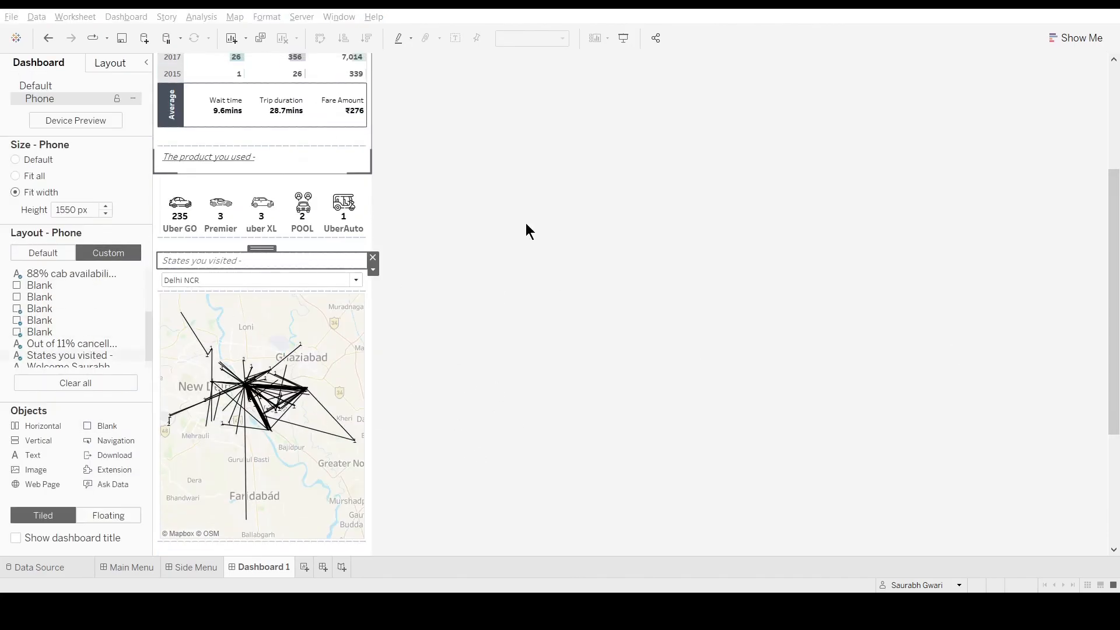
pyautogui.click(640, 379)
pyautogui.click(377, 314)
# - Shorten the "88% cab availability!" text box slightly by raising its lower edge
pyautogui.scroll(4, 642, 251)
pyautogui.moveTo(1117, 205); pyautogui.dragTo(1115, 420)
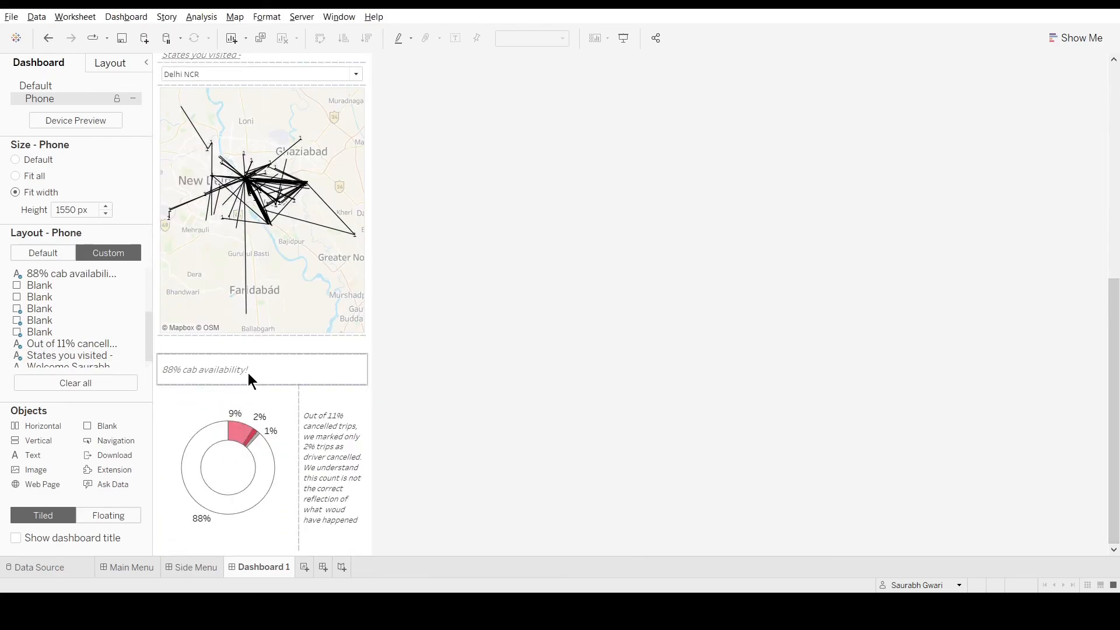
pyautogui.moveTo(279, 381); pyautogui.dragTo(275, 370)
pyautogui.click(478, 388)
pyautogui.moveTo(1116, 377); pyautogui.dragTo(1113, 139)
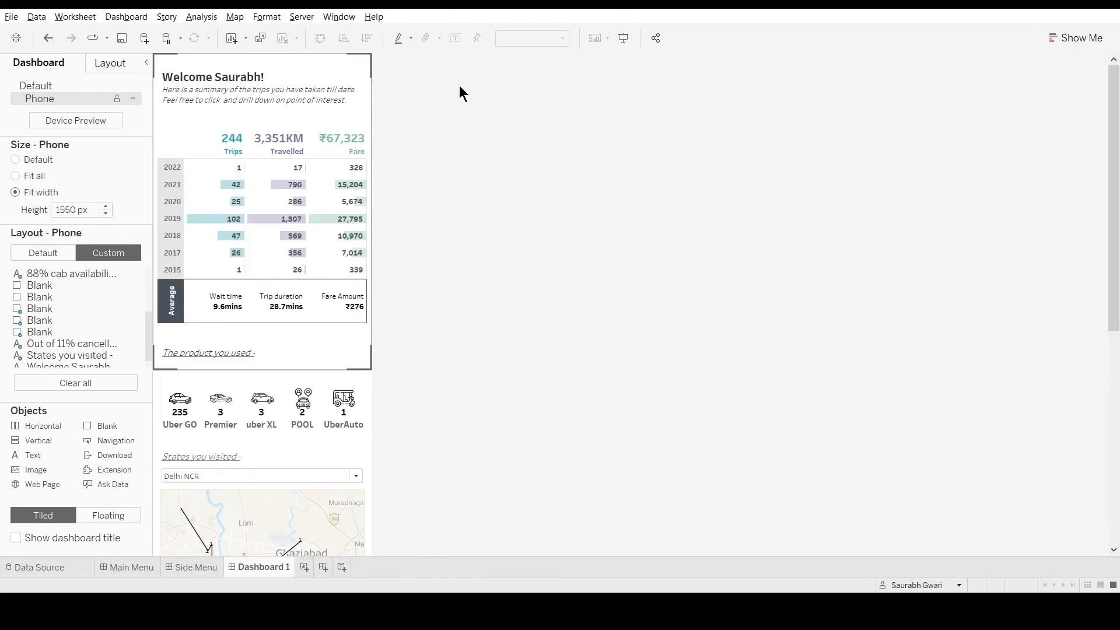
# - Look at the Side Menu dashboard and give Dashboard 1's main tiled container a light grey background
pyautogui.click(150, 570)
pyautogui.click(195, 574)
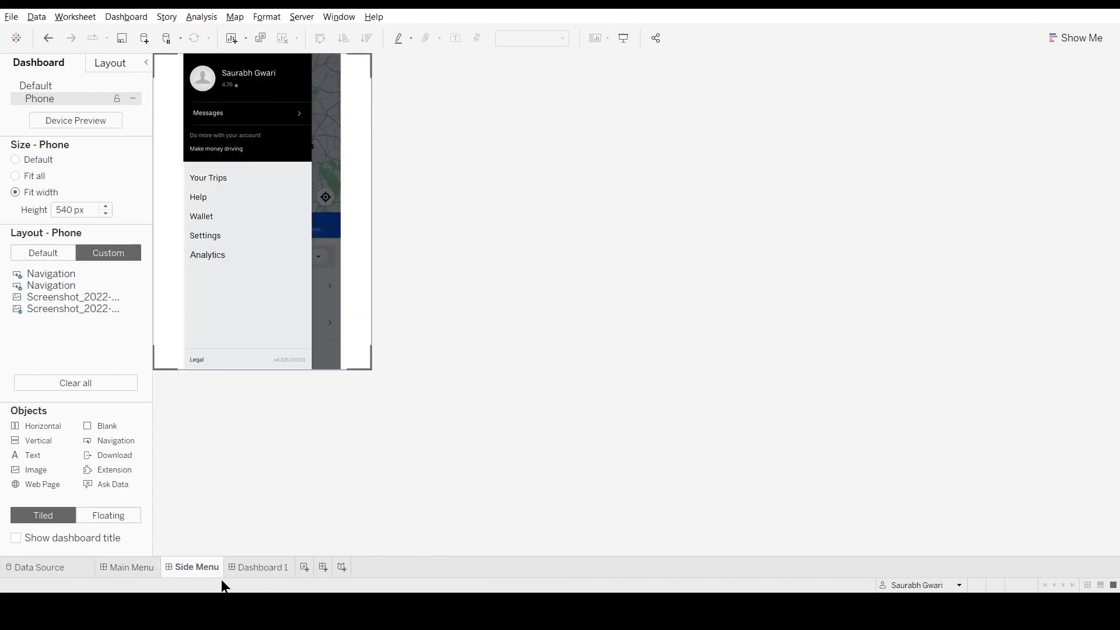
pyautogui.click(261, 575)
pyautogui.click(369, 78)
pyautogui.click(110, 63)
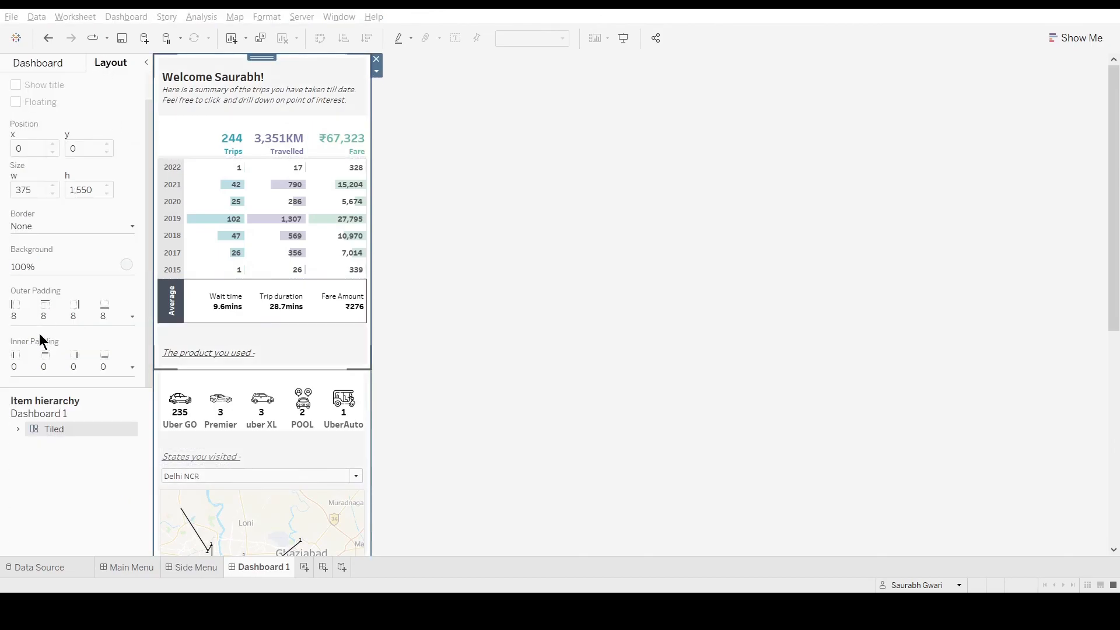
# - Shade the KPI totals worksheet light grey to match the dashboard background
pyautogui.click(173, 139)
pyautogui.click(372, 135)
pyautogui.click(256, 567)
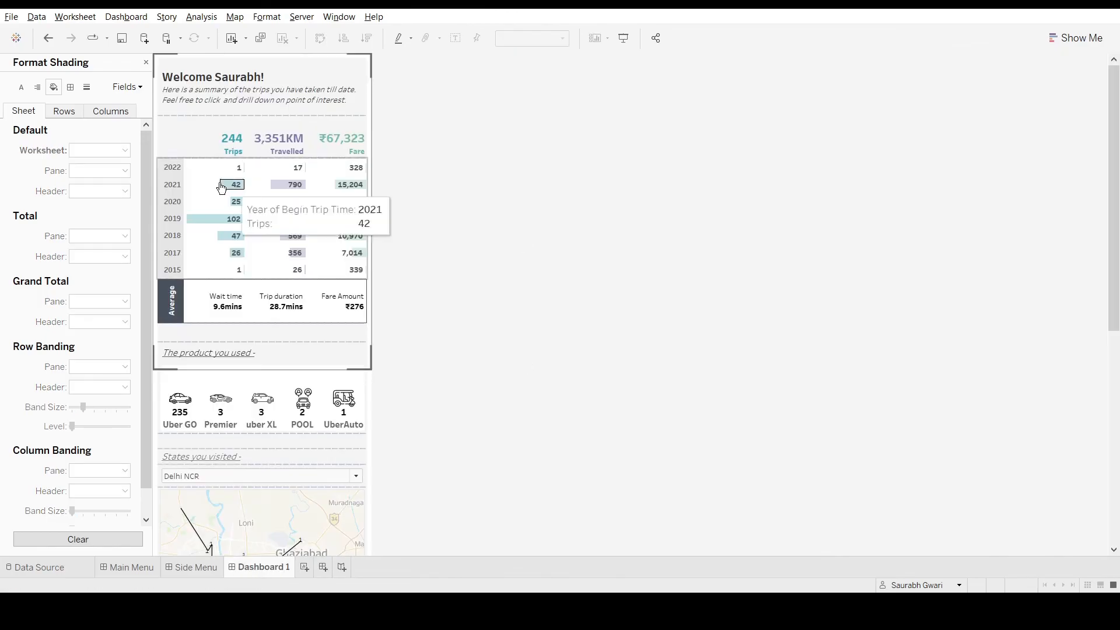
# - Set the yearly table's worksheet shading to the same light grey as the dashboard
pyautogui.click(170, 186)
pyautogui.rightClick(169, 189)
pyautogui.click(218, 257)
pyautogui.click(53, 87)
pyautogui.click(95, 151)
pyautogui.click(94, 257)
pyautogui.click(569, 315)
pyautogui.click(198, 187)
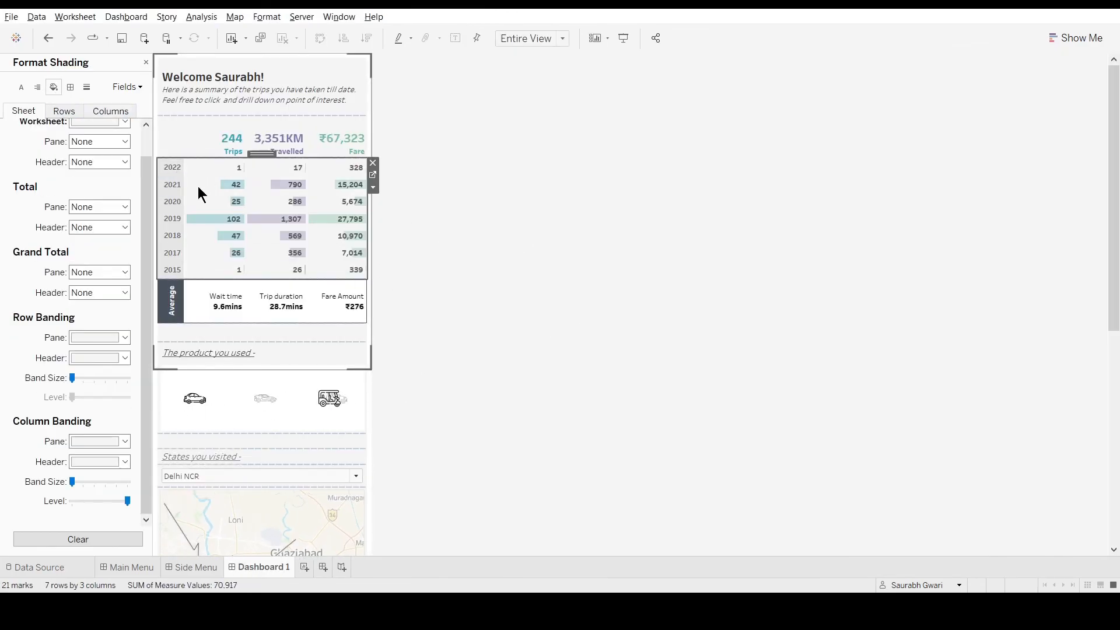
# - Set the averages worksheet's row banding pane shading to None and check its column shading options
pyautogui.click(205, 303)
pyautogui.click(213, 309)
pyautogui.click(333, 340)
pyautogui.click(273, 303)
pyautogui.scroll(2, 38, 201)
pyautogui.click(111, 112)
pyautogui.click(24, 111)
pyautogui.click(72, 112)
pyautogui.click(24, 111)
pyautogui.click(99, 367)
pyautogui.click(93, 473)
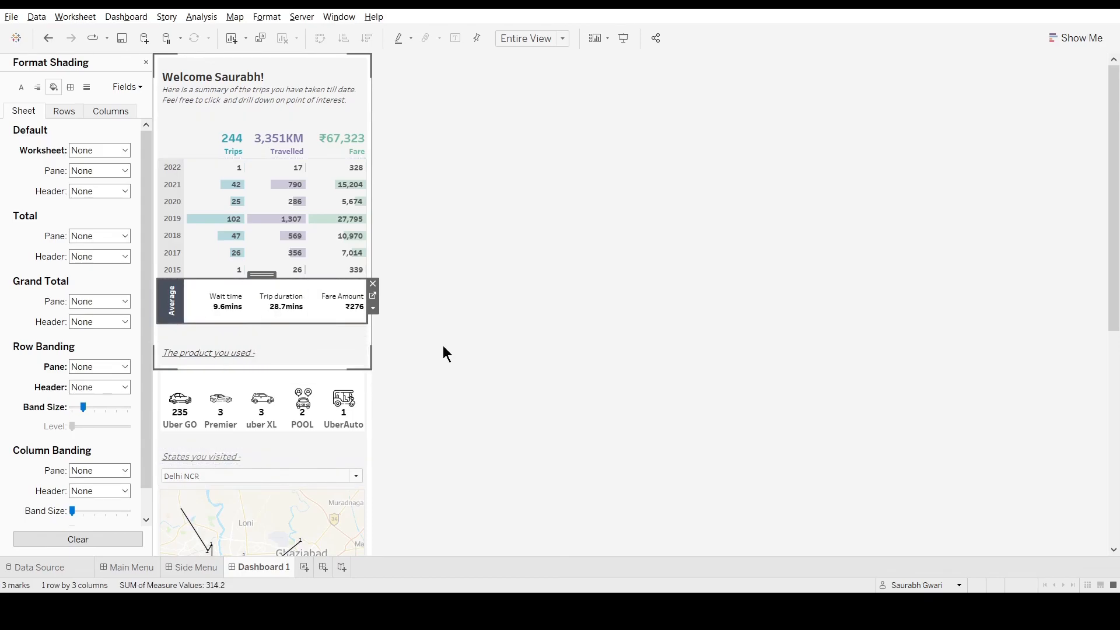
pyautogui.click(372, 296)
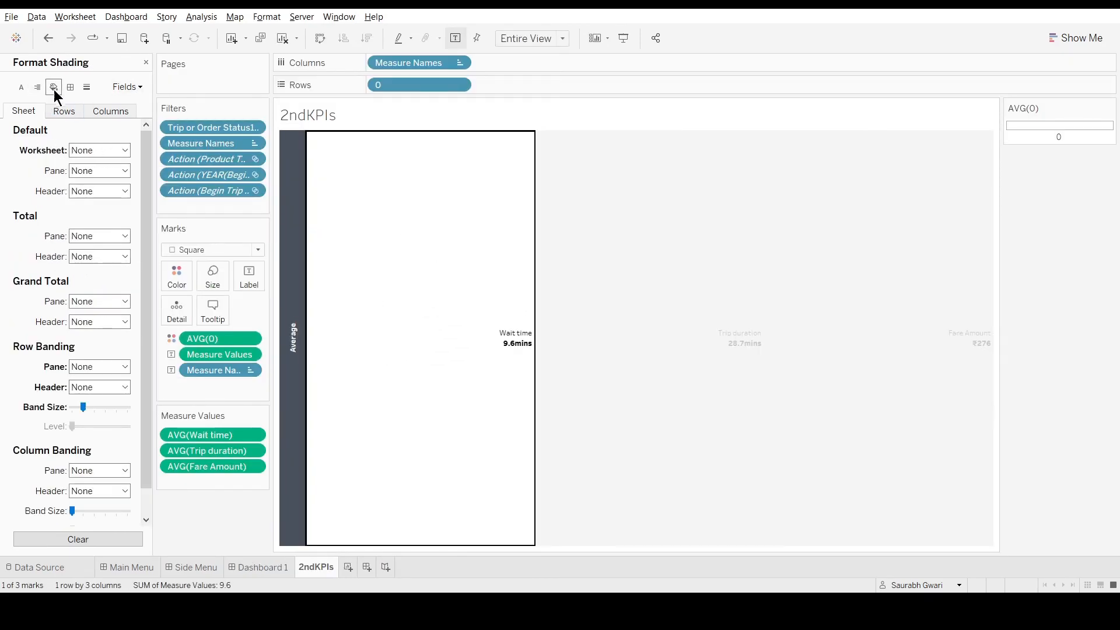
pyautogui.click(111, 110)
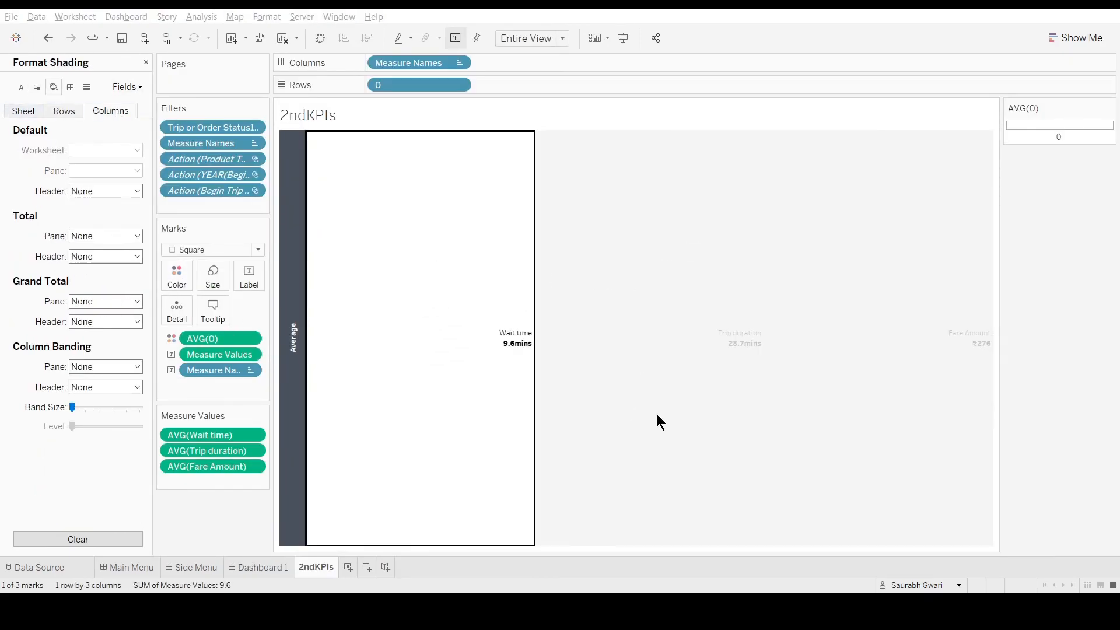
pyautogui.click(261, 567)
# - Change the yearly KPI summary table's worksheet shading to white
pyautogui.click(356, 306)
pyautogui.click(505, 218)
pyautogui.click(210, 187)
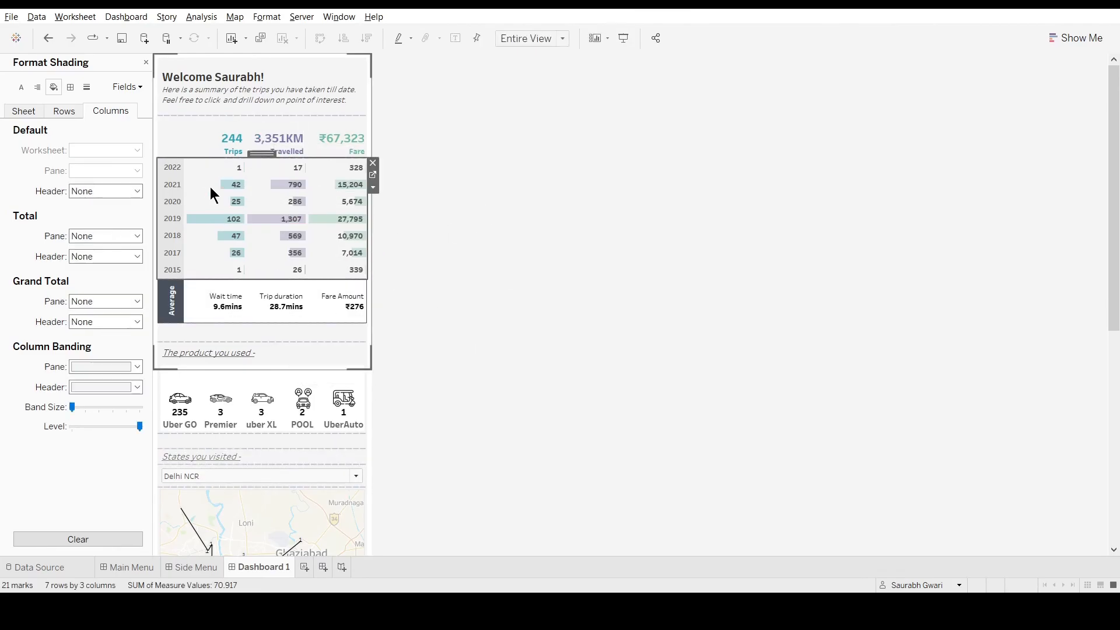
pyautogui.click(372, 174)
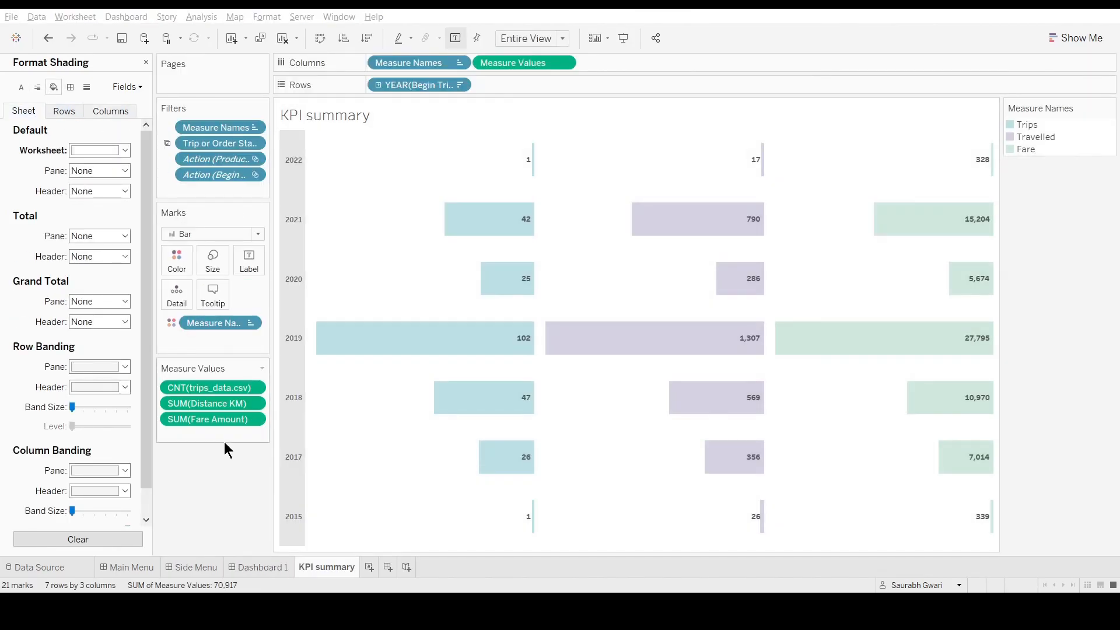
pyautogui.click(262, 567)
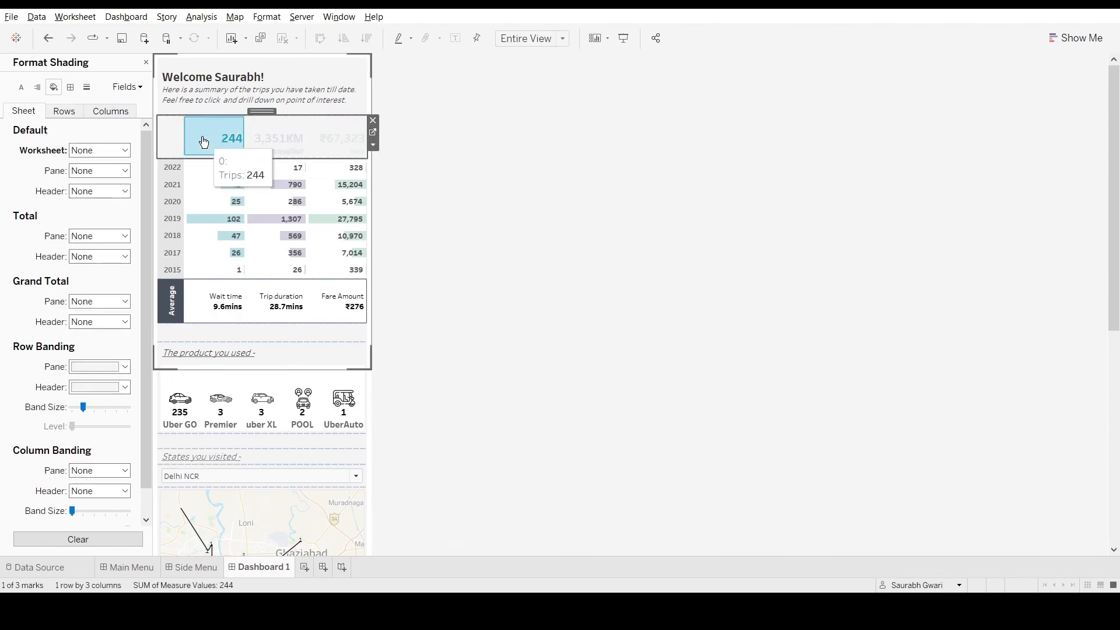
# - Shade the KPI_Trips worksheet white and its row header light grey, and close the formatting options on Dashboard 1
pyautogui.click(373, 132)
pyautogui.click(92, 183)
pyautogui.rightClick(286, 321)
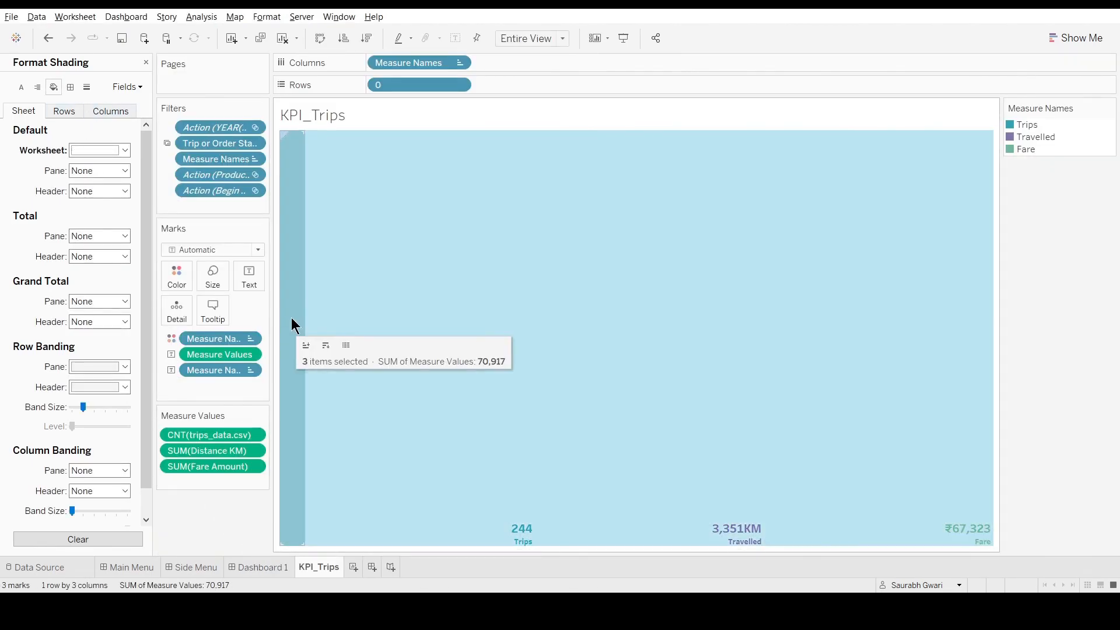
pyautogui.click(322, 425)
pyautogui.click(105, 211)
pyautogui.click(94, 240)
pyautogui.click(261, 567)
pyautogui.click(195, 143)
pyautogui.click(145, 62)
pyautogui.click(593, 241)
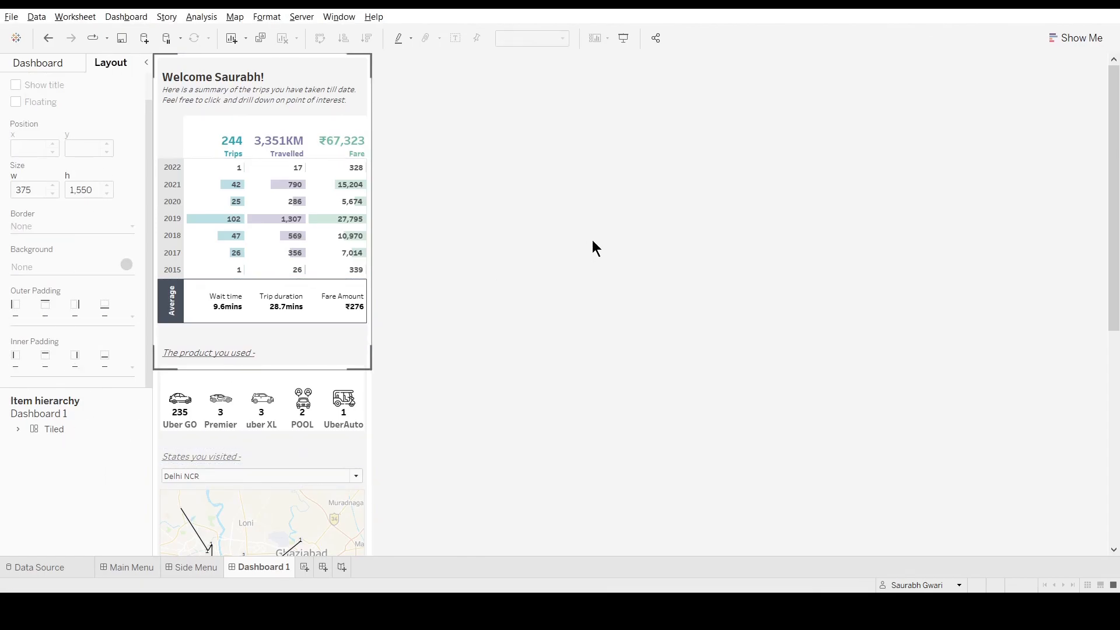
# - Lighten the shading of the year headers in the yearly table to match the dashboard's light grey
pyautogui.scroll(-1, 401, 371)
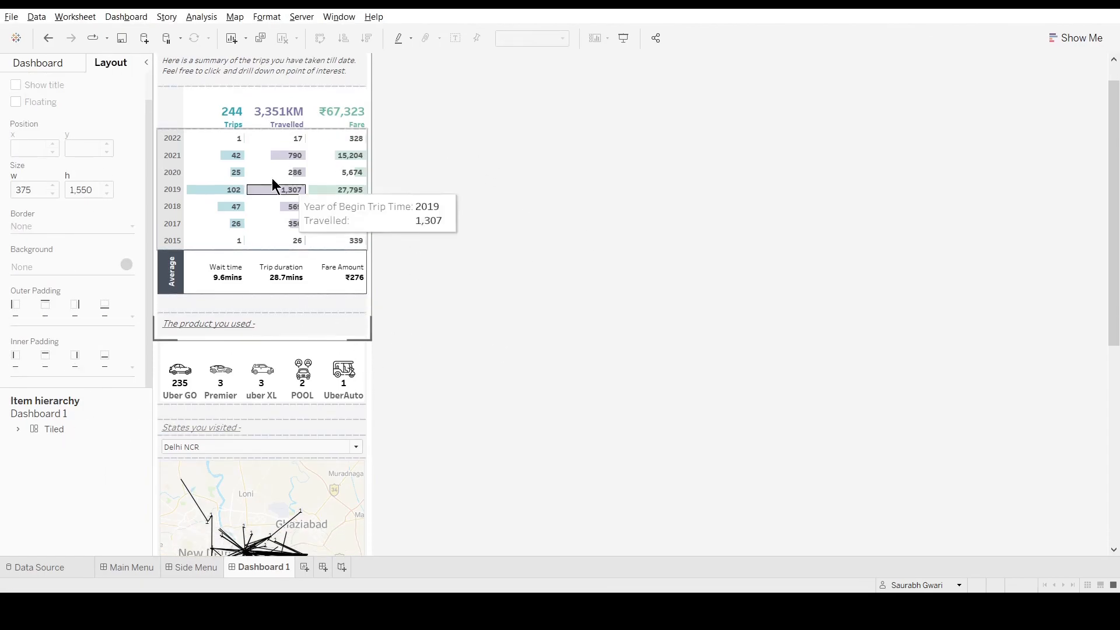
pyautogui.rightClick(163, 137)
pyautogui.click(198, 193)
pyautogui.click(556, 245)
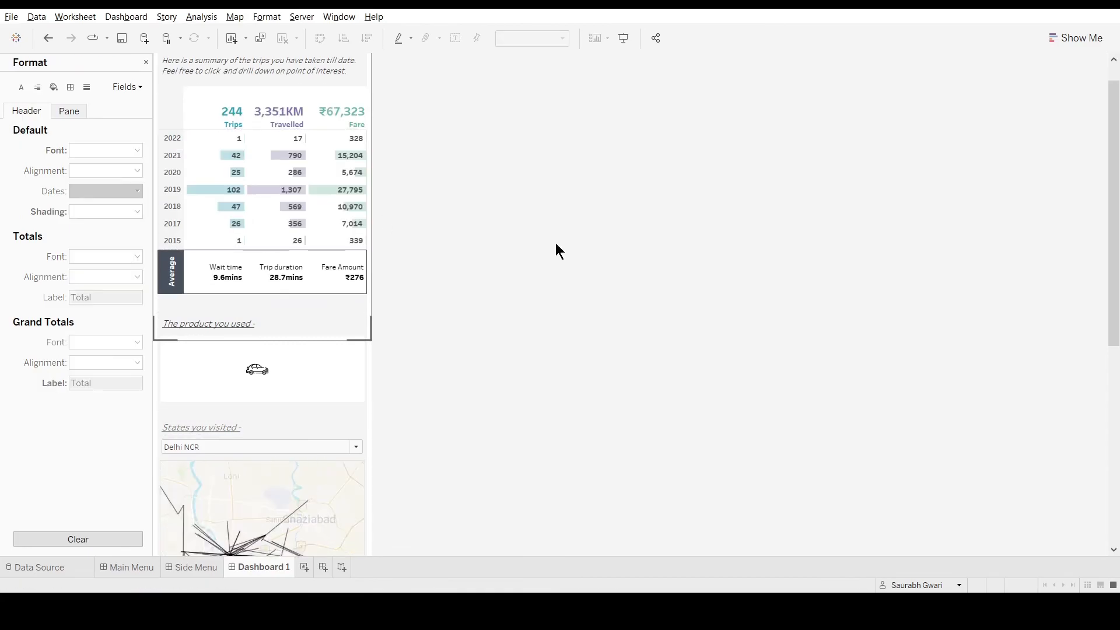
pyautogui.scroll(1, 556, 245)
pyautogui.scroll(-3, 262, 304)
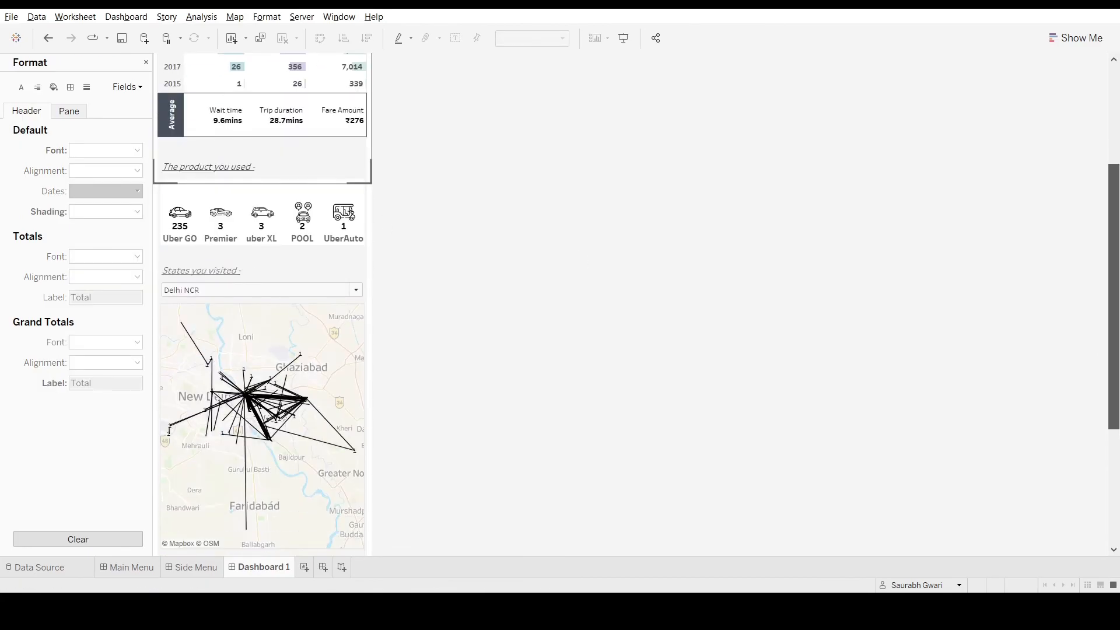
# - Slightly enlarge the label text for wait time, trip duration and fare amount in the 2ndKPIs worksheet
pyautogui.click(340, 121)
pyautogui.click(373, 111)
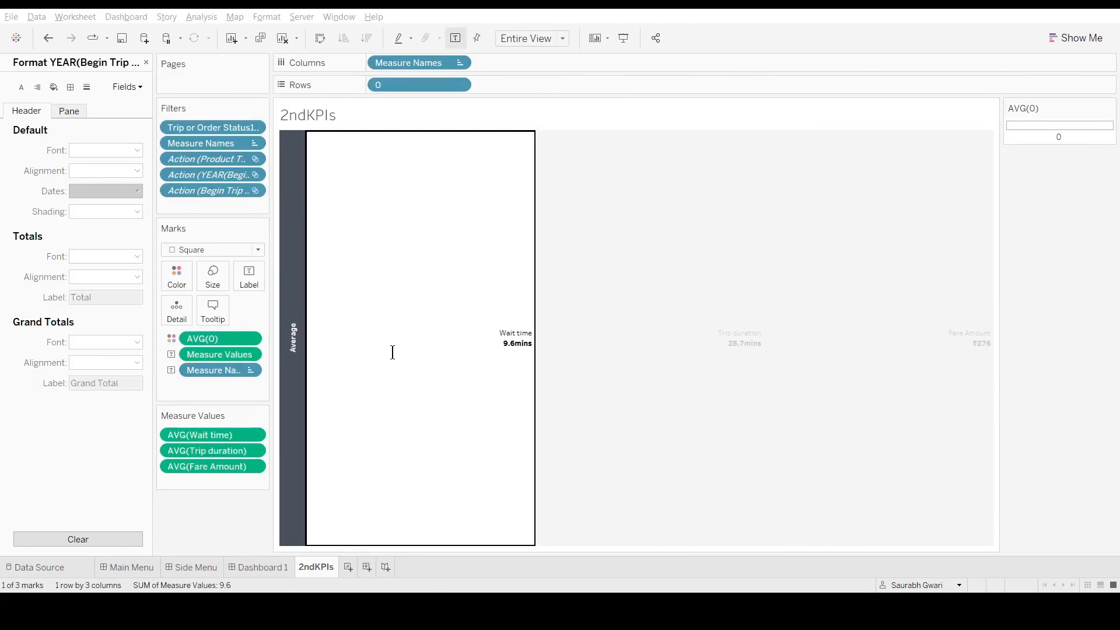
pyautogui.click(263, 567)
pyautogui.scroll(3, 460, 218)
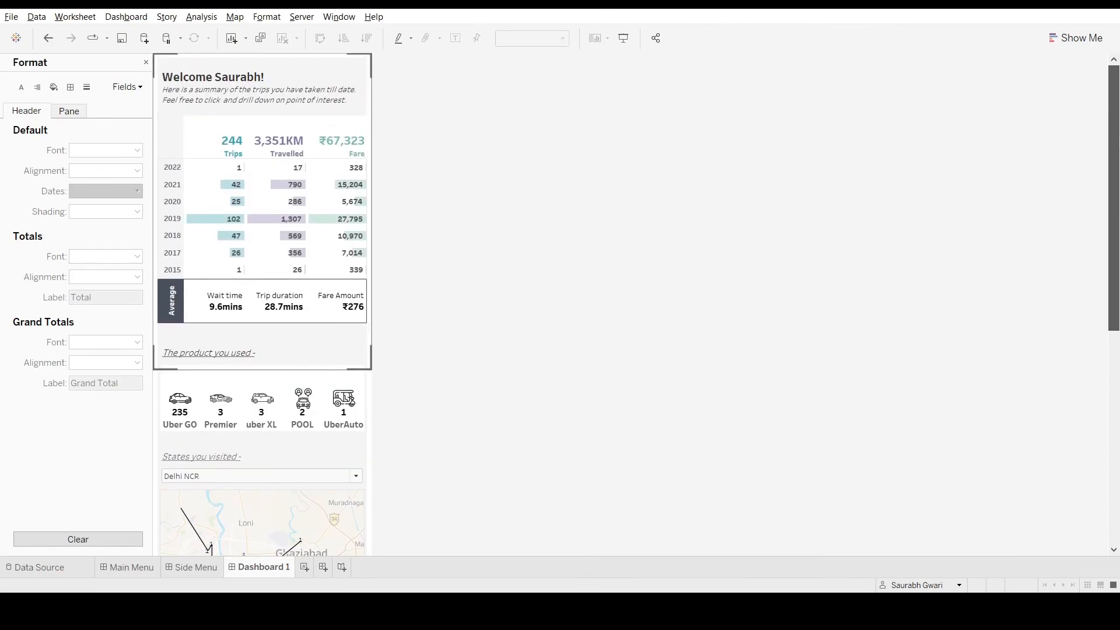
# - Set the Product Used worksheet's shading to None so the dashboard's grey background shows through
pyautogui.scroll(-3, 244, 162)
pyautogui.click(244, 163)
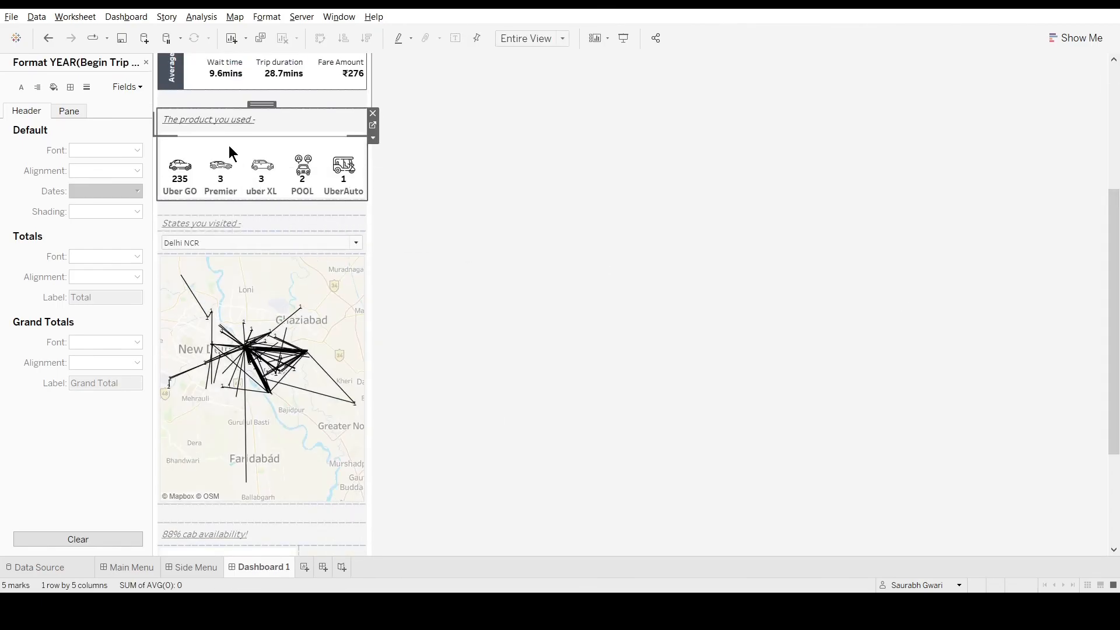
pyautogui.click(54, 87)
pyautogui.click(488, 212)
pyautogui.scroll(3, 616, 210)
# - Compare the appearance of the Main Menu, Side Menu and Dashboard 1 pages
pyautogui.click(136, 567)
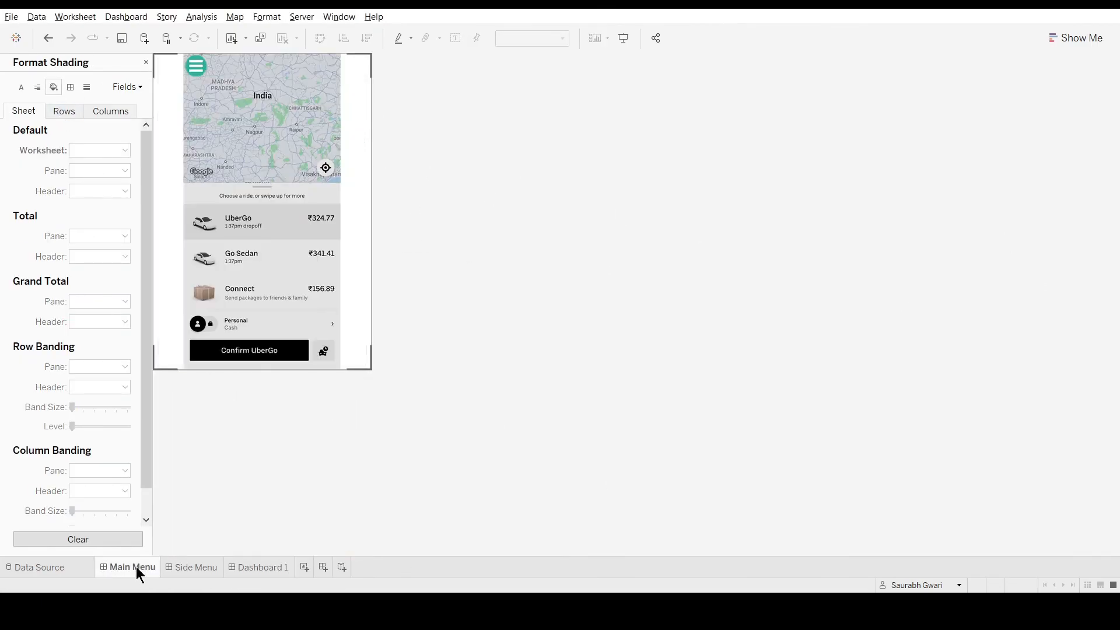
pyautogui.click(192, 565)
pyautogui.click(123, 572)
pyautogui.click(250, 566)
pyautogui.click(135, 568)
pyautogui.click(261, 568)
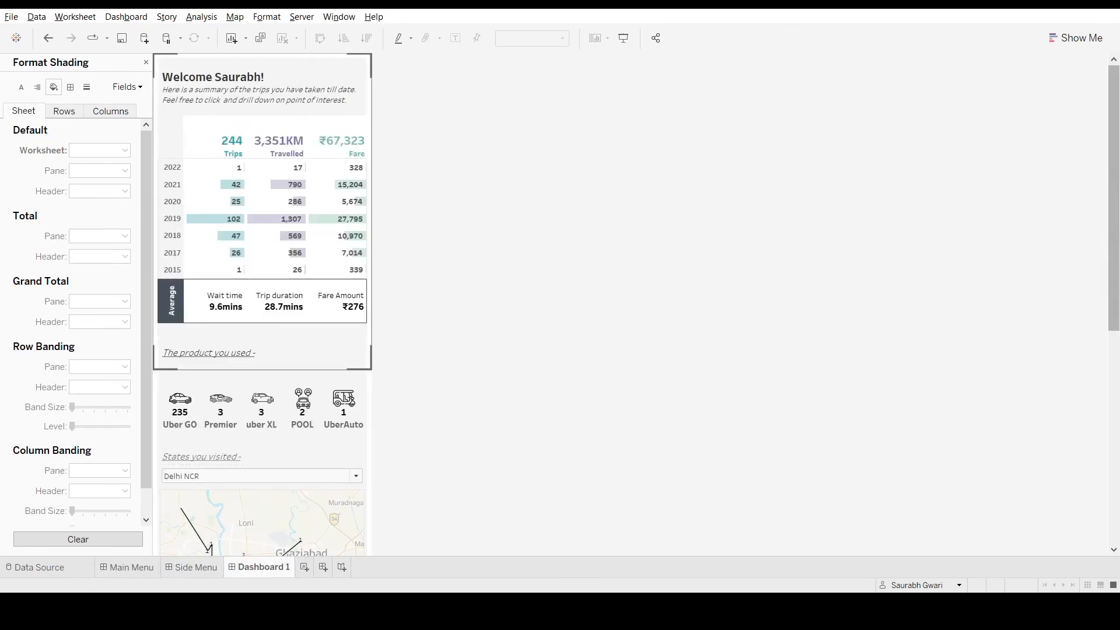
# - Restyle the "88% cab availability!" and "States you visited -" headings as bold upright text without underline
pyautogui.scroll(-5, 308, 181)
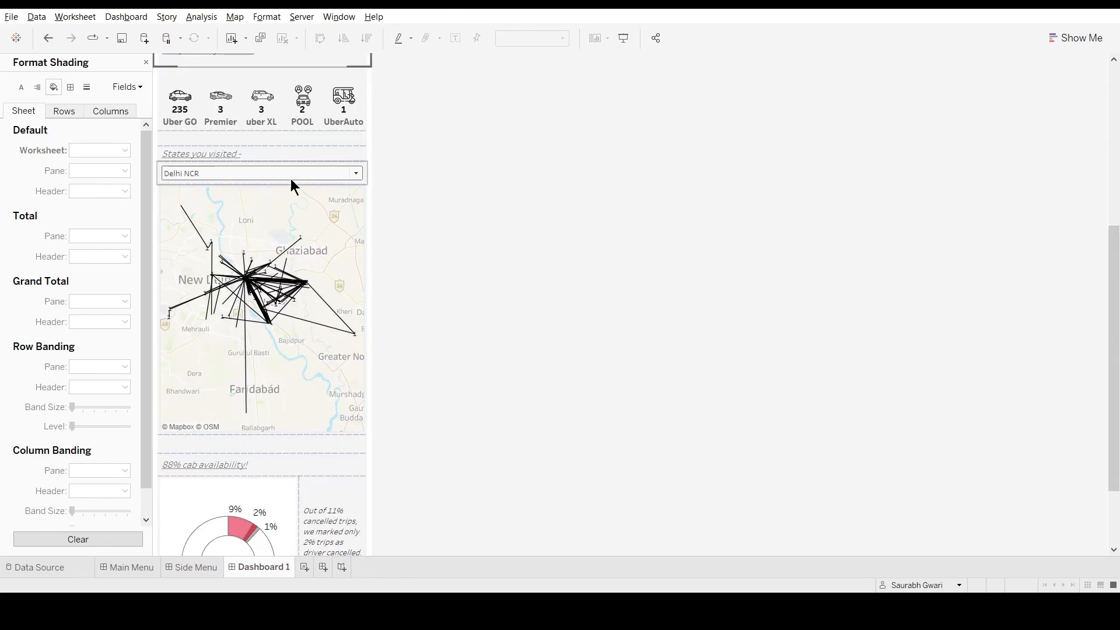
pyautogui.scroll(-2, 302, 353)
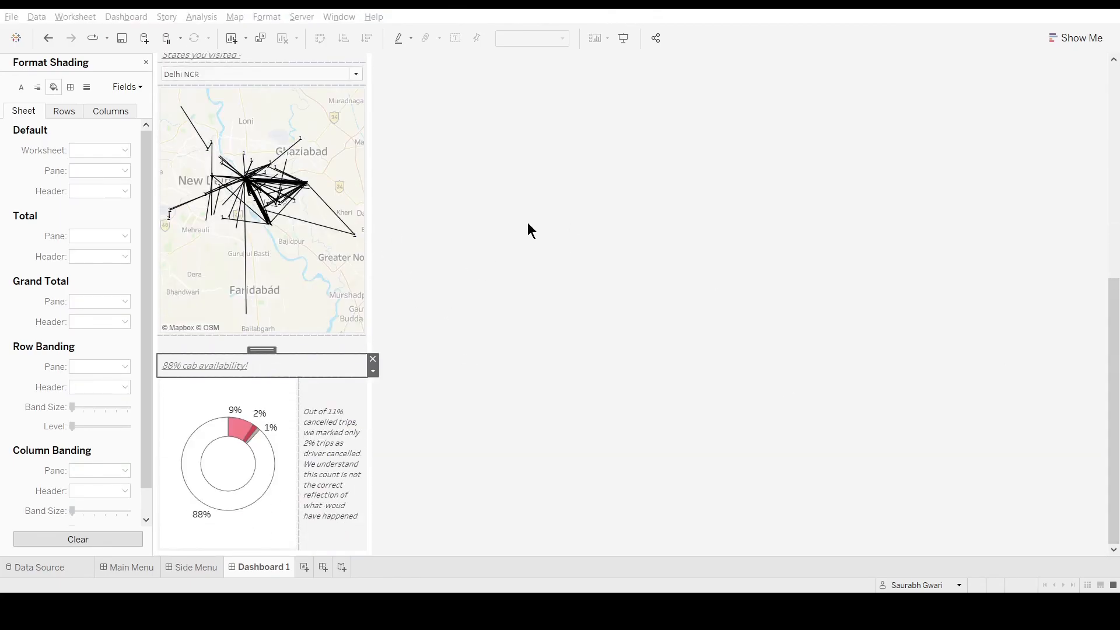
pyautogui.click(221, 368)
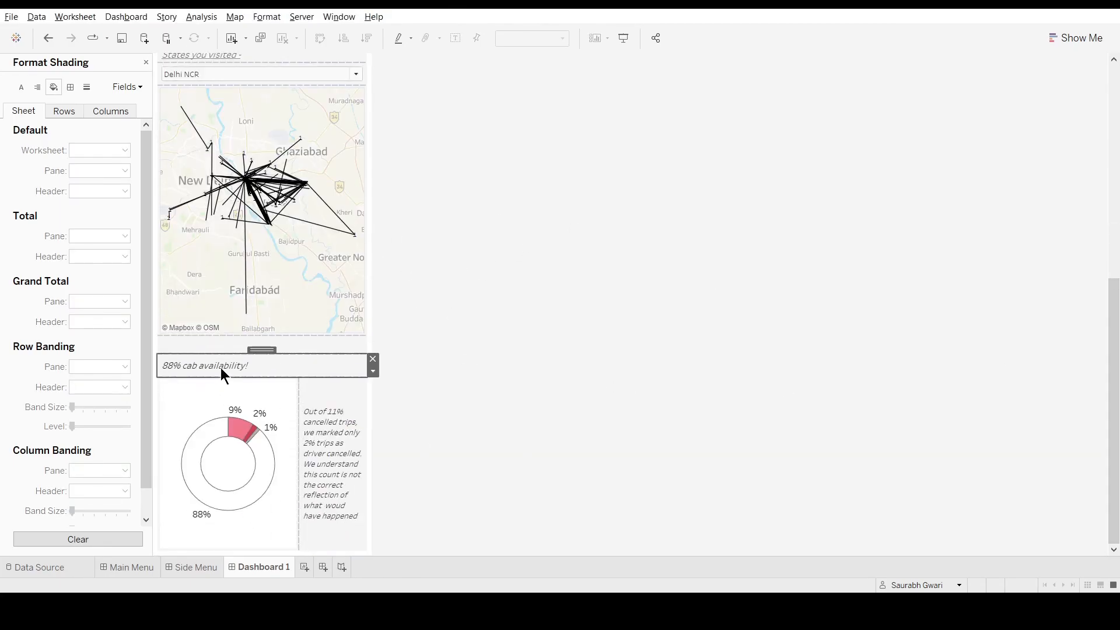
pyautogui.scroll(3, 421, 403)
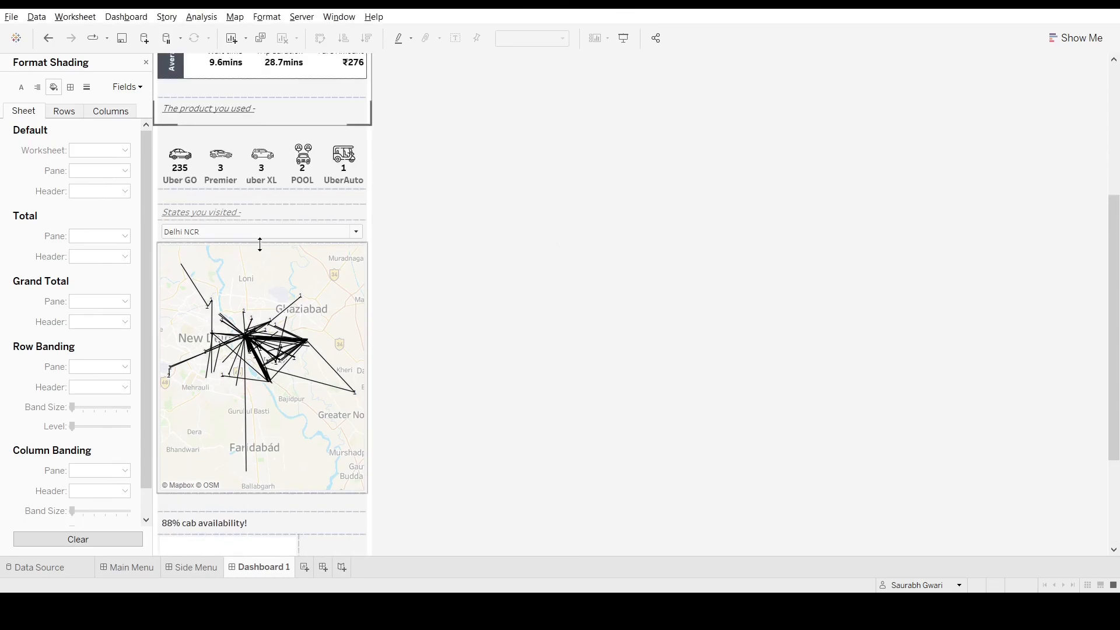
pyautogui.click(629, 375)
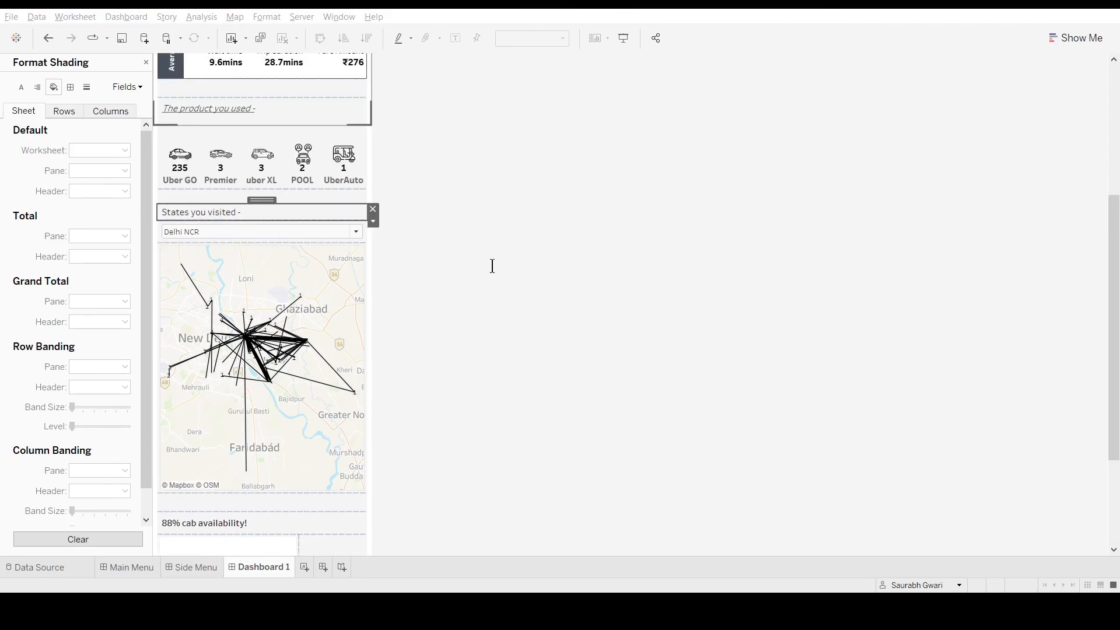
pyautogui.scroll(1, 320, 218)
# - Remove the italic "The product you used -" title from the Product Used worksheet on Dashboard 1
pyautogui.click(217, 157)
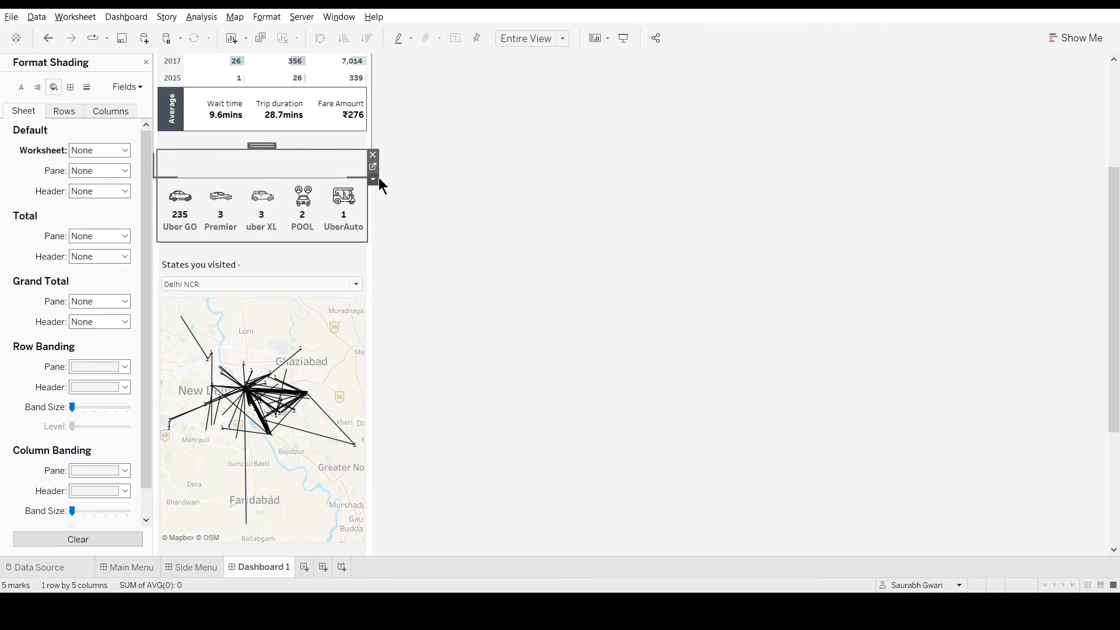
pyautogui.click(373, 166)
pyautogui.click(258, 567)
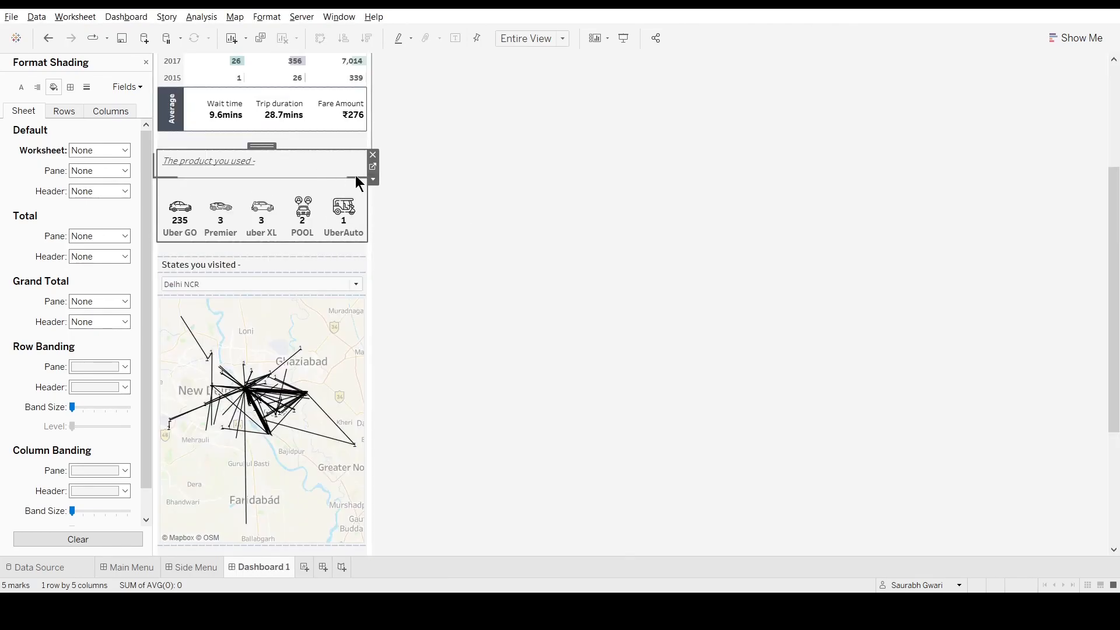
pyautogui.hotkey('ctrl', 'z')
# - Add a bold text object reading "The product you used -" above the product icons and adjust its placement
pyautogui.click(146, 63)
pyautogui.click(42, 63)
pyautogui.moveTo(34, 454)
pyautogui.mouseDown()
pyautogui.moveTo(246, 198)
pyautogui.moveTo(536, 253)
pyautogui.mouseUp()
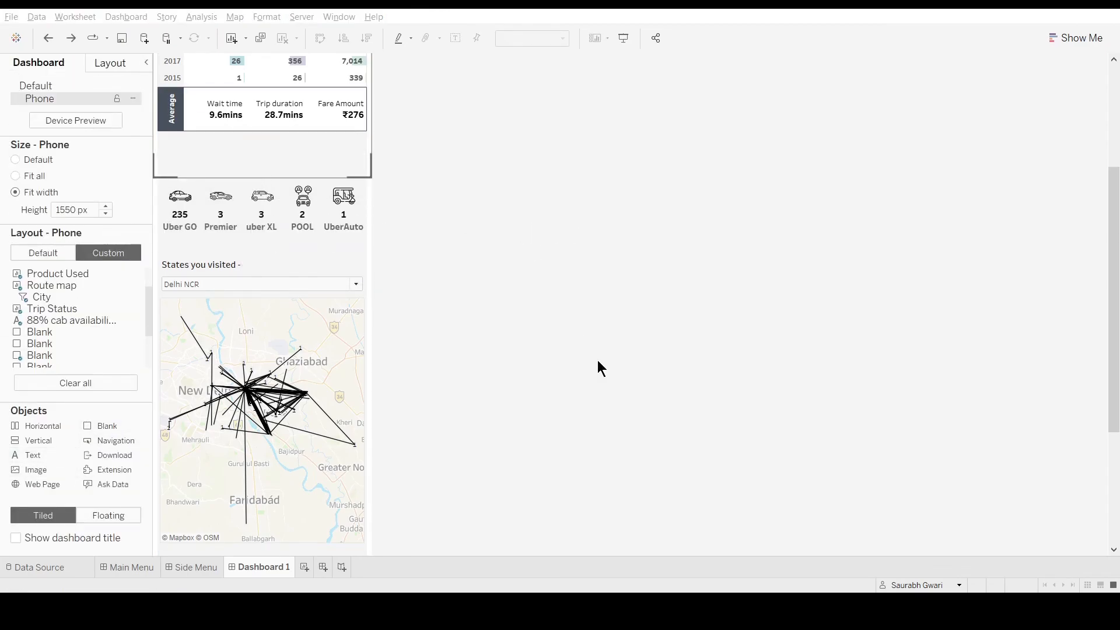
pyautogui.click(607, 402)
pyautogui.click(275, 168)
pyautogui.moveTo(272, 148)
pyautogui.mouseDown()
pyautogui.moveTo(292, 174)
pyautogui.moveTo(288, 150)
pyautogui.mouseUp()
pyautogui.click(265, 200)
pyautogui.click(290, 167)
pyautogui.click(278, 218)
pyautogui.click(479, 262)
# - Review Dashboard 1 from the headings down to the cab availability donut chart
pyautogui.scroll(3, 479, 262)
pyautogui.scroll(-7, 262, 327)
pyautogui.click(280, 423)
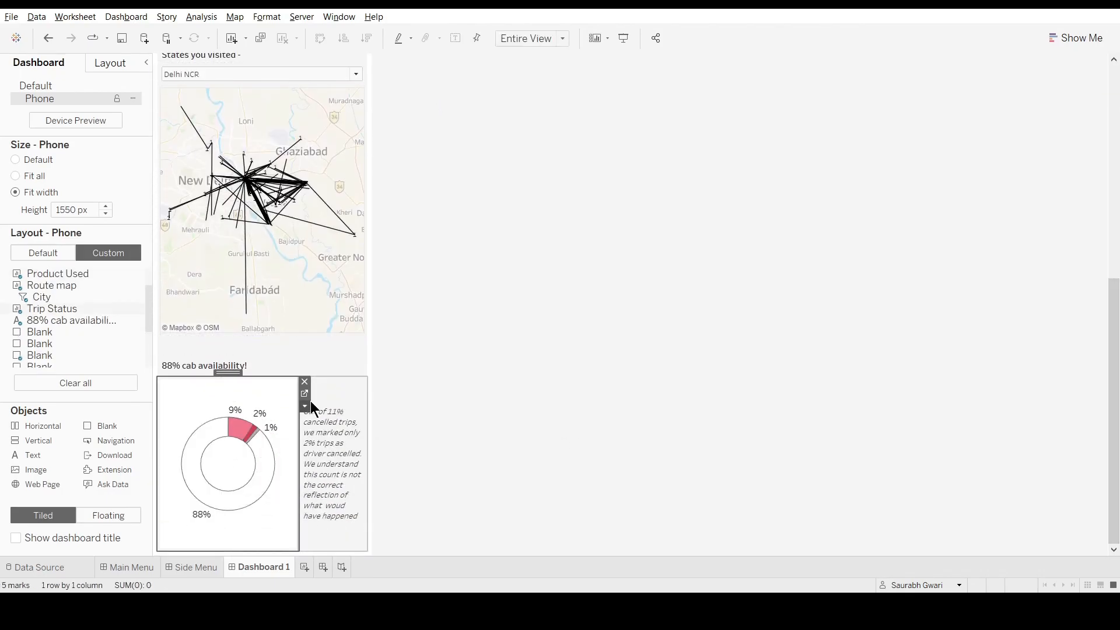
pyautogui.click(588, 412)
pyautogui.scroll(7, 588, 411)
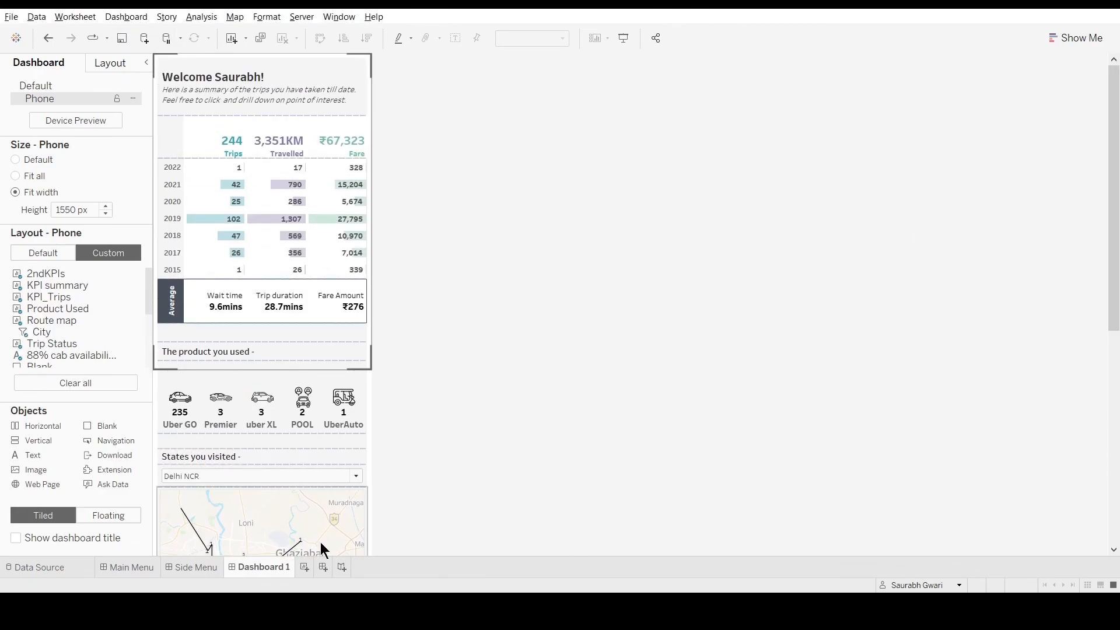
# - On the Main Menu, place the navigation button over the back arrow at x 8, y 5, sized 52 by 51
pyautogui.click(128, 567)
pyautogui.click(110, 63)
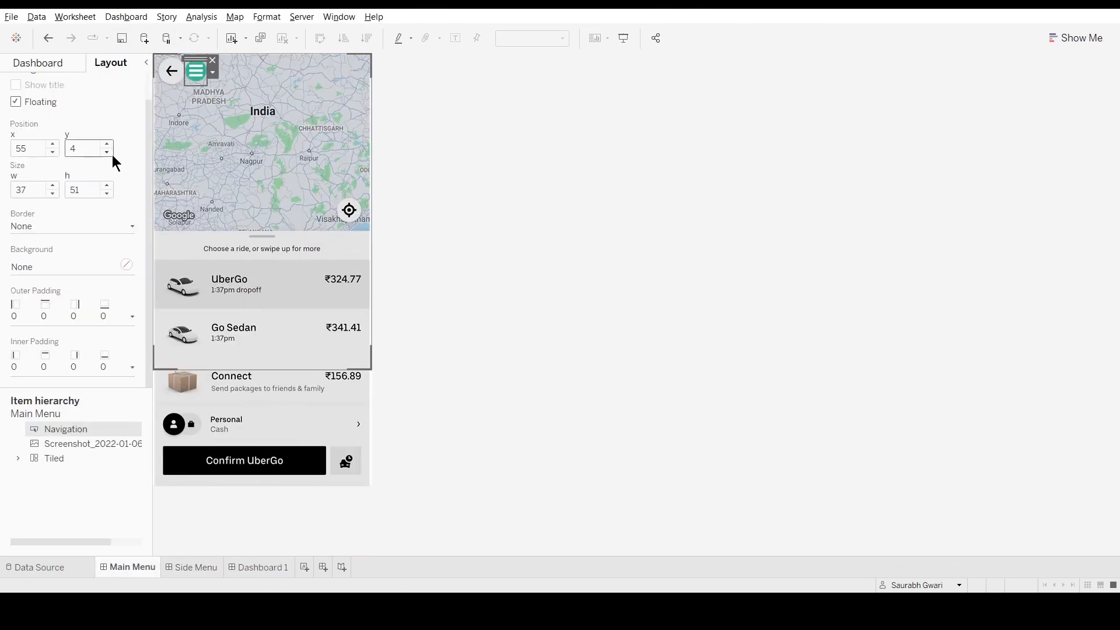
pyautogui.write('4')
pyautogui.press('Tab')
pyautogui.moveTo(177, 86); pyautogui.dragTo(189, 88)
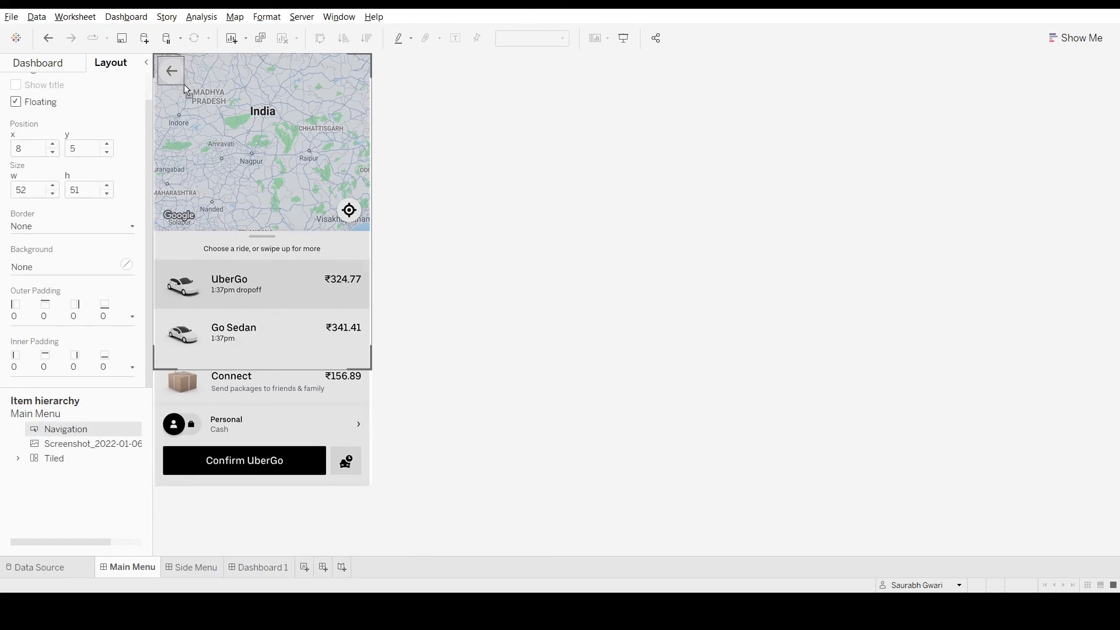
pyautogui.click(495, 425)
# - Set the Side Menu dashboard's phone layout height to 740 px
pyautogui.click(193, 567)
pyautogui.click(327, 239)
pyautogui.click(106, 187)
pyautogui.click(512, 250)
pyautogui.click(357, 255)
pyautogui.click(443, 256)
pyautogui.click(39, 63)
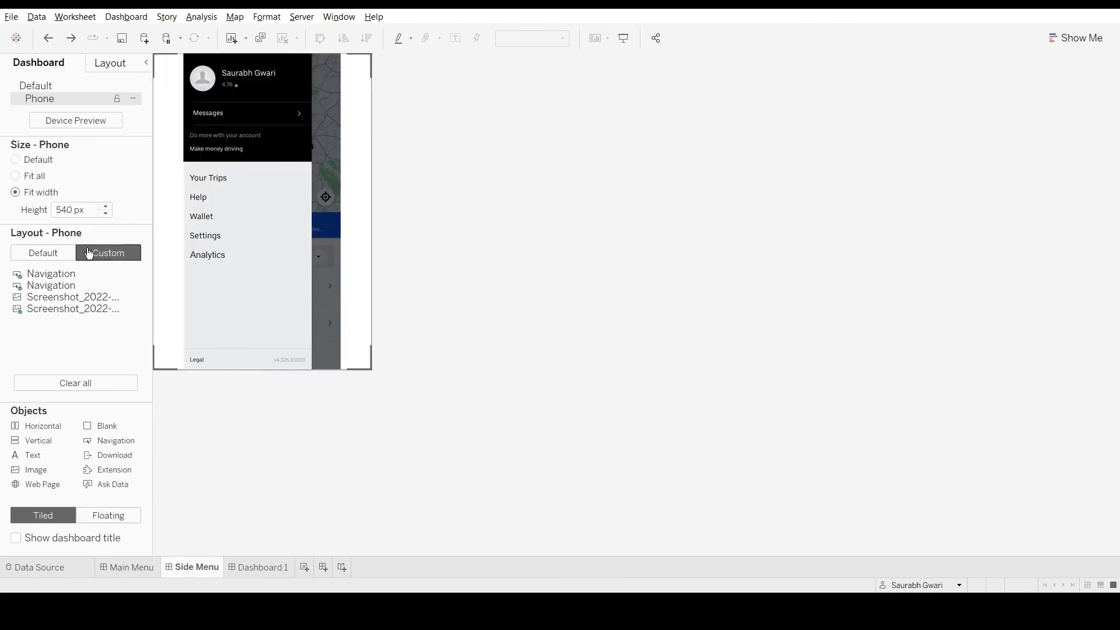
pyautogui.click(106, 206)
pyautogui.click(105, 206)
# - Position the Analytics navigation button directly below Settings in the Side Menu and refine its label text
pyautogui.moveTo(230, 318); pyautogui.dragTo(195, 315)
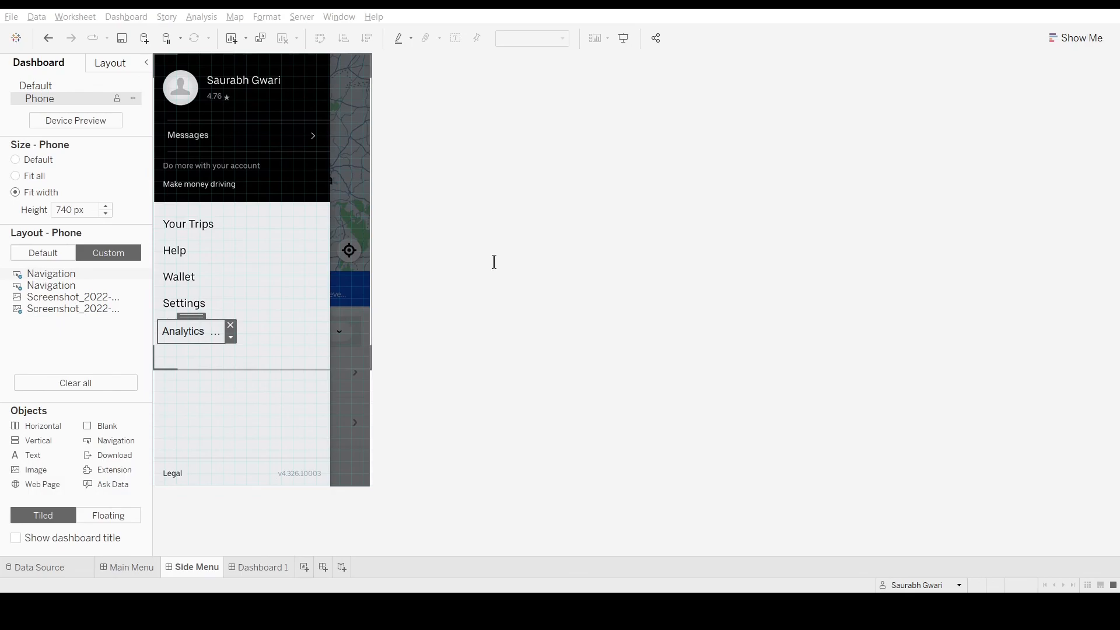
pyautogui.click(453, 497)
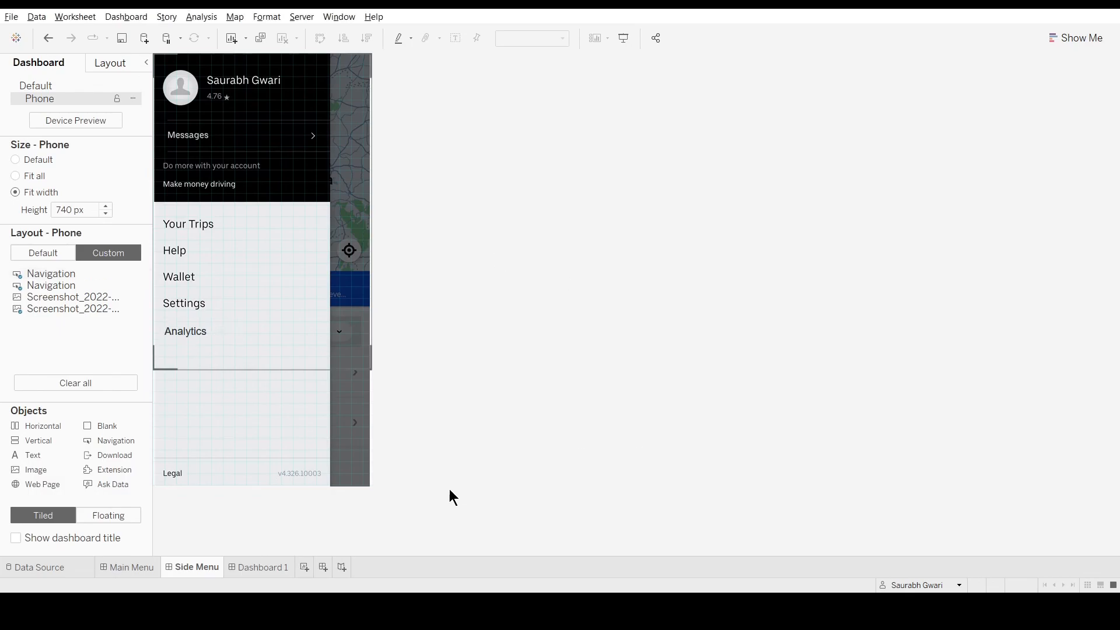
pyautogui.click(211, 331)
pyautogui.click(223, 328)
pyautogui.click(631, 484)
# - Check the Dashboard 1, Main Menu and Side Menu pages and save the workbook
pyautogui.click(260, 570)
pyautogui.click(146, 571)
pyautogui.click(196, 569)
pyautogui.click(260, 572)
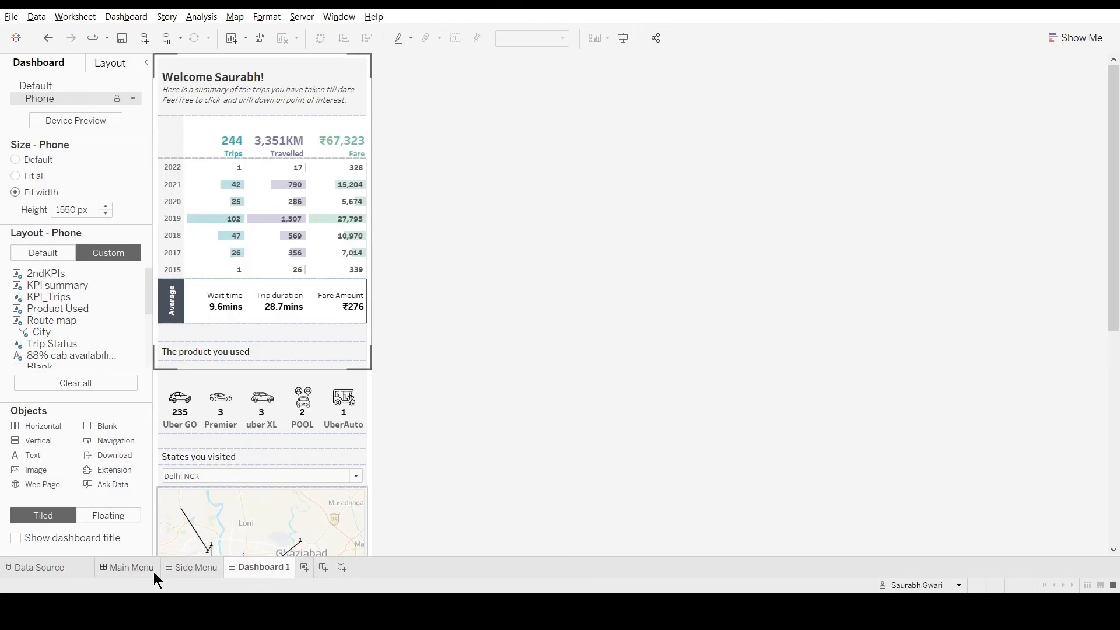
pyautogui.click(151, 571)
pyautogui.click(123, 39)
# - Examine the background shading of the KPI_Trips, KPI summary and 2ndKPIs worksheets and compare it with the whole Dashboard 1 page
pyautogui.click(180, 135)
pyautogui.click(371, 135)
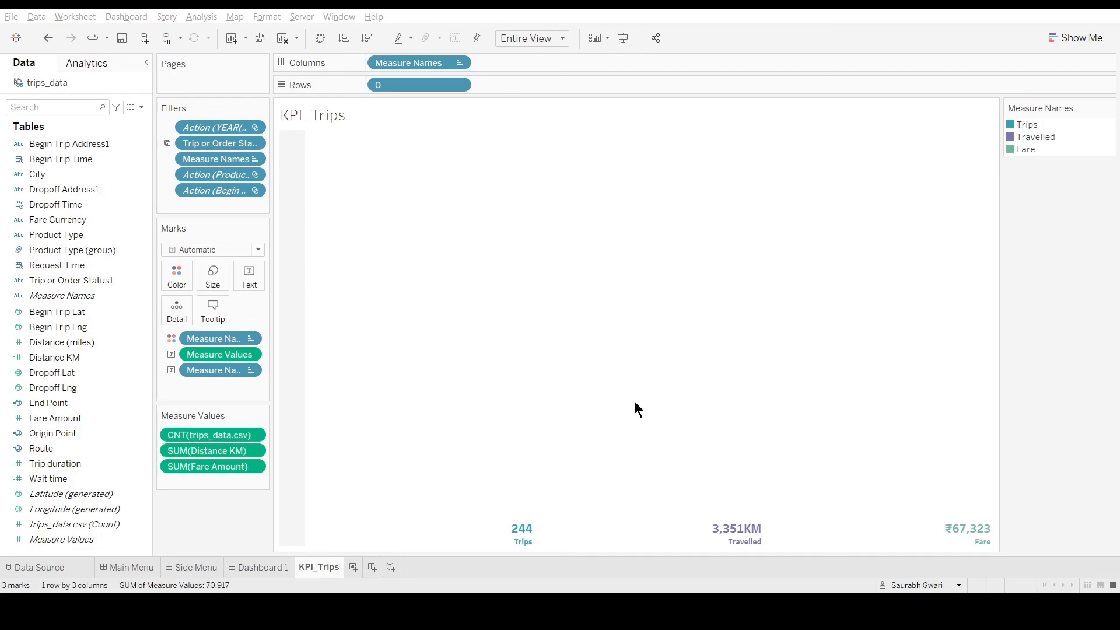
pyautogui.click(265, 572)
pyautogui.click(228, 183)
pyautogui.click(373, 176)
pyautogui.click(261, 568)
pyautogui.click(166, 202)
pyautogui.click(165, 203)
pyautogui.click(249, 314)
pyautogui.click(373, 295)
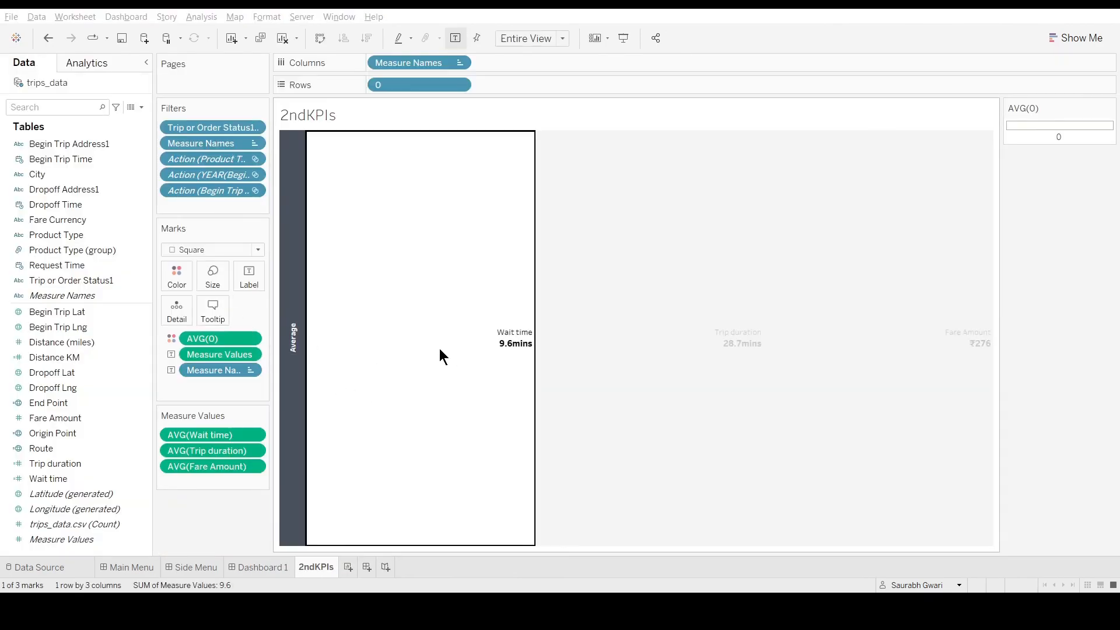
pyautogui.click(261, 567)
pyautogui.scroll(-3, 171, 352)
pyautogui.scroll(-3, 262, 350)
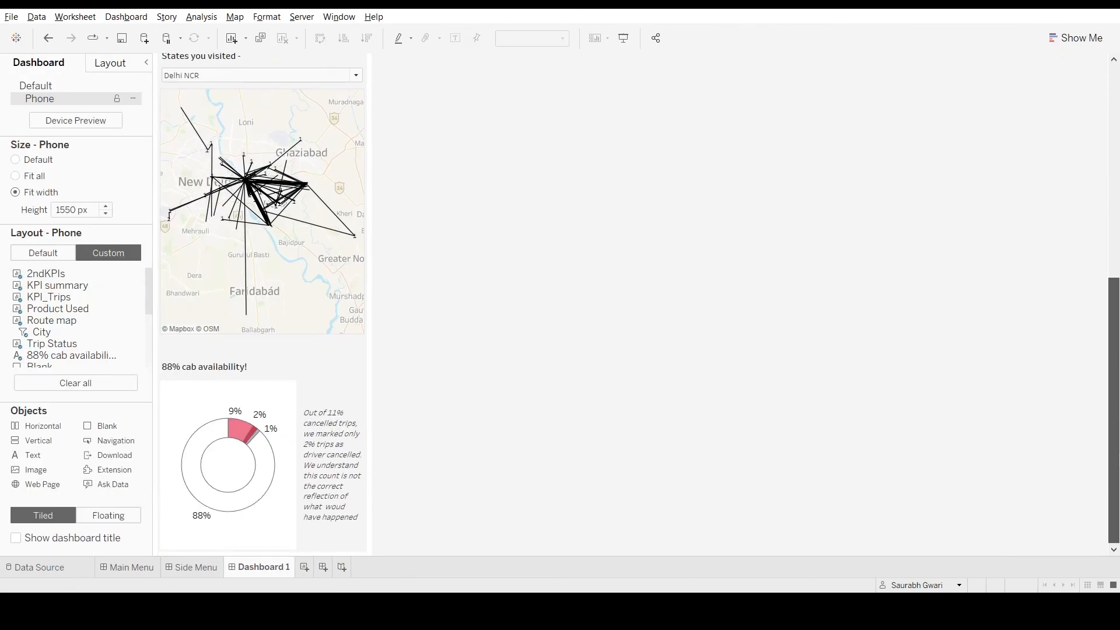
pyautogui.scroll(7, 430, 287)
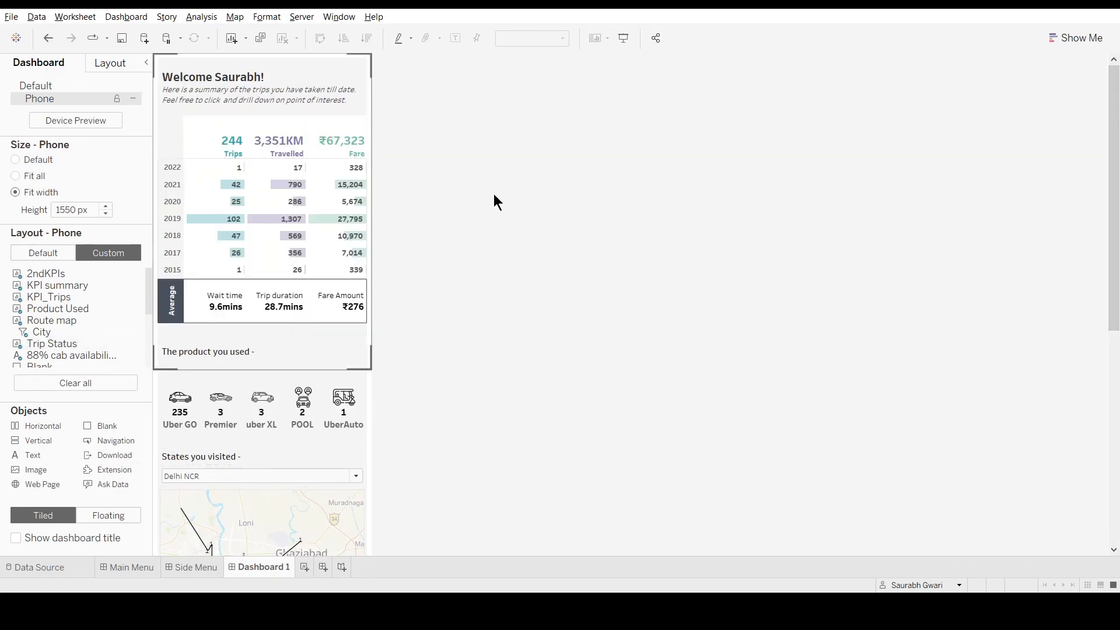
# - Set the worksheet background shading of 2ndKPIs to light grey
pyautogui.click(247, 303)
pyautogui.click(373, 296)
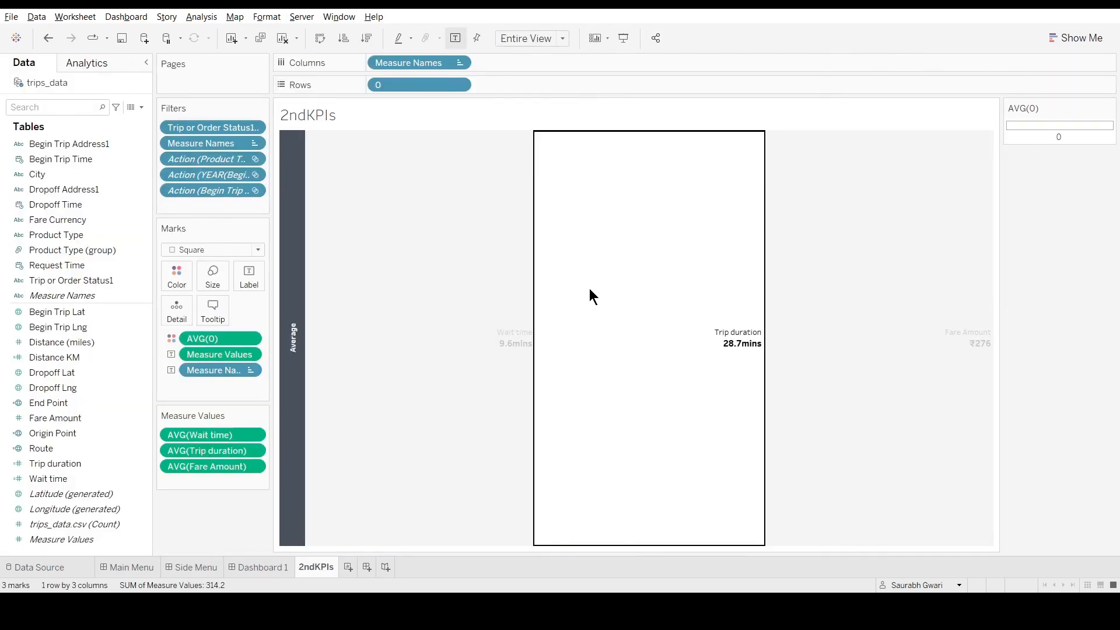
pyautogui.rightClick(589, 289)
pyautogui.click(53, 87)
pyautogui.click(98, 151)
pyautogui.click(92, 201)
# - Change the square marks in 2ndKPIs from white to light grey and return to Dashboard 1
pyautogui.click(638, 308)
pyautogui.click(391, 321)
pyautogui.click(188, 275)
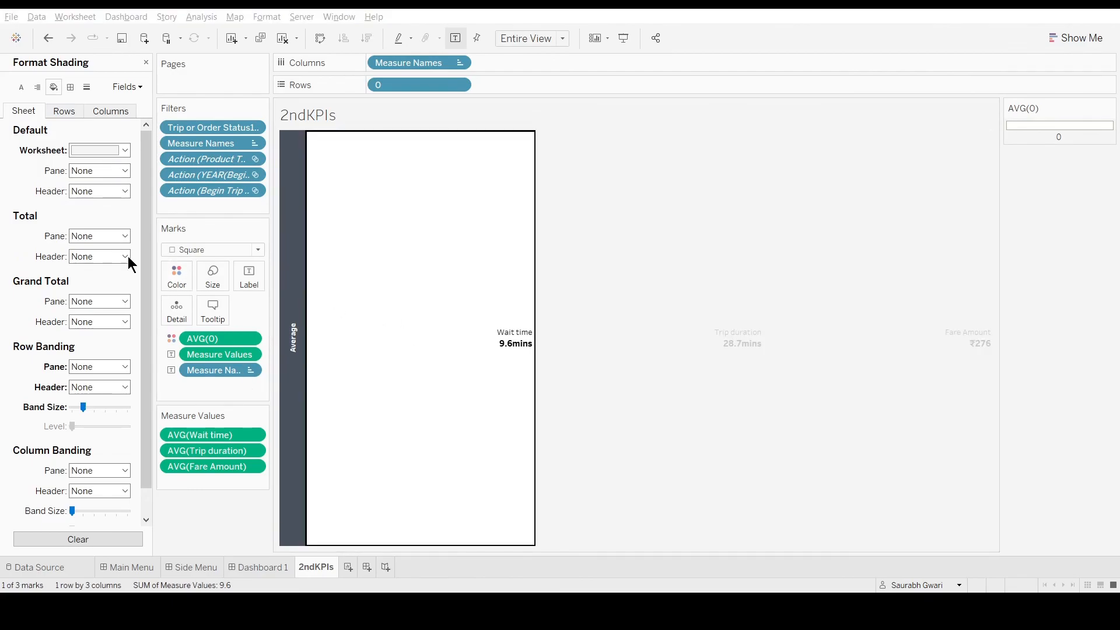
pyautogui.click(330, 535)
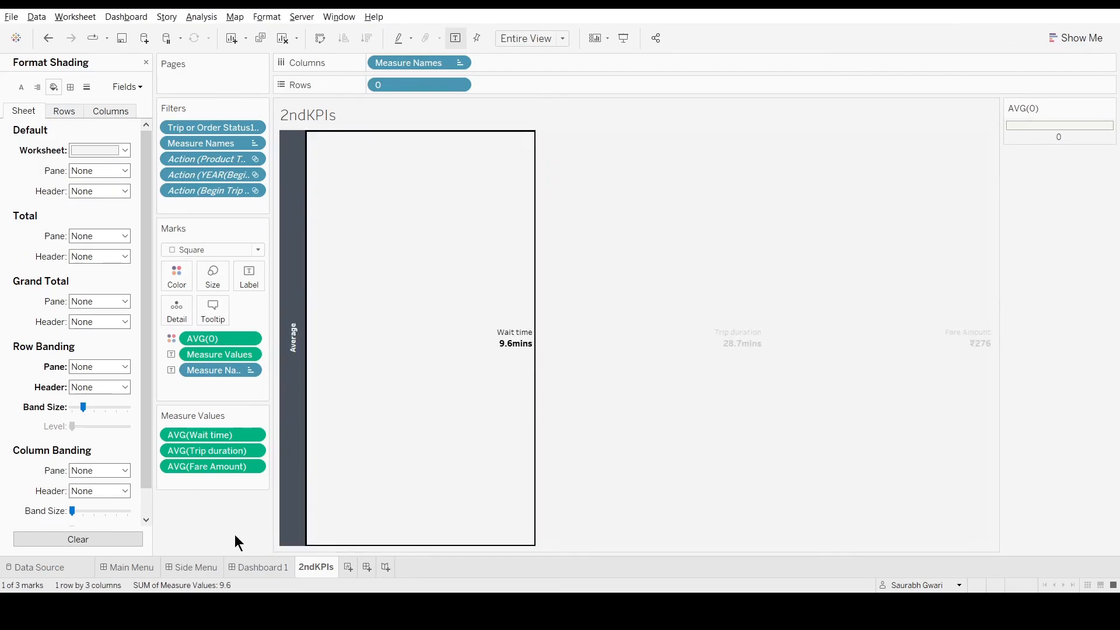
pyautogui.click(259, 567)
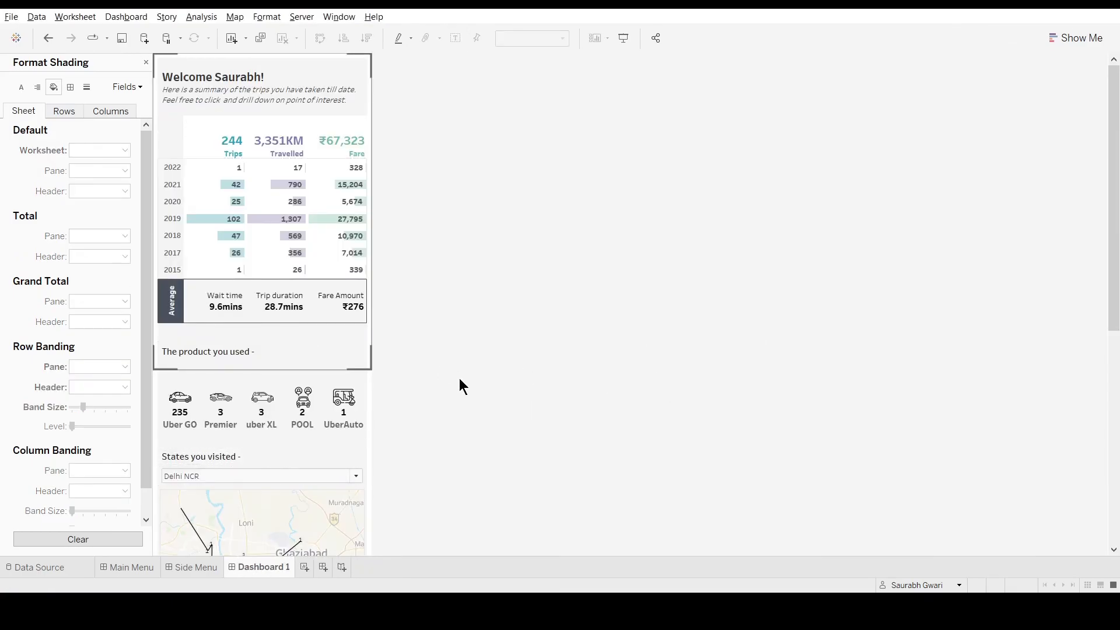
# - Check the Product Used and Route map worksheets behind Dashboard 1 for leftover white backgrounds
pyautogui.scroll(-2, 420, 347)
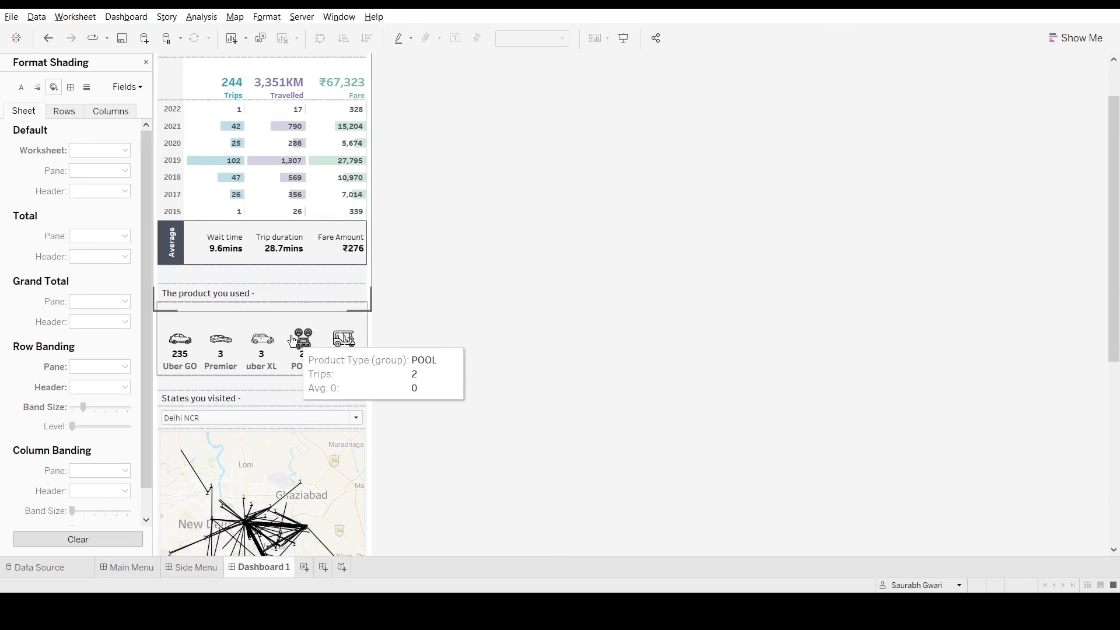
pyautogui.scroll(2, 260, 243)
pyautogui.click(265, 400)
pyautogui.click(377, 383)
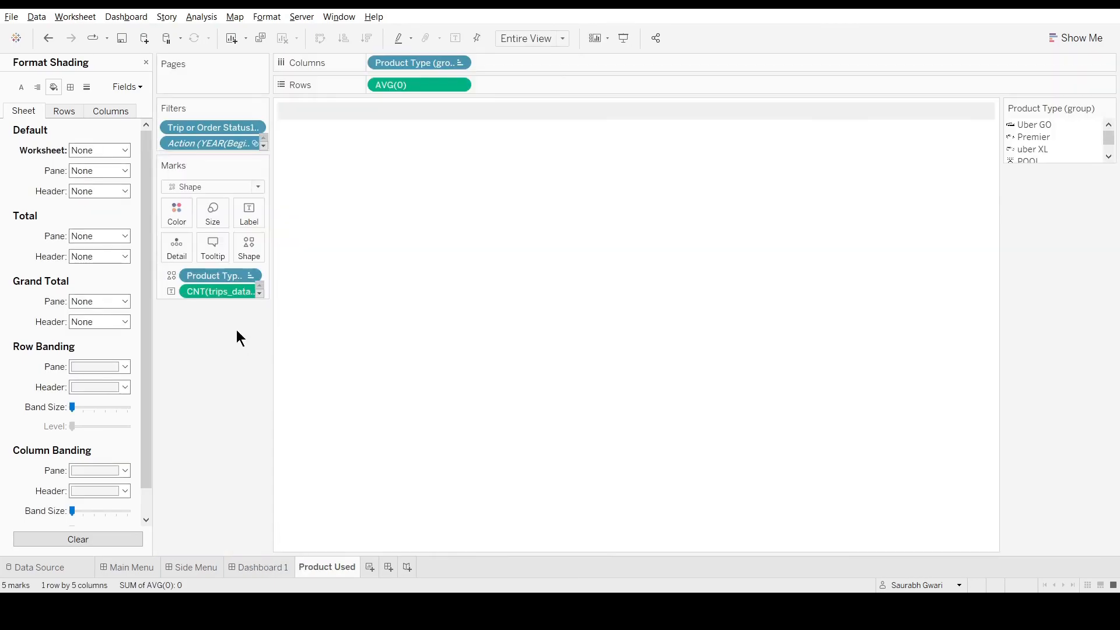
pyautogui.click(260, 567)
pyautogui.click(403, 443)
pyautogui.scroll(-5, 402, 432)
pyautogui.click(259, 286)
pyautogui.click(375, 269)
pyautogui.click(198, 240)
pyautogui.click(377, 227)
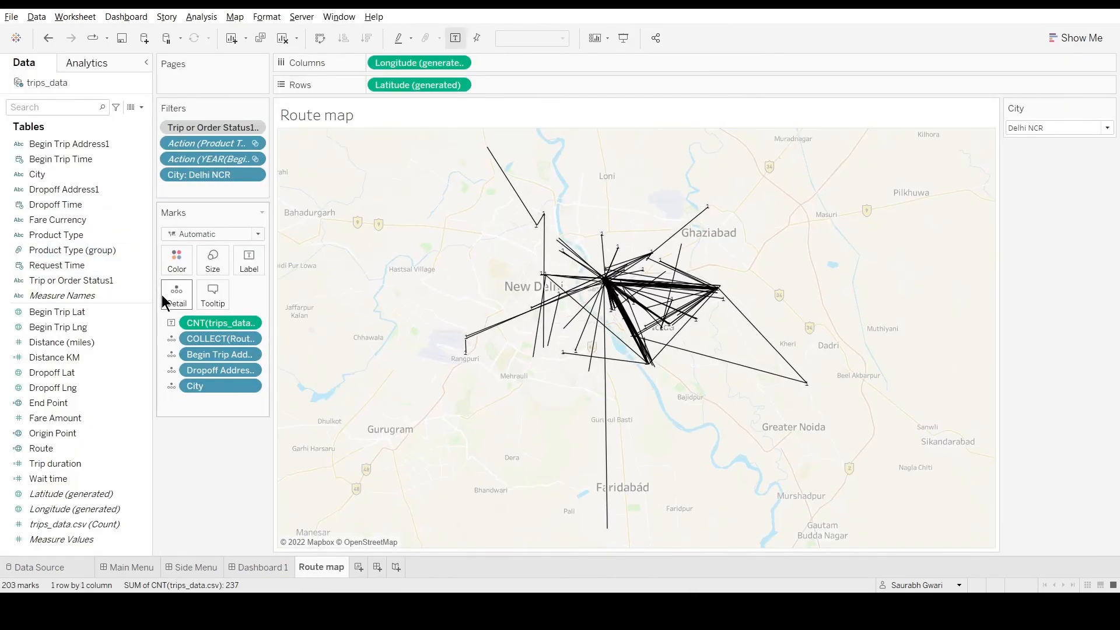
pyautogui.click(259, 566)
# - Shade the background of the Trip Status donut chart light grey to match the dashboard
pyautogui.scroll(-3, 275, 419)
pyautogui.click(281, 405)
pyautogui.click(304, 384)
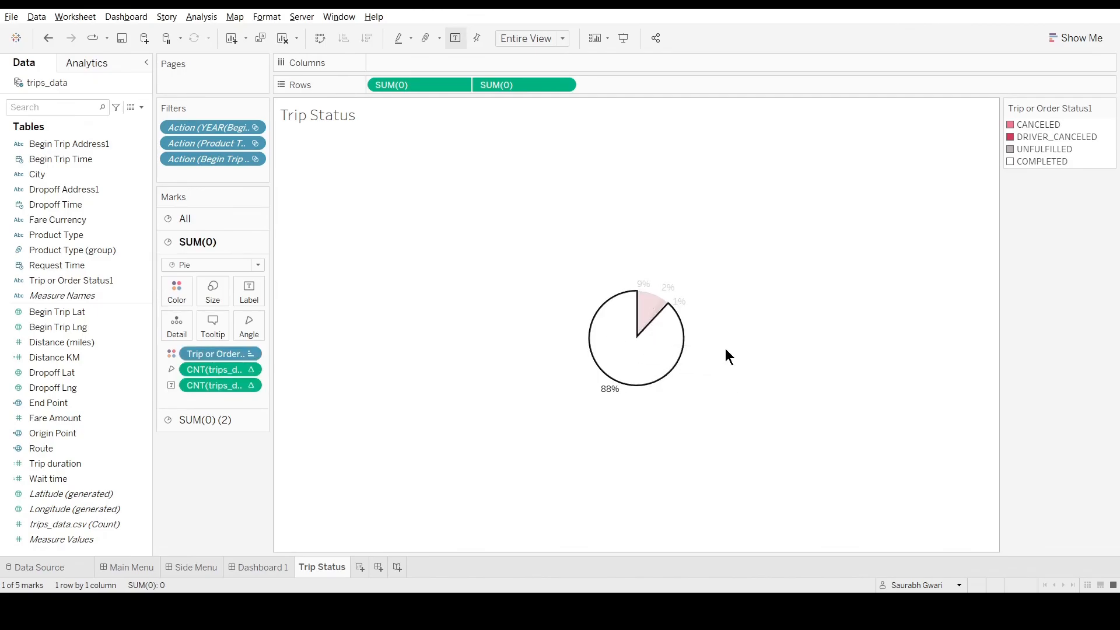
pyautogui.click(286, 566)
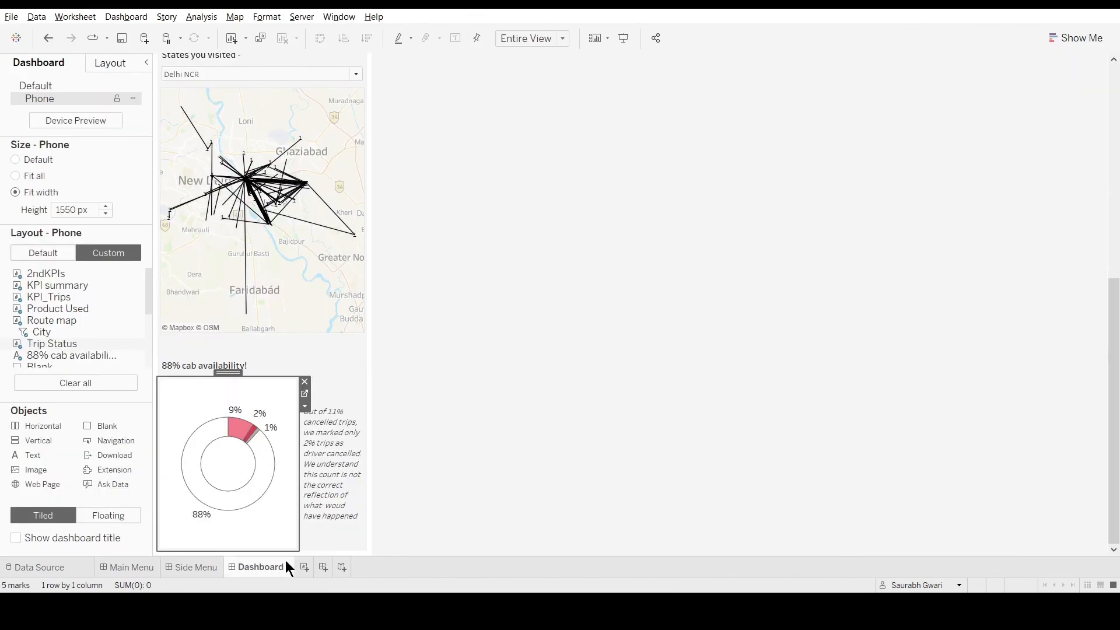
pyautogui.click(109, 65)
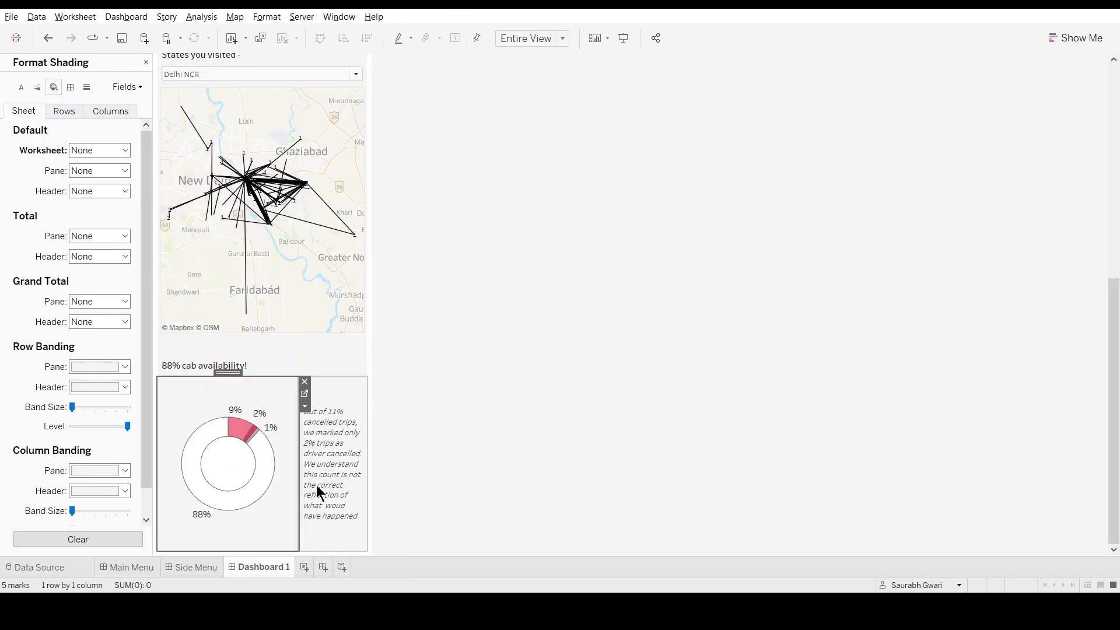
# - Recolour the inner circle of the Trip Status donut light grey so it matches the chart background
pyautogui.click(305, 393)
pyautogui.click(198, 418)
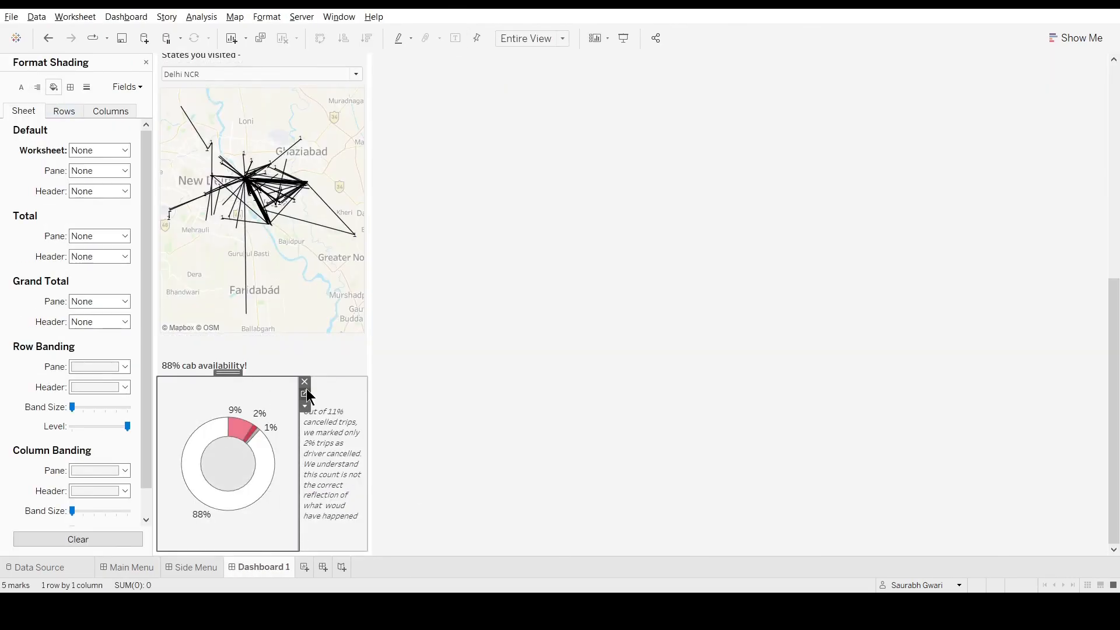
pyautogui.click(305, 393)
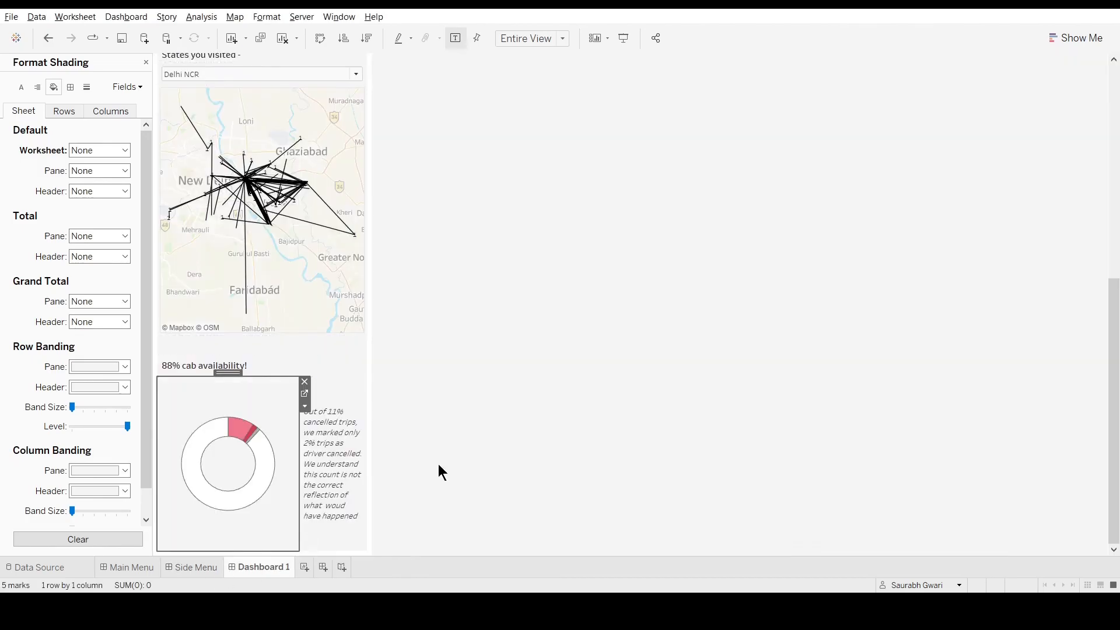
pyautogui.click(441, 471)
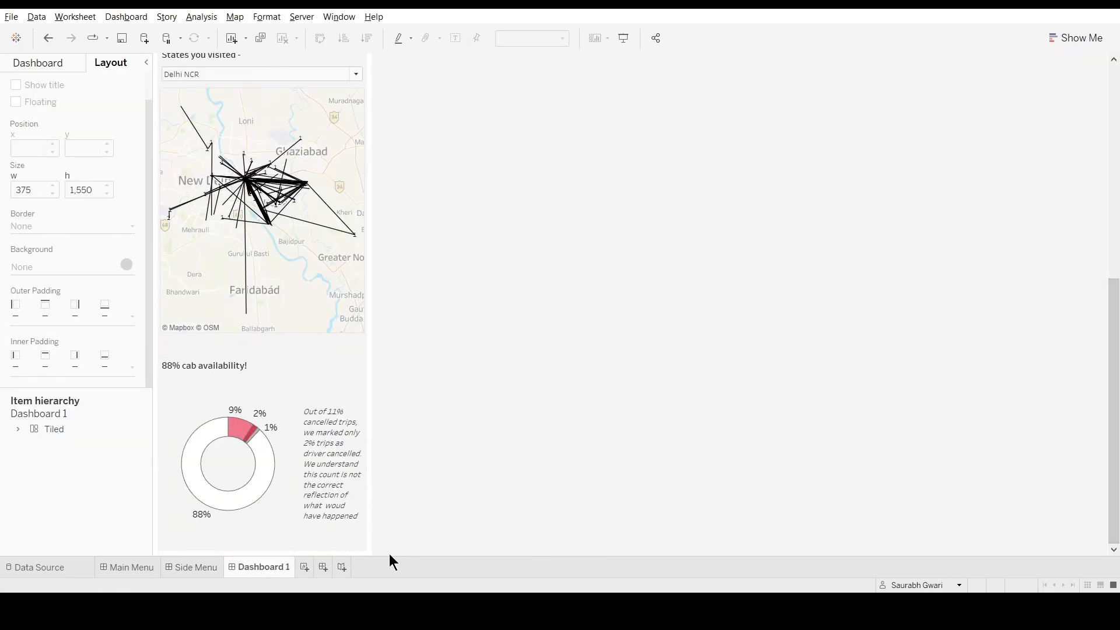
# - Check the Side Menu and Dashboard 1 pages and save the workbook
pyautogui.click(193, 567)
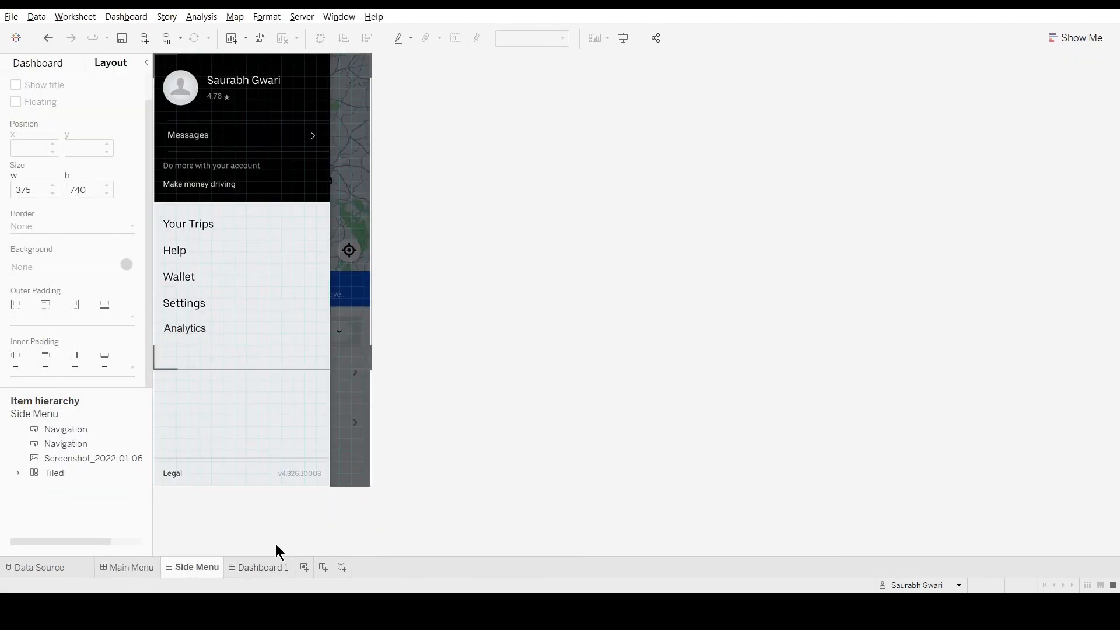
pyautogui.click(260, 567)
pyautogui.click(671, 383)
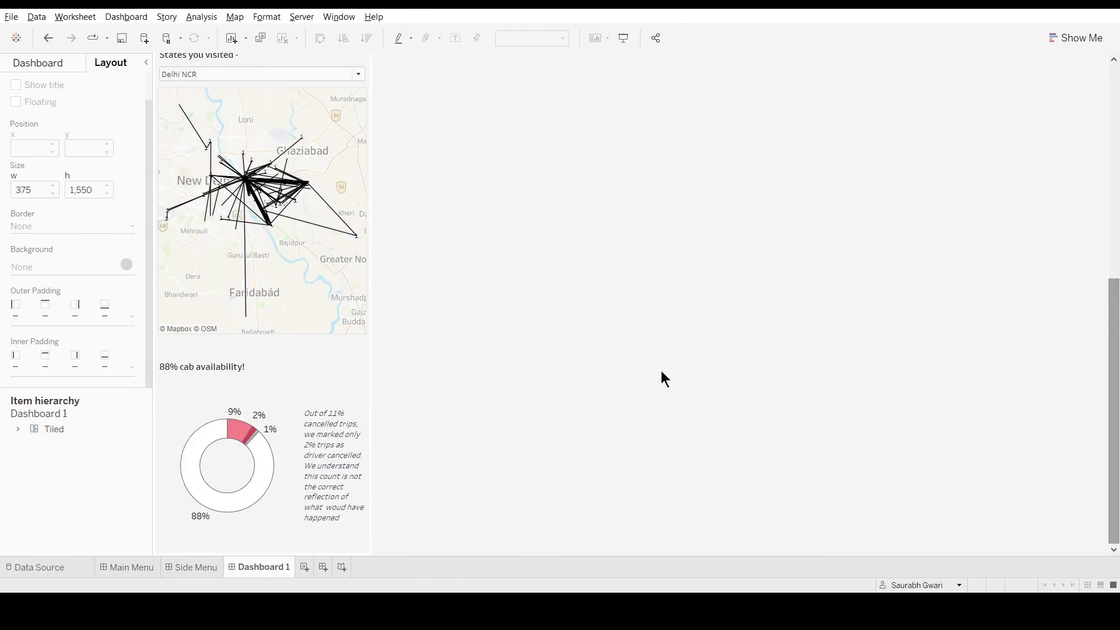
pyautogui.scroll(7, 670, 383)
pyautogui.click(122, 38)
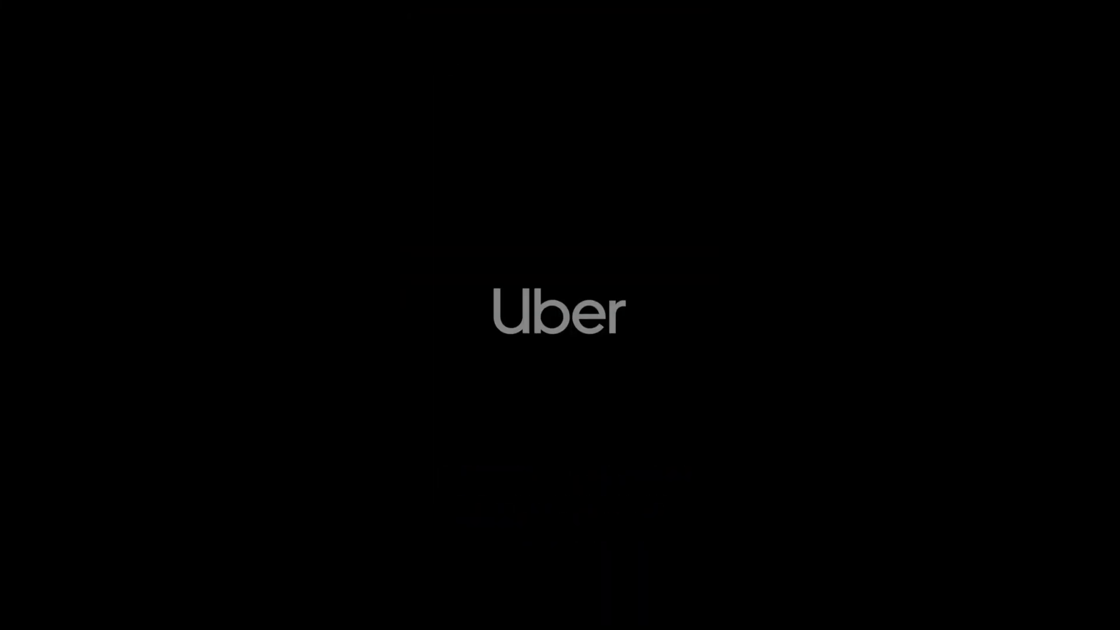
# - Open the analytics dashboard in the phone view and test highlighting the Trips, Travelled and Fare totals, clearing the selection at the end
pyautogui.click(441, 38)
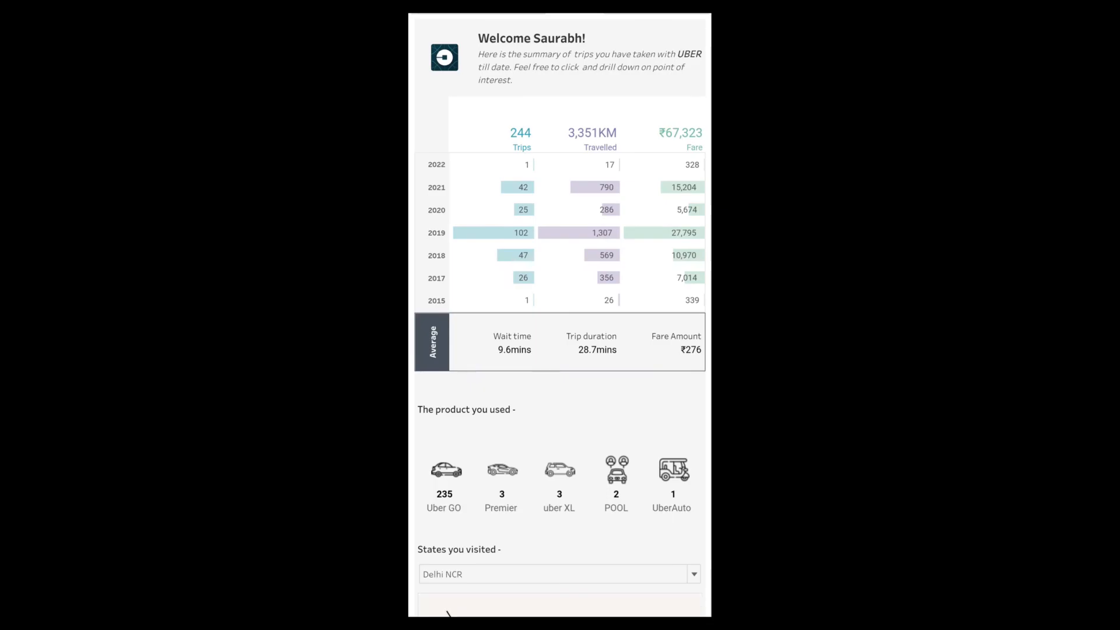
pyautogui.click(510, 142)
pyautogui.click(594, 112)
pyautogui.click(670, 119)
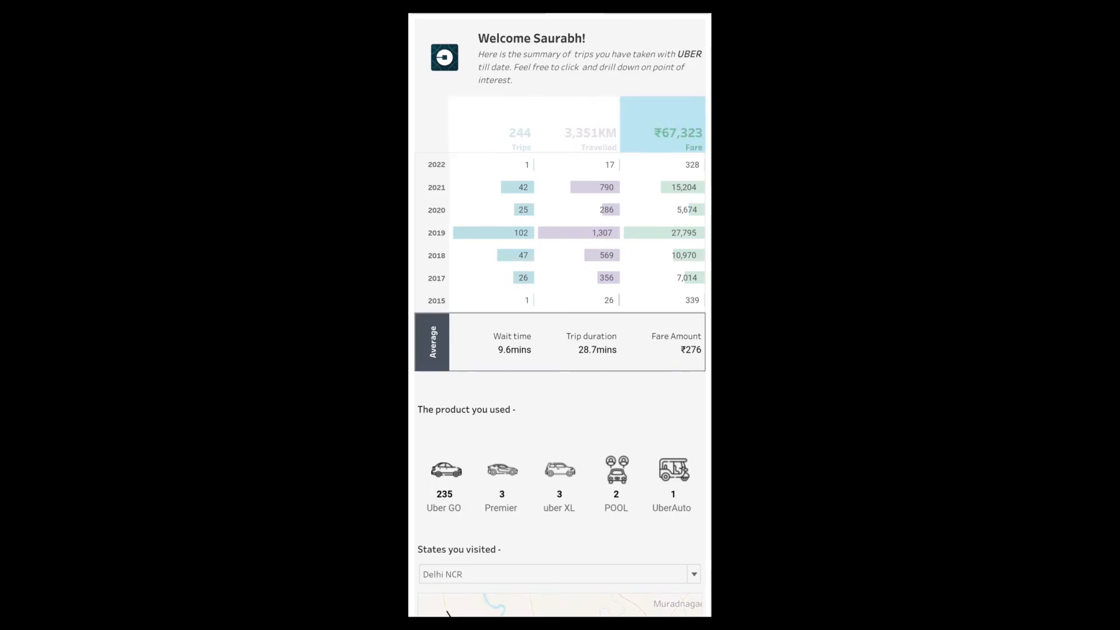
pyautogui.click(672, 122)
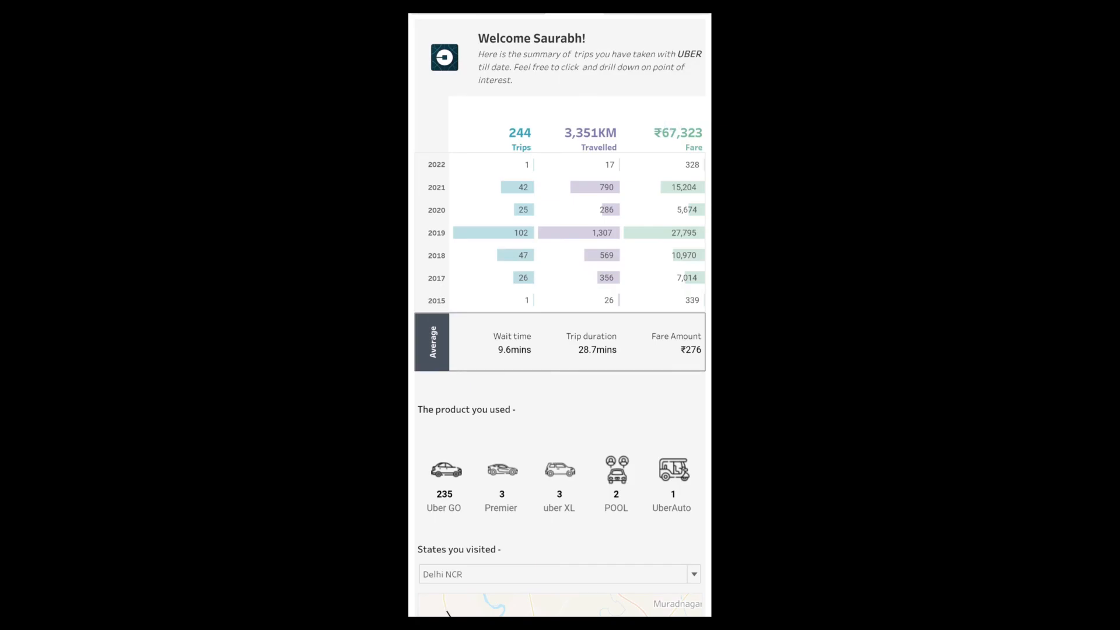
# - Test the year filter on the phone dashboard with 2019, 2018 and 2021, and clear it
pyautogui.click(423, 237)
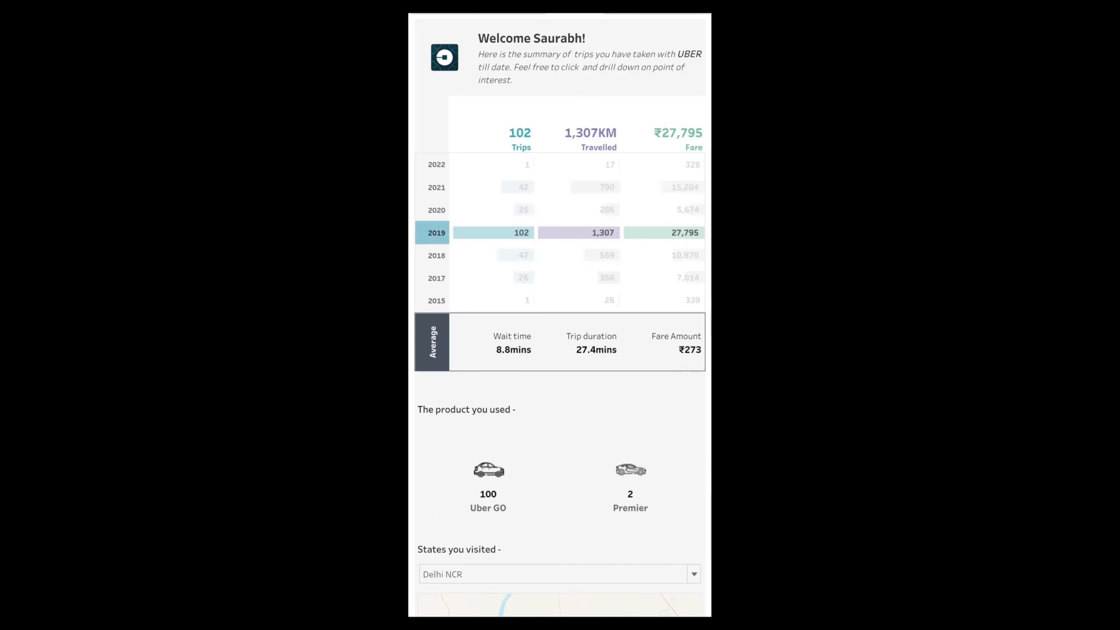
pyautogui.click(423, 256)
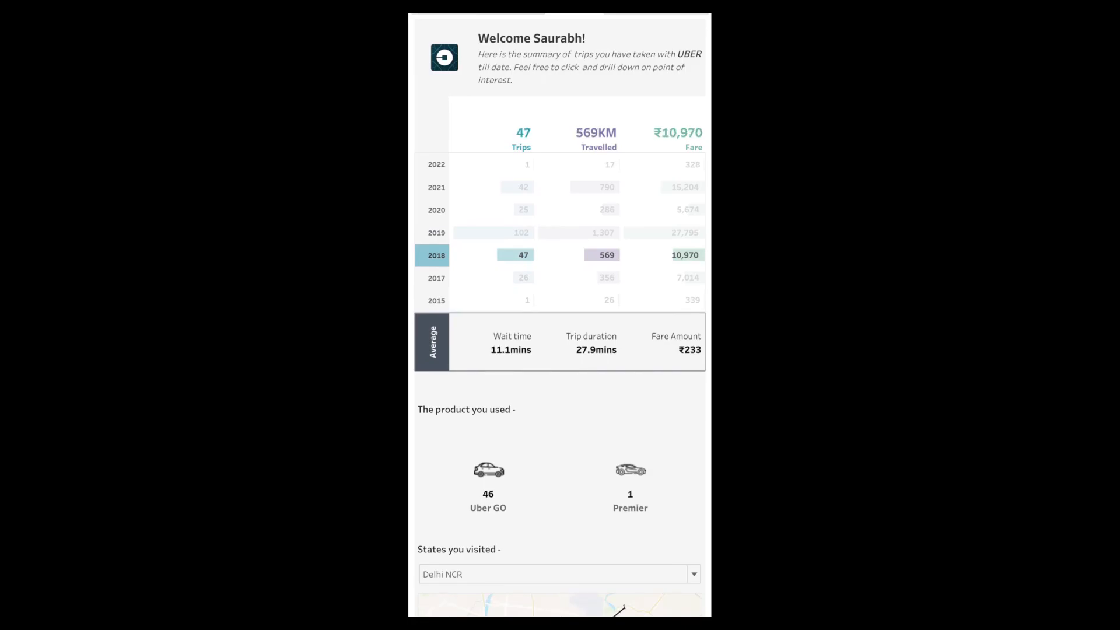
pyautogui.click(430, 189)
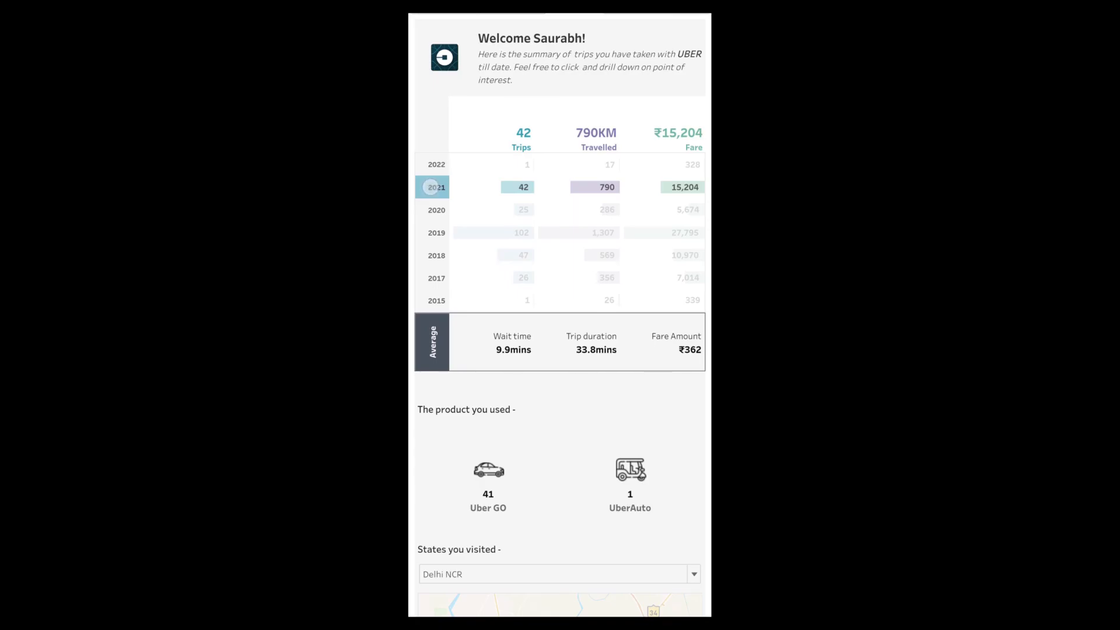
pyautogui.click(430, 187)
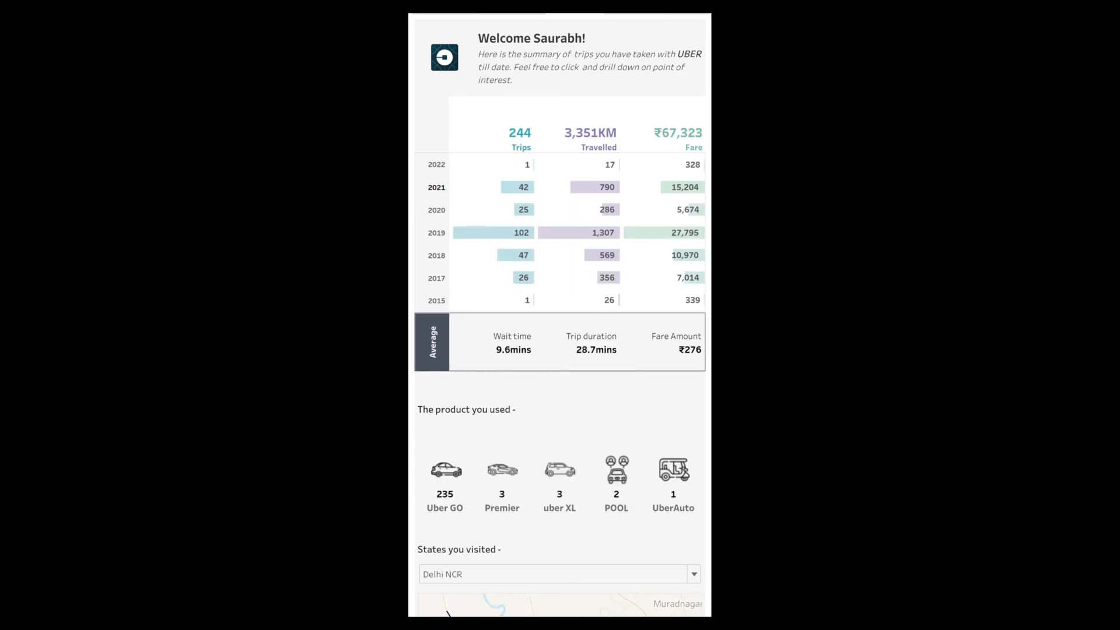
# - Test filtering the KPIs by uber XL and the route map by Premier, clearing each product selection
pyautogui.click(560, 470)
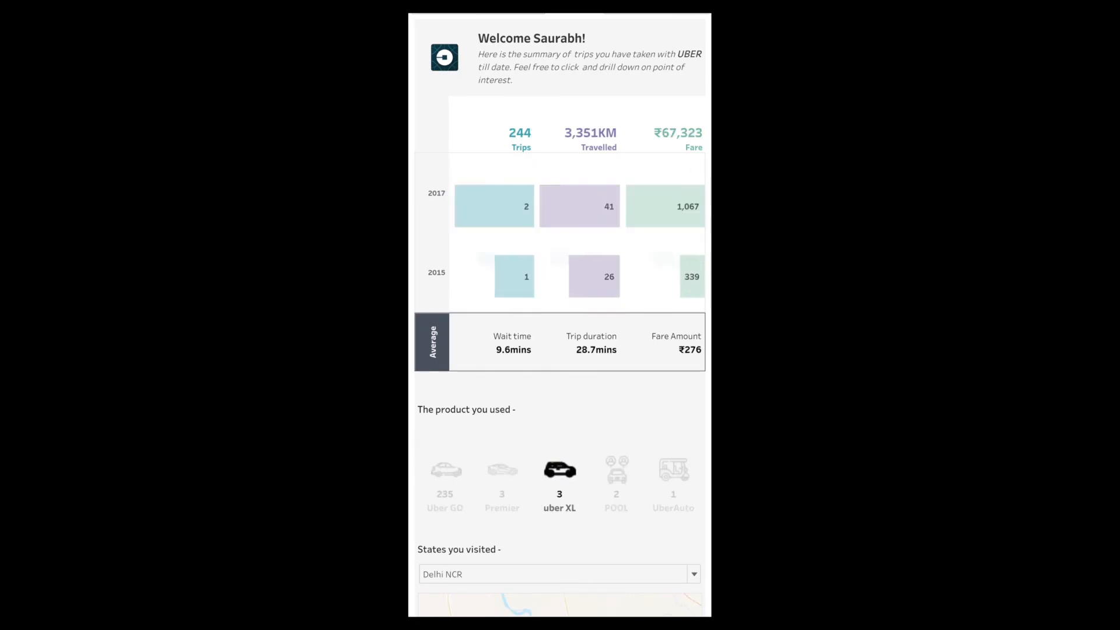
pyautogui.click(560, 470)
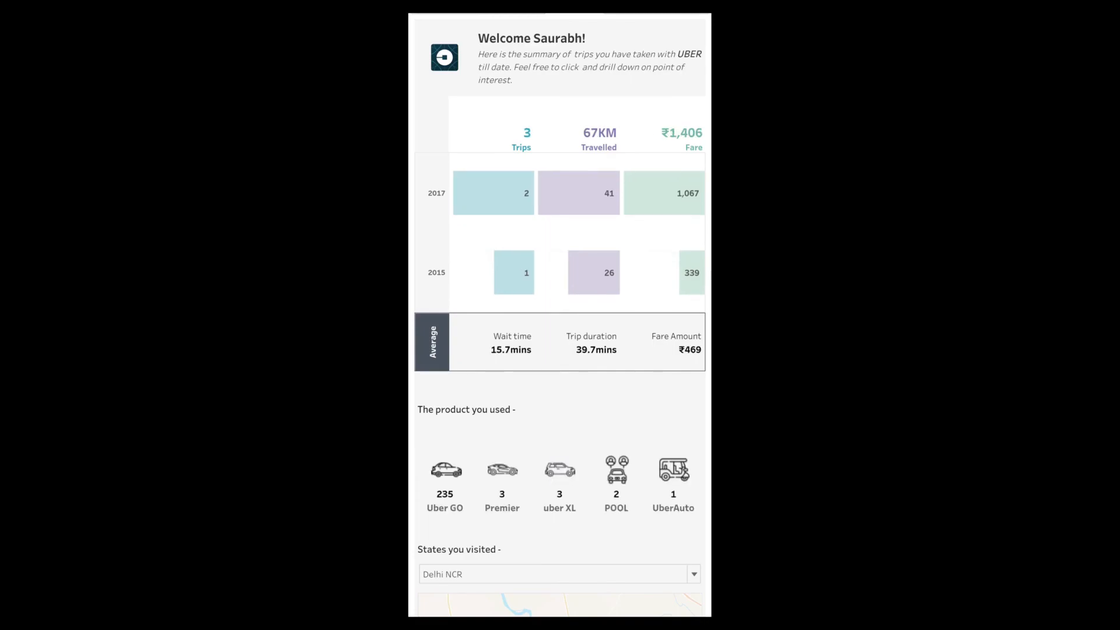
pyautogui.scroll(-6, 659, 373)
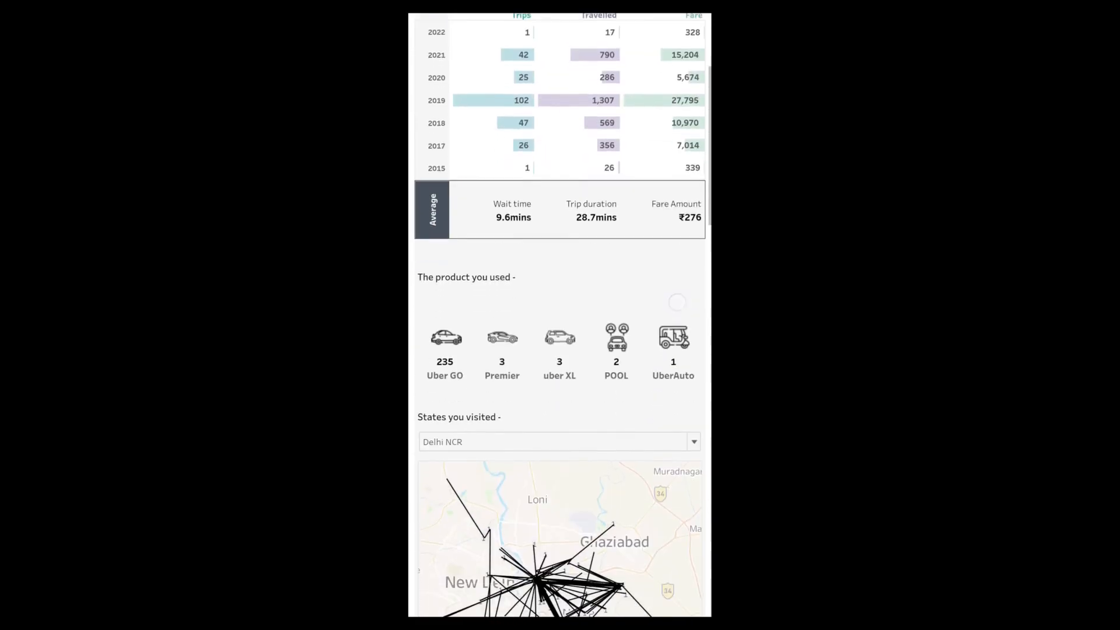
pyautogui.scroll(-1, 641, 270)
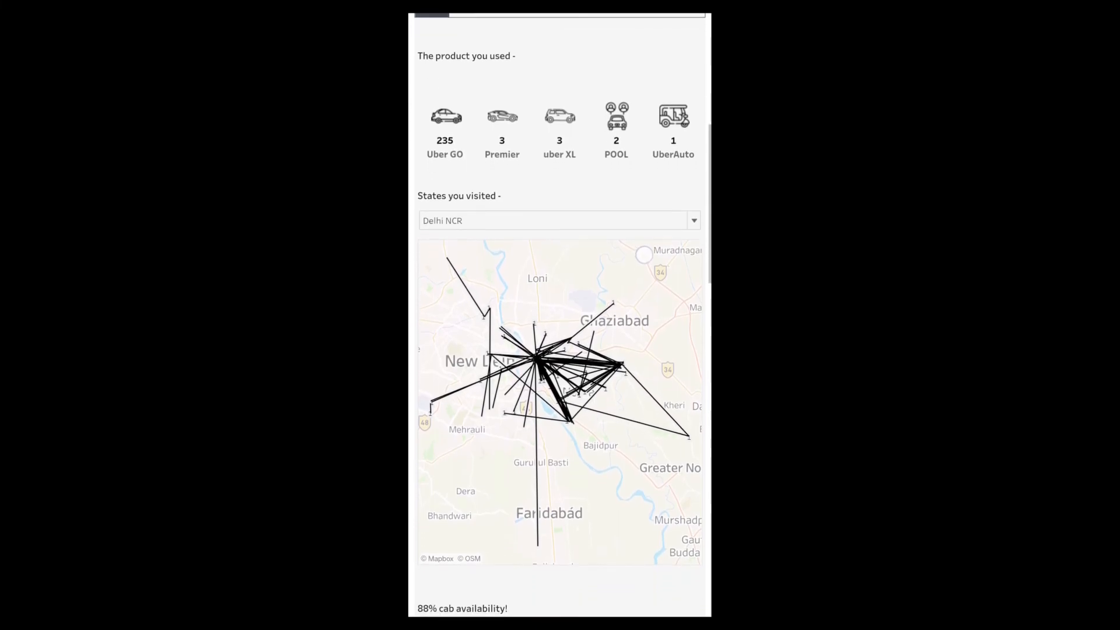
pyautogui.click(503, 112)
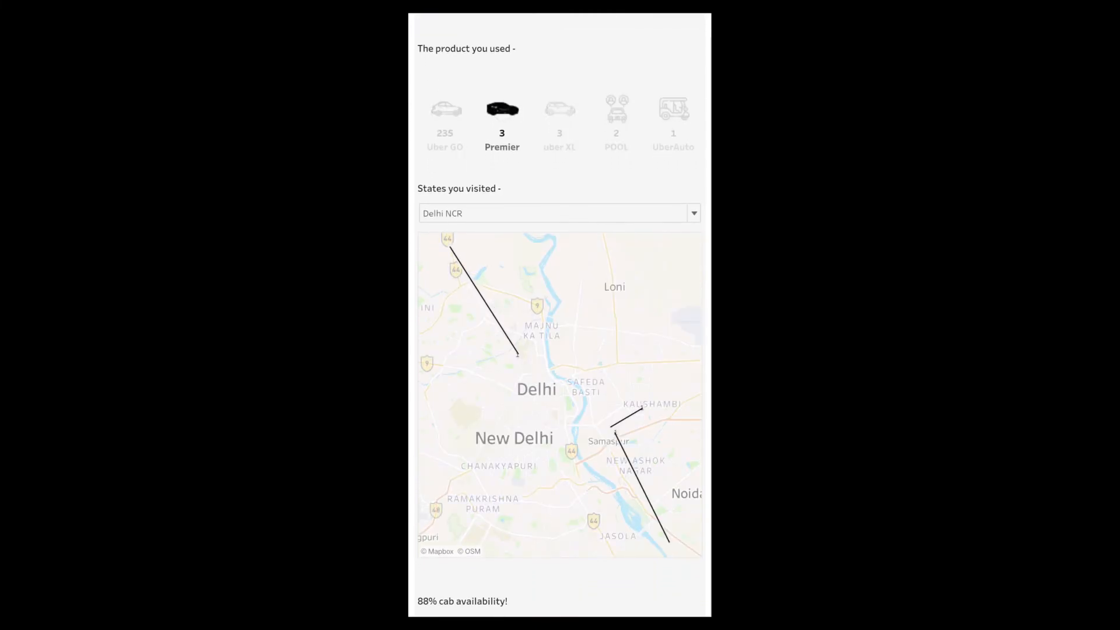
pyautogui.click(502, 112)
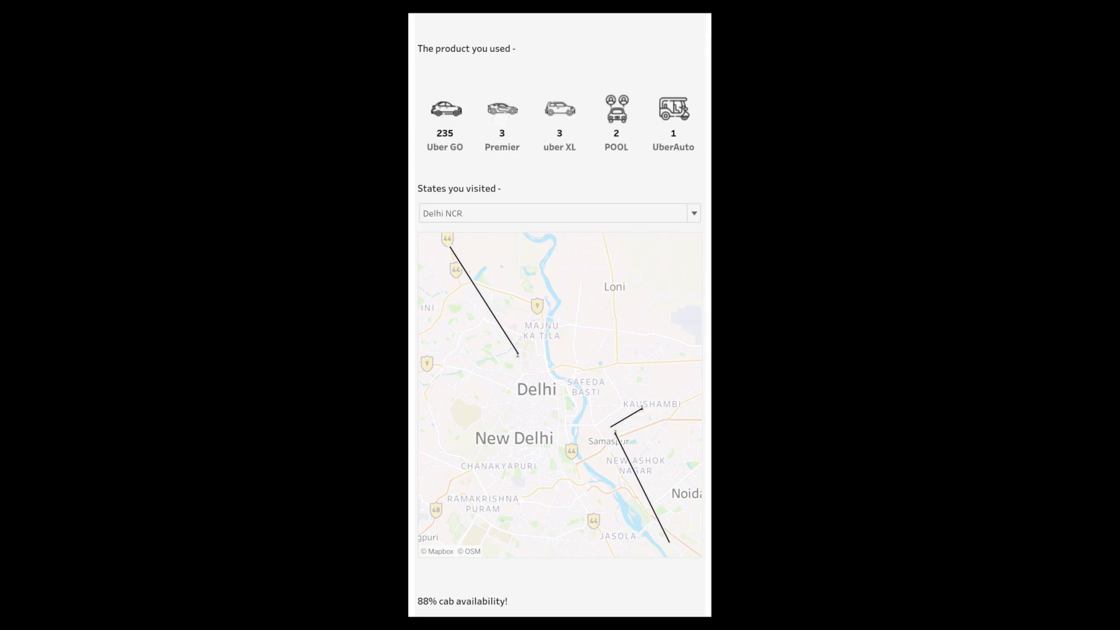
# - Switch the visited state filter to Rajasthan to test the route map, and set it back to Delhi NCR
pyautogui.click(560, 213)
pyautogui.click(531, 351)
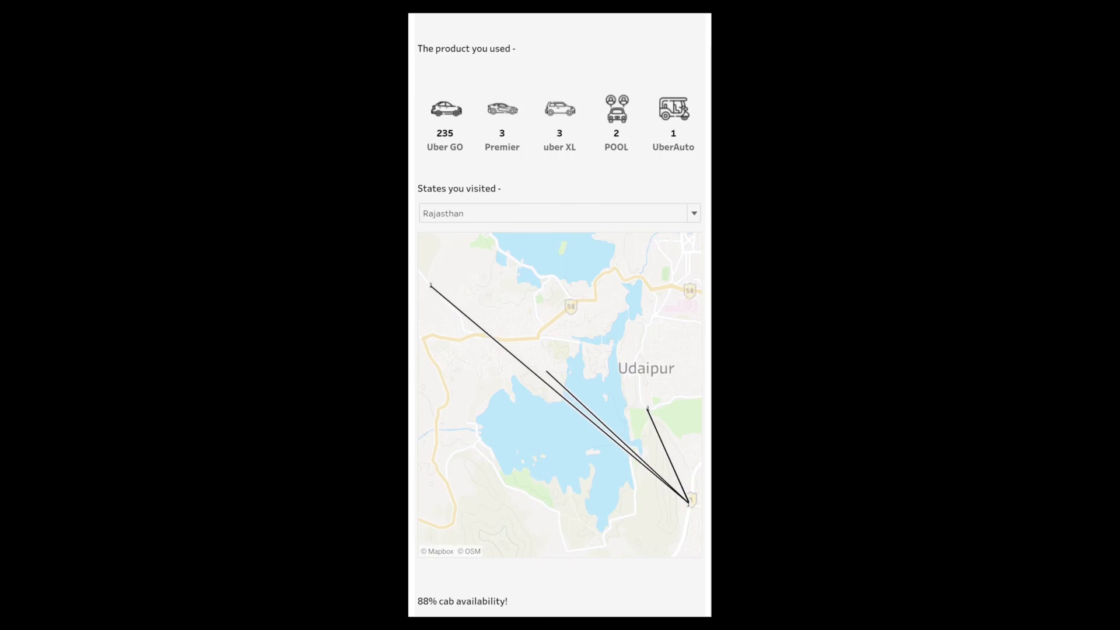
pyautogui.click(692, 213)
pyautogui.click(475, 317)
# - Review the cab availability chart with its cancelled slice highlighted and return towards the top of the dashboard
pyautogui.scroll(-5, 629, 452)
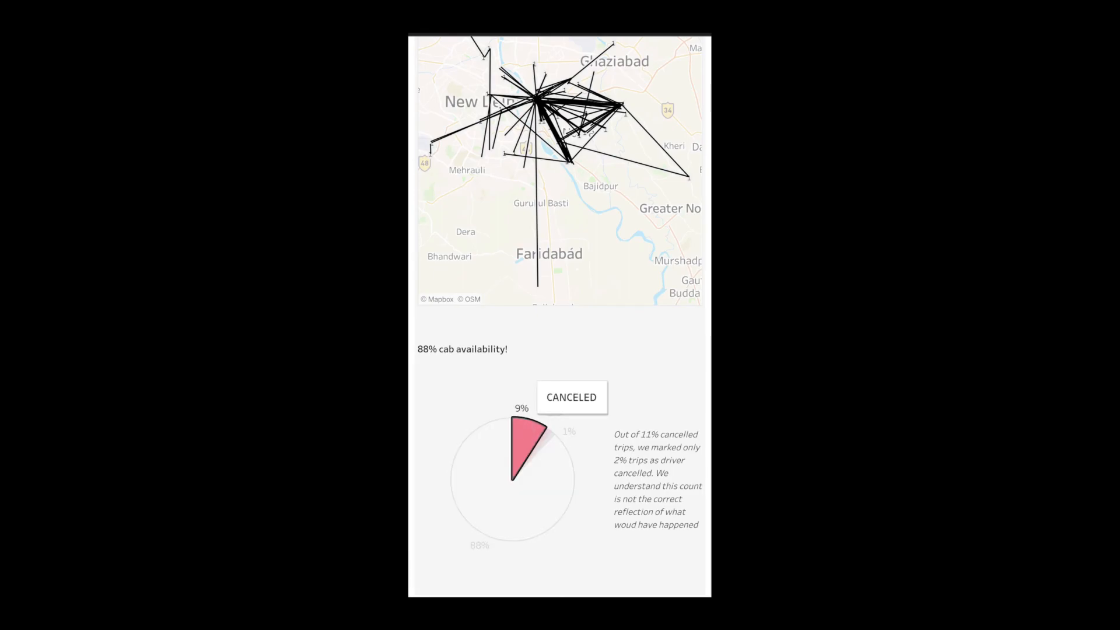
pyautogui.scroll(2, 560, 234)
pyautogui.scroll(9, 560, 315)
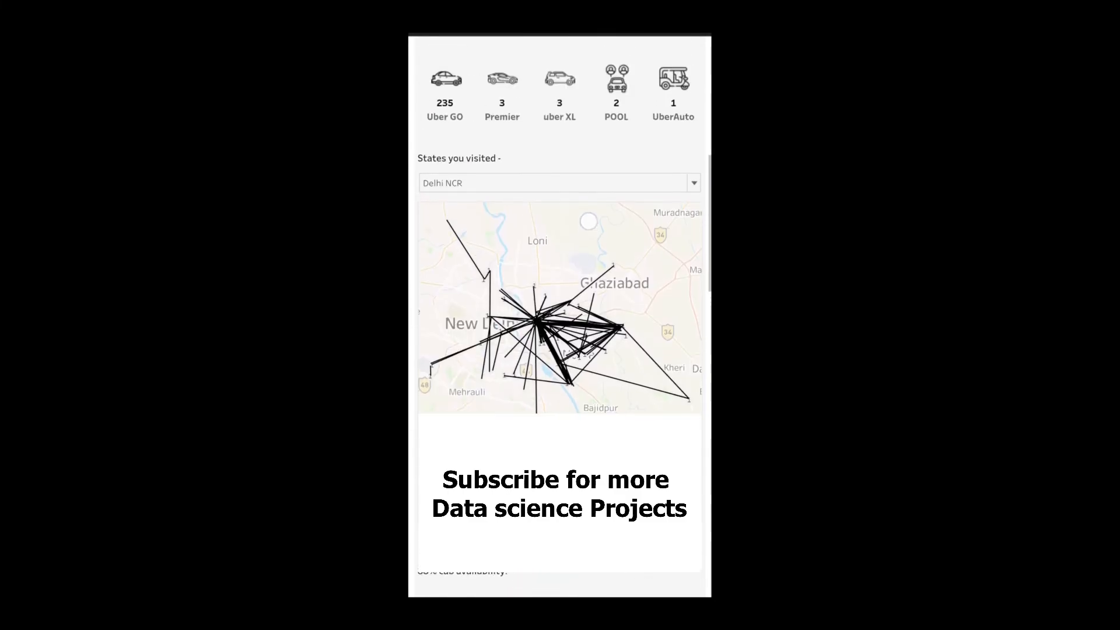